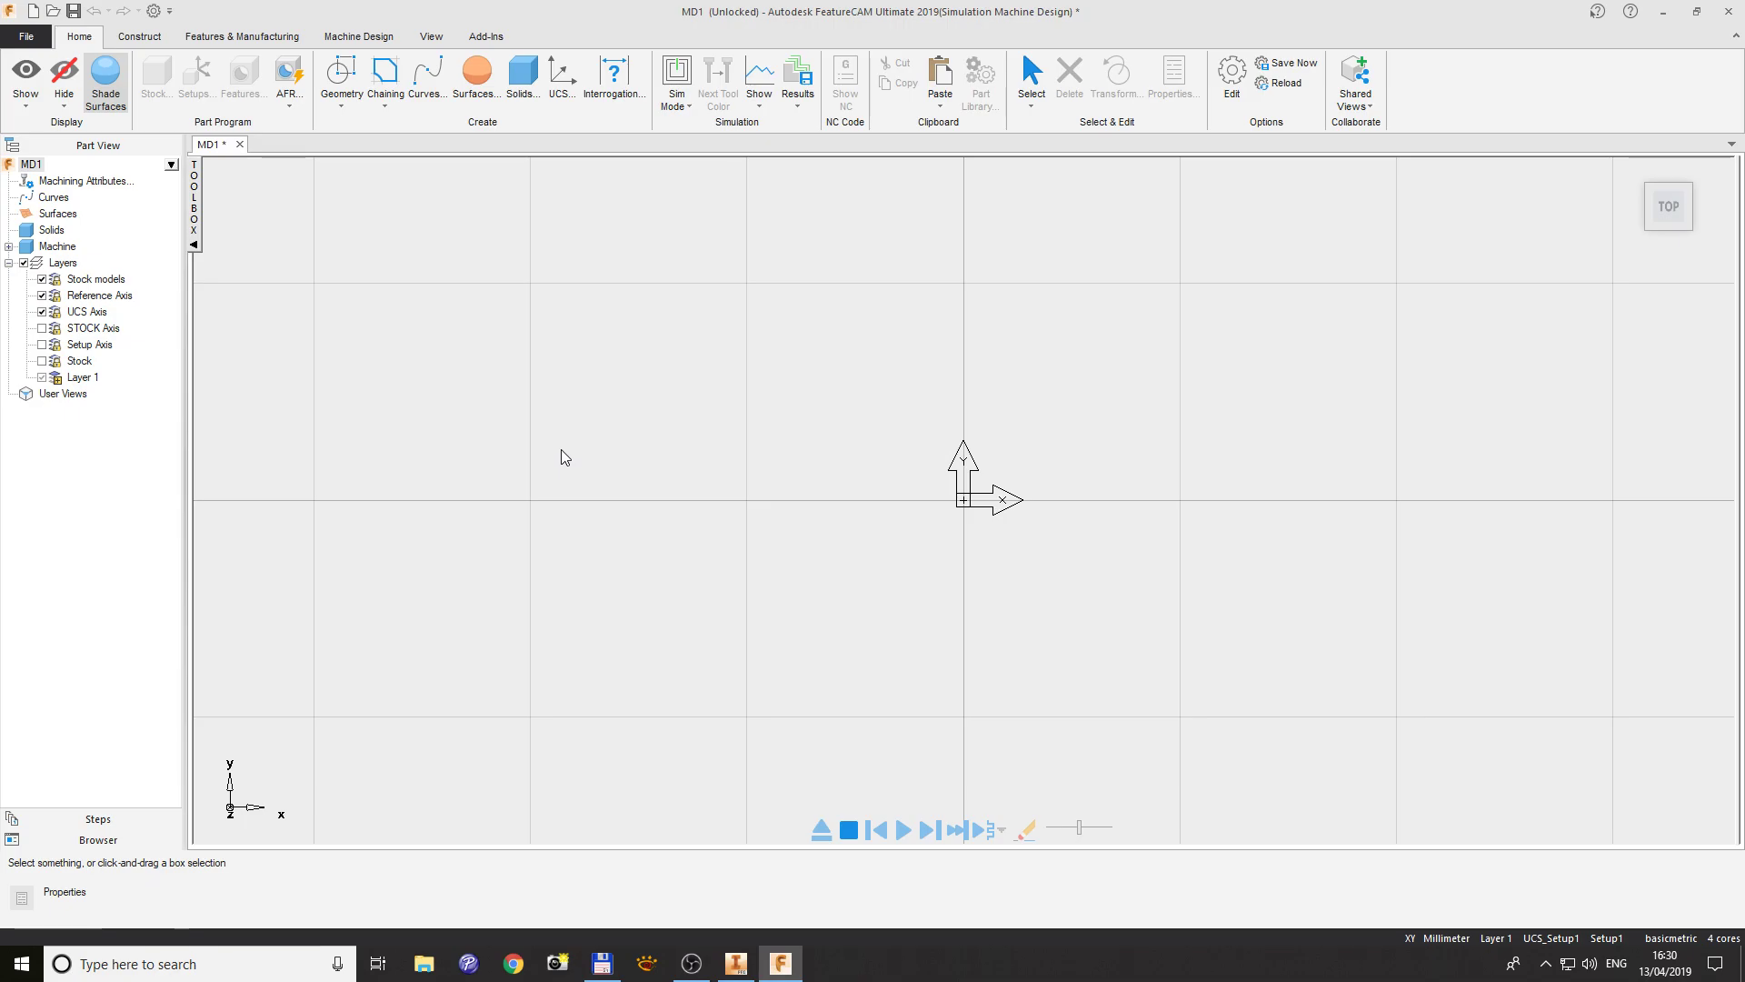
# - Switch to Inventor and examine the detailed mill-gantry.iam assembly, including its frame, rails, spindle and component list
pyautogui.click(736, 962)
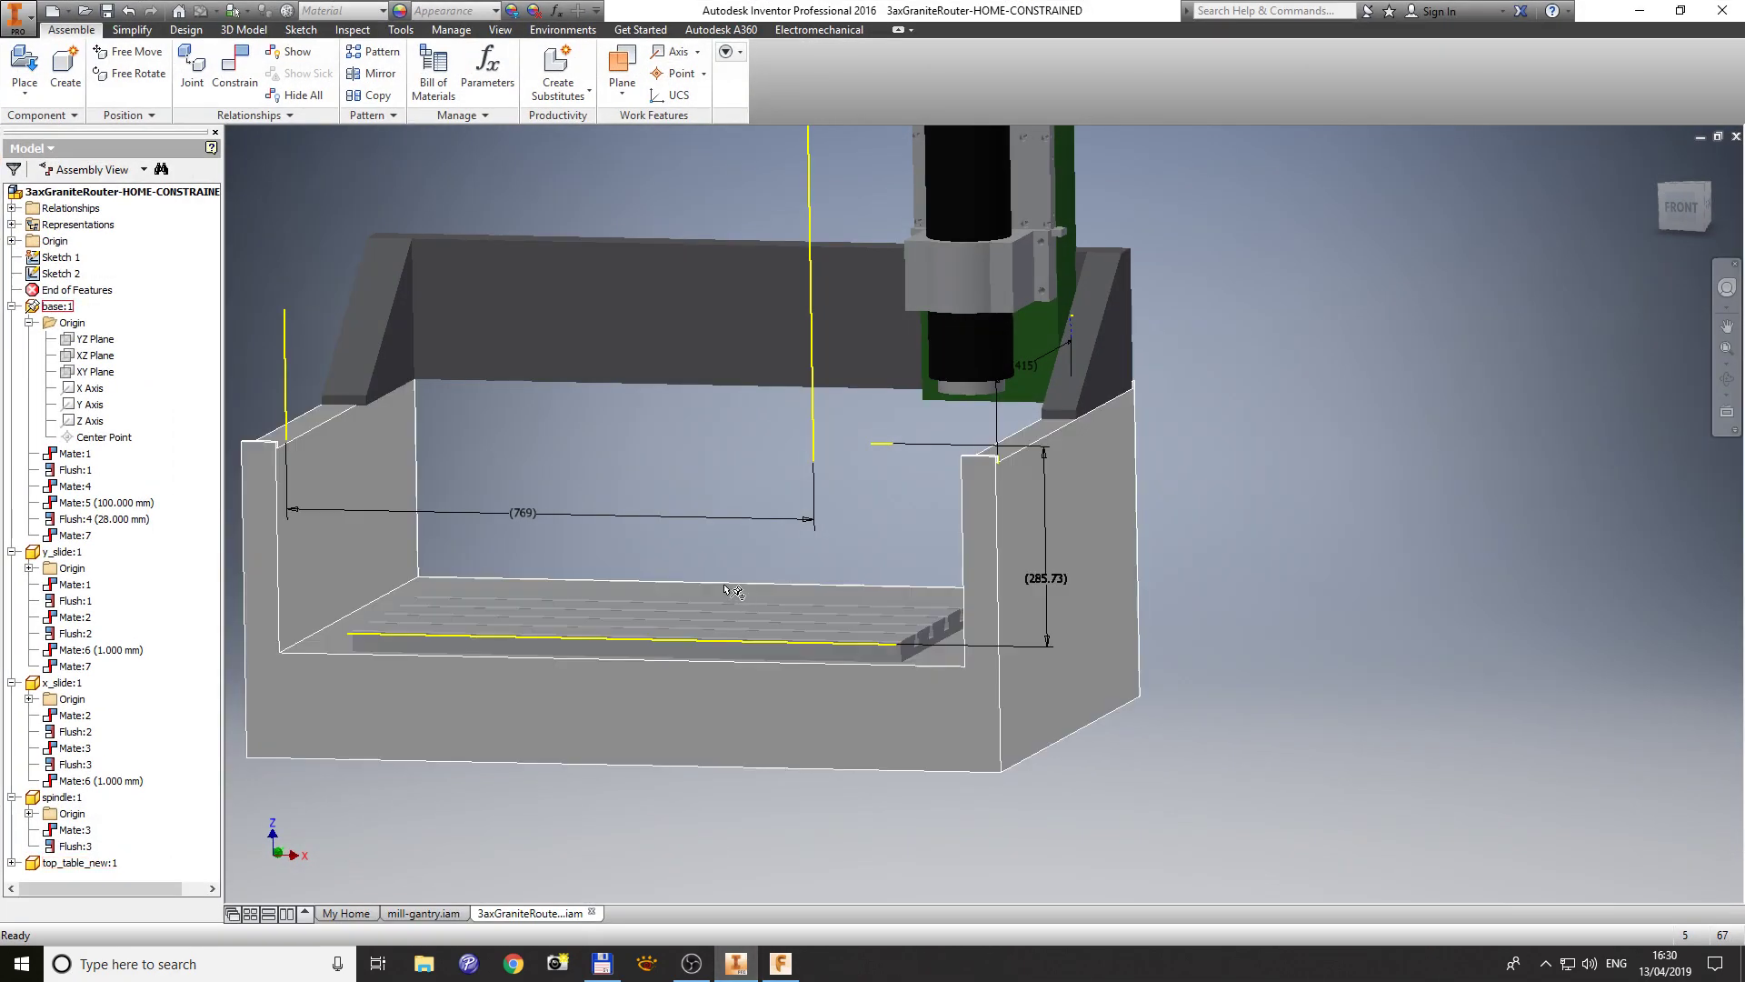
pyautogui.click(423, 914)
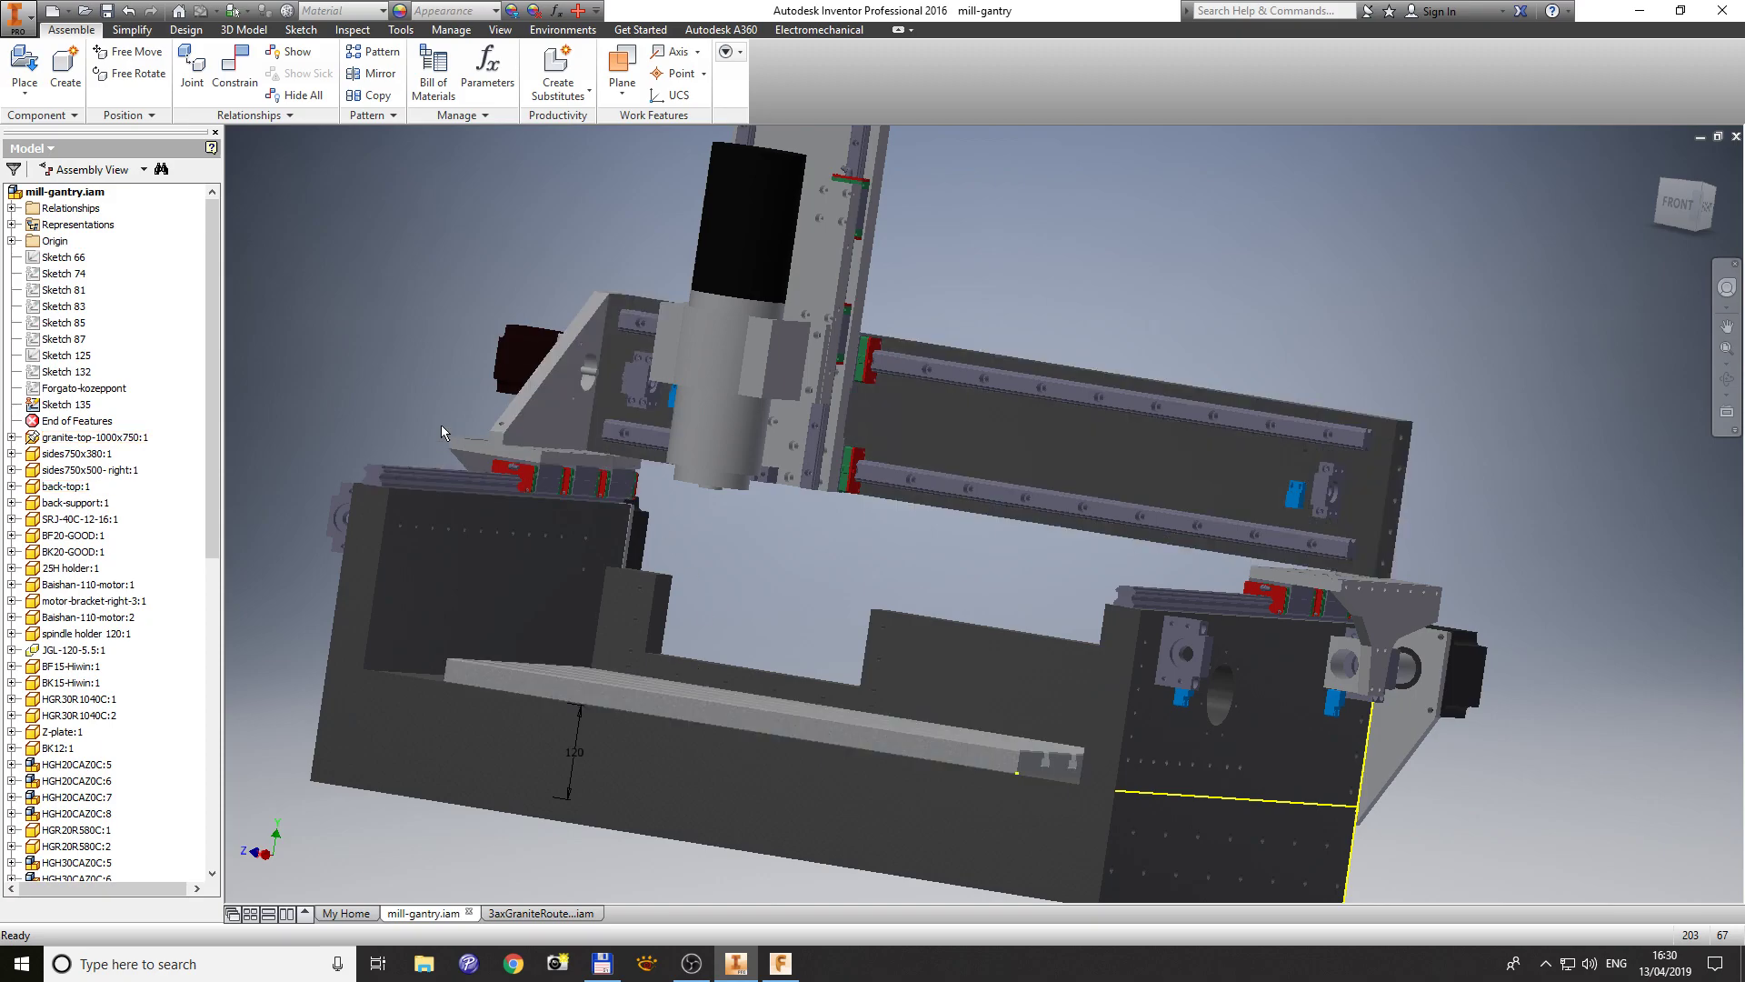
pyautogui.moveTo(363, 402); pyautogui.dragTo(380, 316, button='middle')
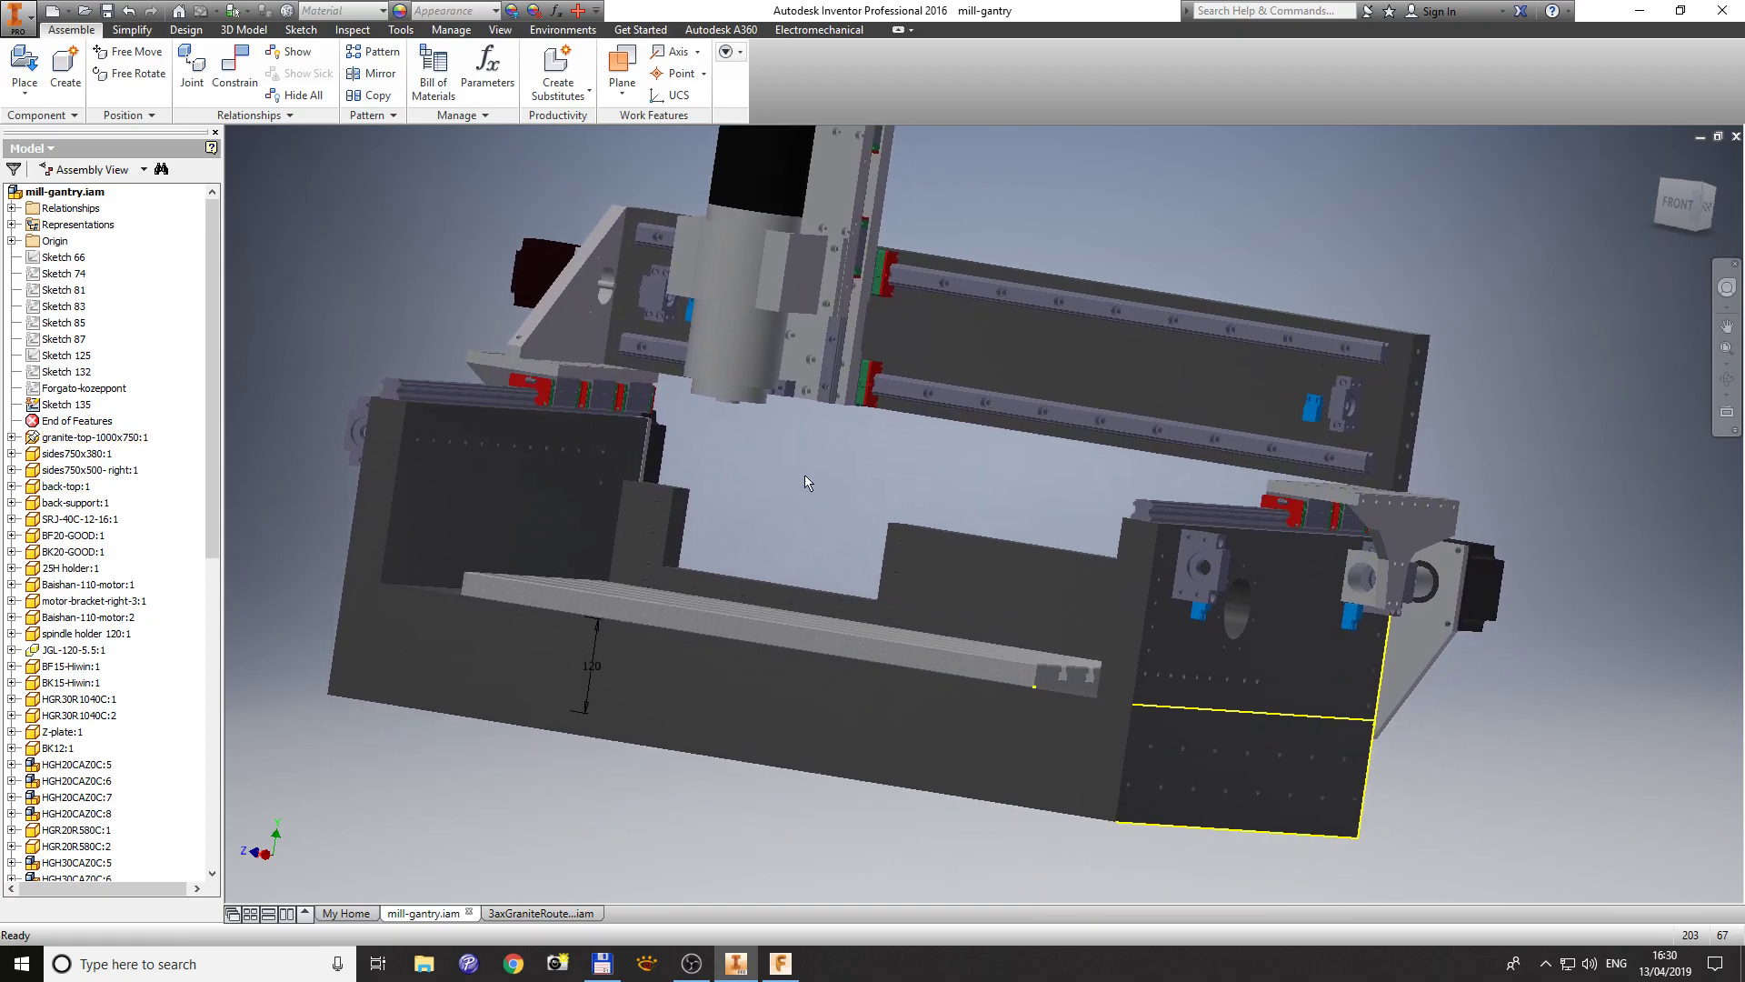
pyautogui.click(1727, 378)
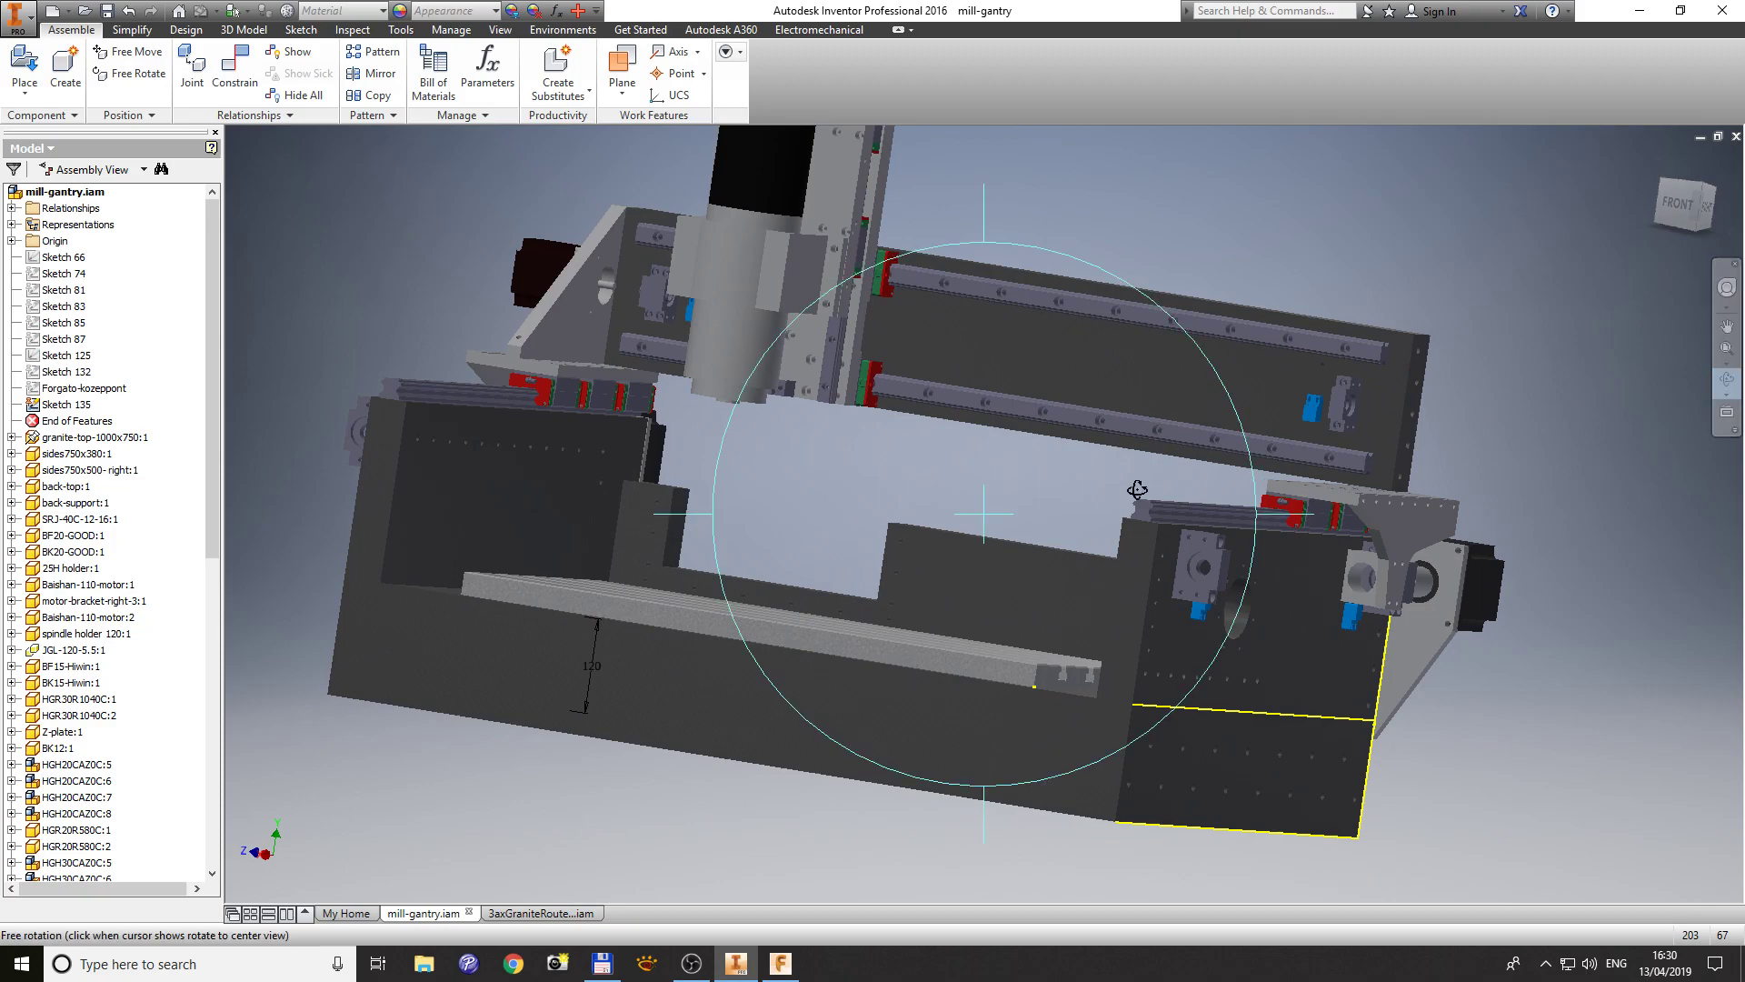
pyautogui.moveTo(883, 611); pyautogui.dragTo(1006, 562)
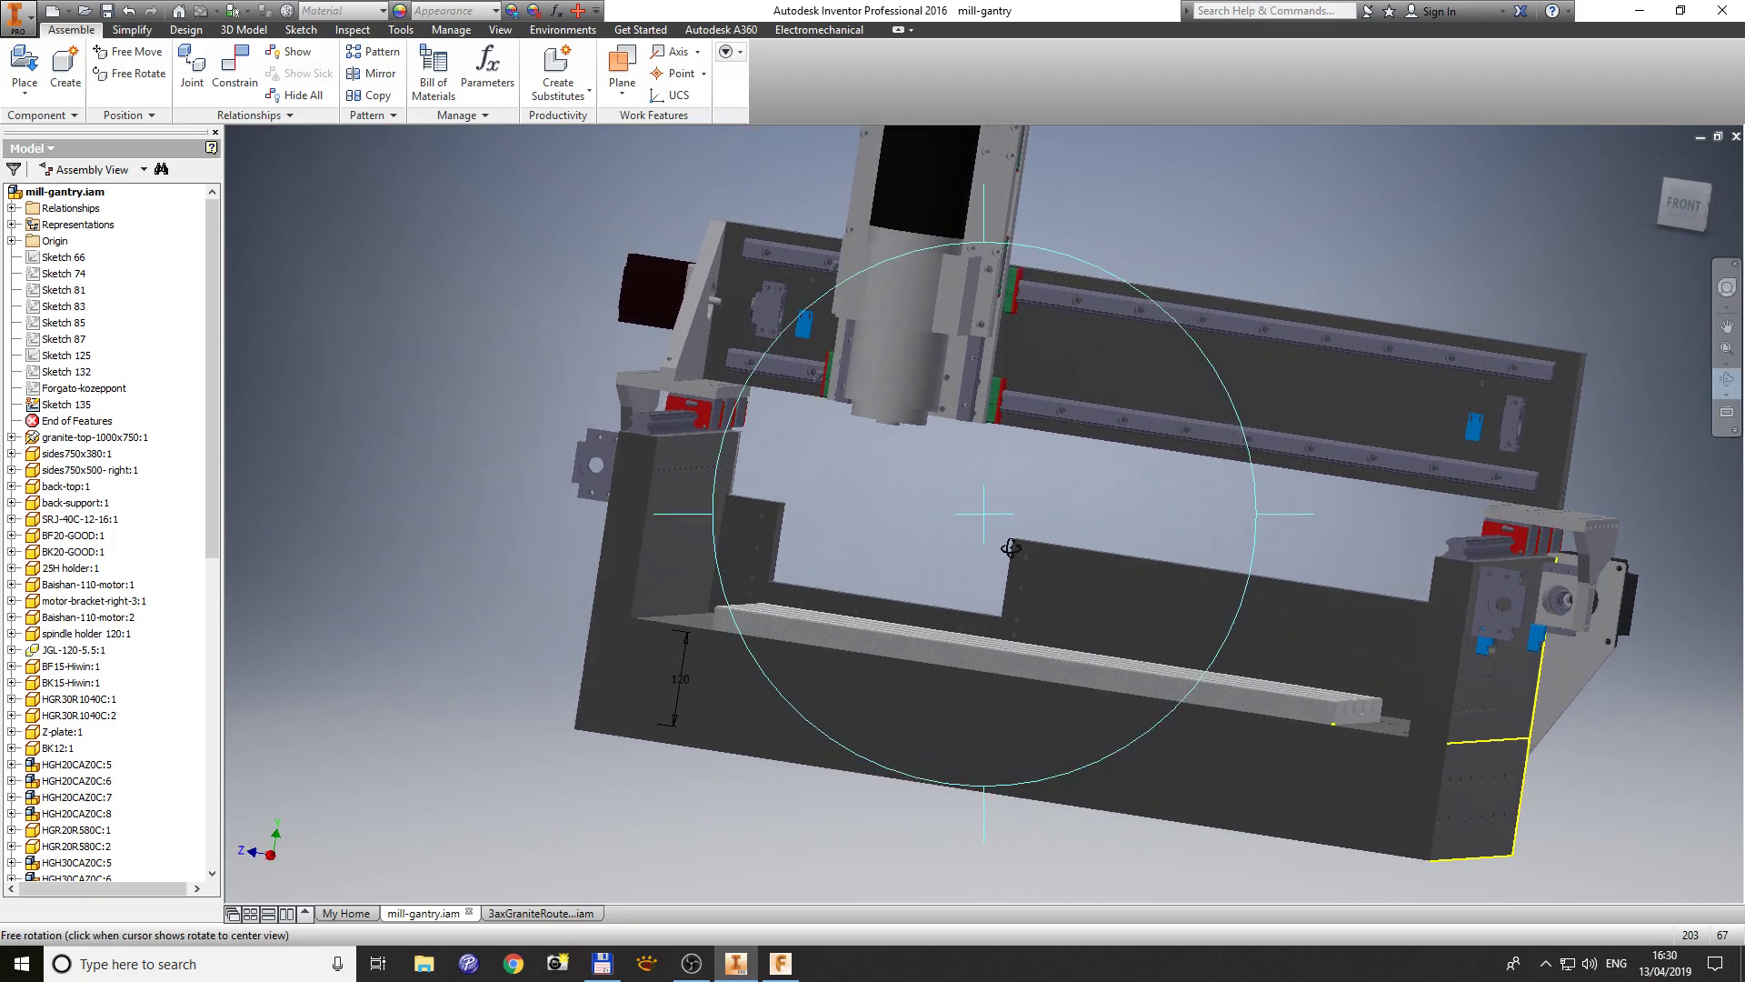
pyautogui.moveTo(1041, 235); pyautogui.dragTo(983, 236)
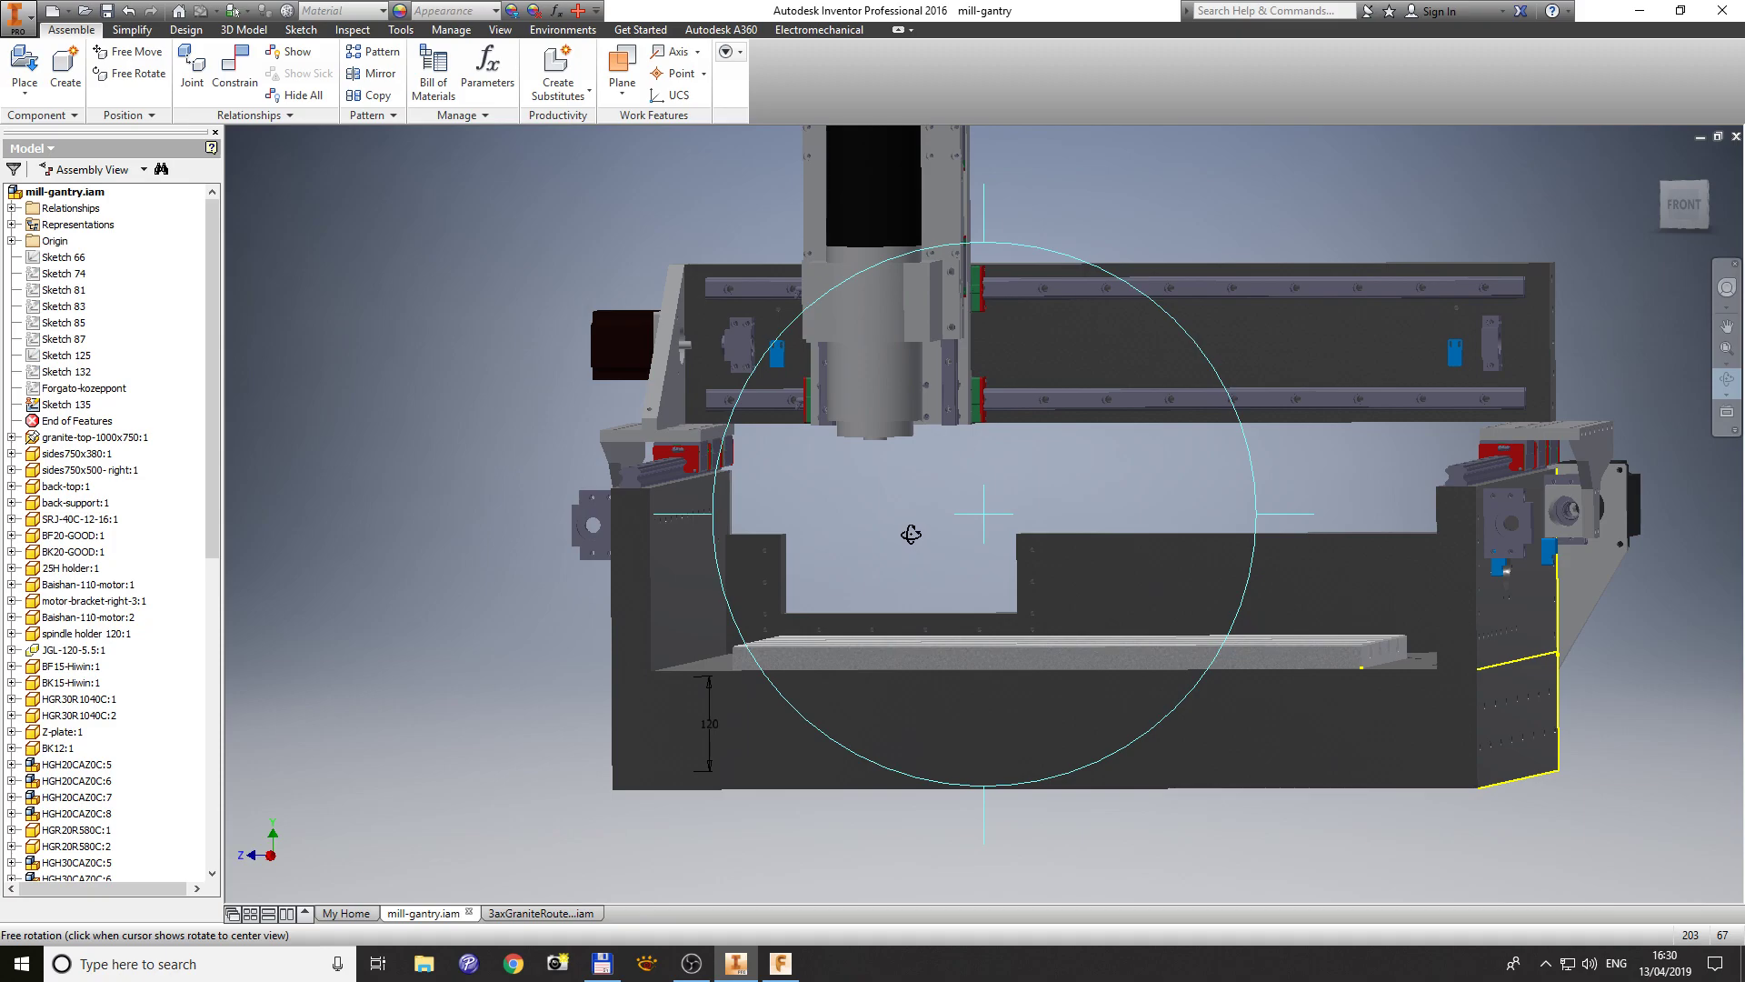
pyautogui.moveTo(904, 534); pyautogui.dragTo(858, 538)
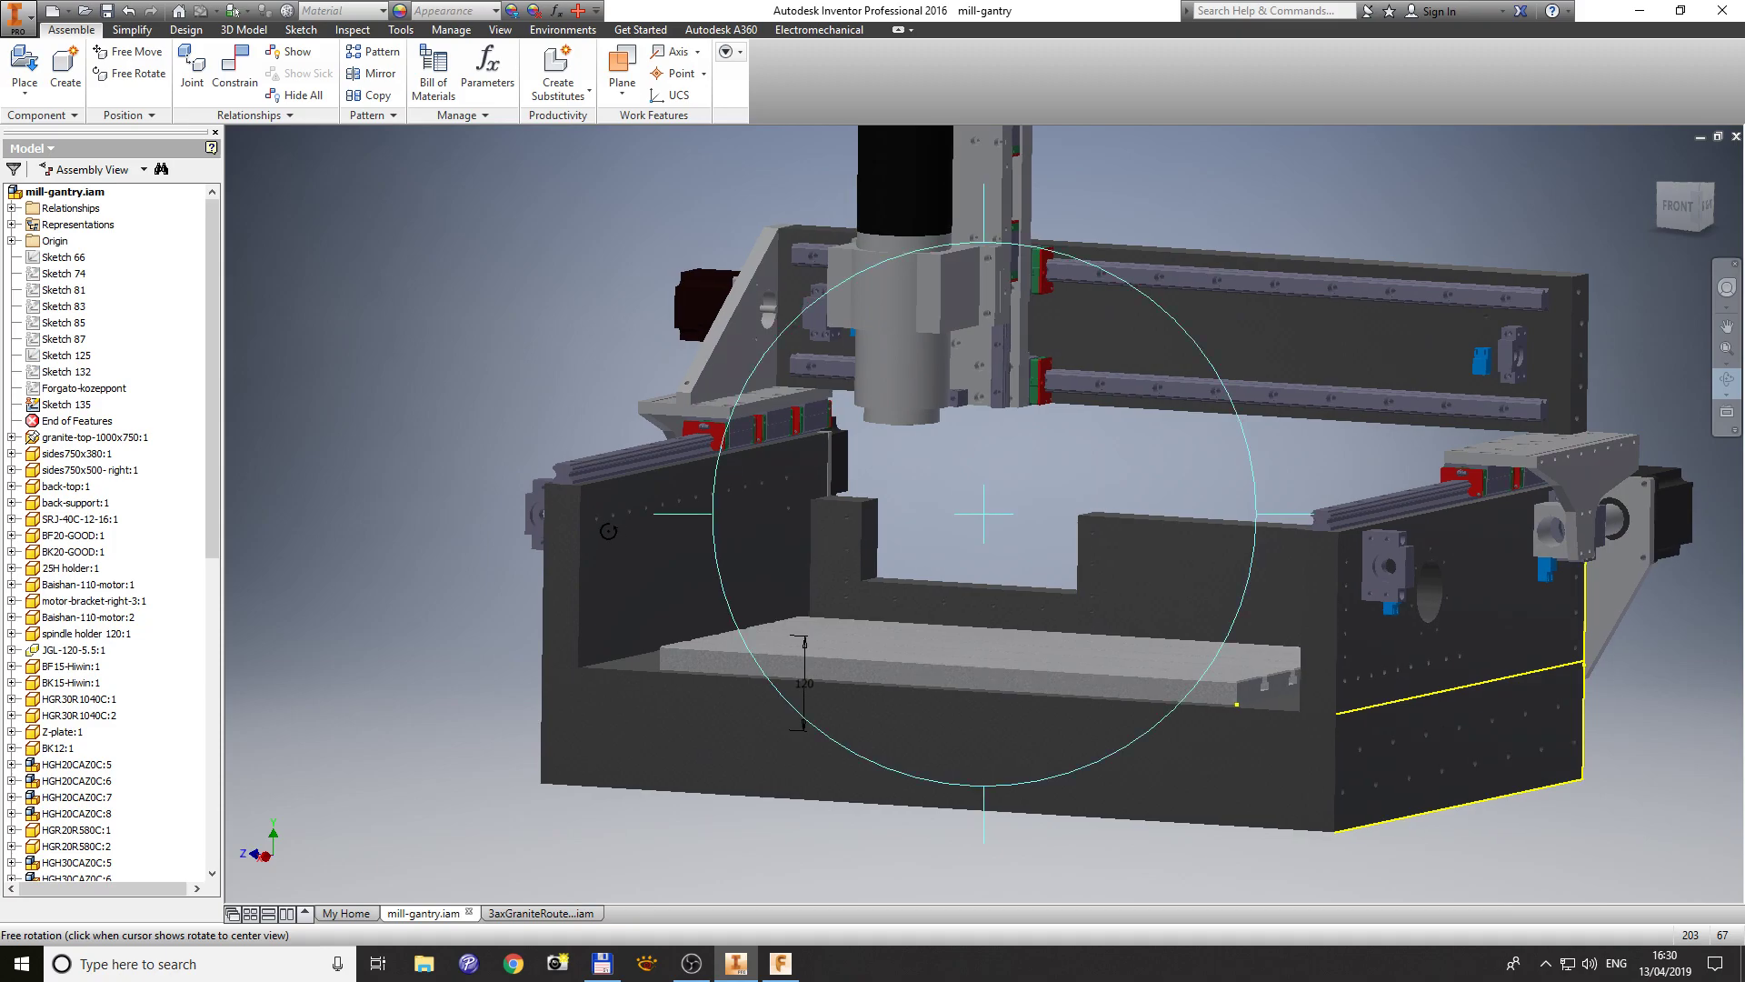
pyautogui.scroll(-7, 114, 489)
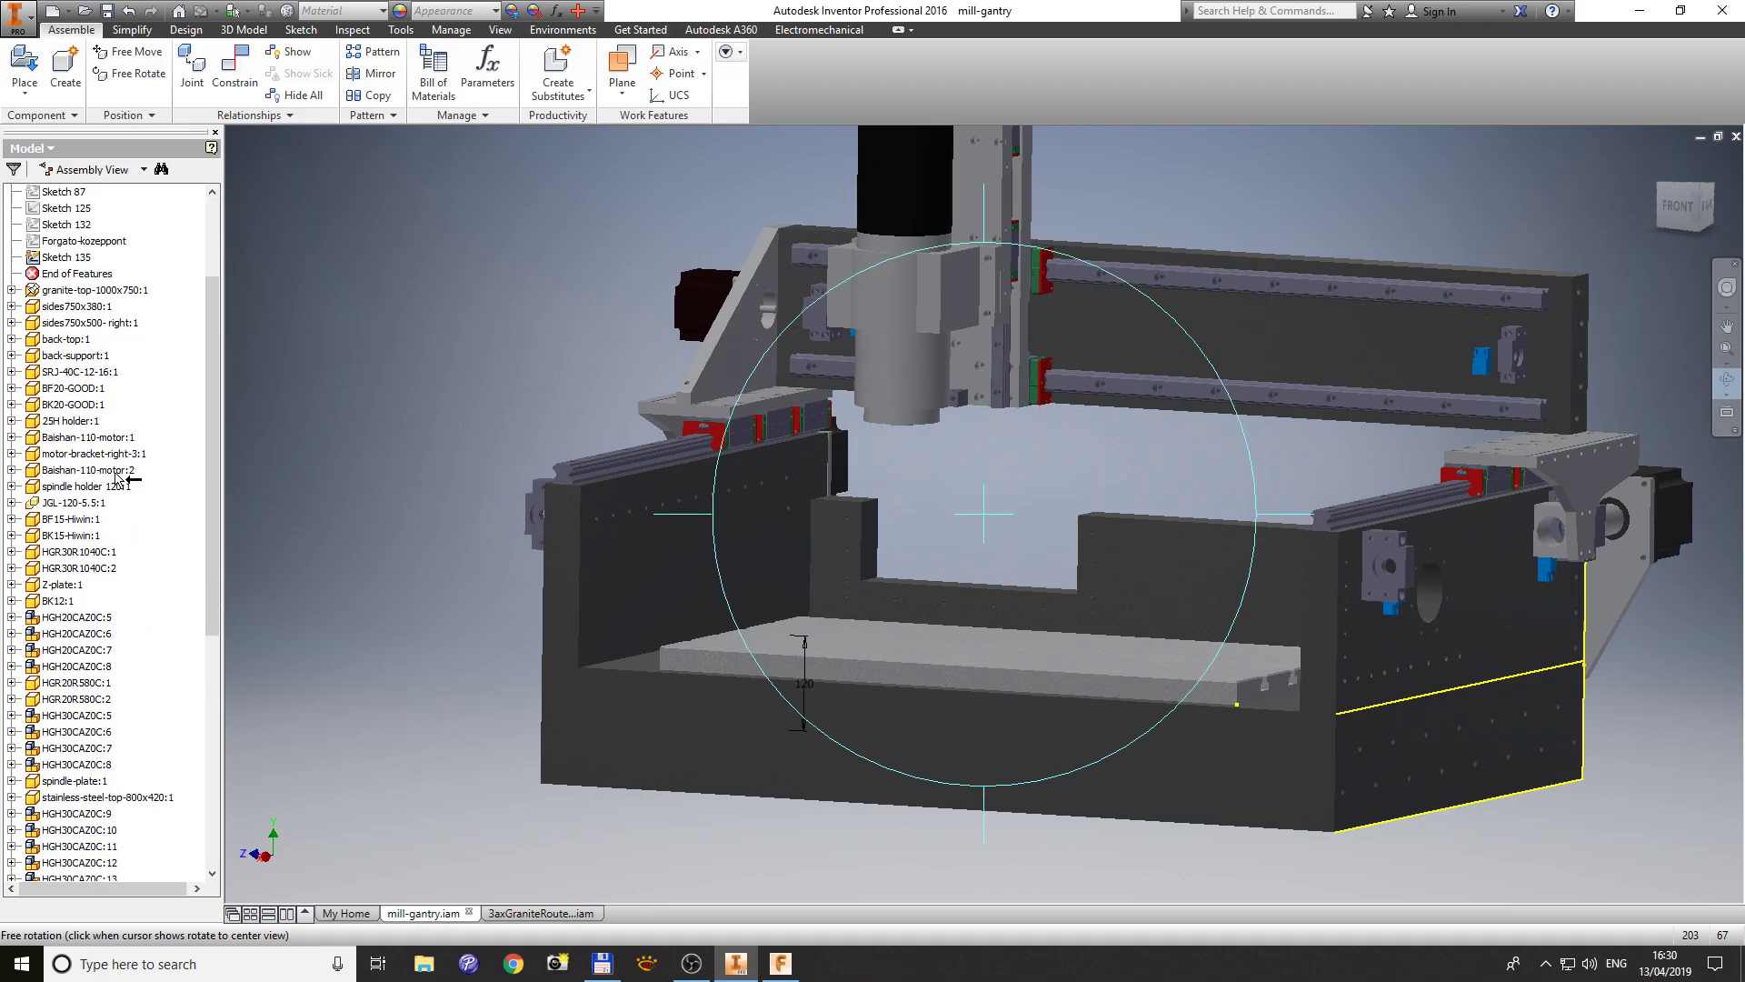
pyautogui.scroll(7, 113, 488)
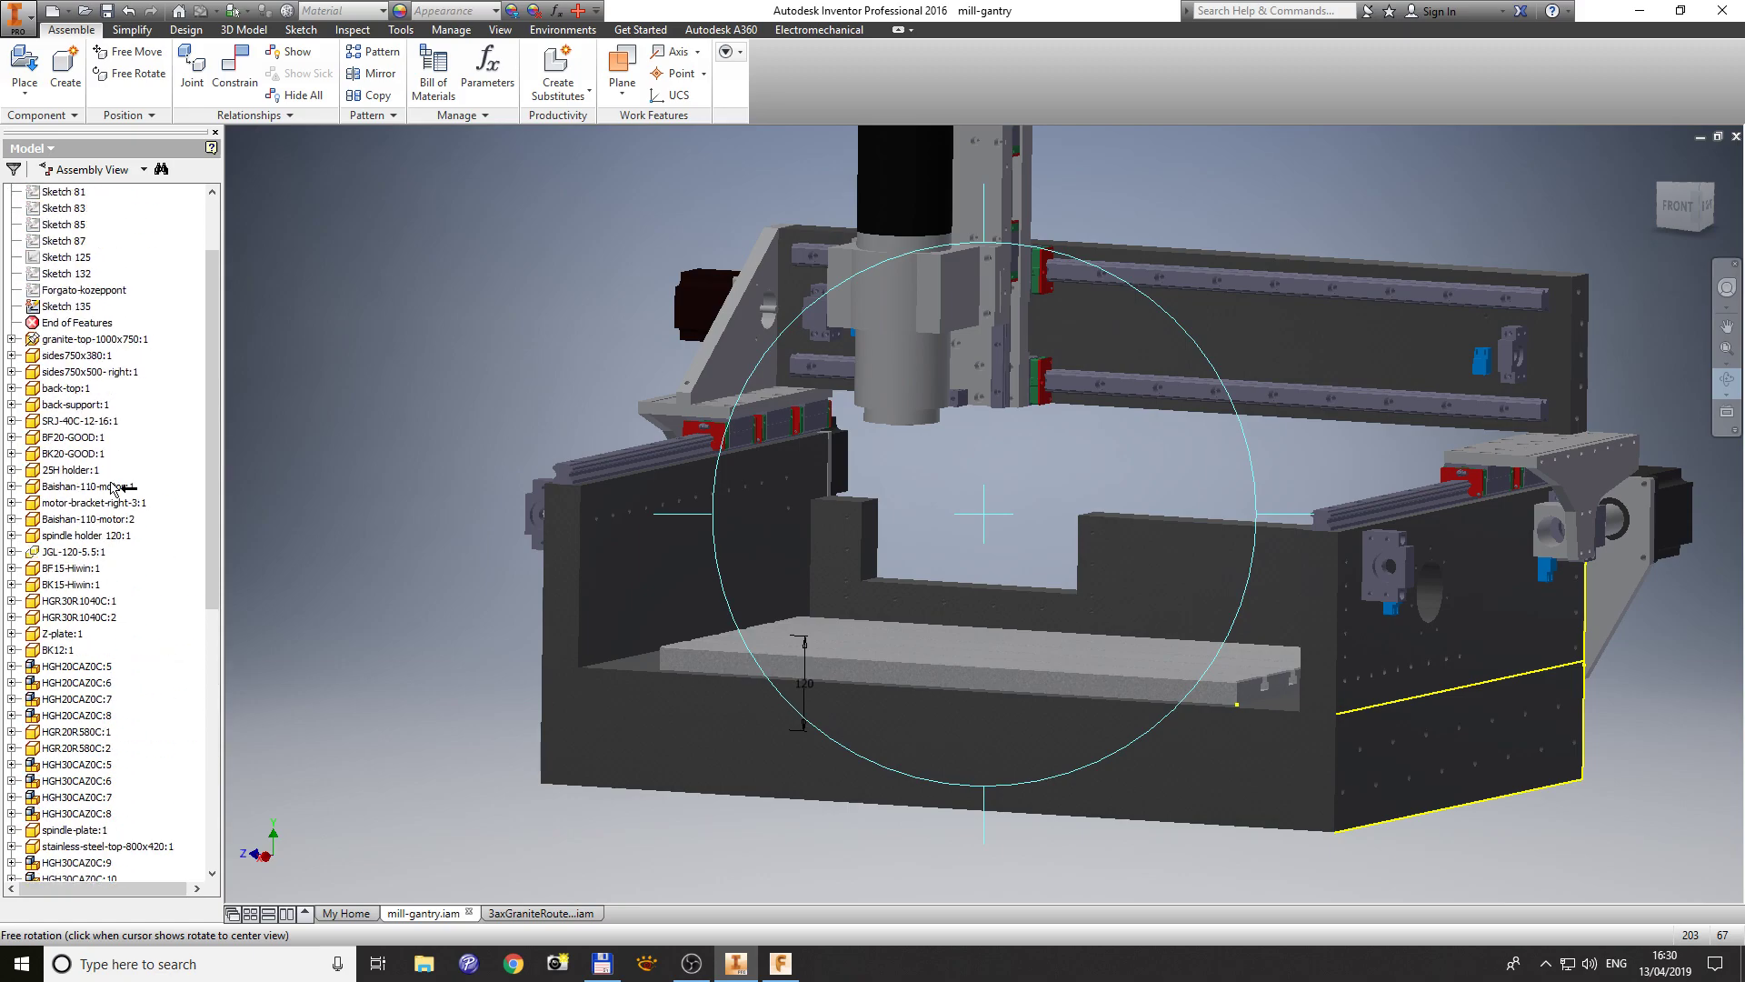
pyautogui.scroll(-4, 113, 488)
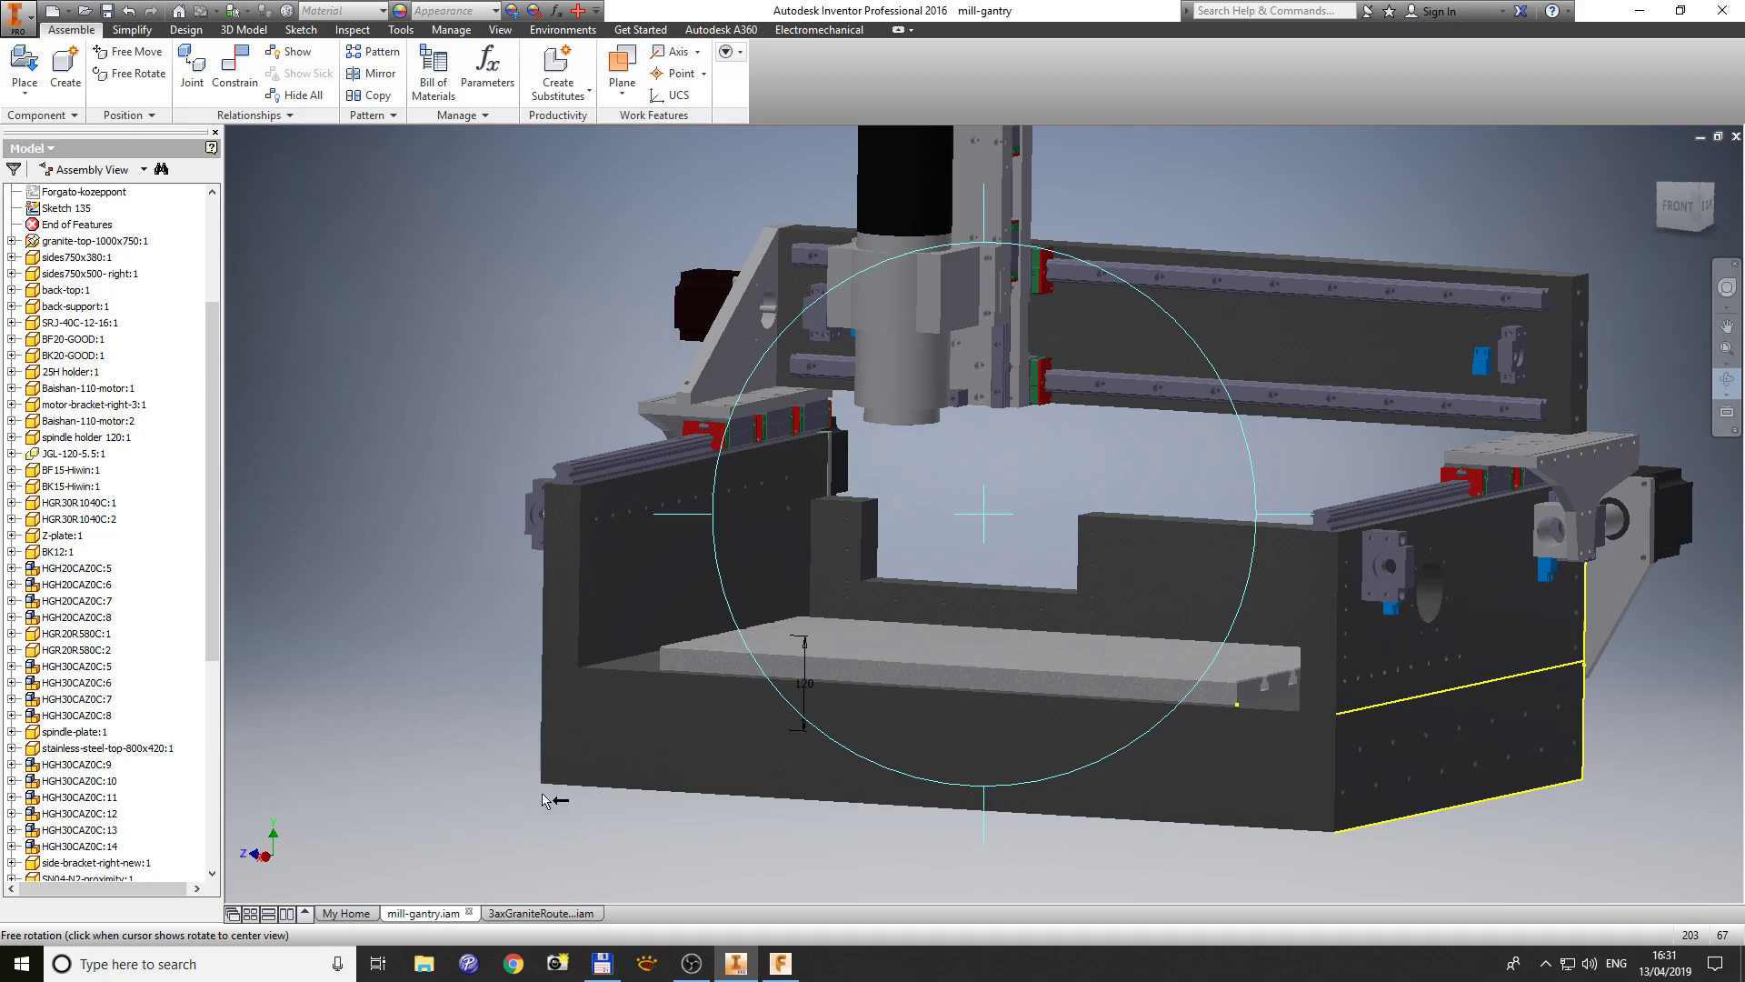
# - Examine the simplified 3axGraniteRouter-HOME-CONSTRAINED assembly, including its base, slides, spindle, table and reference dimensions
pyautogui.click(534, 913)
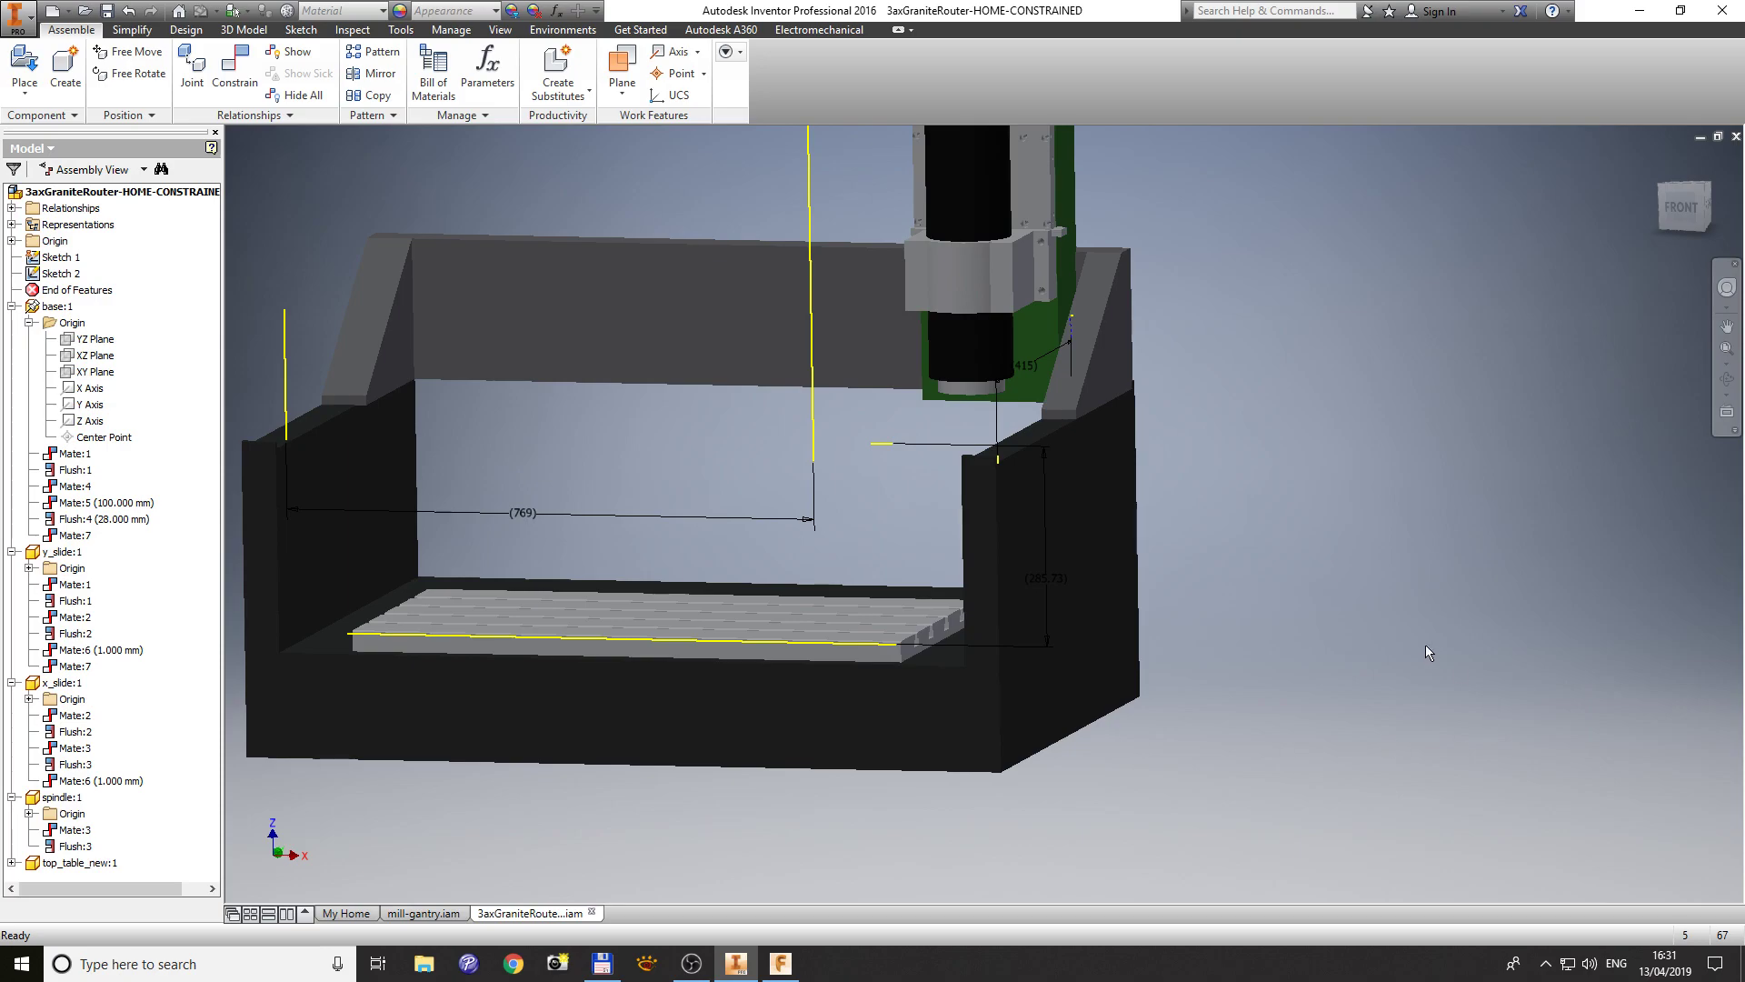
pyautogui.scroll(-3, 1387, 684)
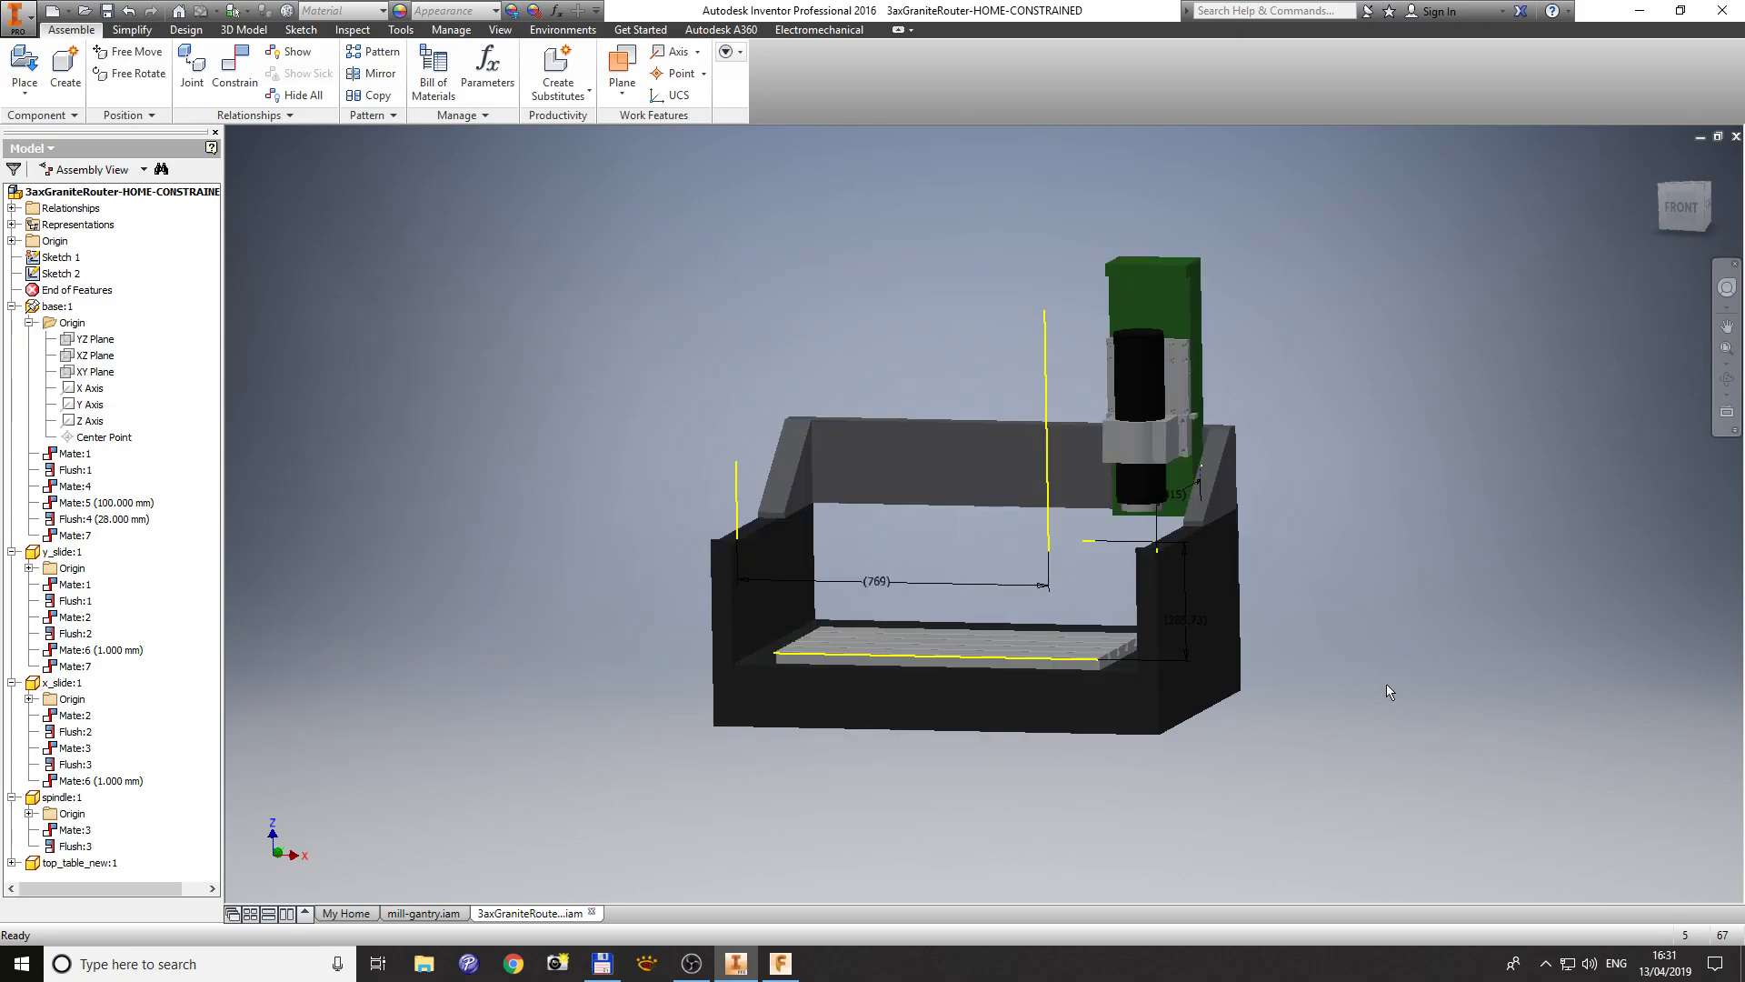
pyautogui.scroll(5, 1366, 619)
pyautogui.keyDown('shift'); pyautogui.moveTo(1268, 613); pyautogui.dragTo(1095, 631, button='middle'); pyautogui.keyUp('shift')
pyautogui.scroll(3, 1085, 722)
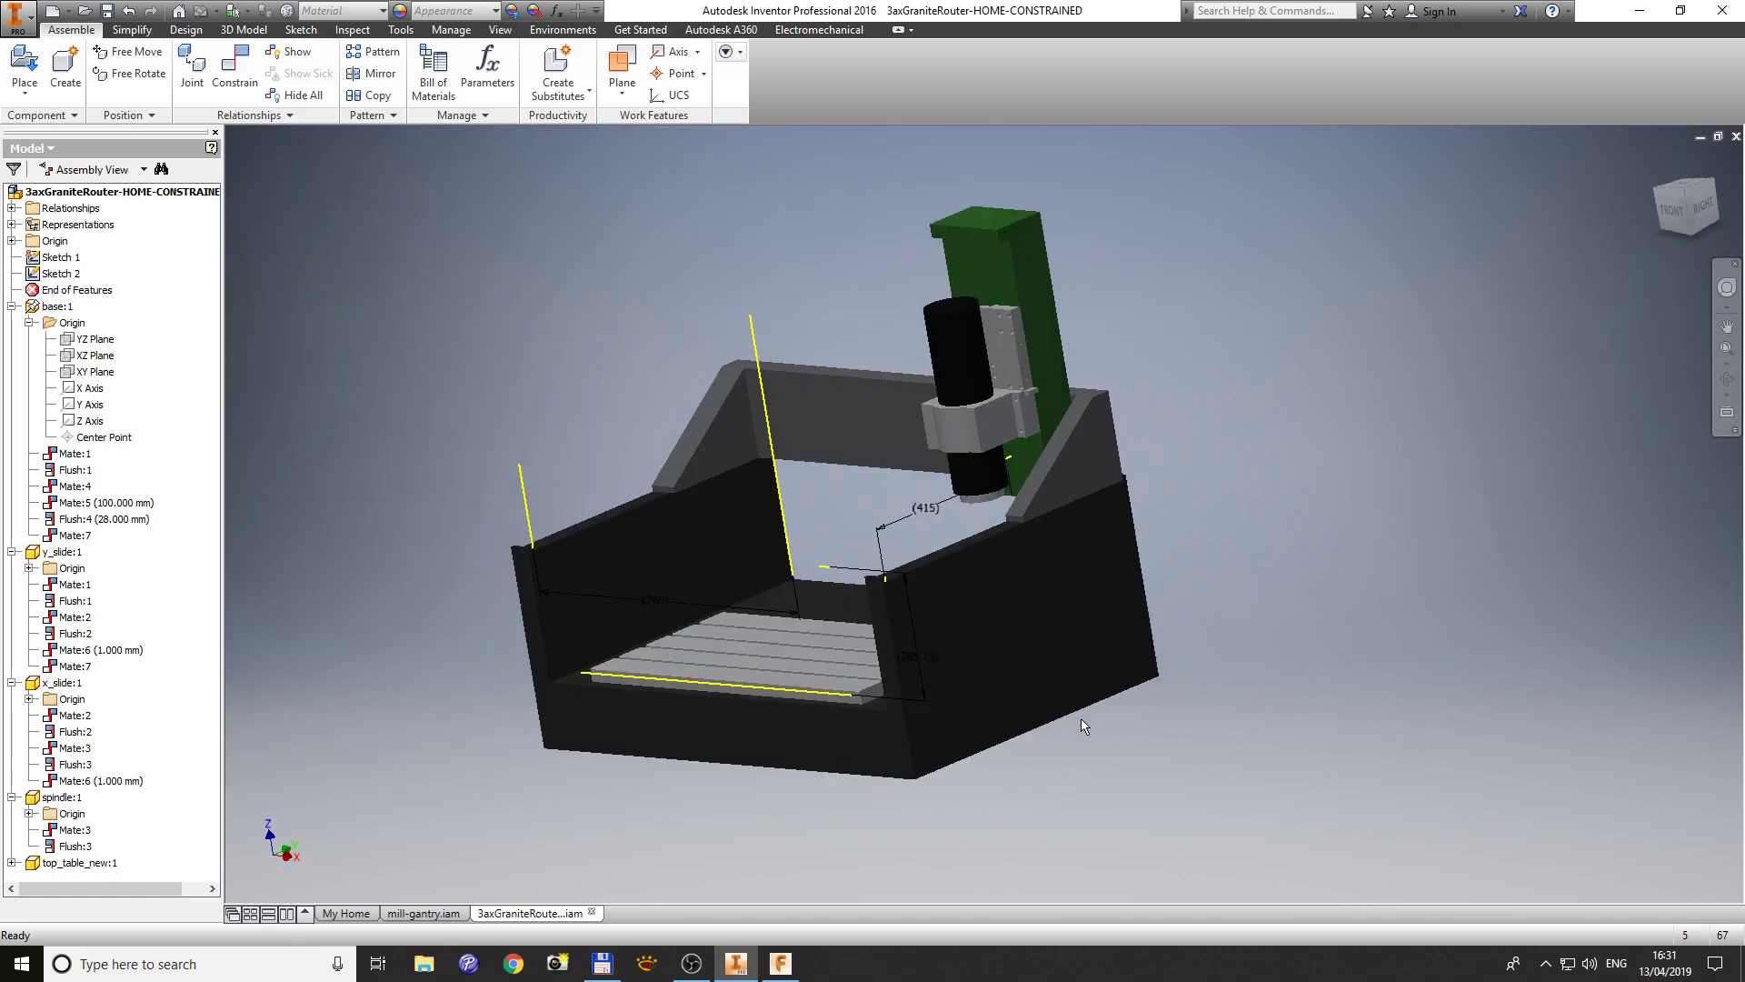
pyautogui.scroll(-3, 1033, 287)
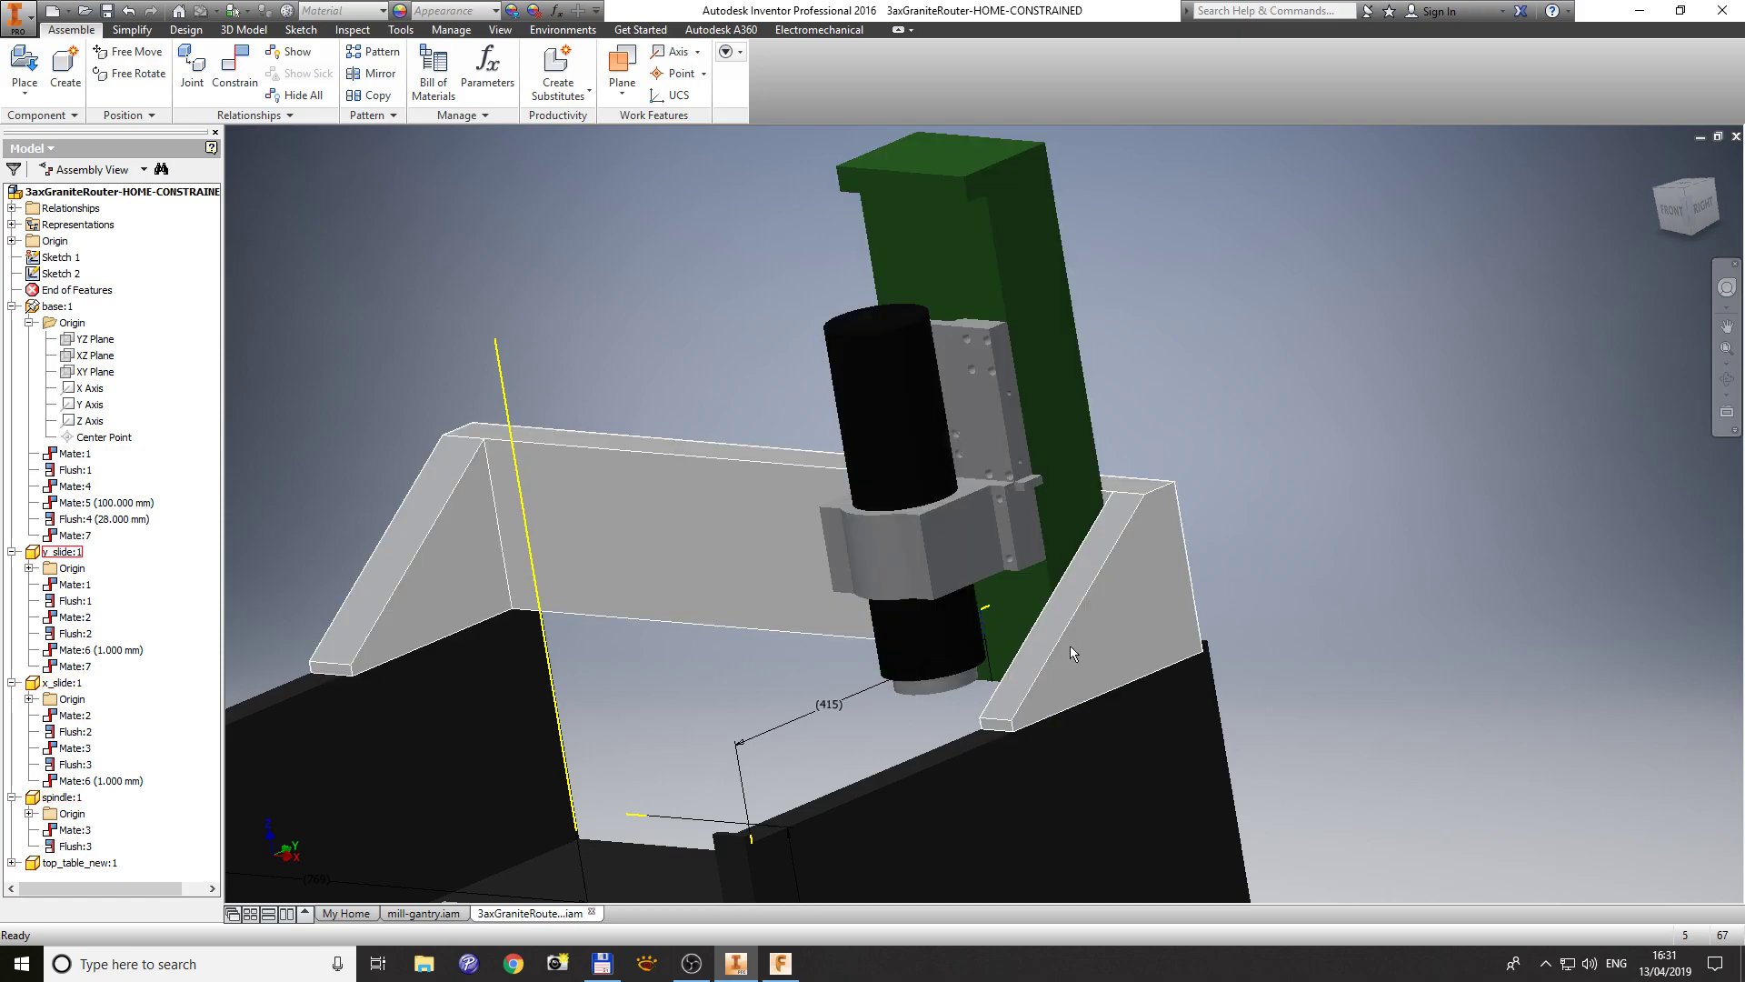
pyautogui.keyDown('shift'); pyautogui.moveTo(1036, 684); pyautogui.dragTo(1130, 654, button='middle'); pyautogui.keyUp('shift')
pyautogui.scroll(5, 1479, 732)
pyautogui.scroll(-6, 1291, 686)
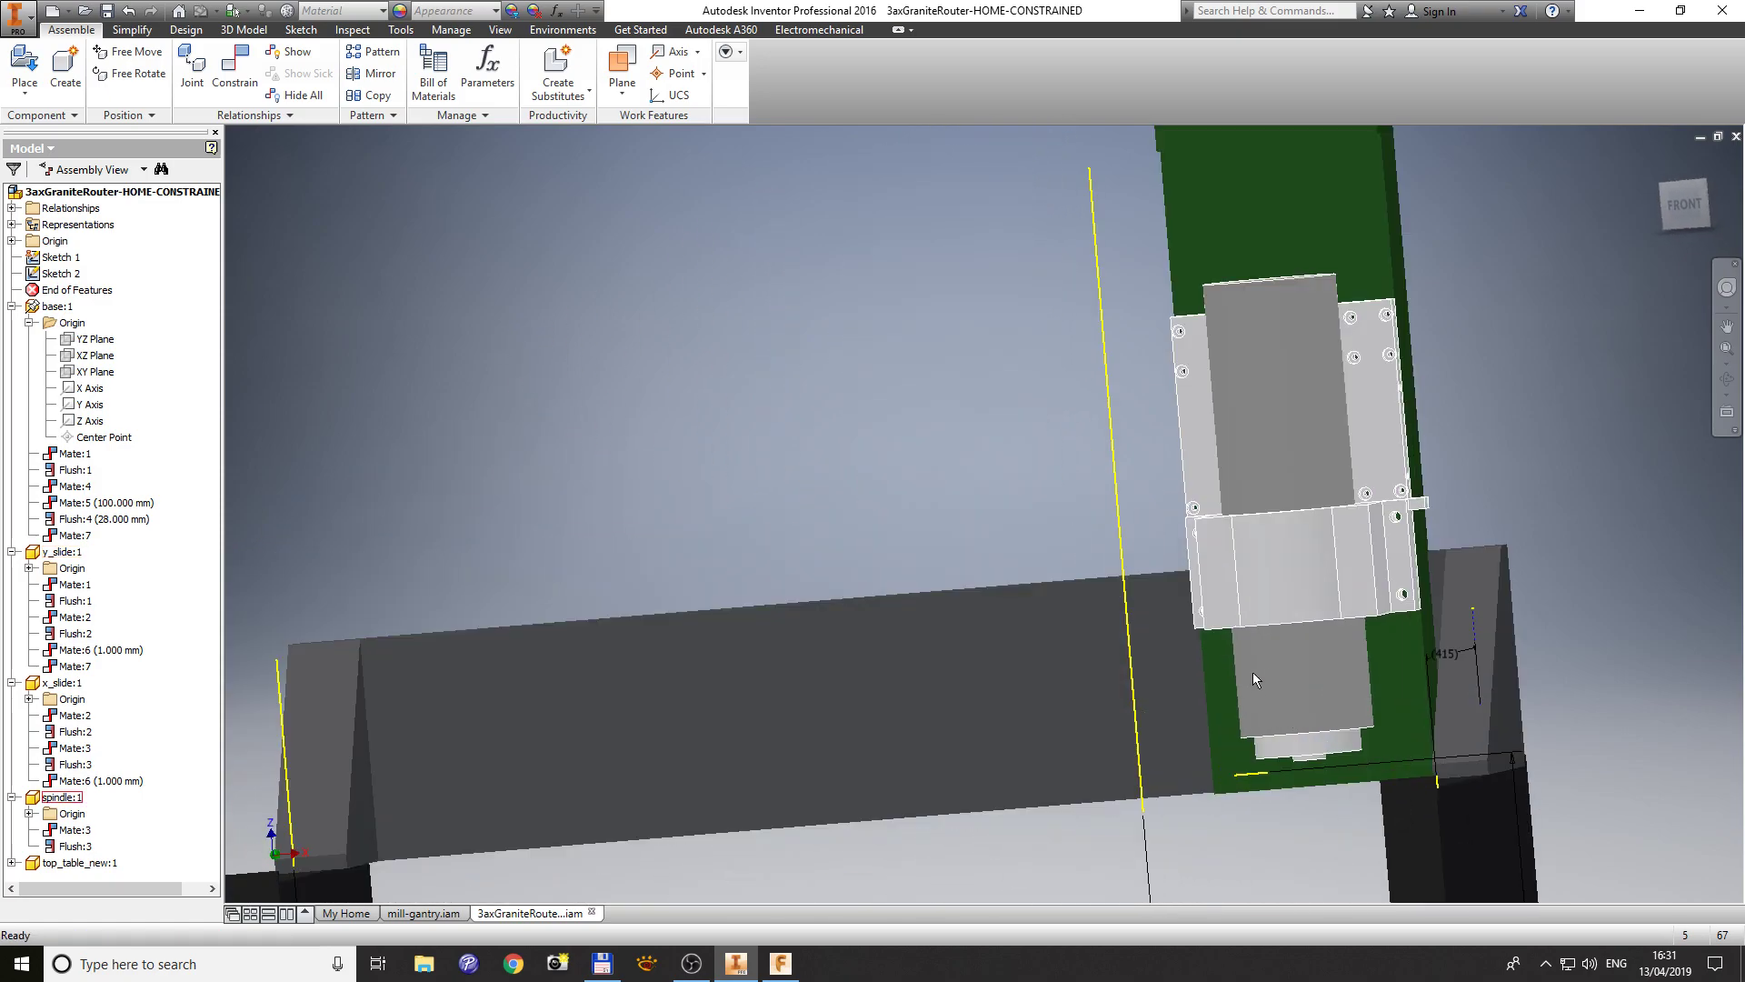
pyautogui.moveTo(969, 647)
pyautogui.keyDown('shift'); pyautogui.mouseDown(button='middle')
pyautogui.moveTo(1006, 668)
pyautogui.moveTo(963, 663)
pyautogui.mouseUp(button='middle'); pyautogui.keyUp('shift')
pyautogui.scroll(3, 647, 614)
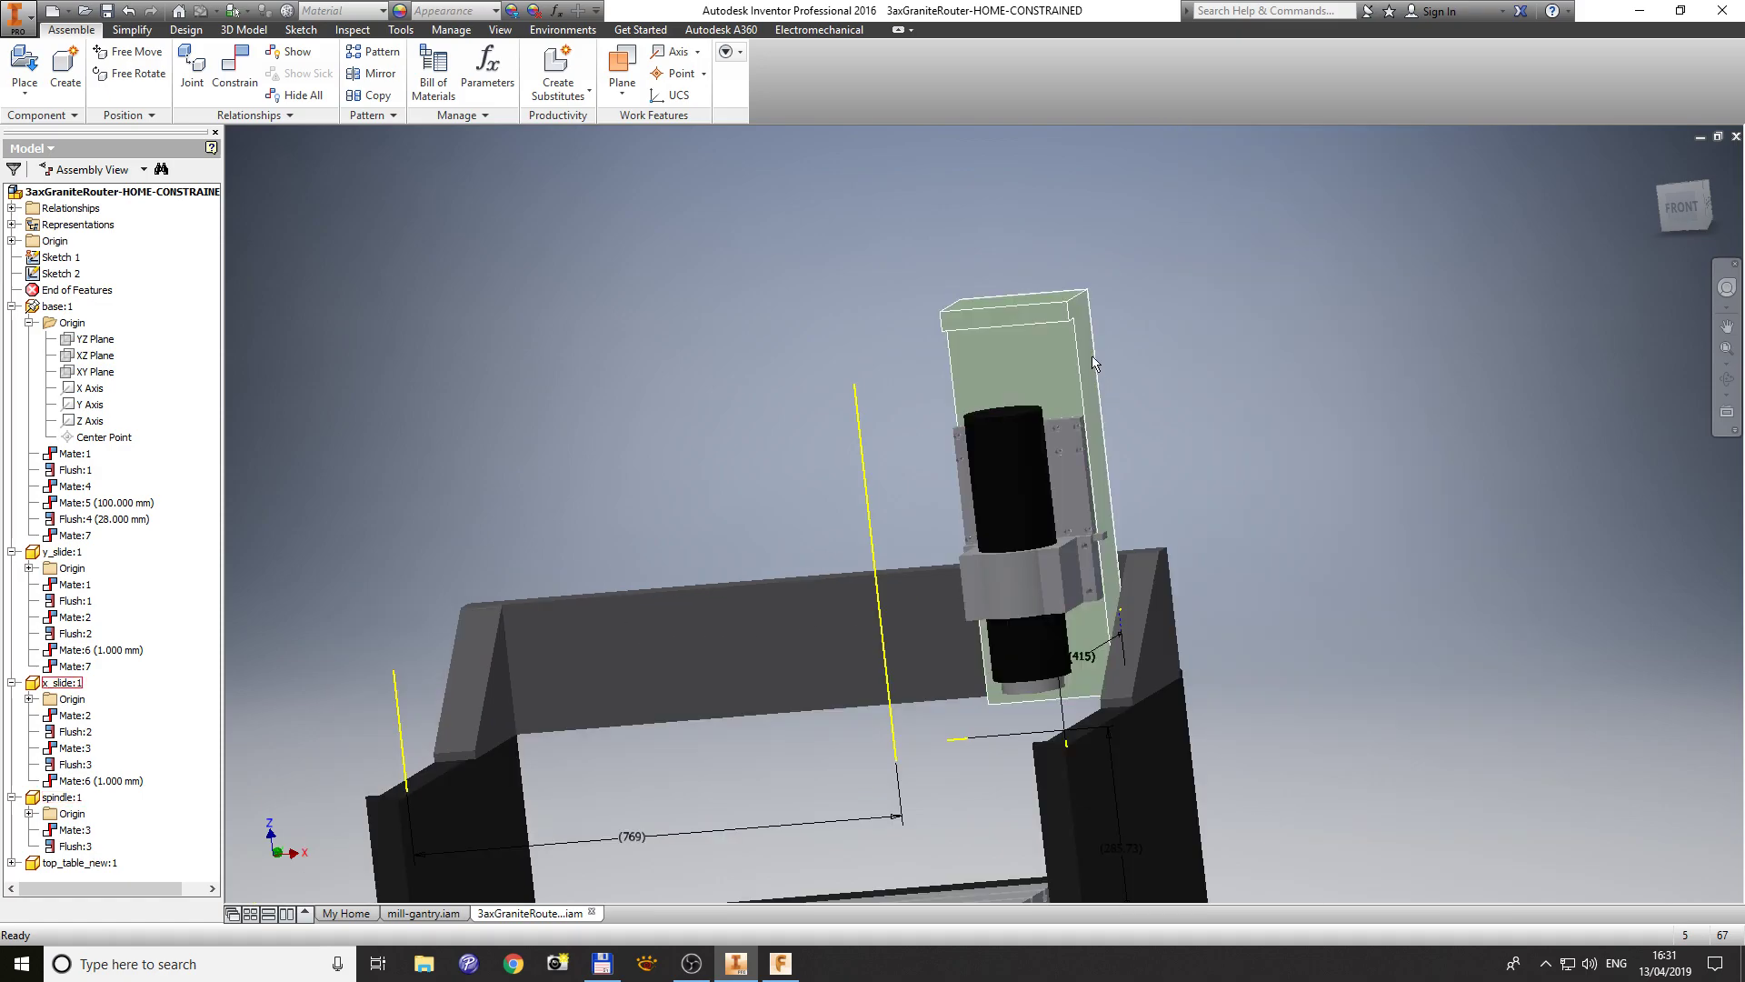
pyautogui.scroll(-3, 1092, 357)
pyautogui.scroll(3, 1029, 438)
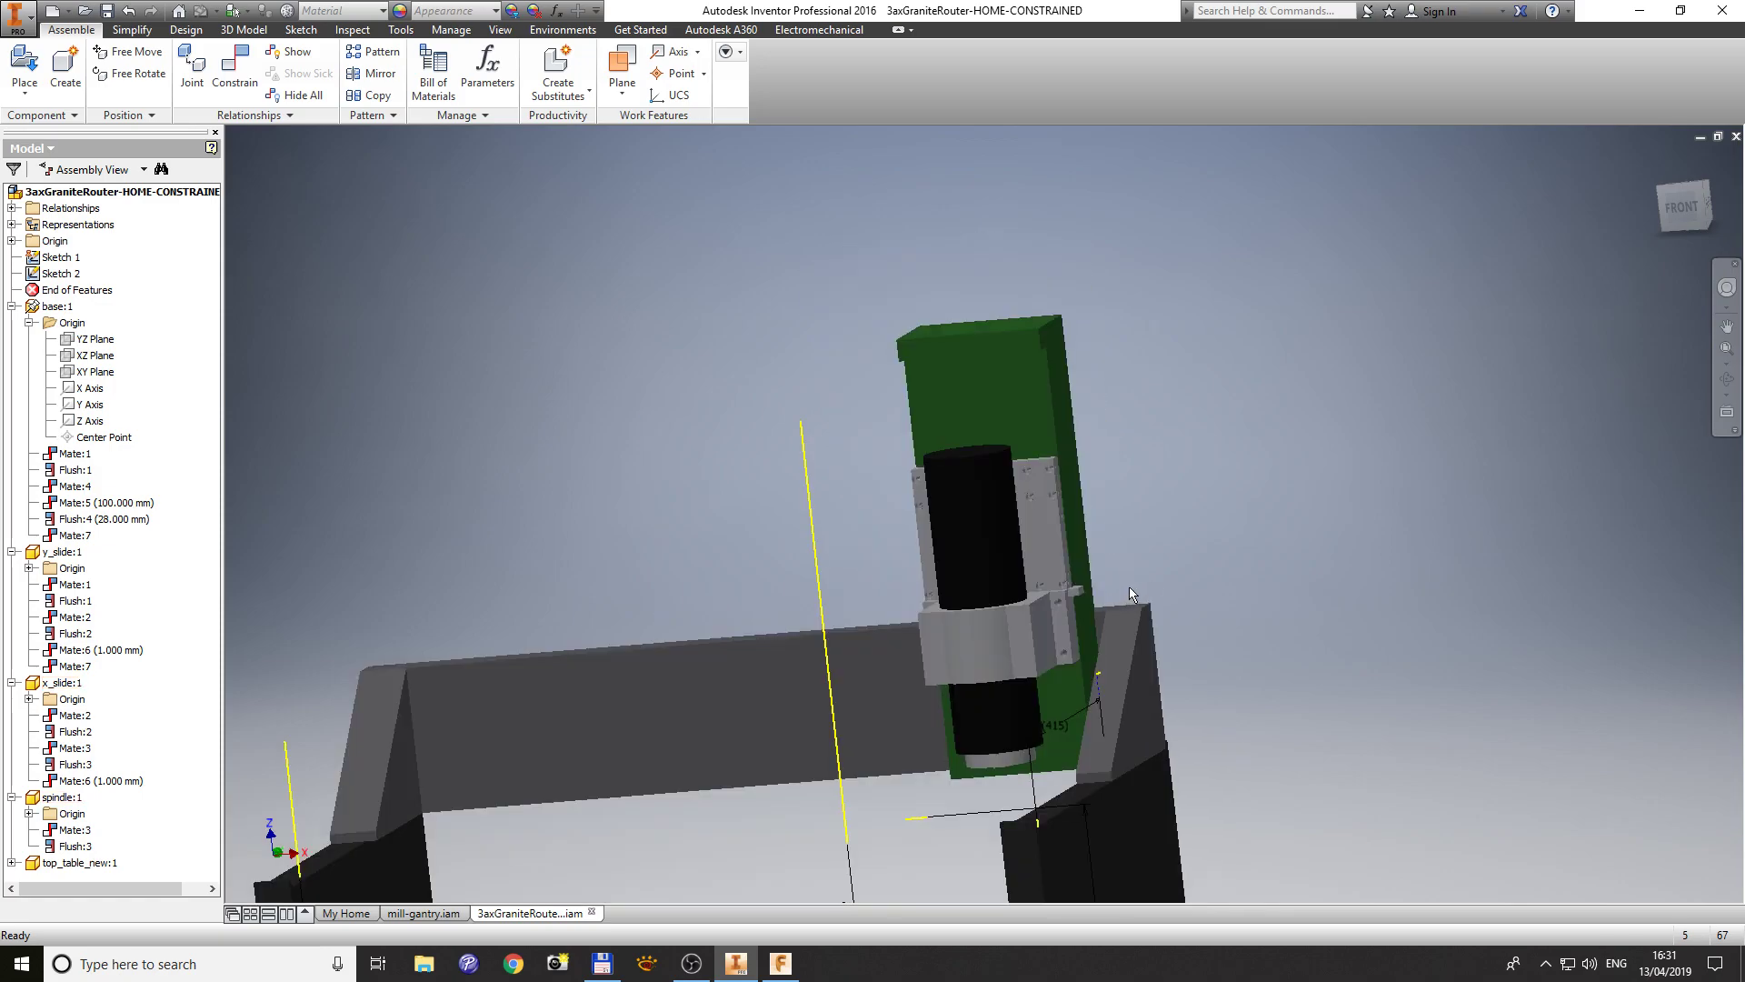
pyautogui.keyDown('shift'); pyautogui.moveTo(1193, 607); pyautogui.dragTo(1249, 602, button='middle'); pyautogui.keyUp('shift')
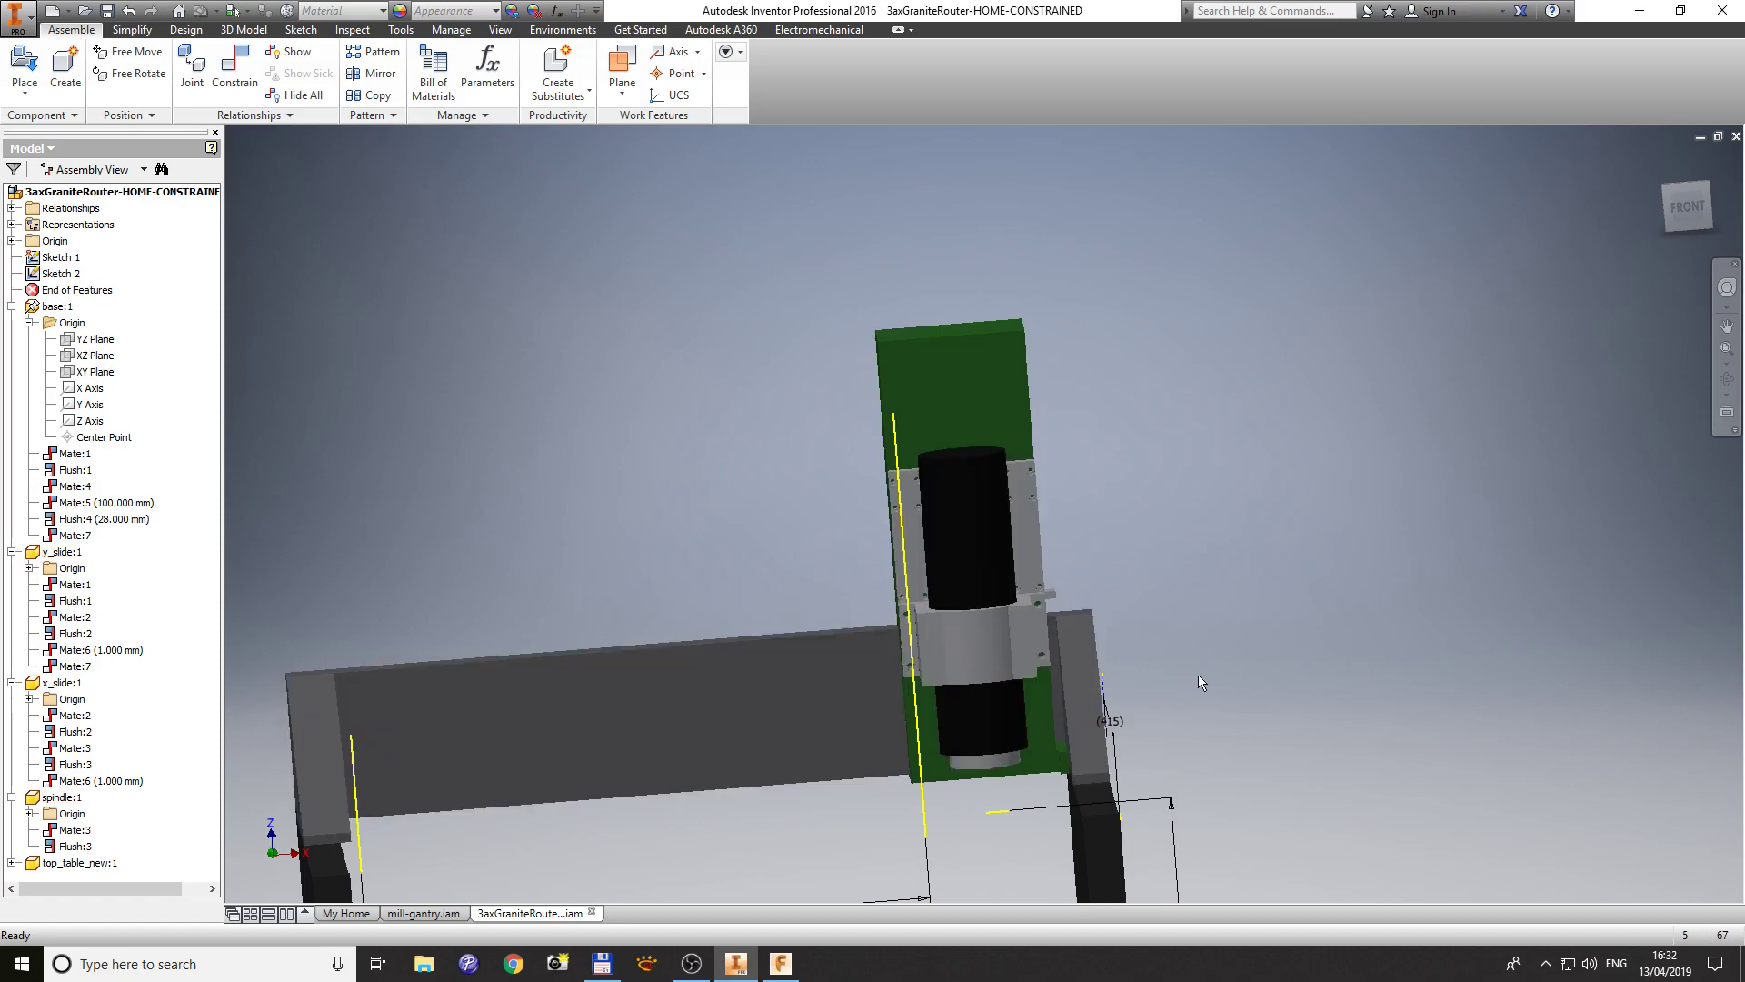
pyautogui.keyDown('shift'); pyautogui.moveTo(1204, 675); pyautogui.dragTo(1152, 671, button='middle'); pyautogui.keyUp('shift')
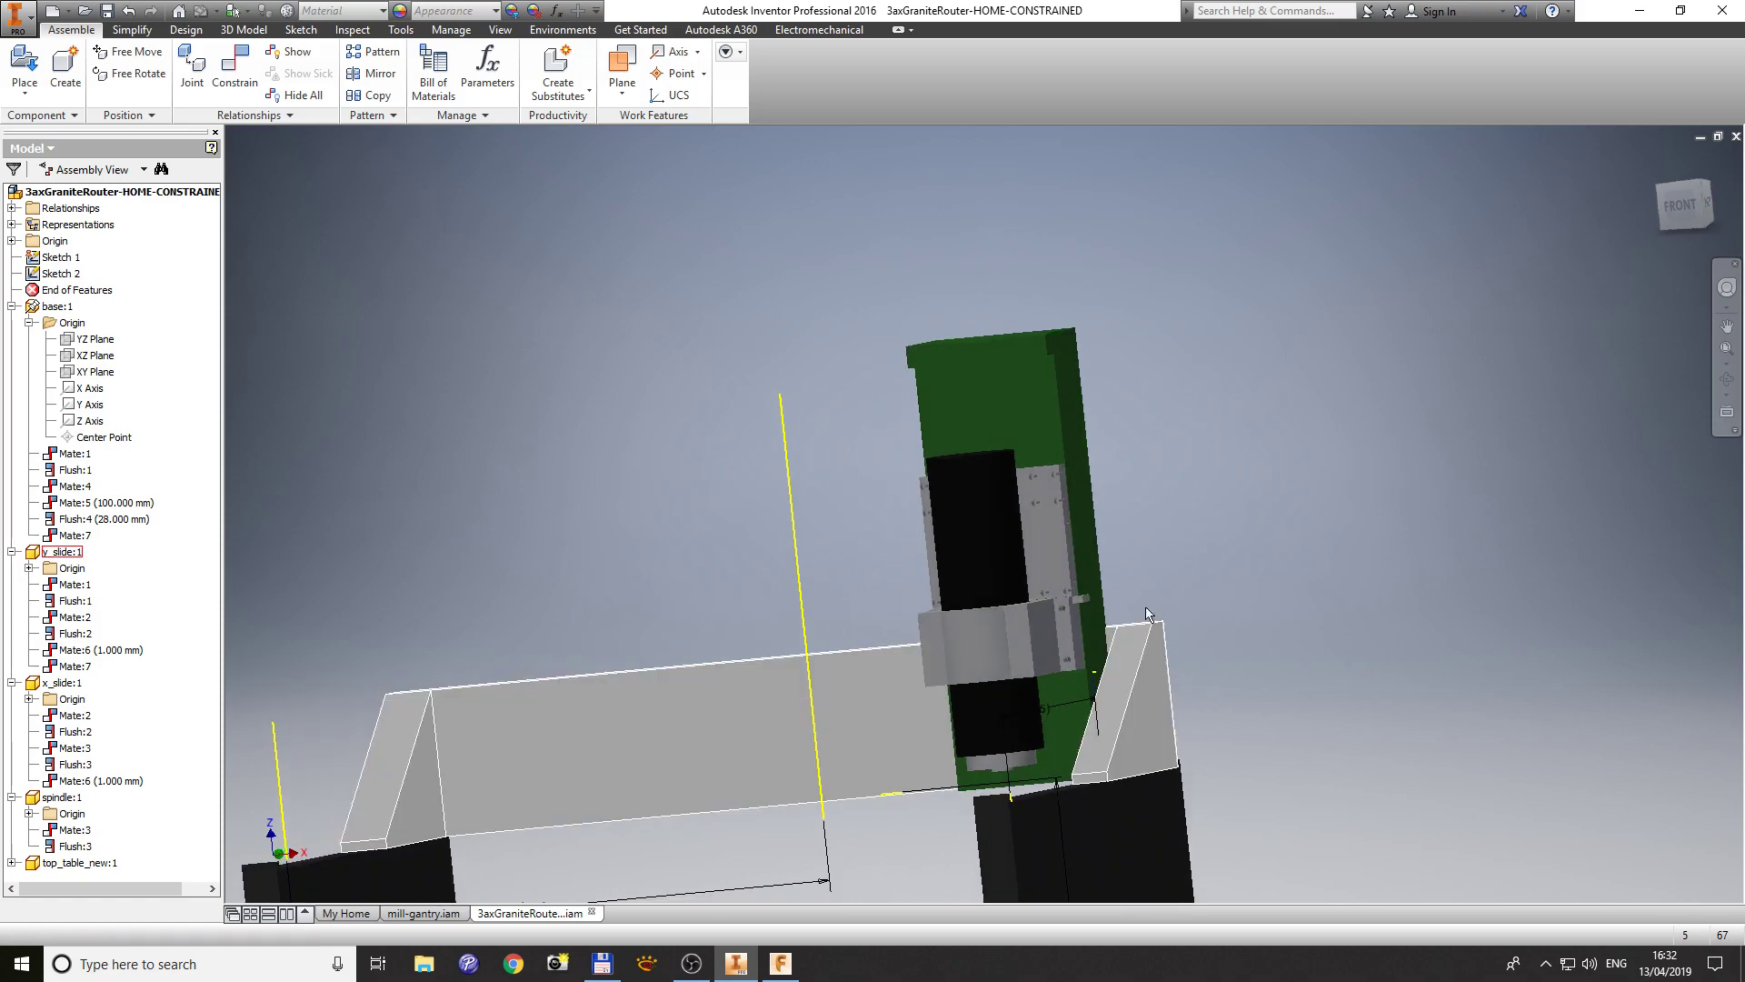
pyautogui.scroll(-3, 1122, 546)
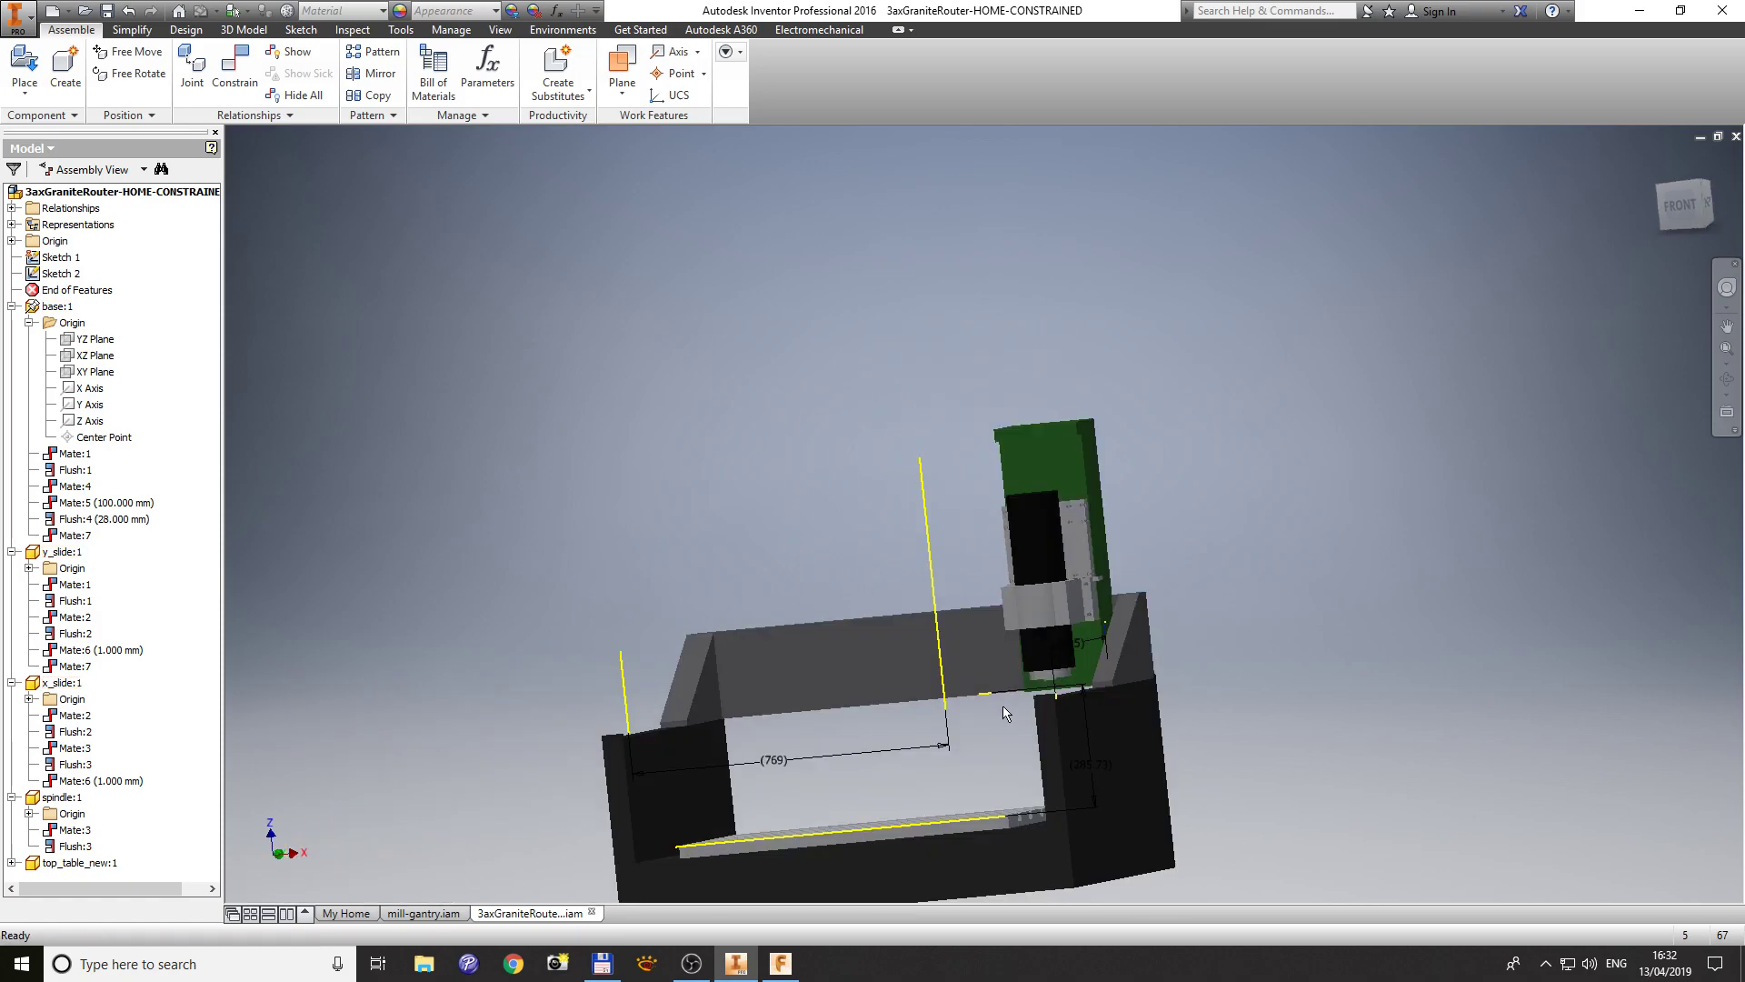
pyautogui.moveTo(1002, 704)
pyautogui.keyDown('shift'); pyautogui.mouseDown(button='middle')
pyautogui.moveTo(1044, 703)
pyautogui.moveTo(1004, 733)
pyautogui.mouseUp(button='middle'); pyautogui.keyUp('shift')
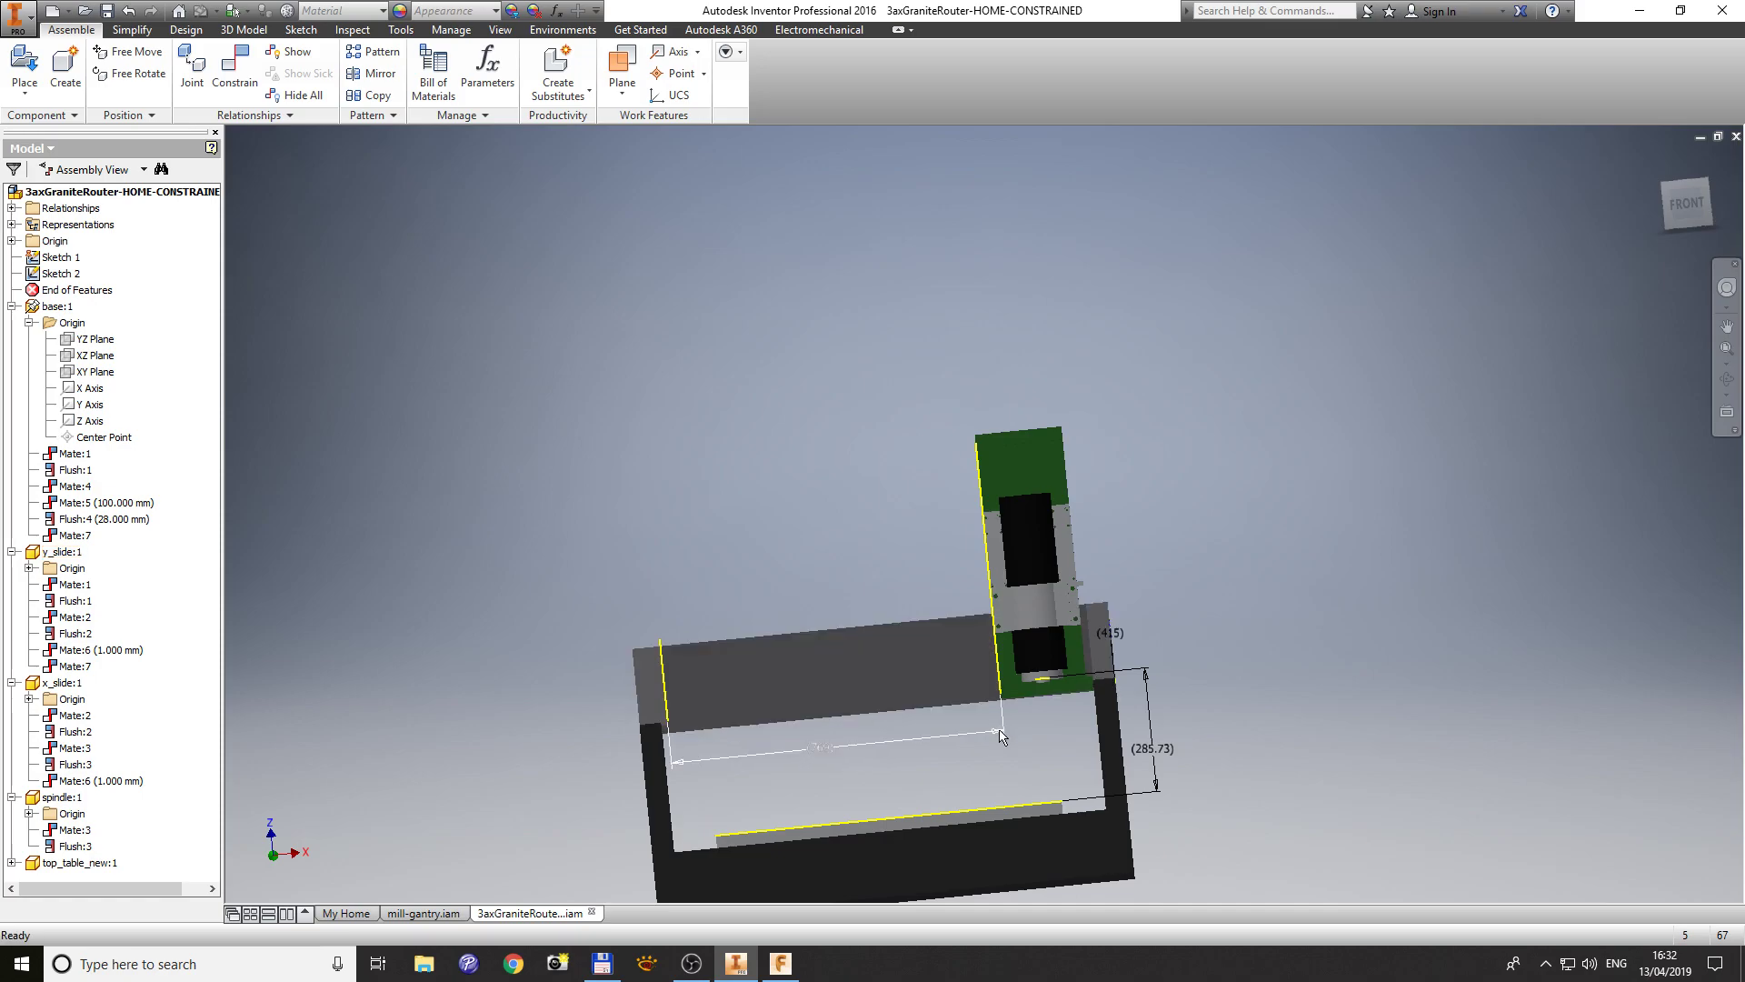
pyautogui.keyDown('shift'); pyautogui.moveTo(1060, 706); pyautogui.dragTo(1118, 764, button='middle'); pyautogui.keyUp('shift')
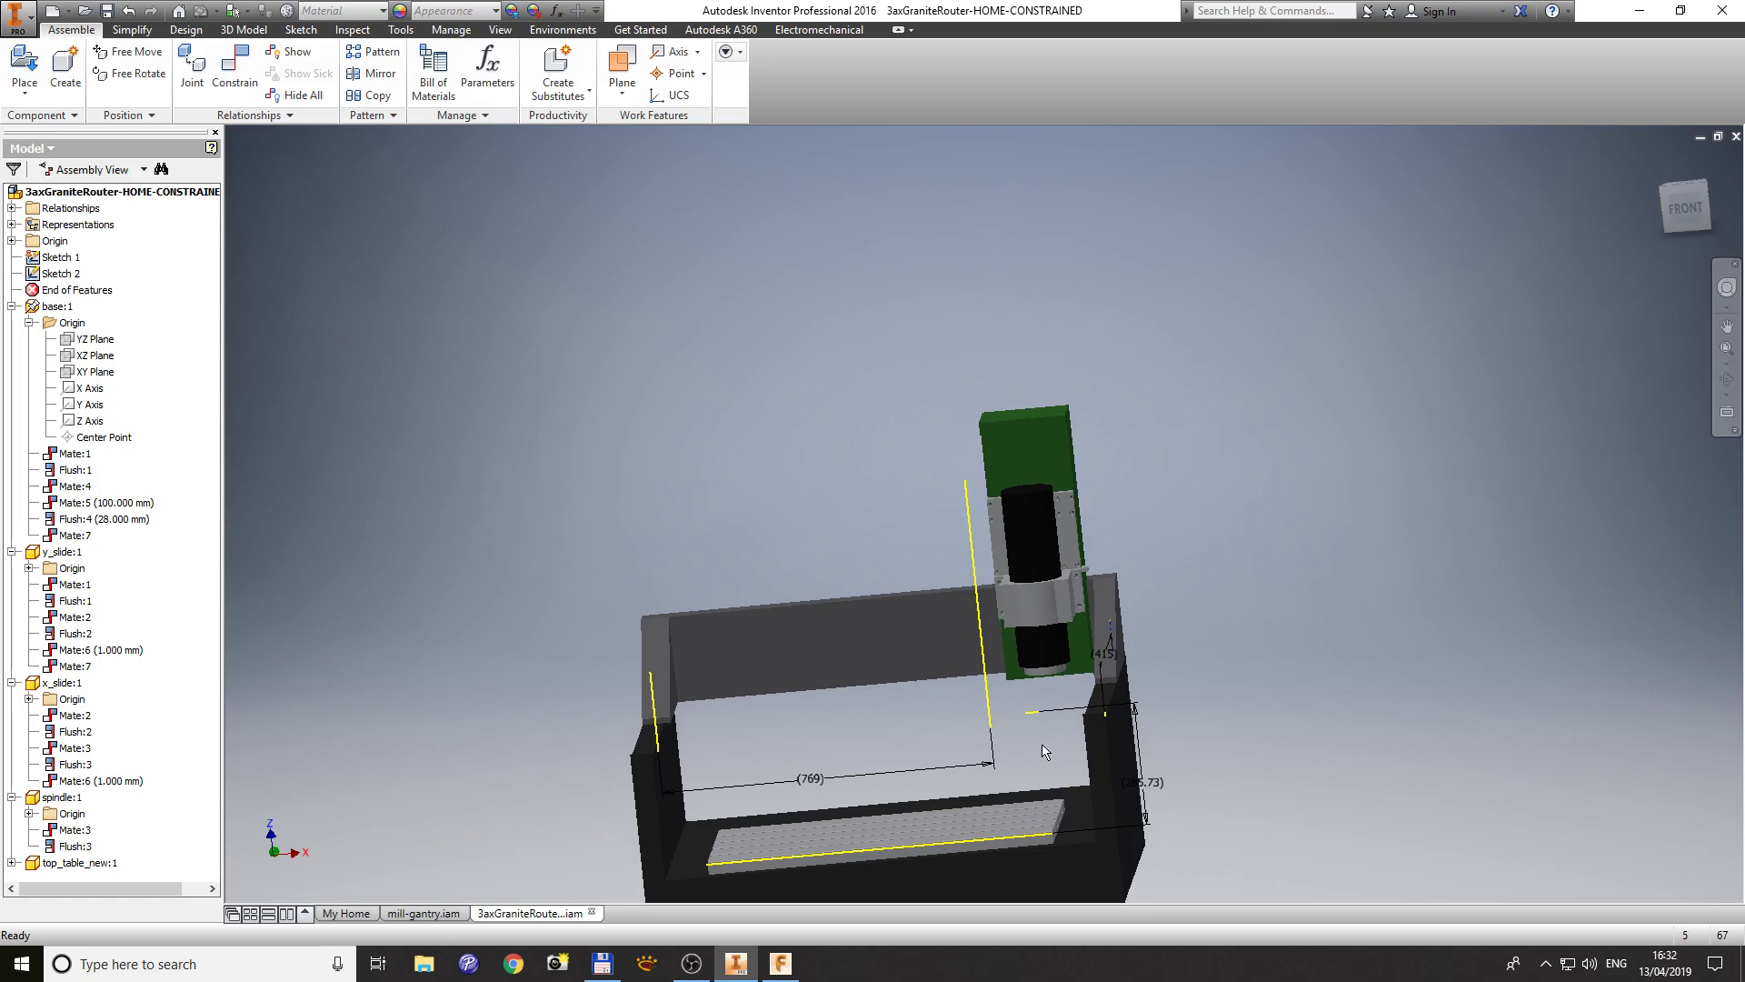
pyautogui.keyDown('shift'); pyautogui.moveTo(1042, 745); pyautogui.dragTo(1023, 741, button='middle'); pyautogui.keyUp('shift')
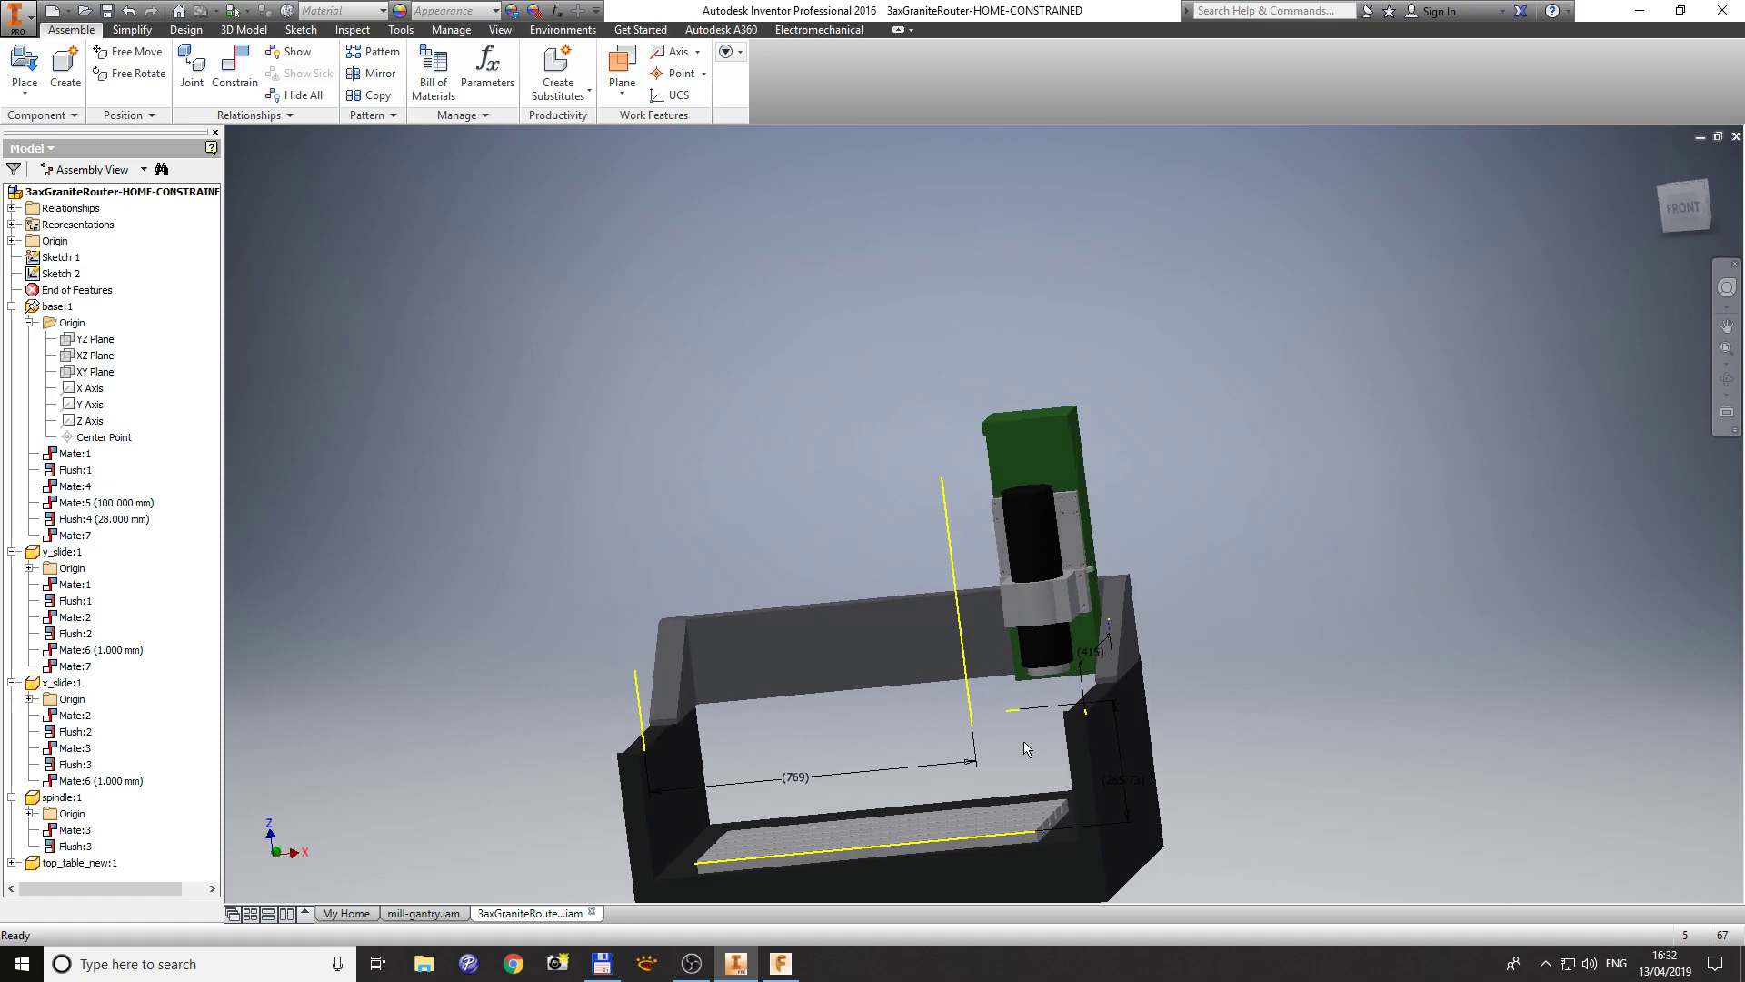
pyautogui.scroll(5, 800, 524)
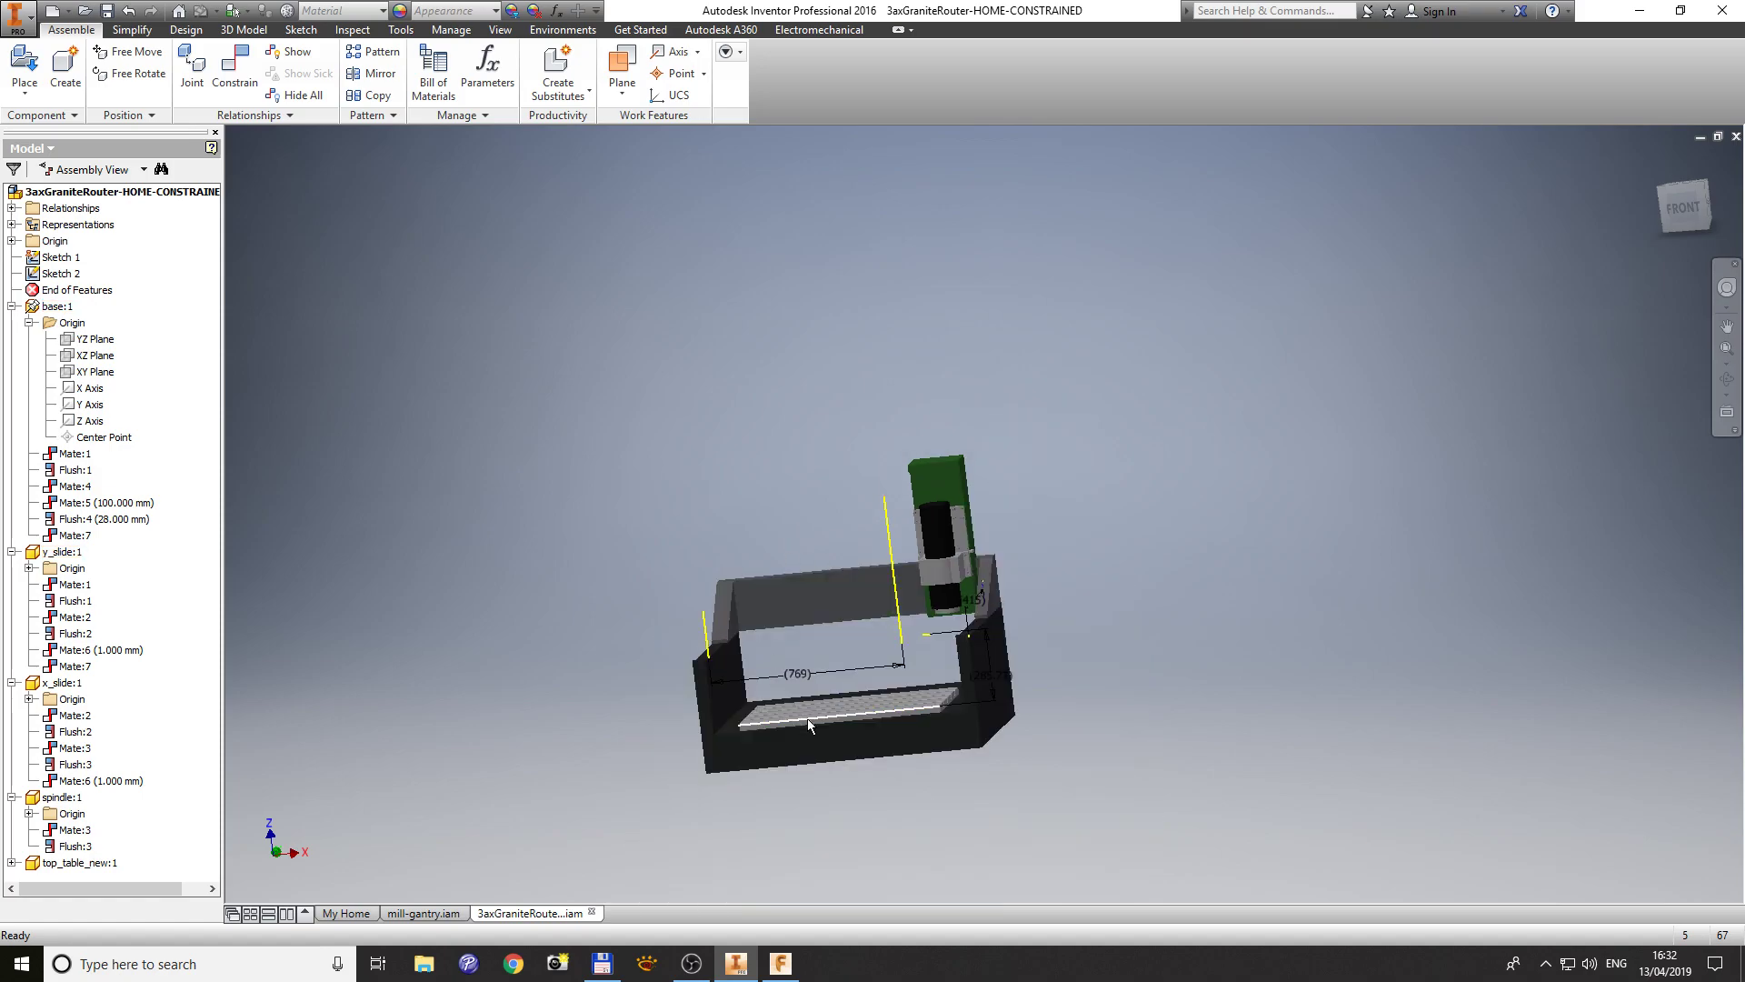
pyautogui.scroll(-6, 806, 717)
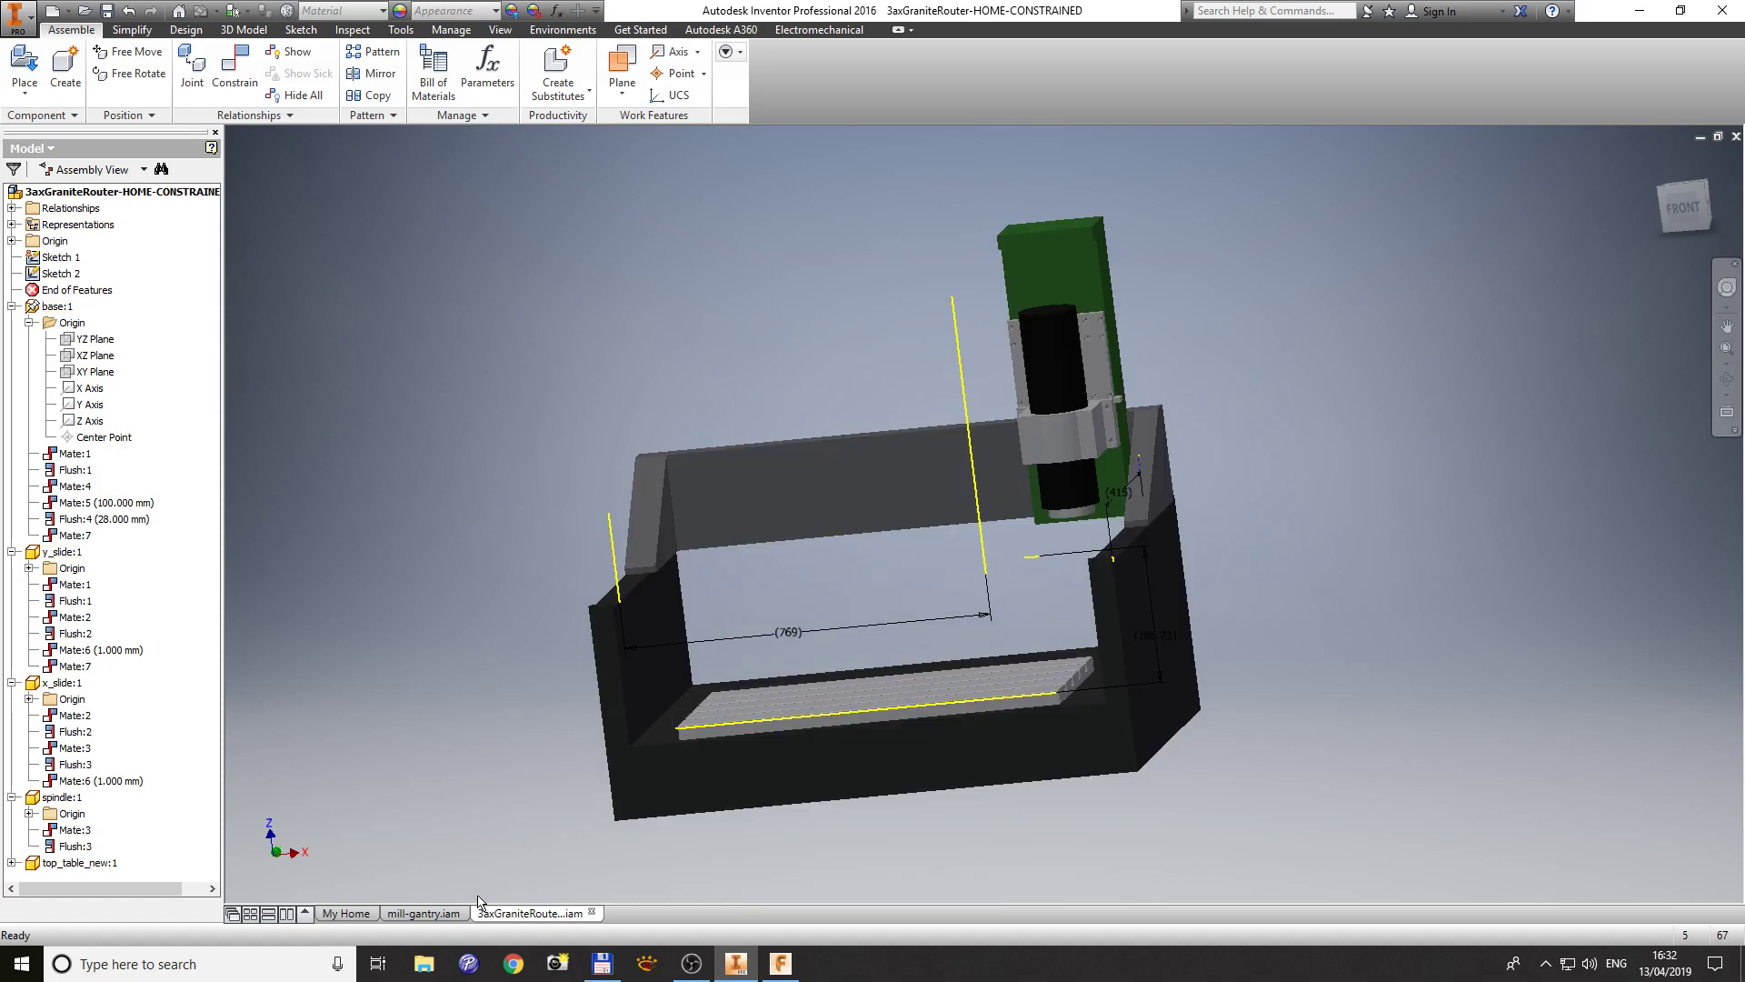
# - Switch to FeatureCAM and import the 3axGraniteRouter-START assembly from the MachineDesign folder into the machine design document
pyautogui.click(783, 969)
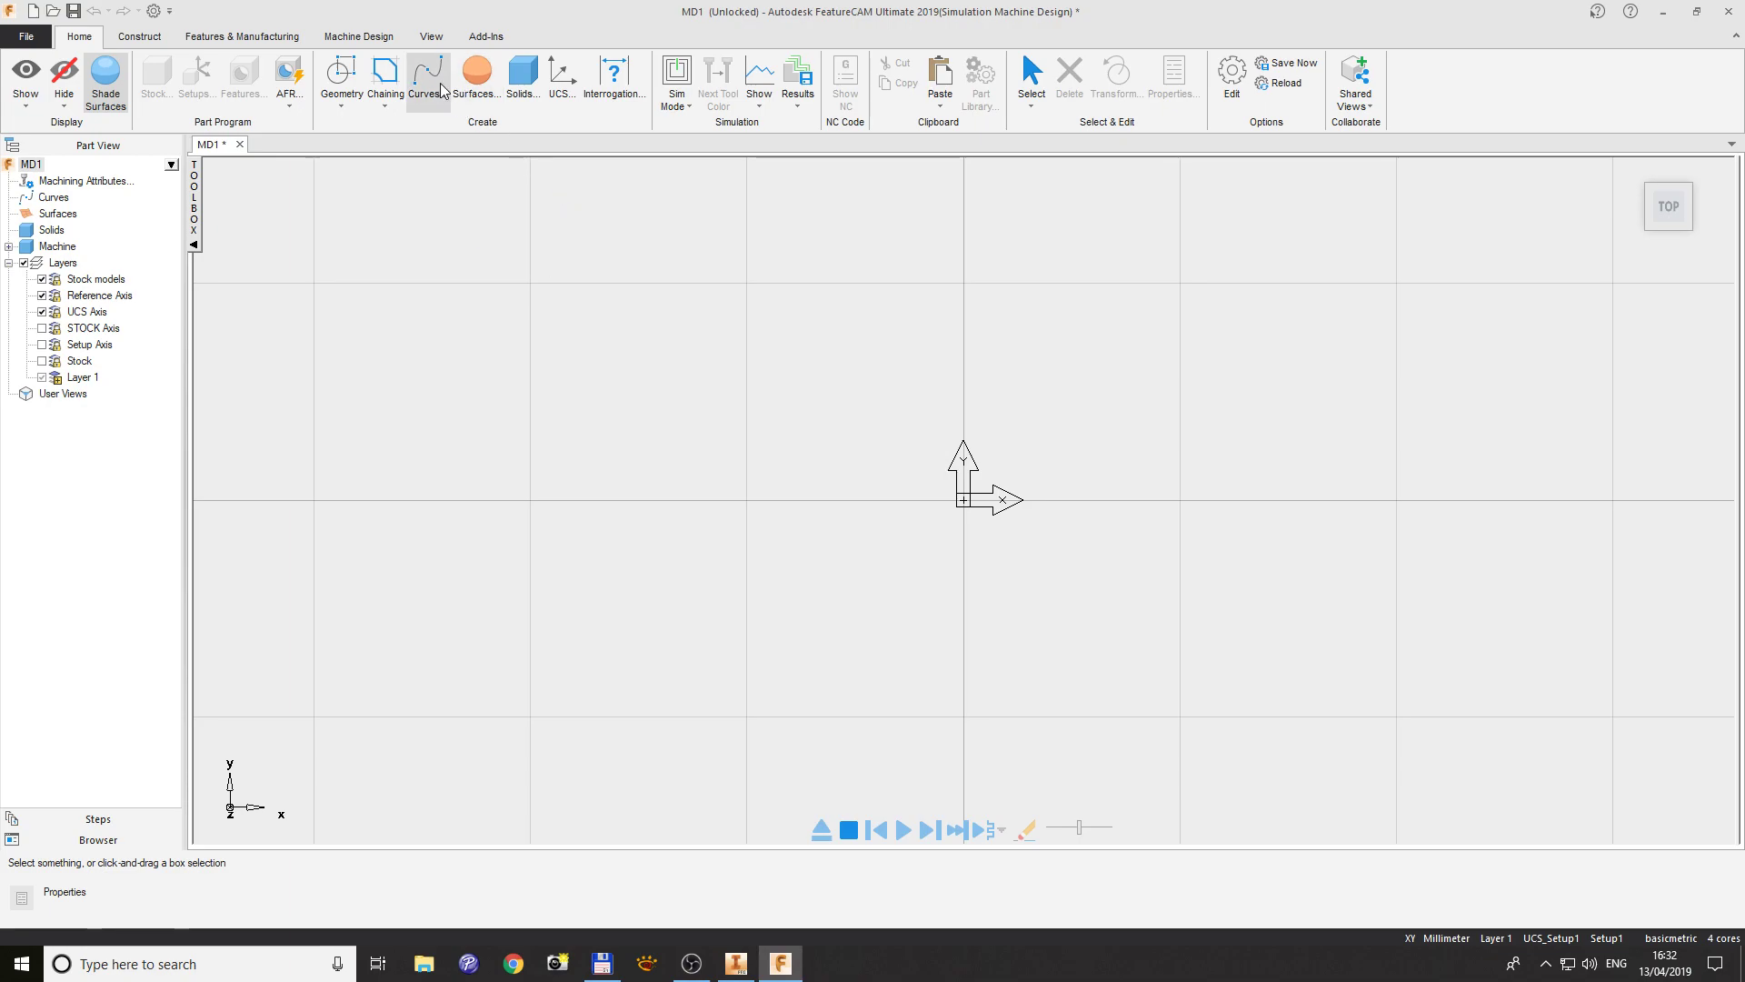
pyautogui.click(359, 38)
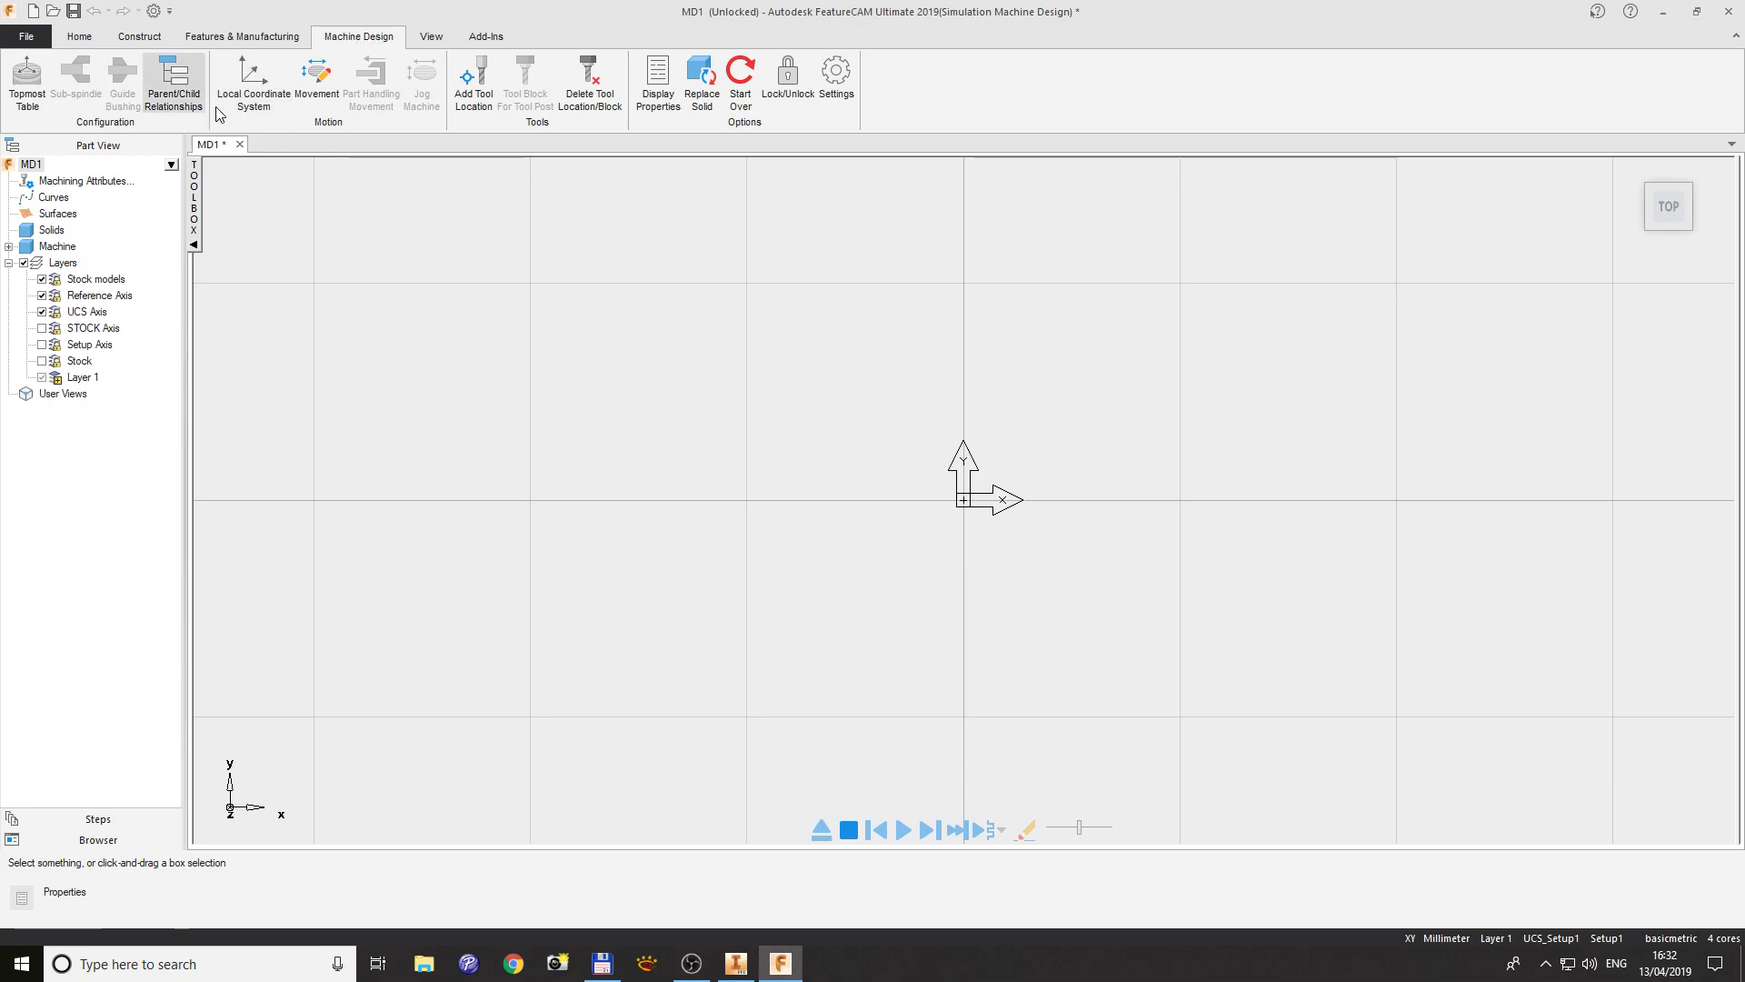
pyautogui.click(20, 30)
pyautogui.click(52, 351)
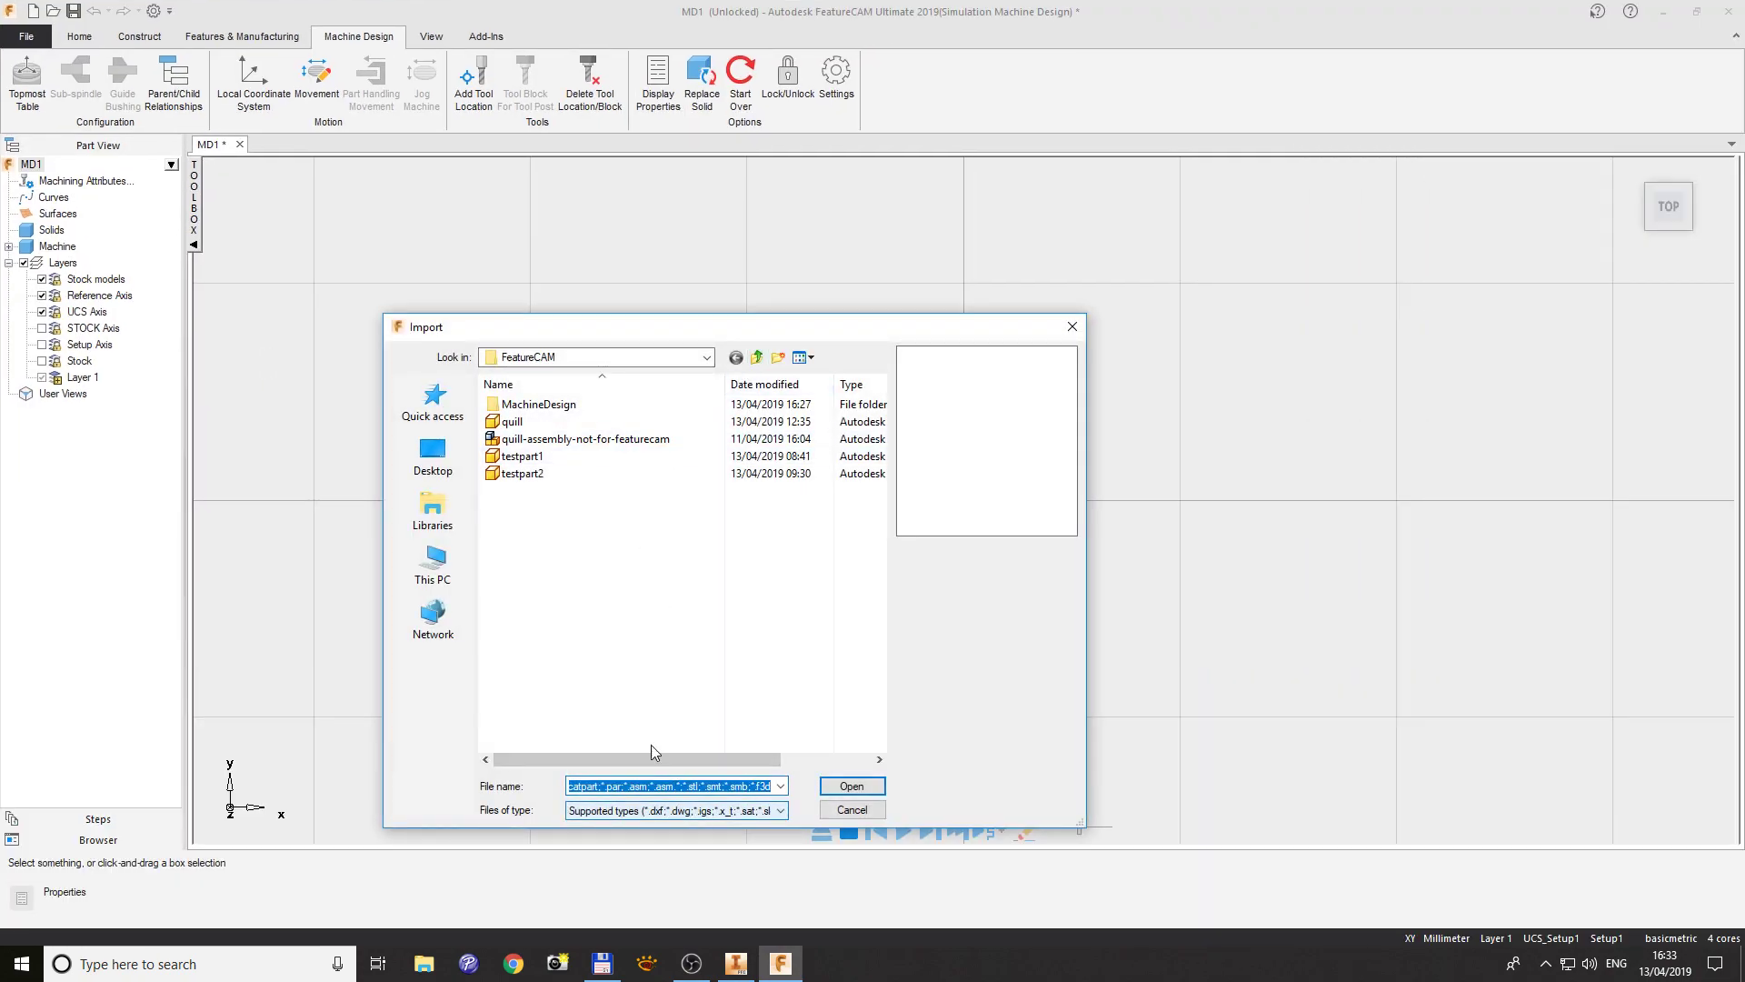
pyautogui.doubleClick(576, 405)
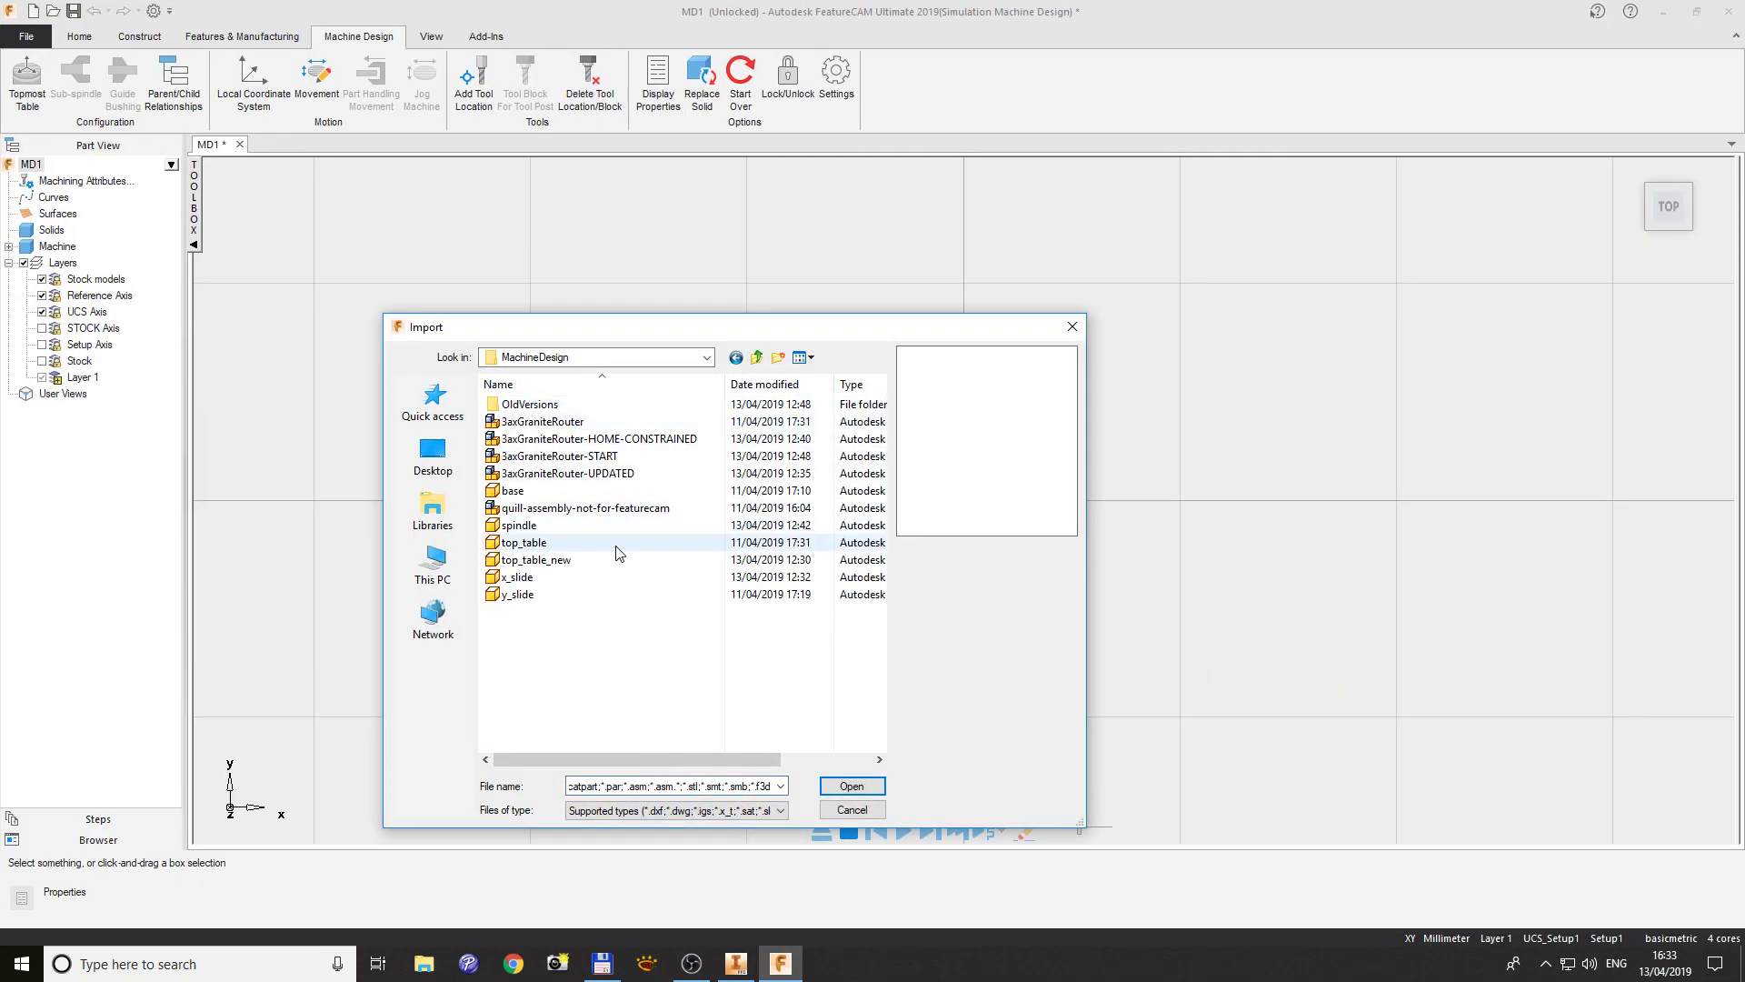
pyautogui.click(556, 456)
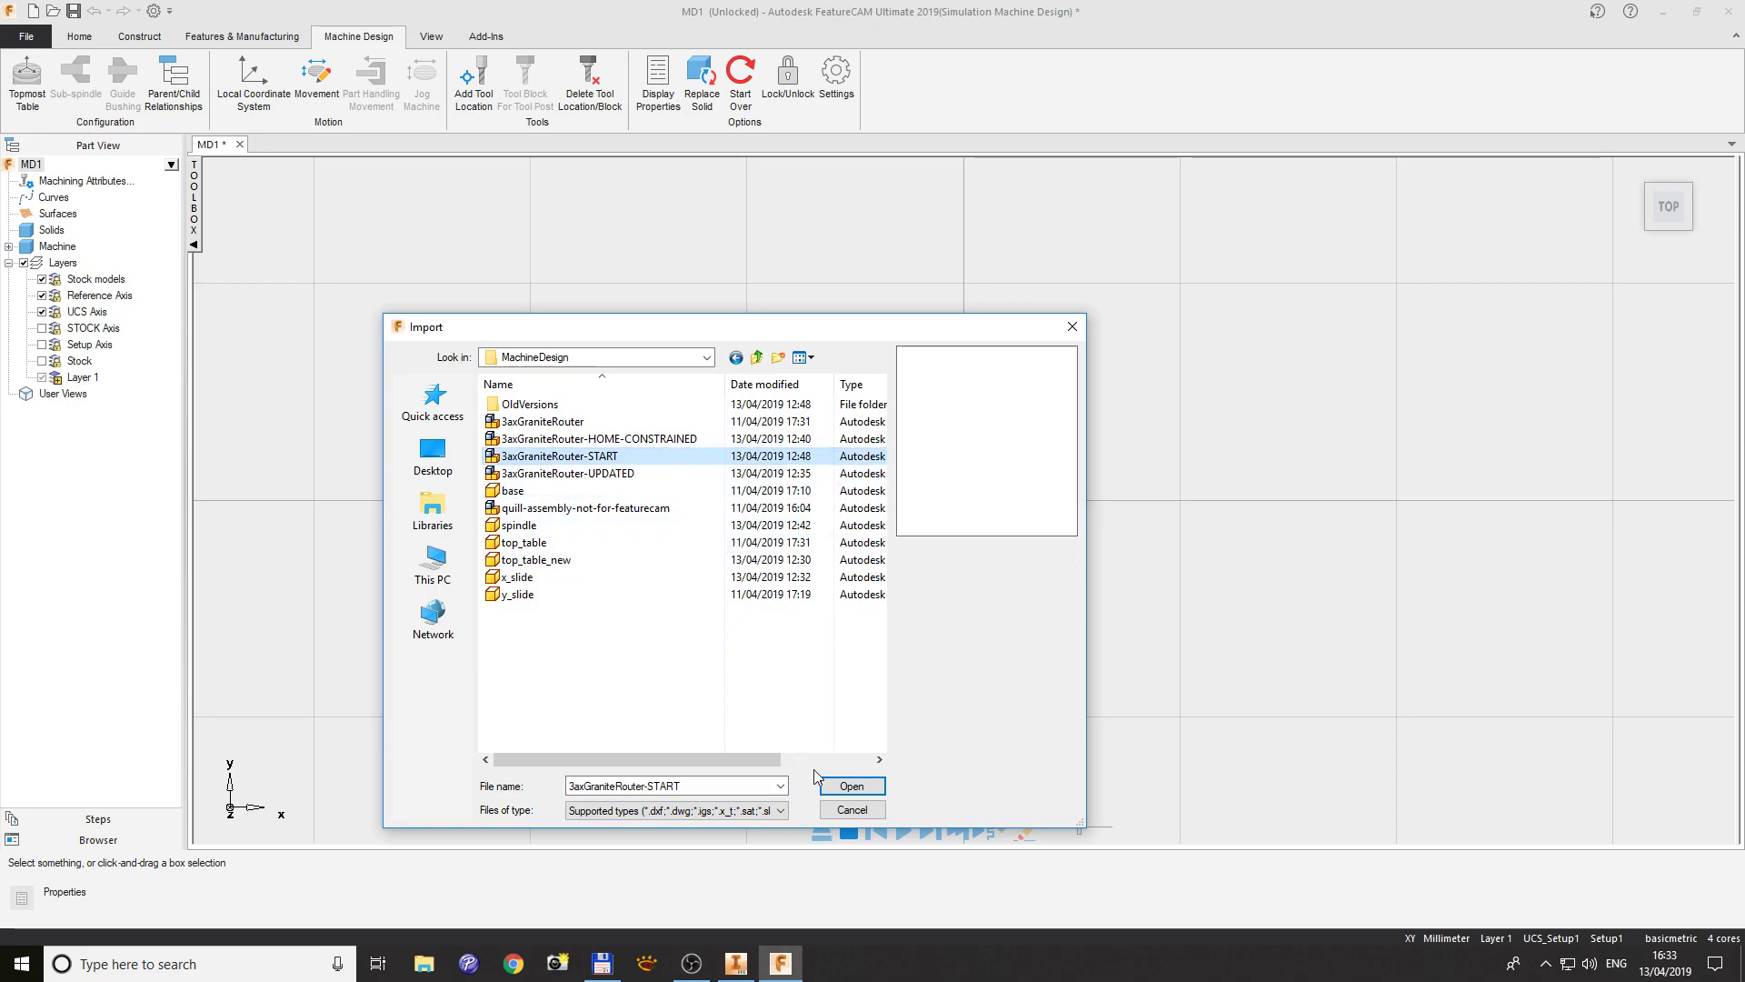
pyautogui.click(851, 785)
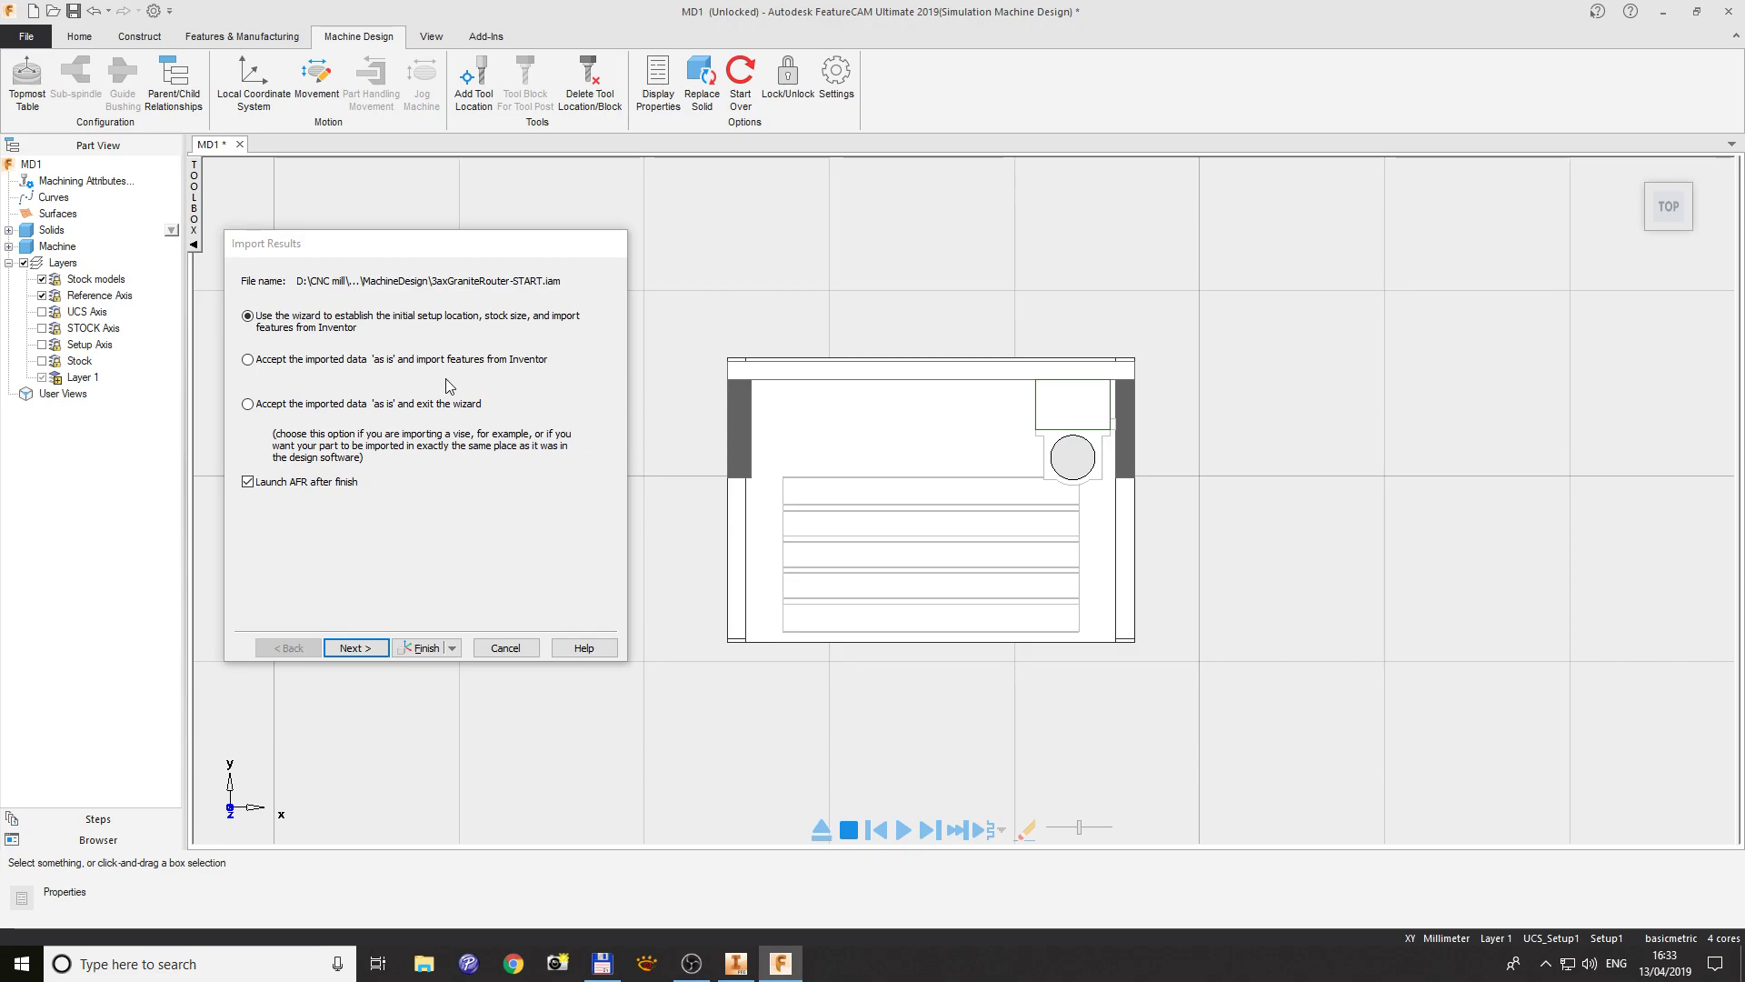
# - Complete the import using the wizard, accepting the default initial setup Z direction and X orientation
pyautogui.click(362, 650)
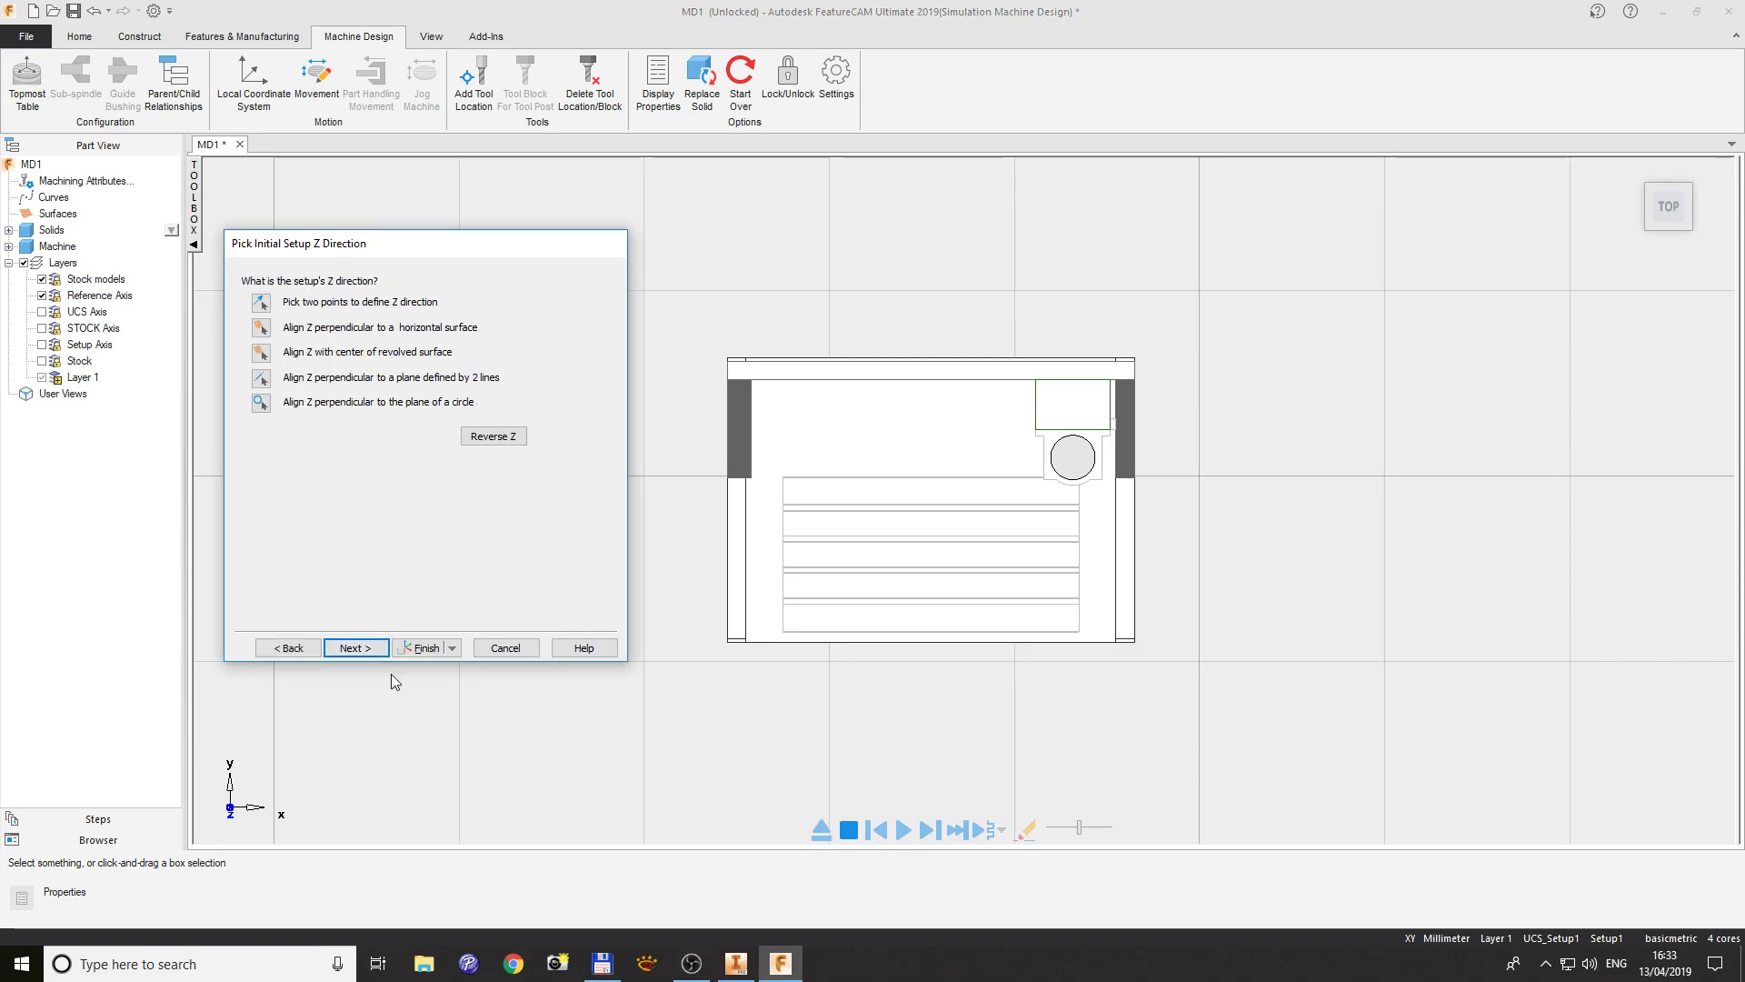
pyautogui.keyDown('ctrl'); pyautogui.moveTo(842, 707); pyautogui.dragTo(841, 436, button='middle'); pyautogui.keyUp('ctrl')
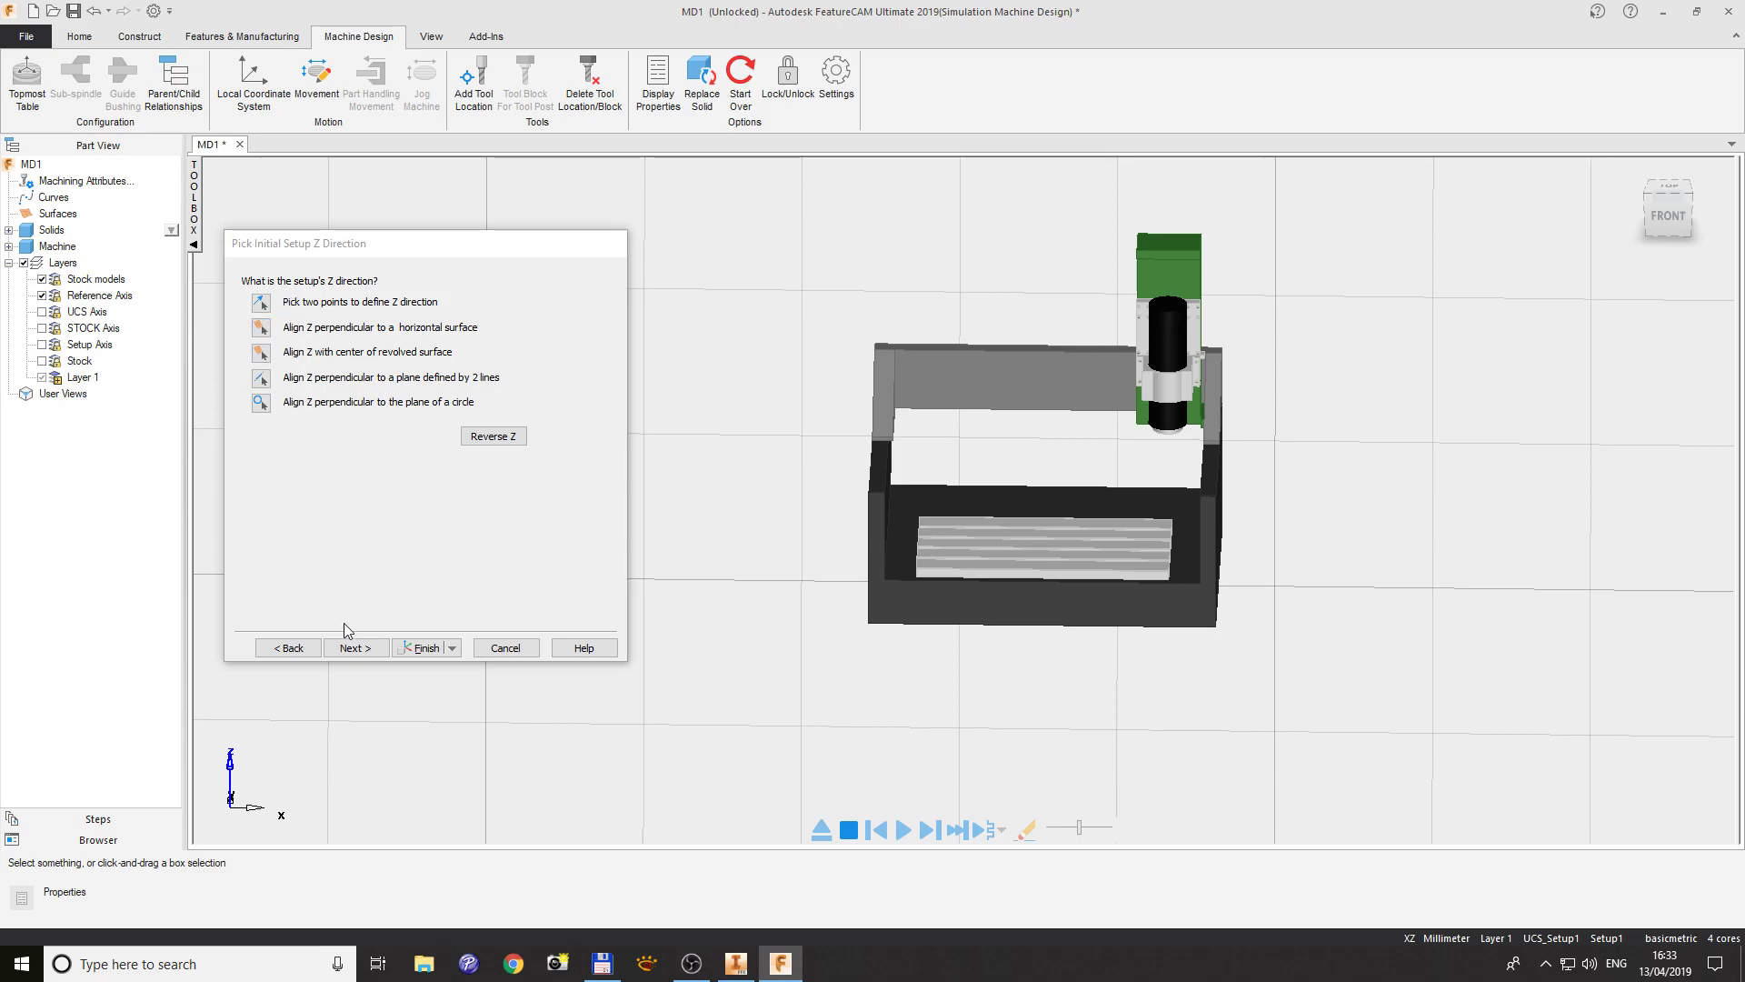
pyautogui.click(347, 649)
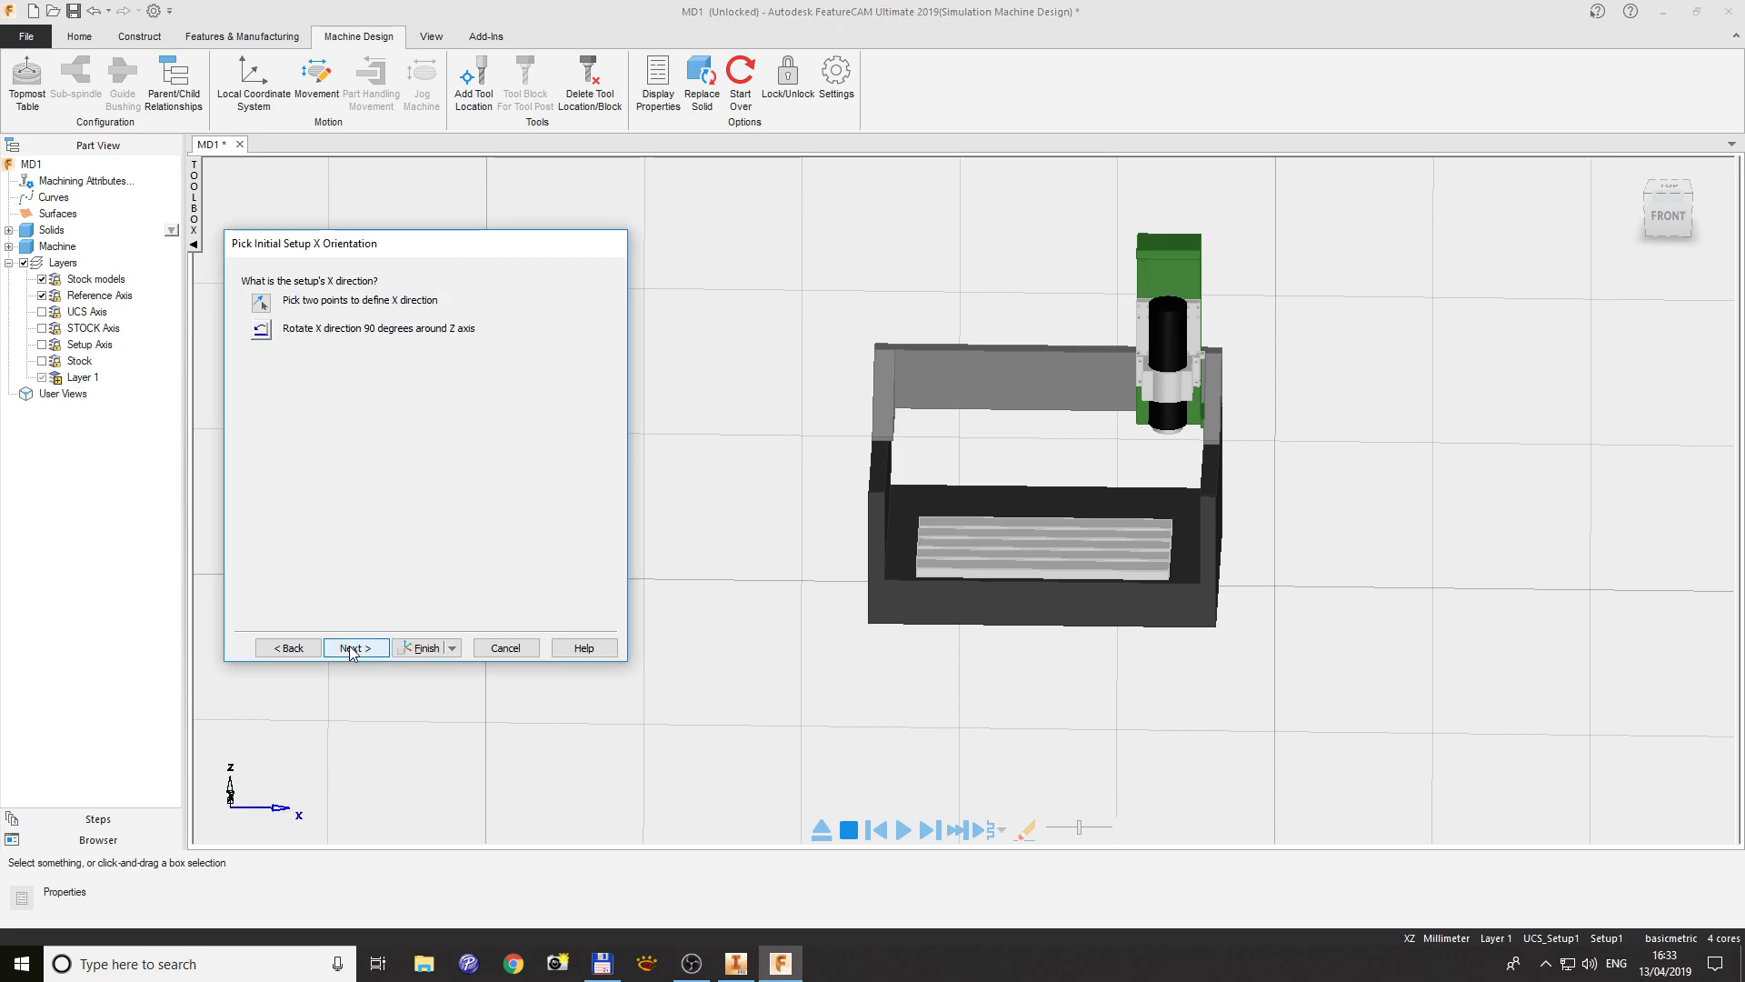
pyautogui.click(350, 649)
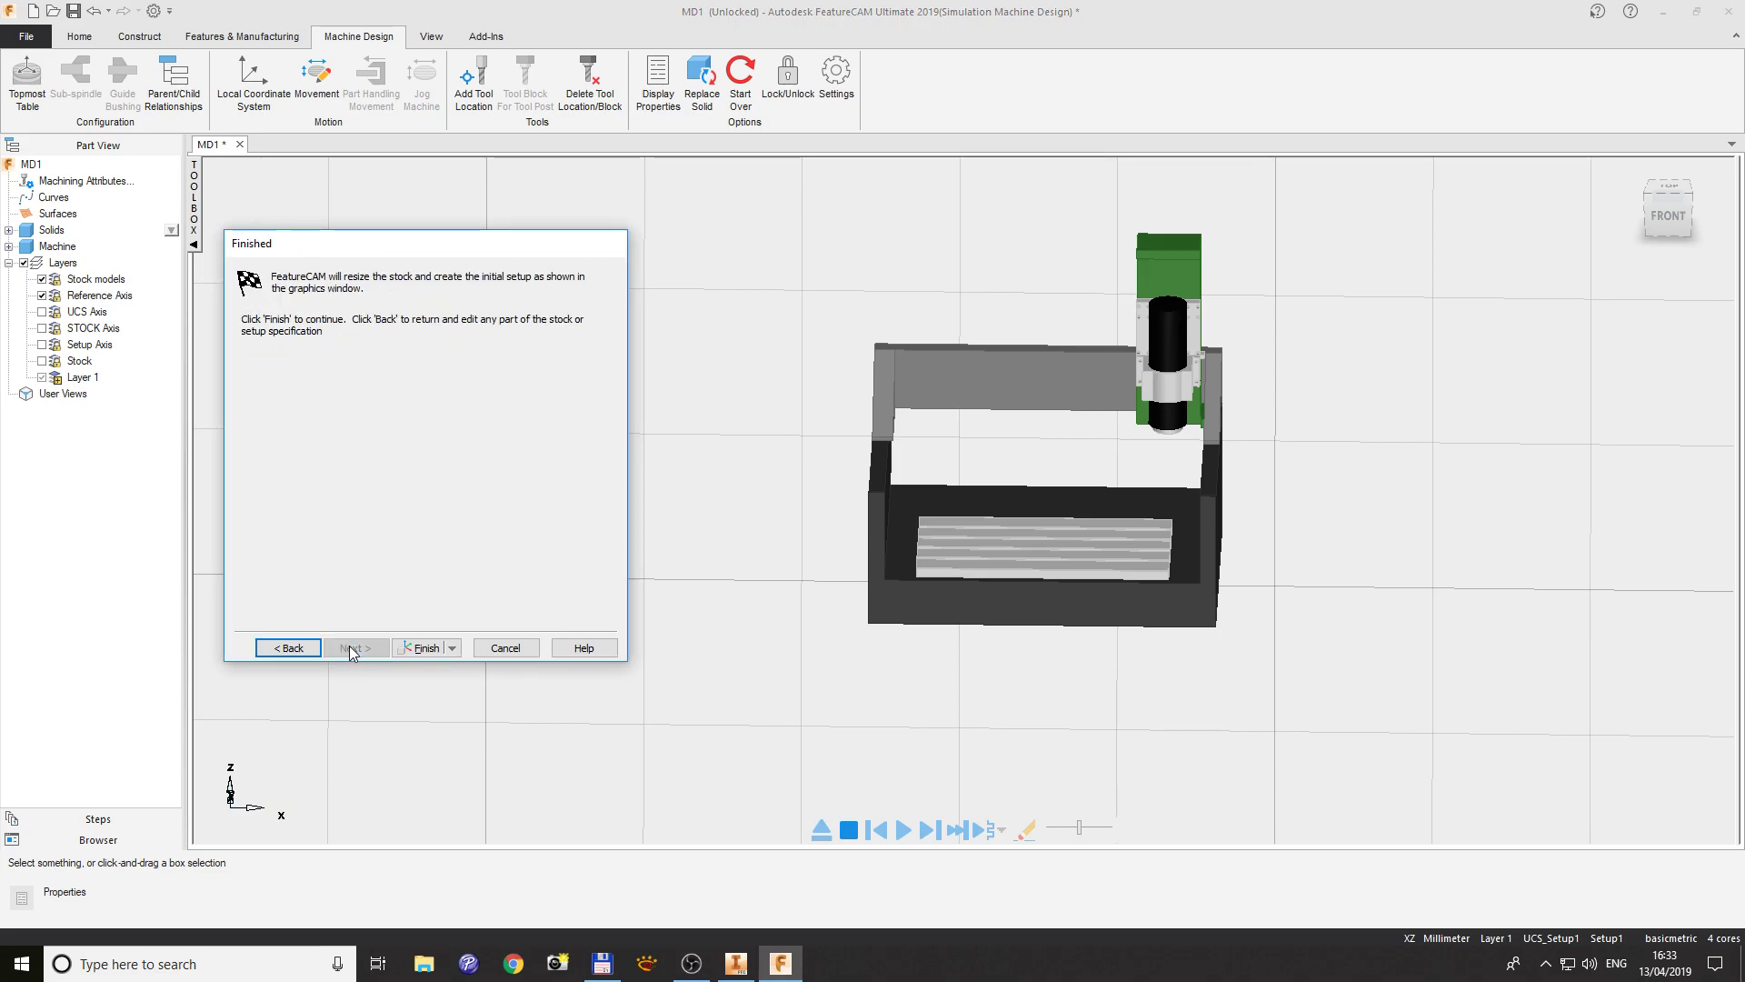
pyautogui.click(423, 648)
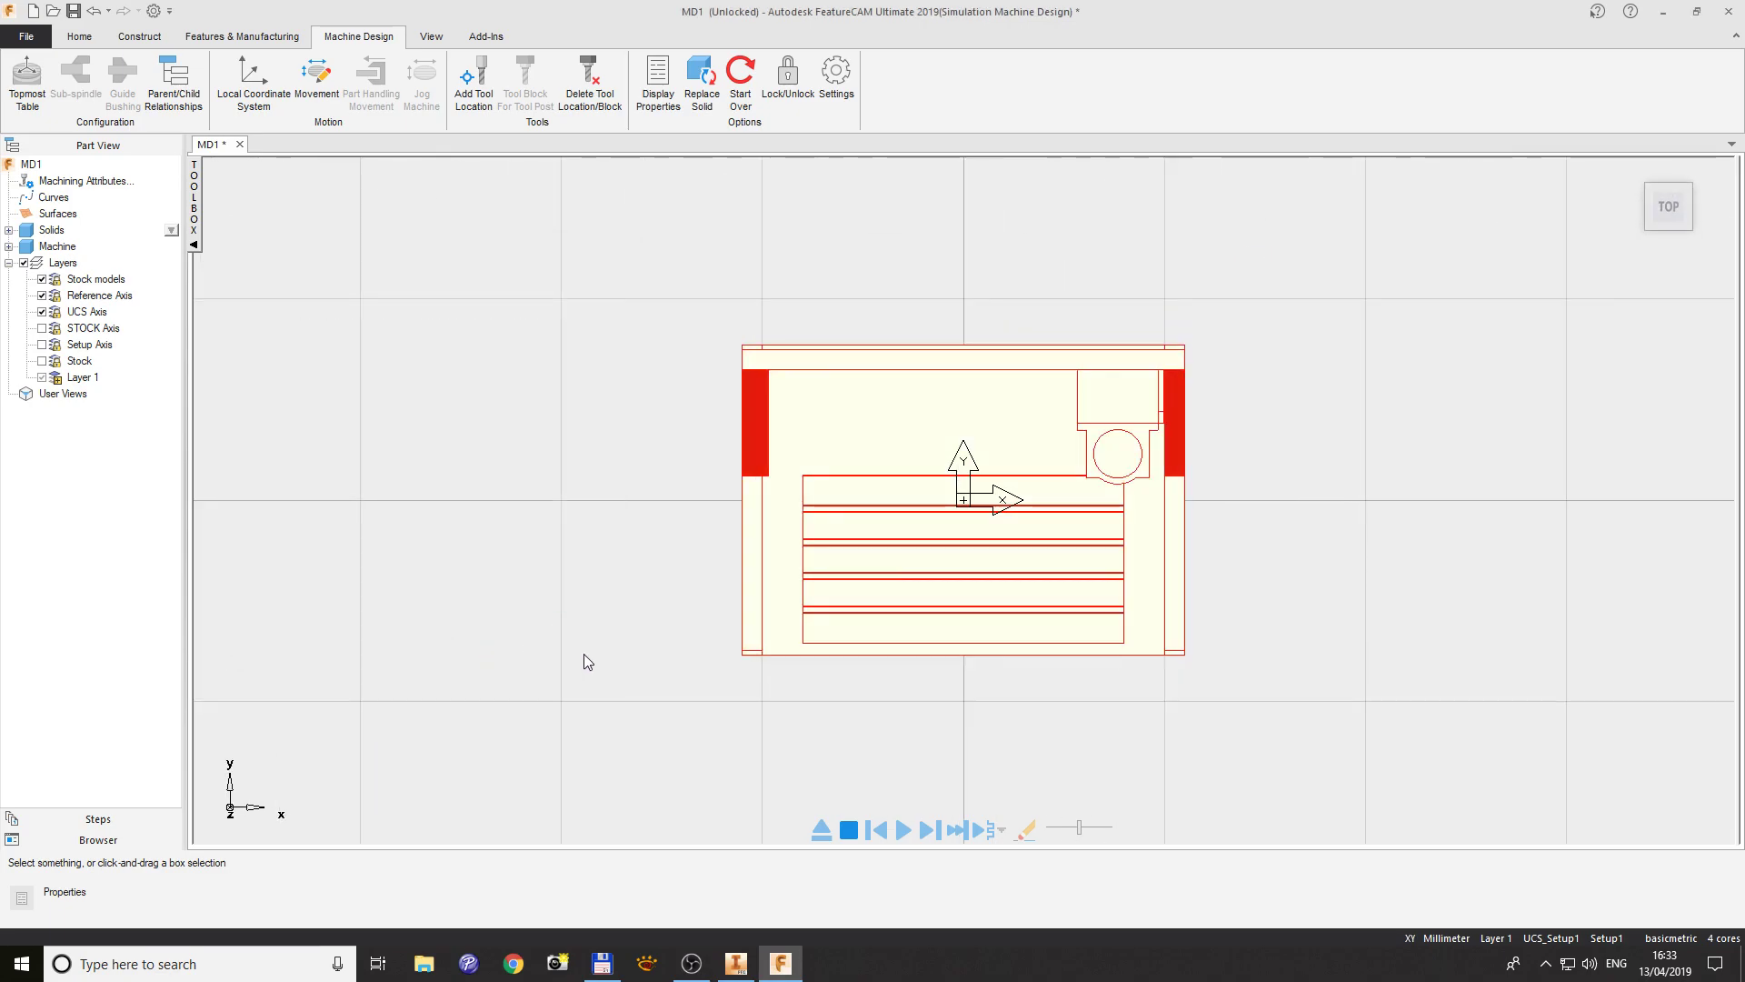
# - Deselect the imported router solids and examine the base, gantry, spindle, table and setup axes from the front and at an angle
pyautogui.moveTo(660, 636)
pyautogui.keyDown('ctrl'); pyautogui.mouseDown(button='middle')
pyautogui.moveTo(659, 619)
pyautogui.moveTo(662, 645)
pyautogui.mouseUp(button='middle'); pyautogui.keyUp('ctrl')
pyautogui.moveTo(741, 606); pyautogui.dragTo(697, 420, button='middle')
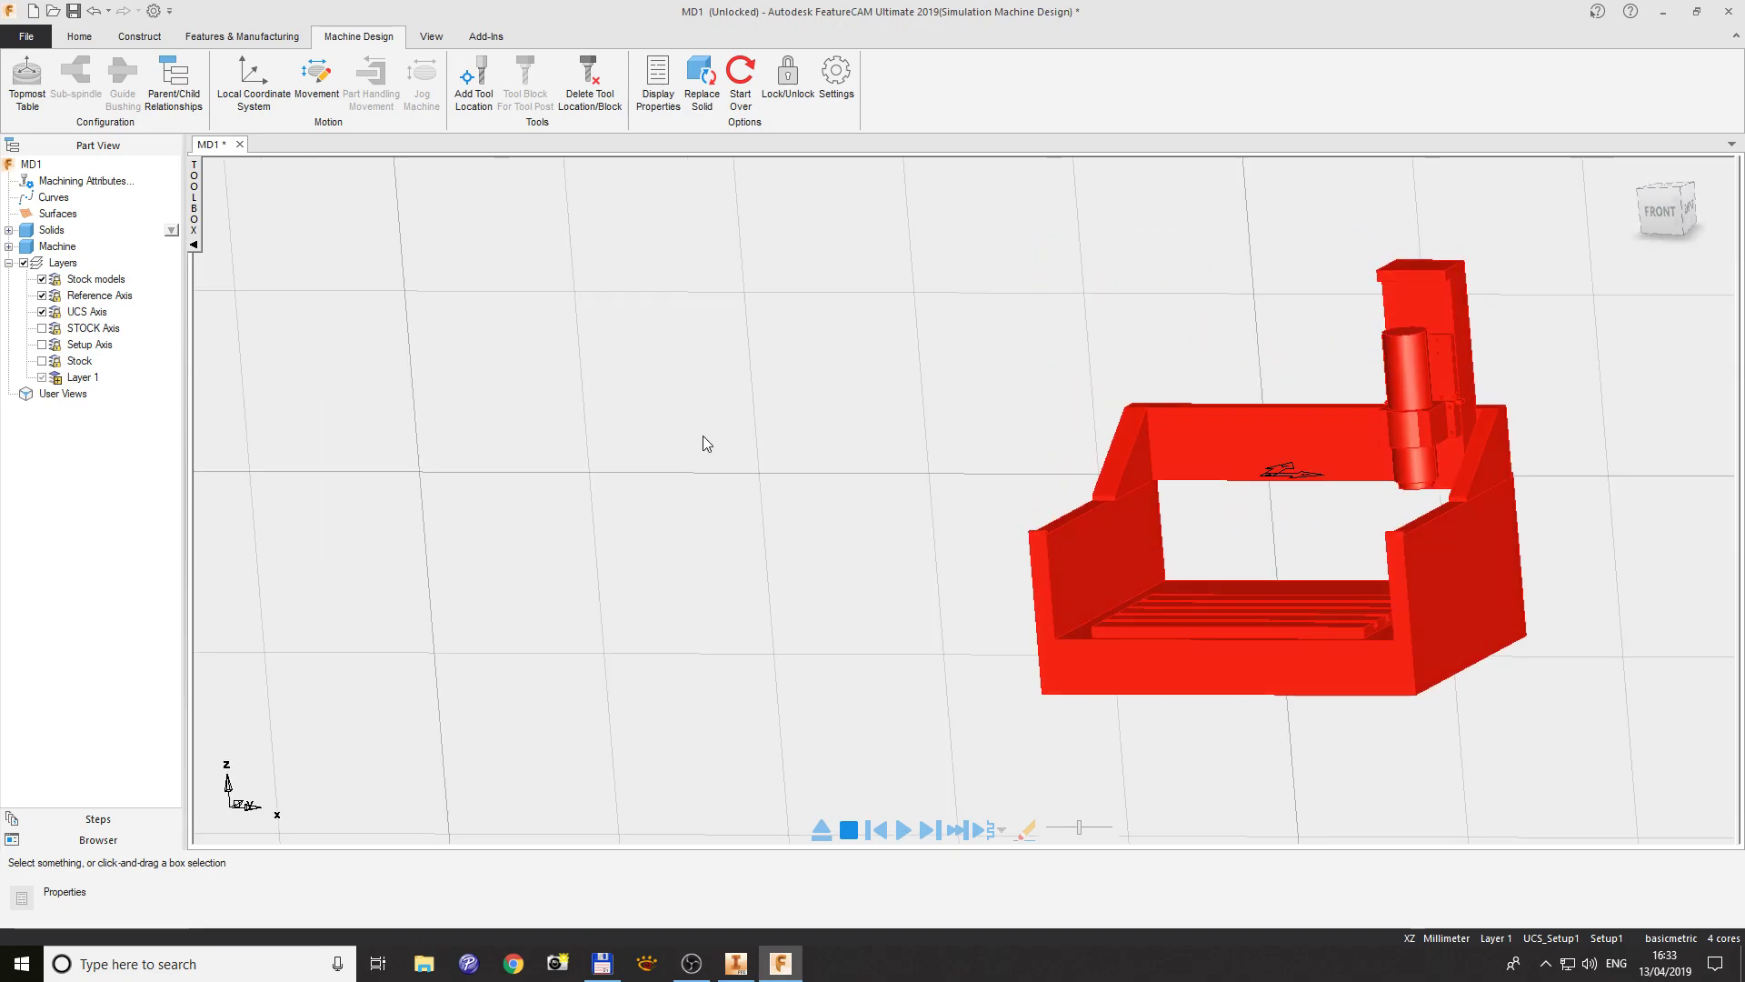
pyautogui.scroll(1, 645, 629)
pyautogui.scroll(-2, 538, 625)
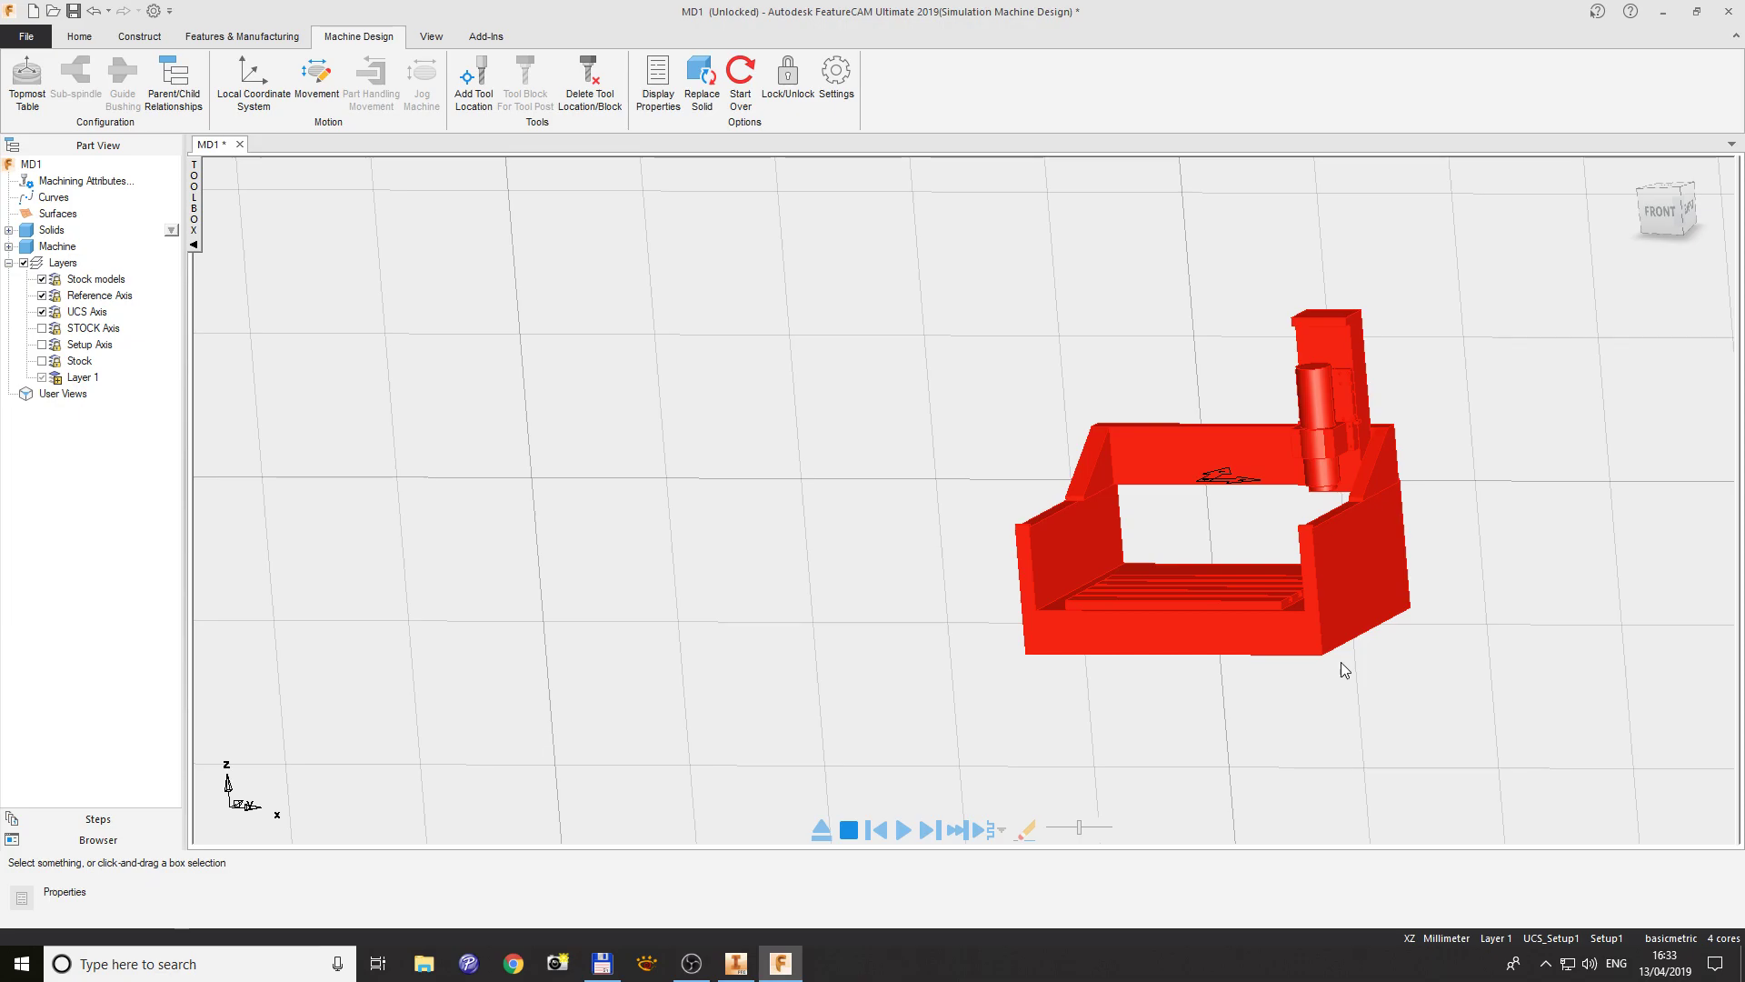
pyautogui.click(1351, 696)
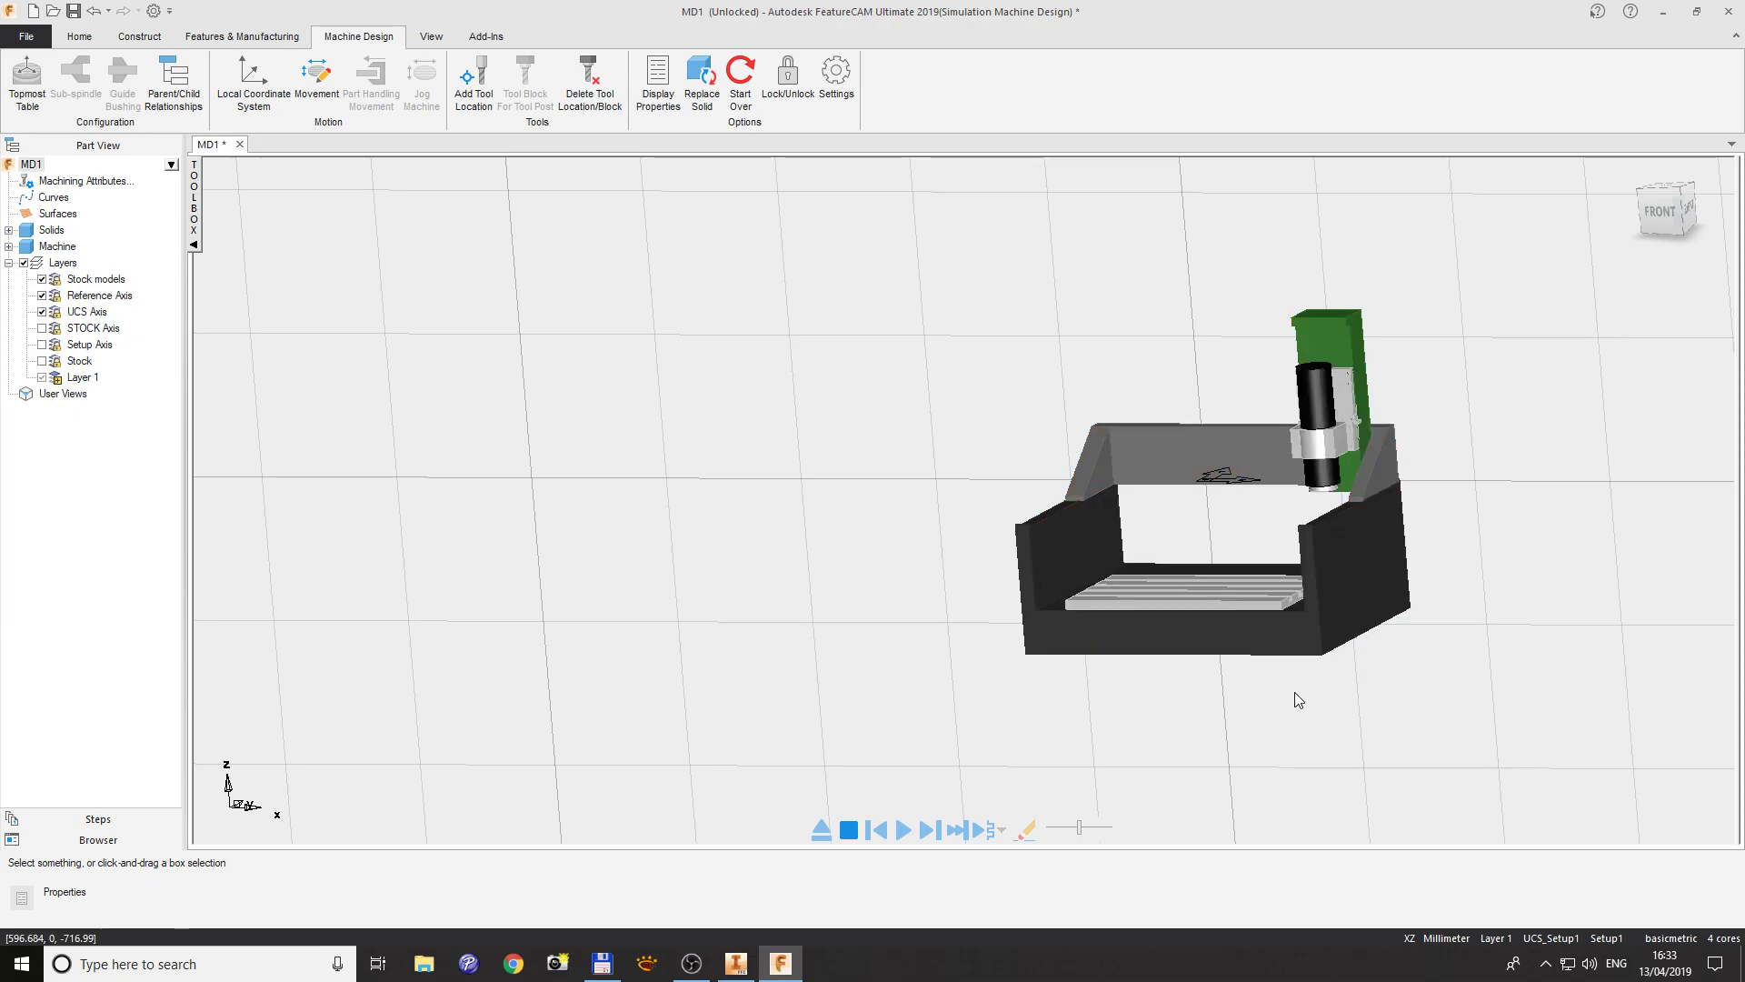
pyautogui.moveTo(1249, 698); pyautogui.dragTo(1317, 679, button='middle')
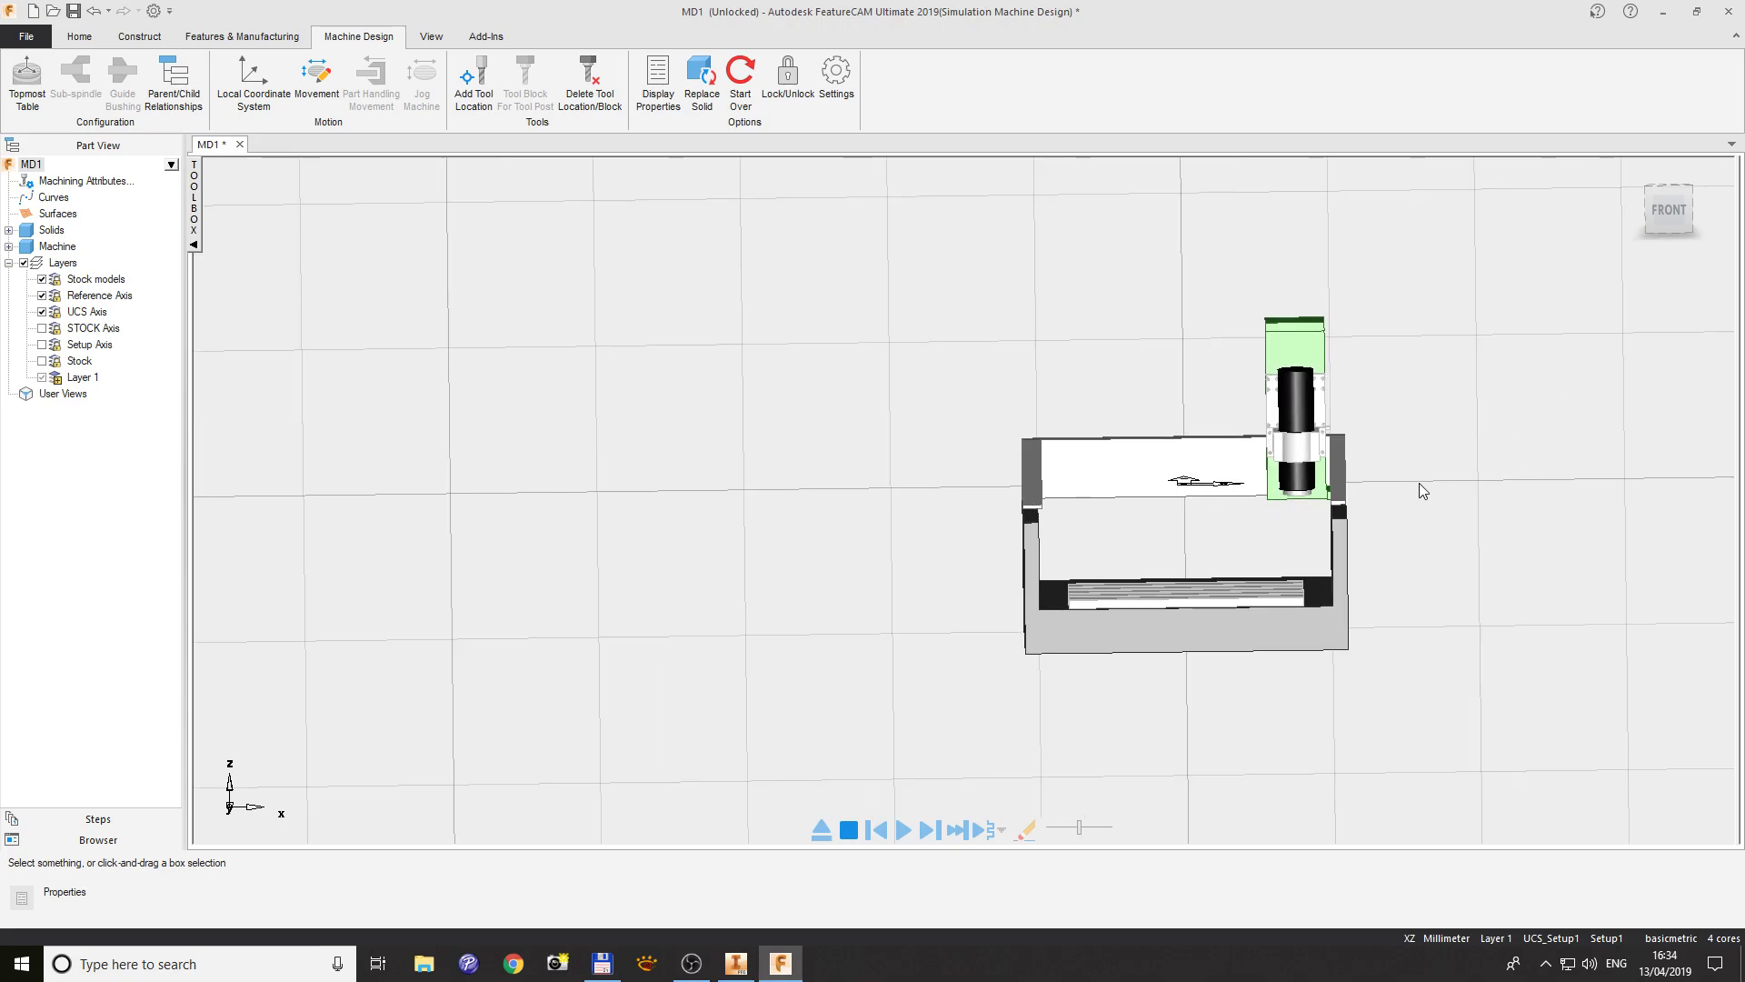
pyautogui.scroll(2, 1418, 484)
pyautogui.scroll(1, 1102, 503)
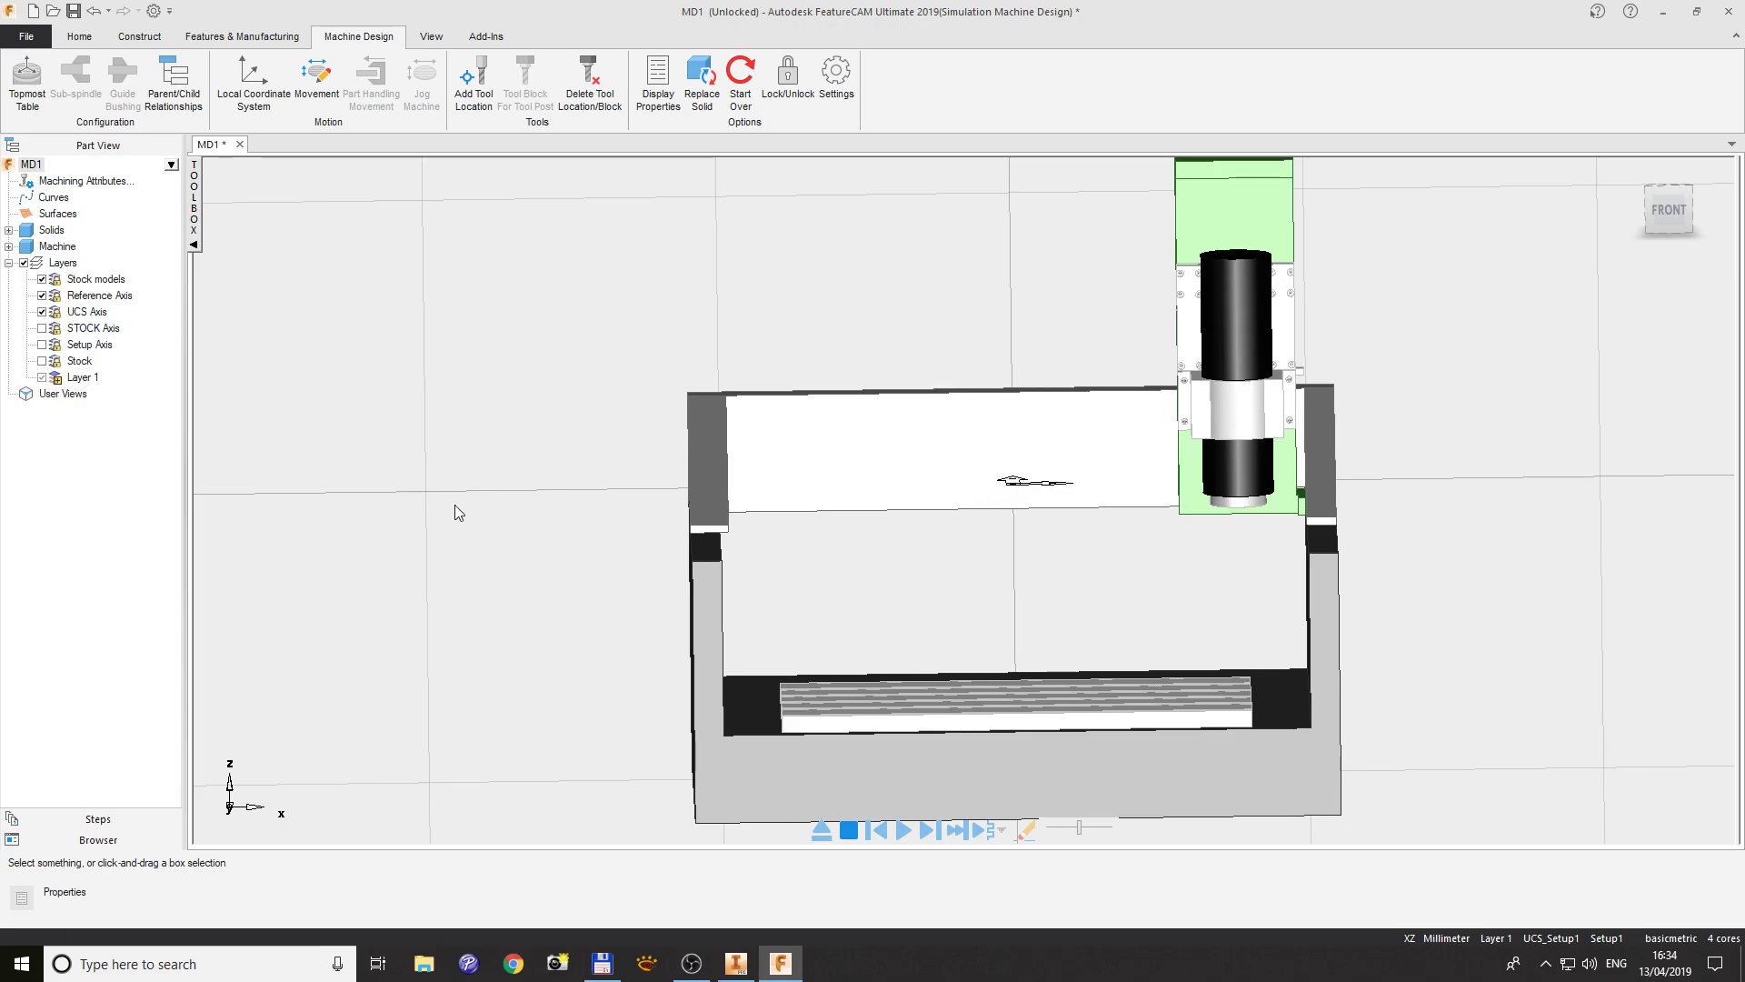
pyautogui.scroll(-2, 455, 506)
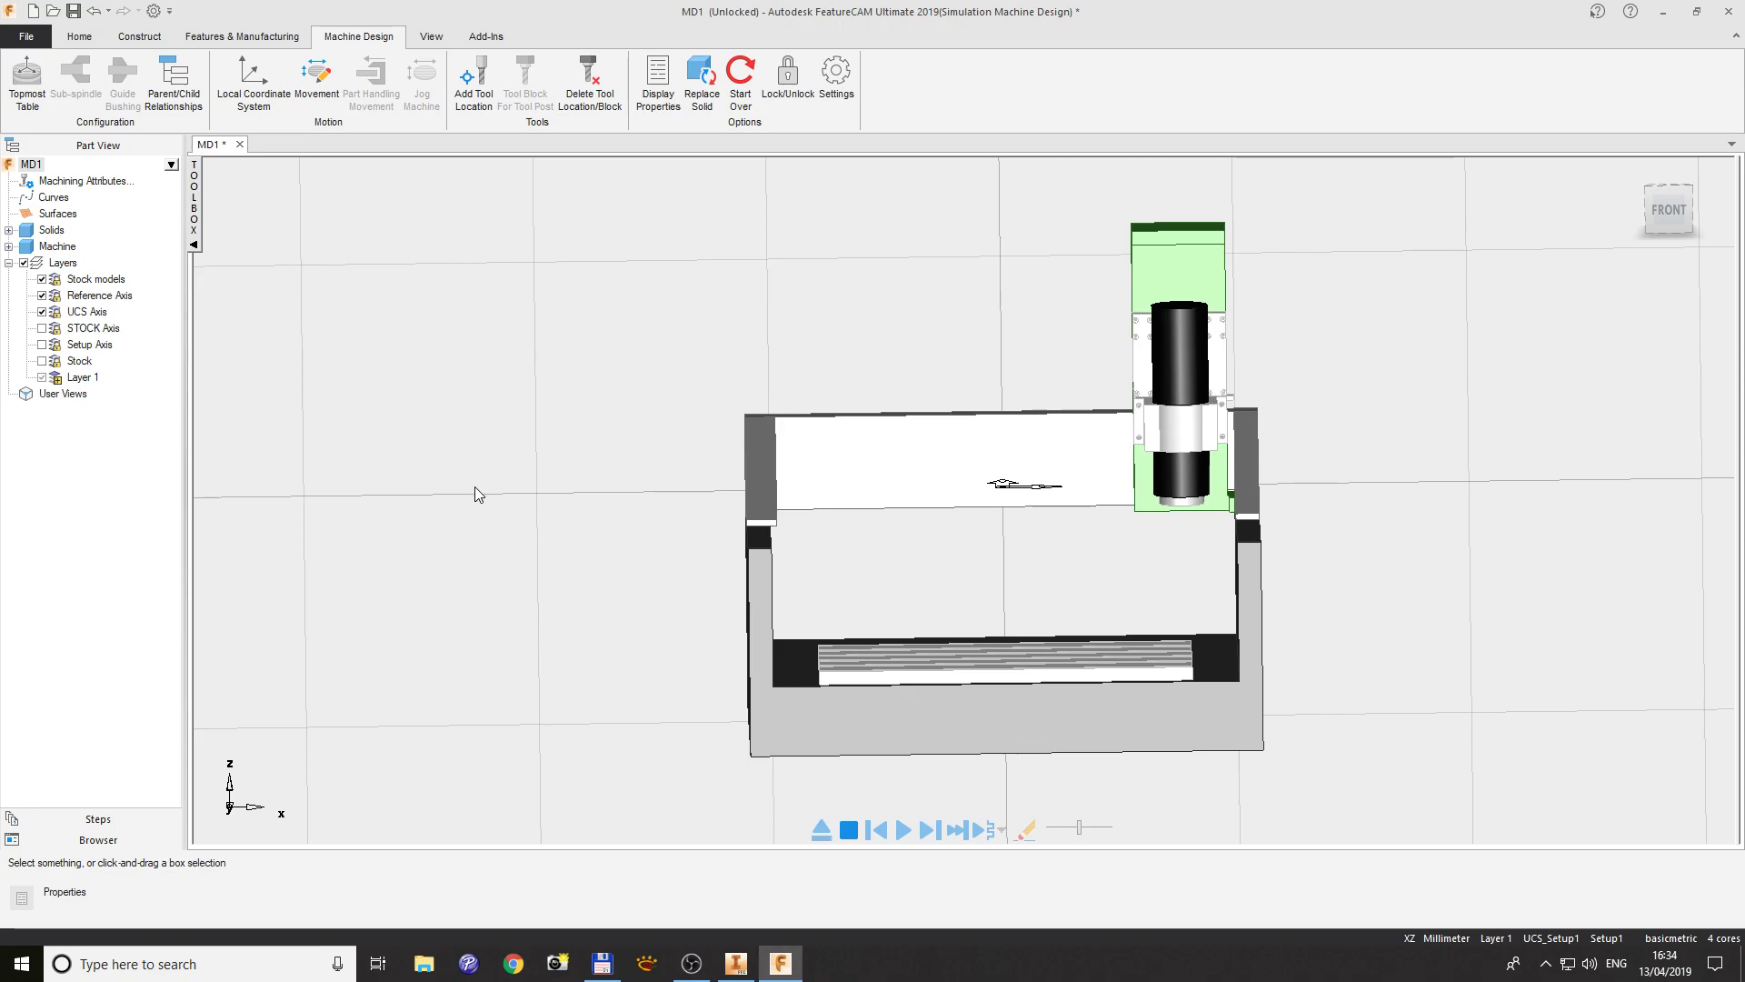
pyautogui.moveTo(531, 489); pyautogui.dragTo(530, 512, button='middle')
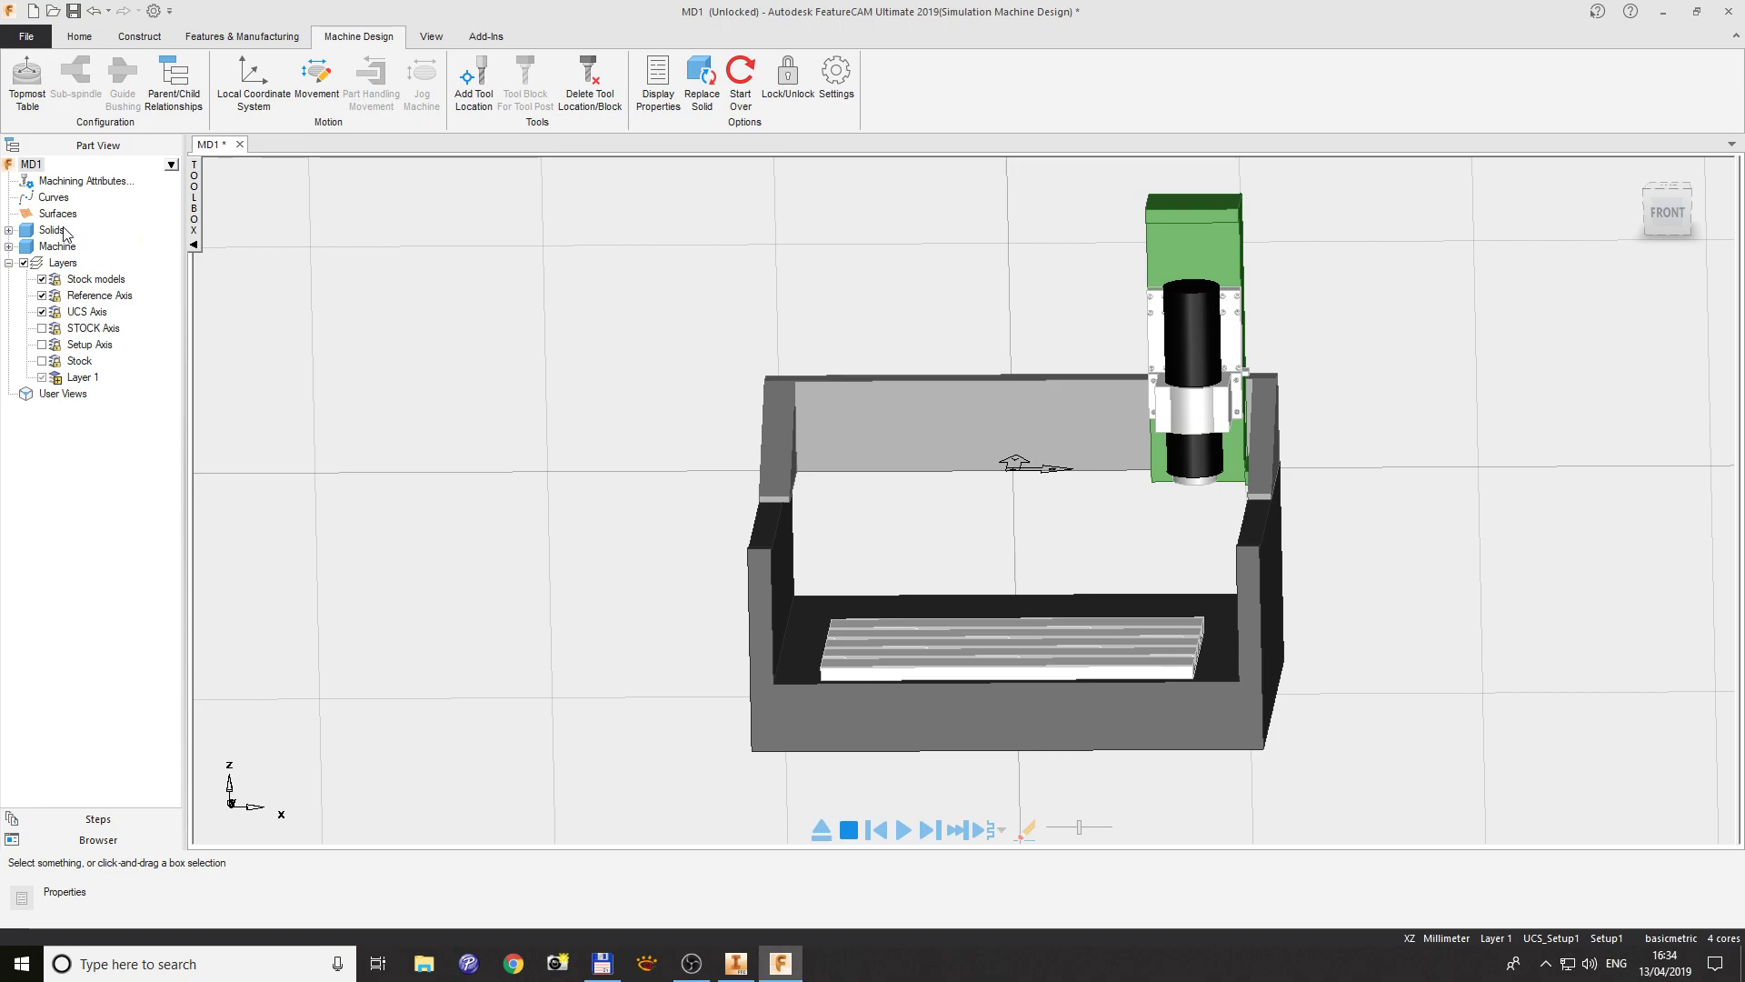
# - Rename the machine frame solid, solid1, as BASE
pyautogui.click(9, 231)
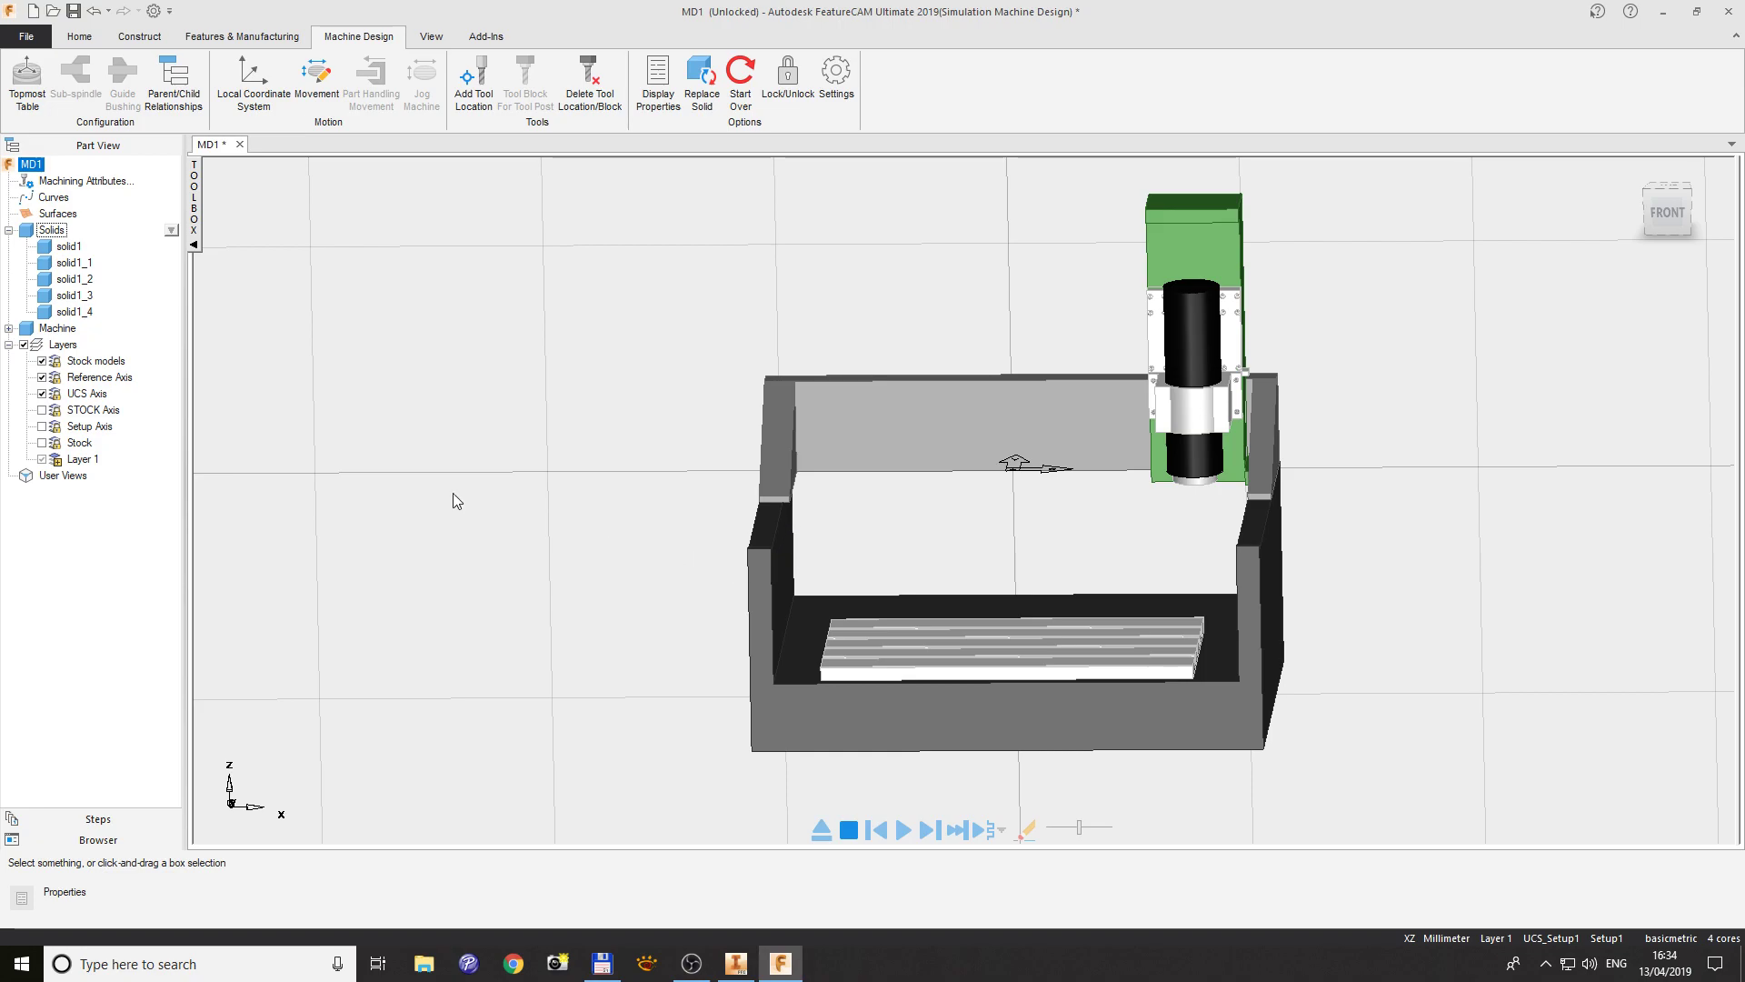
pyautogui.rightClick(72, 251)
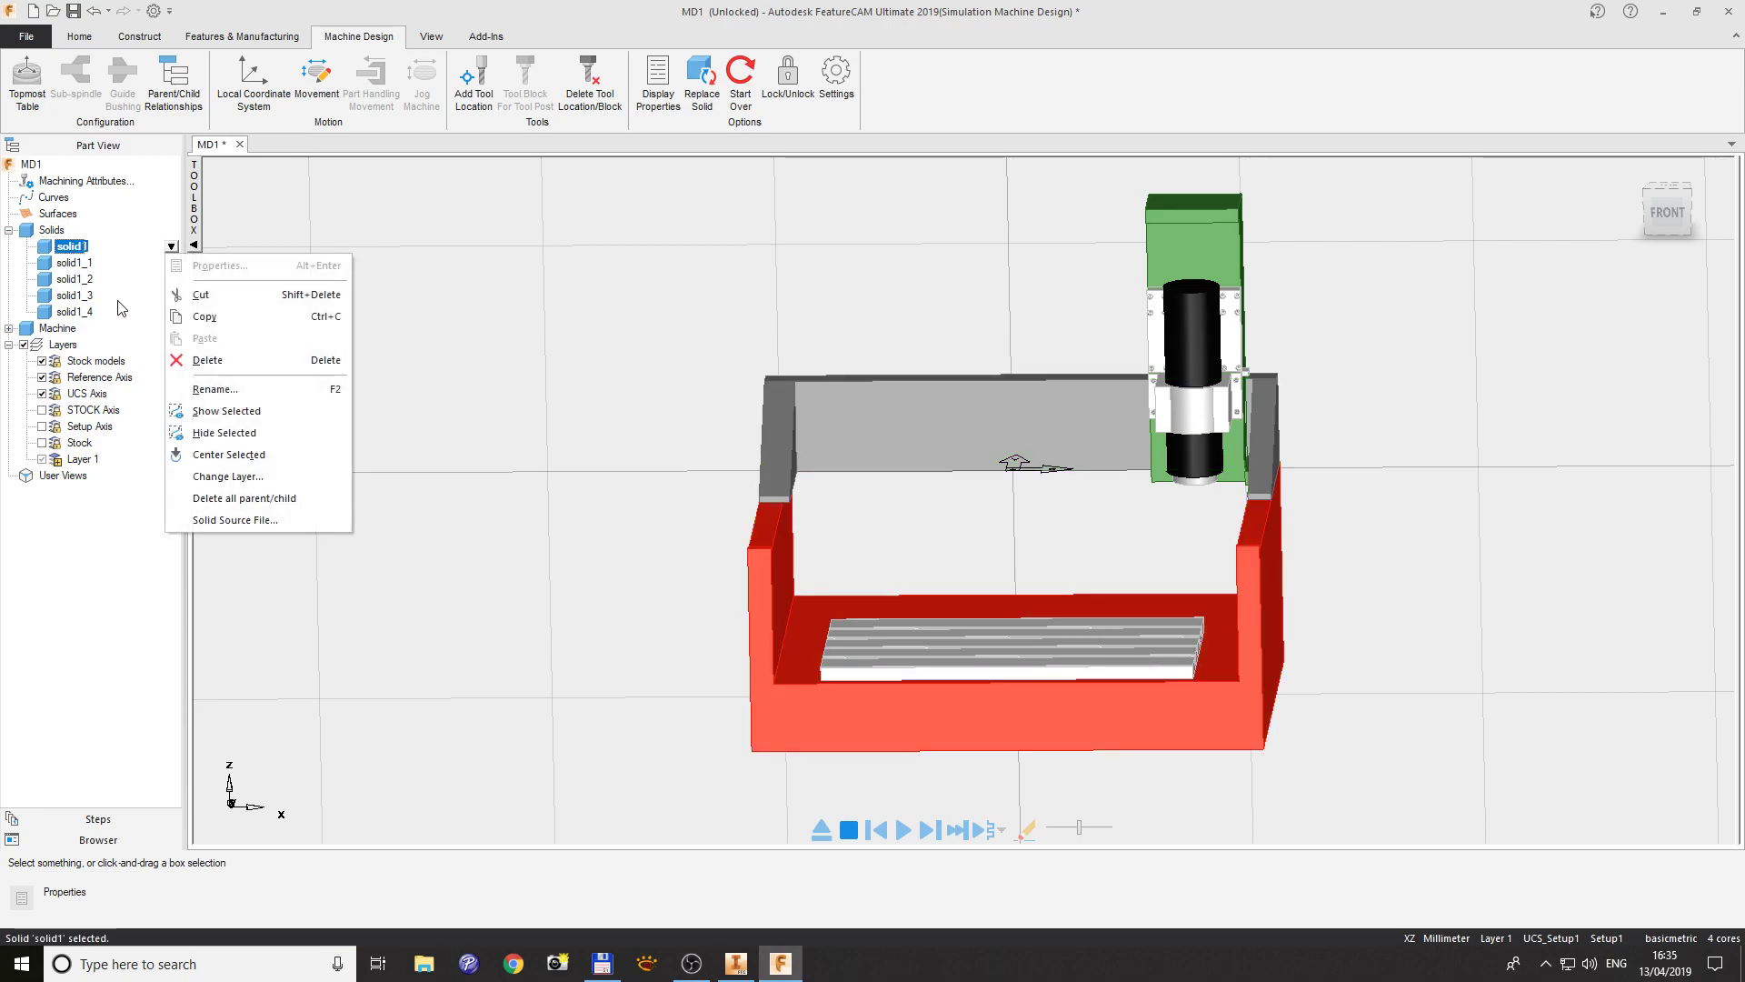
pyautogui.click(227, 389)
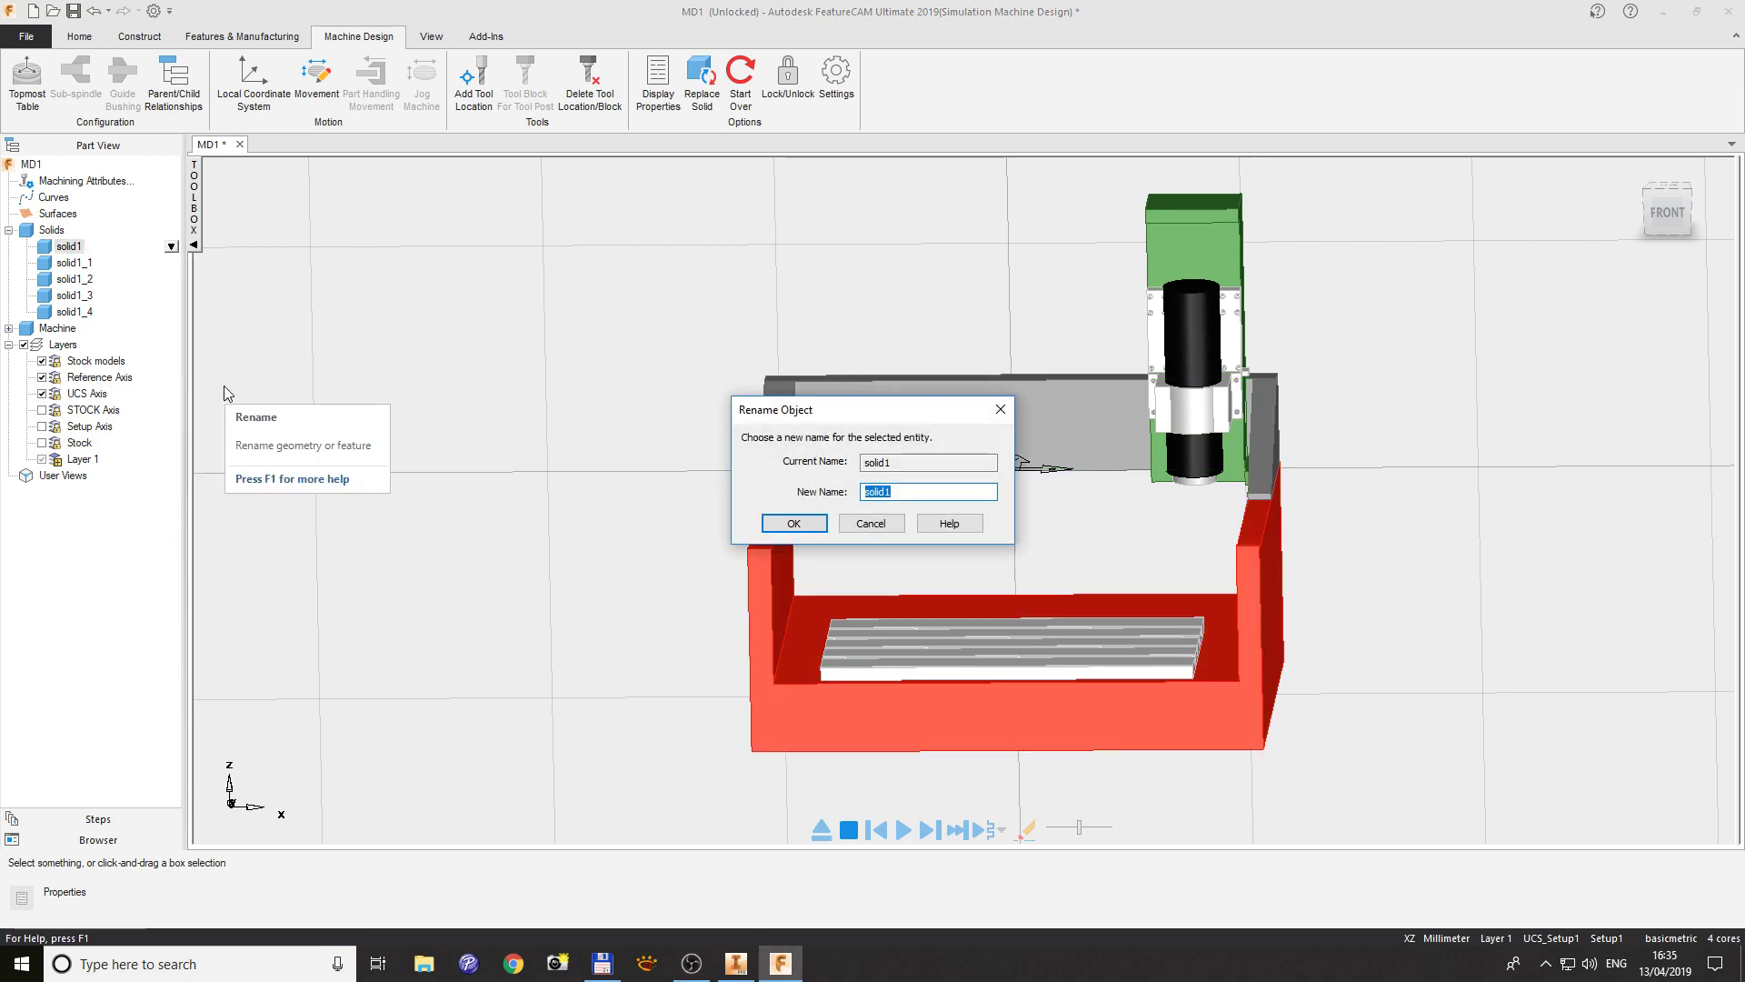
pyautogui.write('BASE')
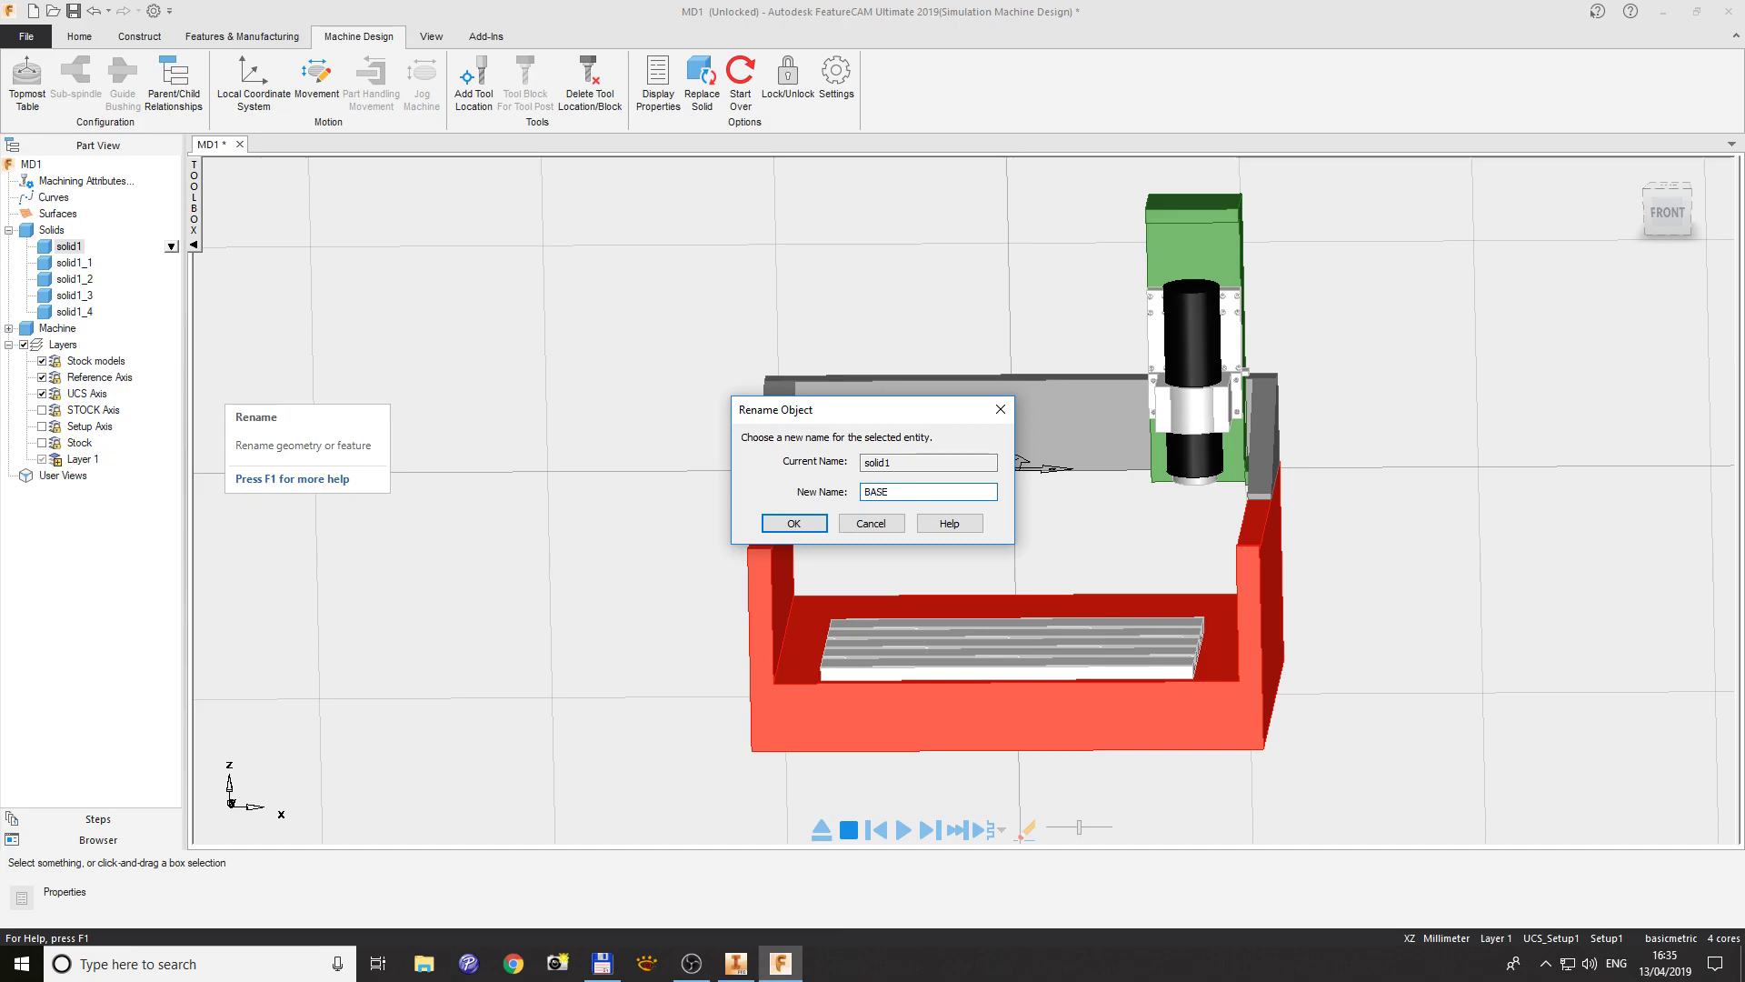
pyautogui.press('Return')
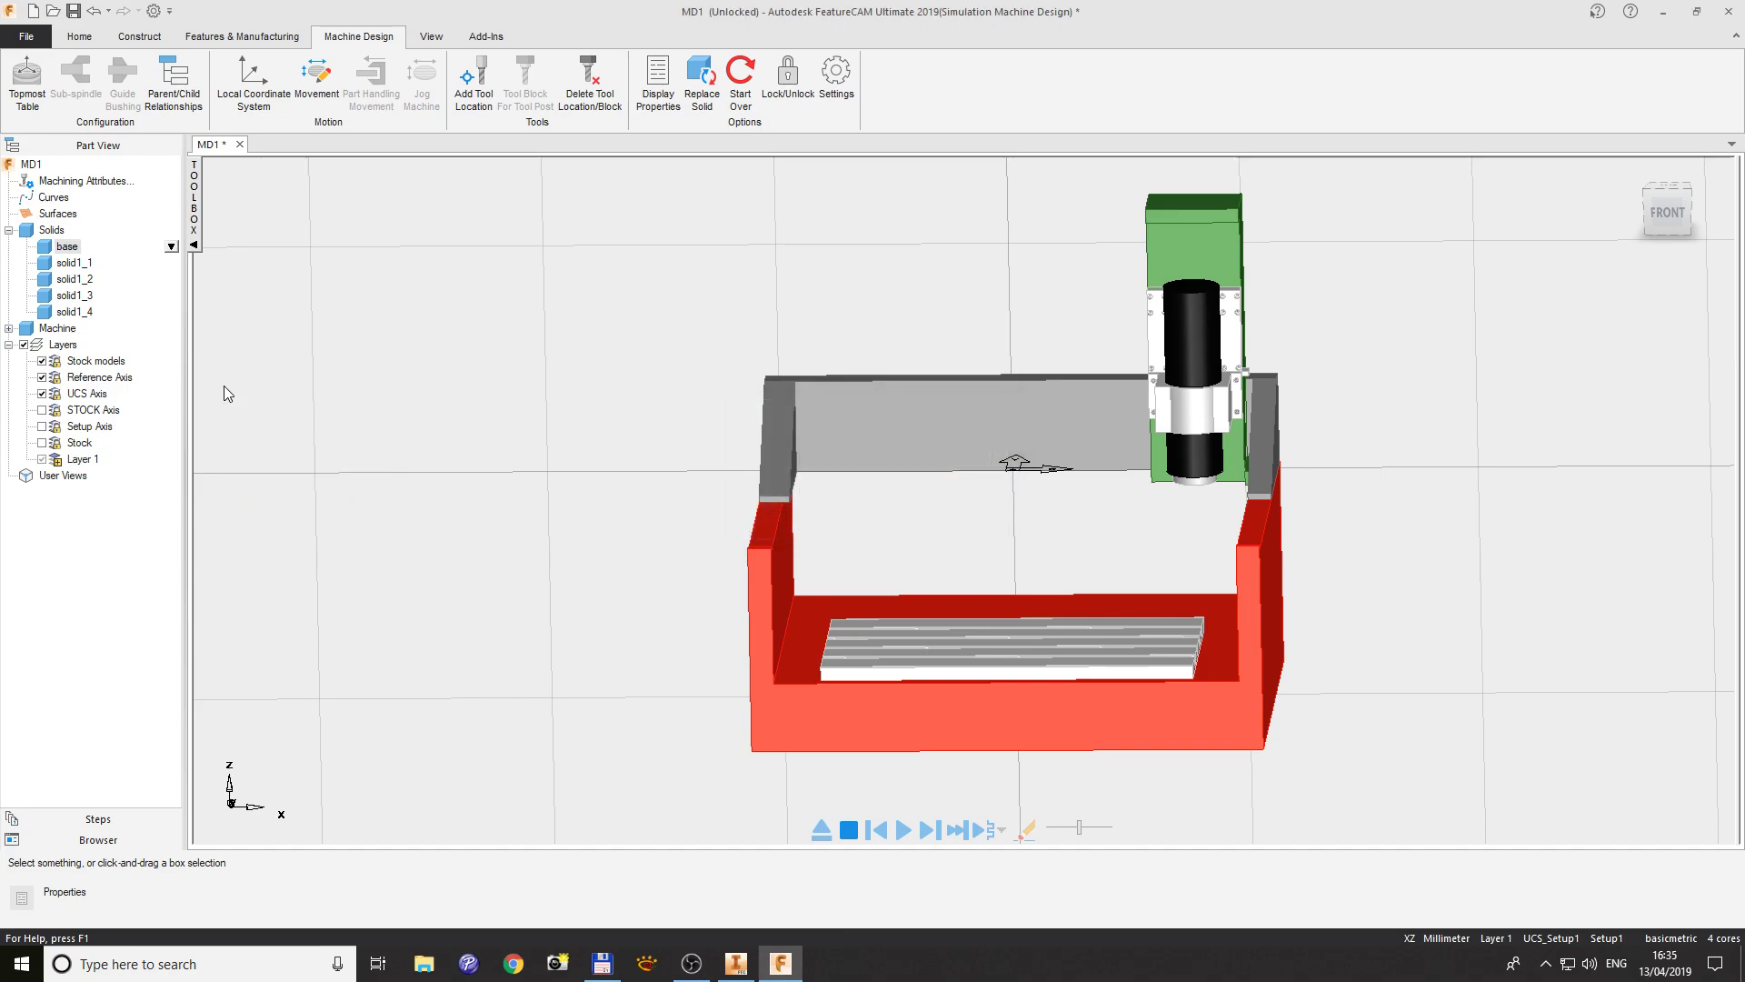
# - Rename the gantry bridge solid, solid1_1, as Y_AXIS
pyautogui.click(75, 264)
pyautogui.rightClick(75, 263)
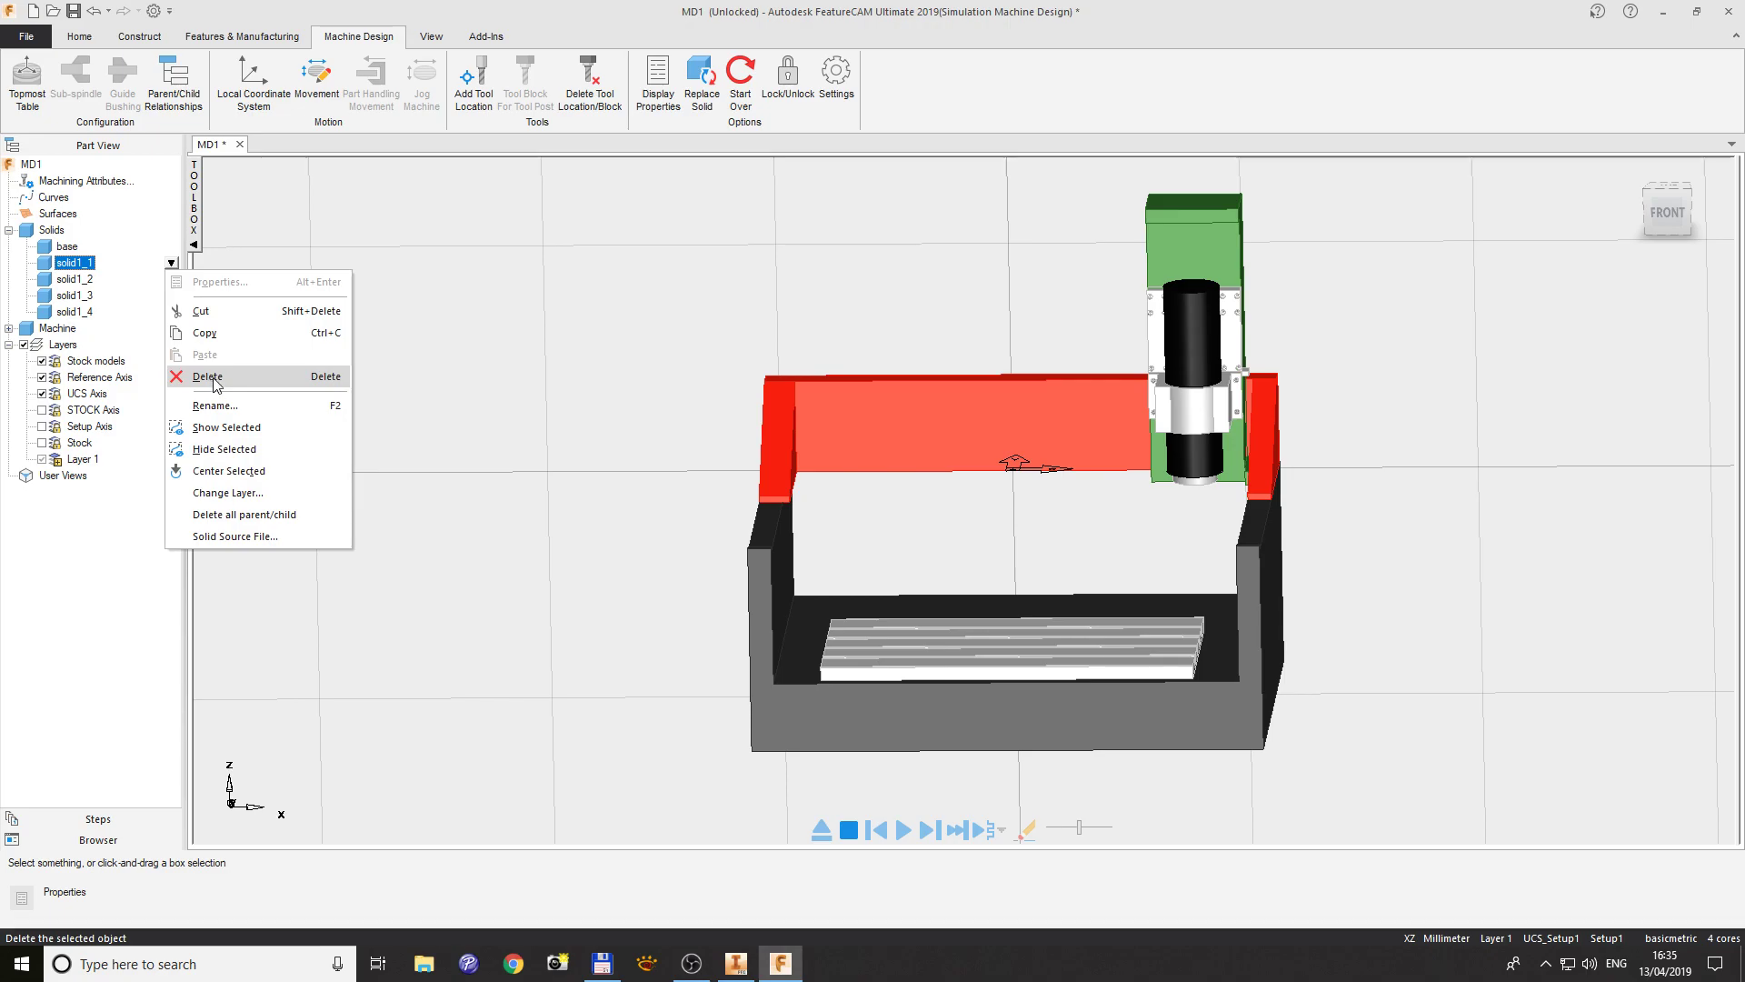
pyautogui.click(220, 401)
pyautogui.write('Y_AXIS')
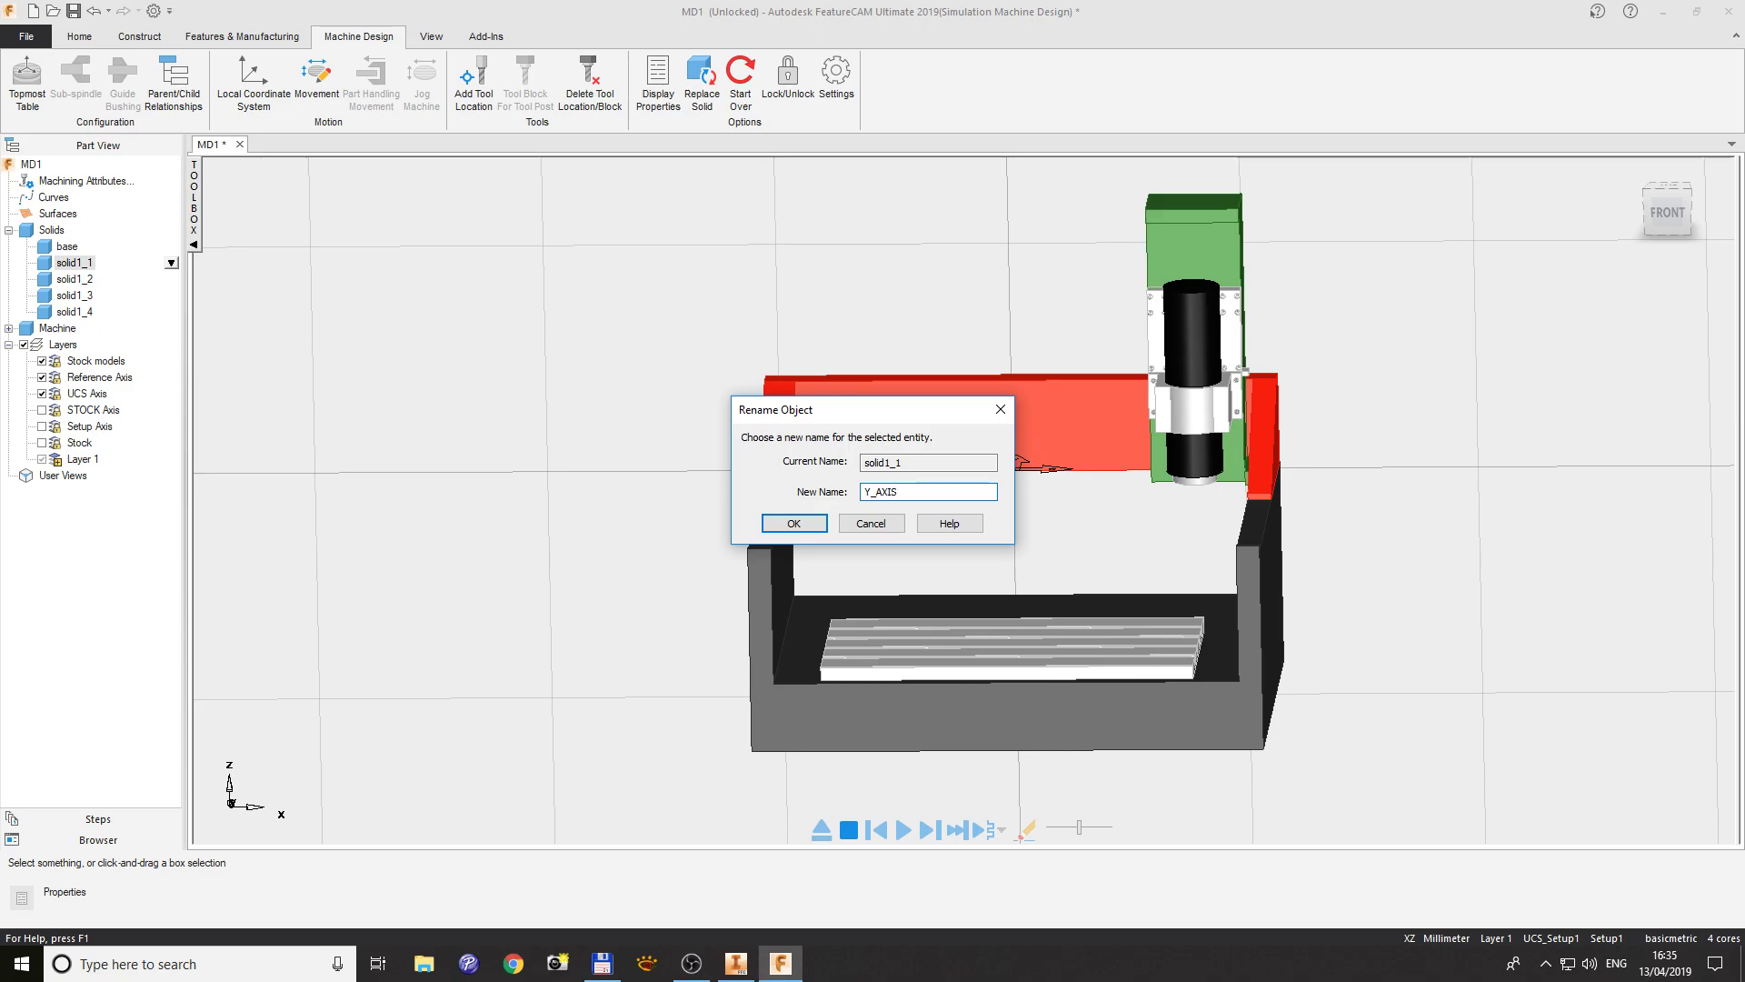
pyautogui.press('Return')
# - Rename the green slide solid behind the spindle, solid1_2, as X_AXIS
pyautogui.click(77, 263)
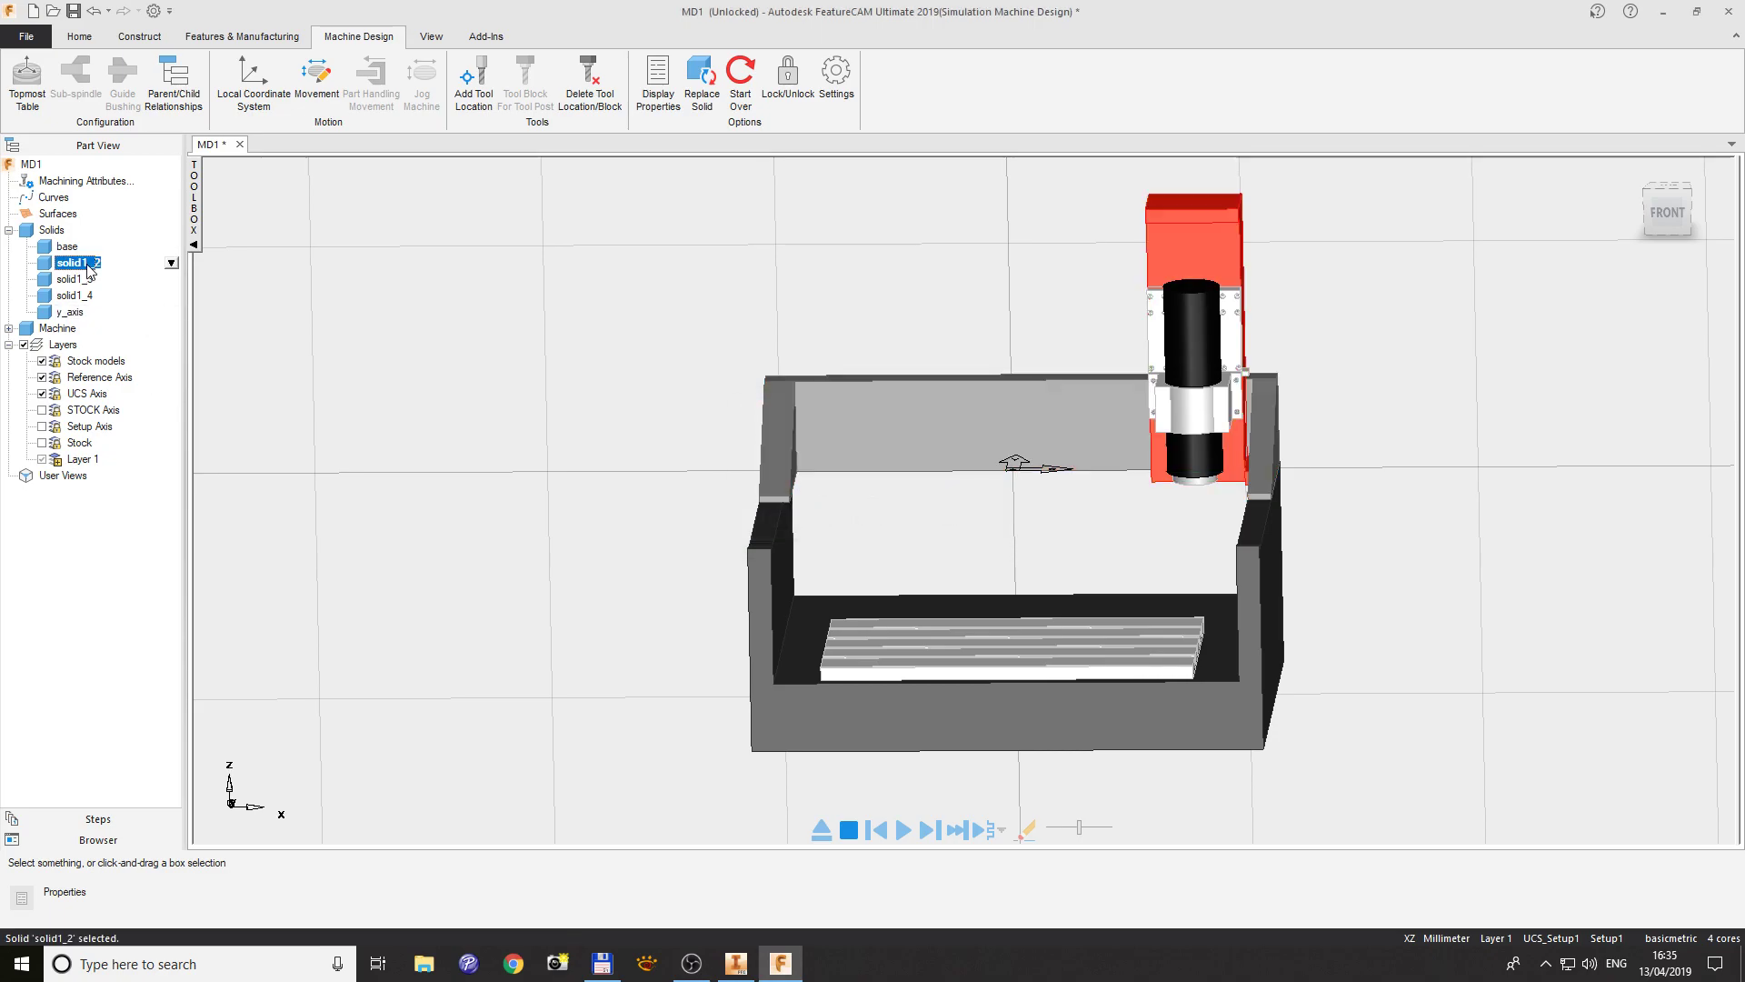
pyautogui.rightClick(87, 262)
pyautogui.click(216, 407)
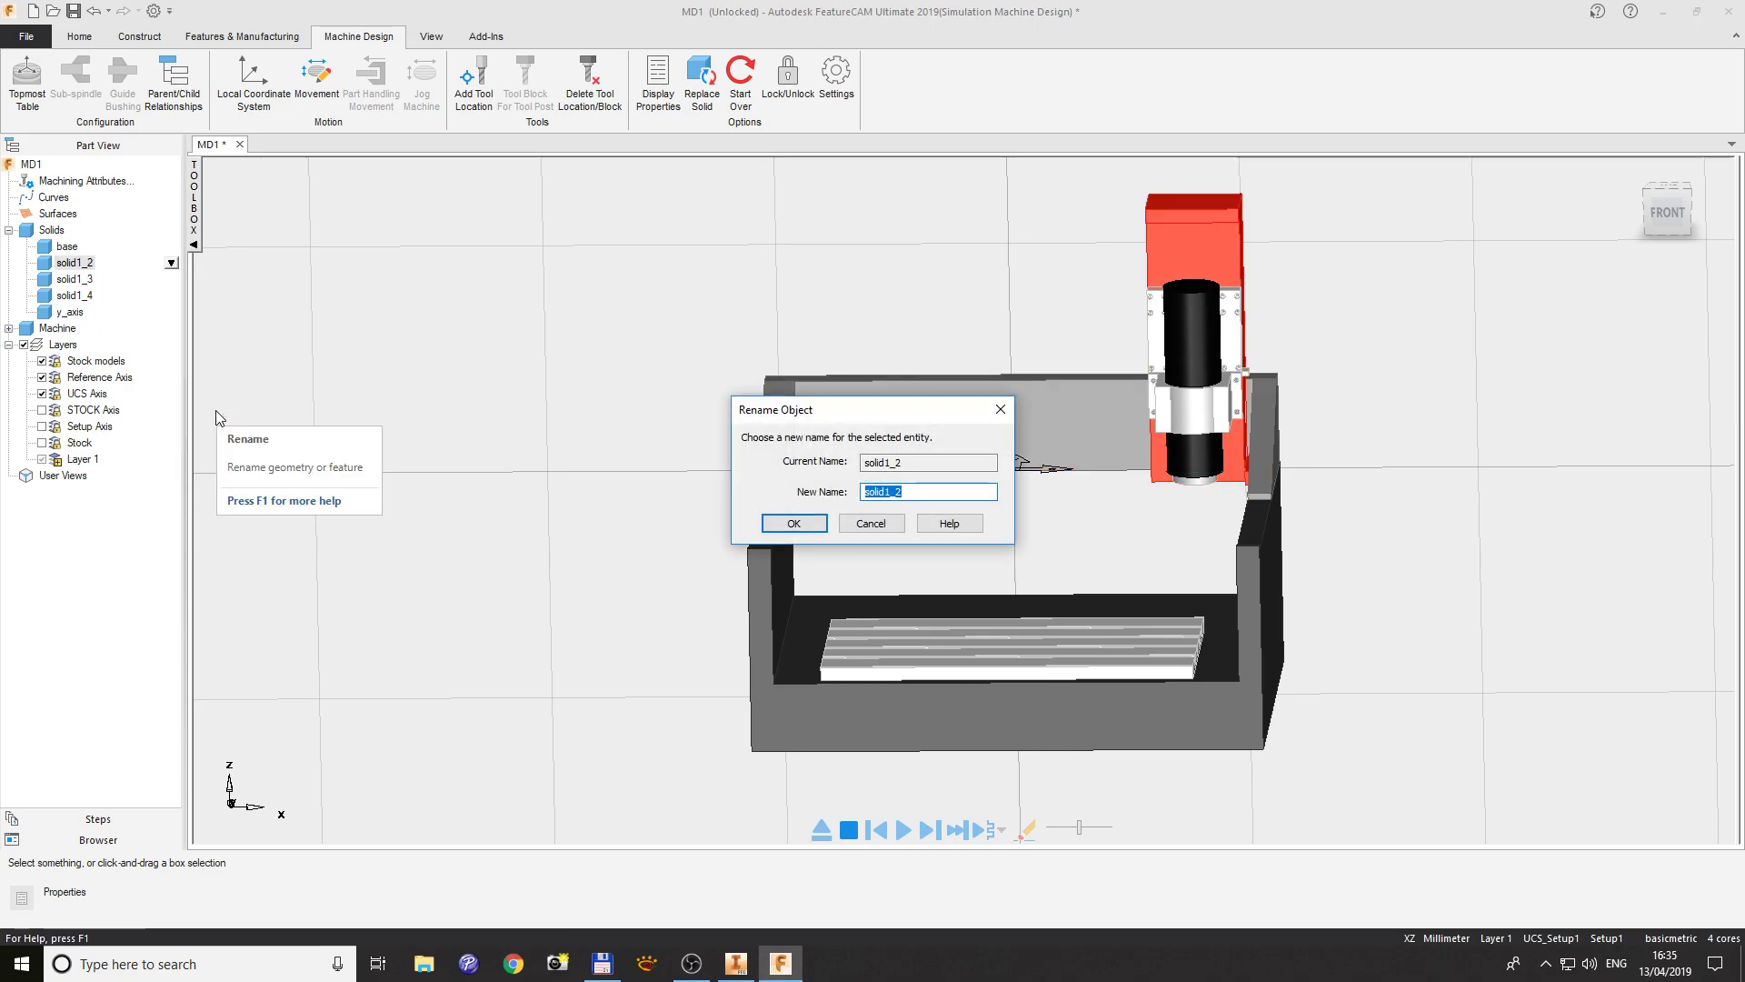
pyautogui.write('X_AXIS')
pyautogui.press('Return')
# - Rename the spindle and mount solid, solid1_3, as SPINDLE
pyautogui.rightClick(78, 263)
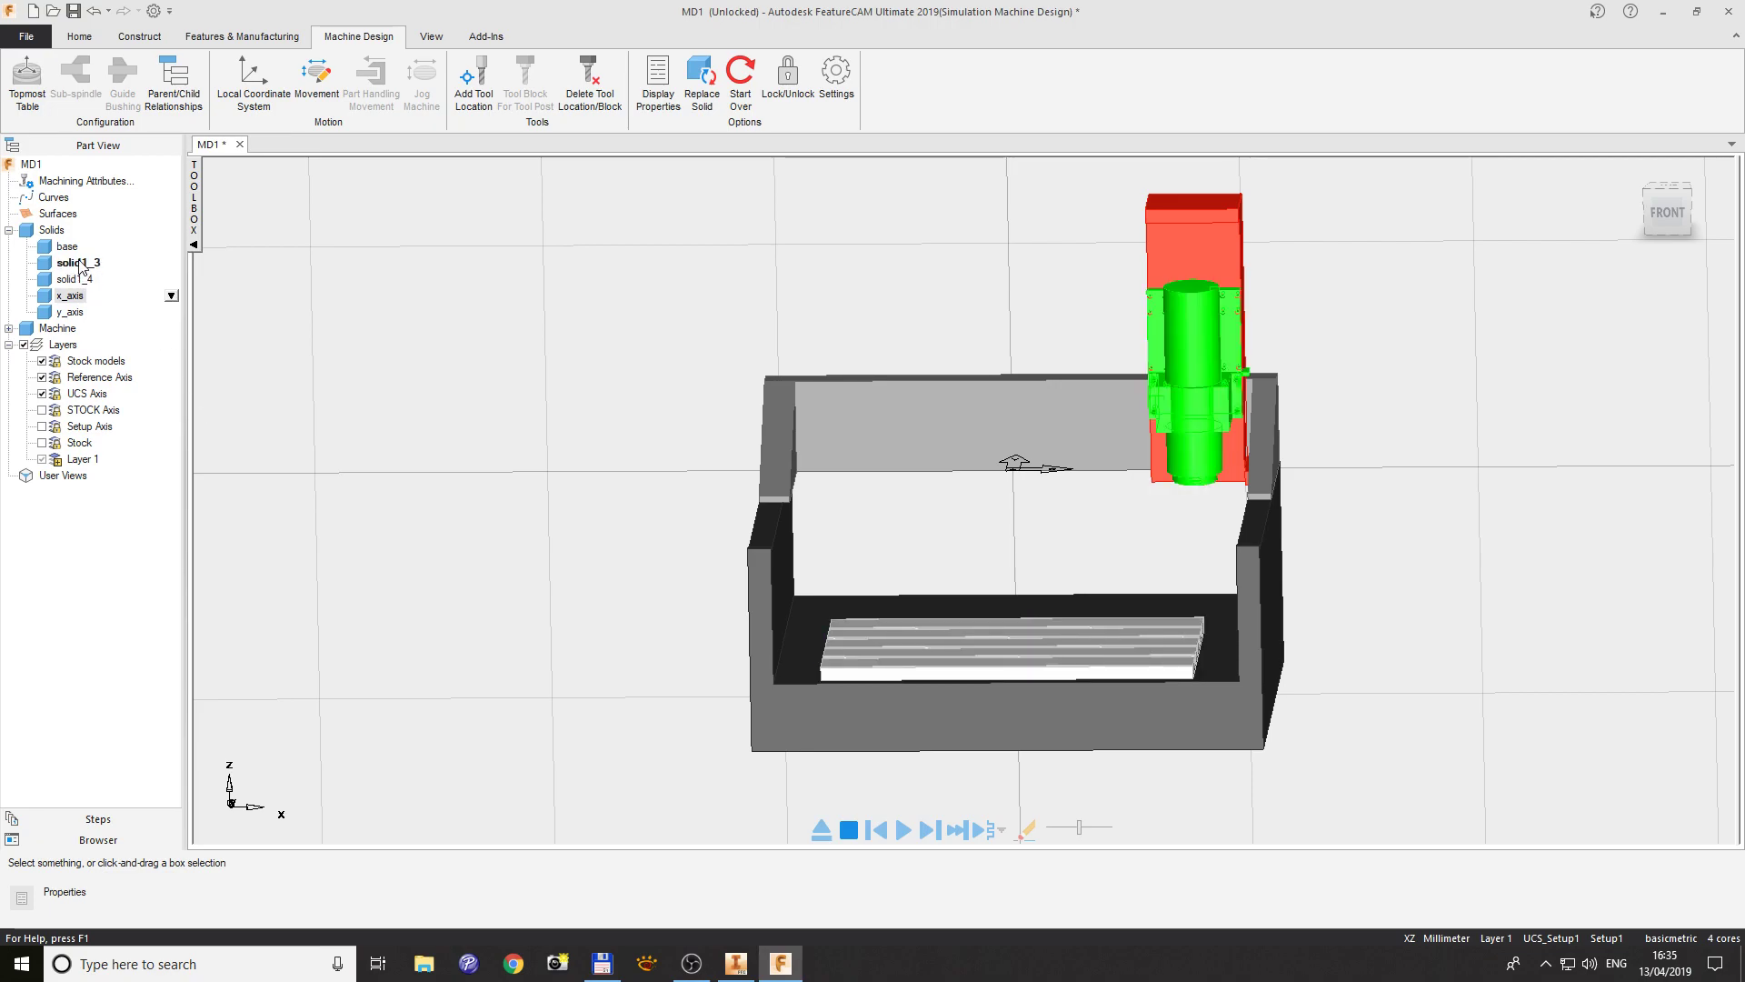
pyautogui.click(215, 405)
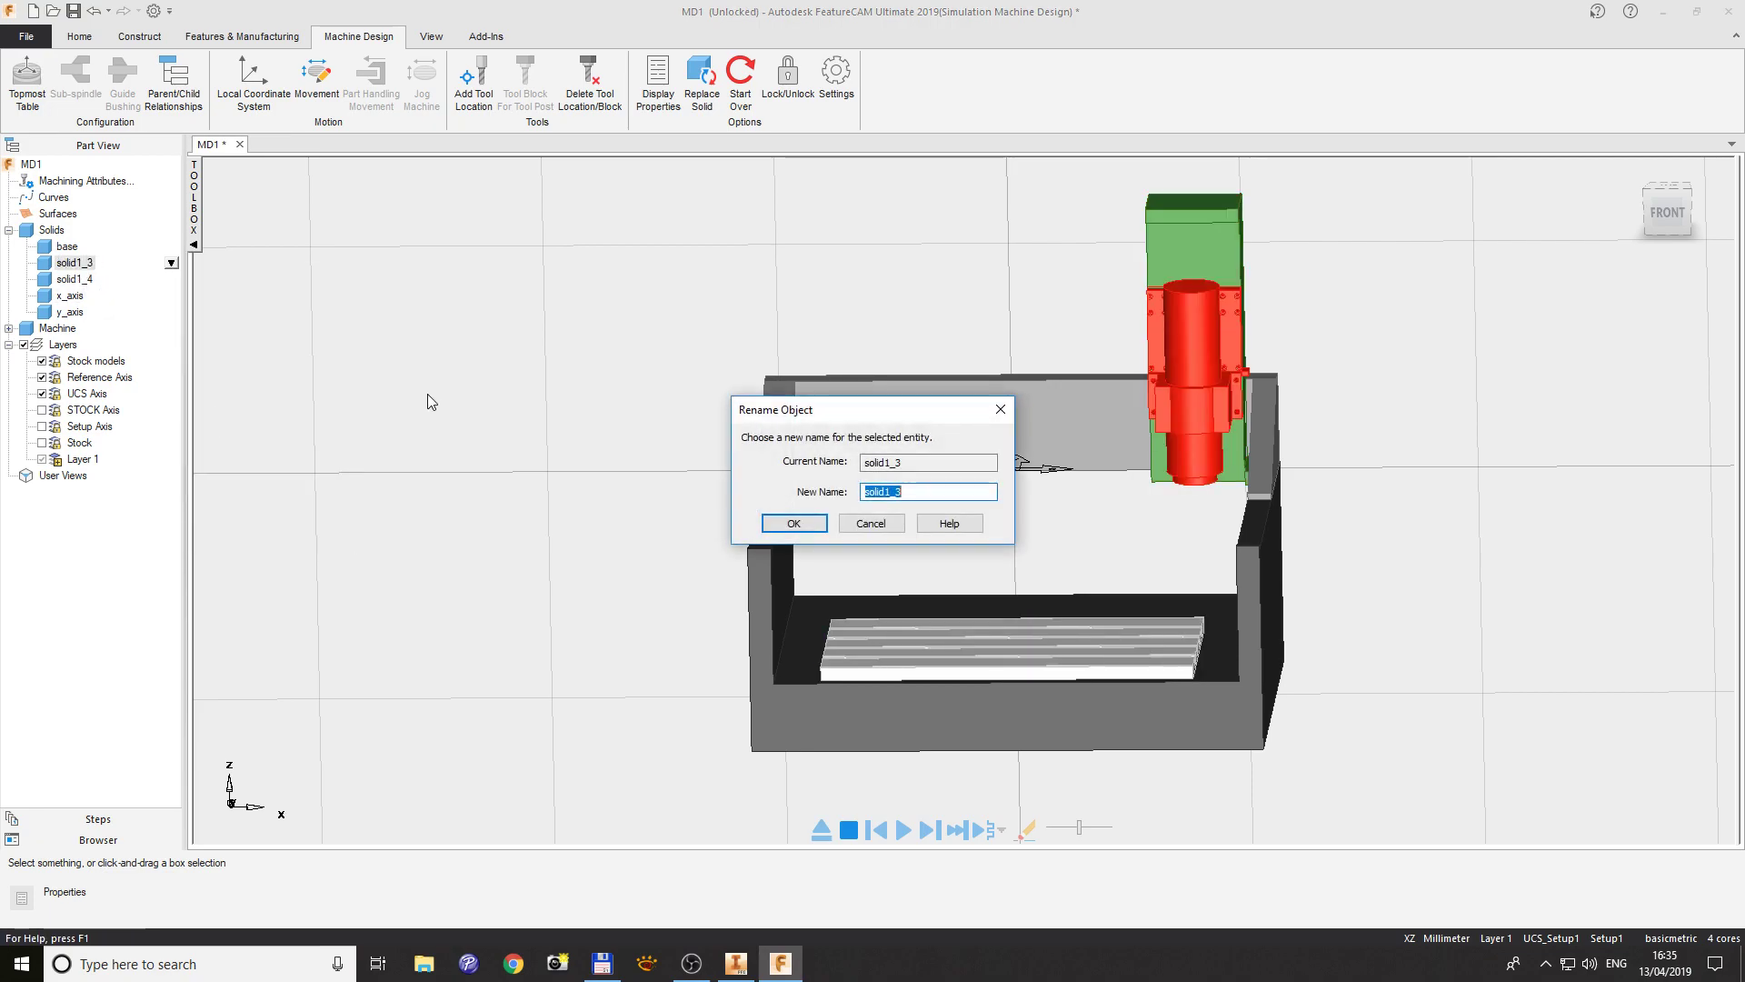
pyautogui.write('SPINDLE')
pyautogui.press('Return')
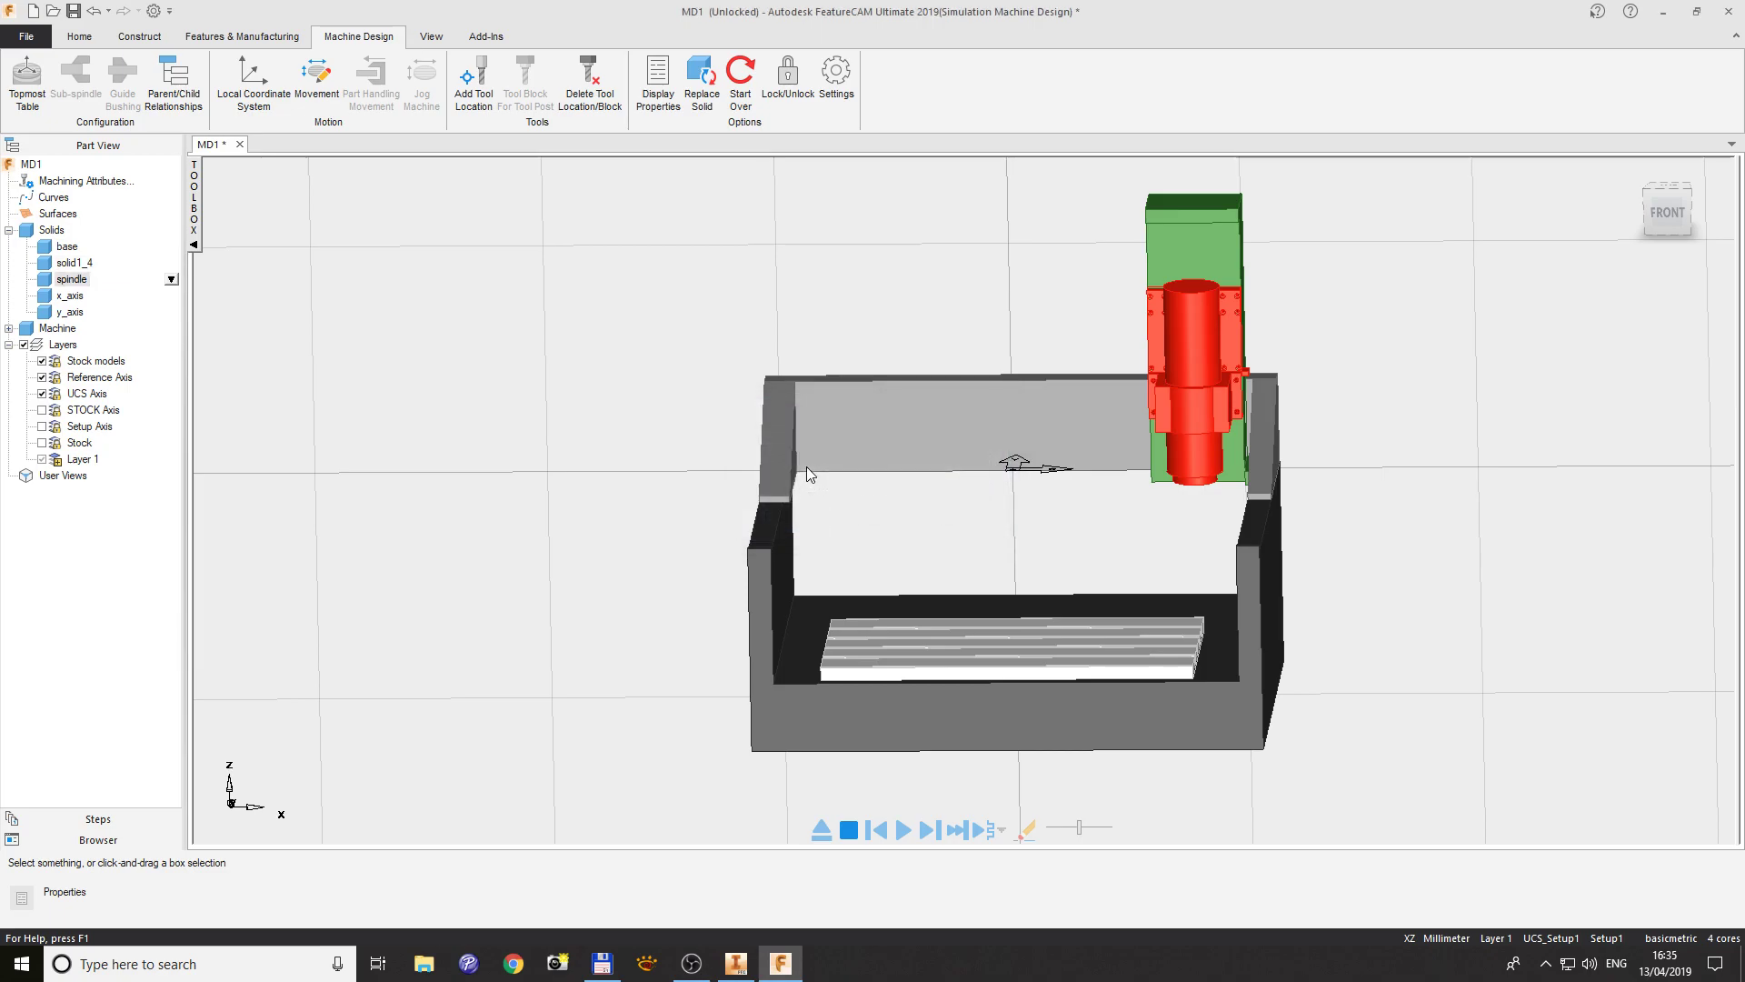
# - Rename the slotted table solid, solid1_4, as TOP_TABLE
pyautogui.click(75, 263)
pyautogui.rightClick(165, 267)
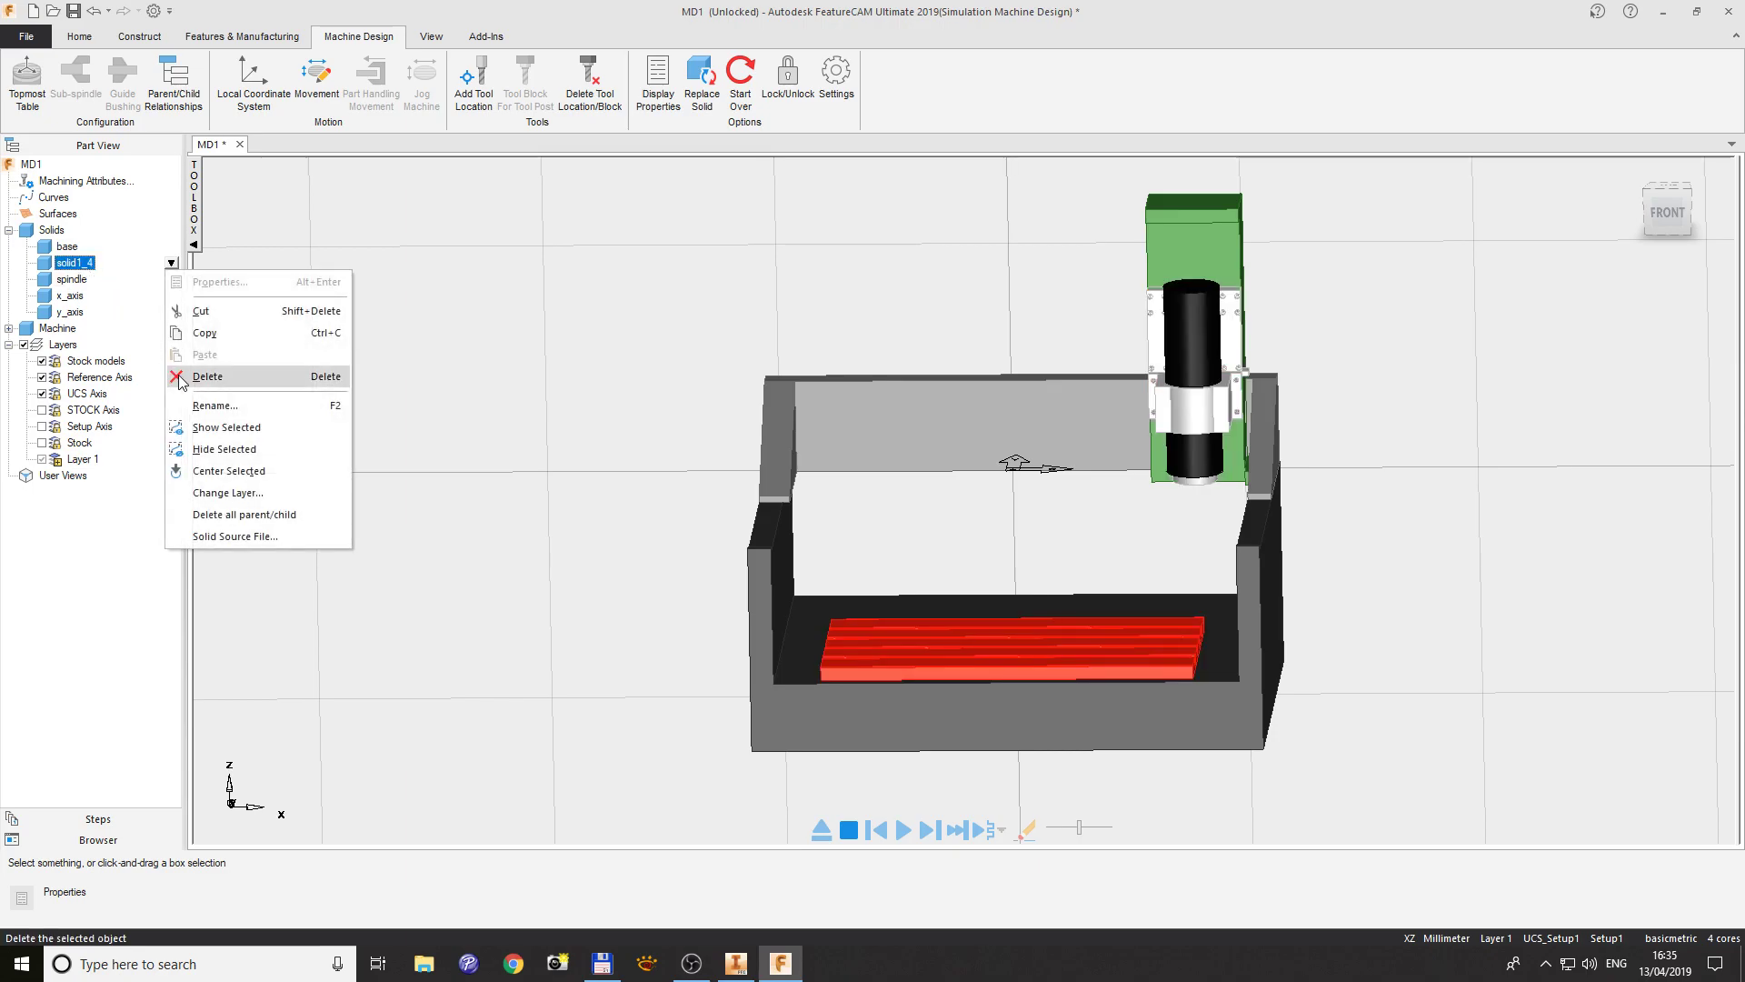
pyautogui.click(215, 406)
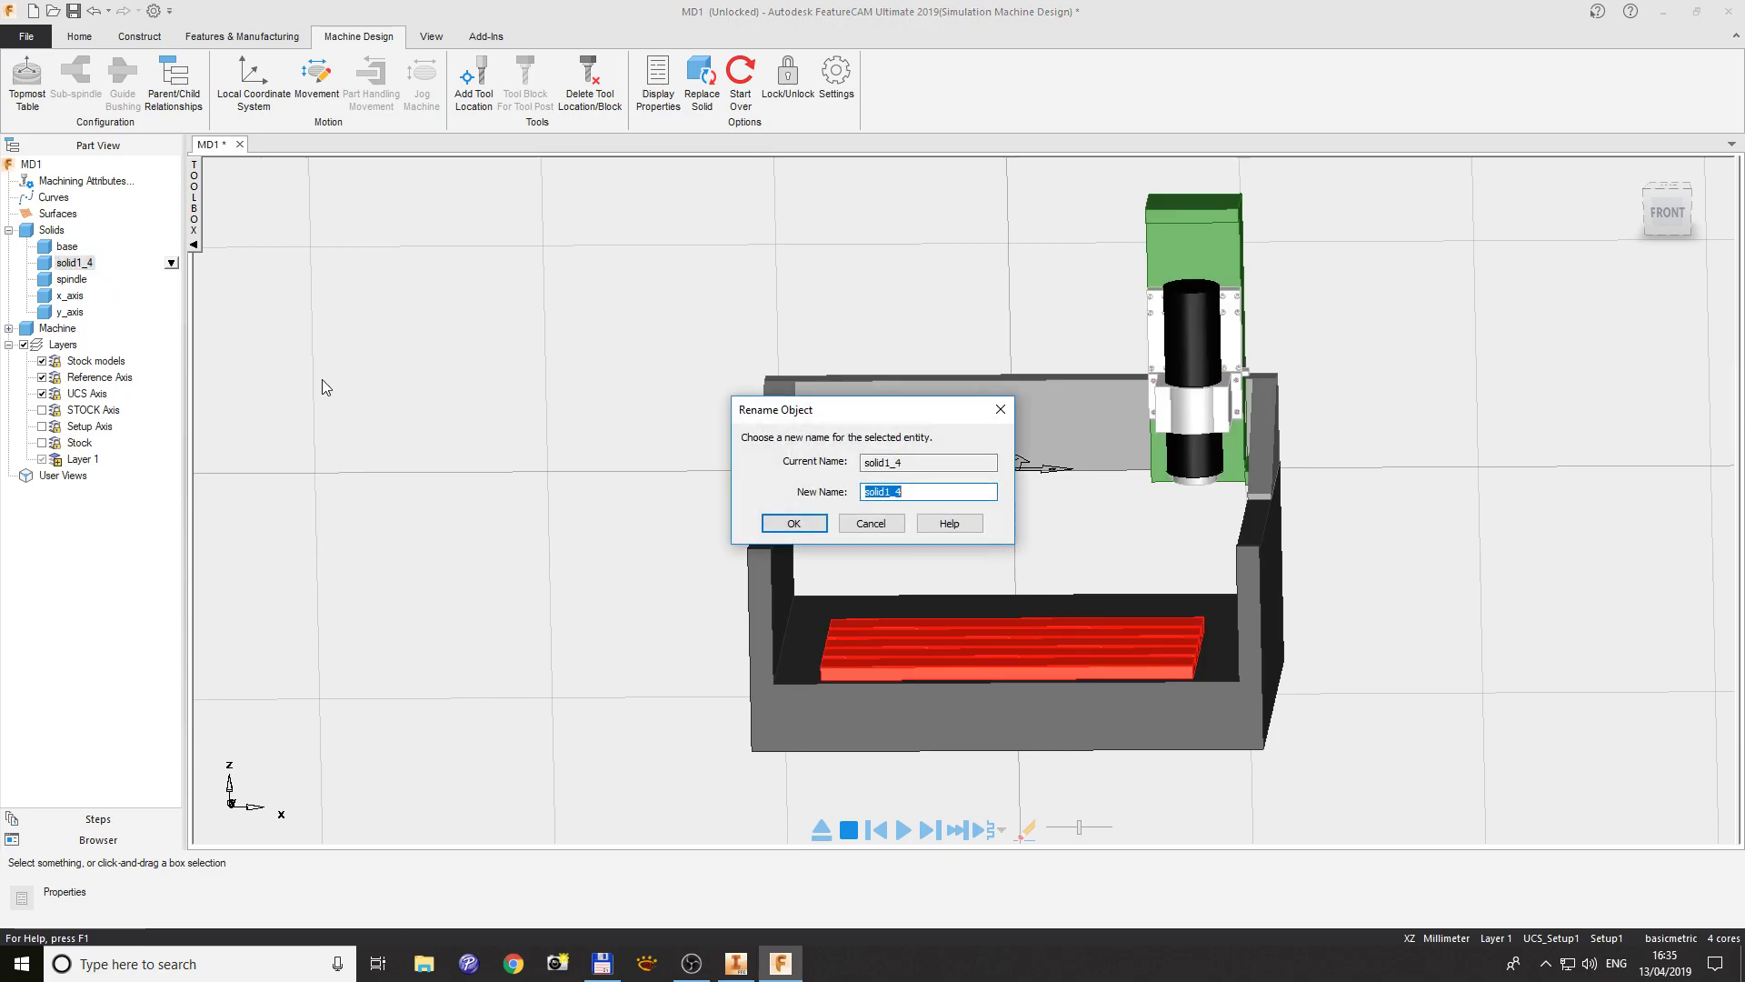
pyautogui.write('TO_TABLE')
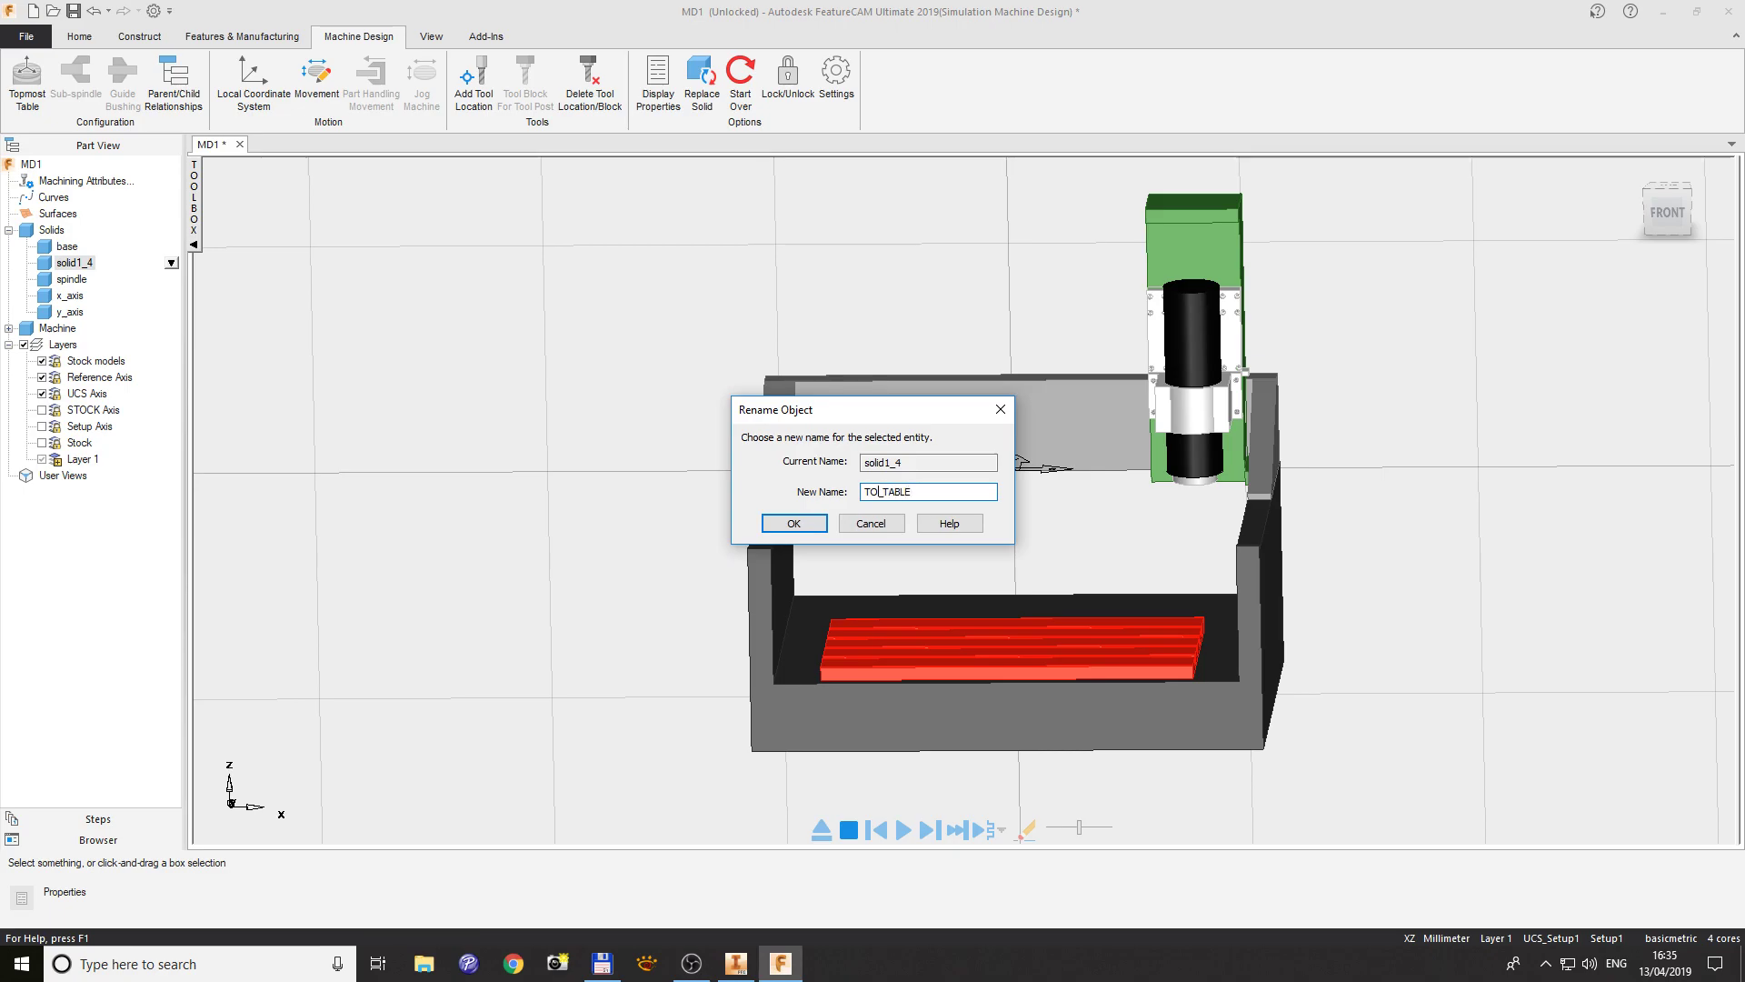
pyautogui.write('P')
pyautogui.press('Return')
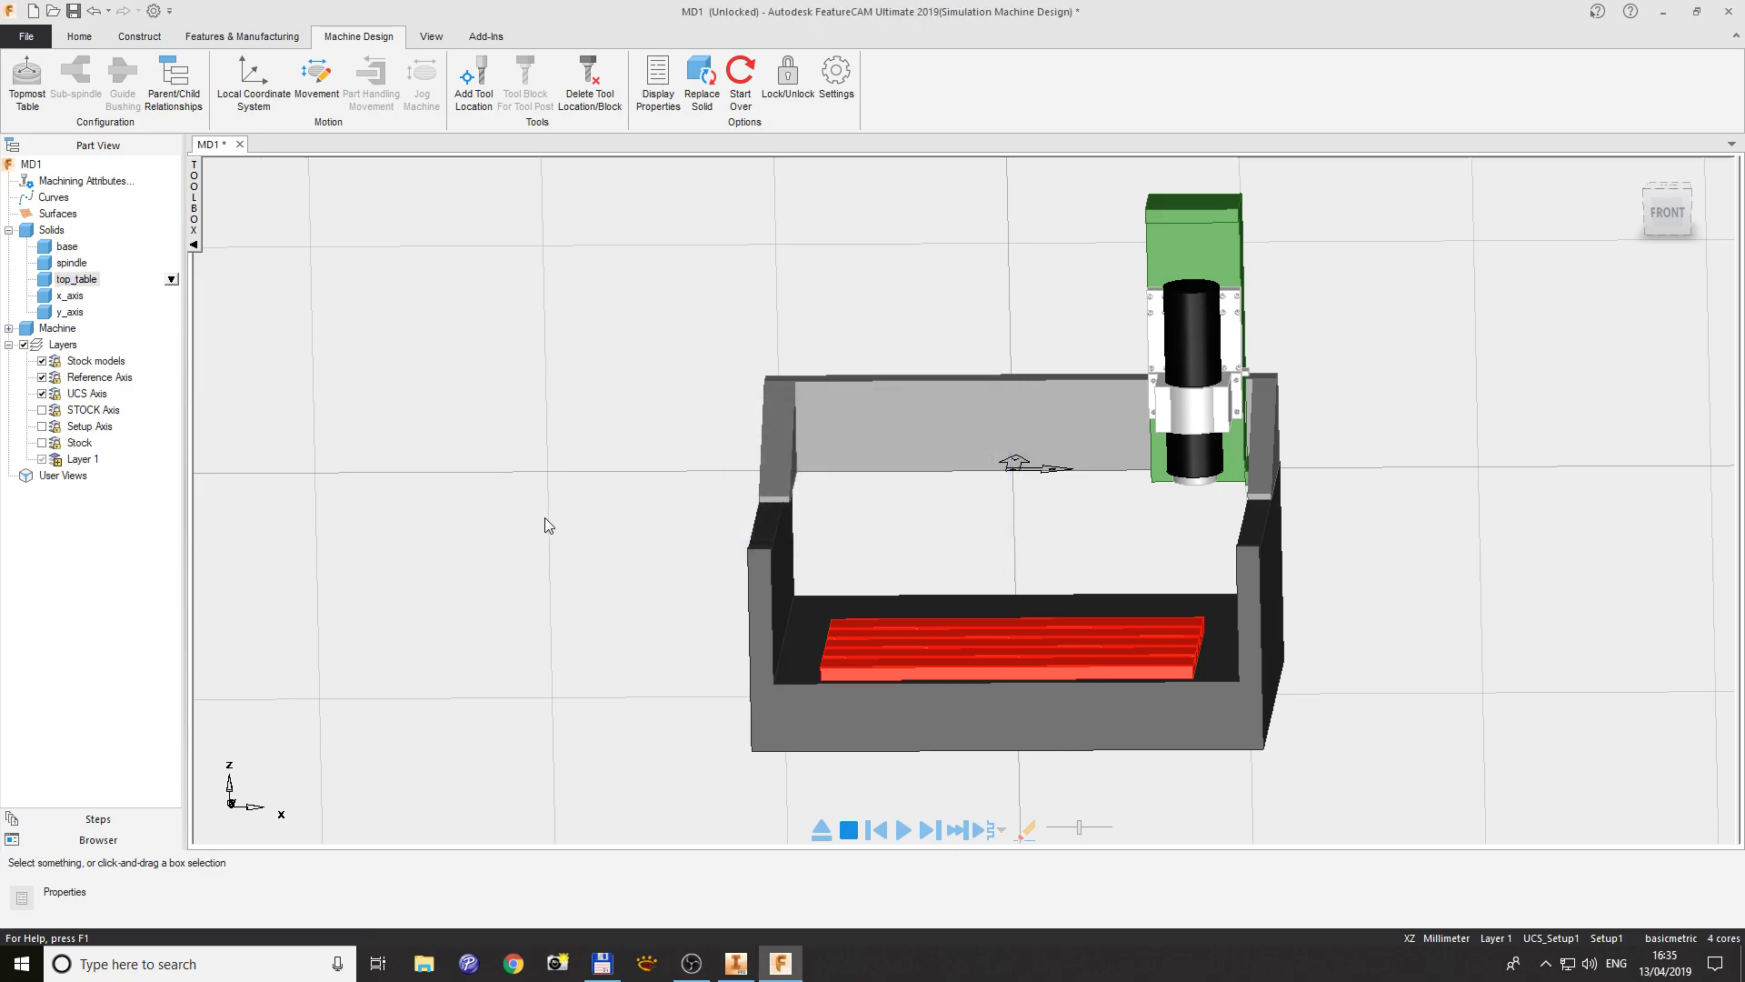
# - Specify the spindle solid's movement as tool quill +delta Z and apply it
pyautogui.moveTo(574, 531); pyautogui.dragTo(525, 491, button='middle')
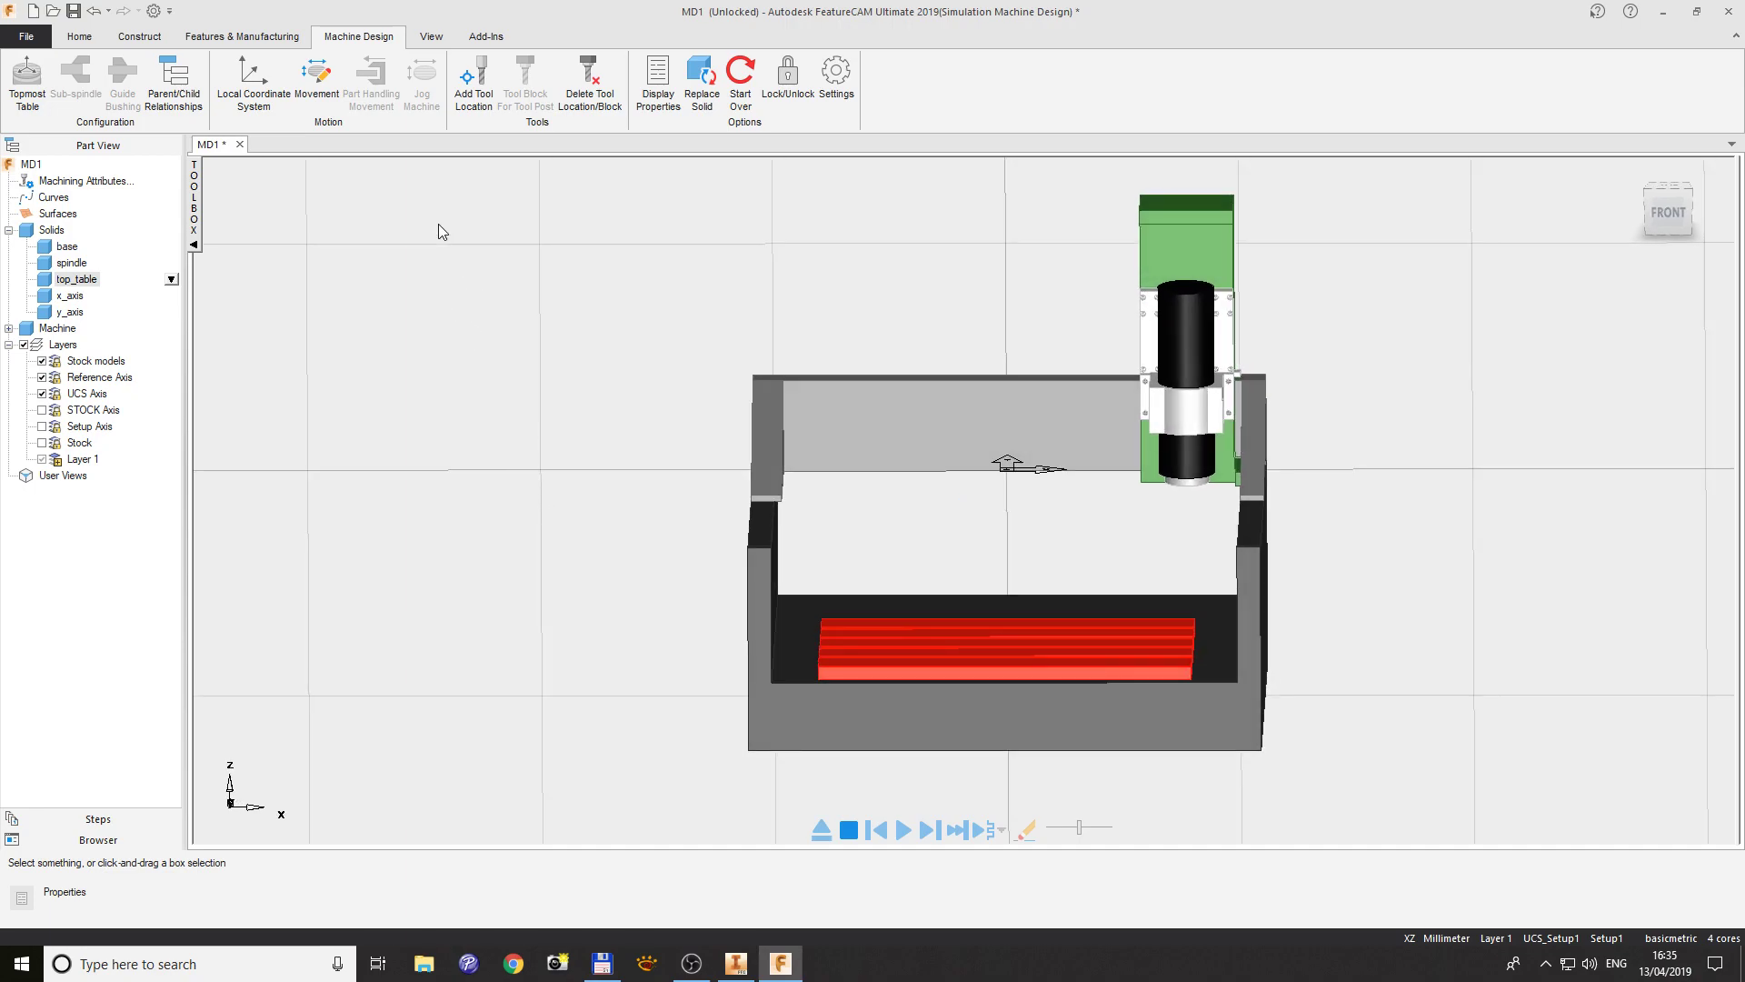
pyautogui.click(318, 88)
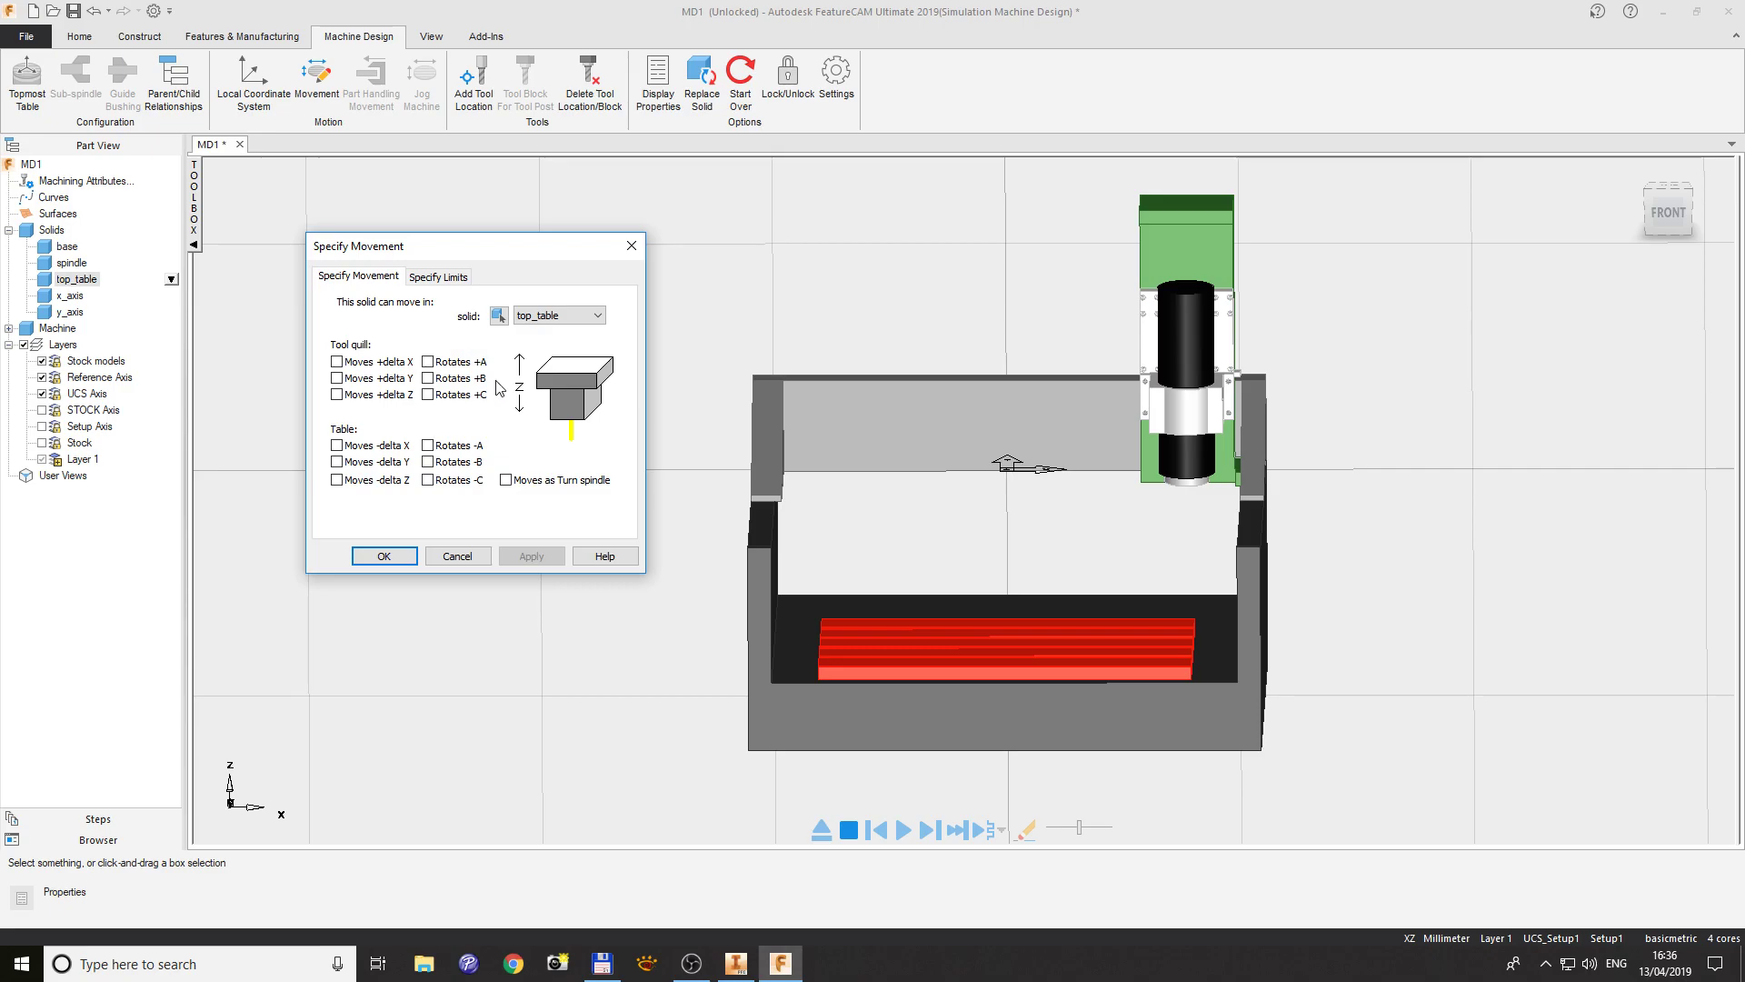
pyautogui.click(596, 317)
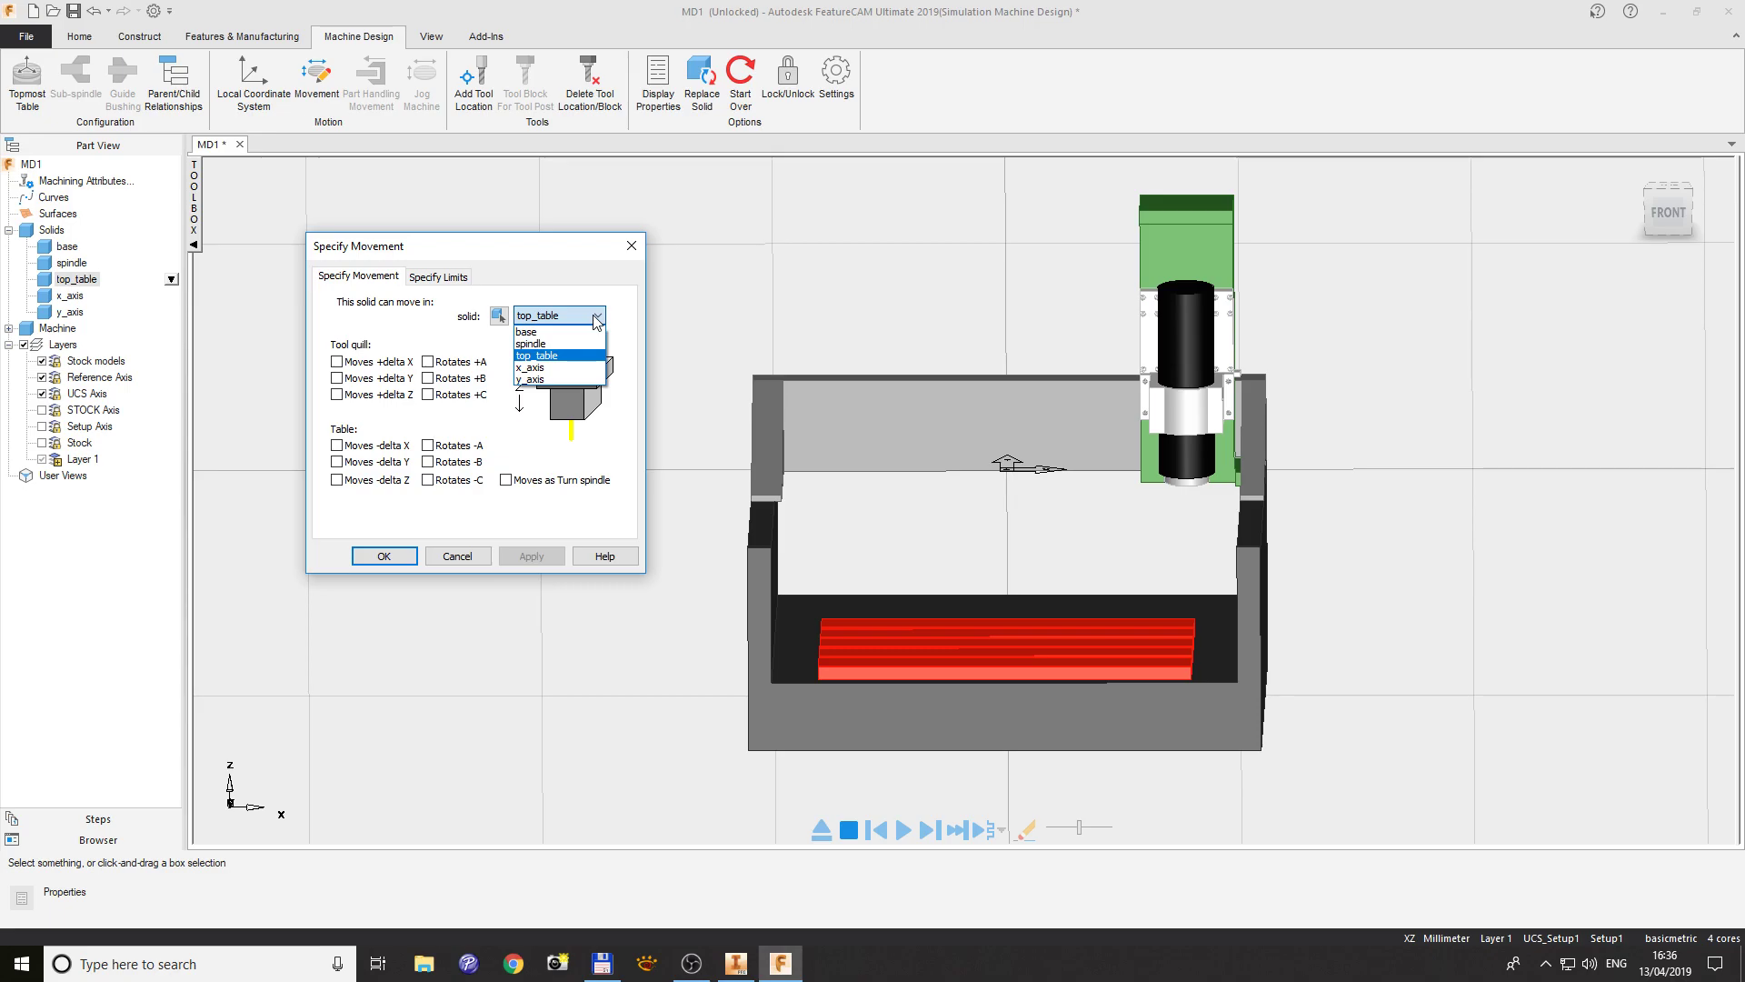
pyautogui.click(536, 344)
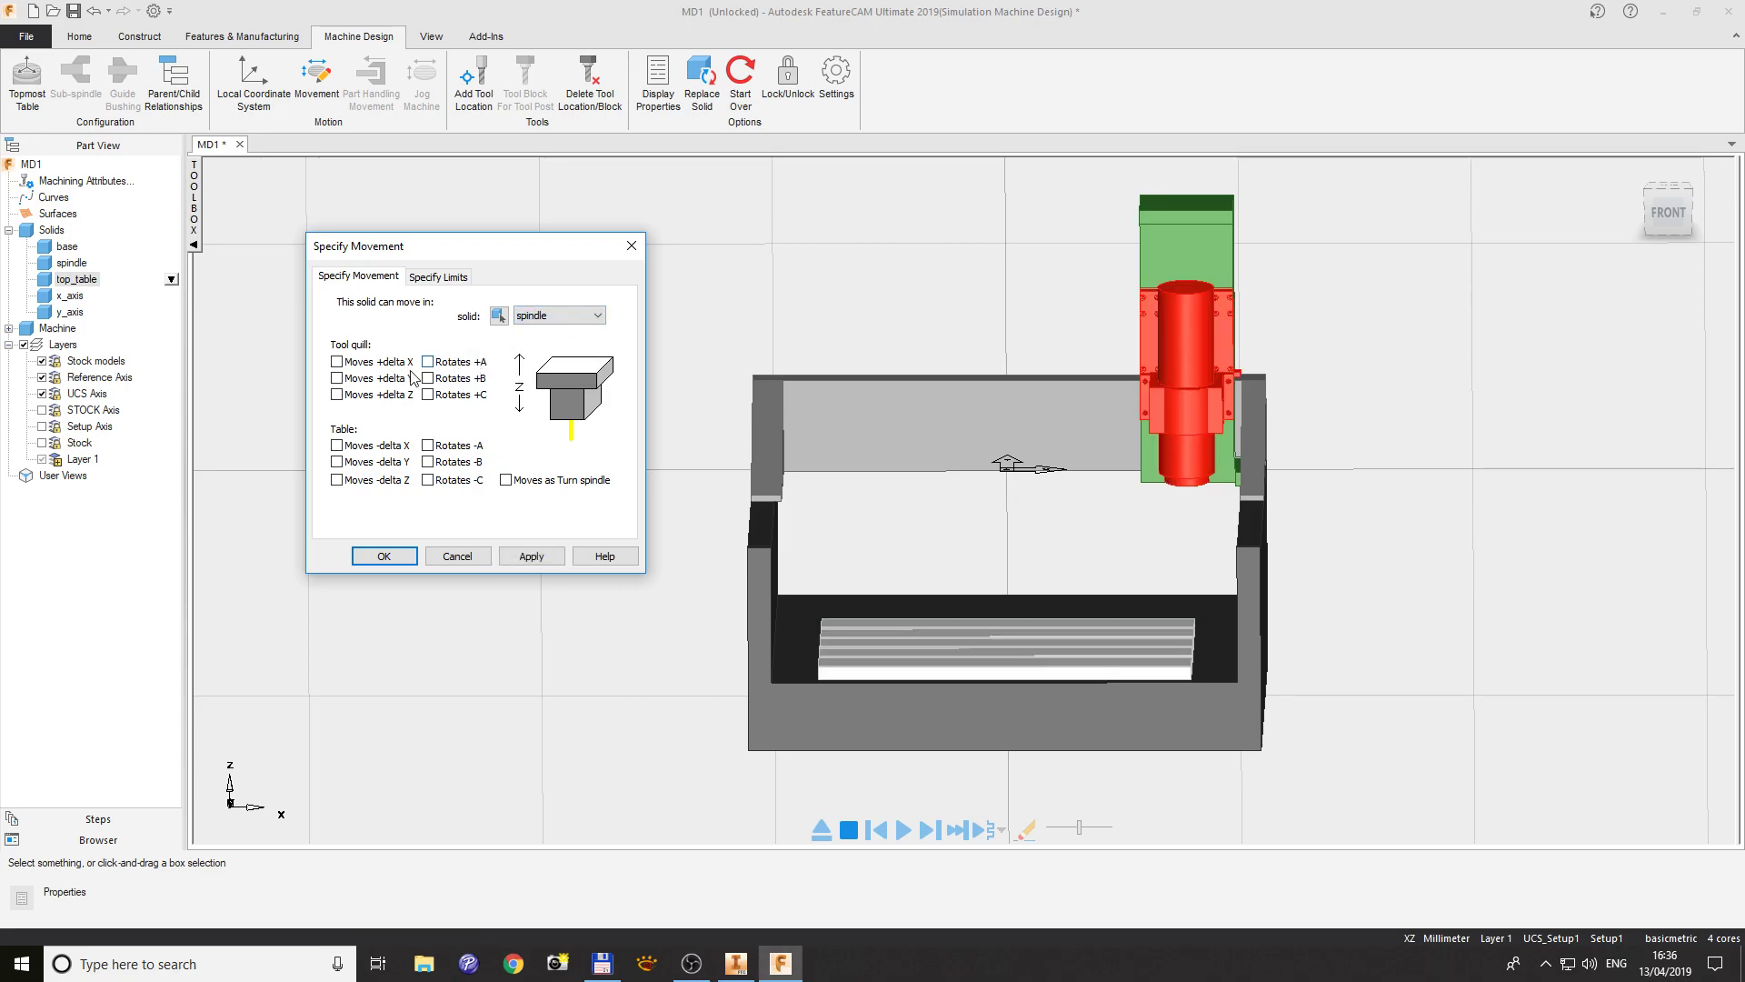
pyautogui.click(338, 395)
pyautogui.click(532, 556)
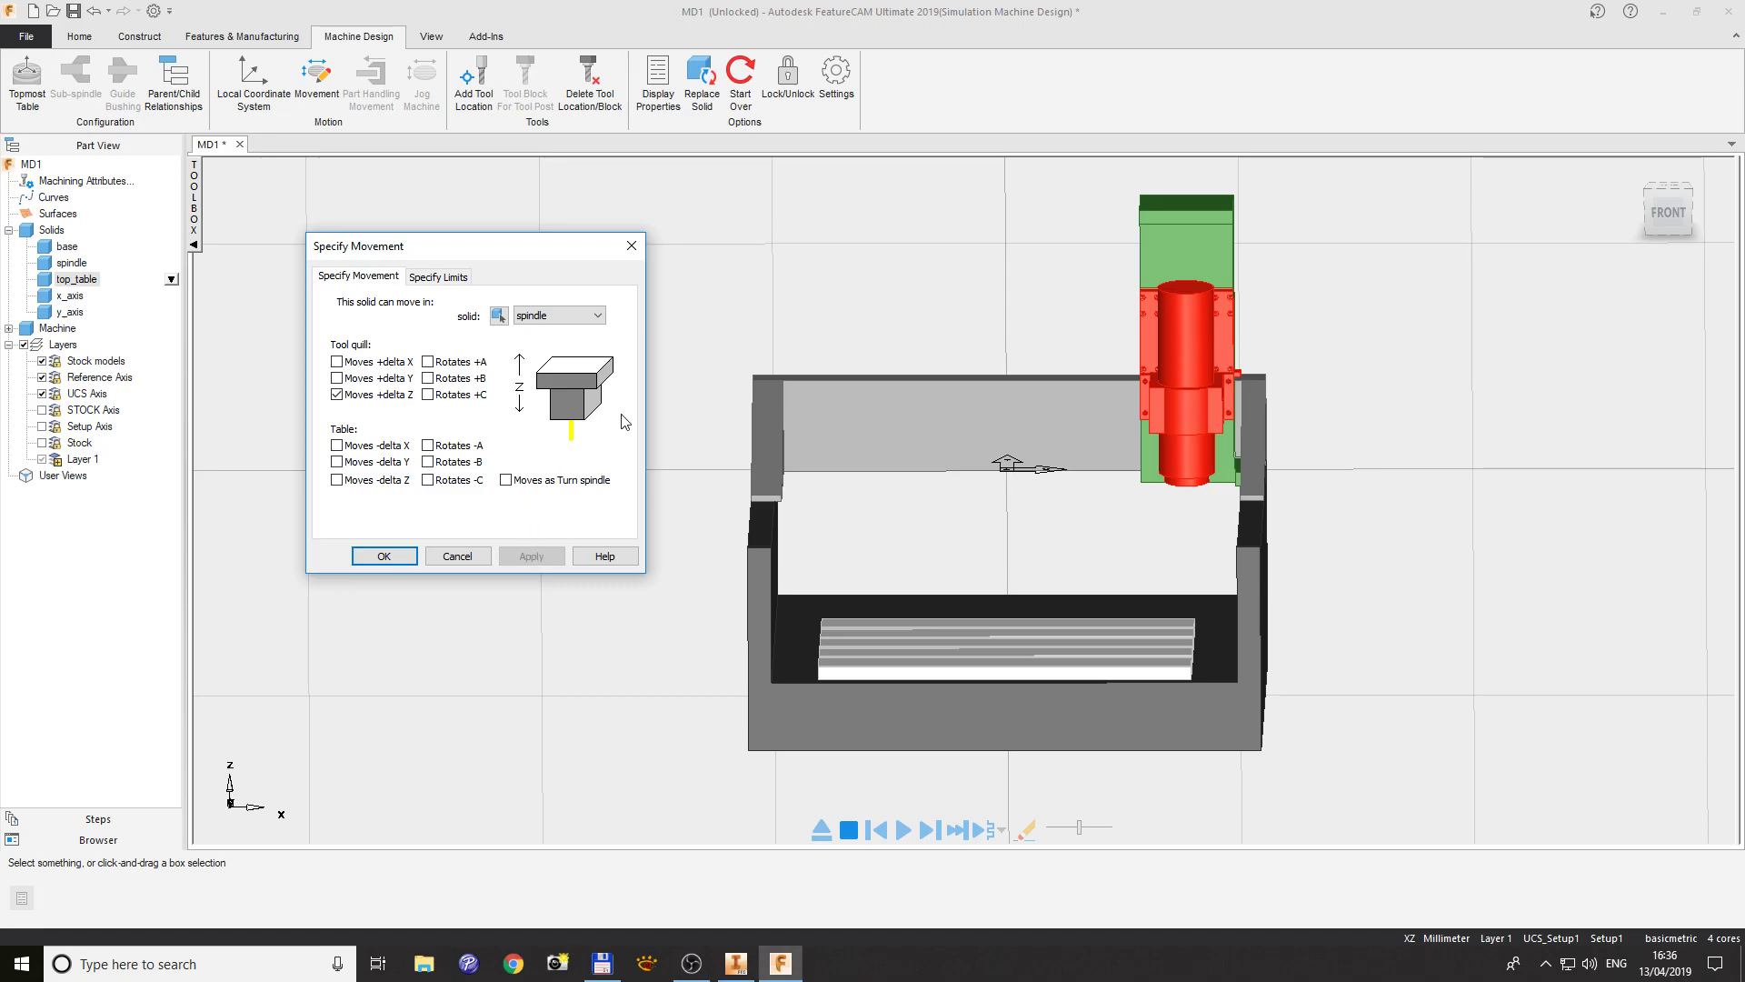
# - Specify the x_axis solid's movement as tool quill +delta X and apply it
pyautogui.click(583, 316)
pyautogui.click(534, 368)
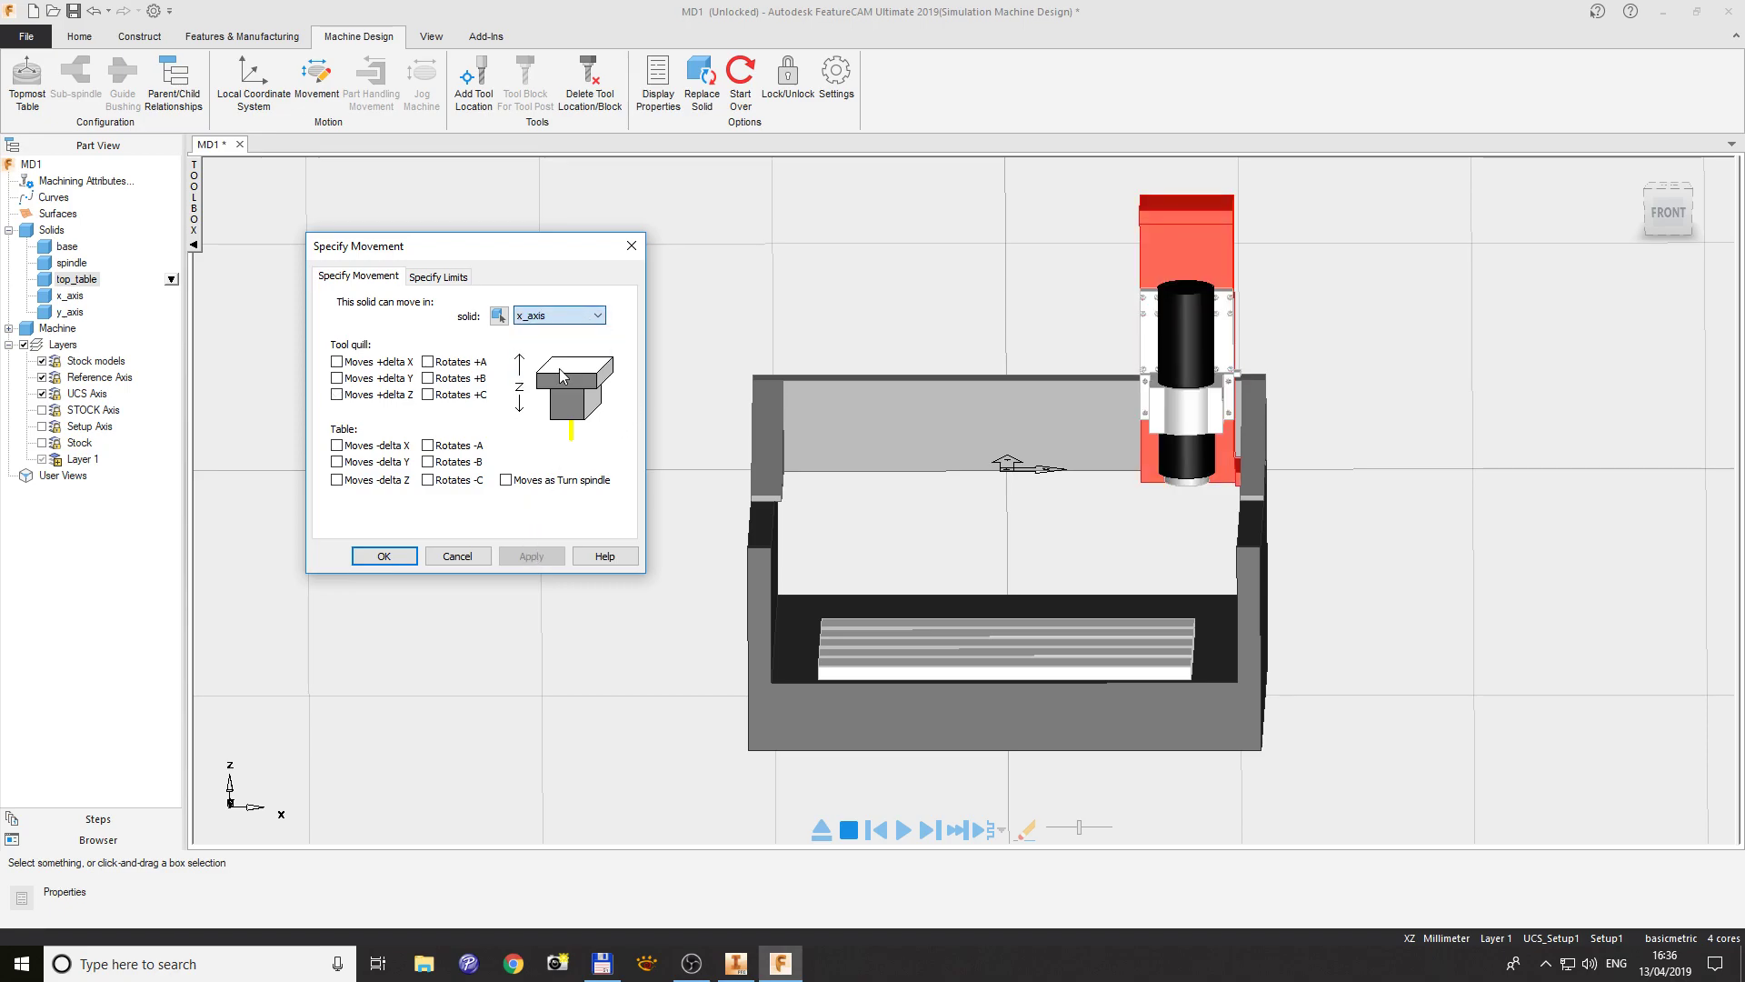
pyautogui.click(337, 362)
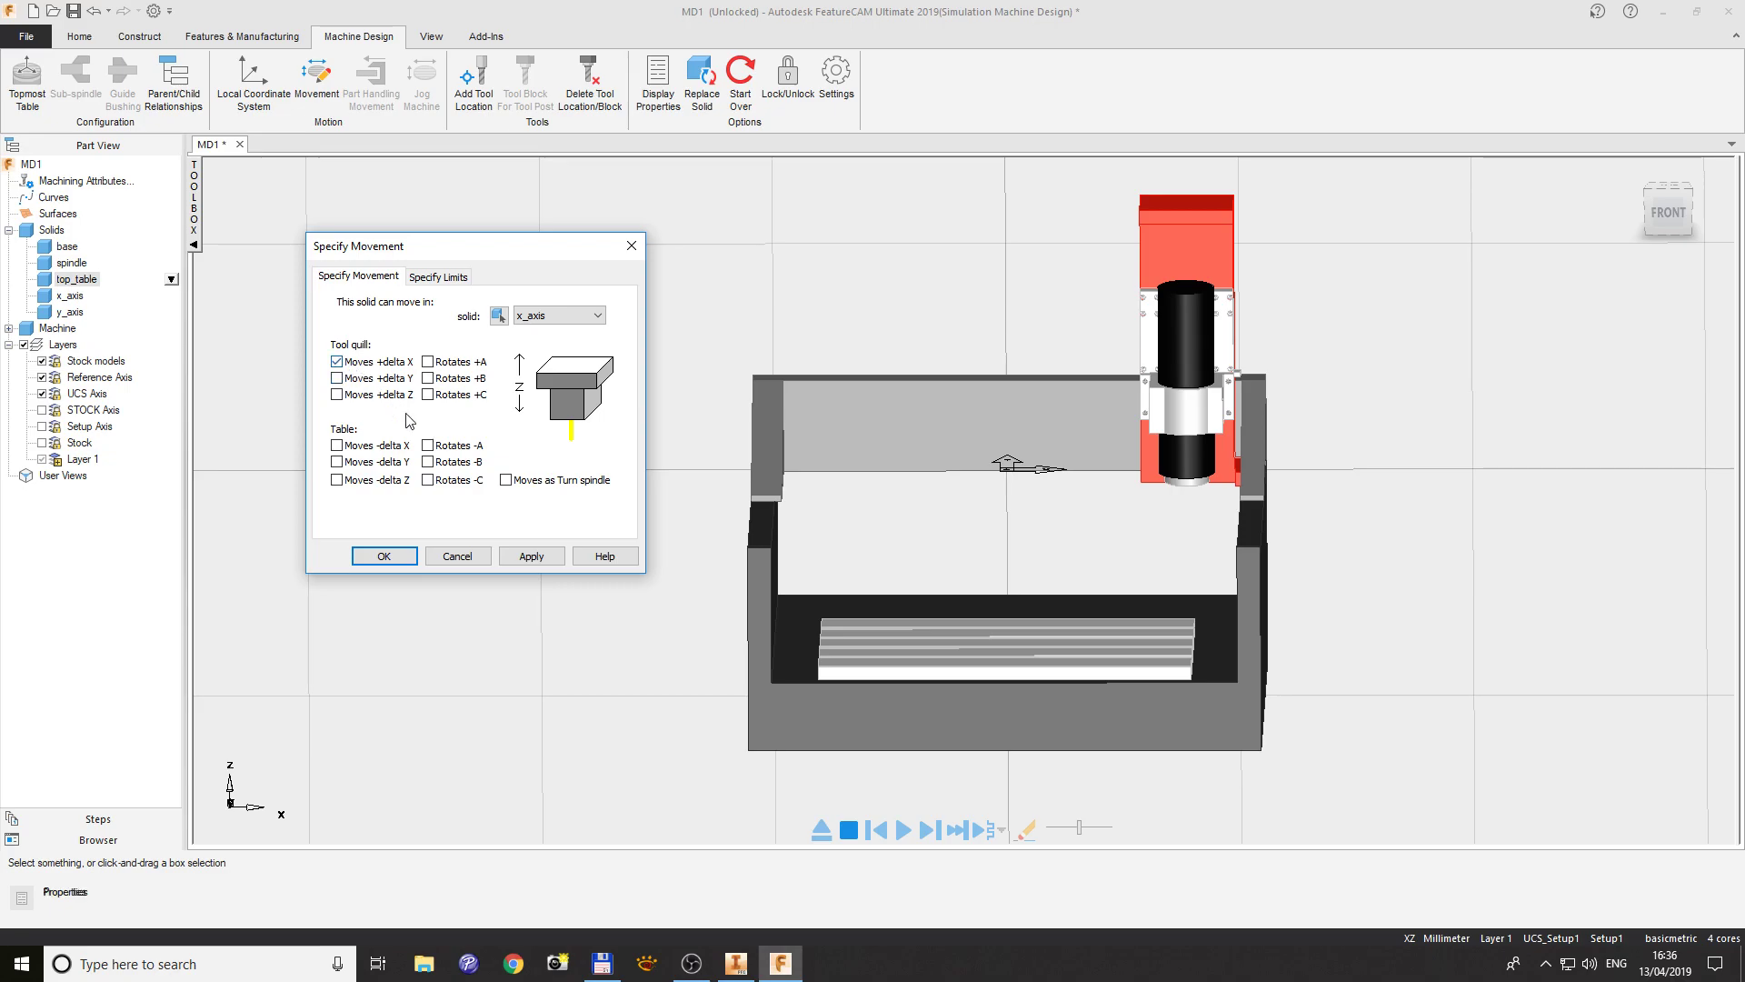
pyautogui.click(530, 556)
# - Specify the y_axis solid's movement as tool quill +delta Y and apply it
pyautogui.click(582, 318)
pyautogui.click(555, 380)
pyautogui.click(337, 378)
pyautogui.click(533, 556)
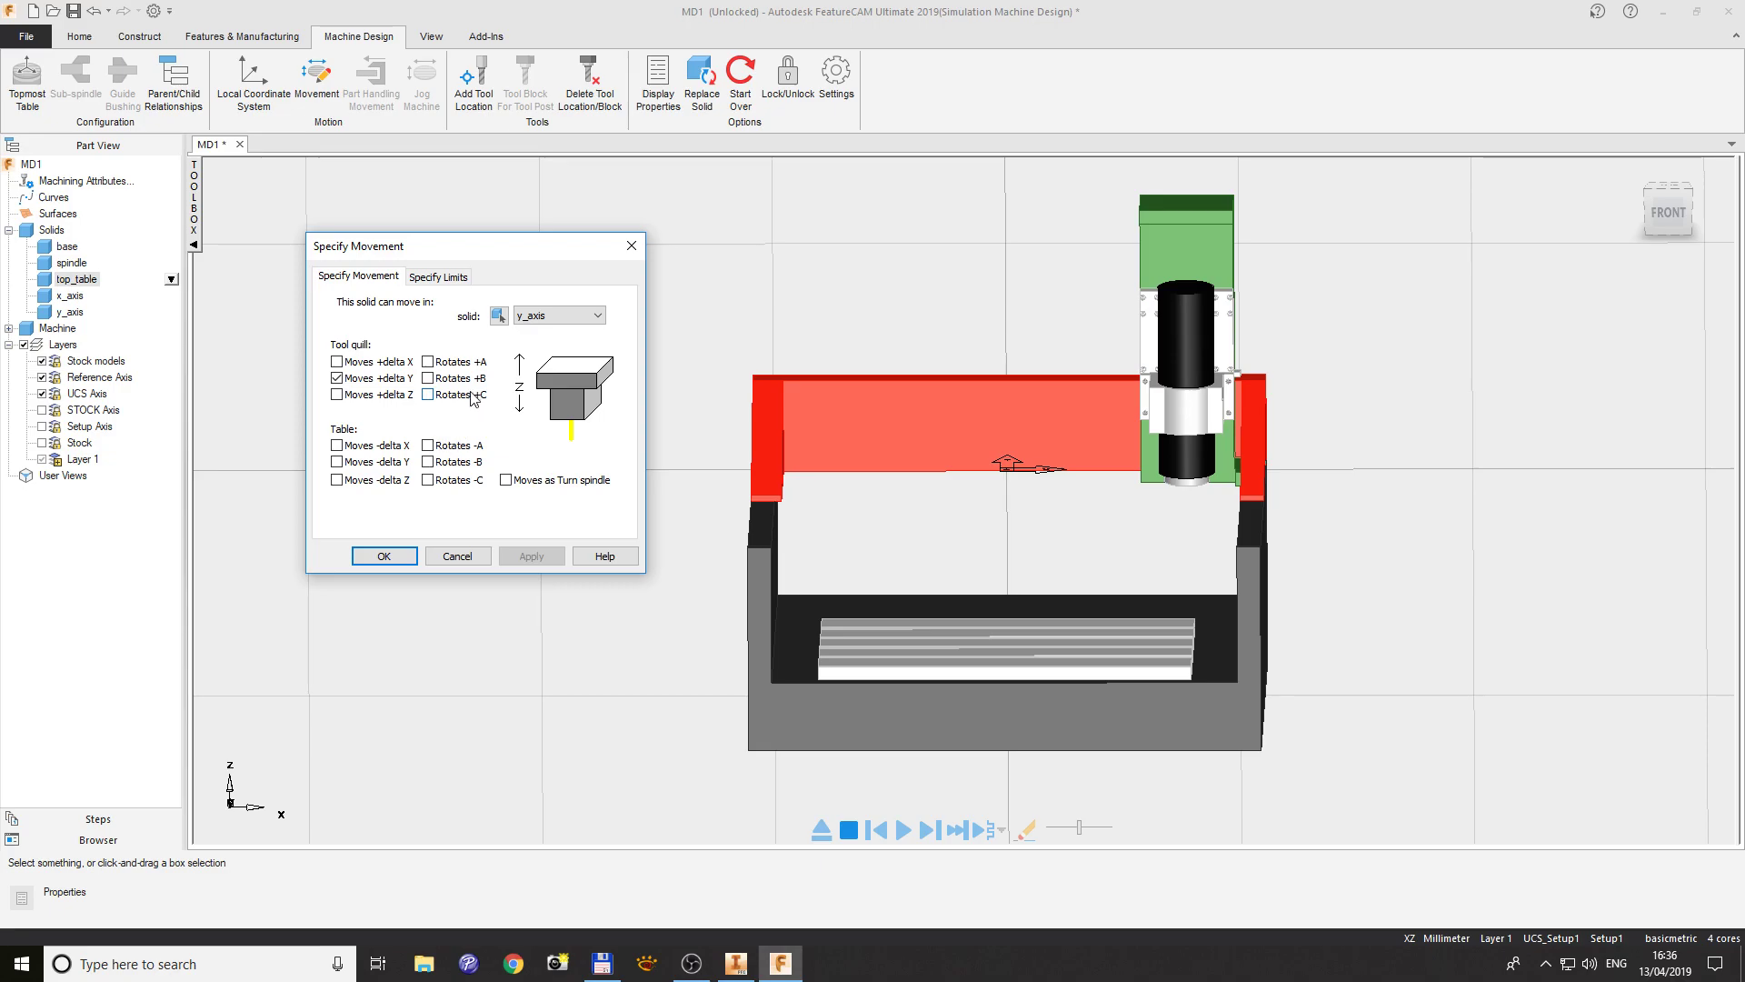
pyautogui.click(440, 278)
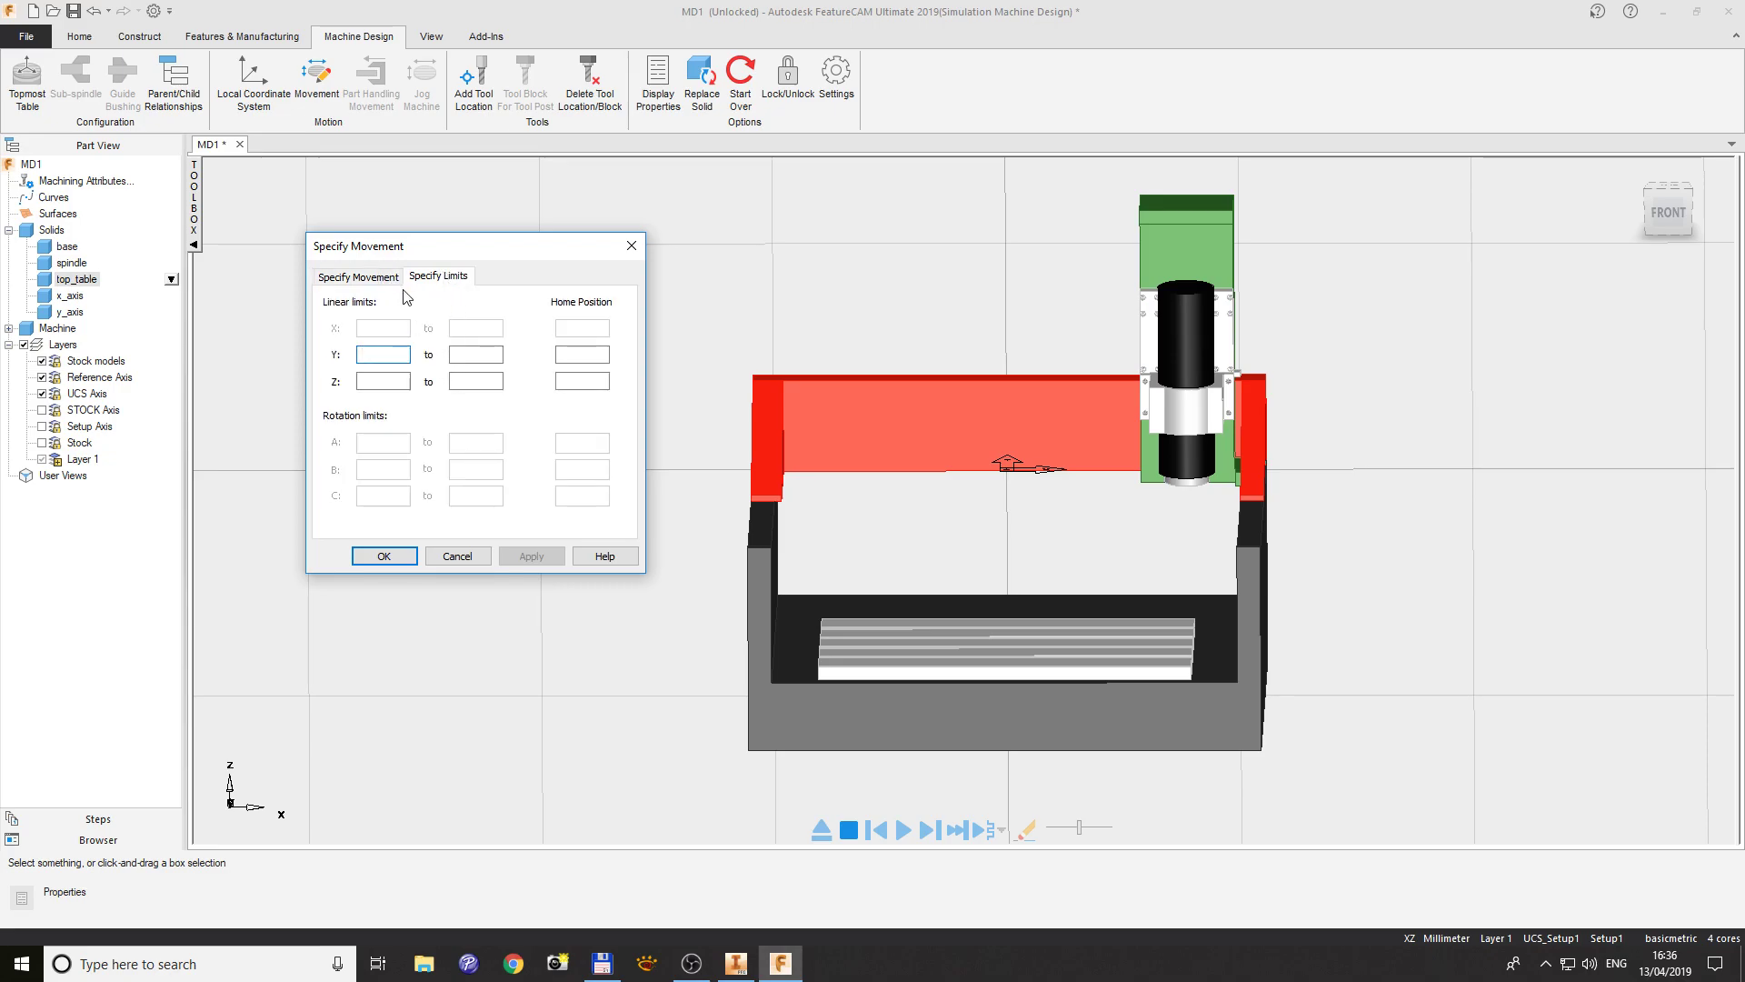
pyautogui.click(364, 277)
pyautogui.click(434, 280)
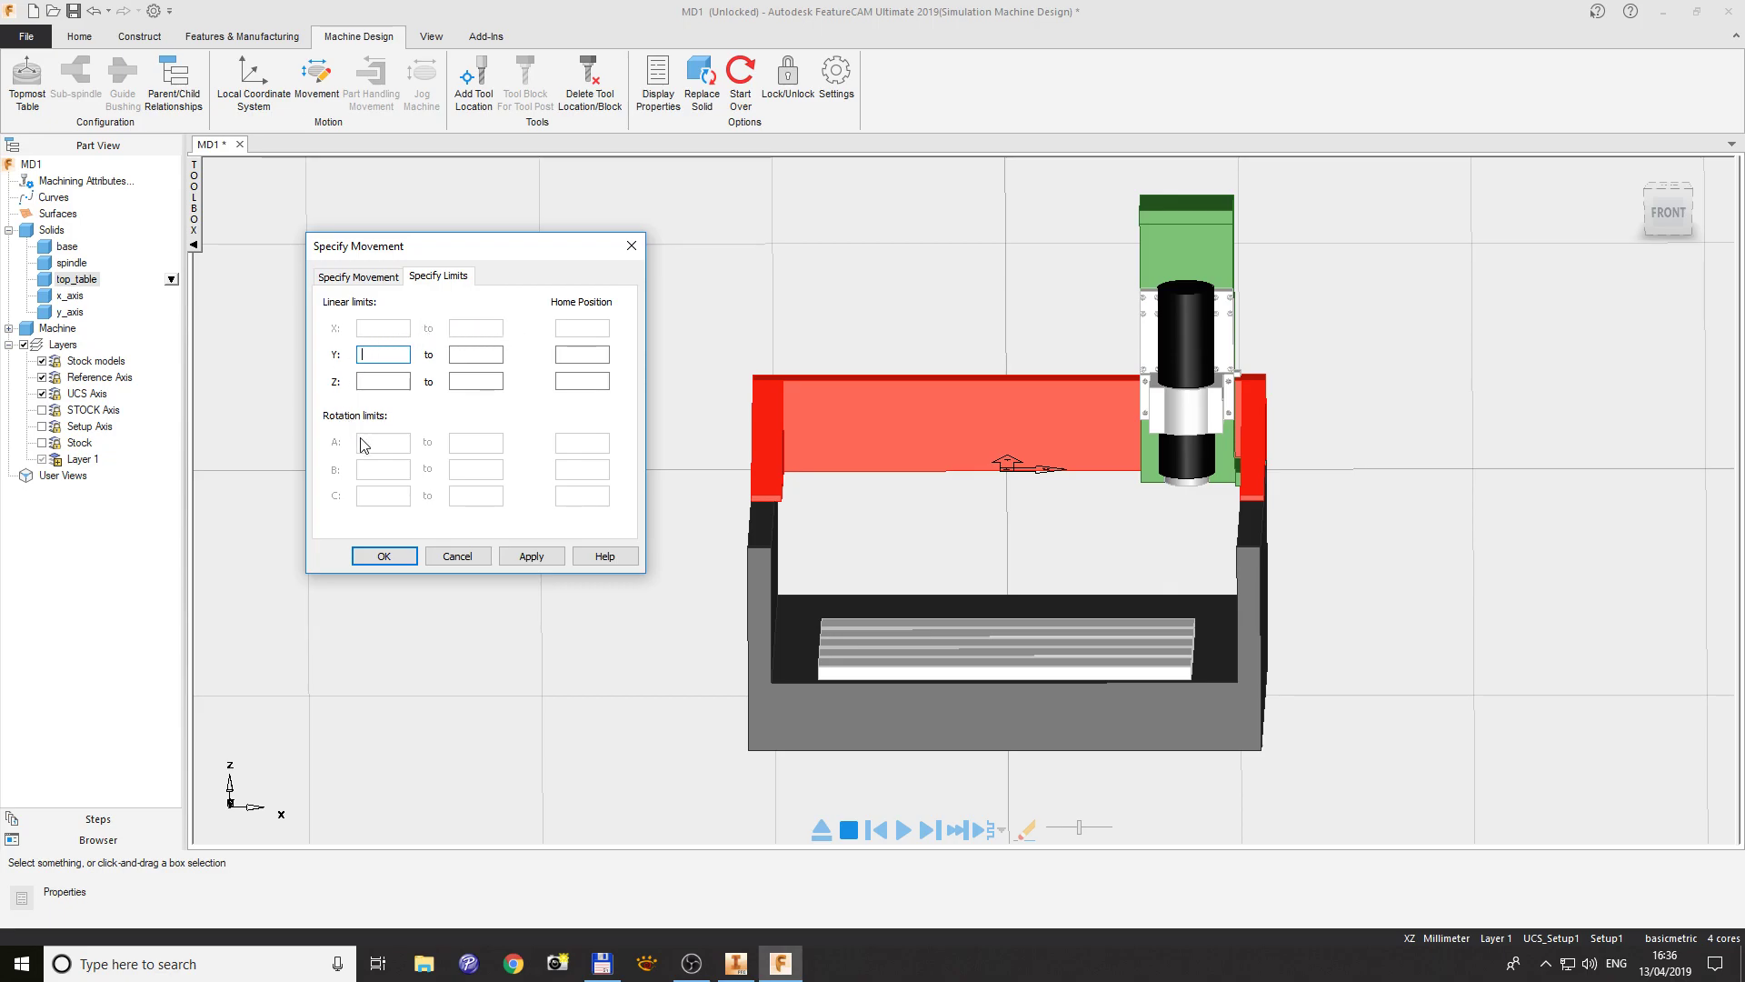
pyautogui.click(358, 278)
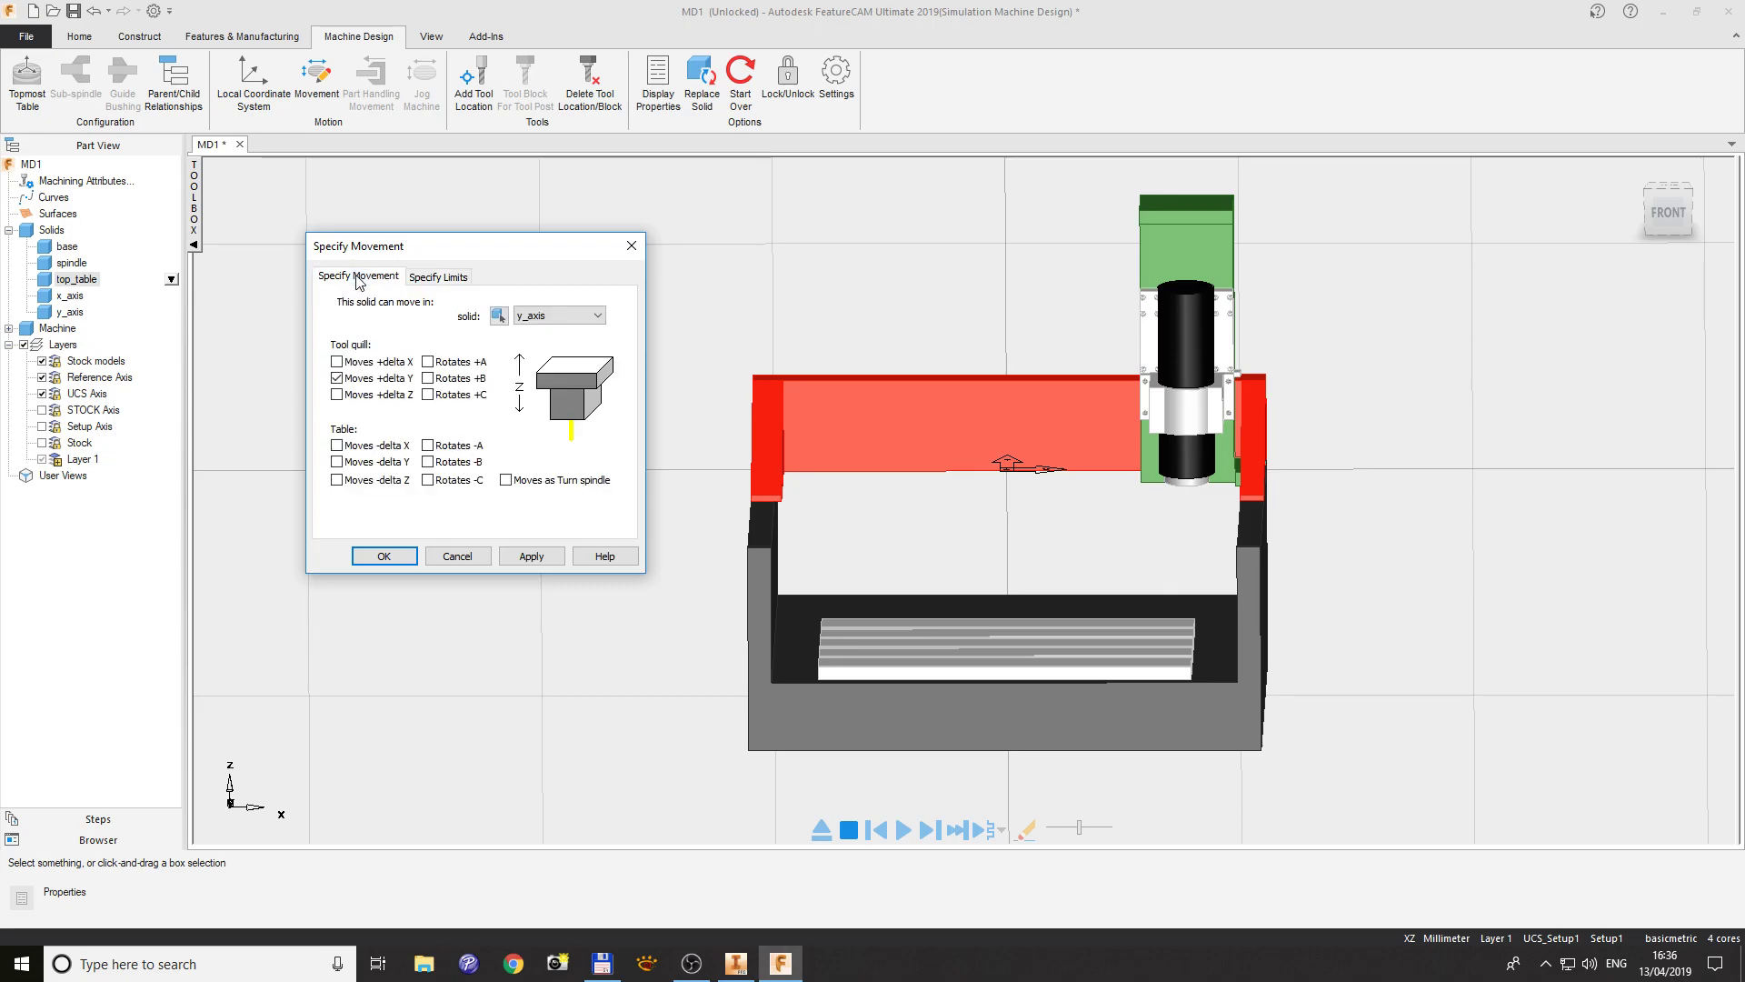
pyautogui.click(434, 277)
pyautogui.click(366, 277)
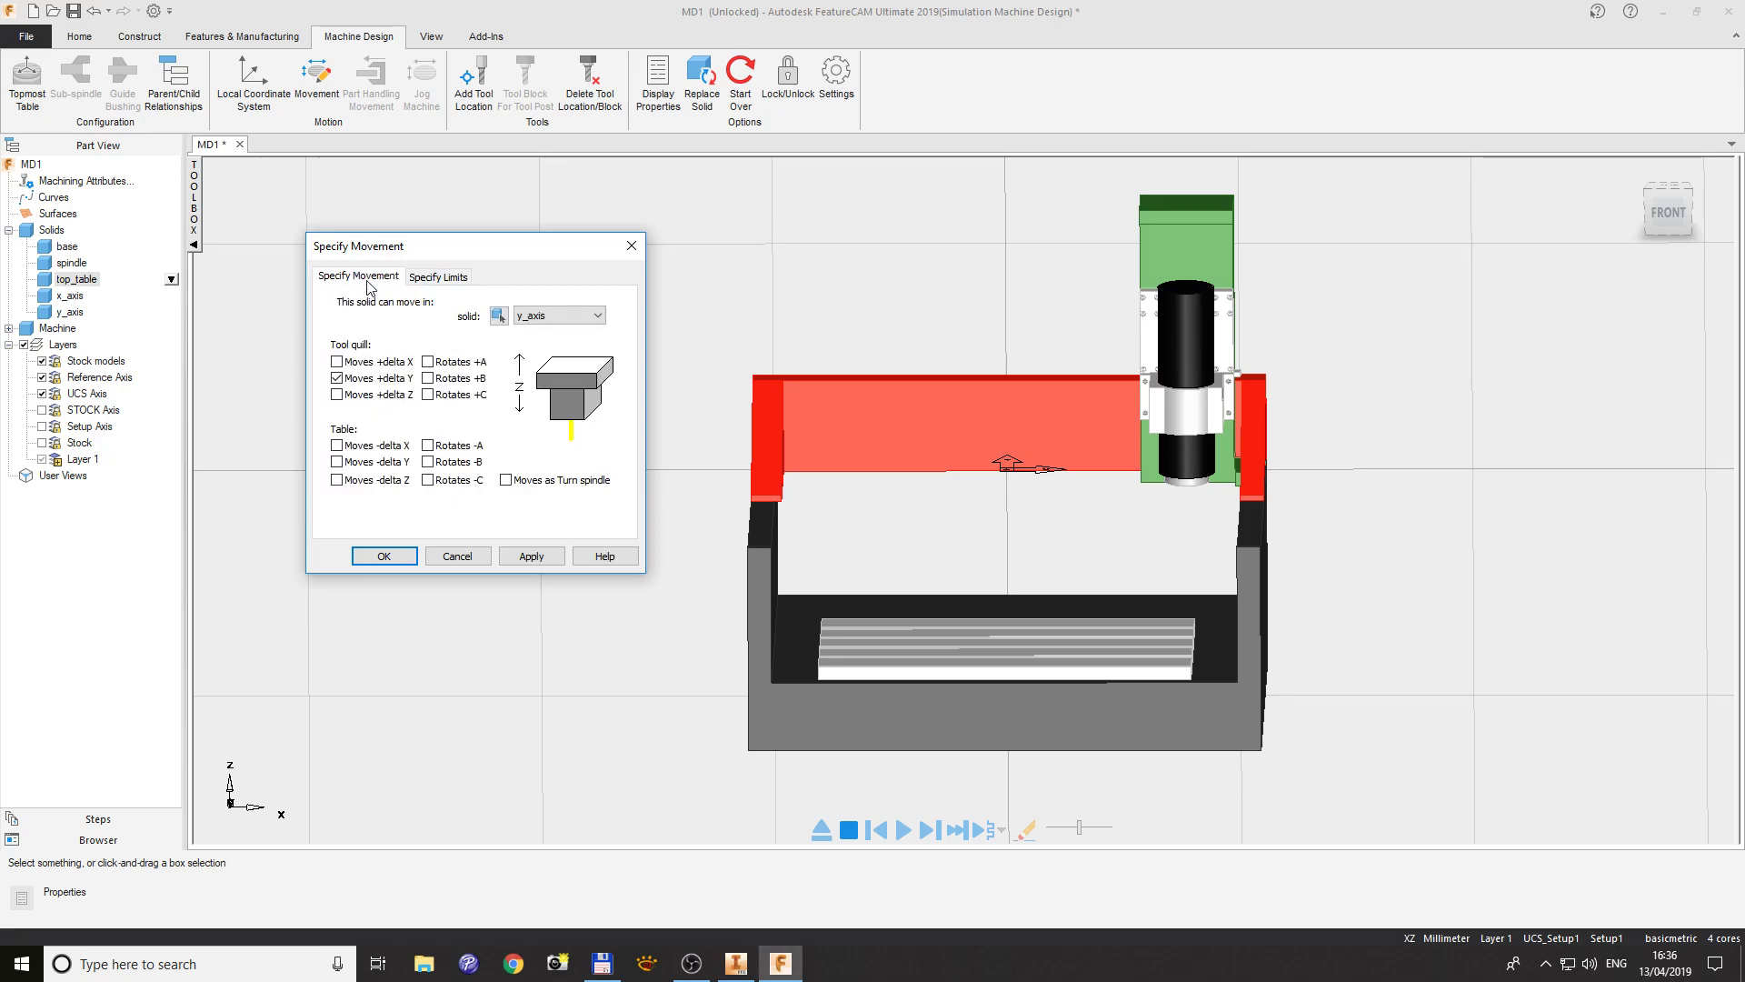
# - Set the spindle solid's Z limits from -350 to 0 with a home position of -140, and apply them
pyautogui.click(569, 315)
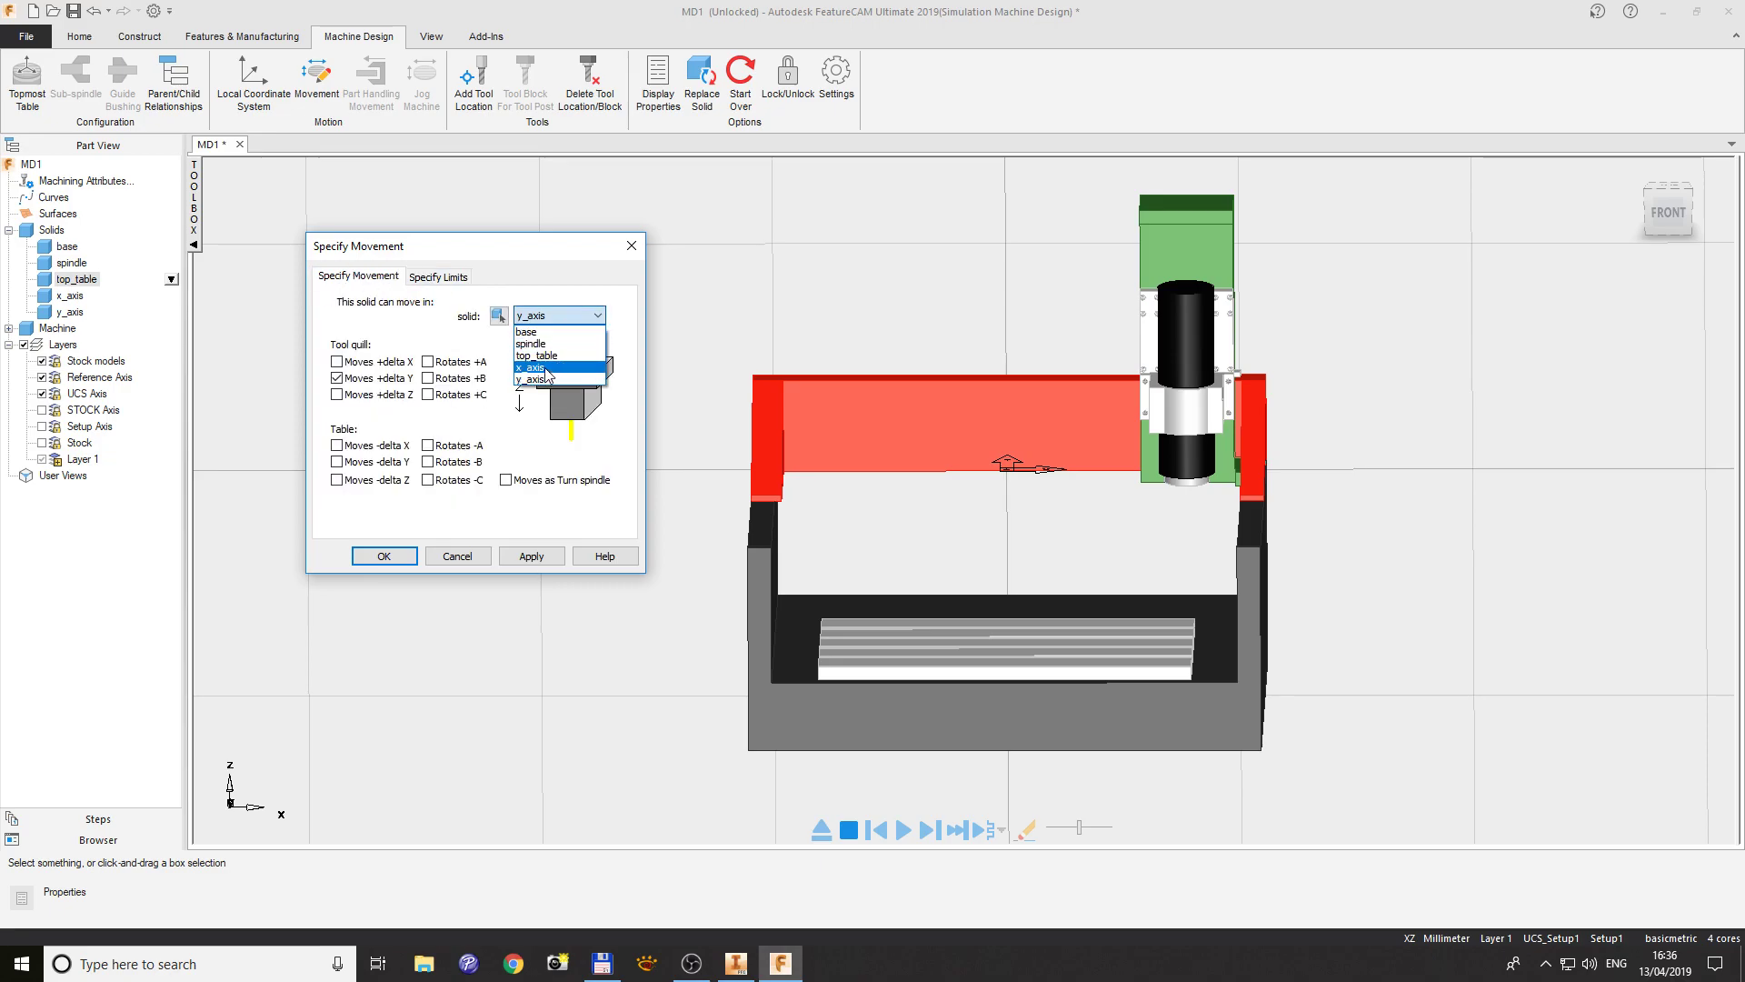
pyautogui.click(548, 343)
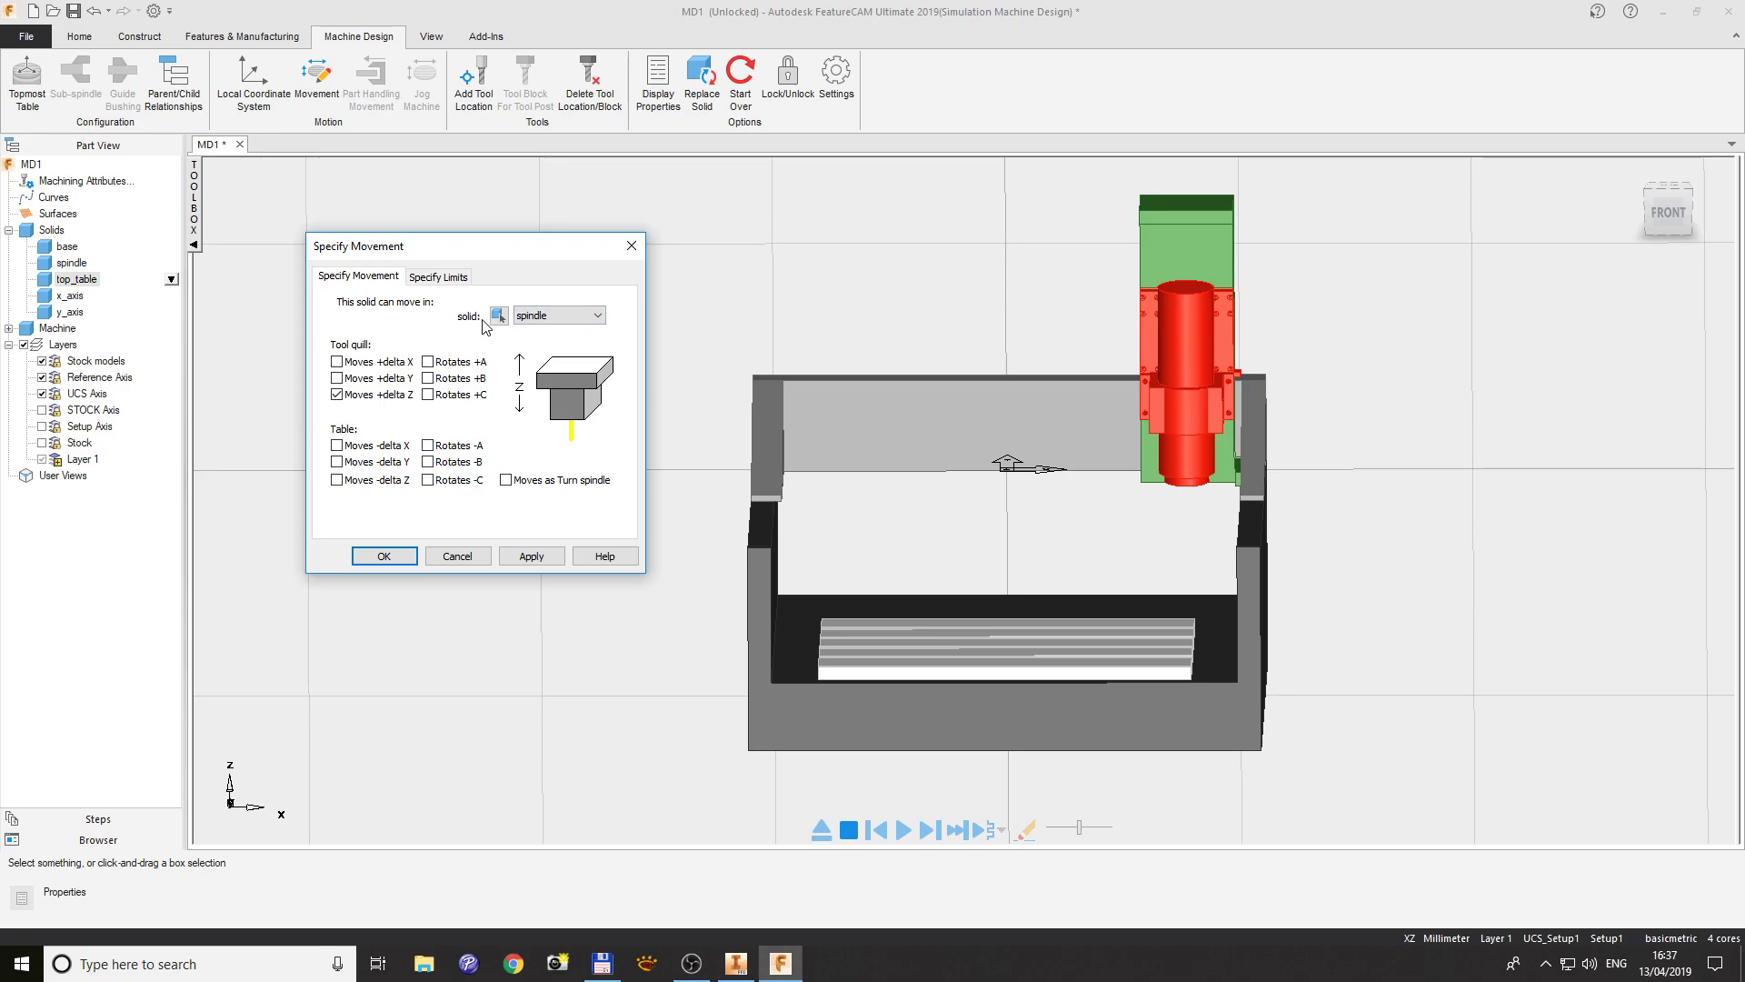
pyautogui.click(439, 278)
pyautogui.click(368, 278)
pyautogui.click(439, 278)
pyautogui.click(382, 380)
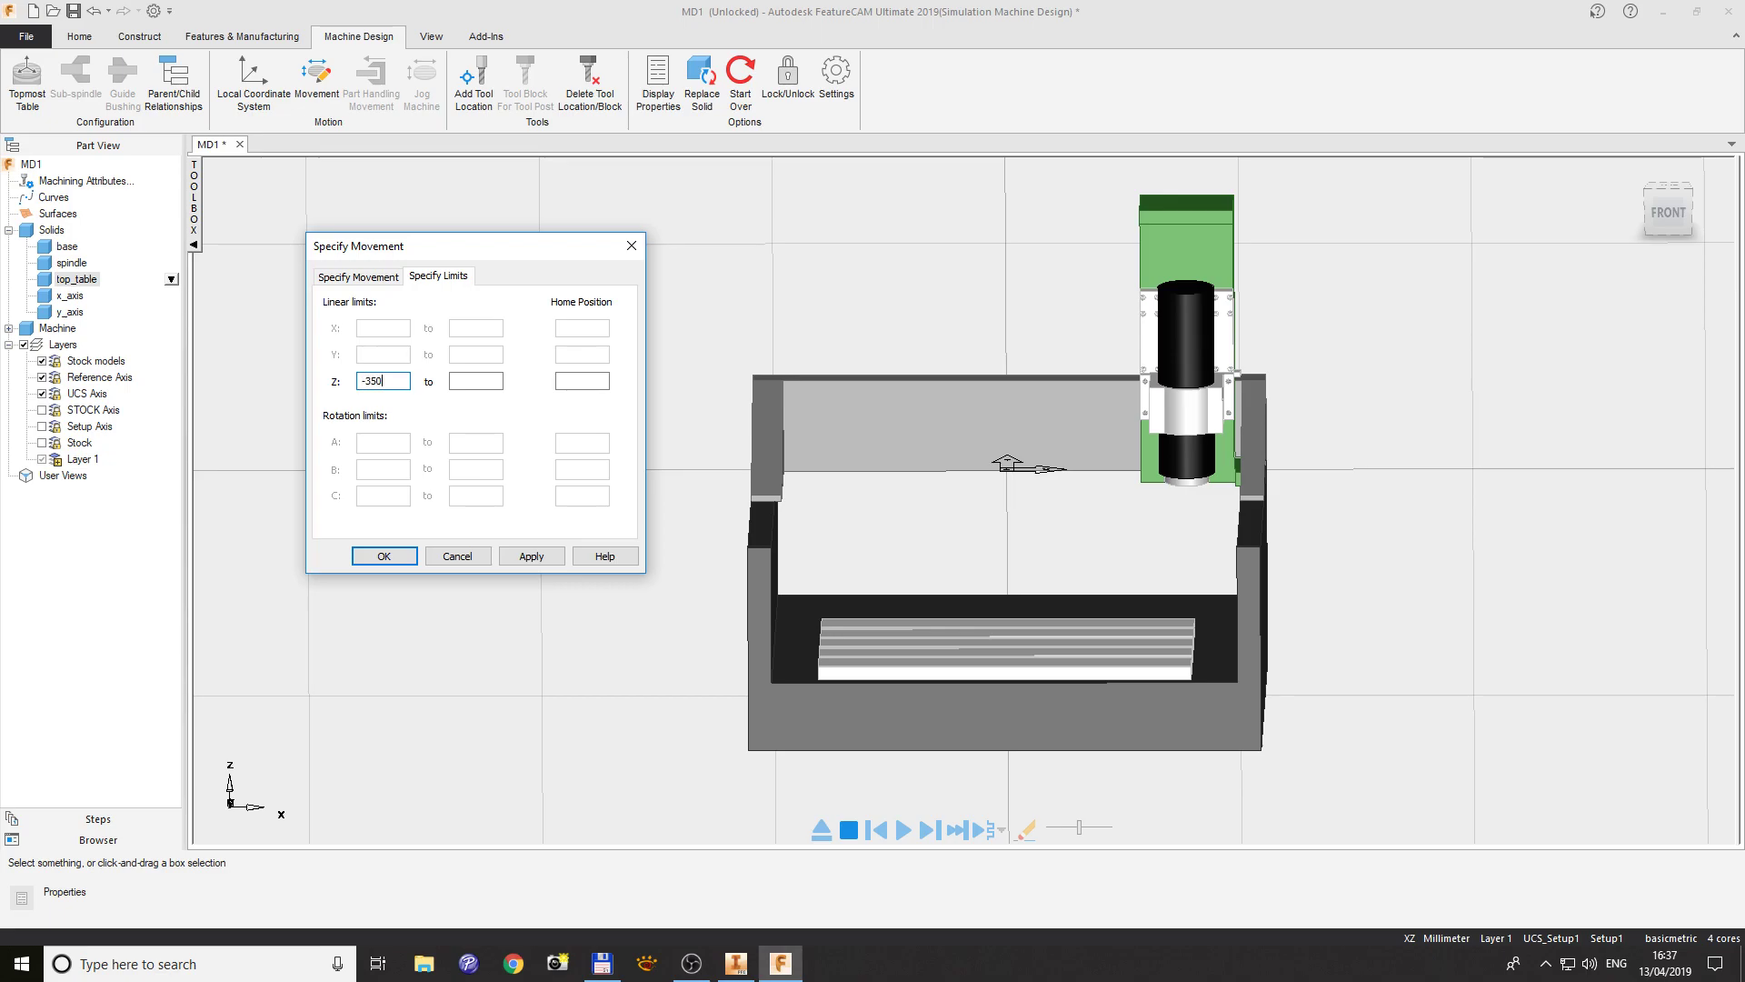
pyautogui.write('-350')
pyautogui.press('Tab')
pyautogui.write('0')
pyautogui.press('Tab')
pyautogui.write('-14')
pyautogui.click(499, 380)
pyautogui.click(515, 557)
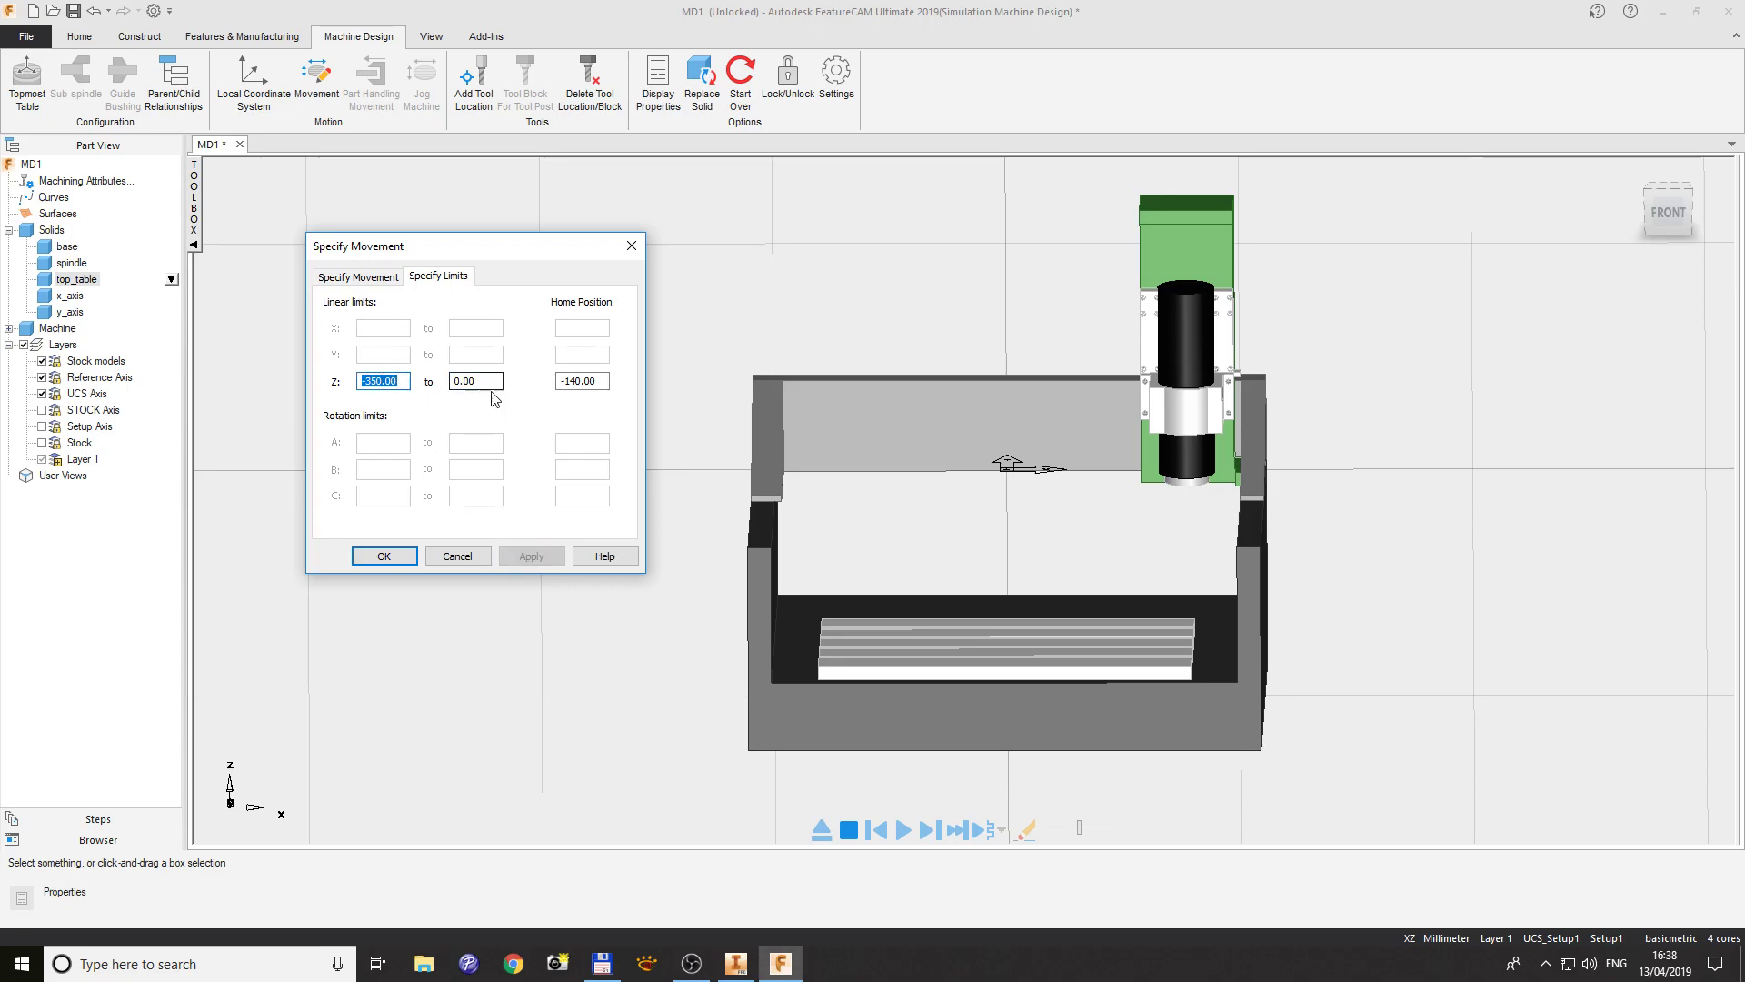
# - Review the spindle solid's movement direction together with its Z travel limits and home position
pyautogui.click(367, 278)
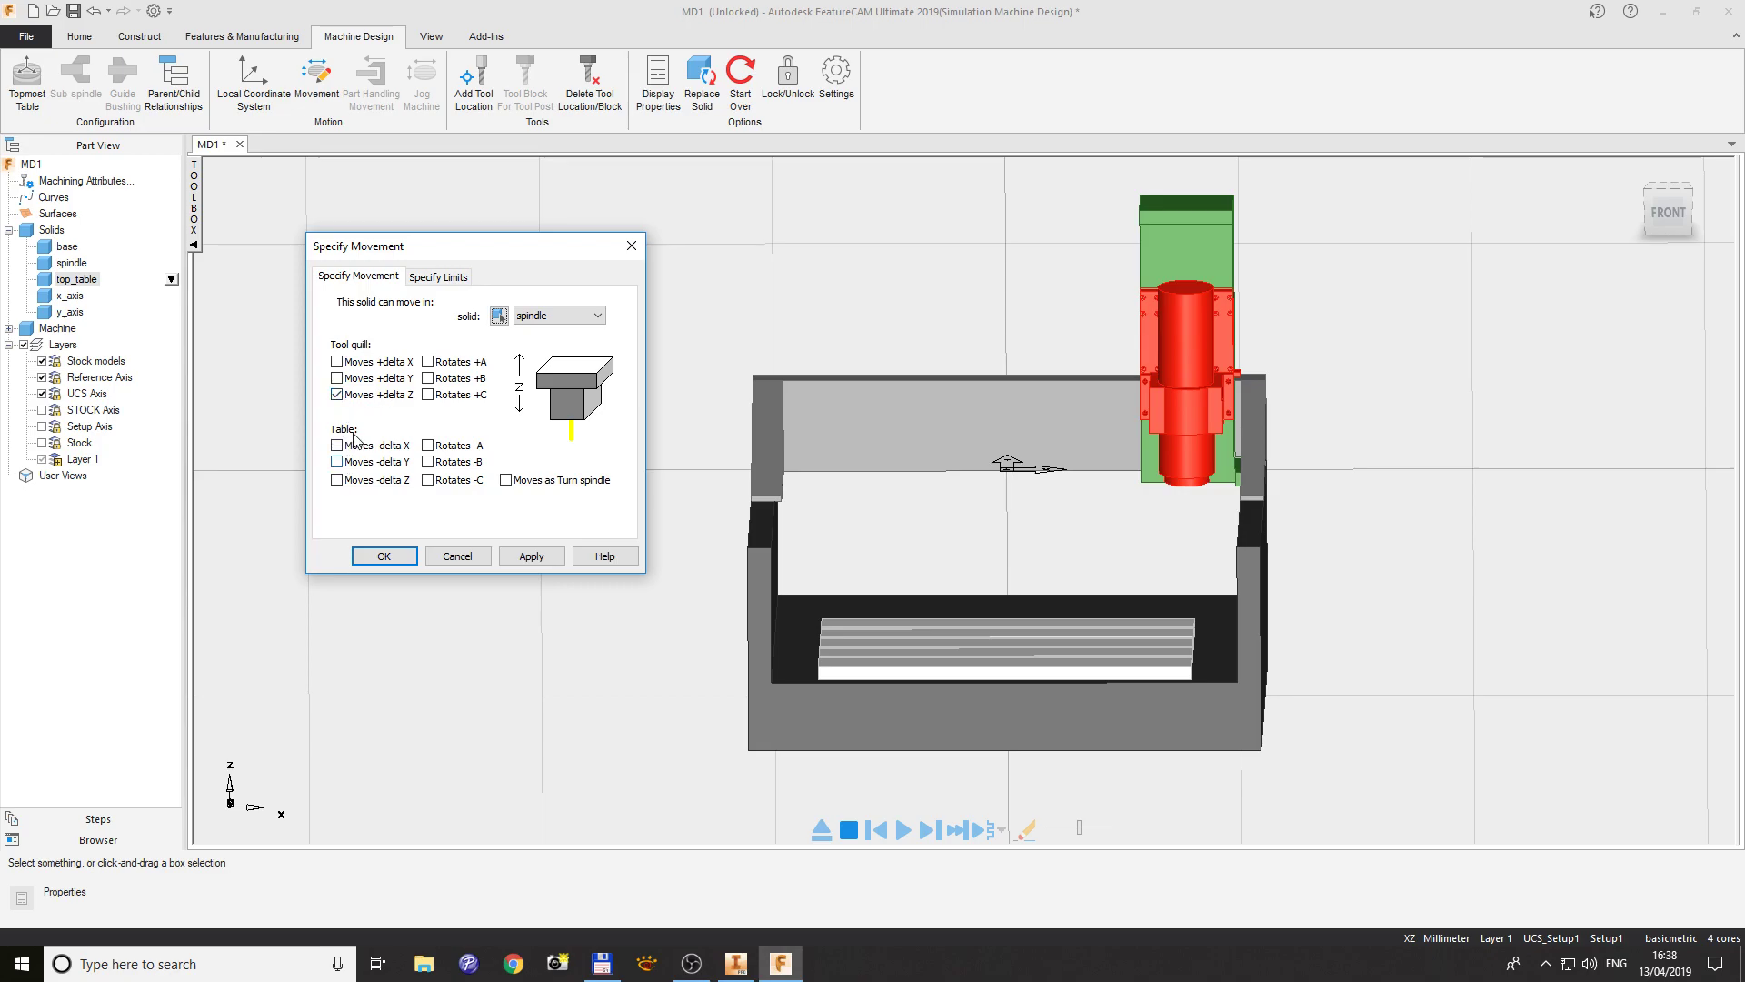
pyautogui.click(434, 277)
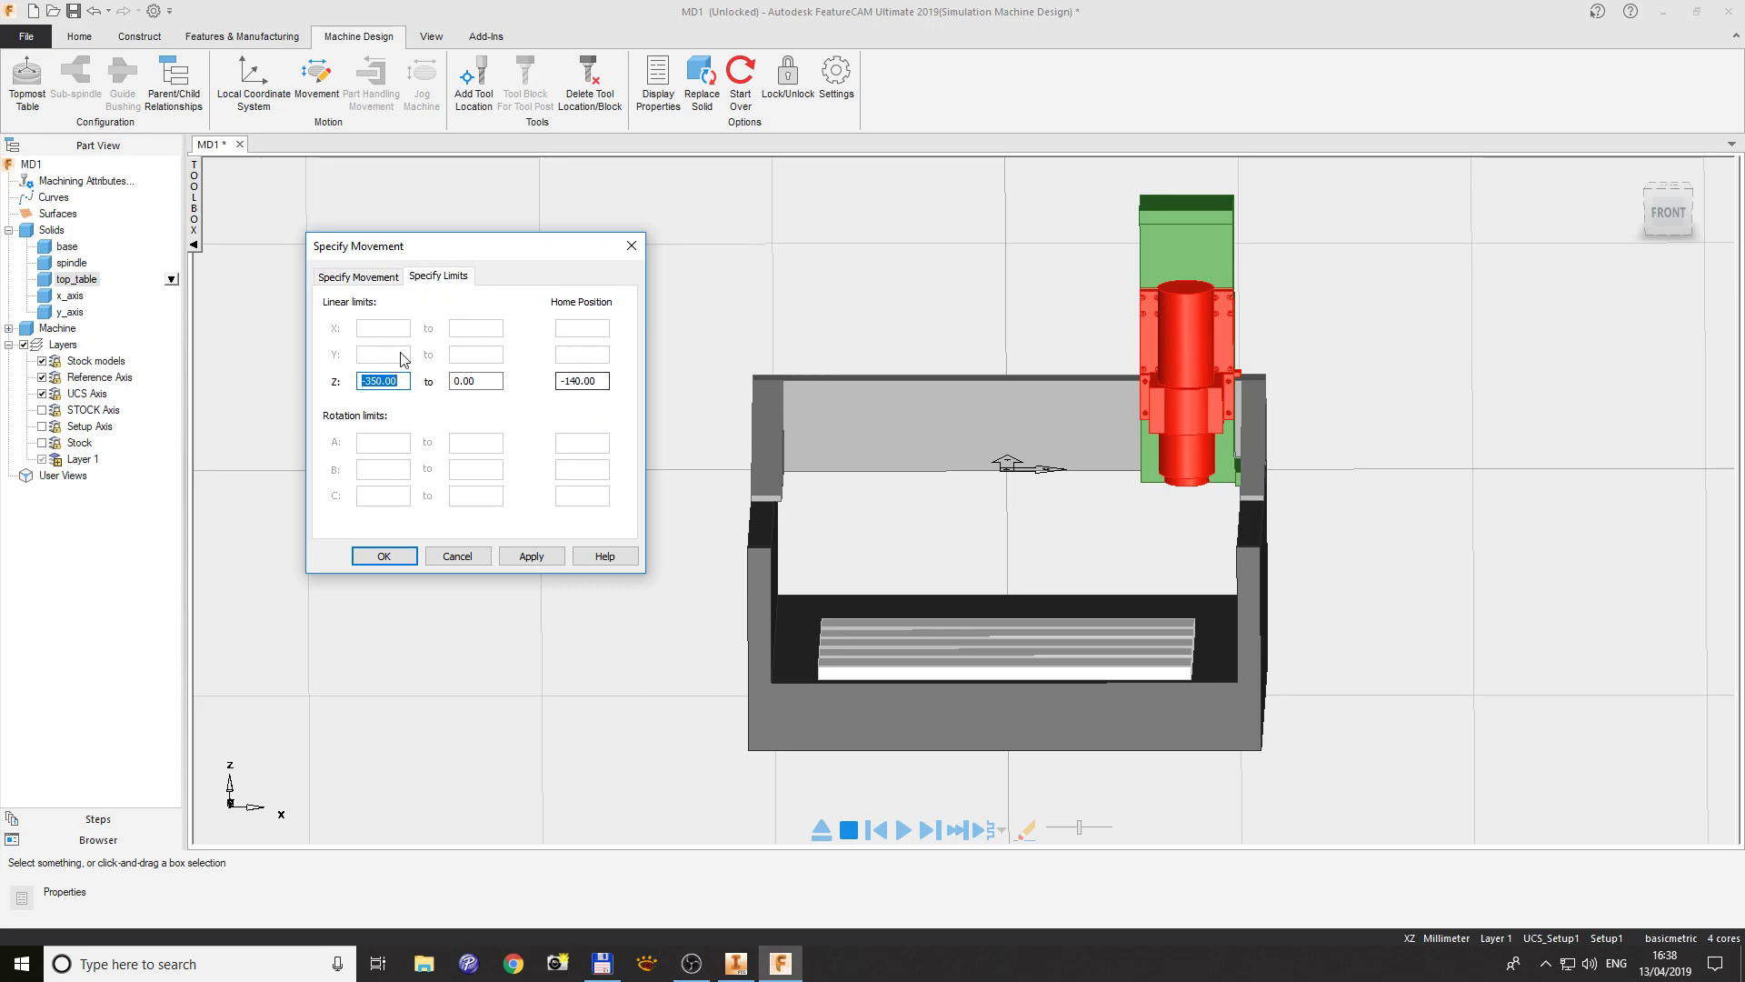
pyautogui.click(386, 281)
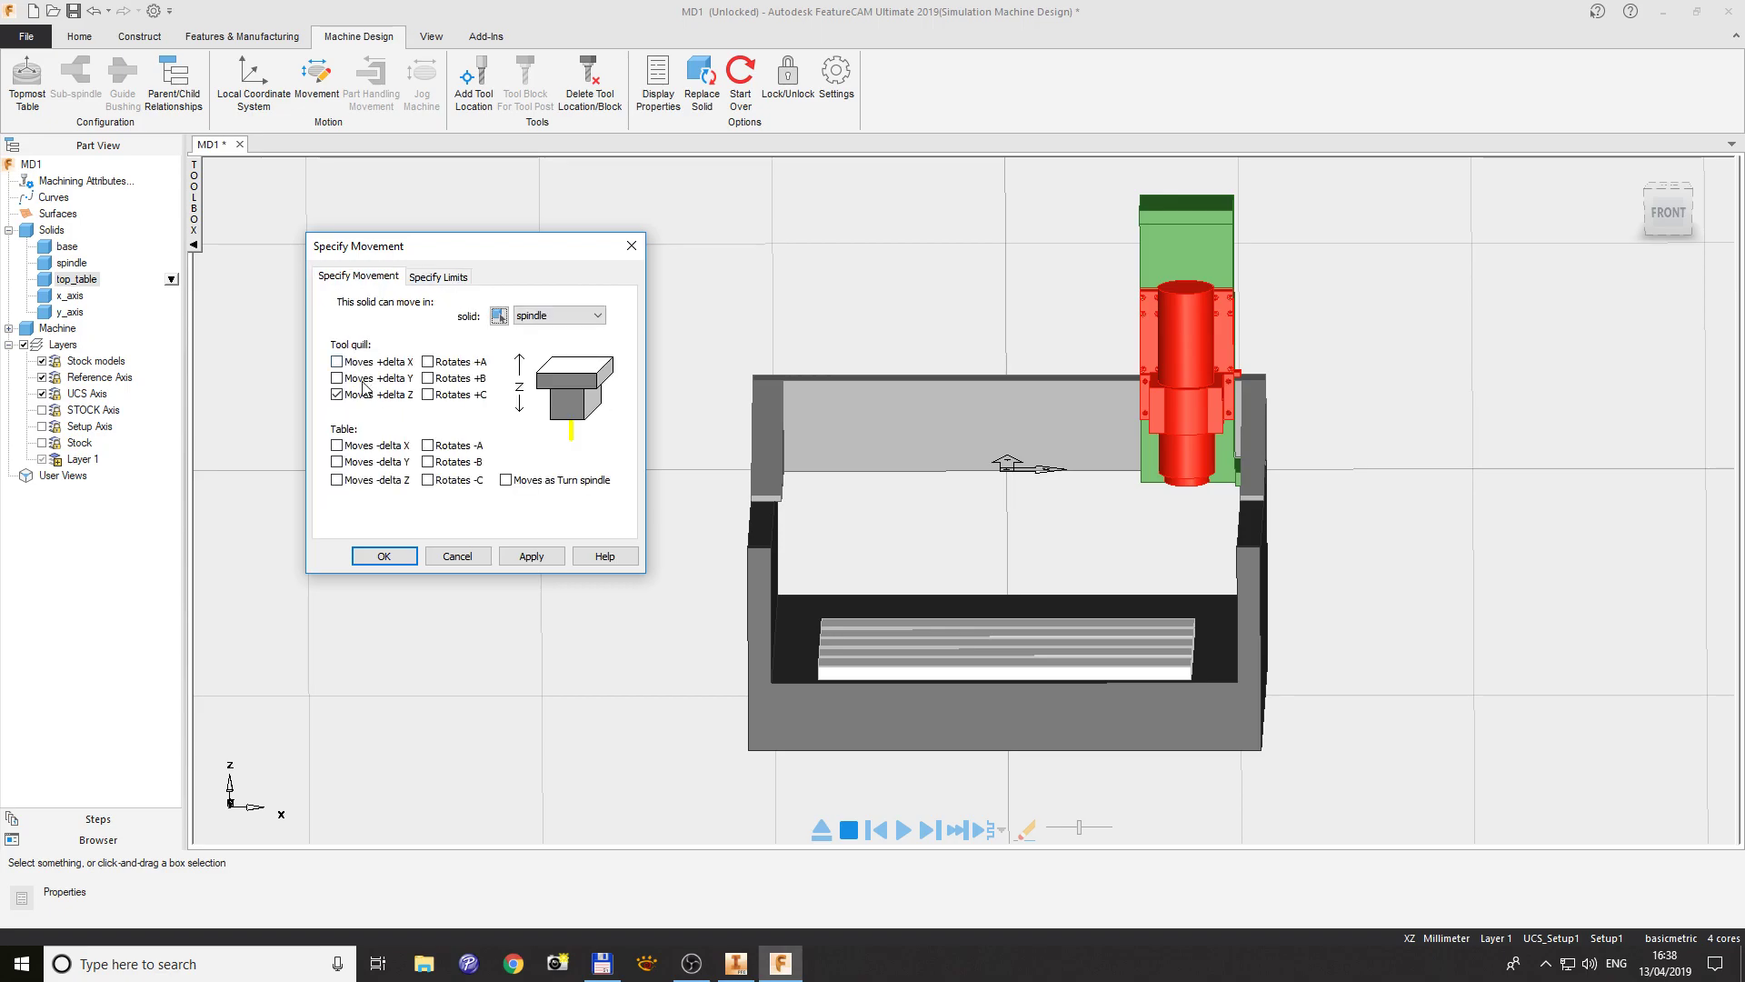
pyautogui.click(437, 276)
pyautogui.click(371, 380)
pyautogui.moveTo(376, 380); pyautogui.dragTo(367, 380)
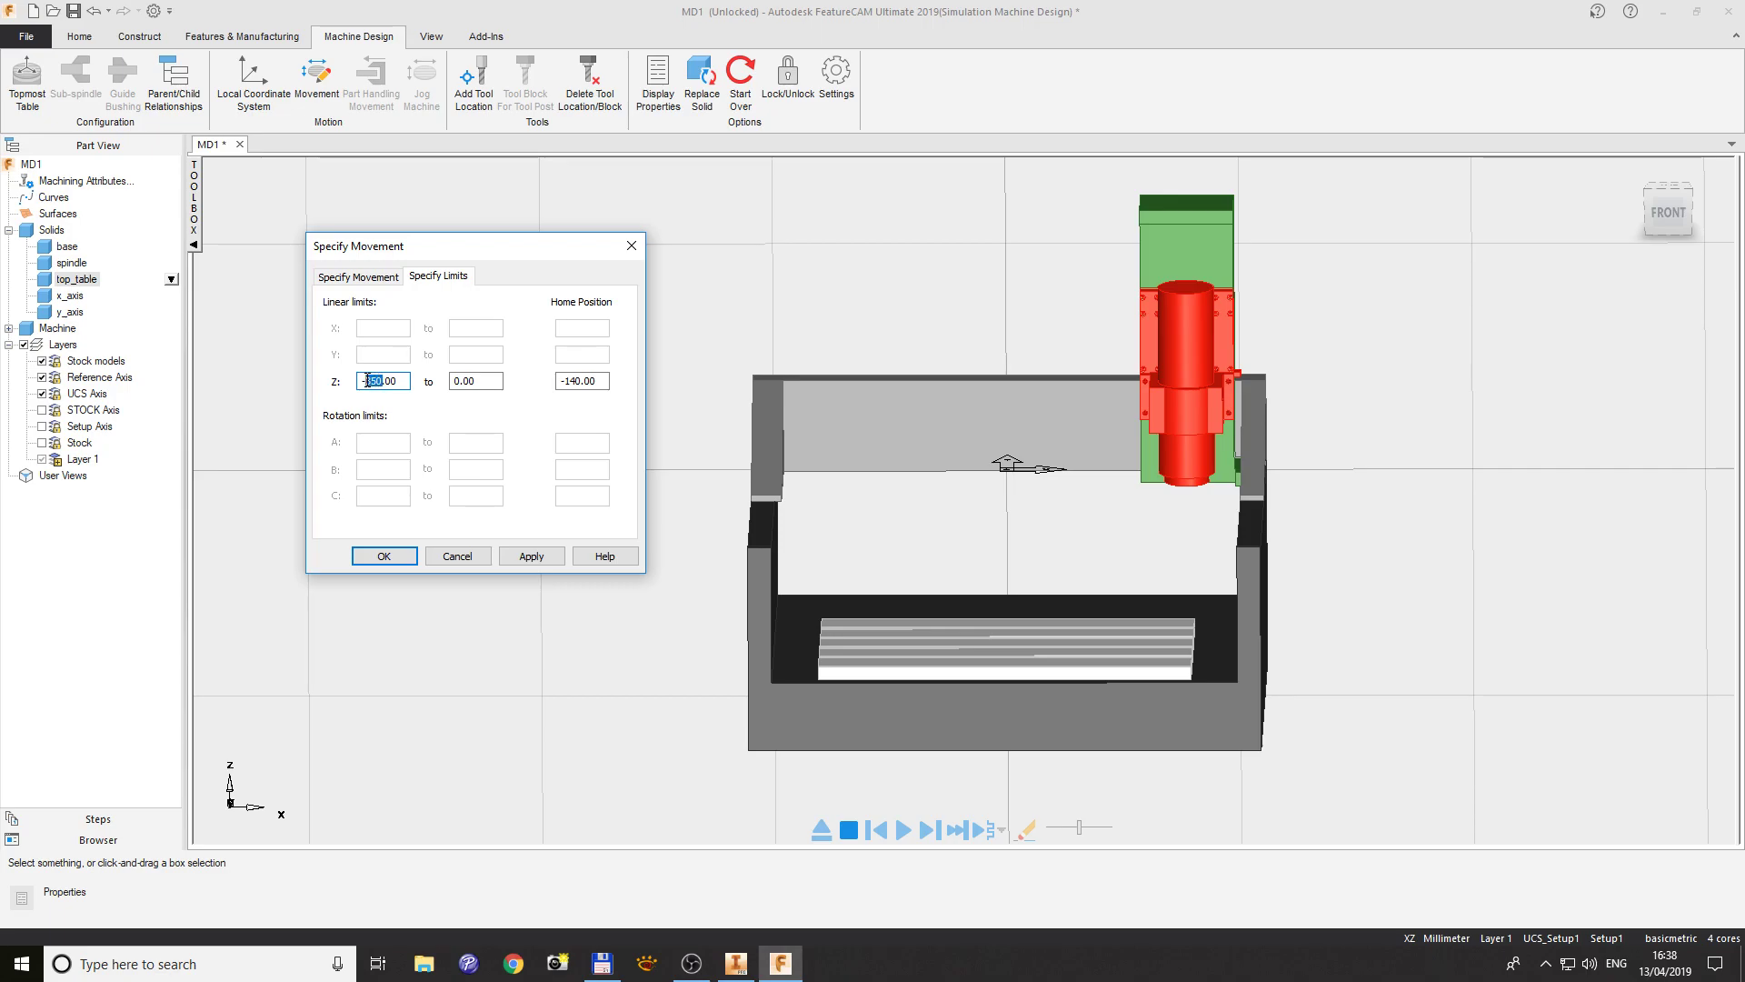
pyautogui.click(396, 382)
pyautogui.click(360, 277)
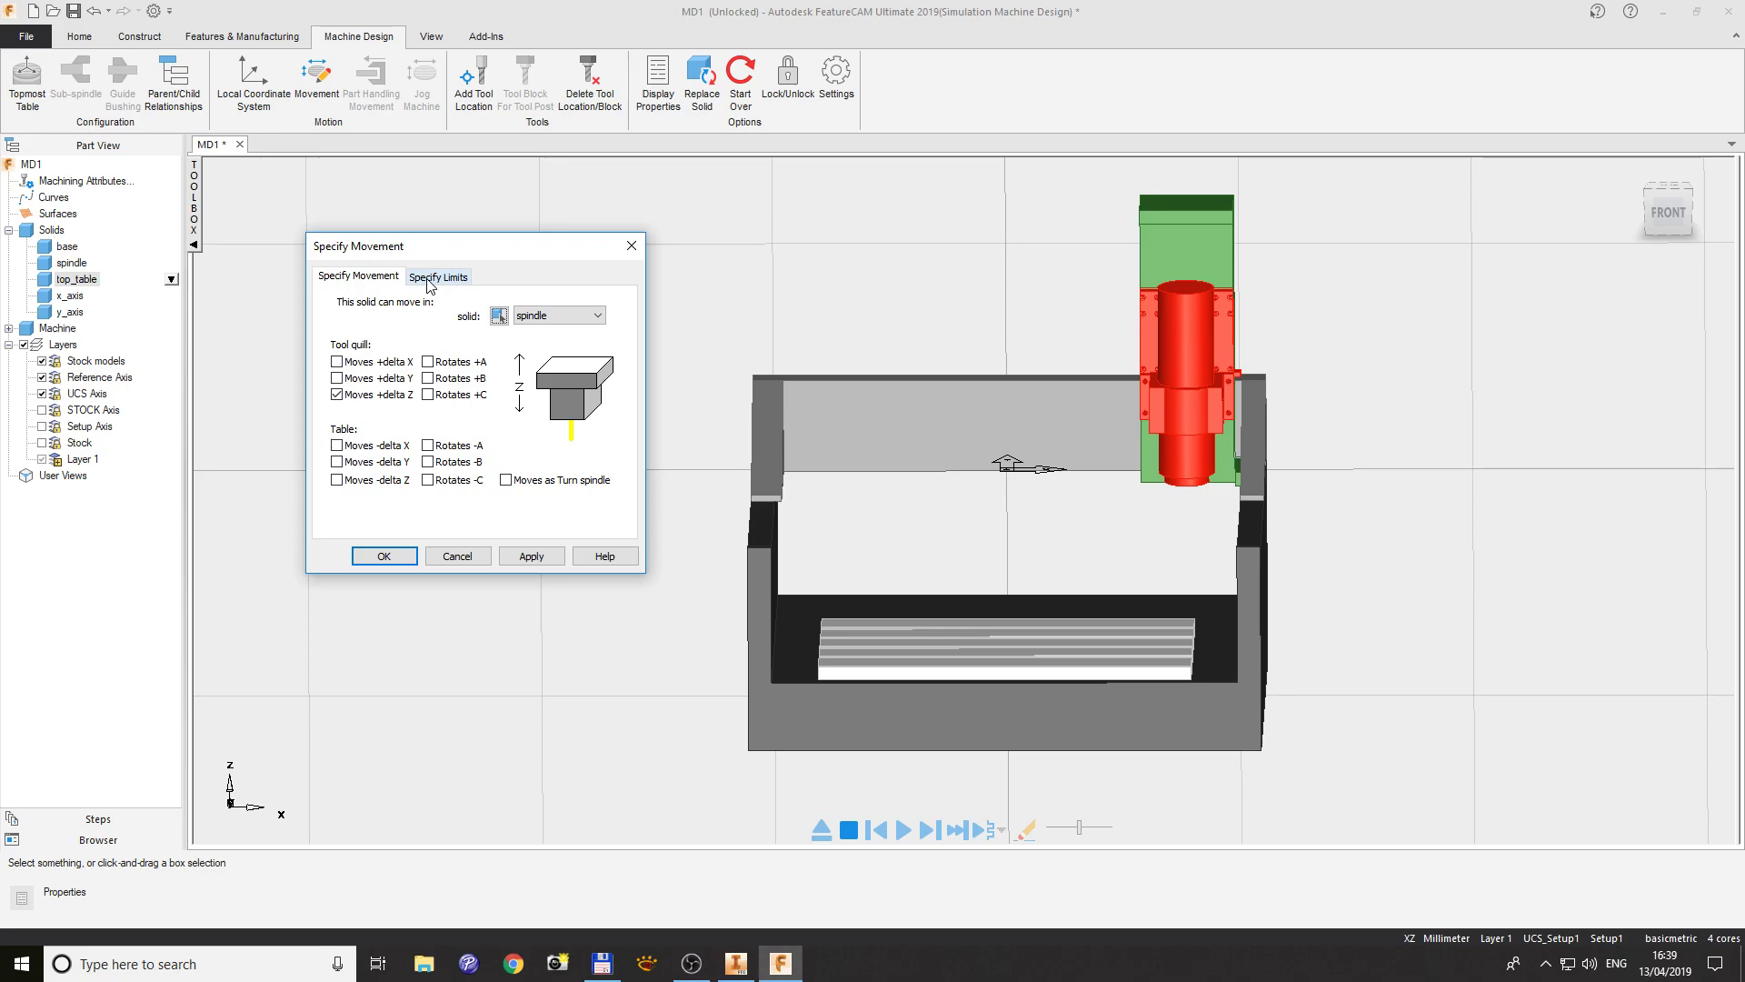
pyautogui.click(431, 277)
pyautogui.click(361, 277)
# - Set the x_axis solid's X limits from -768 to 0 with a home position of 0, and apply them
pyautogui.click(544, 316)
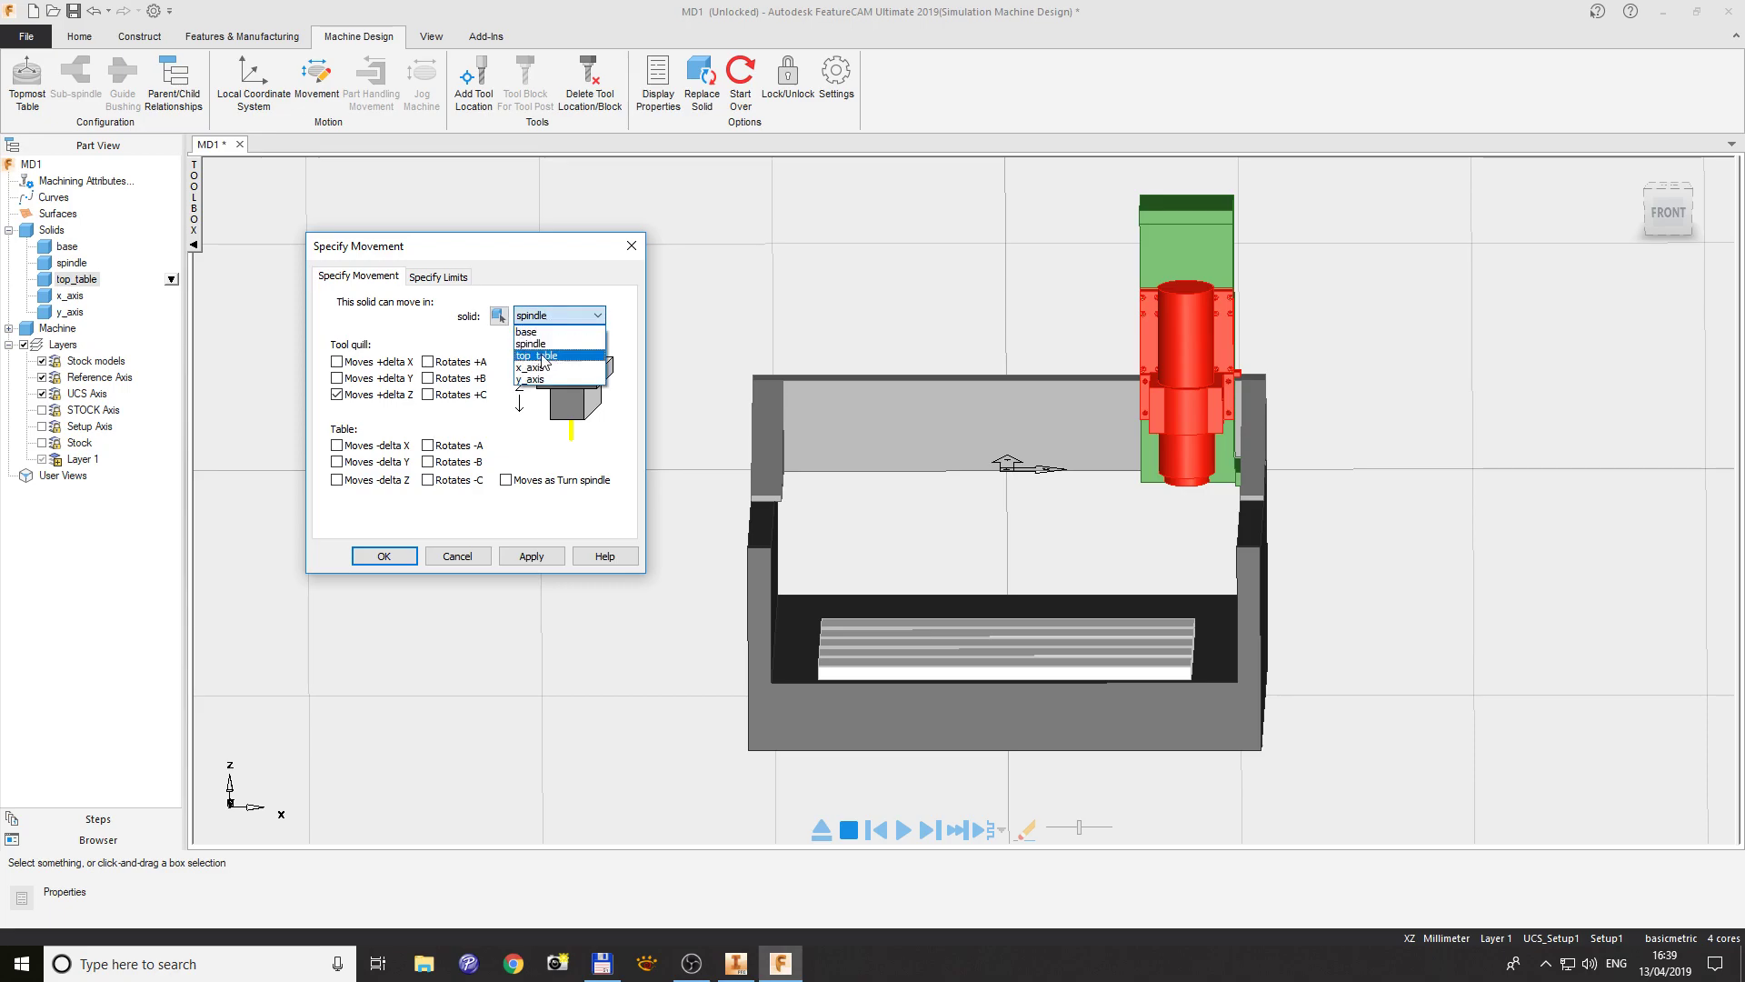
pyautogui.click(536, 368)
pyautogui.click(438, 277)
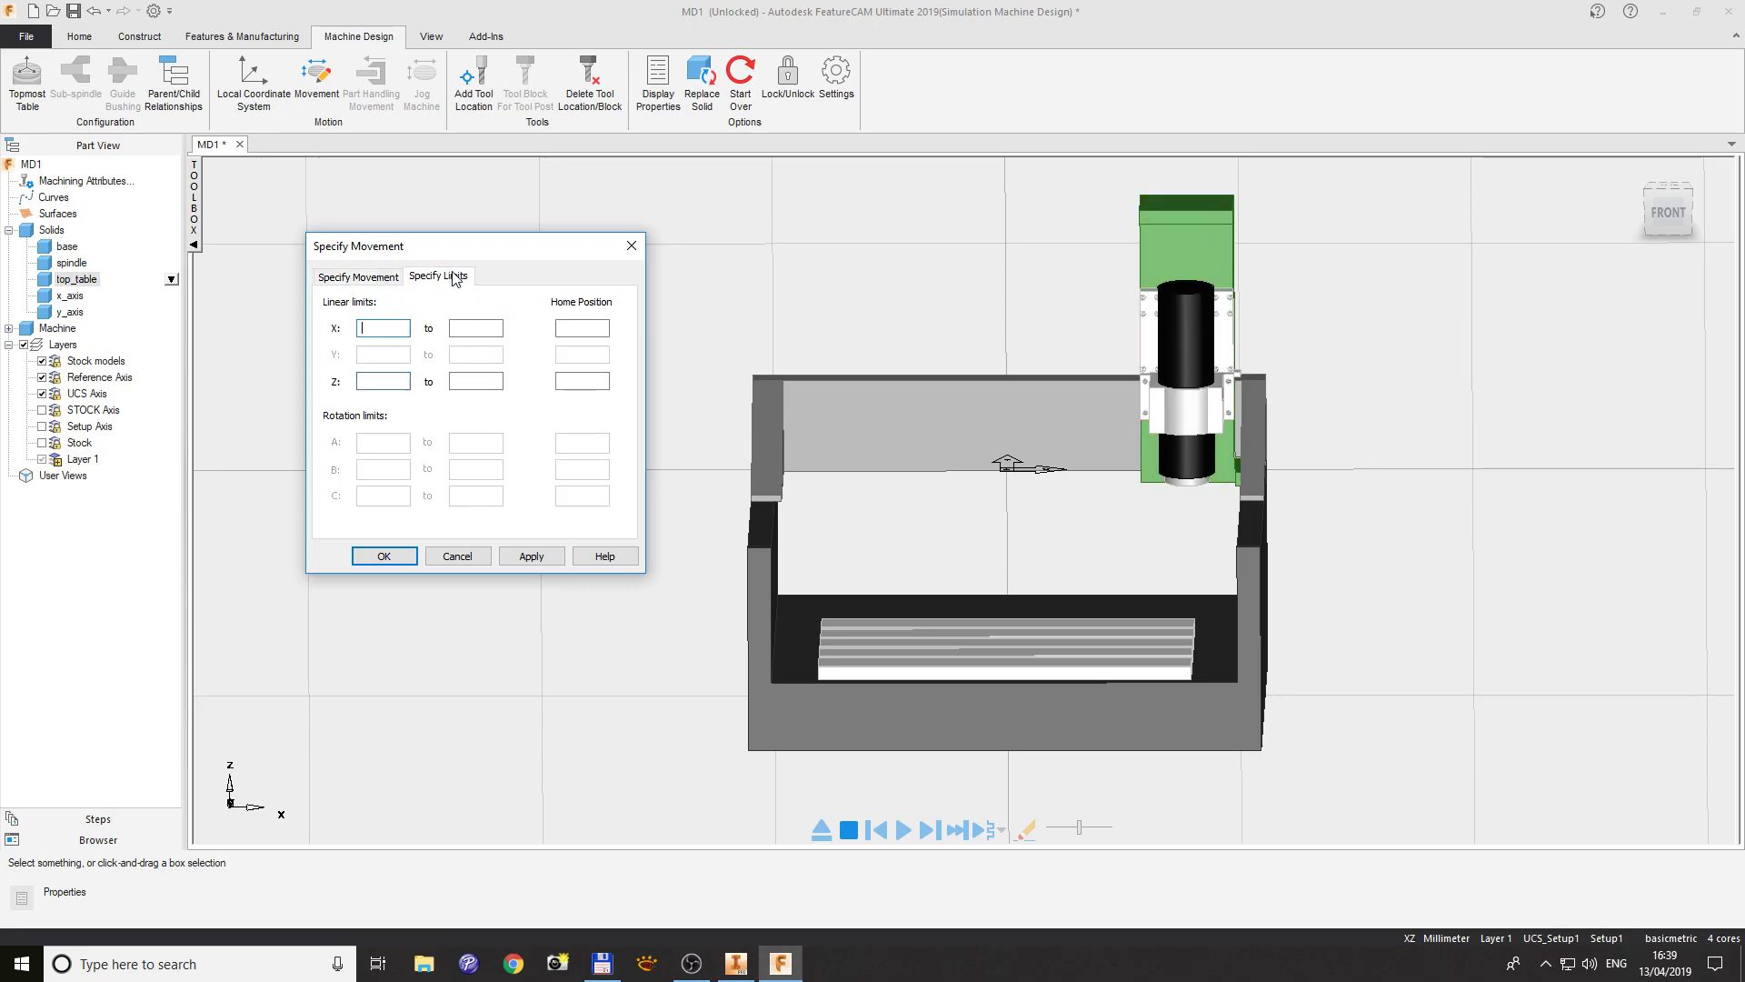
pyautogui.click(379, 329)
pyautogui.write('-768')
pyautogui.press('Tab')
pyautogui.write('0')
pyautogui.click(532, 556)
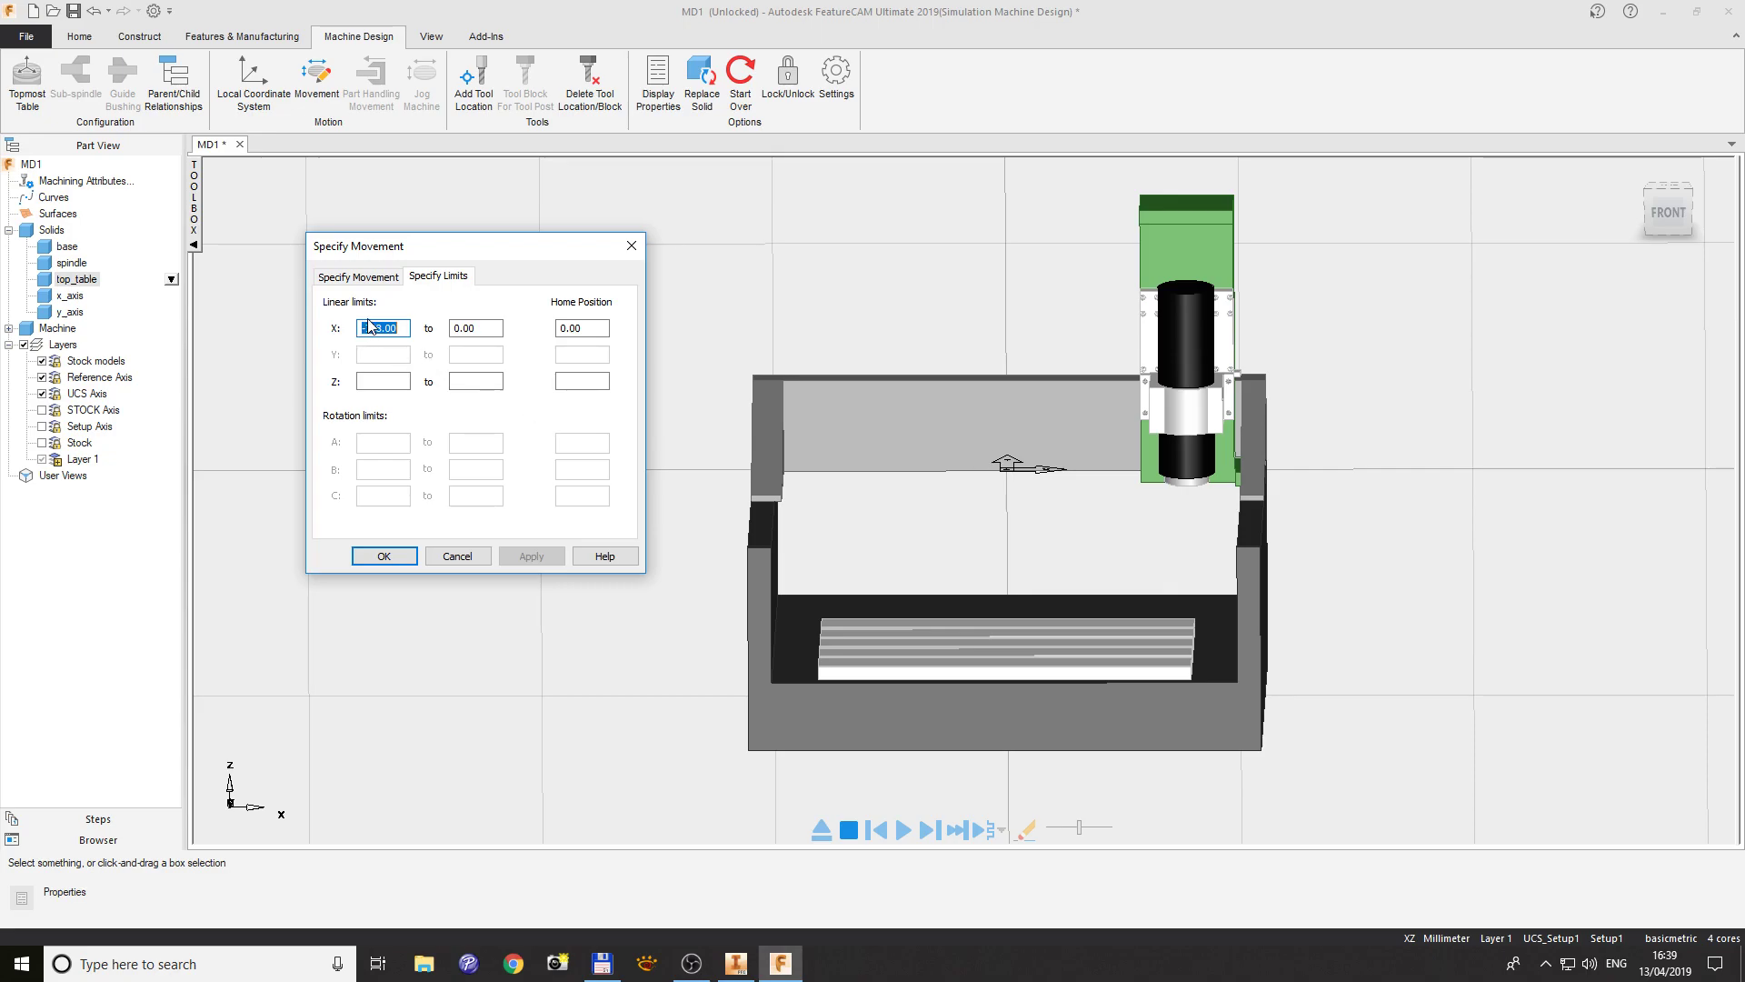
# - Set the y_axis solid's Y limits from -430 to 0 with a home position of -5, and accept the movement settings
pyautogui.click(334, 279)
pyautogui.click(550, 317)
pyautogui.click(538, 384)
pyautogui.click(555, 315)
pyautogui.click(441, 277)
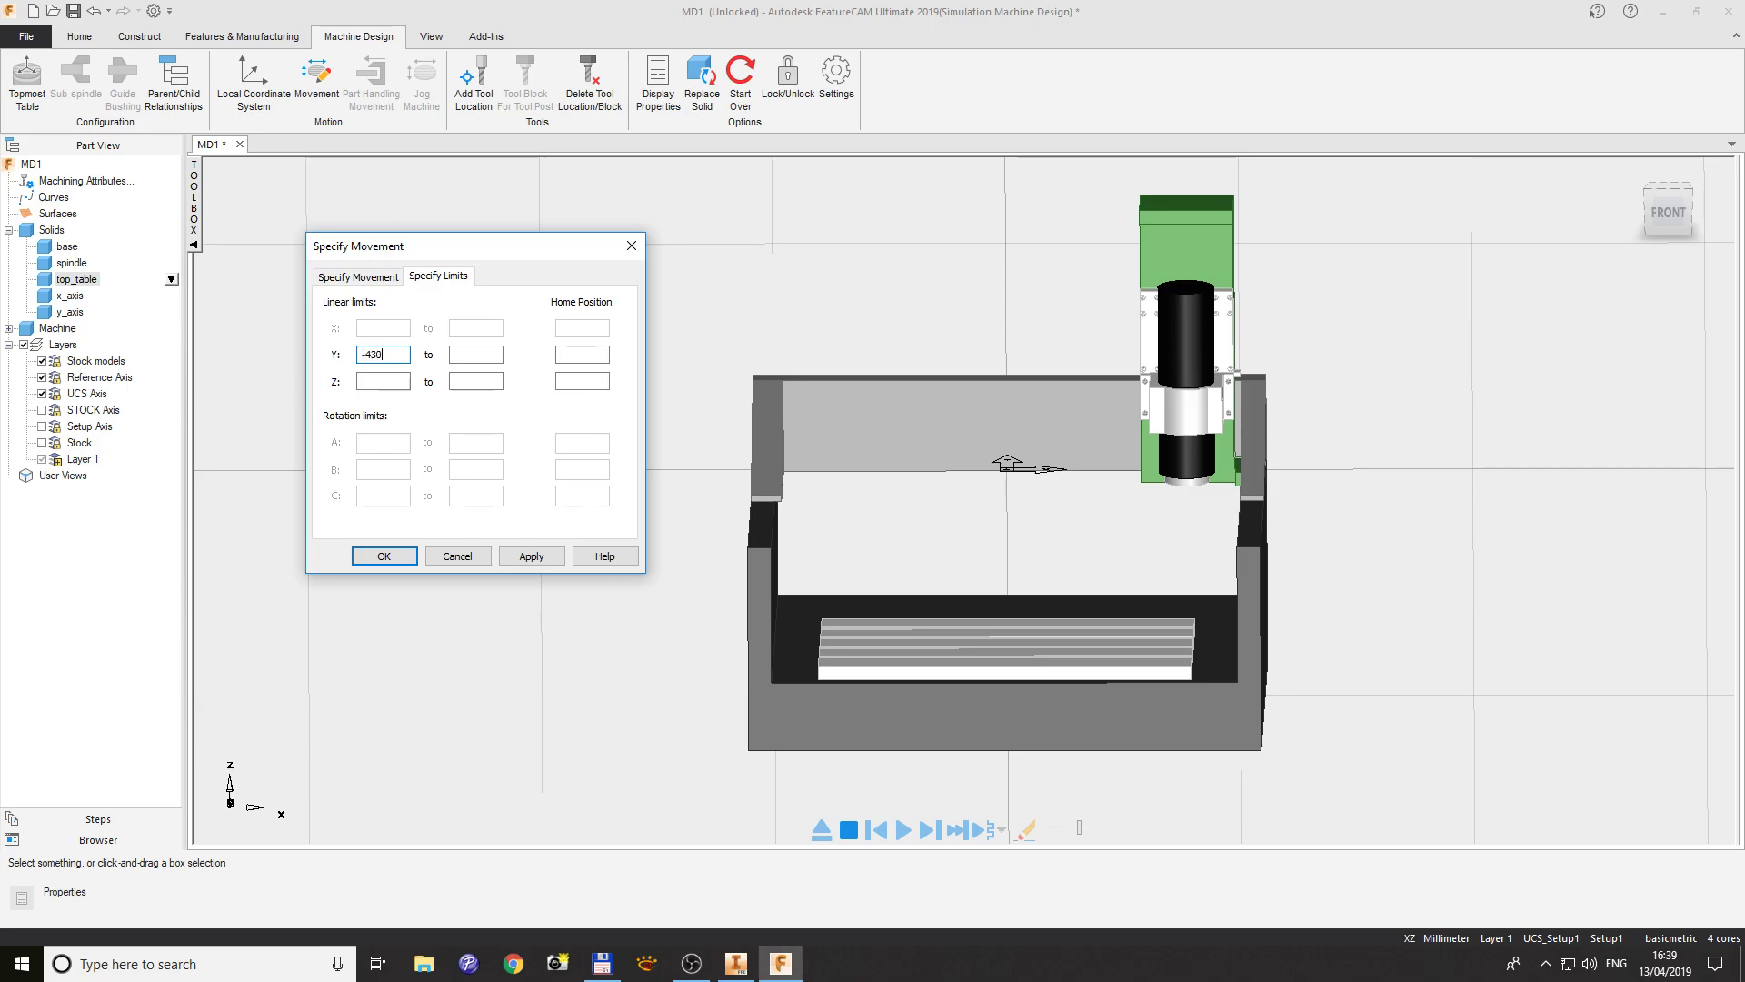
pyautogui.press('Tab')
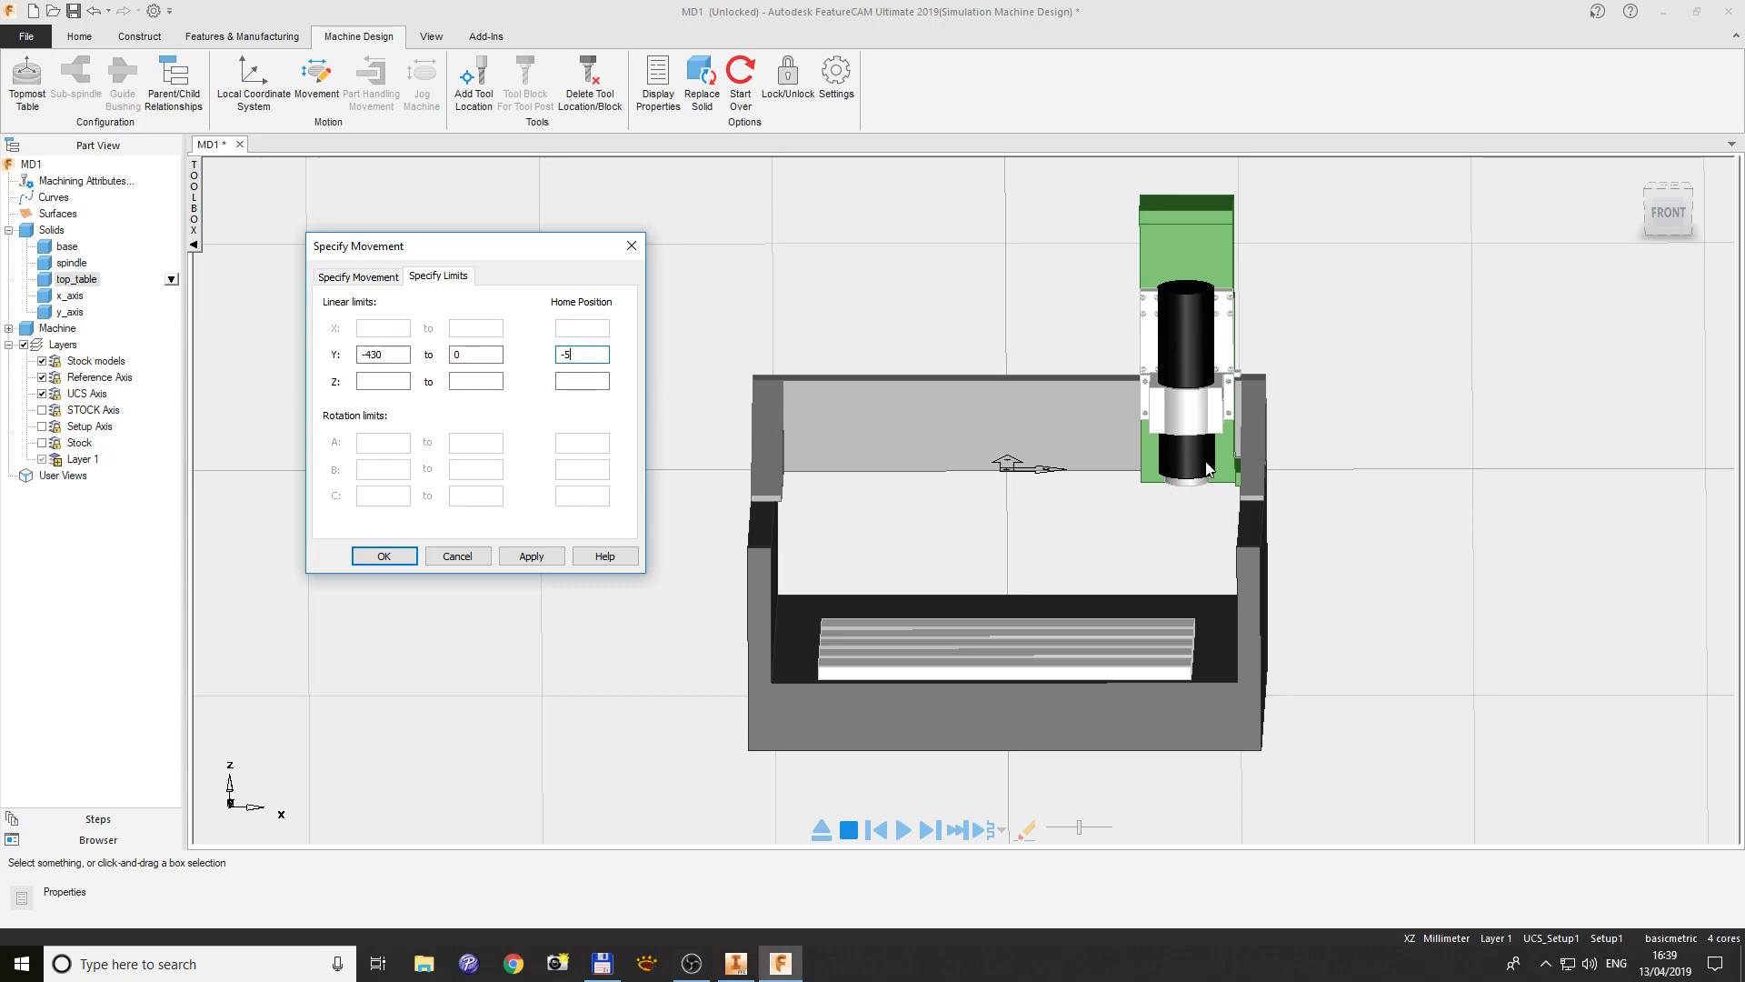
pyautogui.click(527, 554)
pyautogui.click(380, 557)
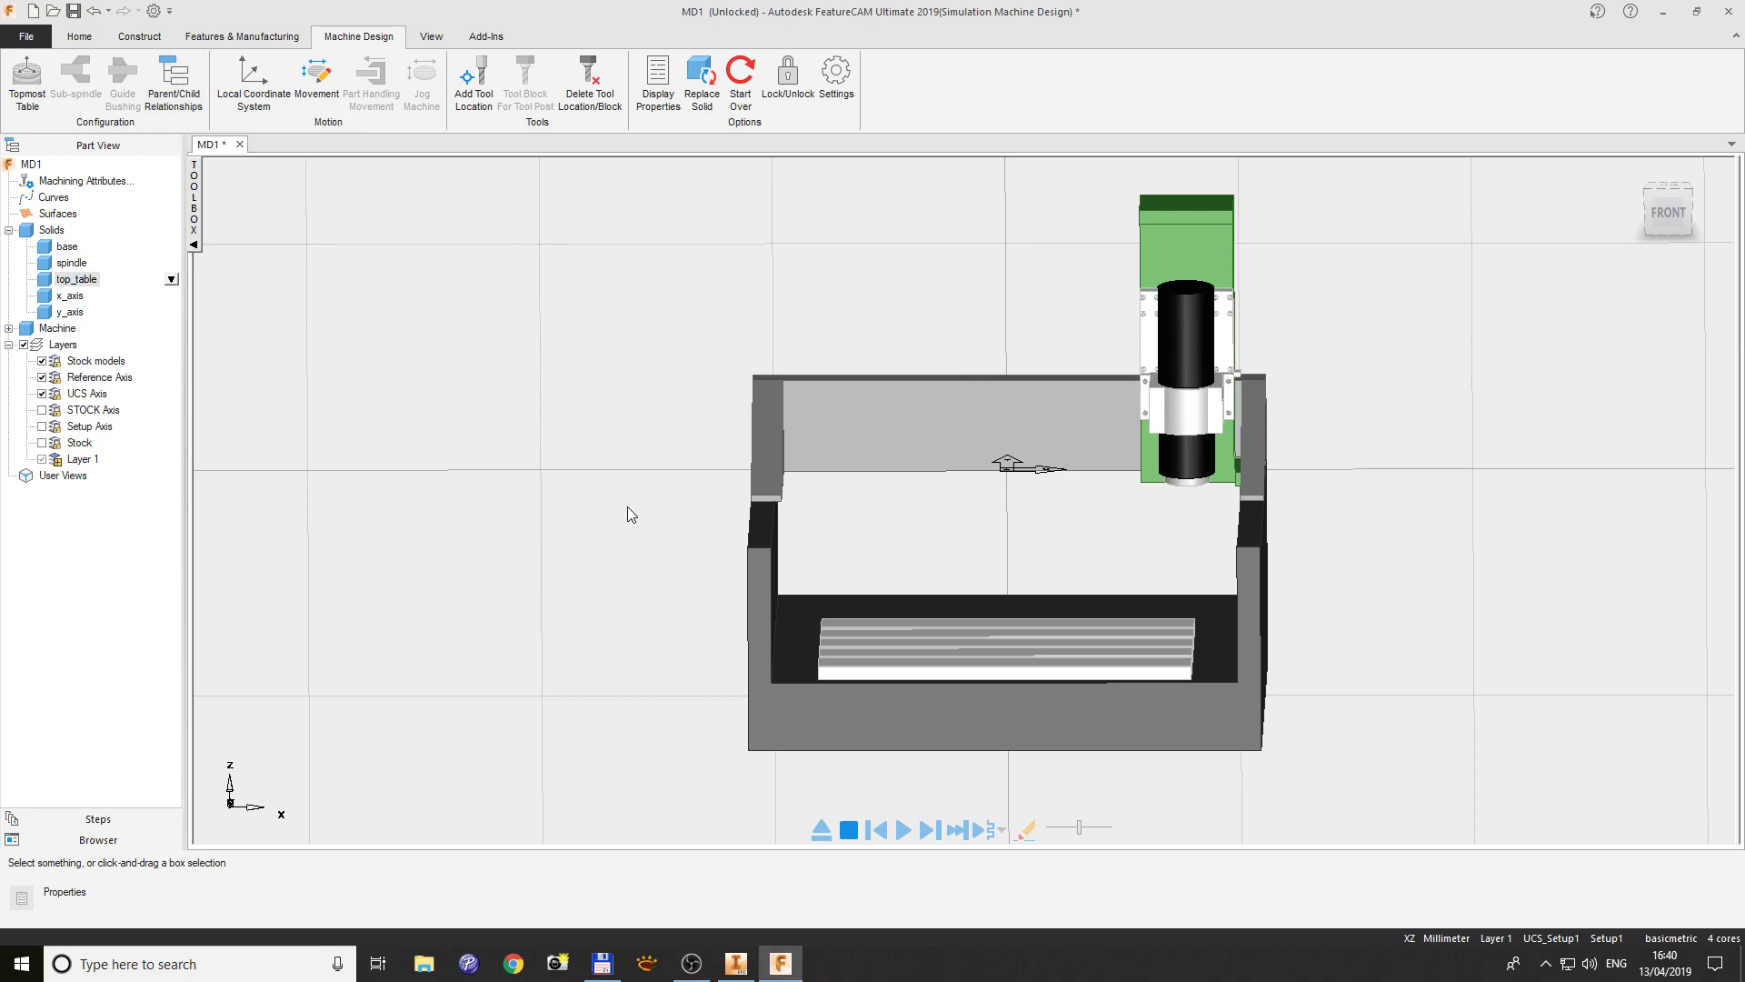
# - Define a parent/child relationship that makes top_table a child of machine, and check it in the machine tree
pyautogui.moveTo(627, 510)
pyautogui.mouseDown(button='middle')
pyautogui.moveTo(612, 503)
pyautogui.moveTo(690, 503)
pyautogui.moveTo(581, 519)
pyautogui.moveTo(619, 518)
pyautogui.moveTo(611, 531)
pyautogui.mouseUp(button='middle')
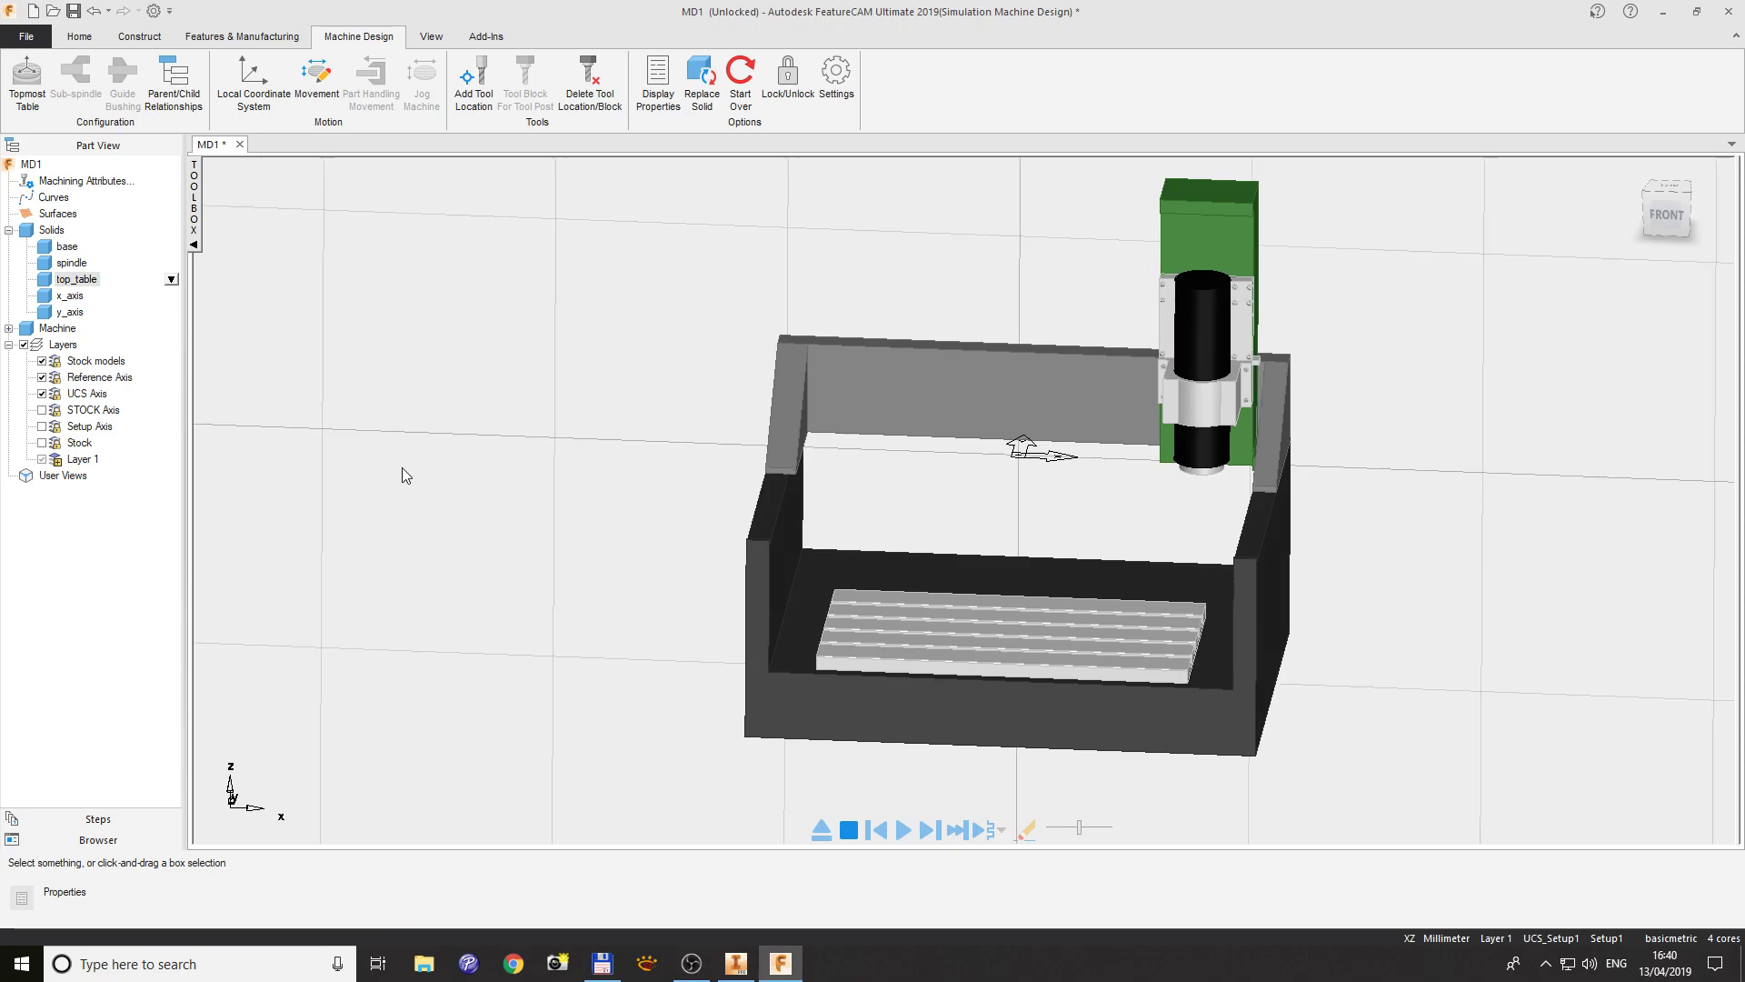
pyautogui.click(92, 557)
pyautogui.click(8, 329)
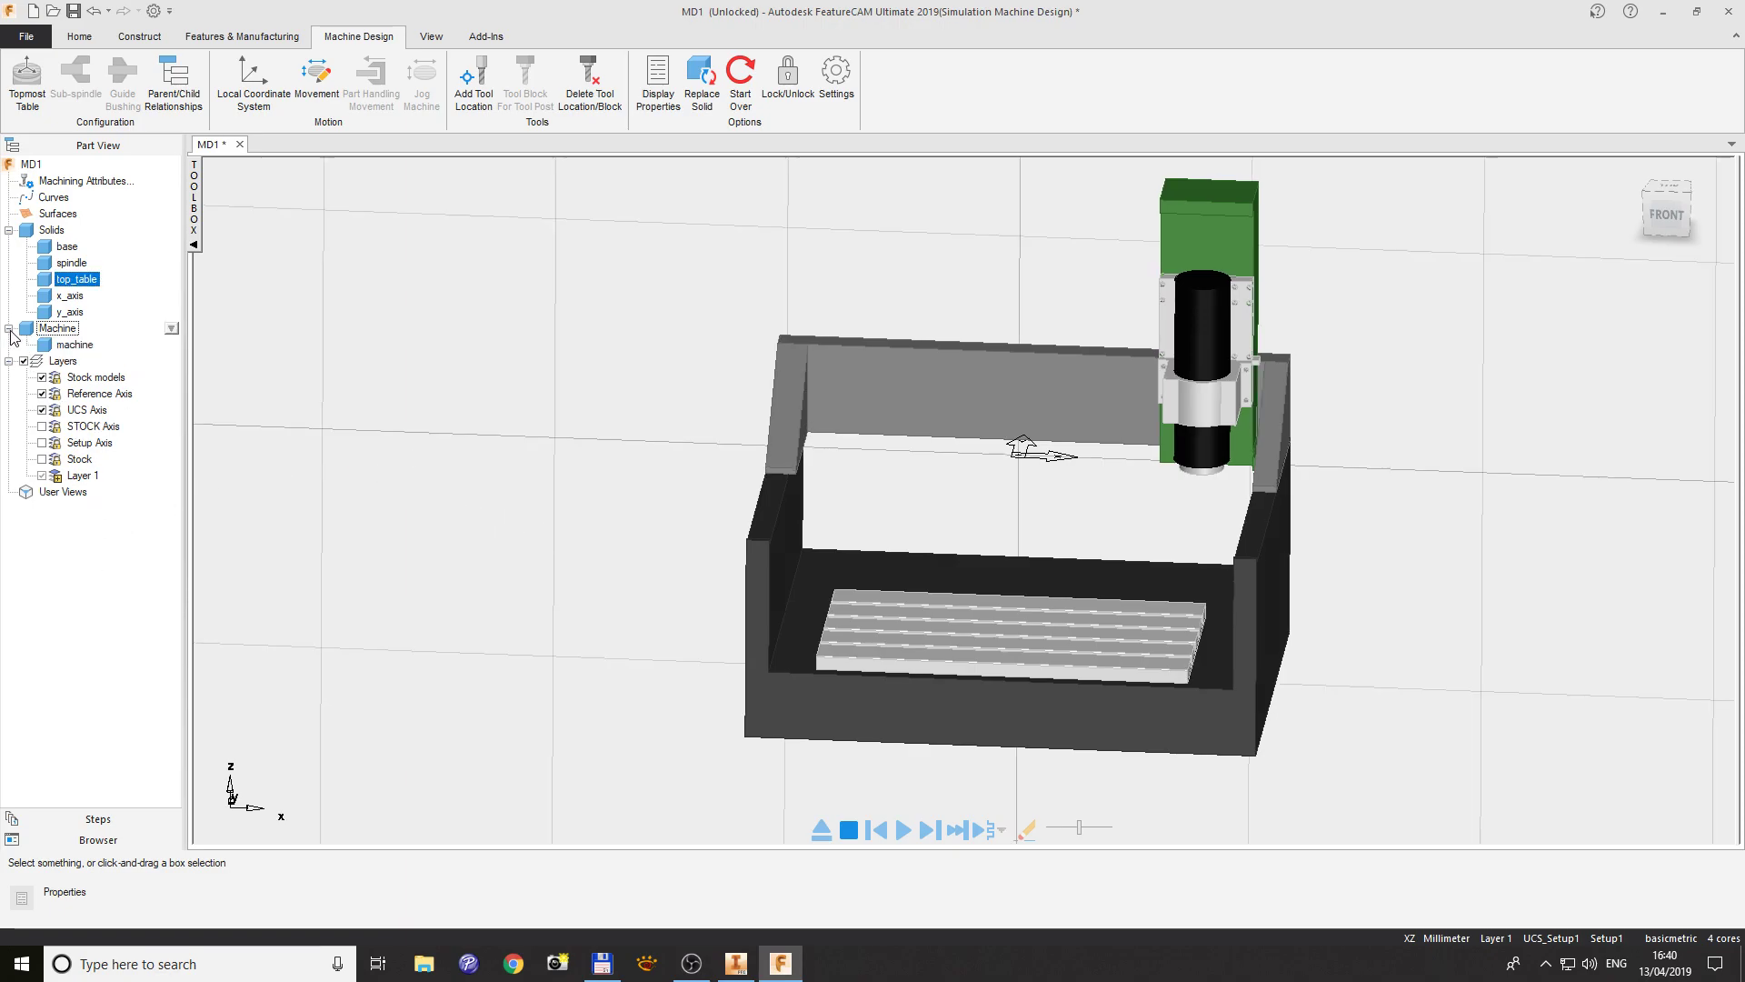
pyautogui.click(72, 344)
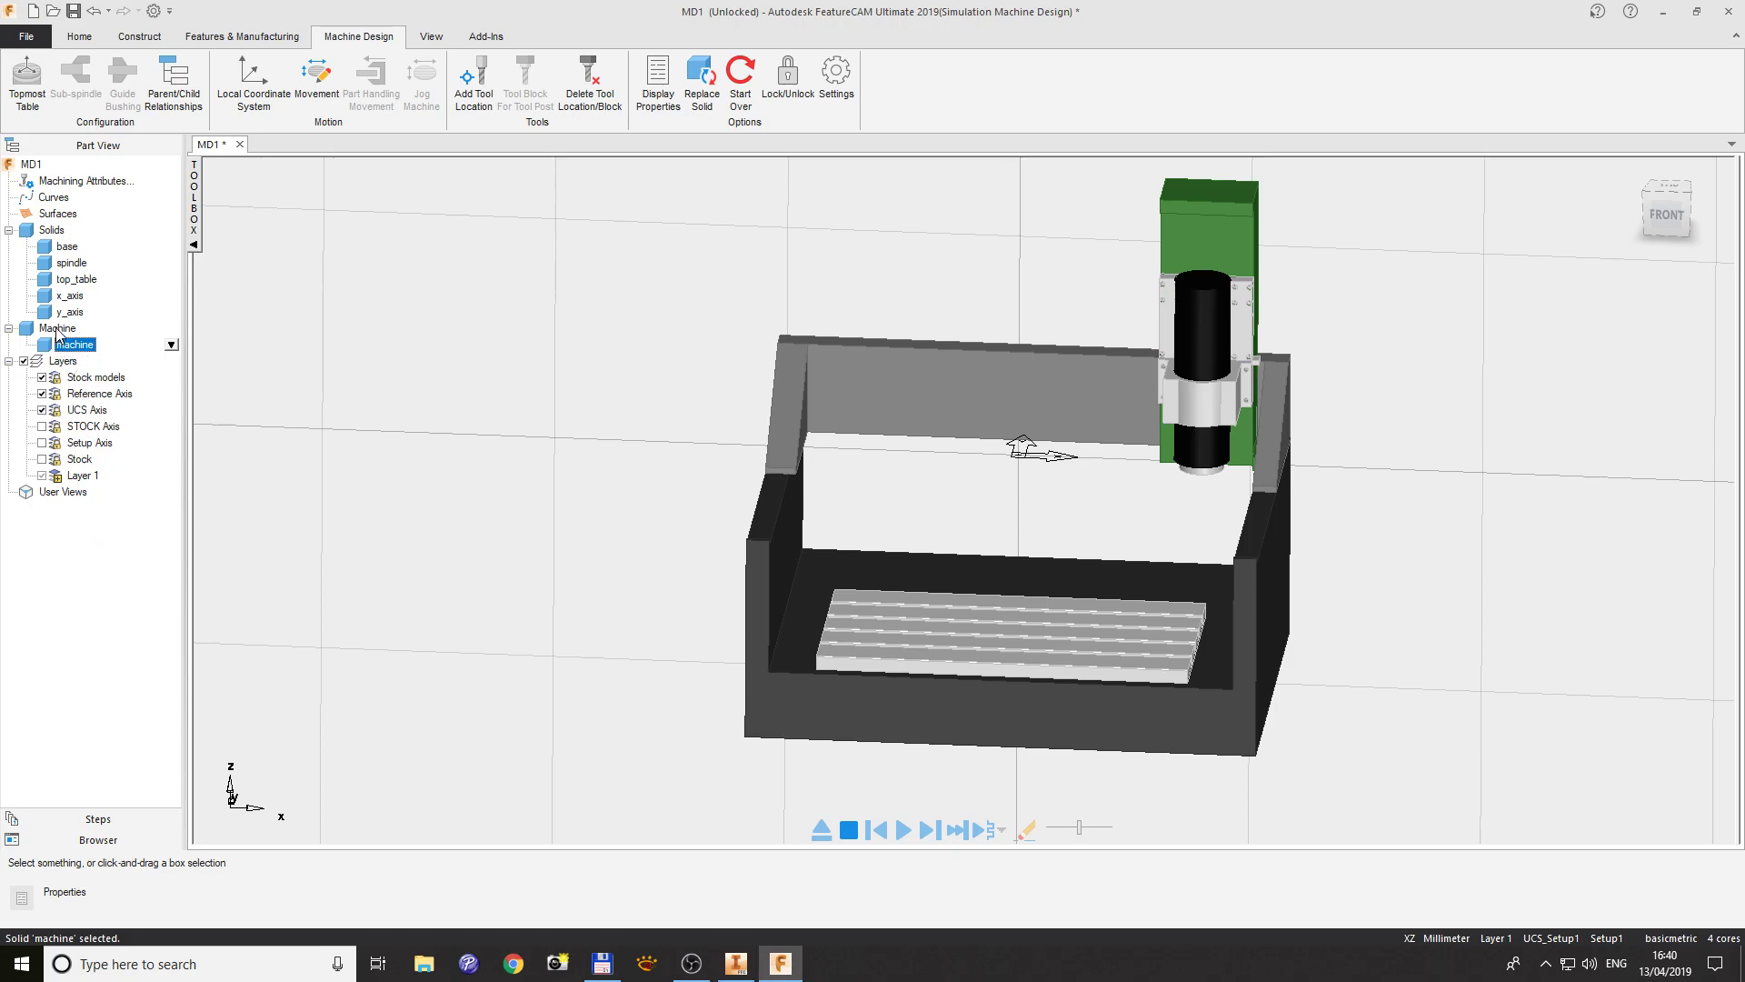
pyautogui.click(174, 82)
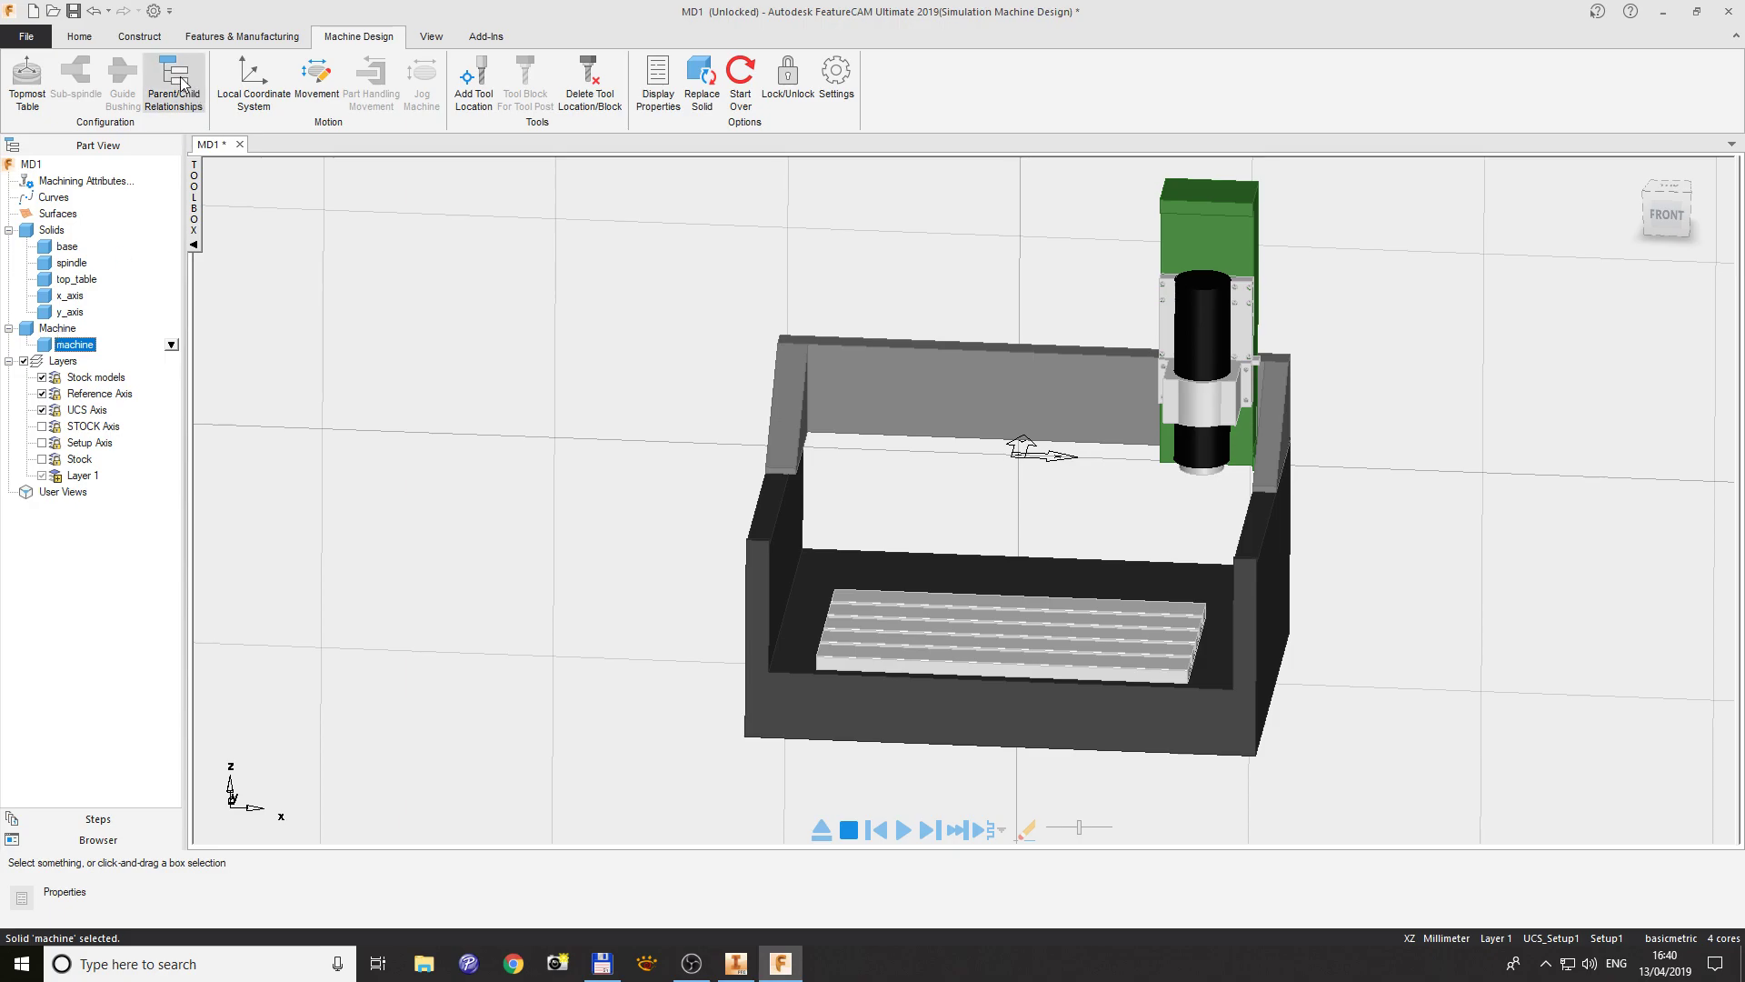
pyautogui.moveTo(443, 248); pyautogui.dragTo(488, 262)
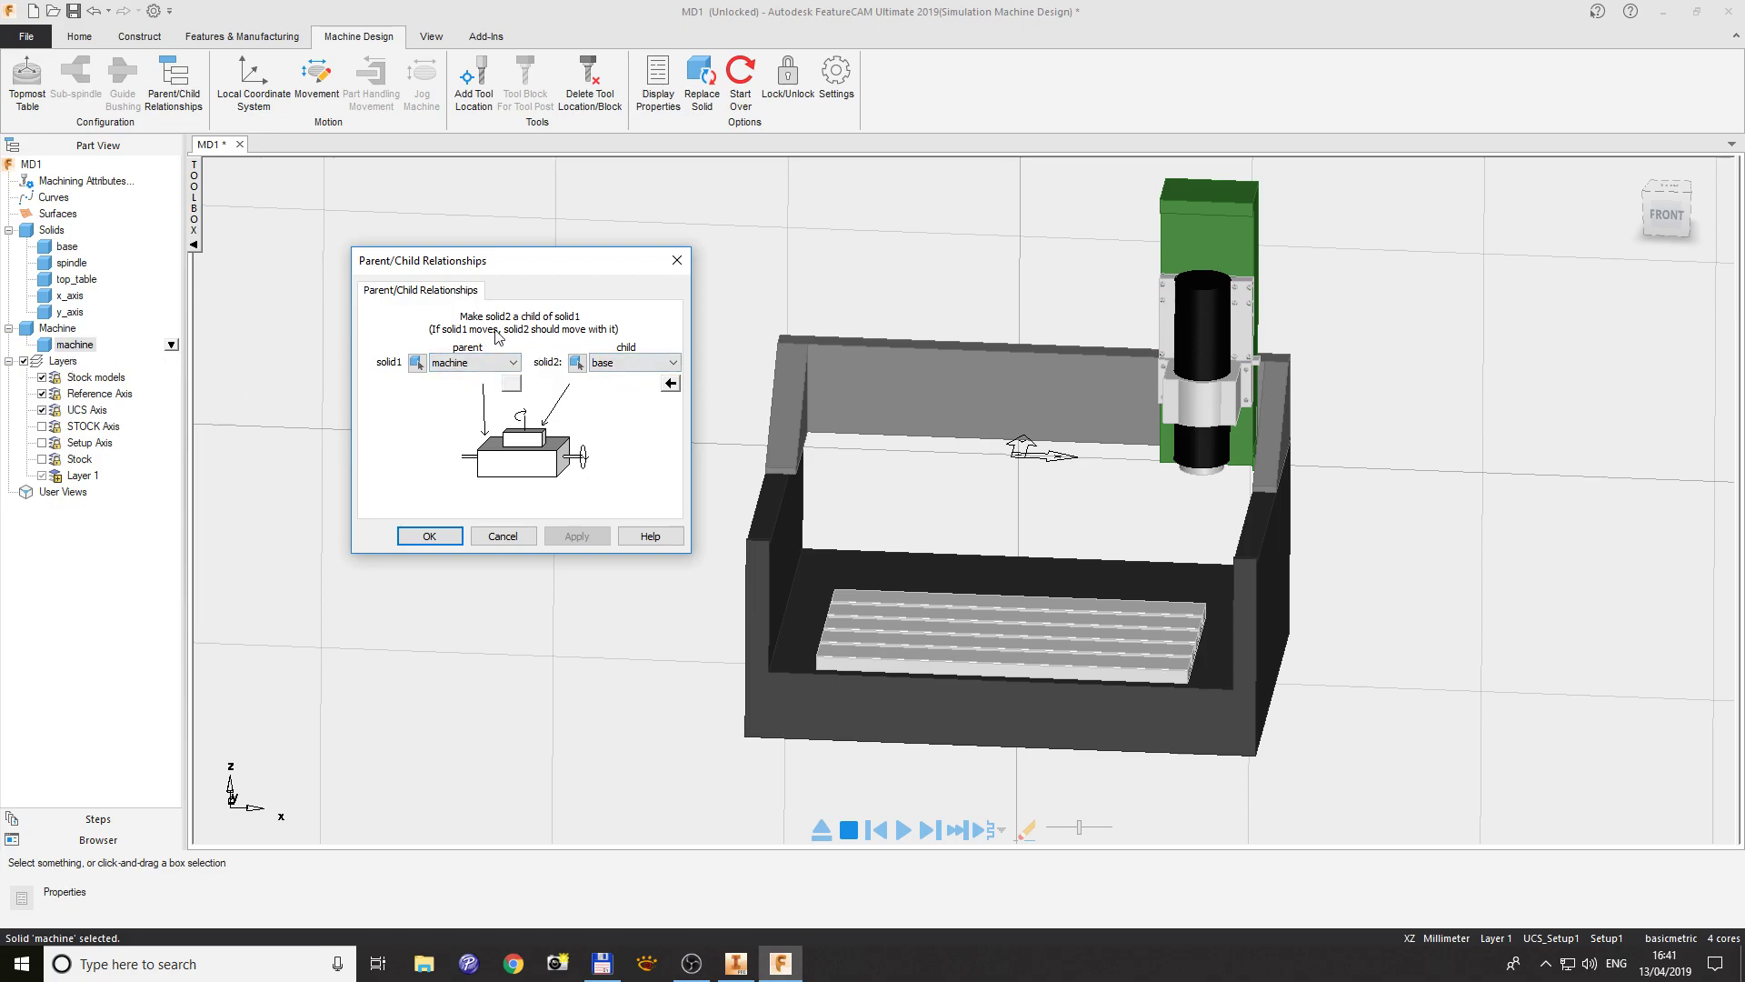
pyautogui.click(623, 362)
pyautogui.click(618, 401)
pyautogui.click(578, 536)
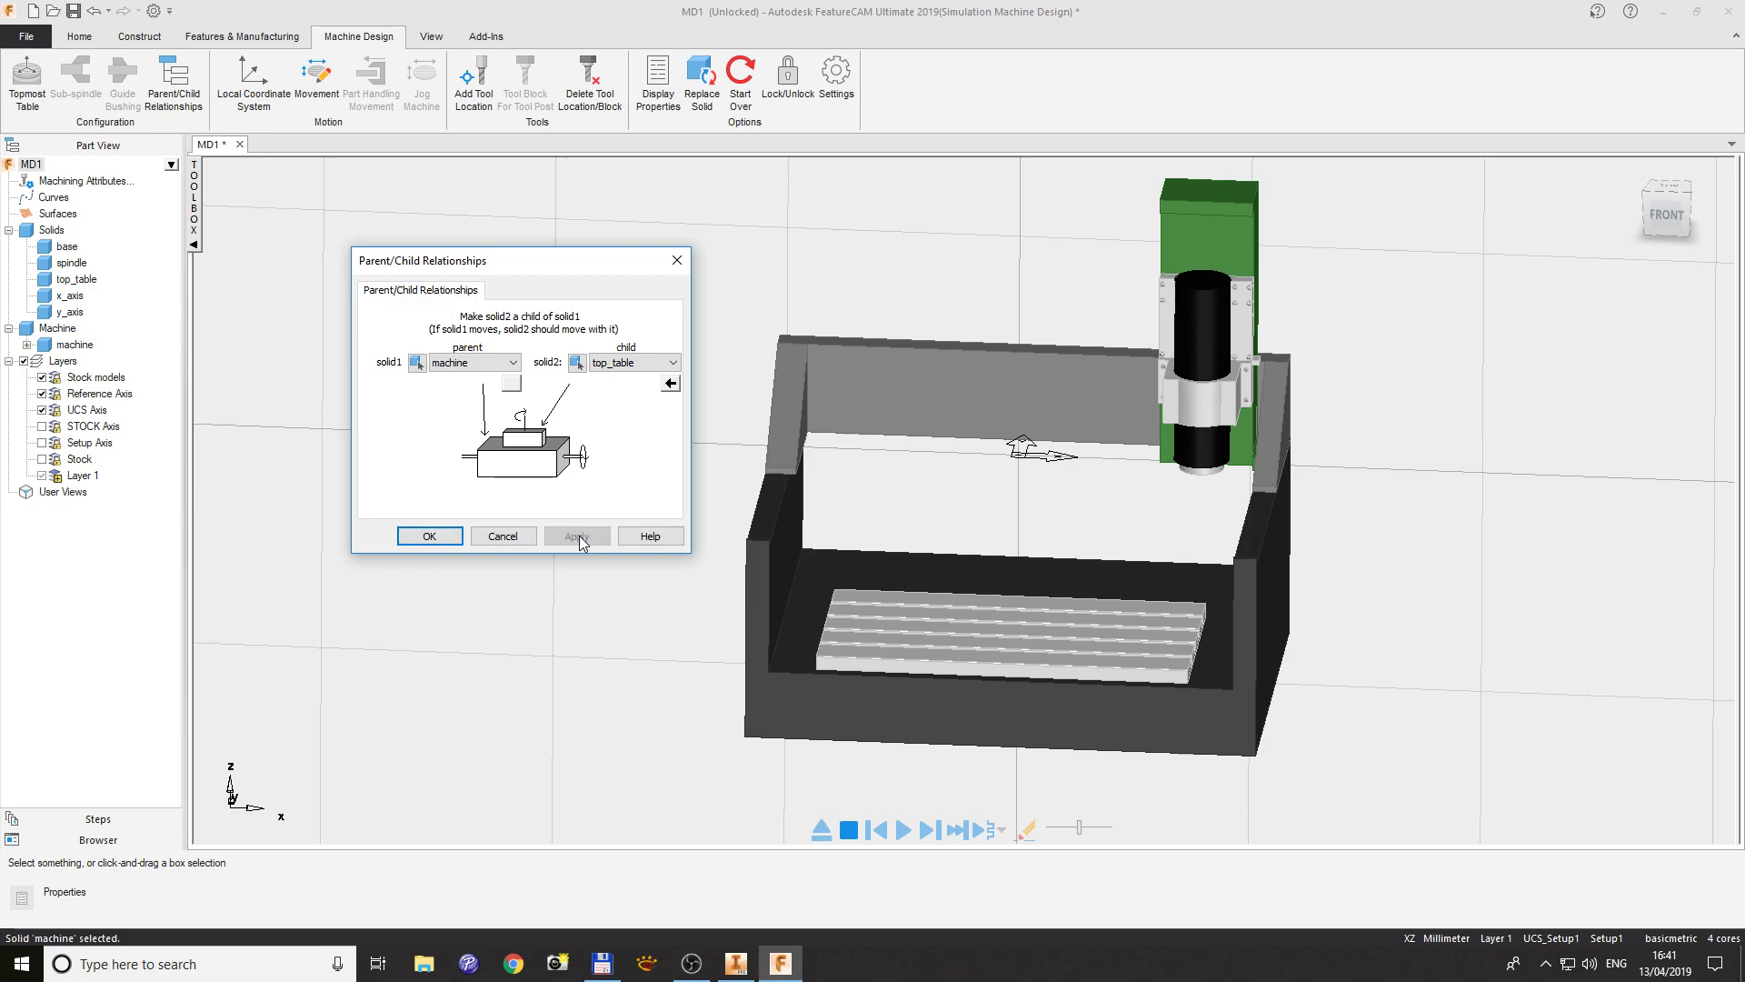
pyautogui.click(26, 345)
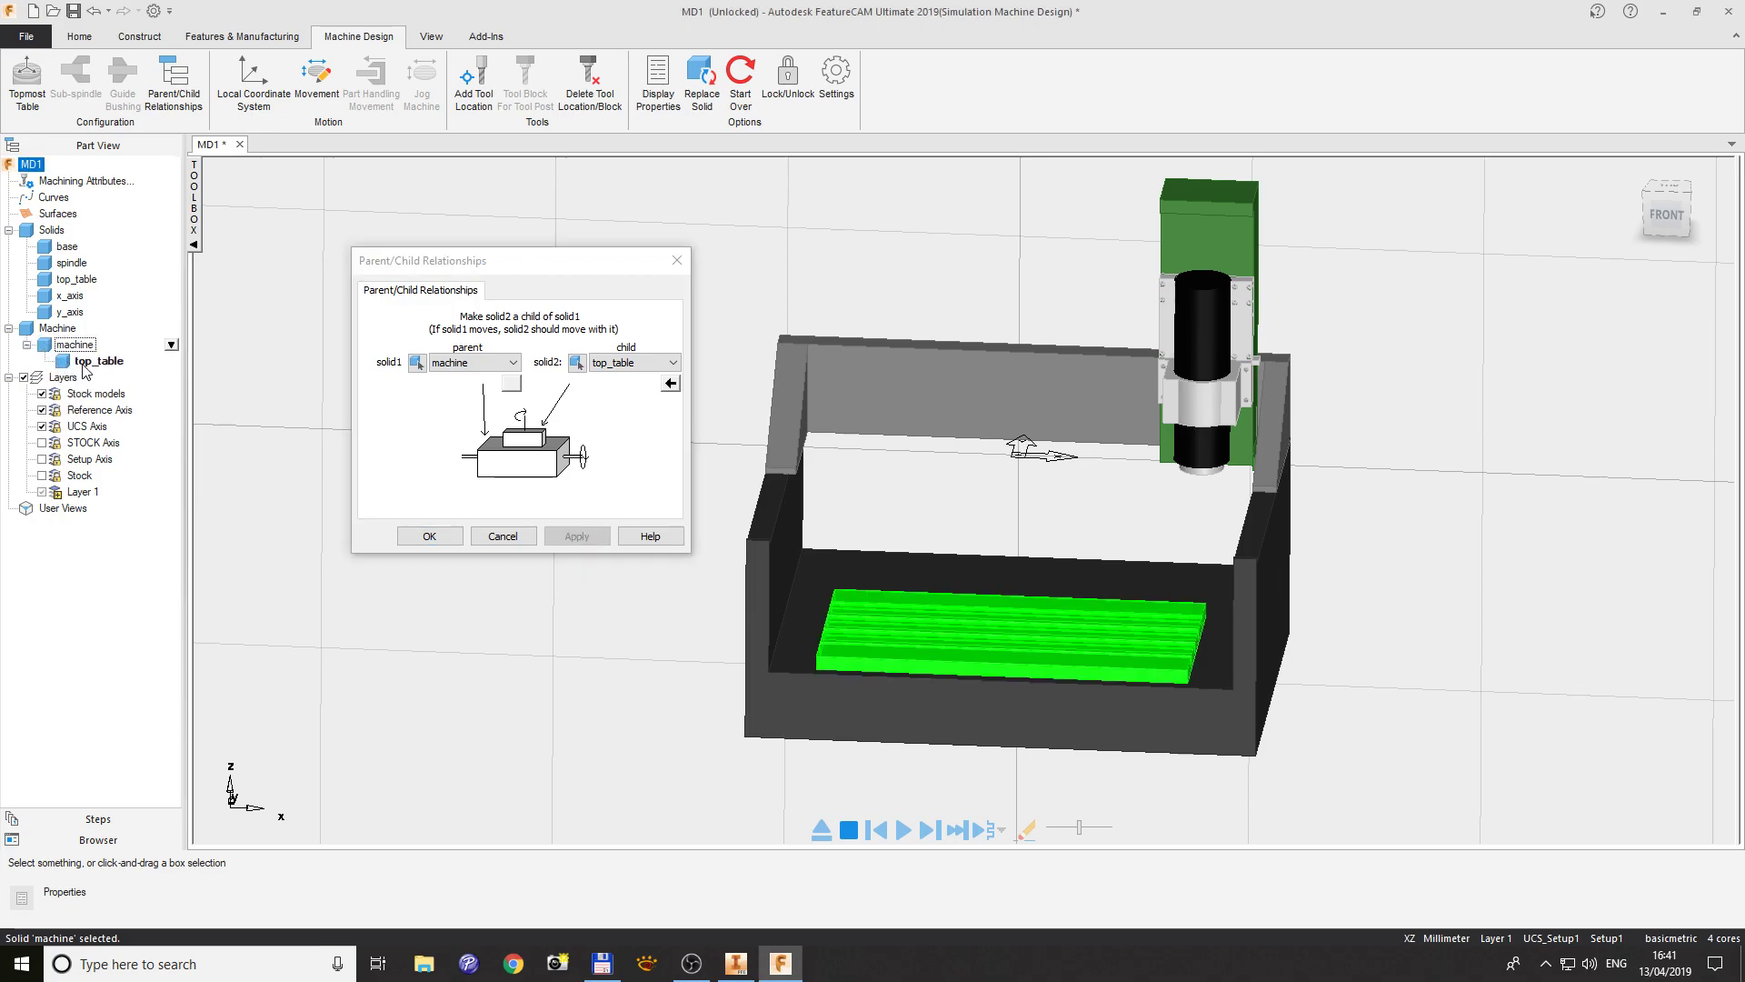
pyautogui.click(643, 447)
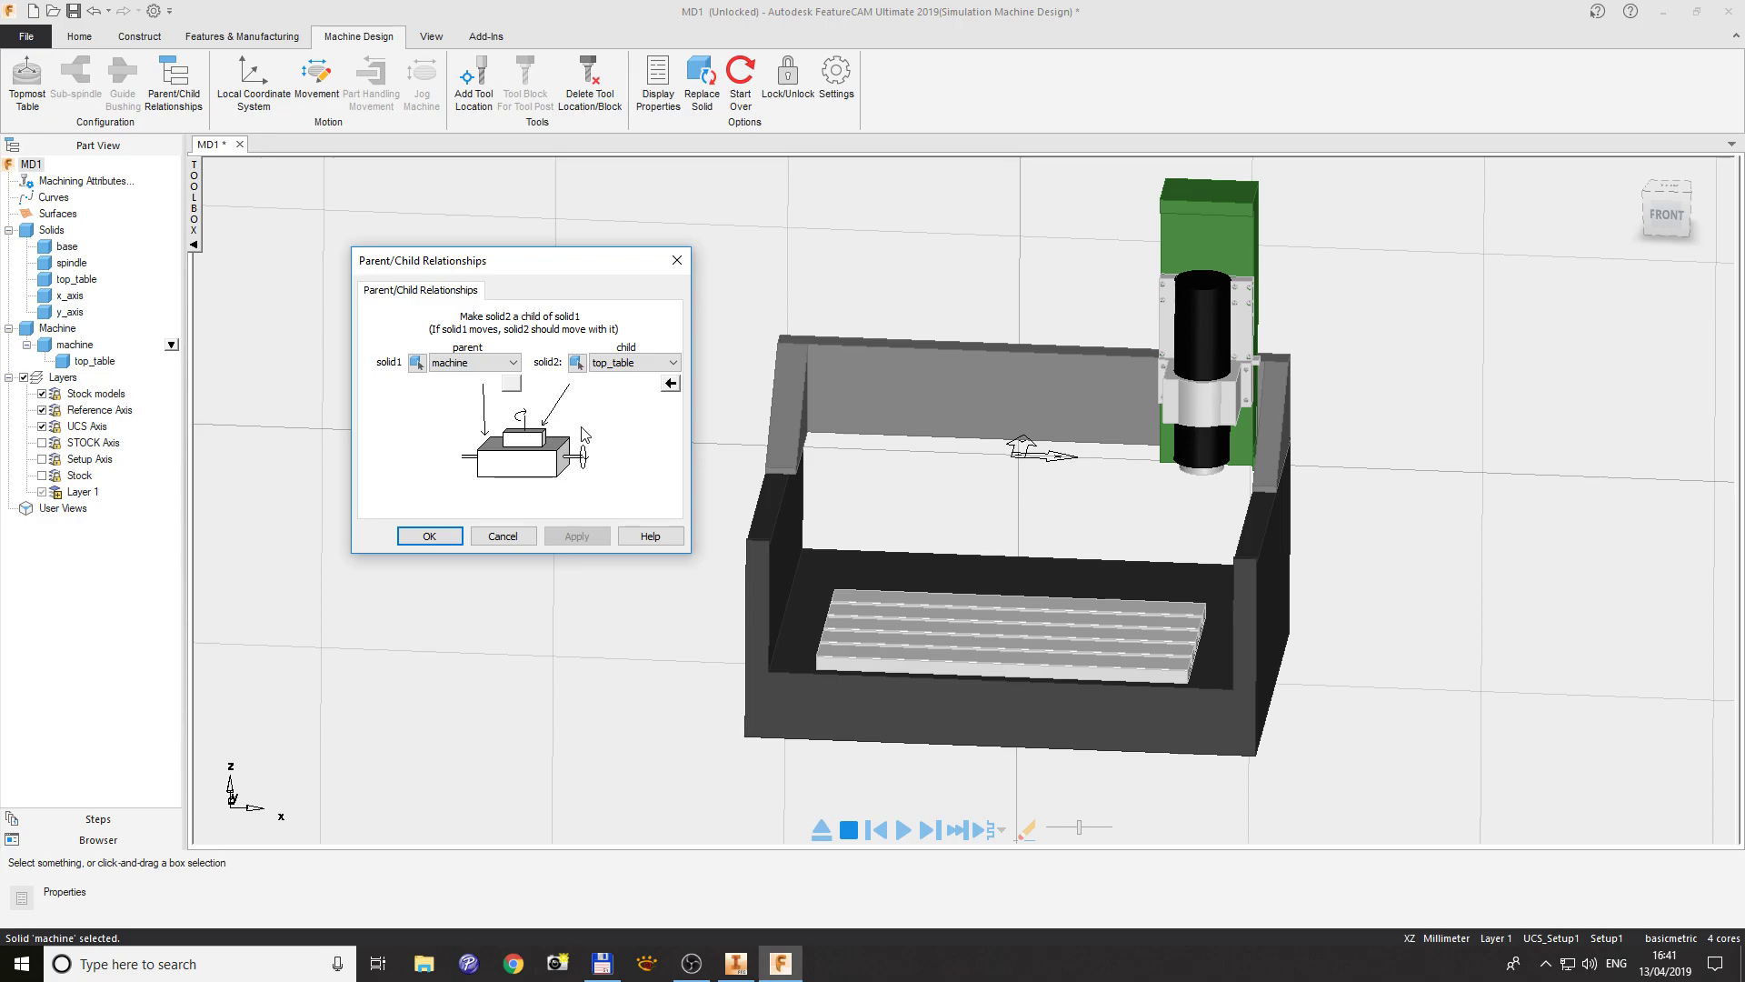
# - Make the base solid a child of machine and apply the relationship
pyautogui.click(602, 363)
pyautogui.click(607, 385)
pyautogui.click(576, 537)
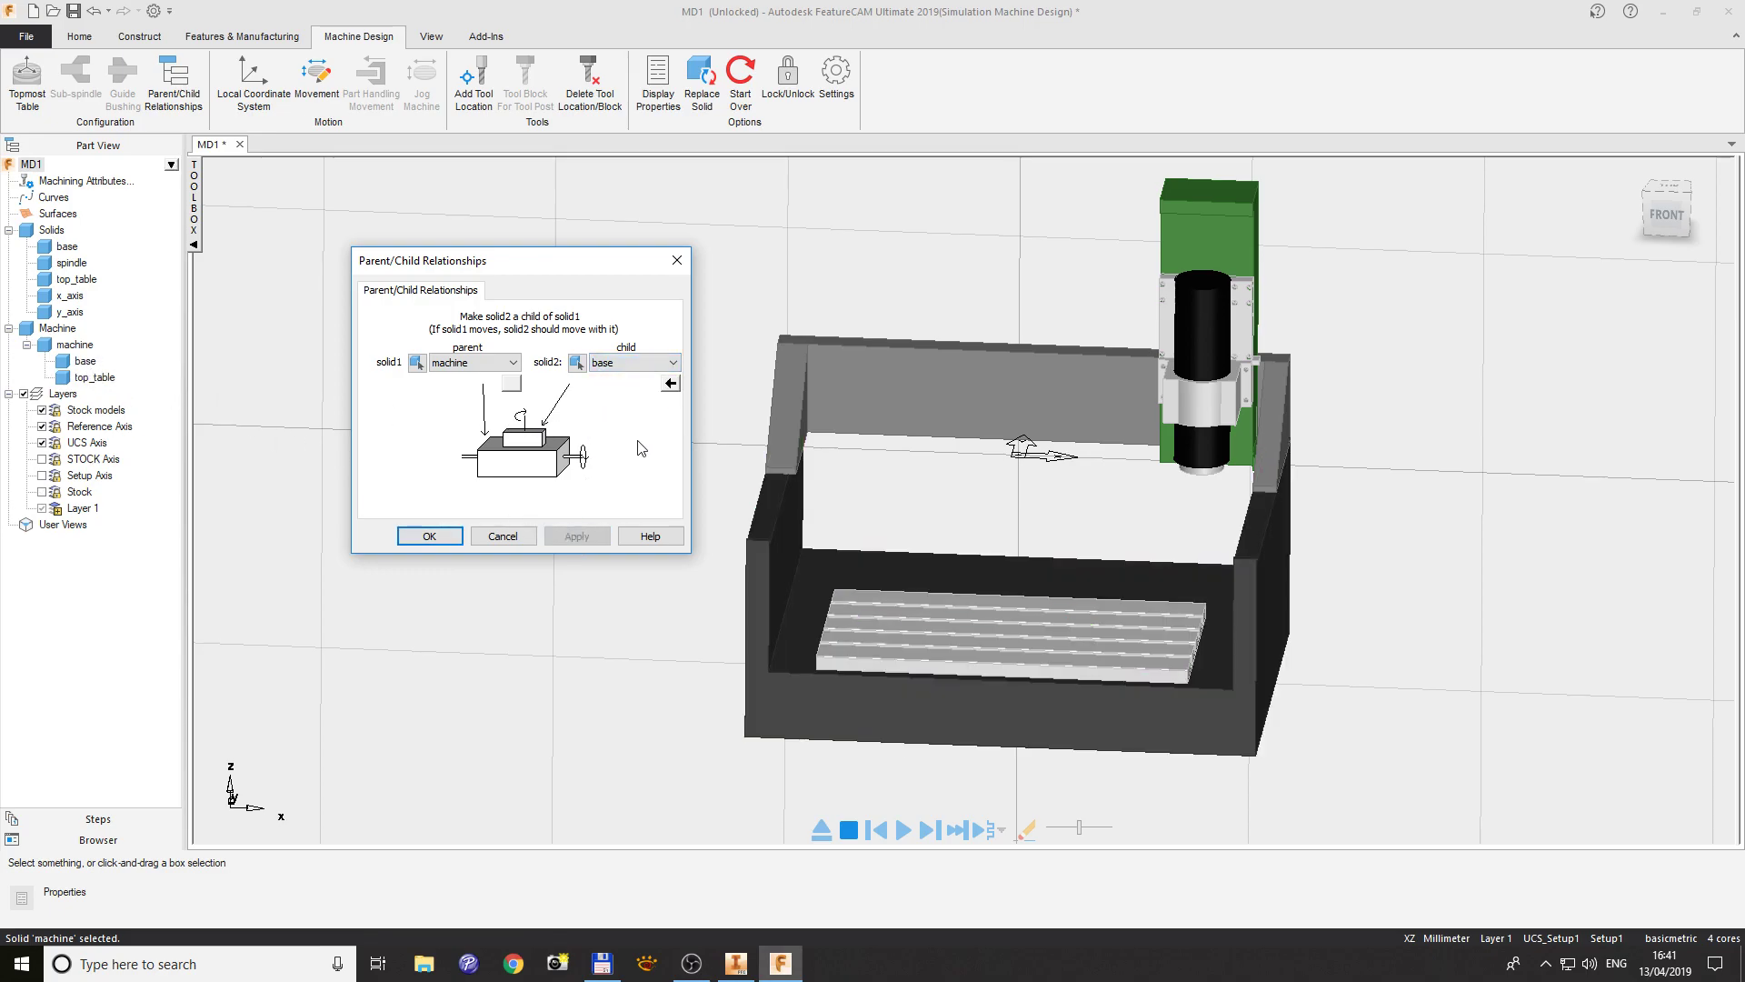
# - Make the y_axis solid a child of base and apply the relationship
pyautogui.click(495, 363)
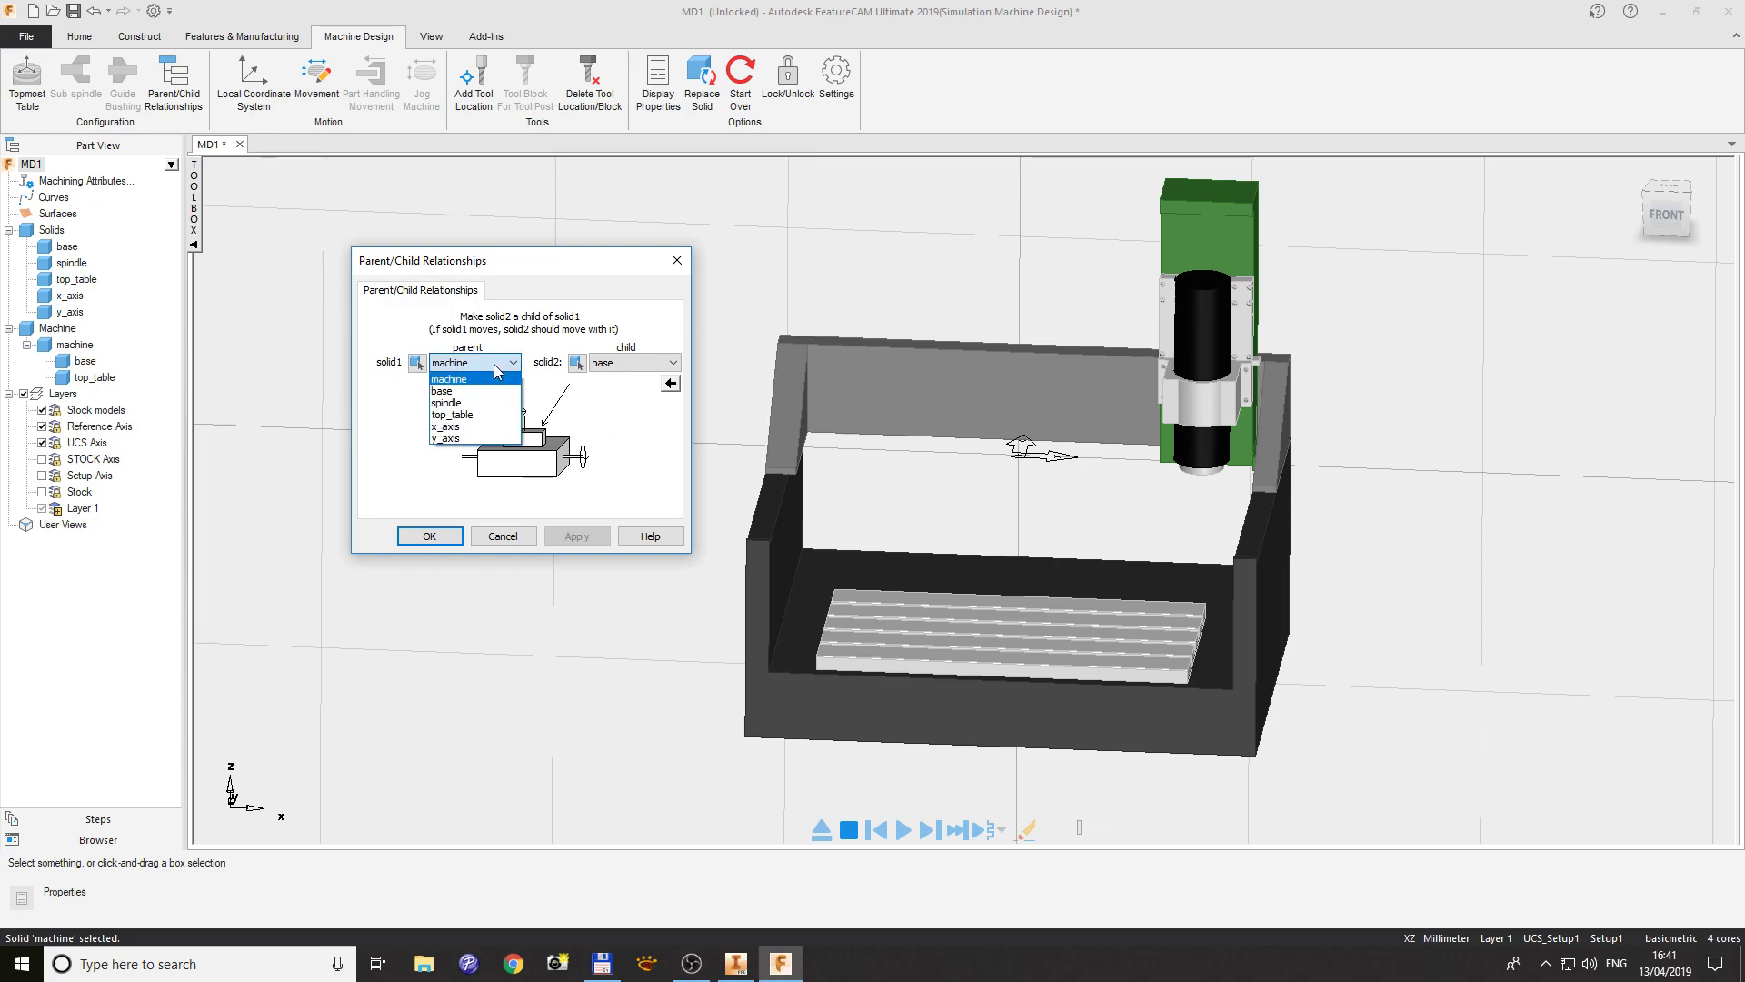
pyautogui.click(442, 391)
pyautogui.click(627, 363)
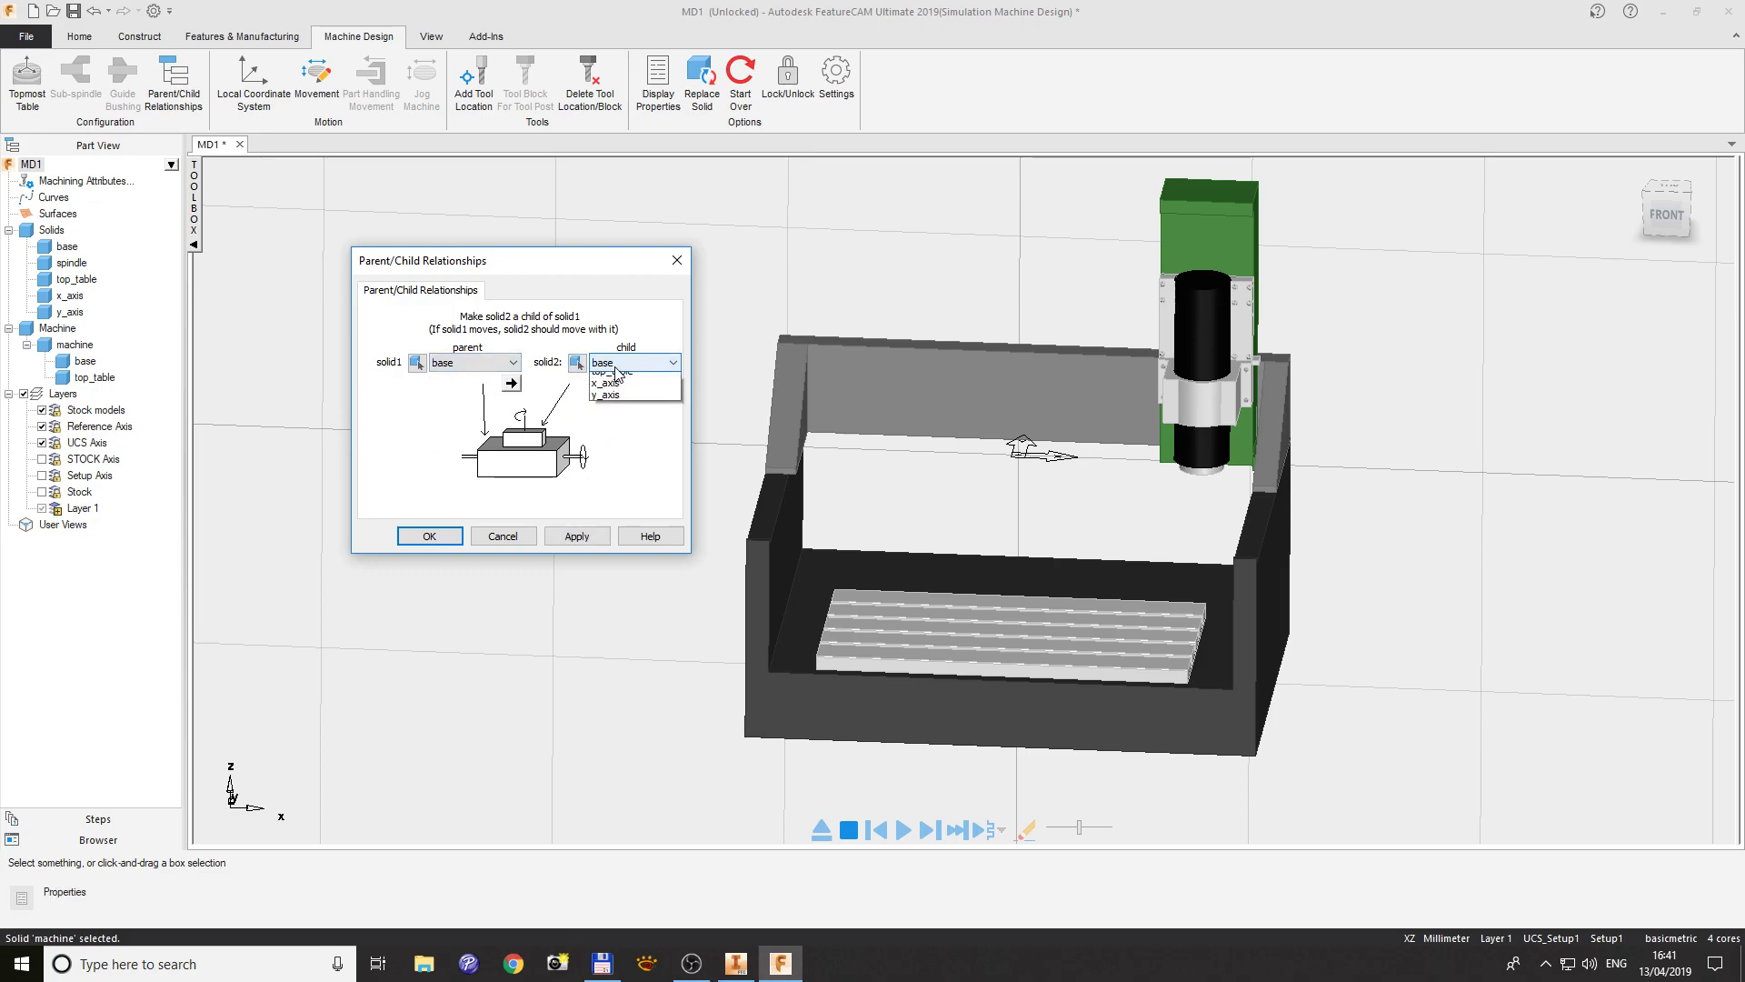
pyautogui.click(614, 430)
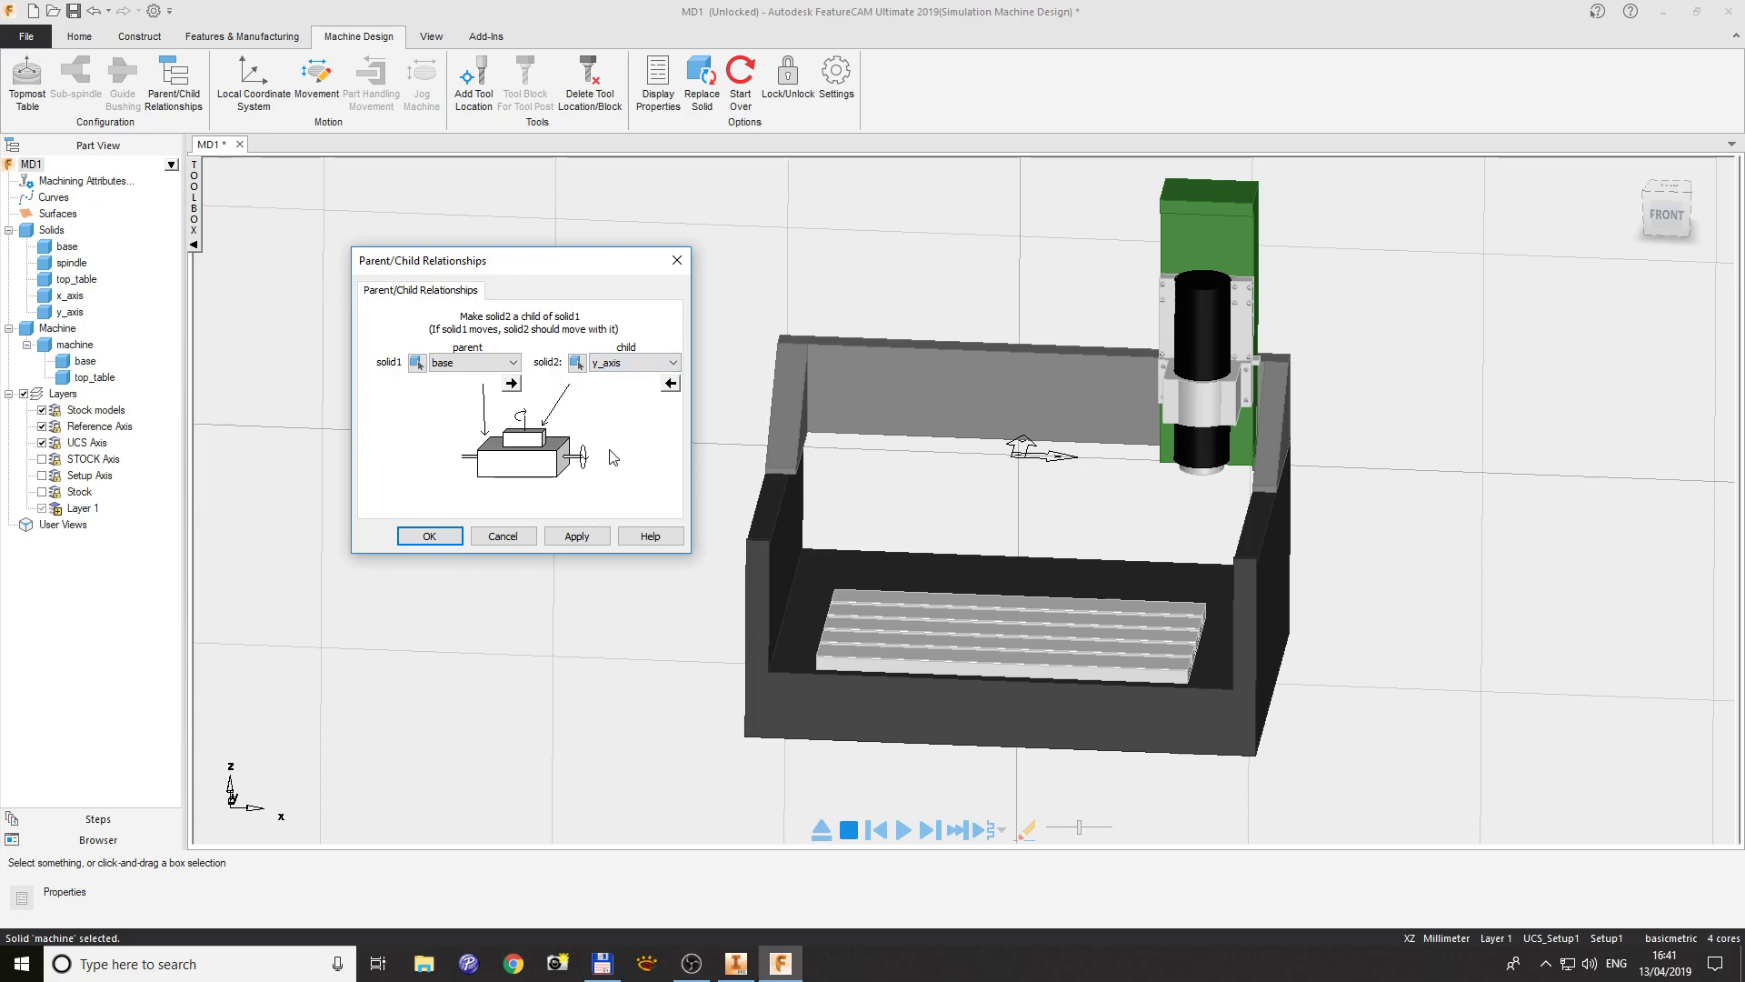
pyautogui.click(577, 535)
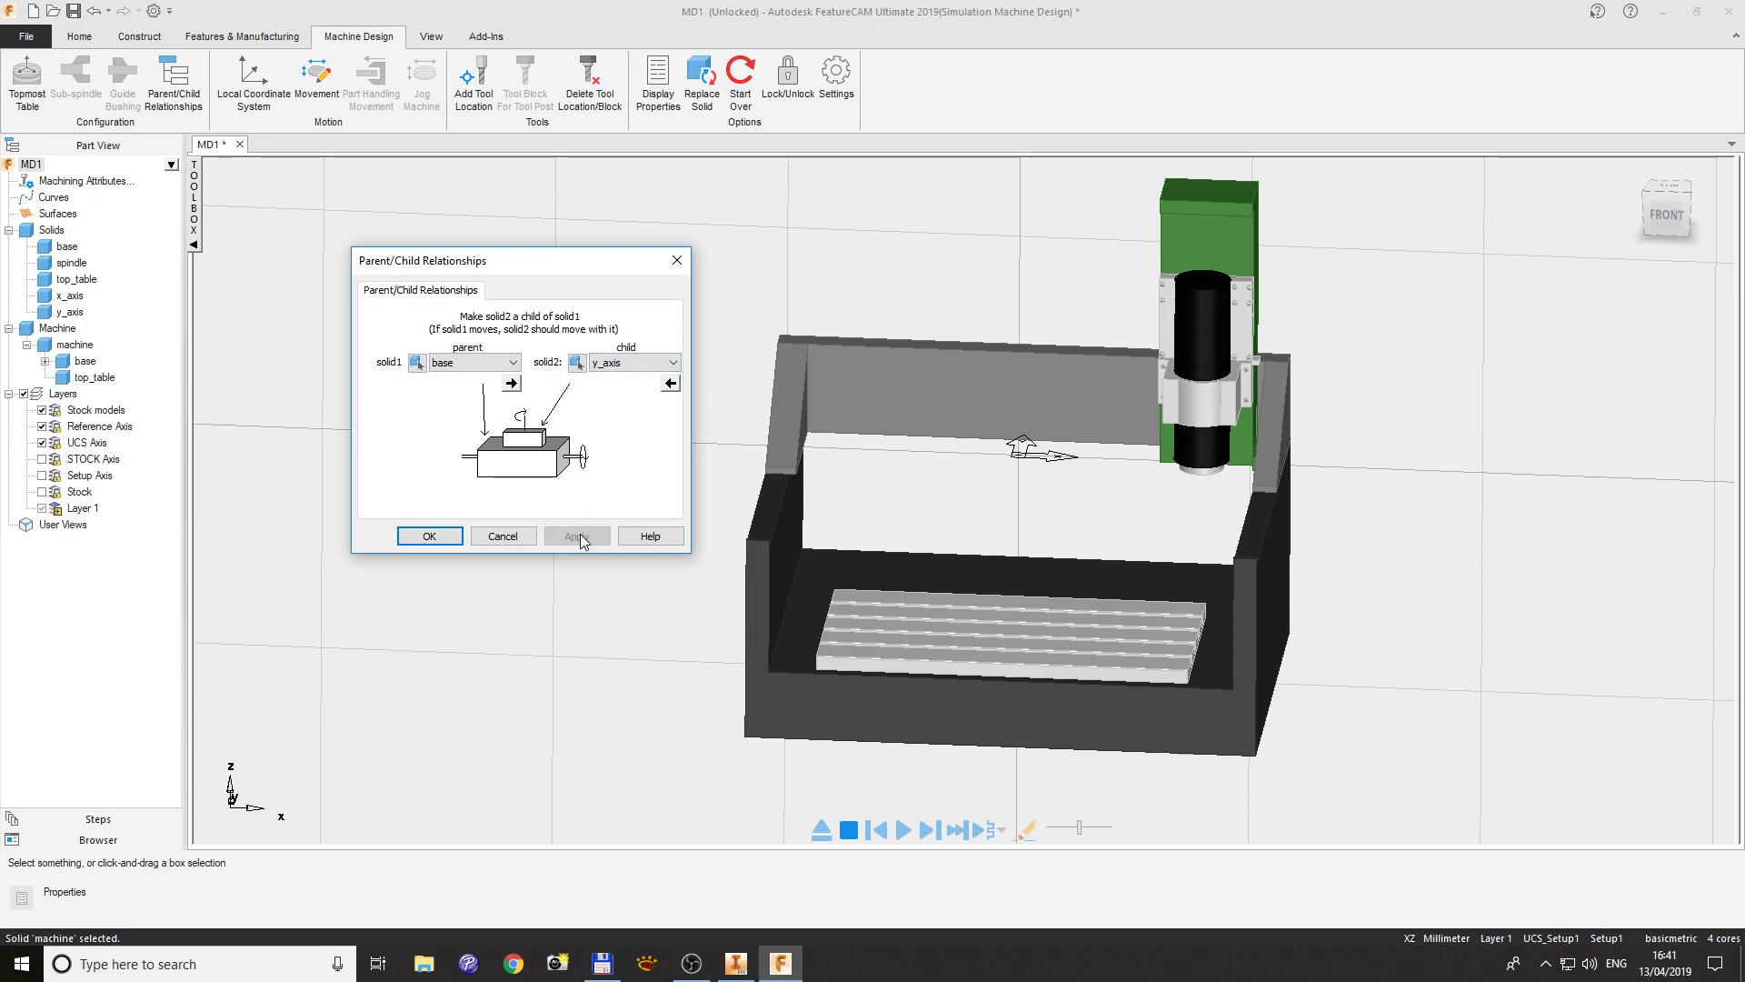
# - Make the x_axis solid a child of y_axis and apply the relationship
pyautogui.click(496, 364)
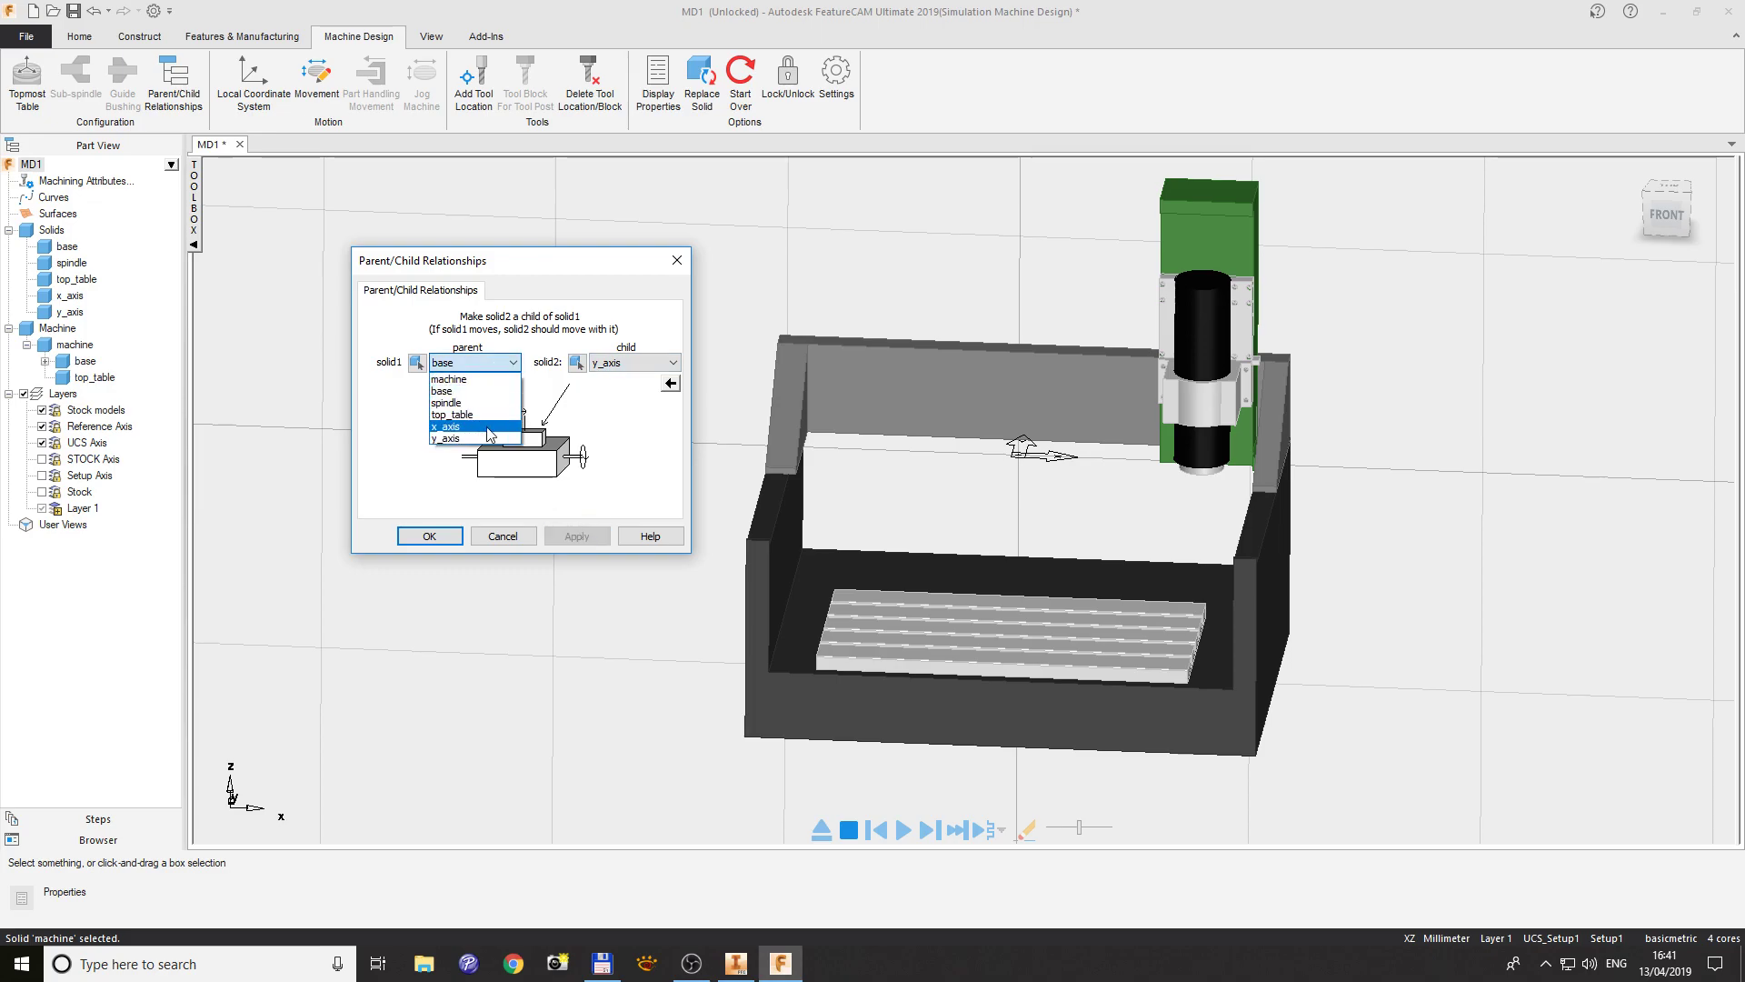
pyautogui.click(454, 430)
pyautogui.click(614, 365)
pyautogui.click(620, 418)
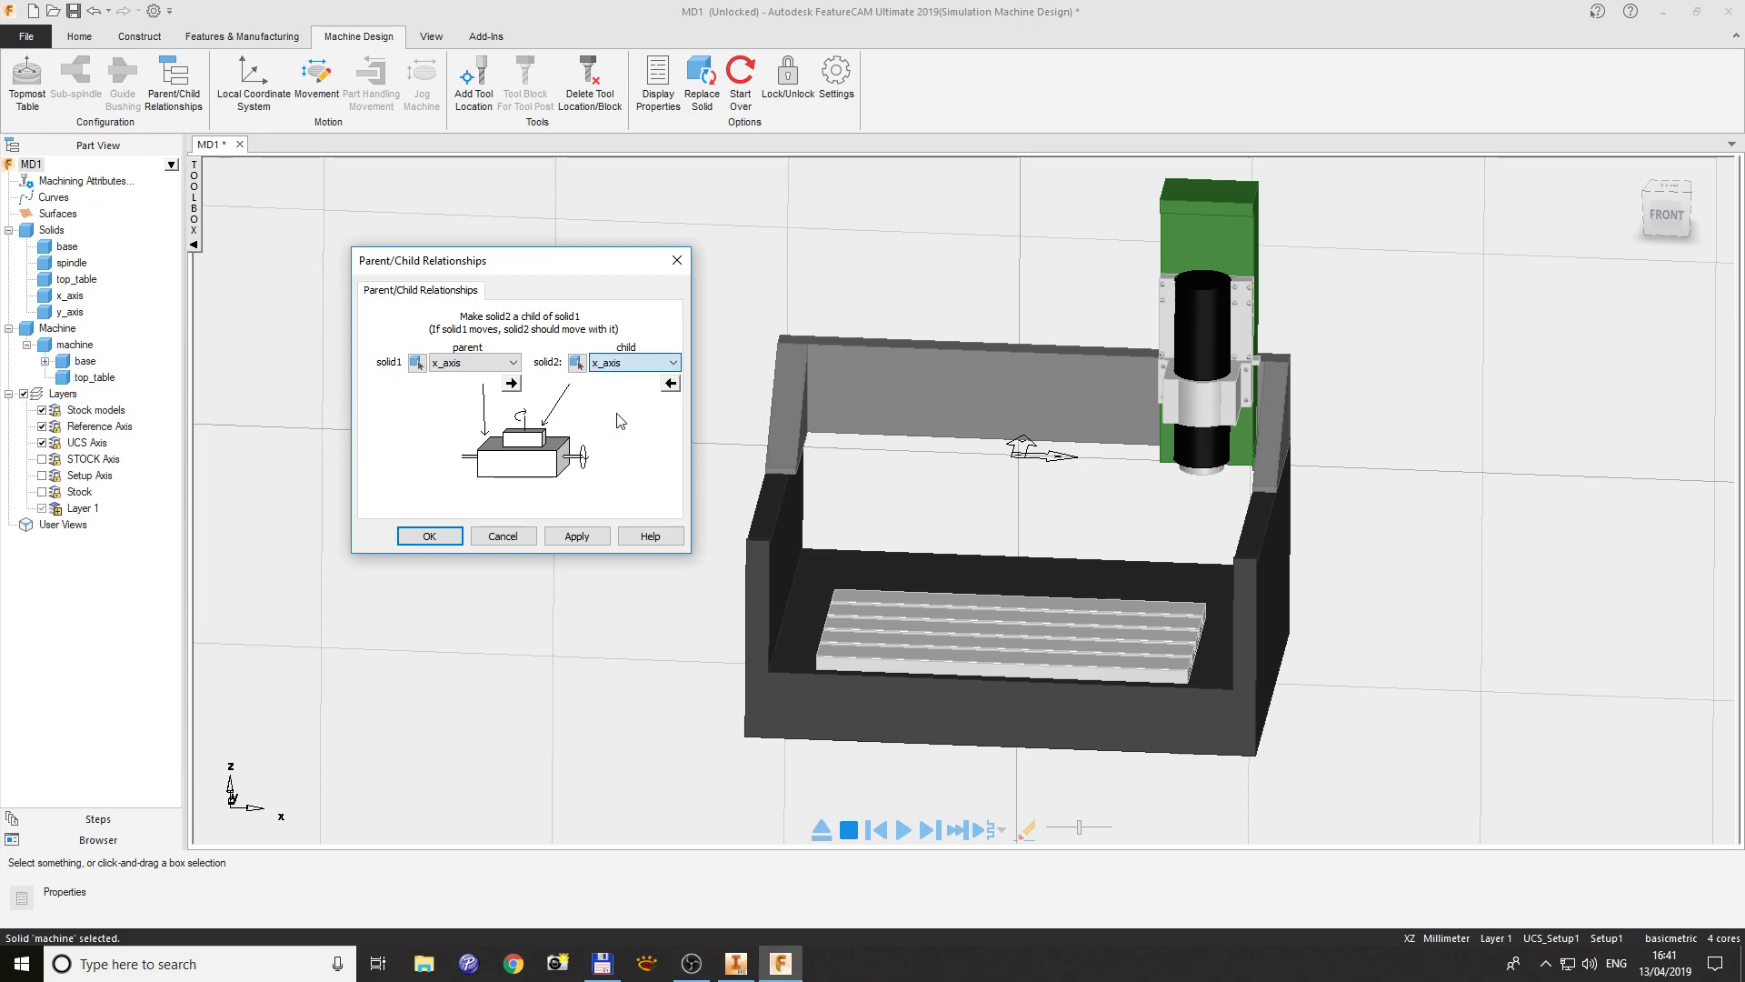
pyautogui.click(587, 537)
pyautogui.click(511, 363)
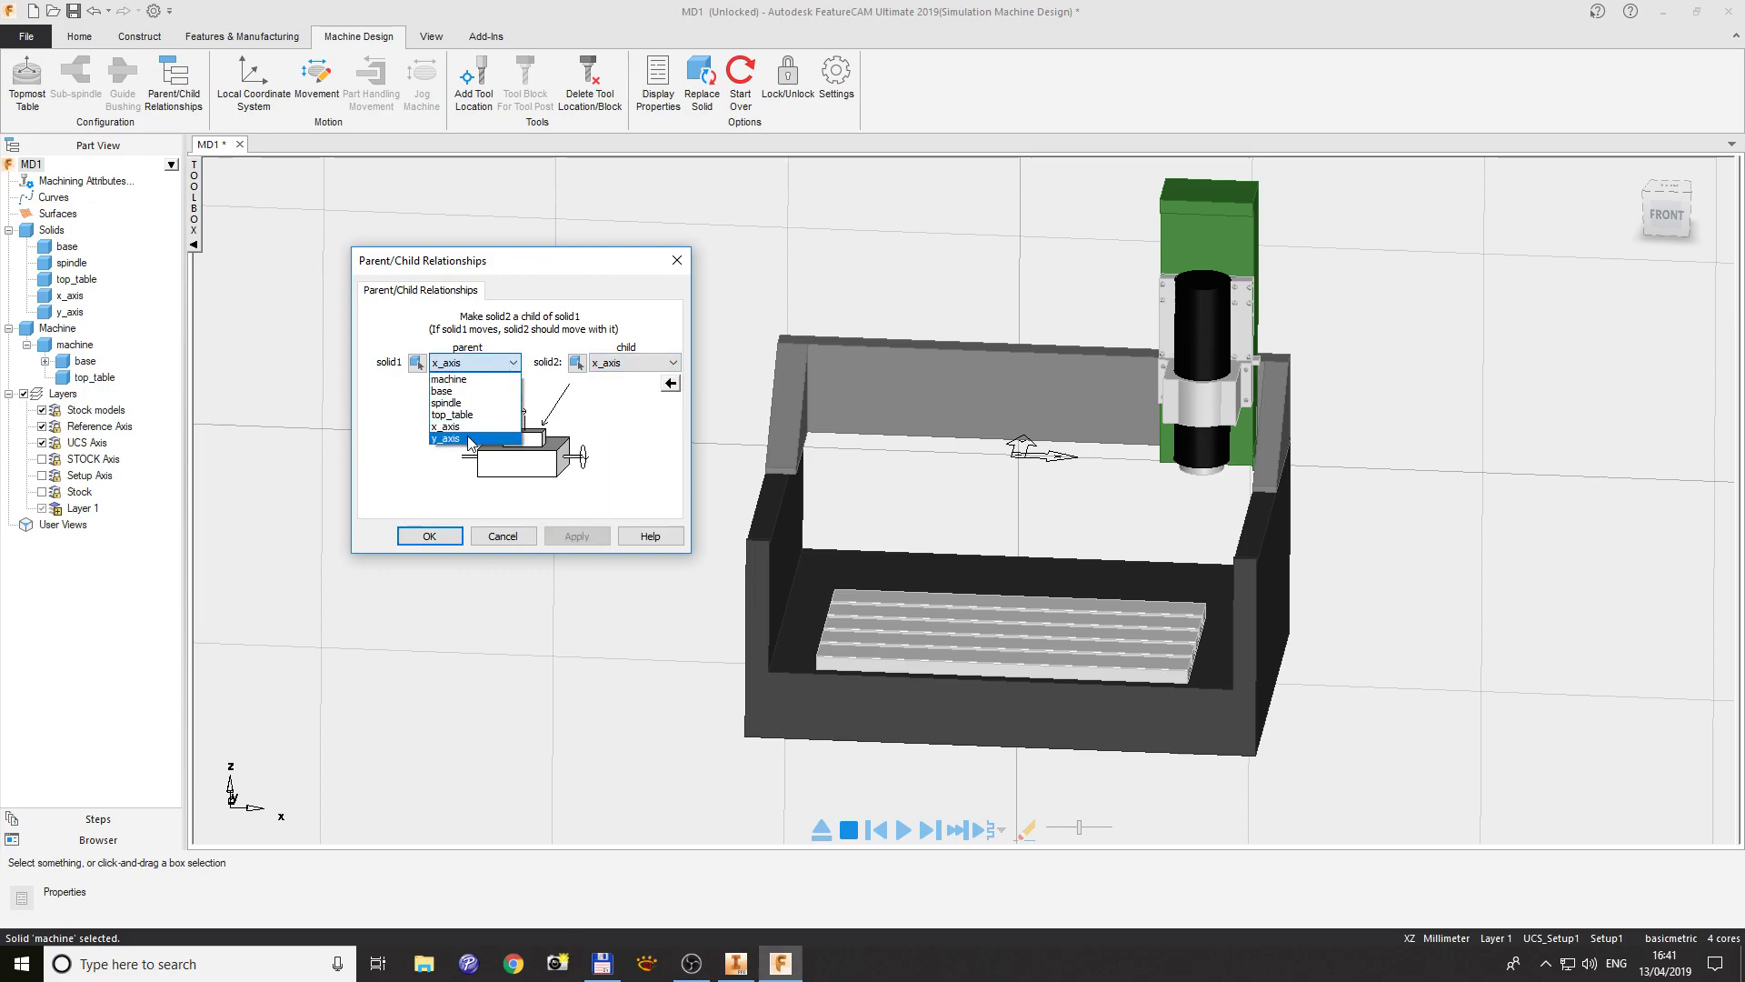
pyautogui.click(471, 440)
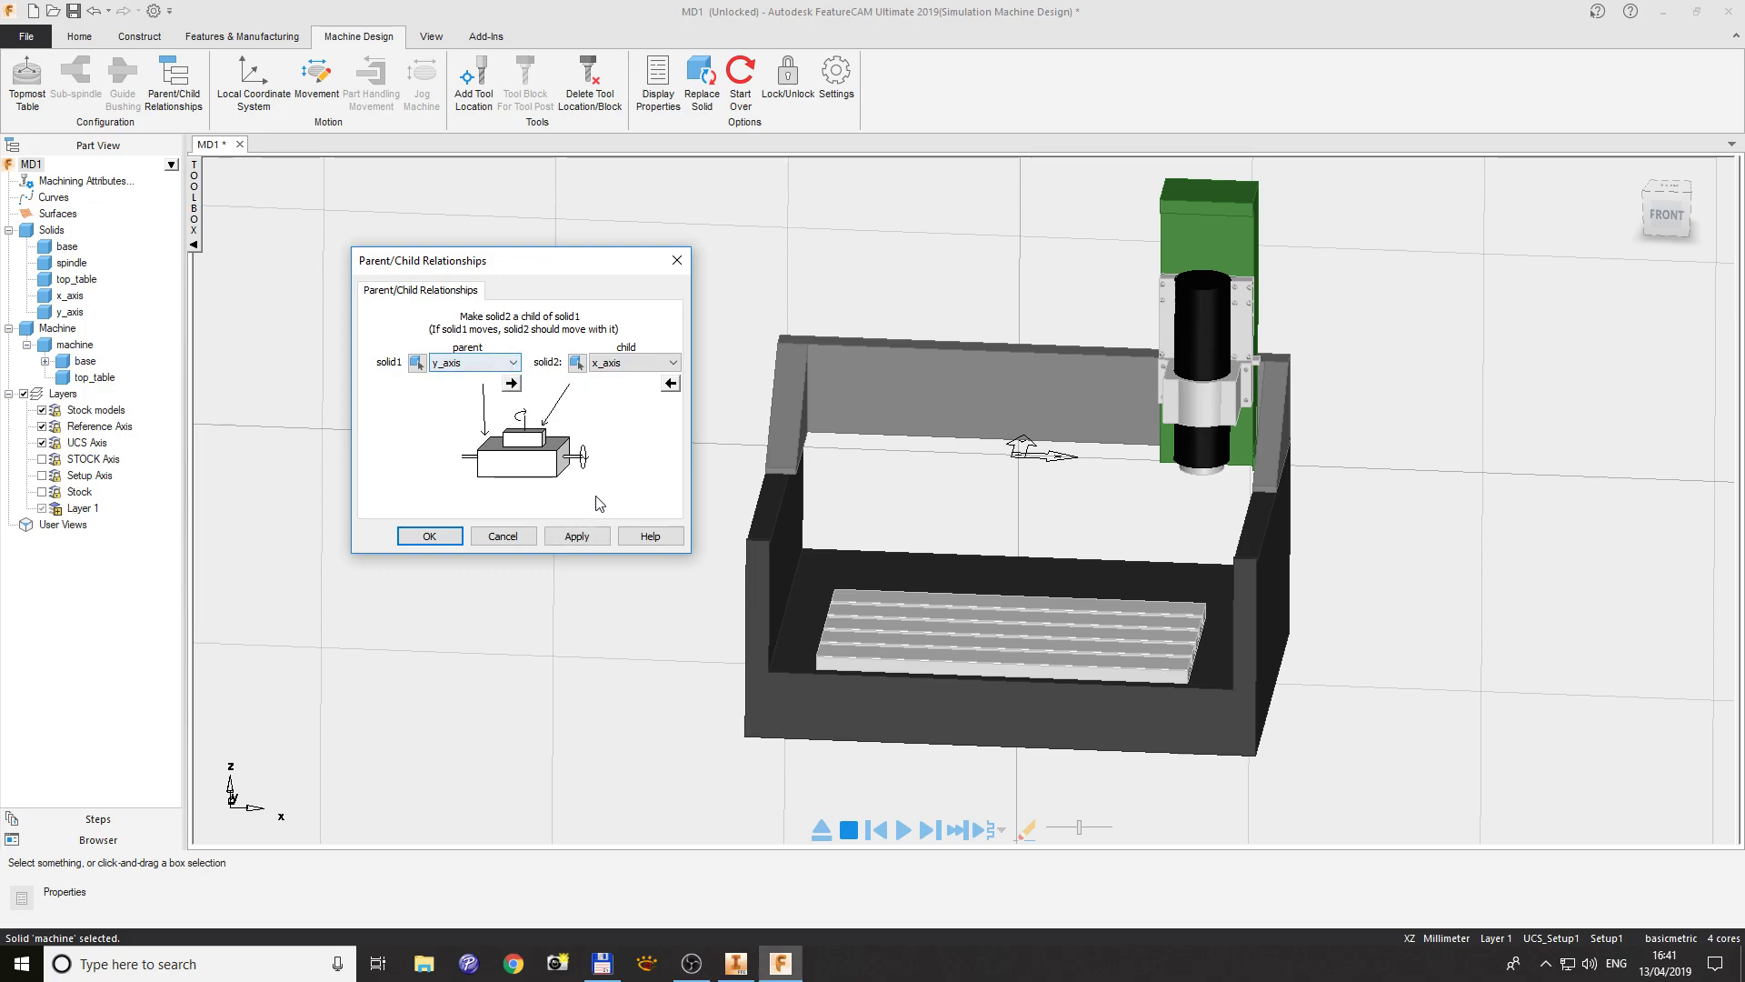
pyautogui.click(582, 537)
# - Make the spindle solid a child of x_axis, apply the relationship and accept the parent/child settings
pyautogui.click(512, 366)
pyautogui.click(487, 427)
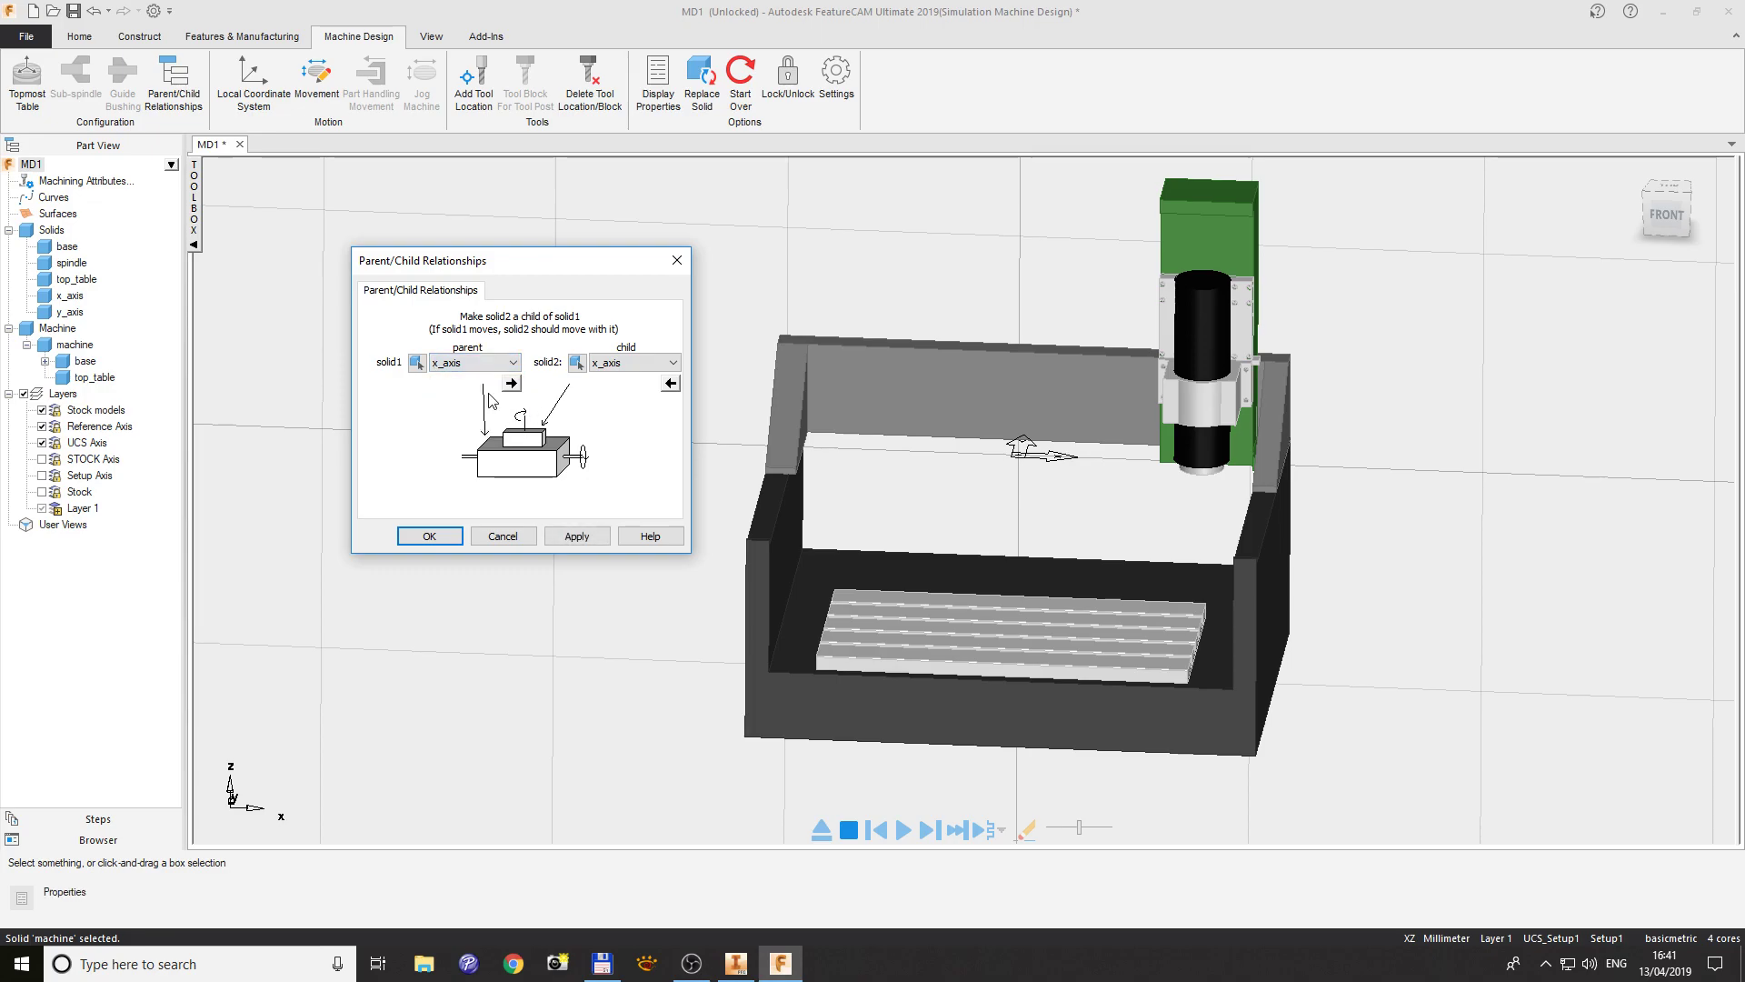
pyautogui.click(603, 362)
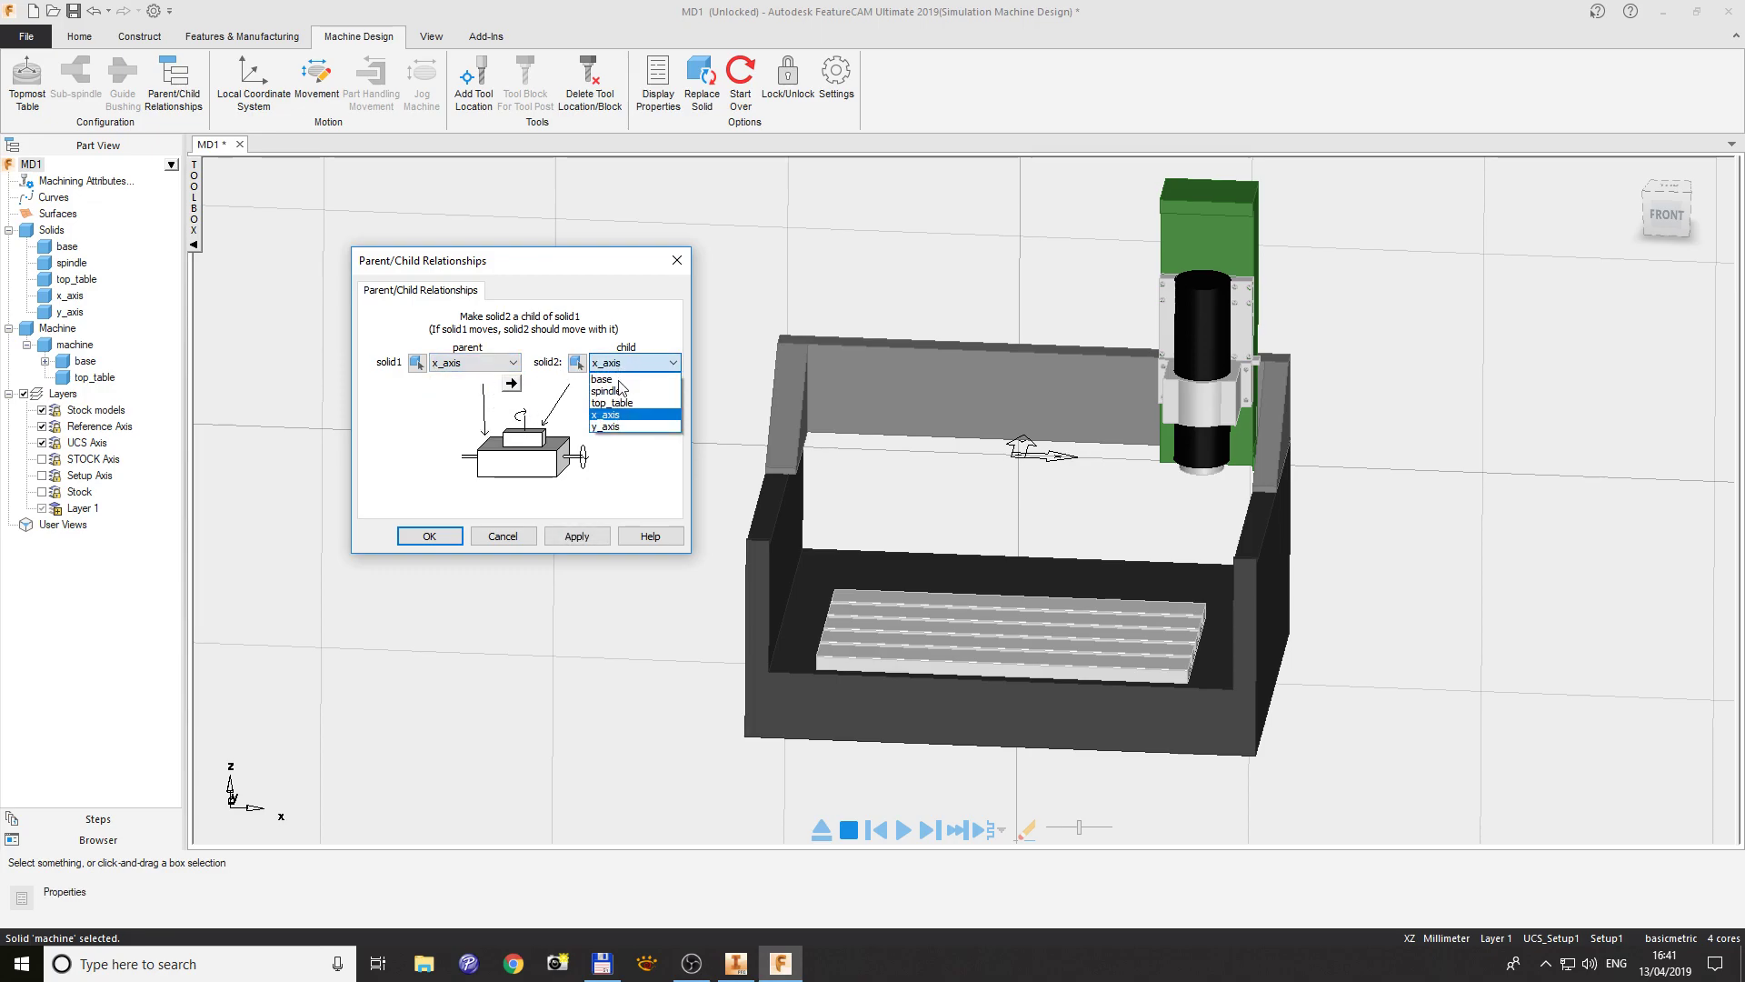
pyautogui.click(609, 391)
pyautogui.click(576, 536)
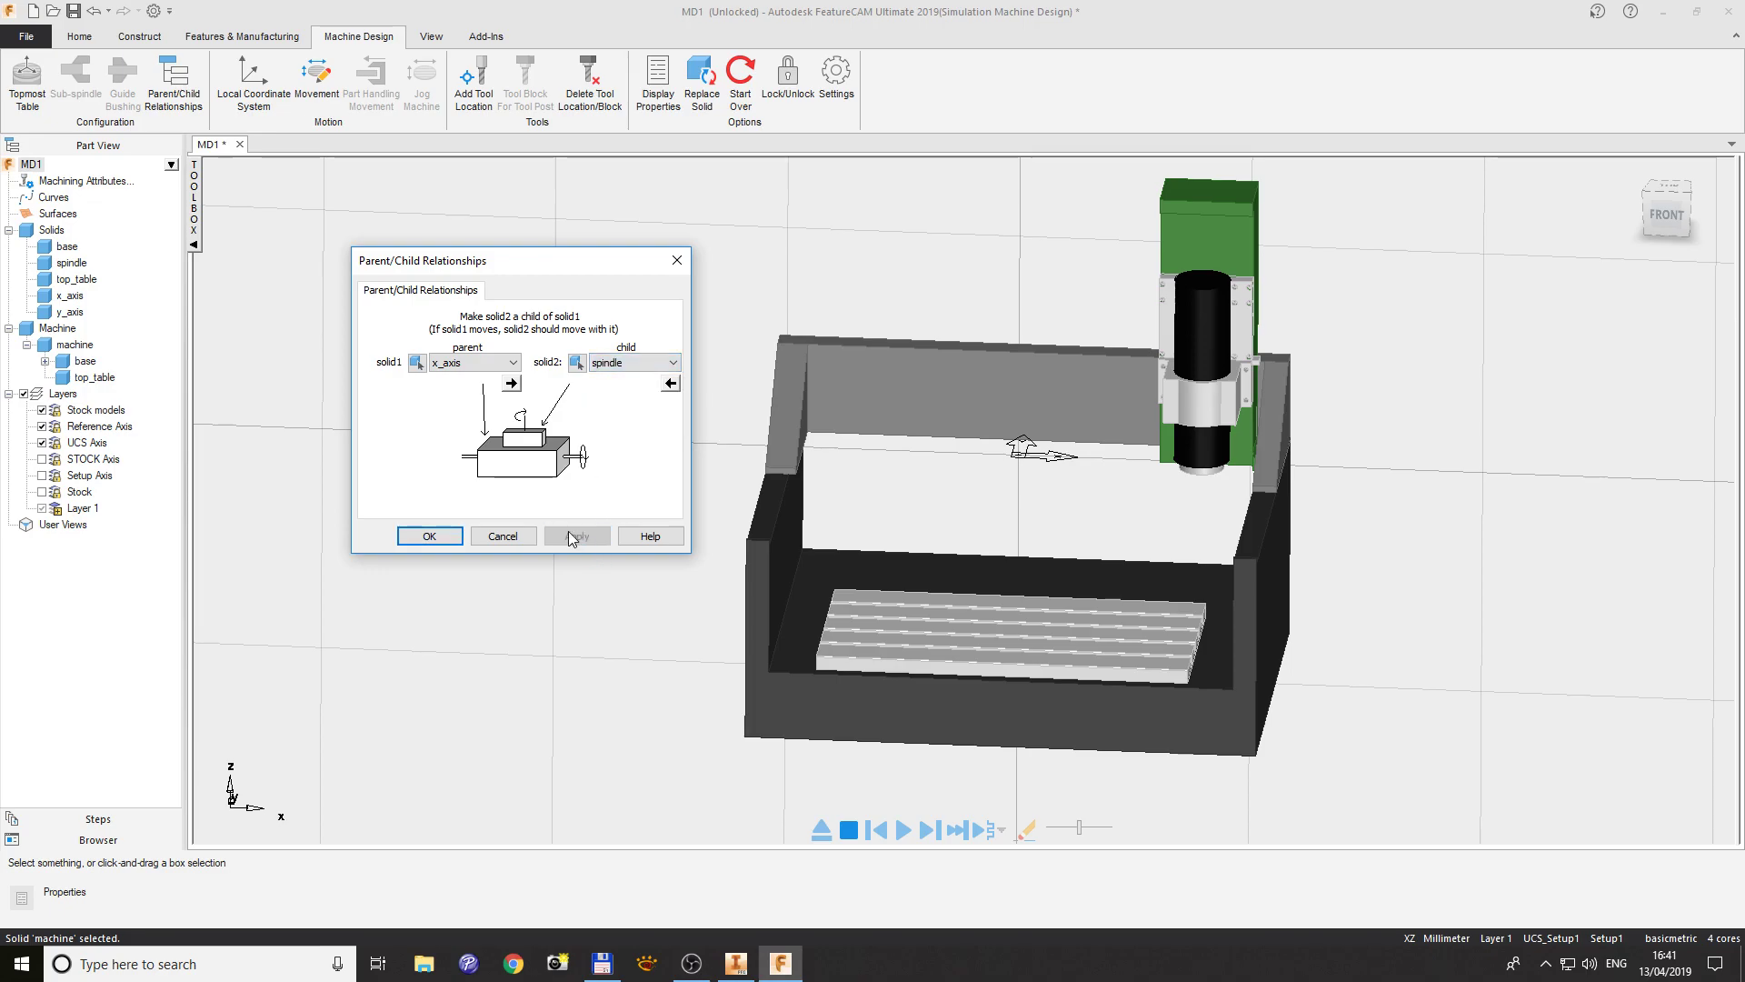
pyautogui.click(429, 535)
# - Expand the base, y_axis and x_axis branches of the machine tree to examine the parent/child hierarchy
pyautogui.click(44, 361)
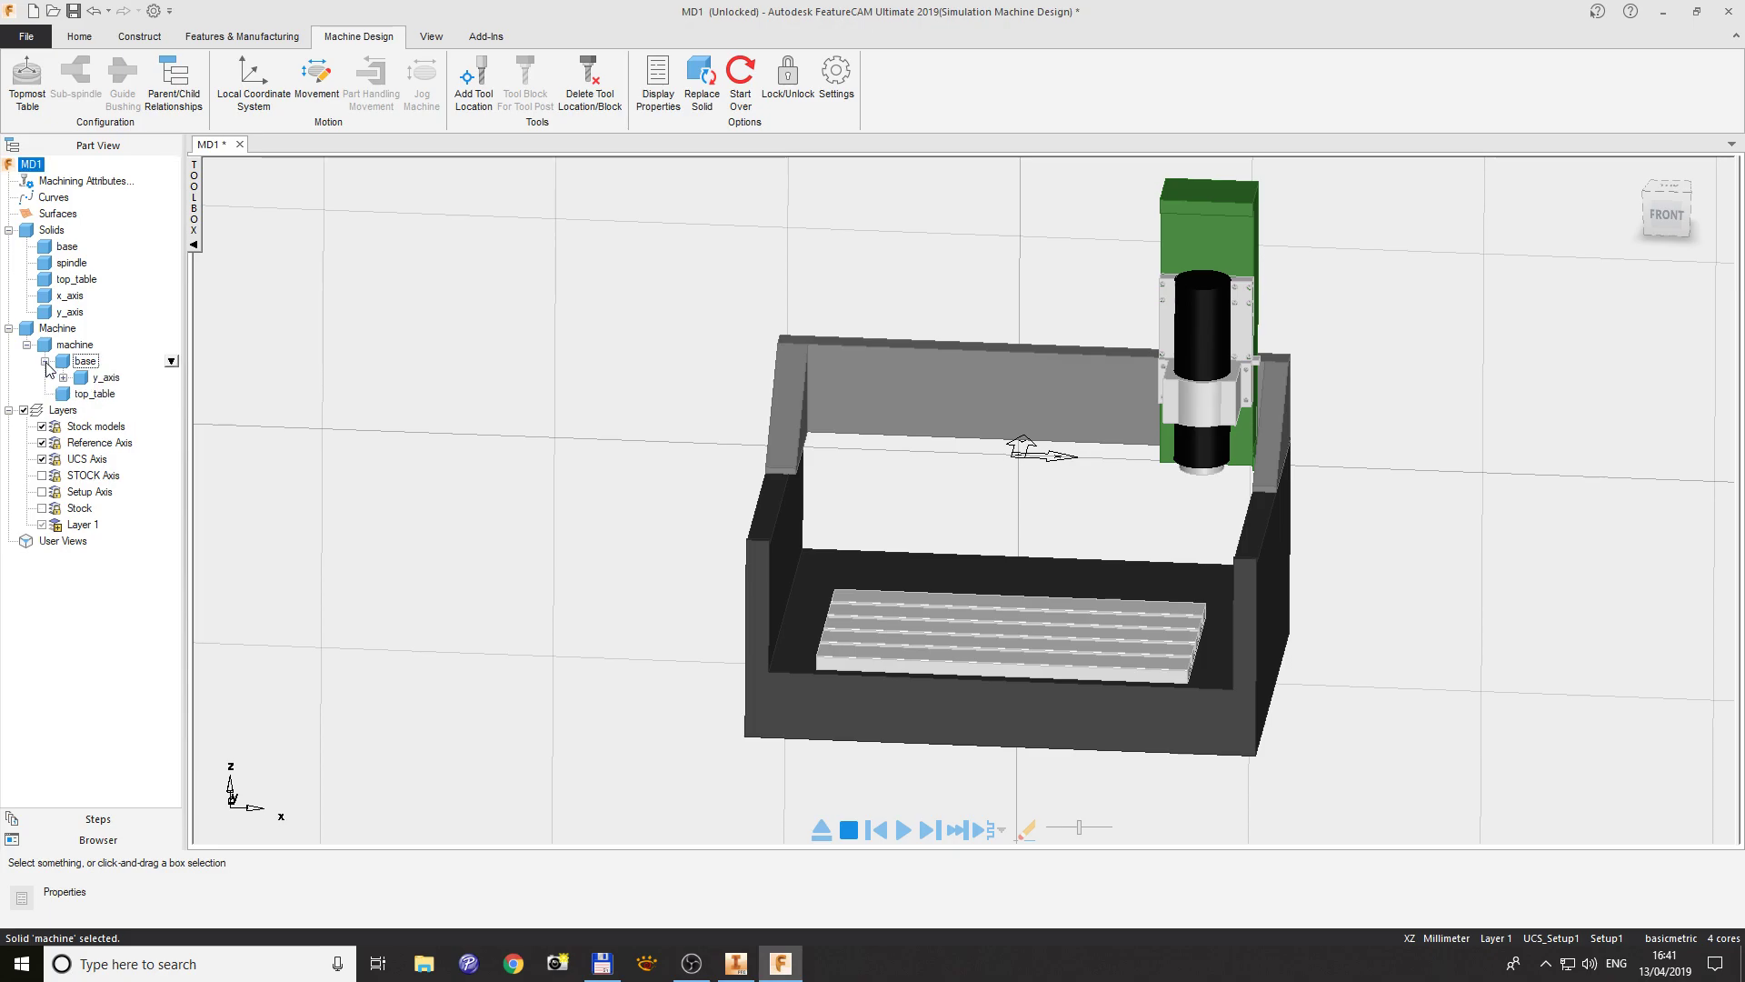
pyautogui.click(63, 377)
pyautogui.click(81, 394)
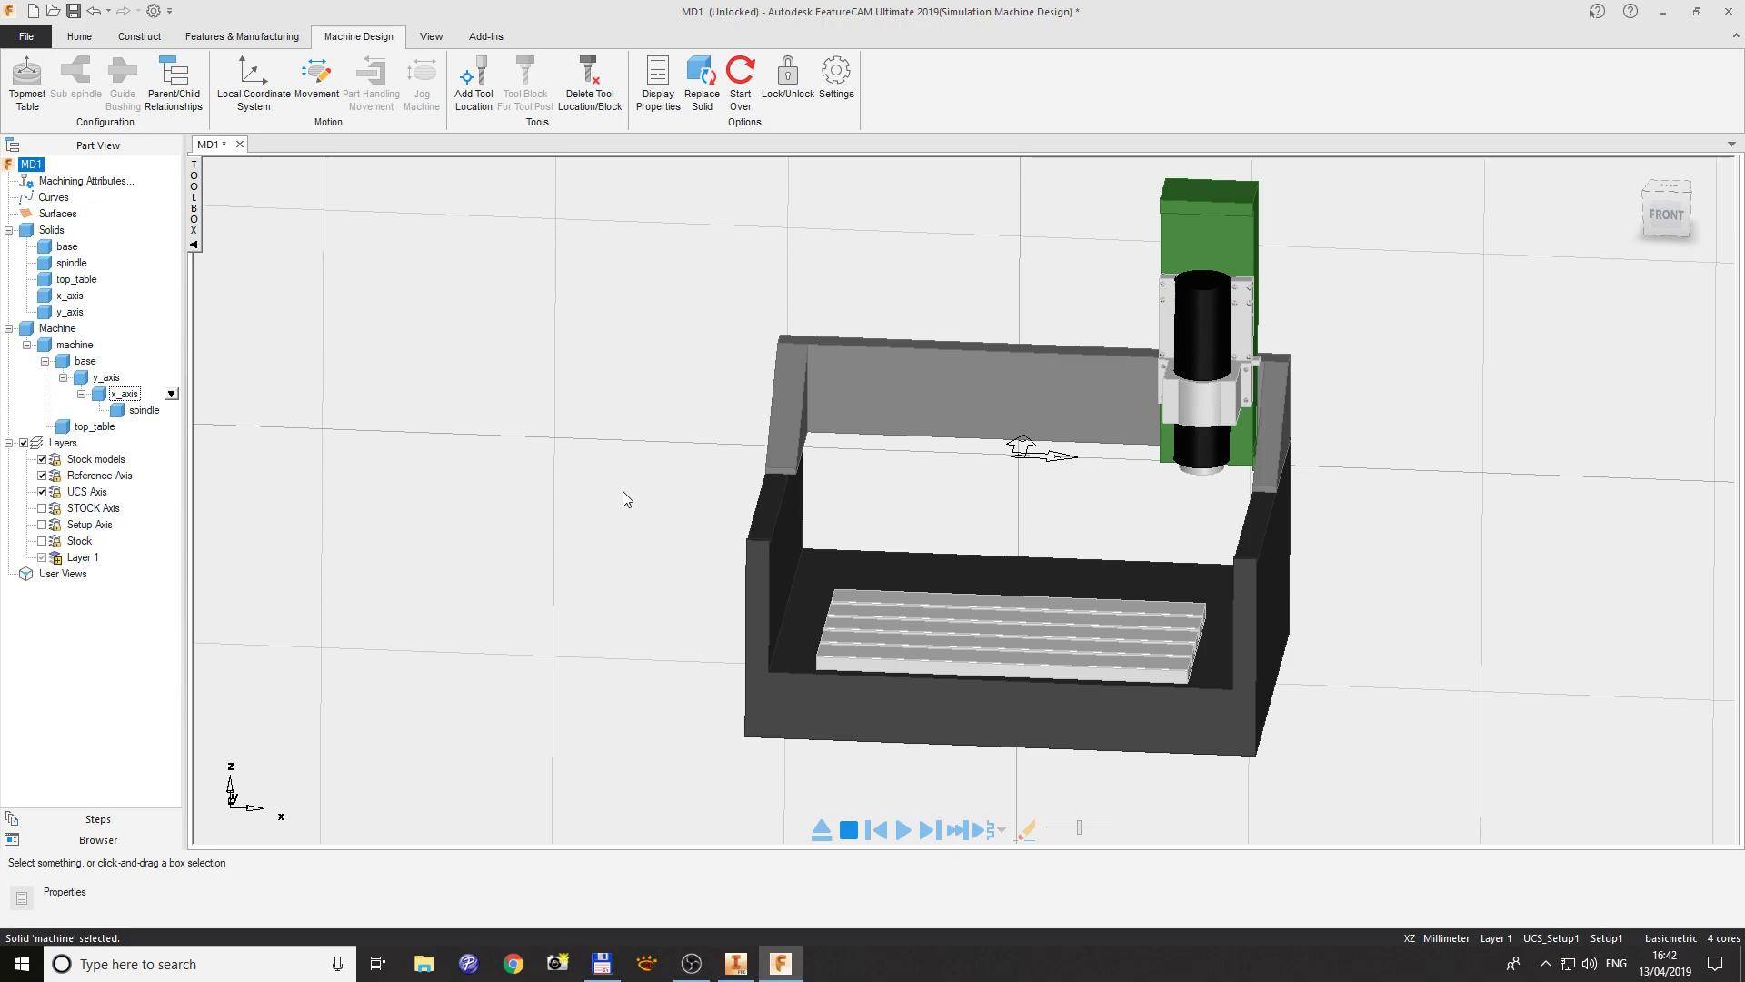
pyautogui.moveTo(555, 529)
pyautogui.mouseDown(button='middle')
pyautogui.moveTo(569, 502)
pyautogui.moveTo(542, 502)
pyautogui.moveTo(555, 511)
pyautogui.mouseUp(button='middle')
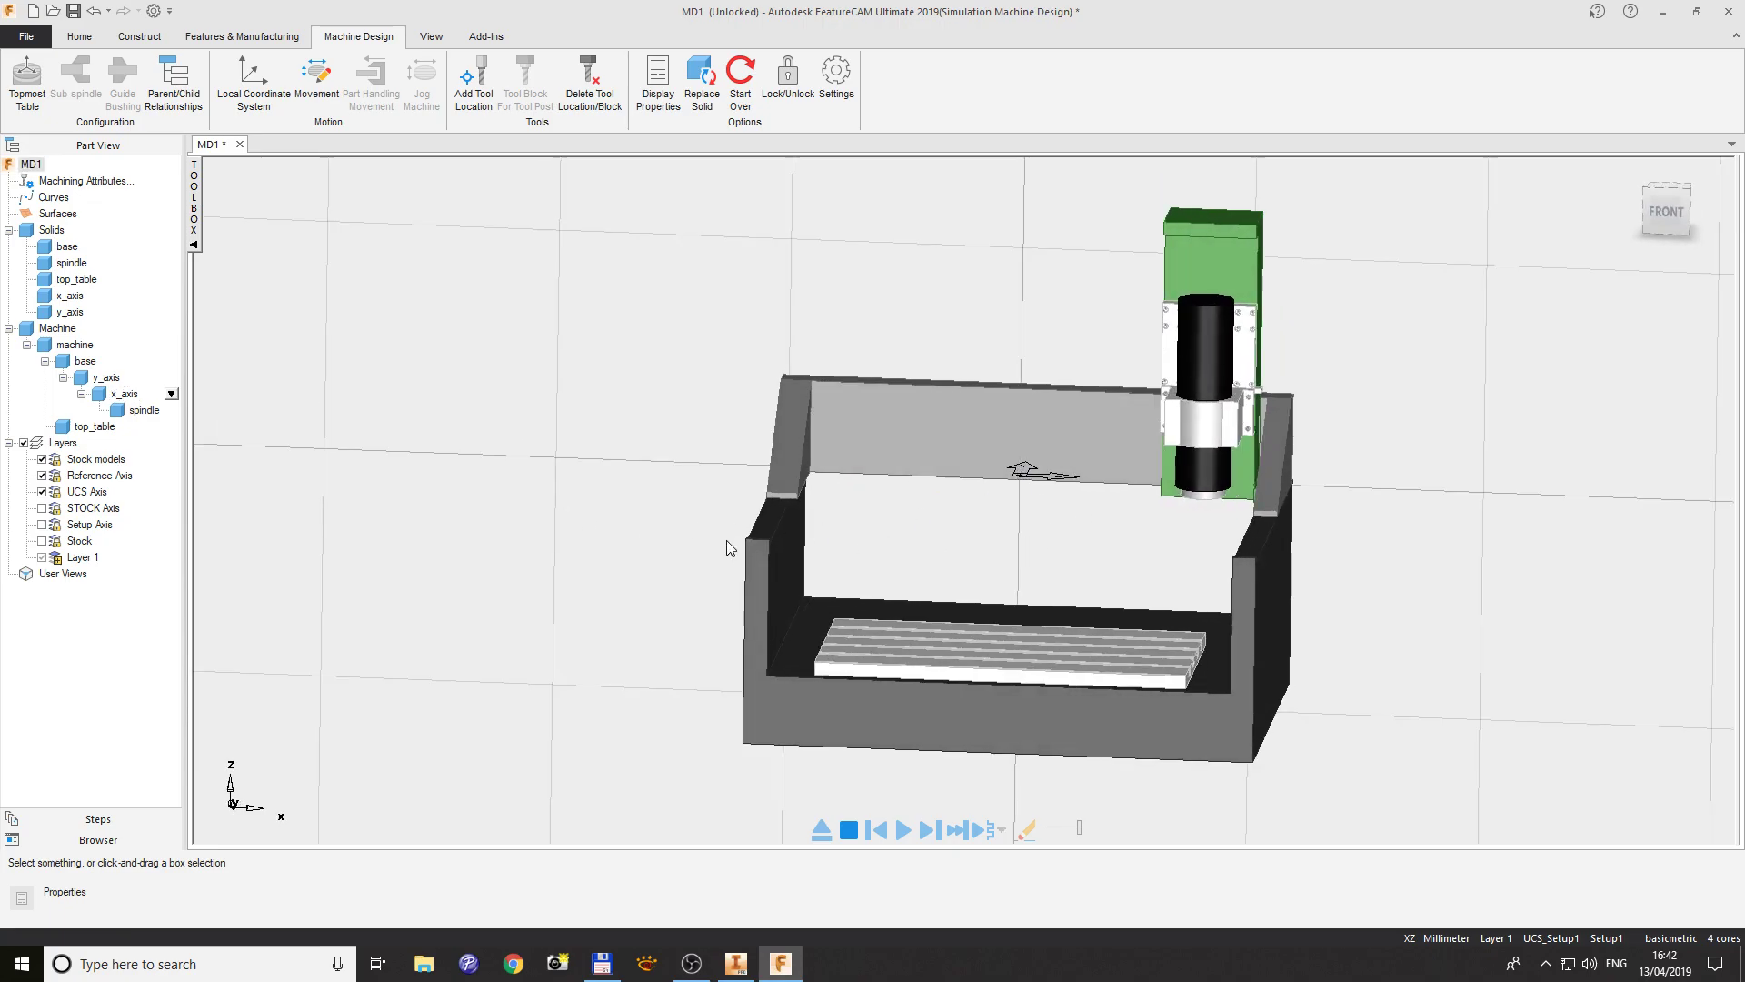
pyautogui.scroll(1, 649, 543)
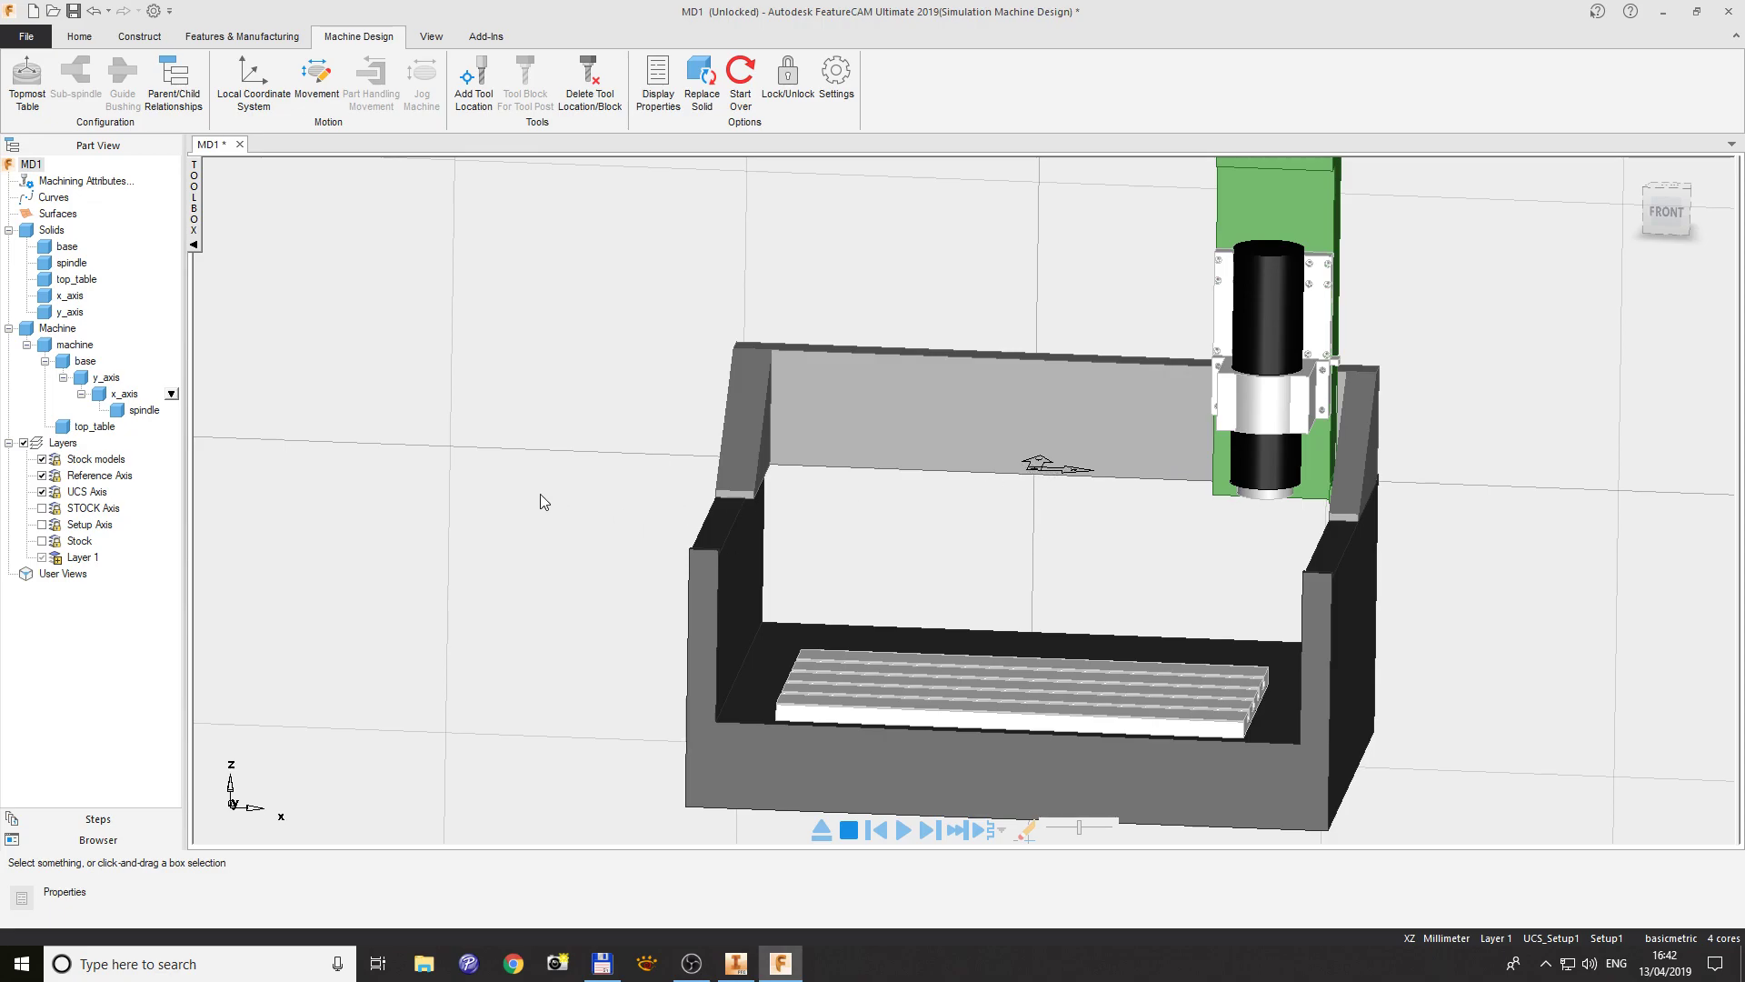
pyautogui.scroll(-1, 534, 495)
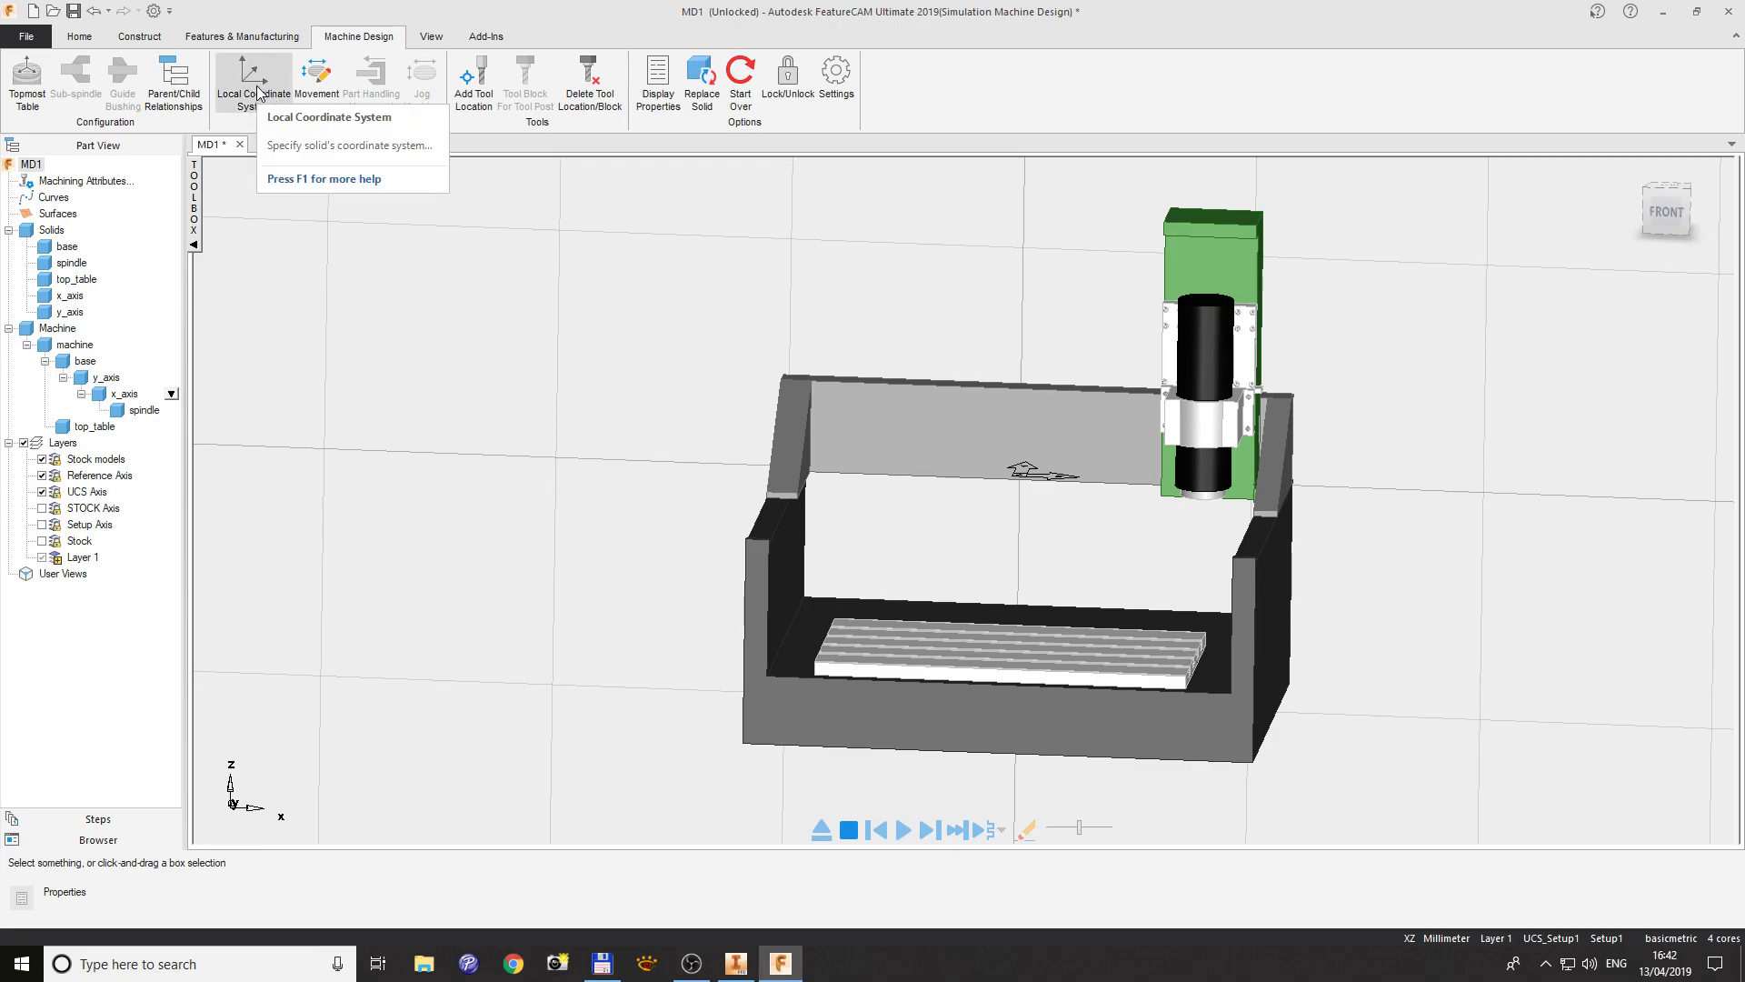
# - Create a new user coordinate system named UCS-STOCK from the STOCK coordinate system
pyautogui.click(79, 38)
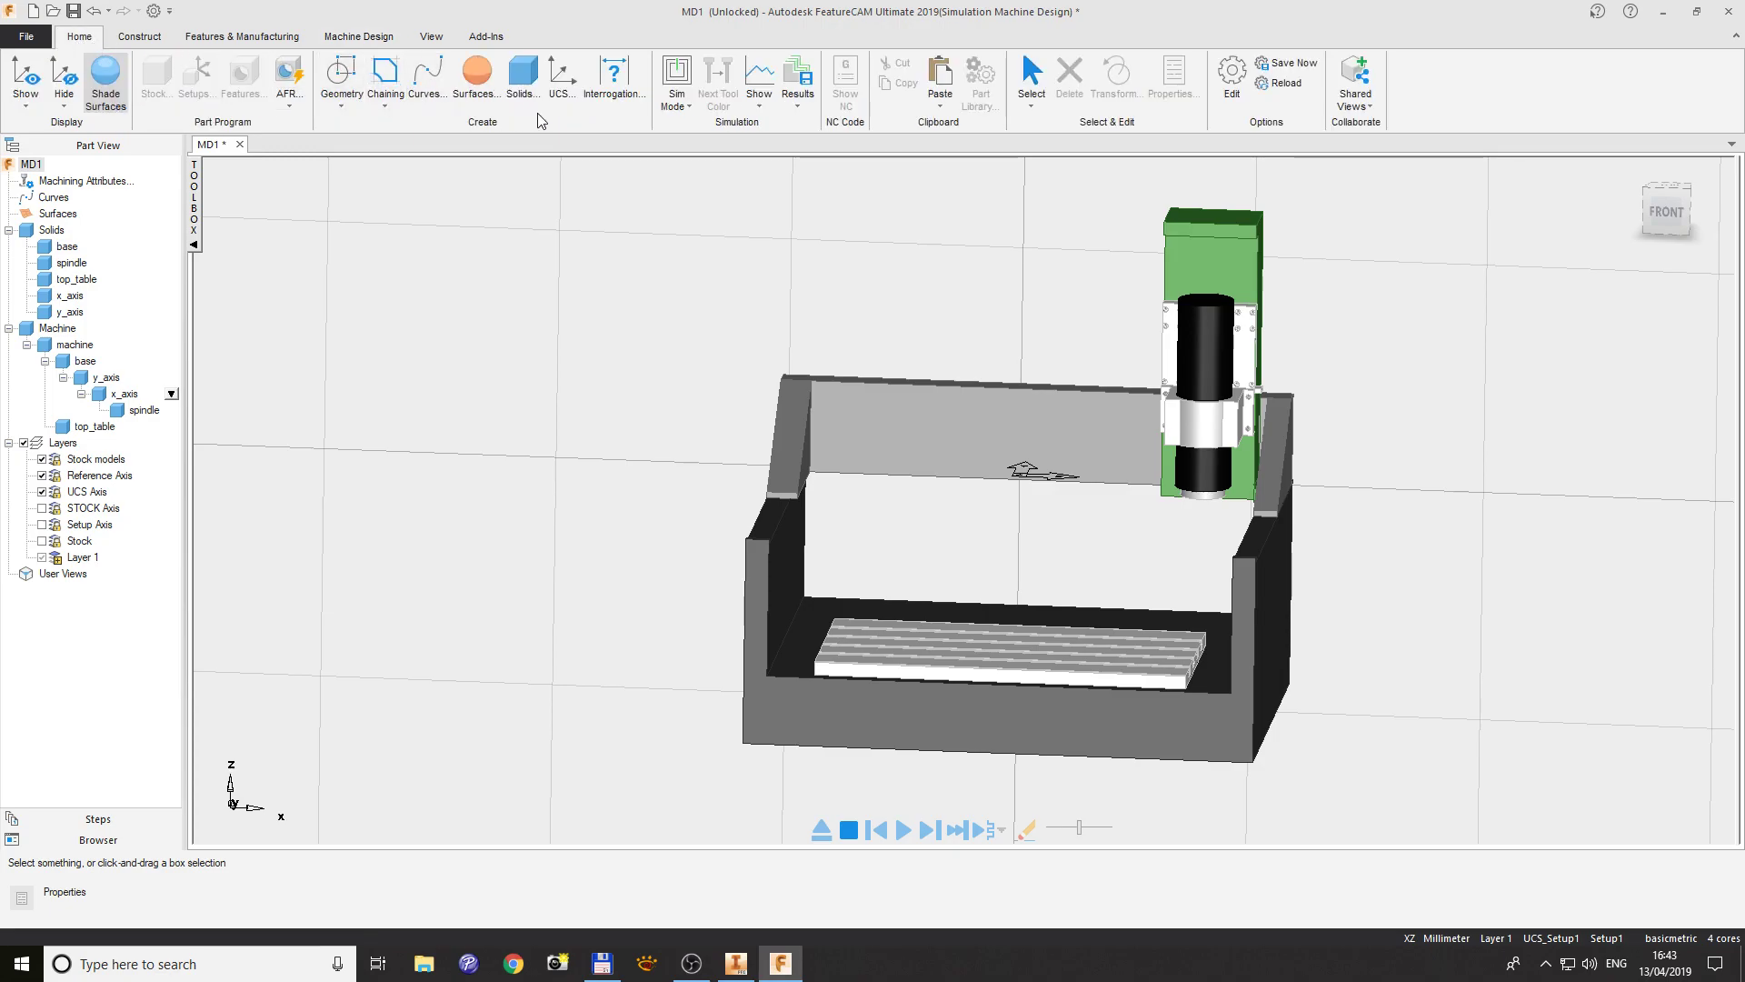
pyautogui.click(559, 80)
pyautogui.moveTo(669, 302); pyautogui.dragTo(664, 300)
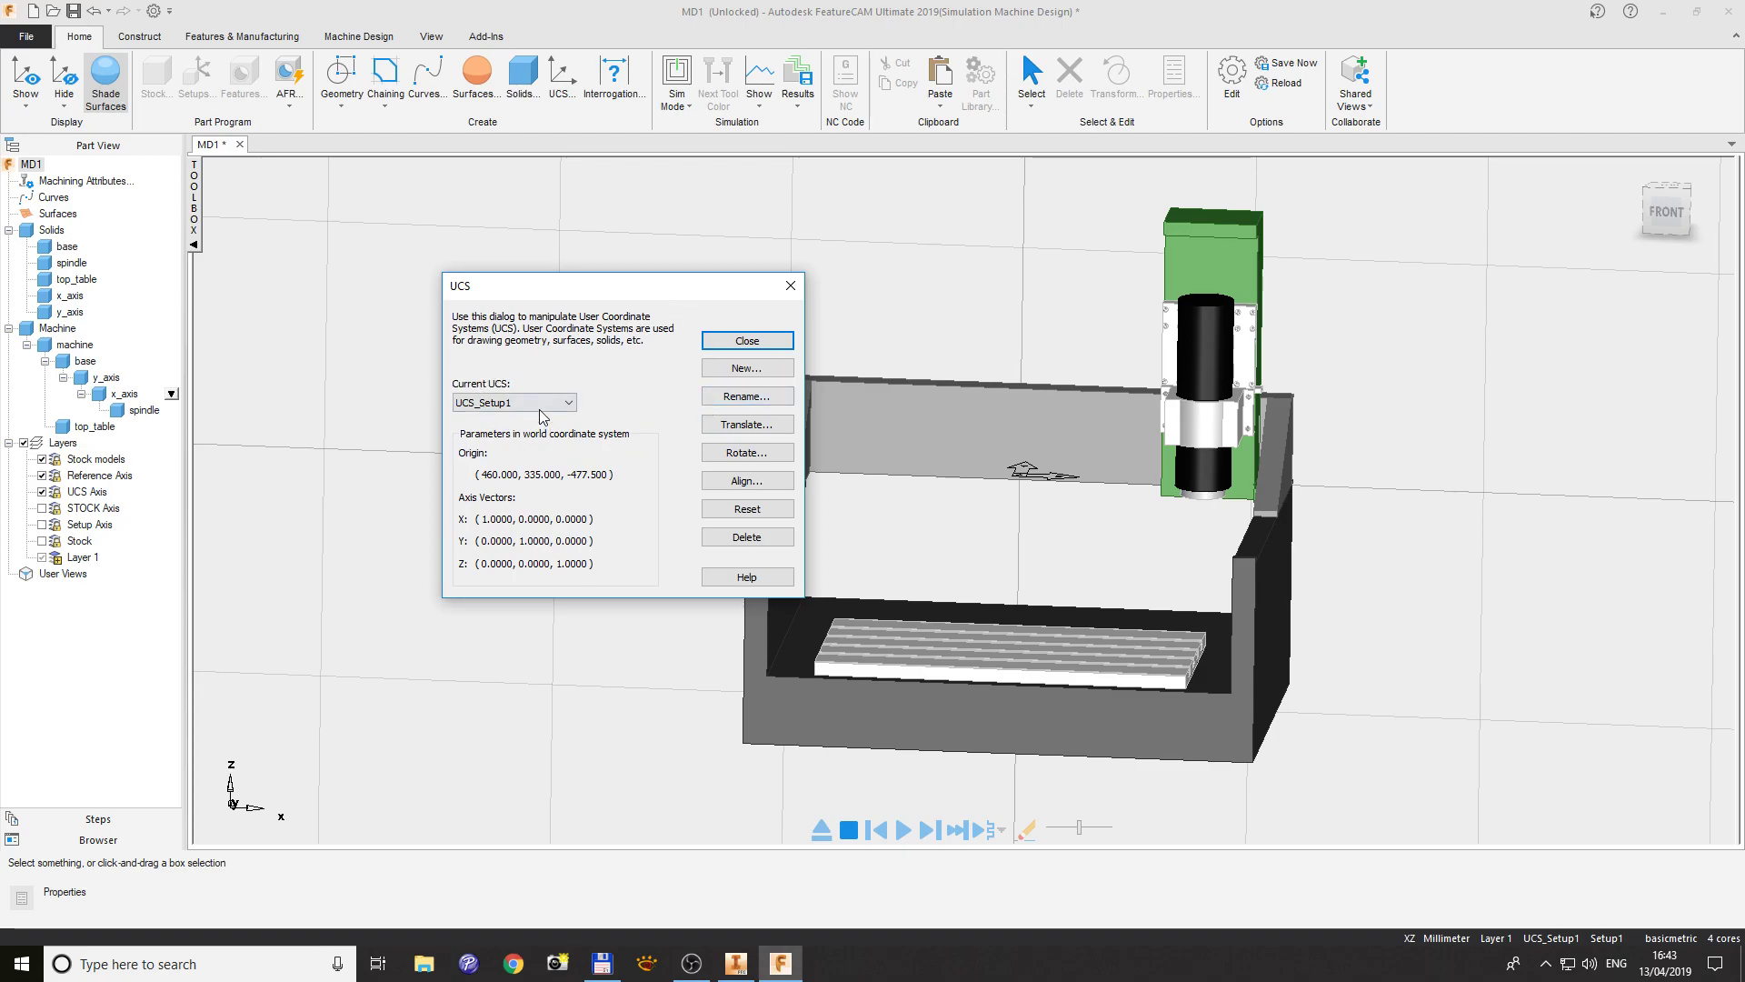
pyautogui.click(755, 368)
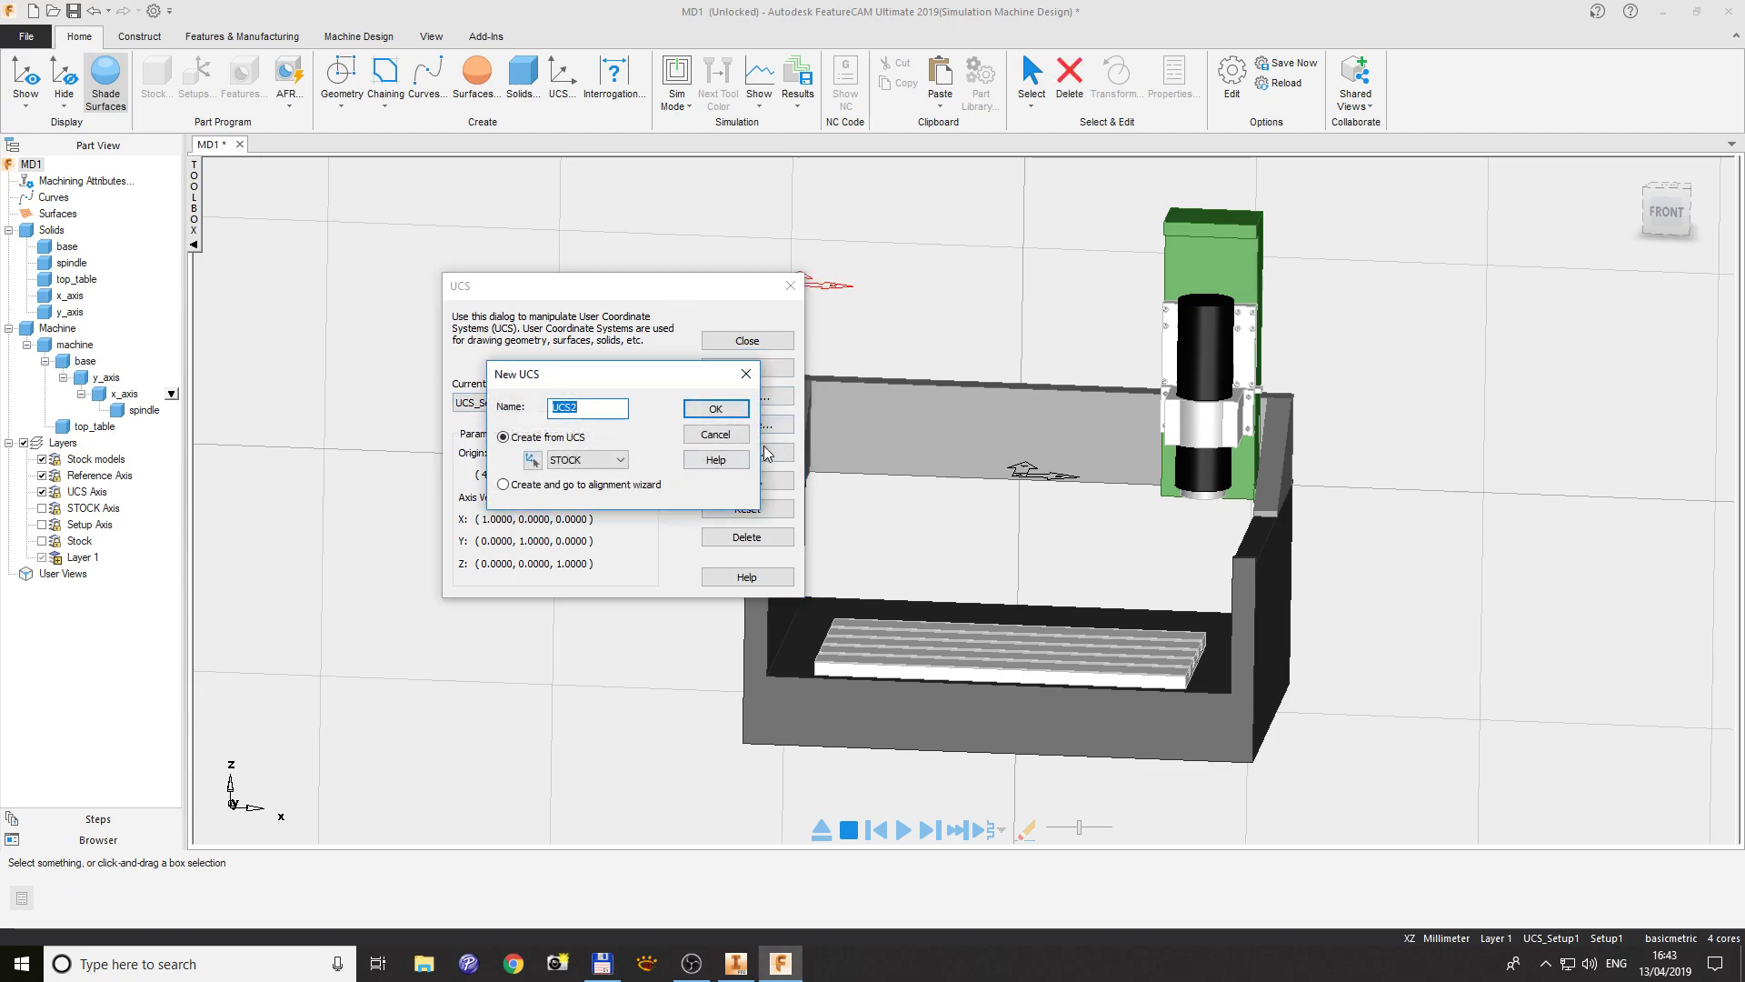
pyautogui.click(594, 411)
pyautogui.moveTo(652, 372); pyautogui.dragTo(560, 378)
pyautogui.moveTo(613, 289); pyautogui.dragTo(459, 279)
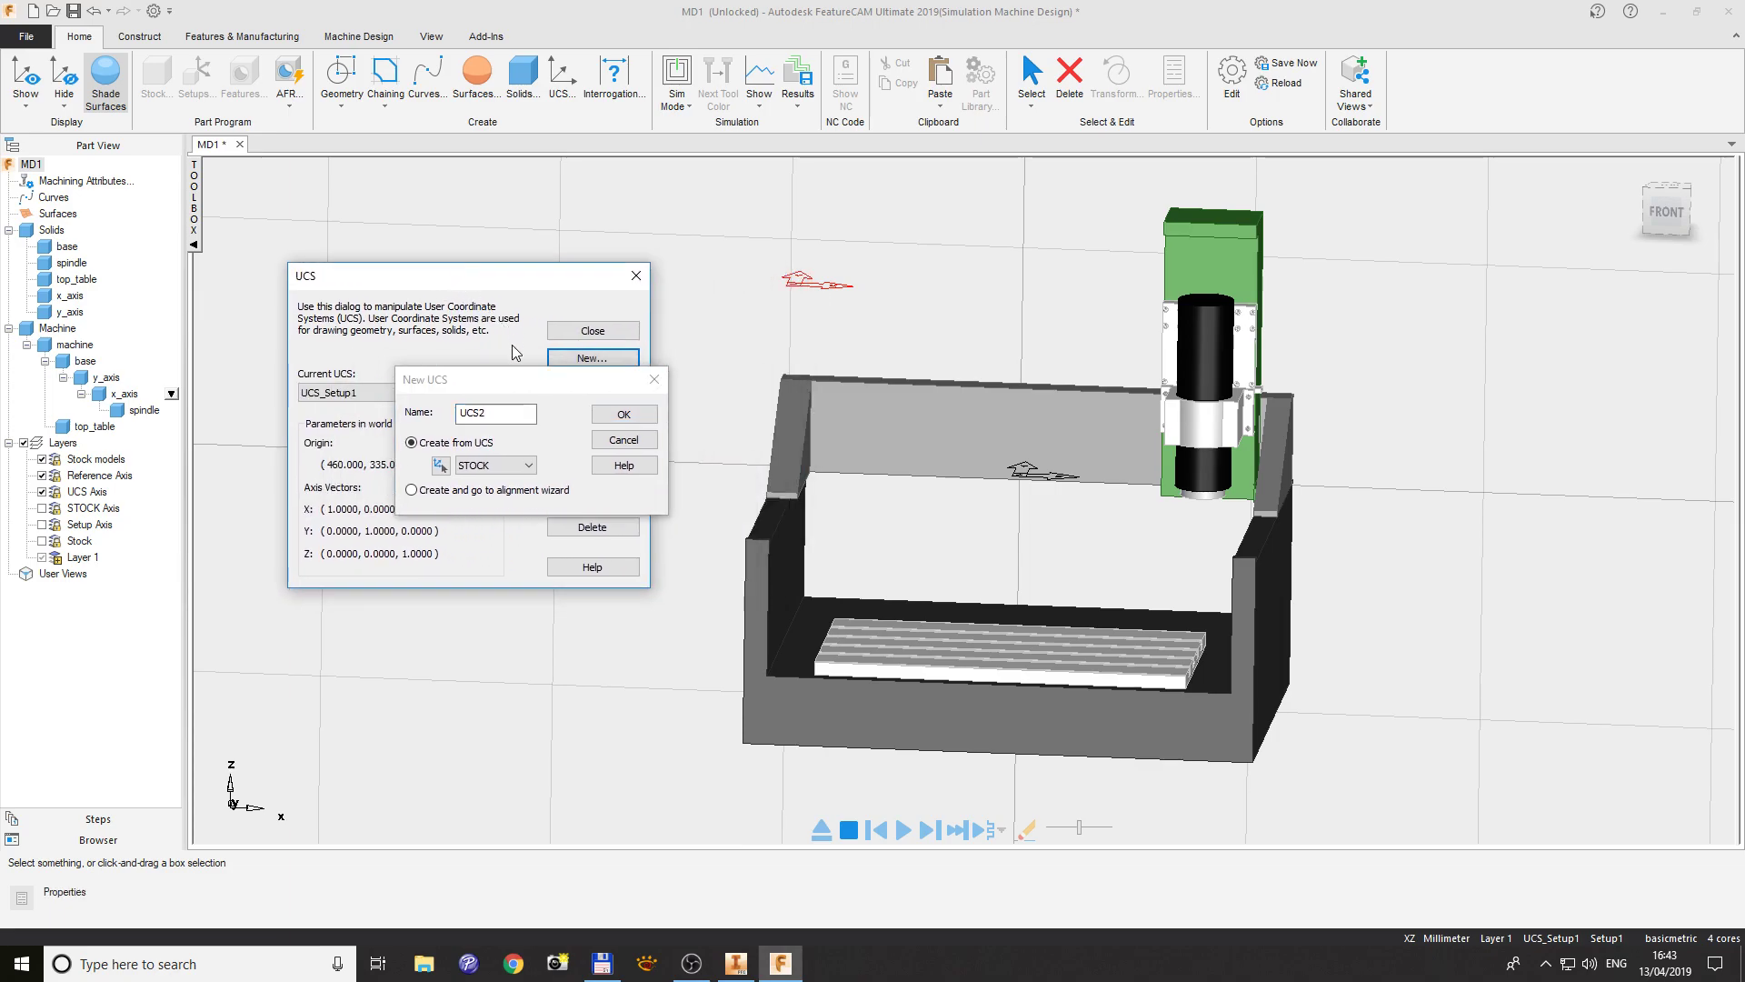
pyautogui.moveTo(481, 415); pyautogui.dragTo(504, 420)
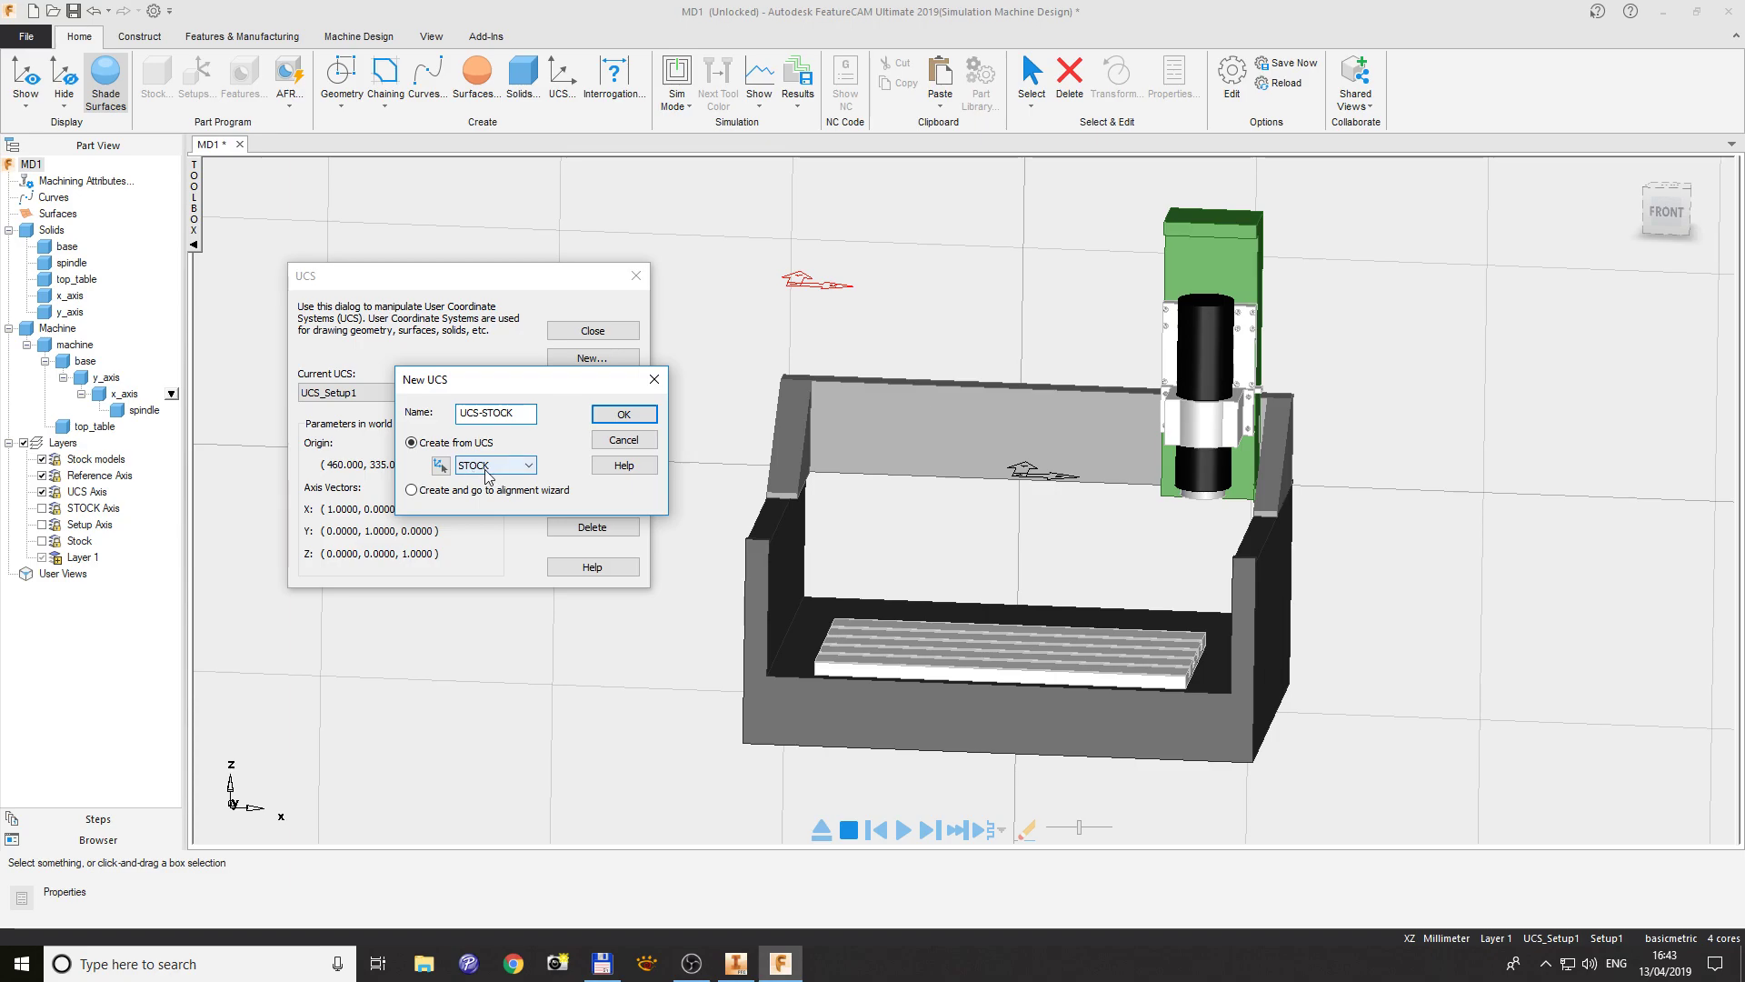
pyautogui.click(600, 418)
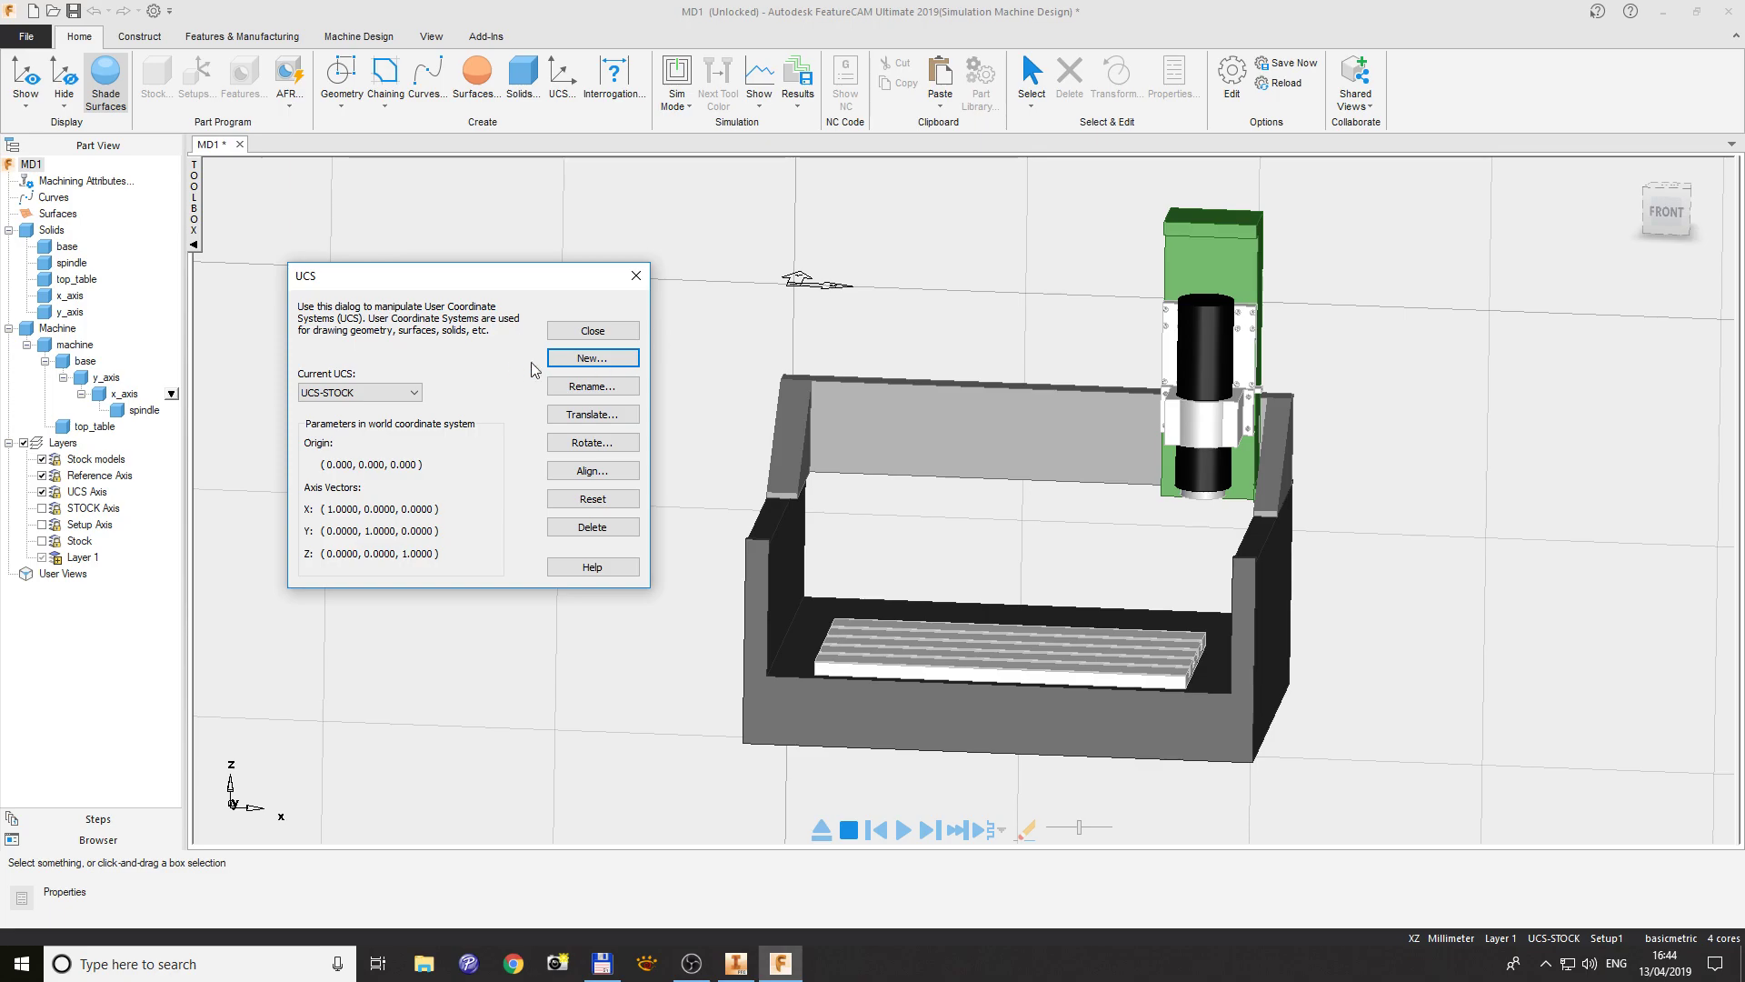
# - Compare the STOCK and UCS-STOCK coordinate systems, leaving UCS-STOCK as the current UCS
pyautogui.click(416, 394)
pyautogui.click(456, 388)
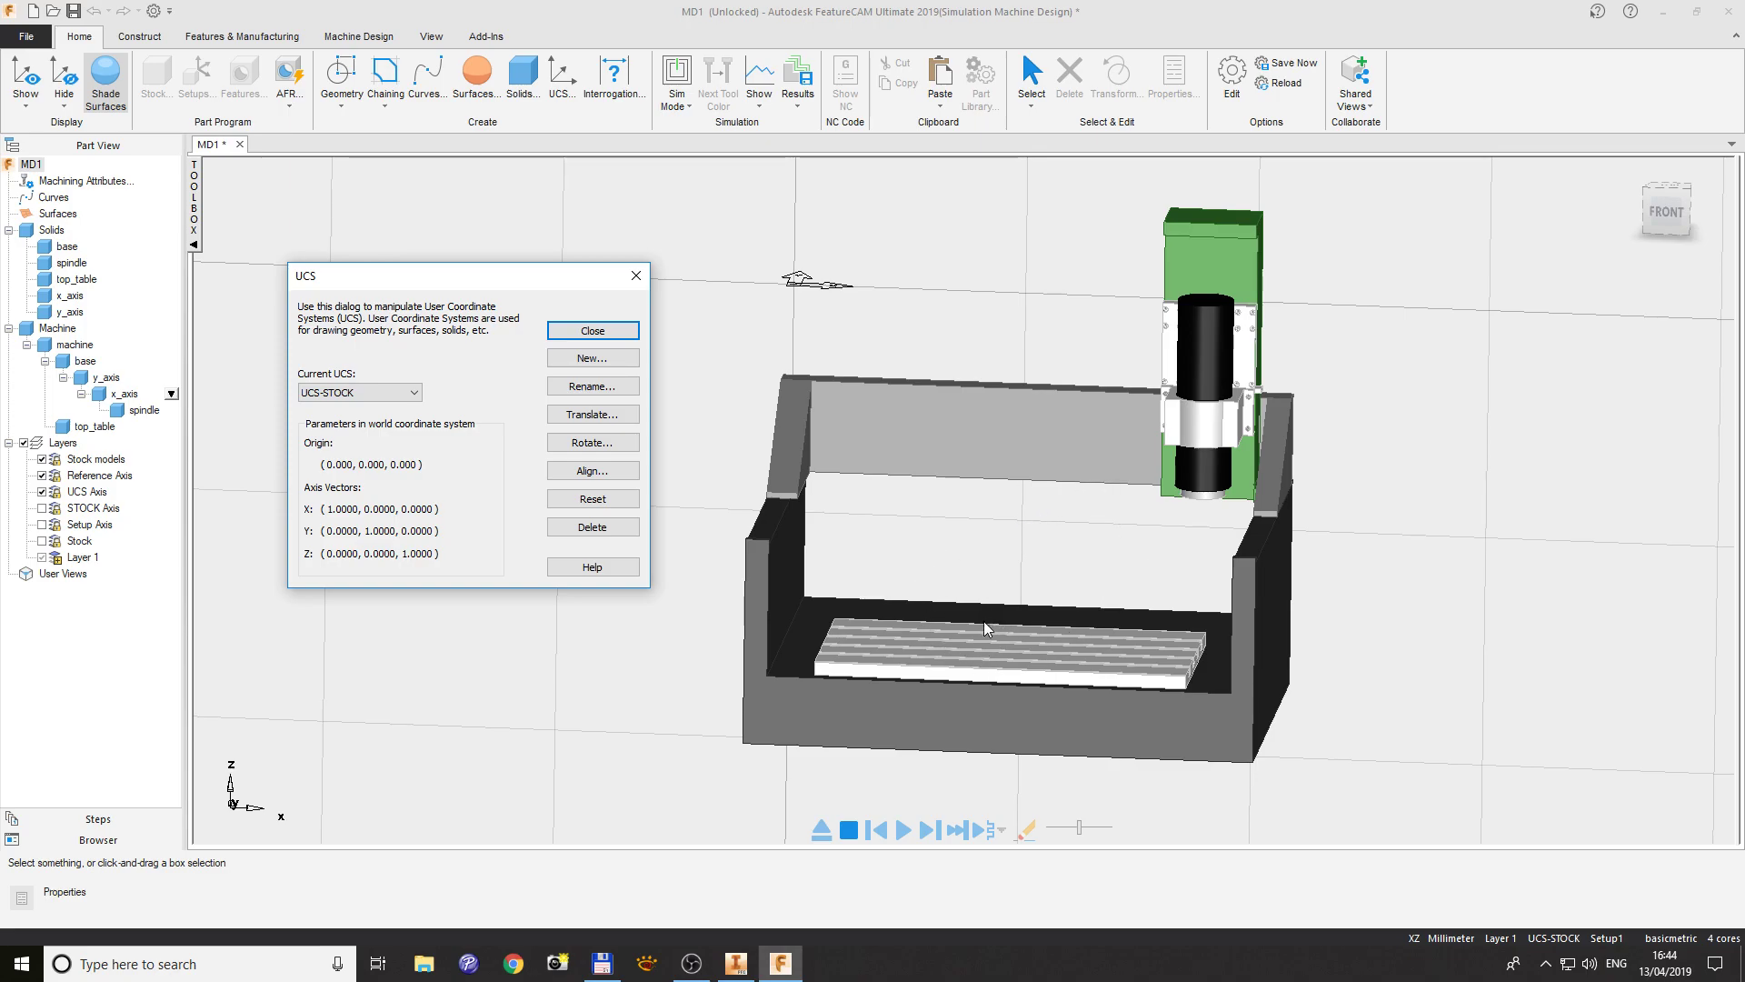
pyautogui.click(411, 394)
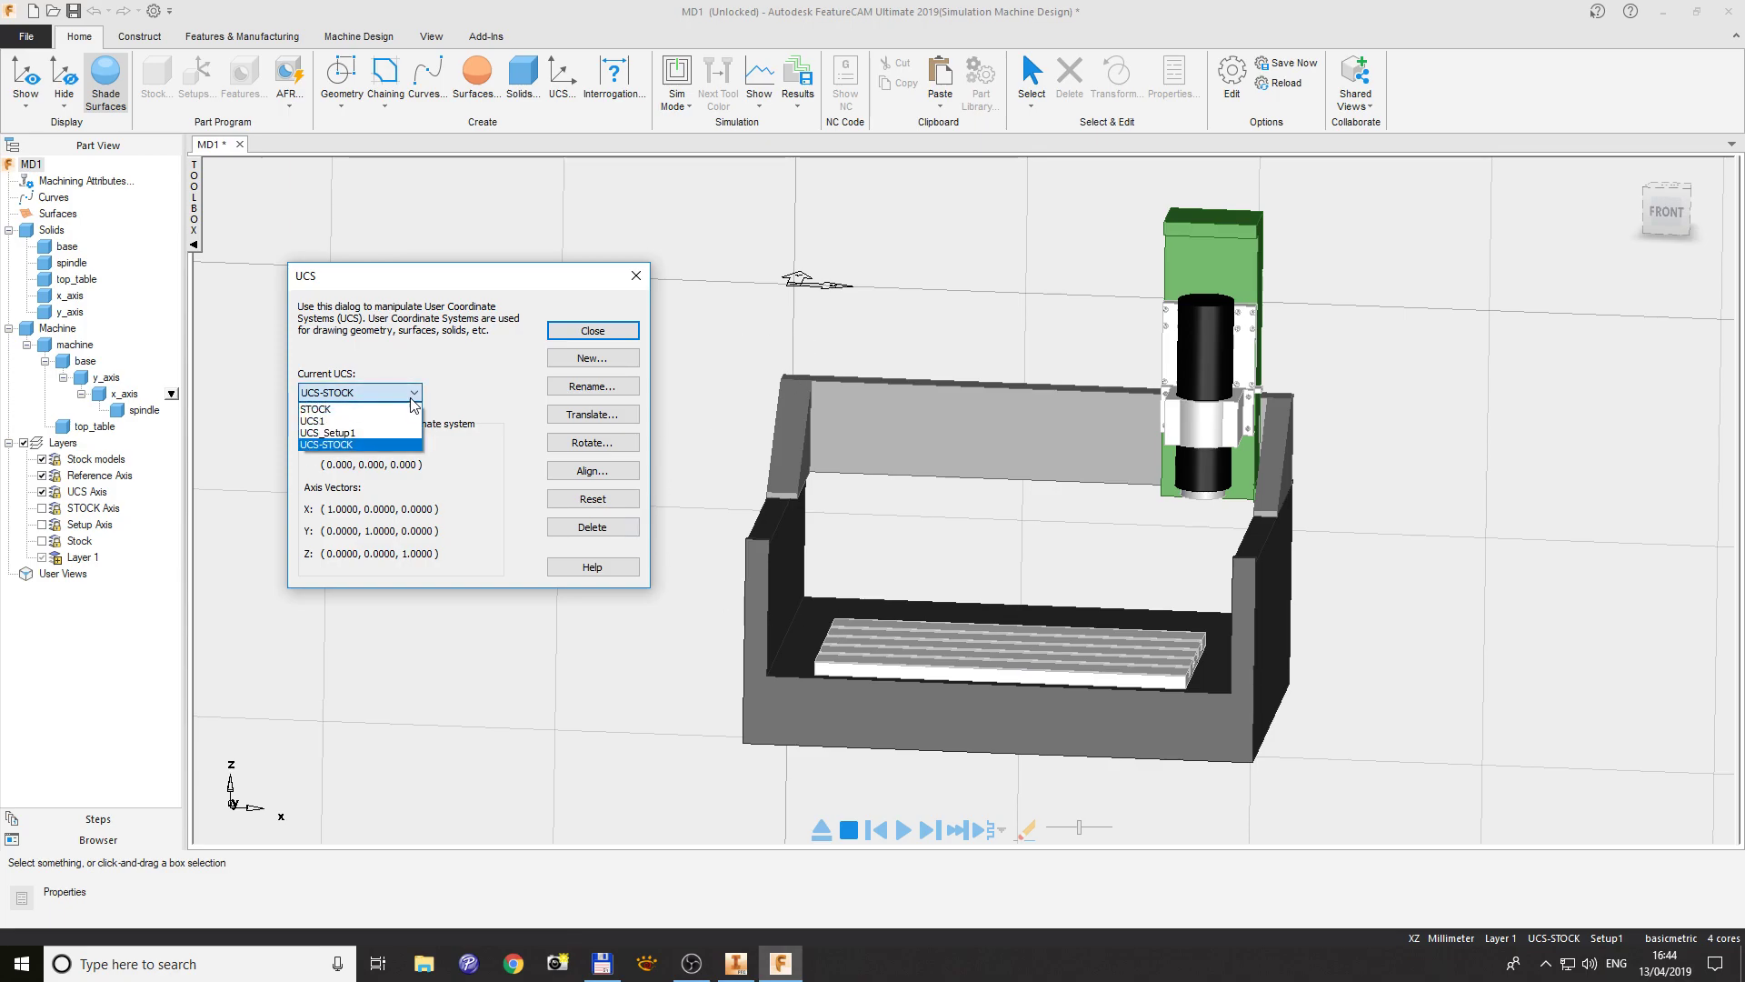
pyautogui.click(359, 409)
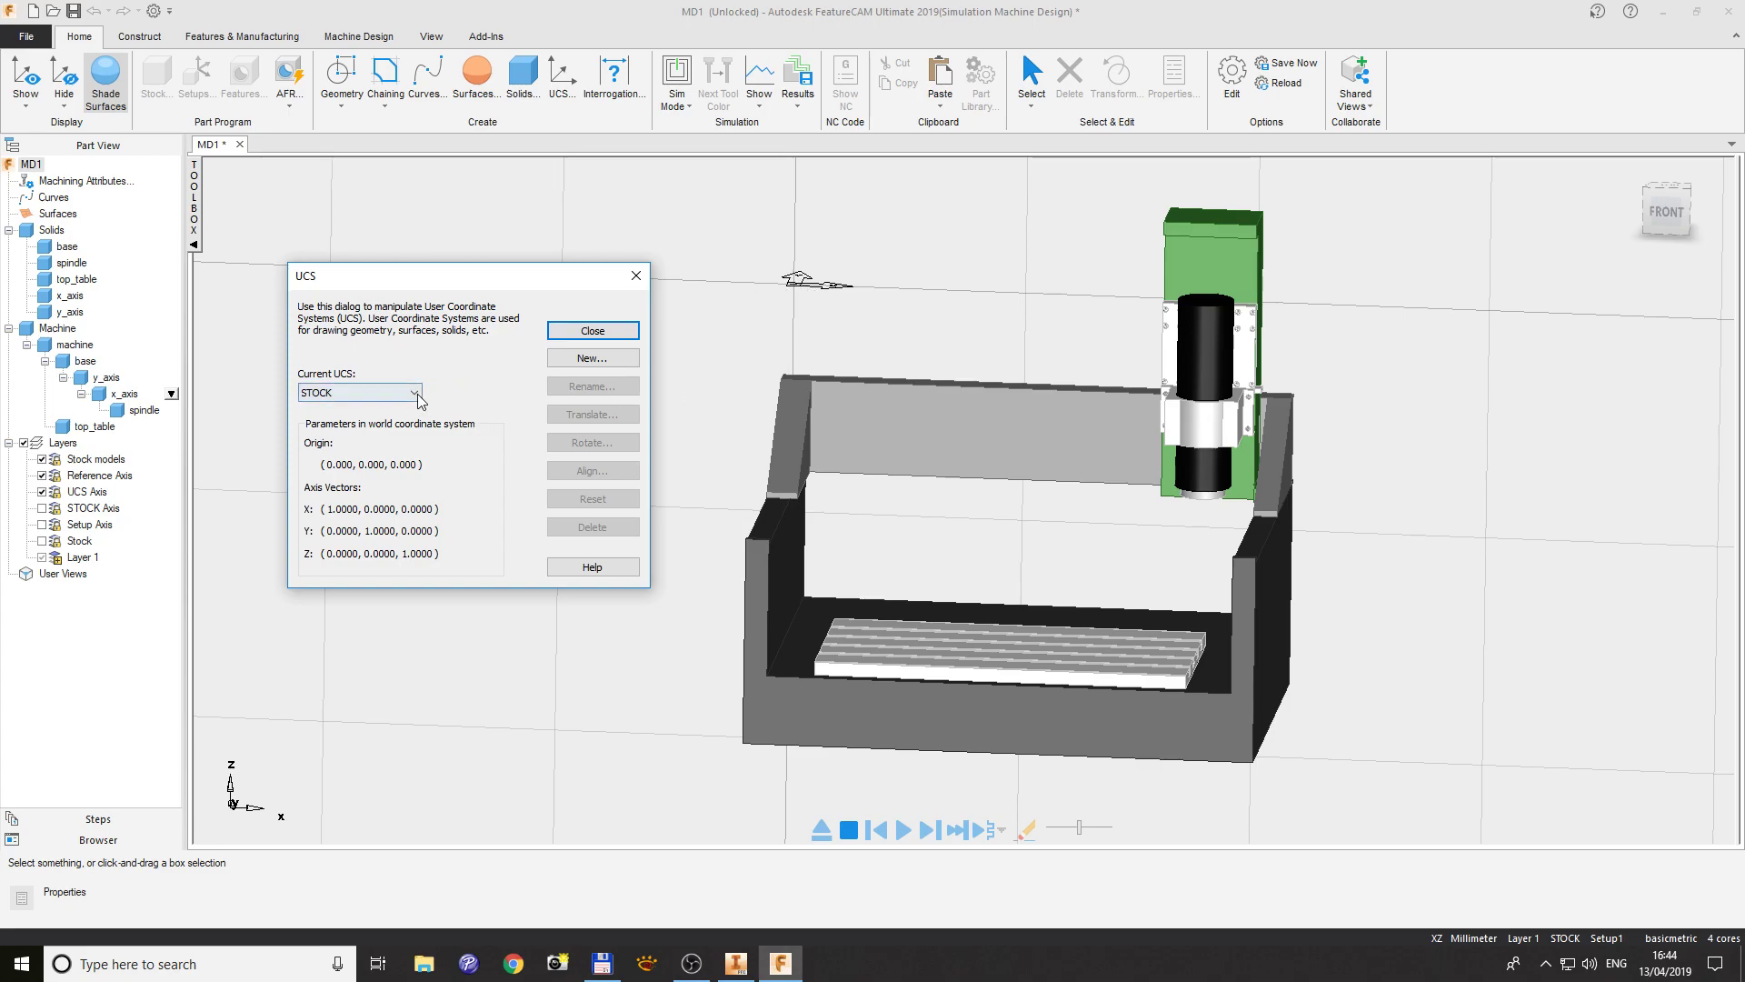
pyautogui.click(377, 393)
pyautogui.click(342, 445)
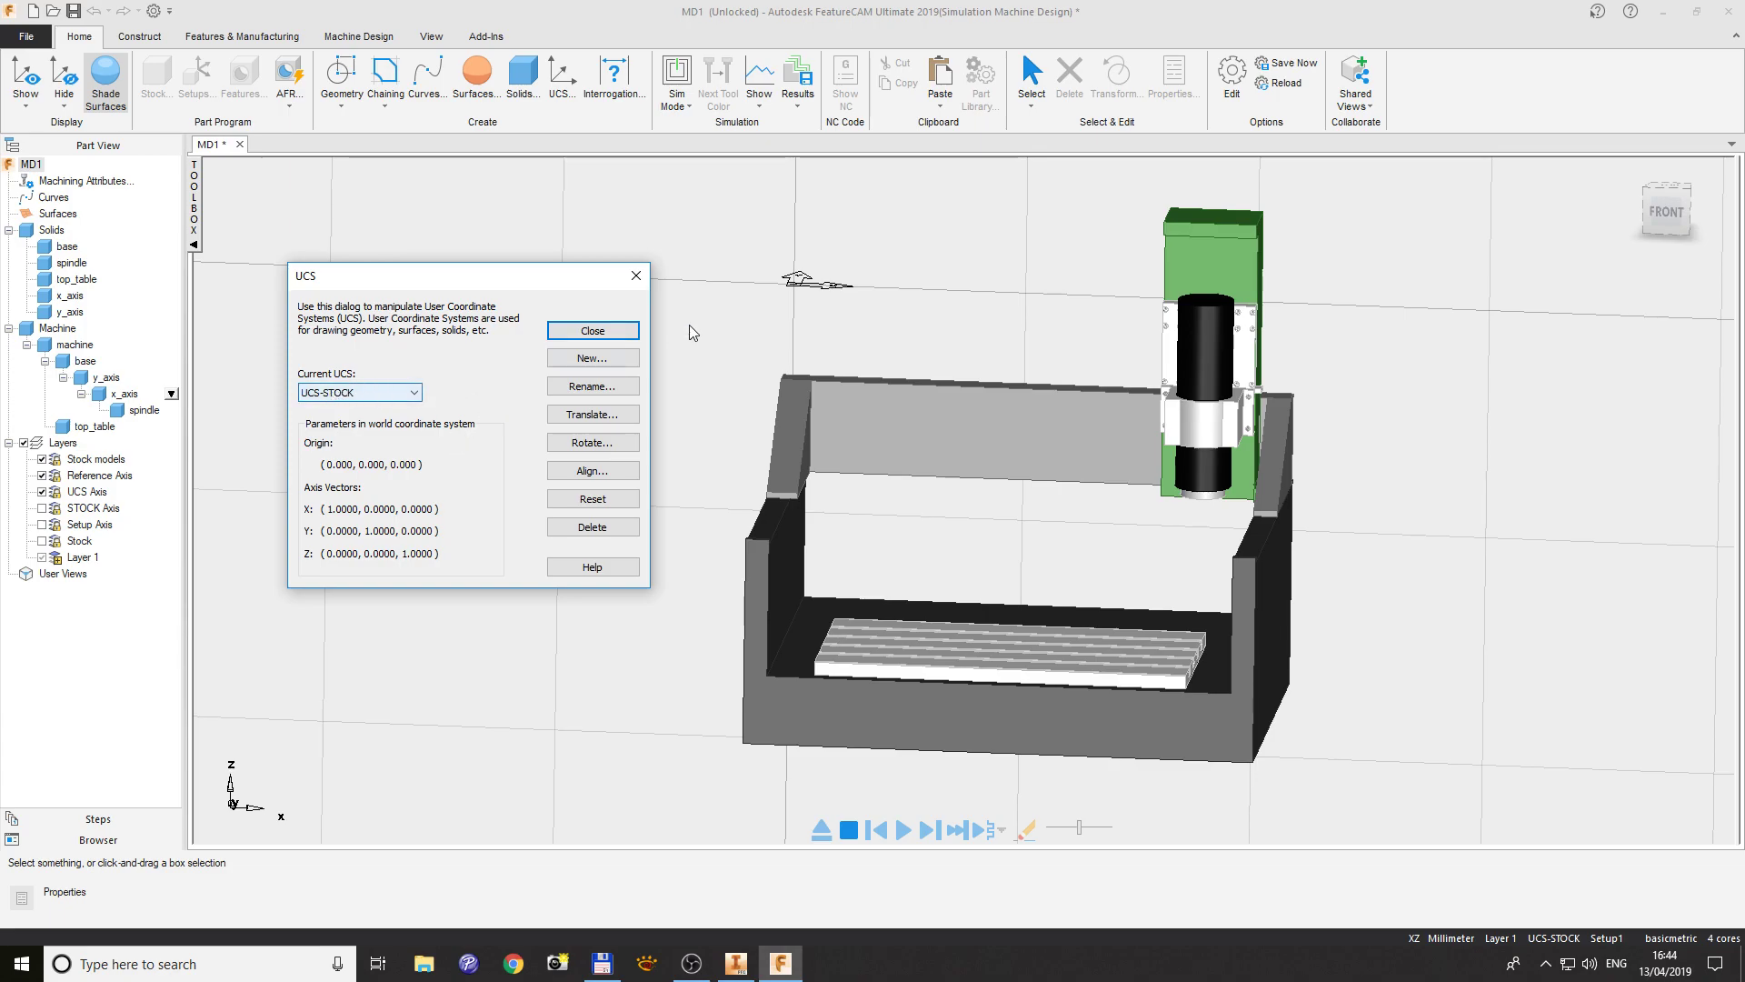
# - Start aligning UCS-STOCK and choose Surface as the alignment method
pyautogui.click(589, 471)
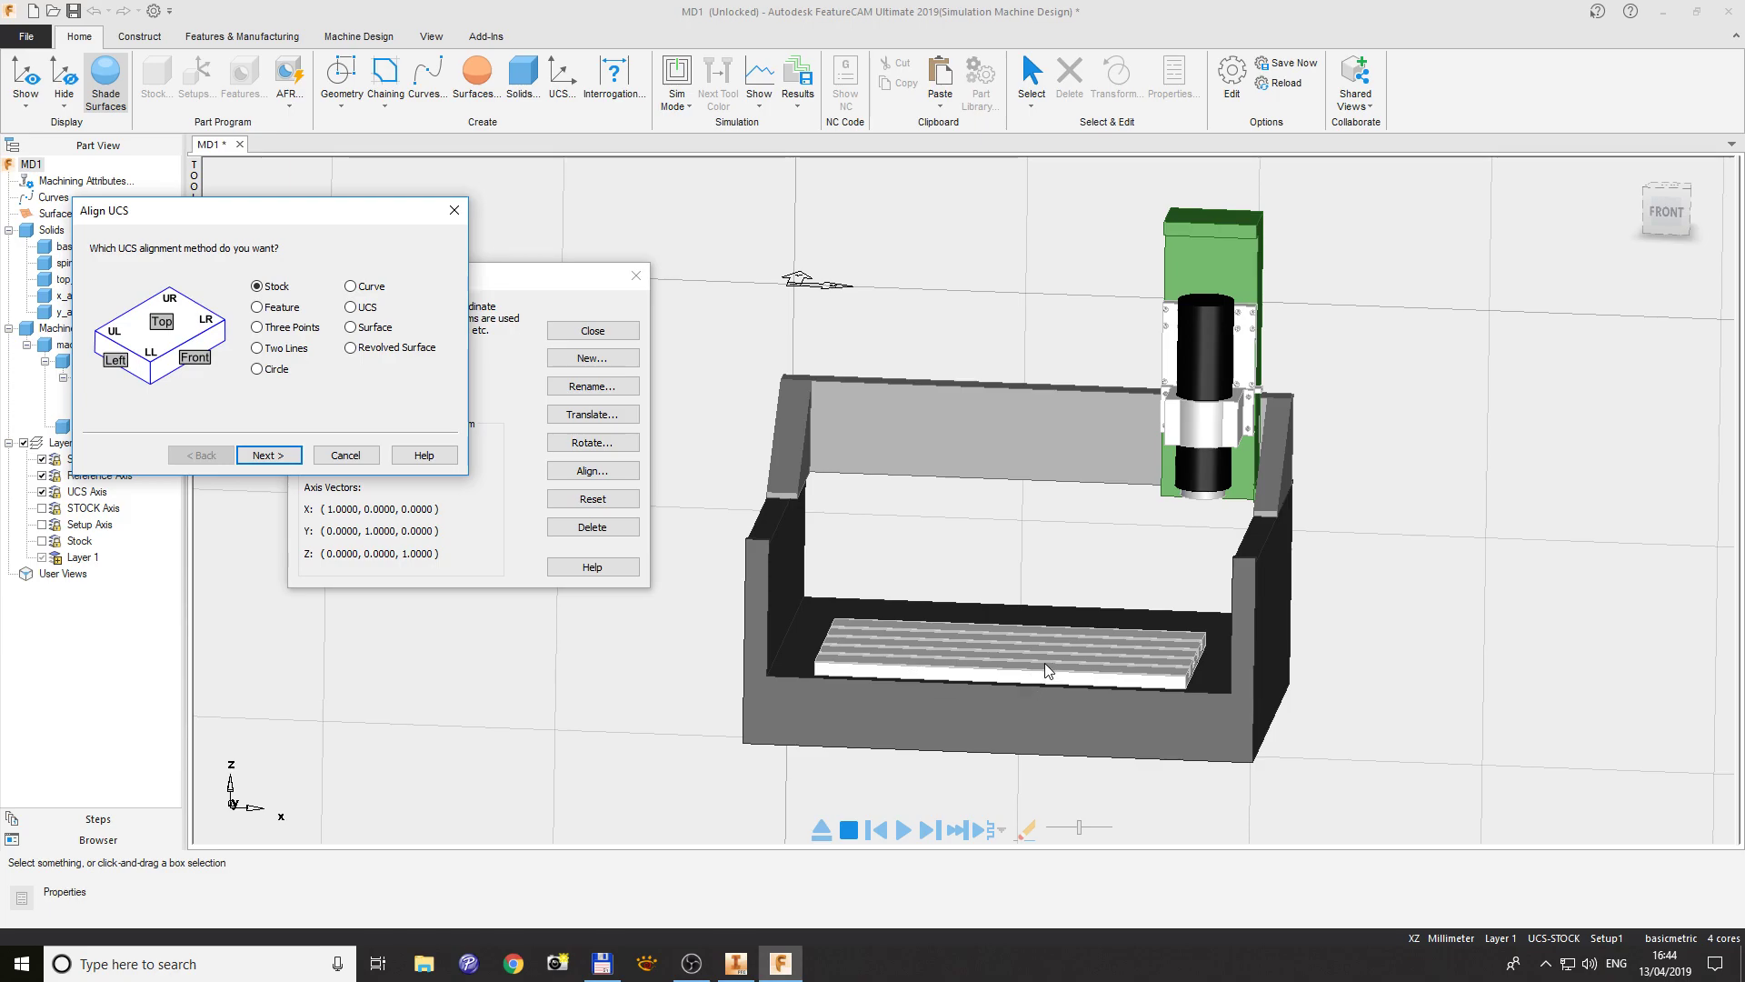
pyautogui.scroll(3, 1048, 671)
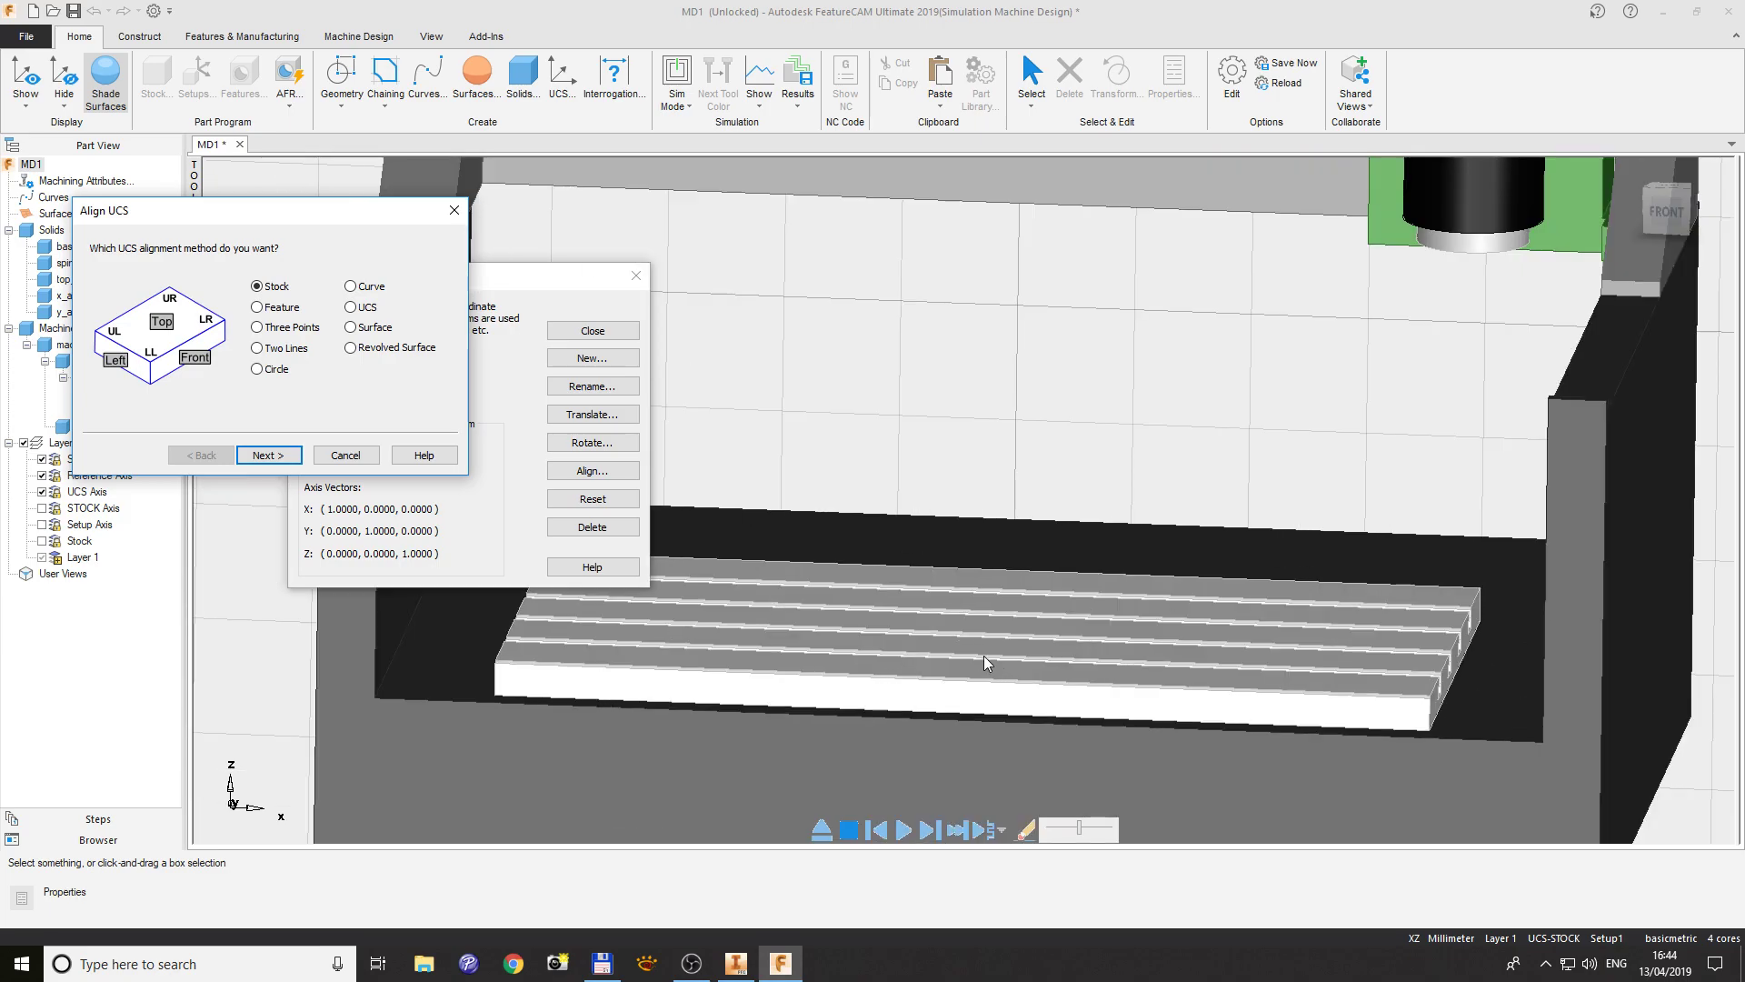
pyautogui.scroll(4, 986, 658)
pyautogui.moveTo(973, 645); pyautogui.dragTo(966, 649, button='middle')
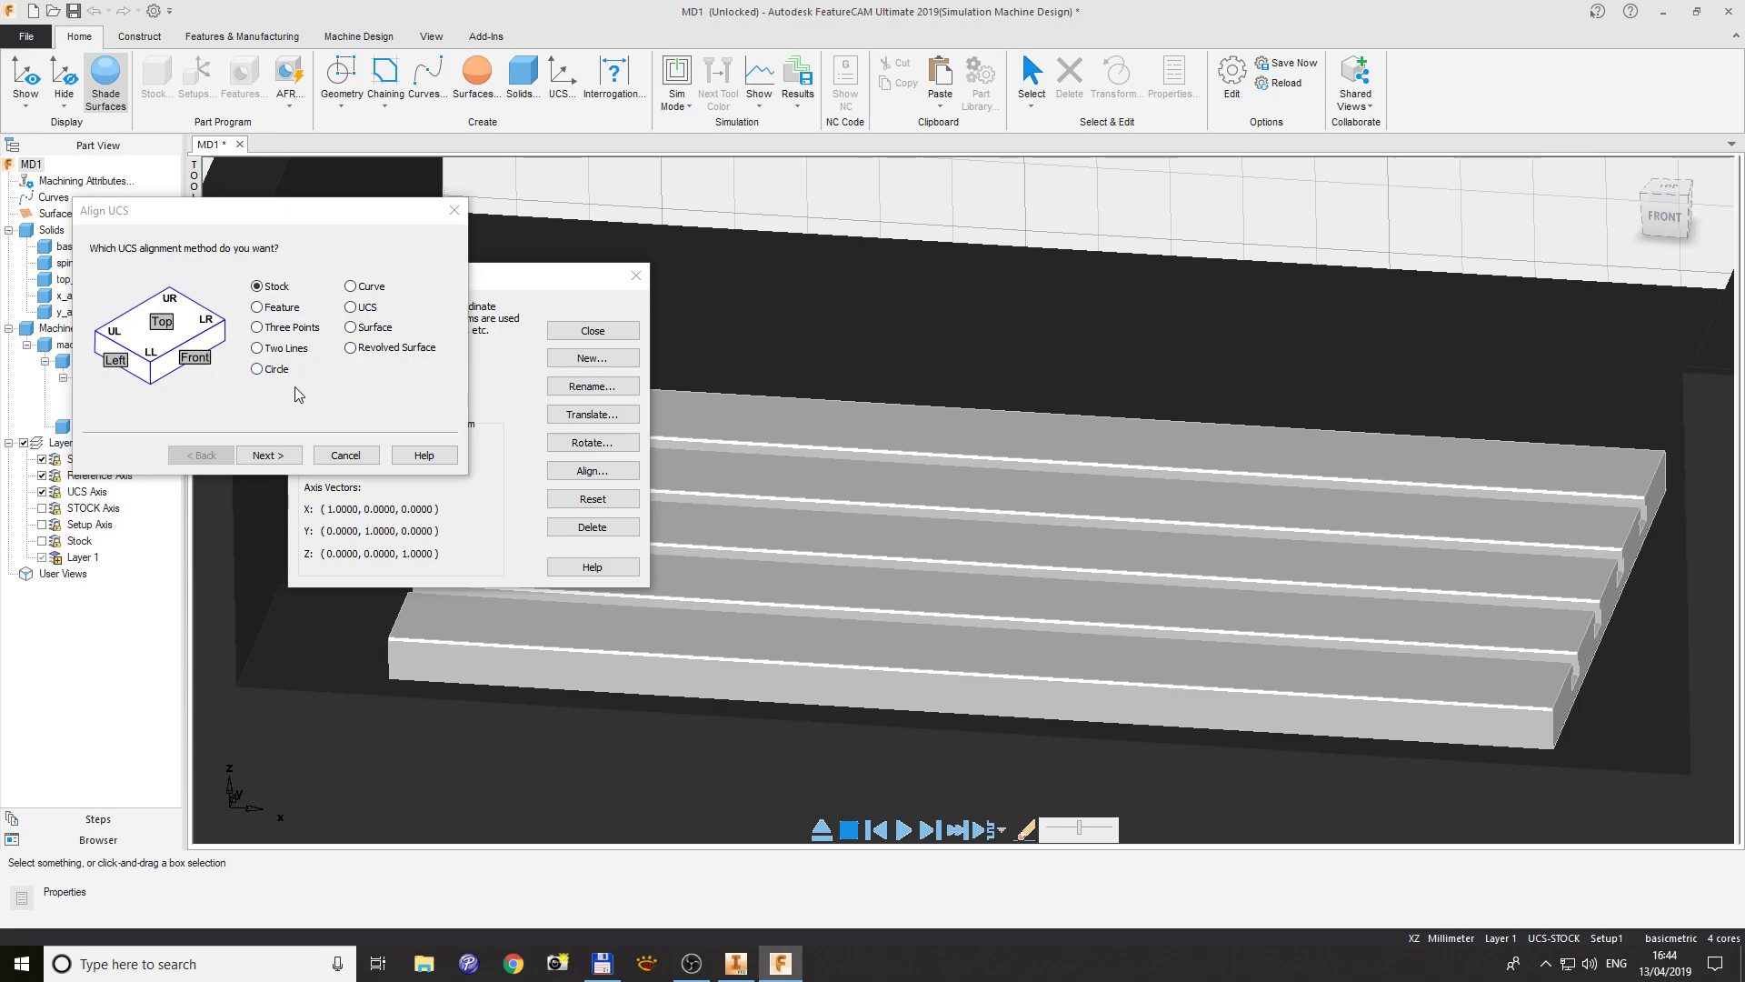
pyautogui.click(277, 329)
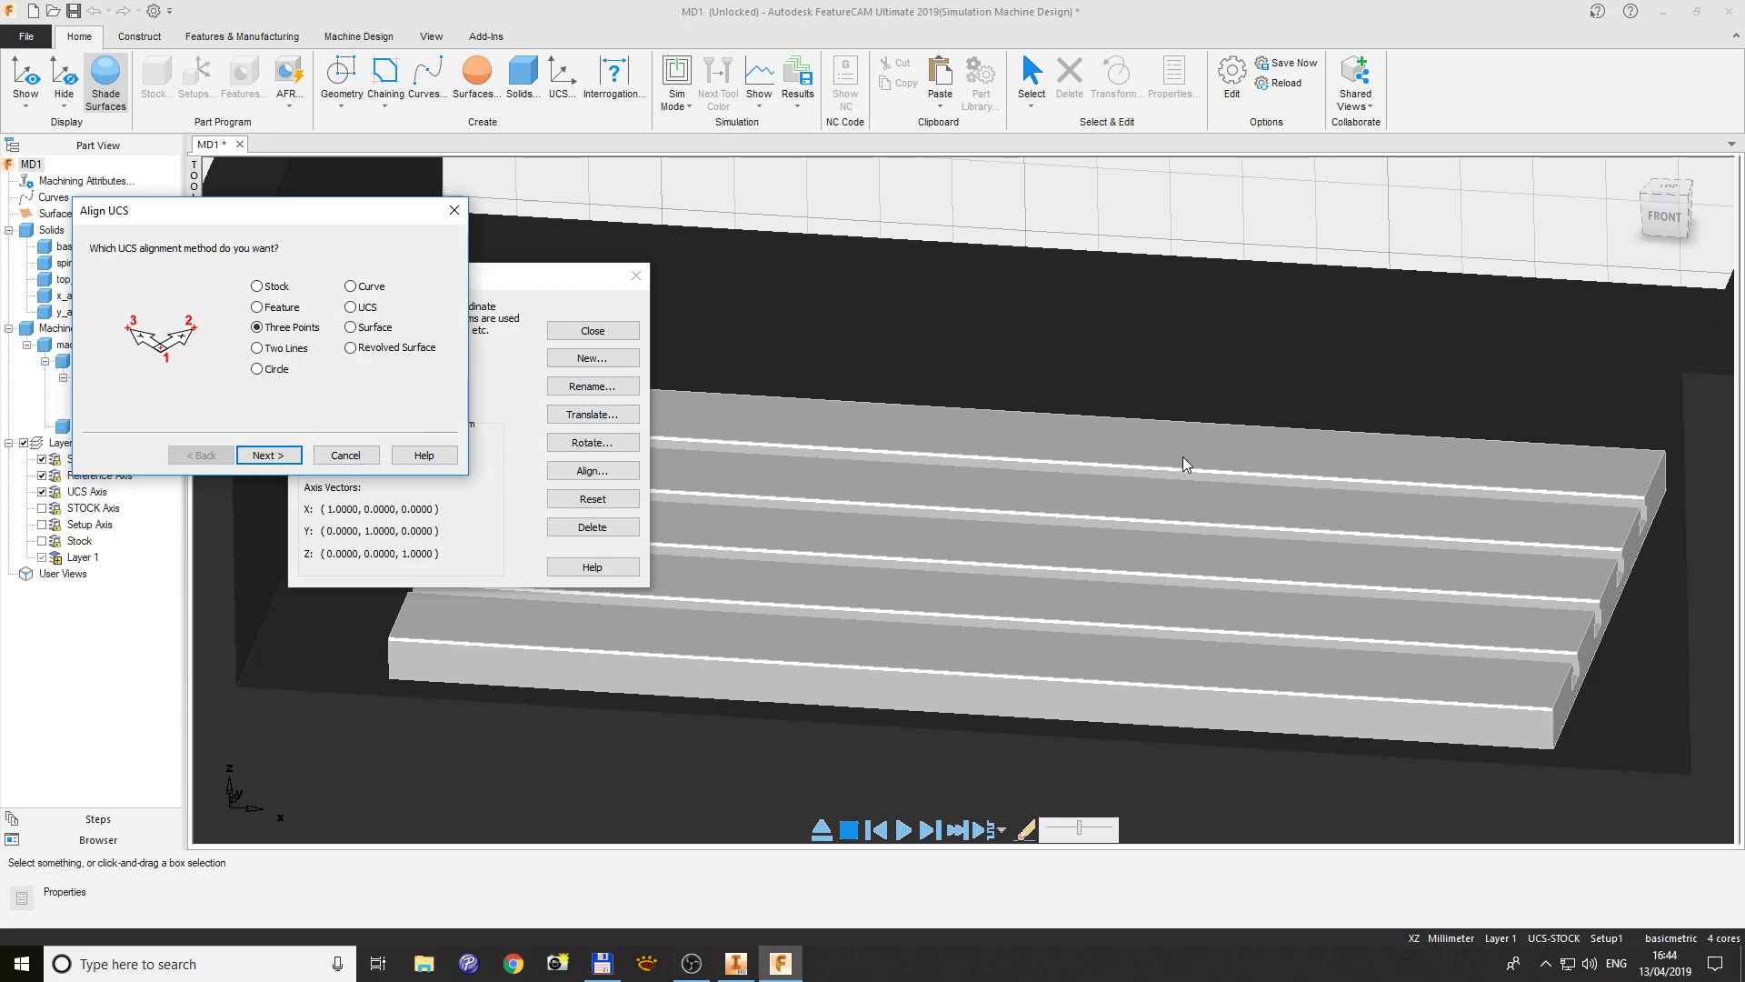
pyautogui.click(351, 329)
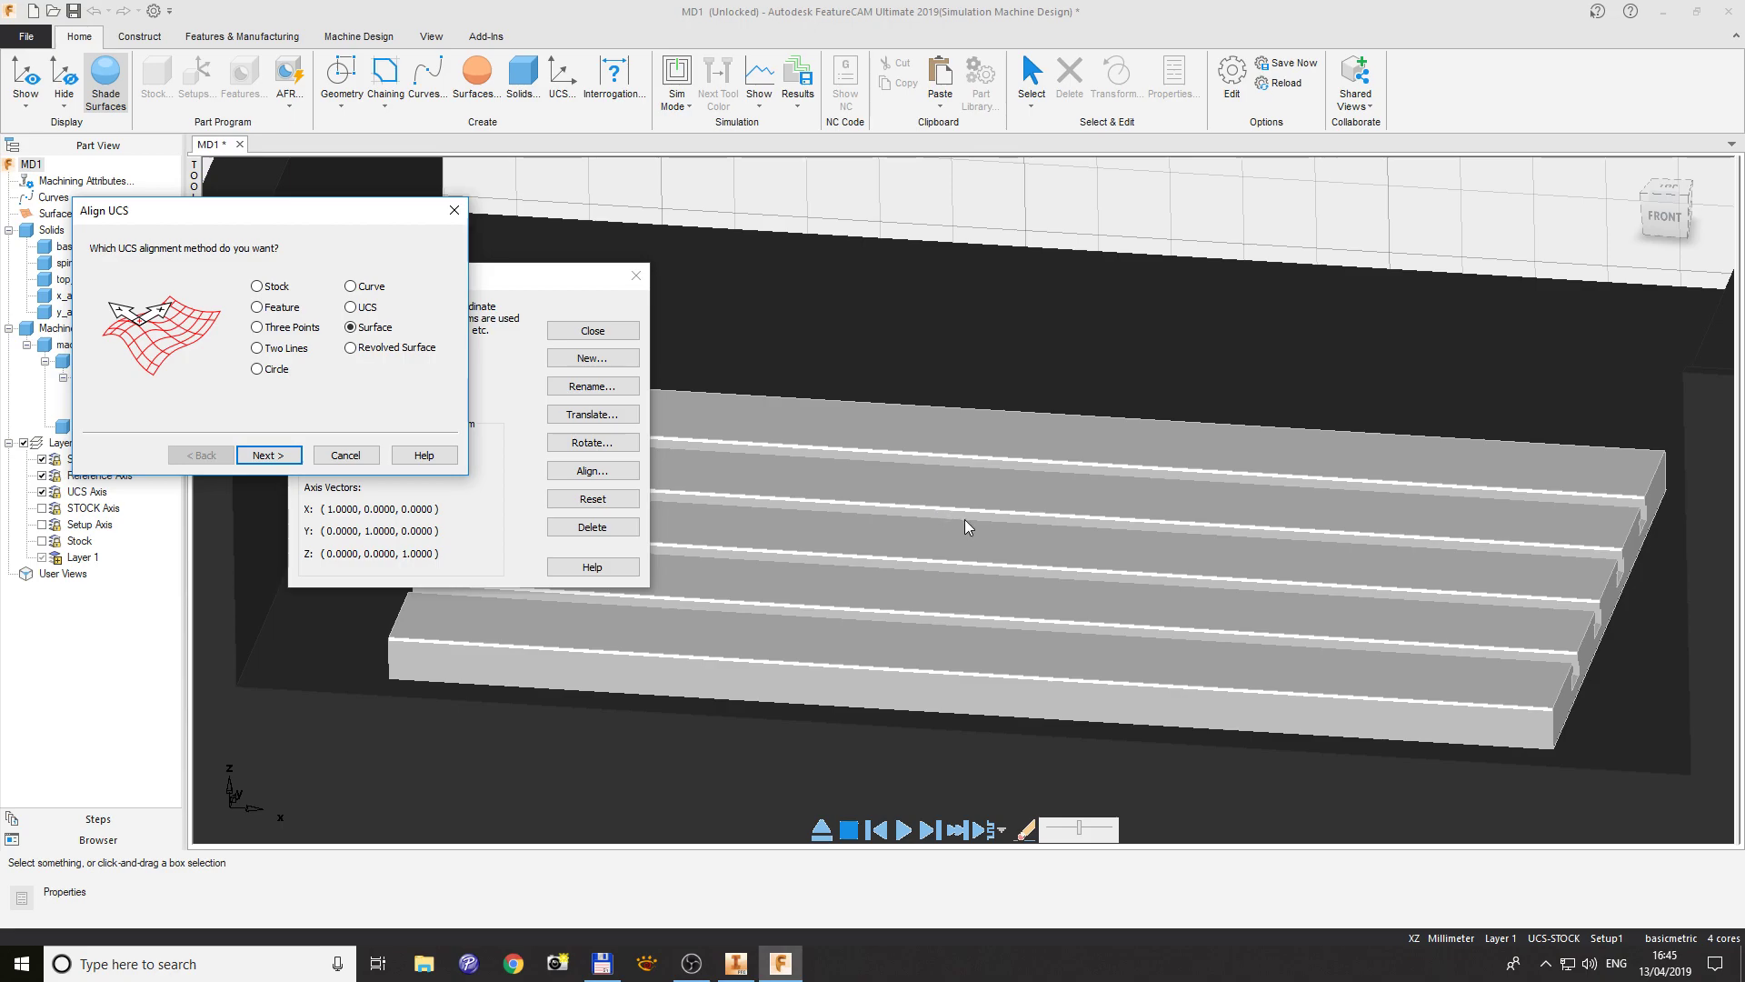
pyautogui.scroll(-5, 963, 656)
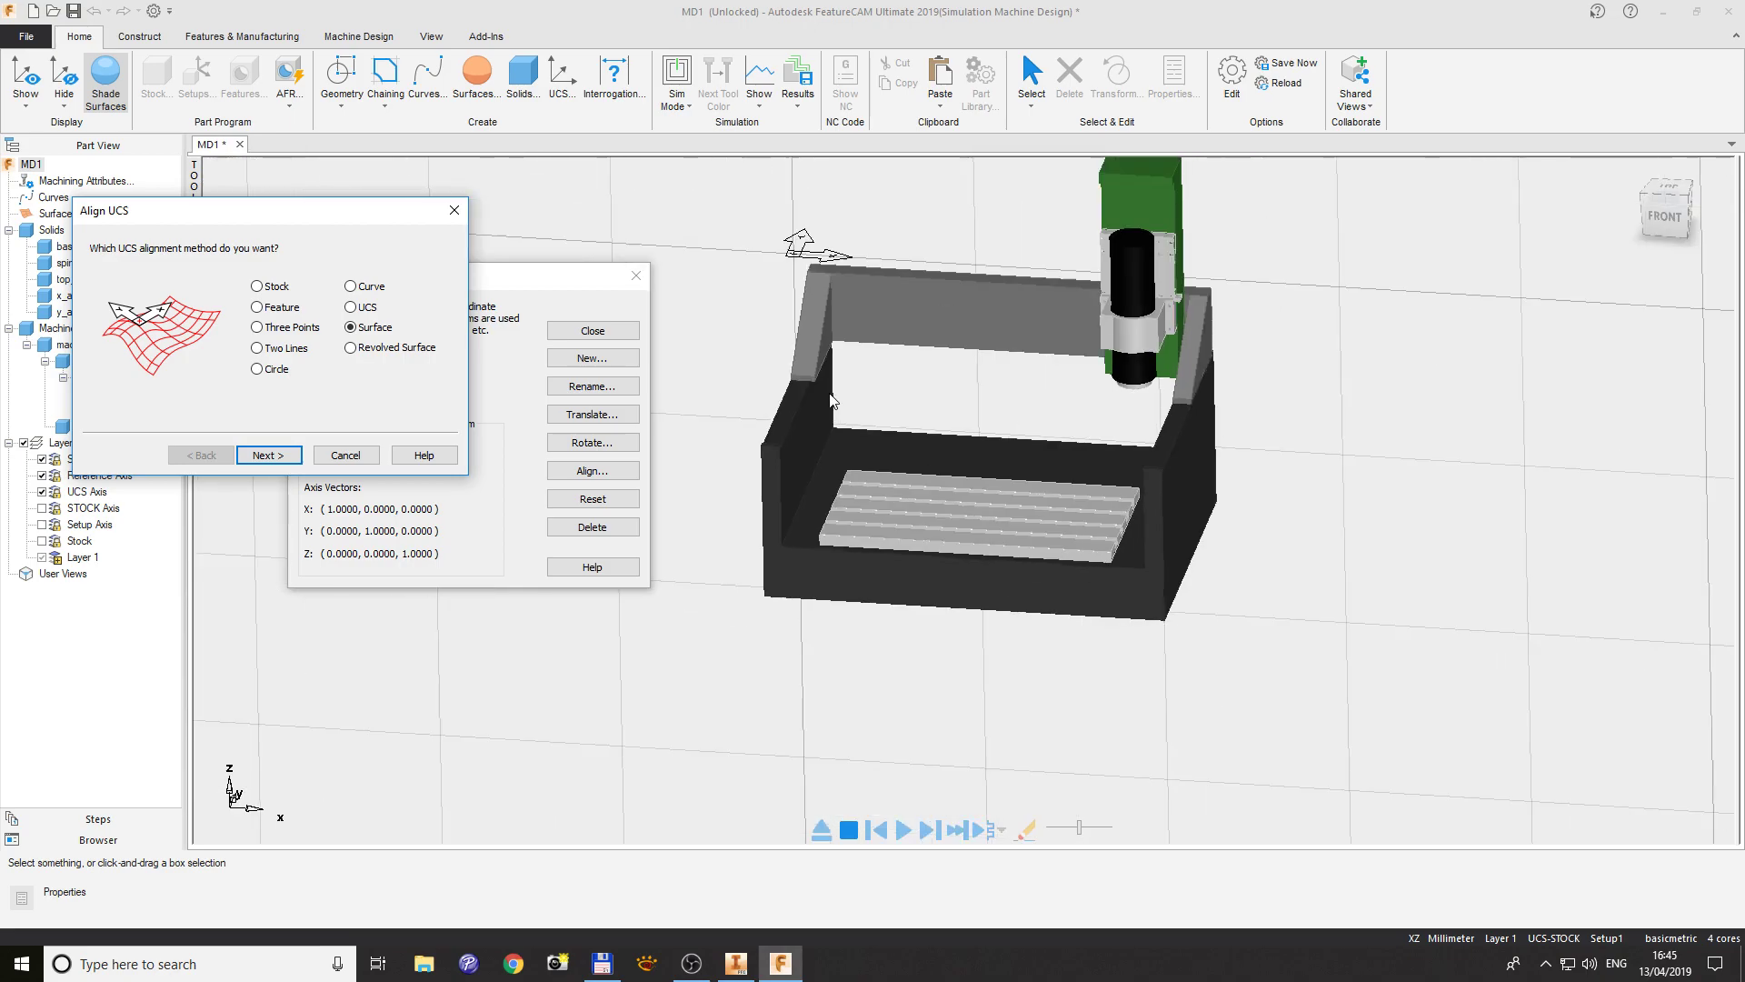
pyautogui.scroll(4, 987, 507)
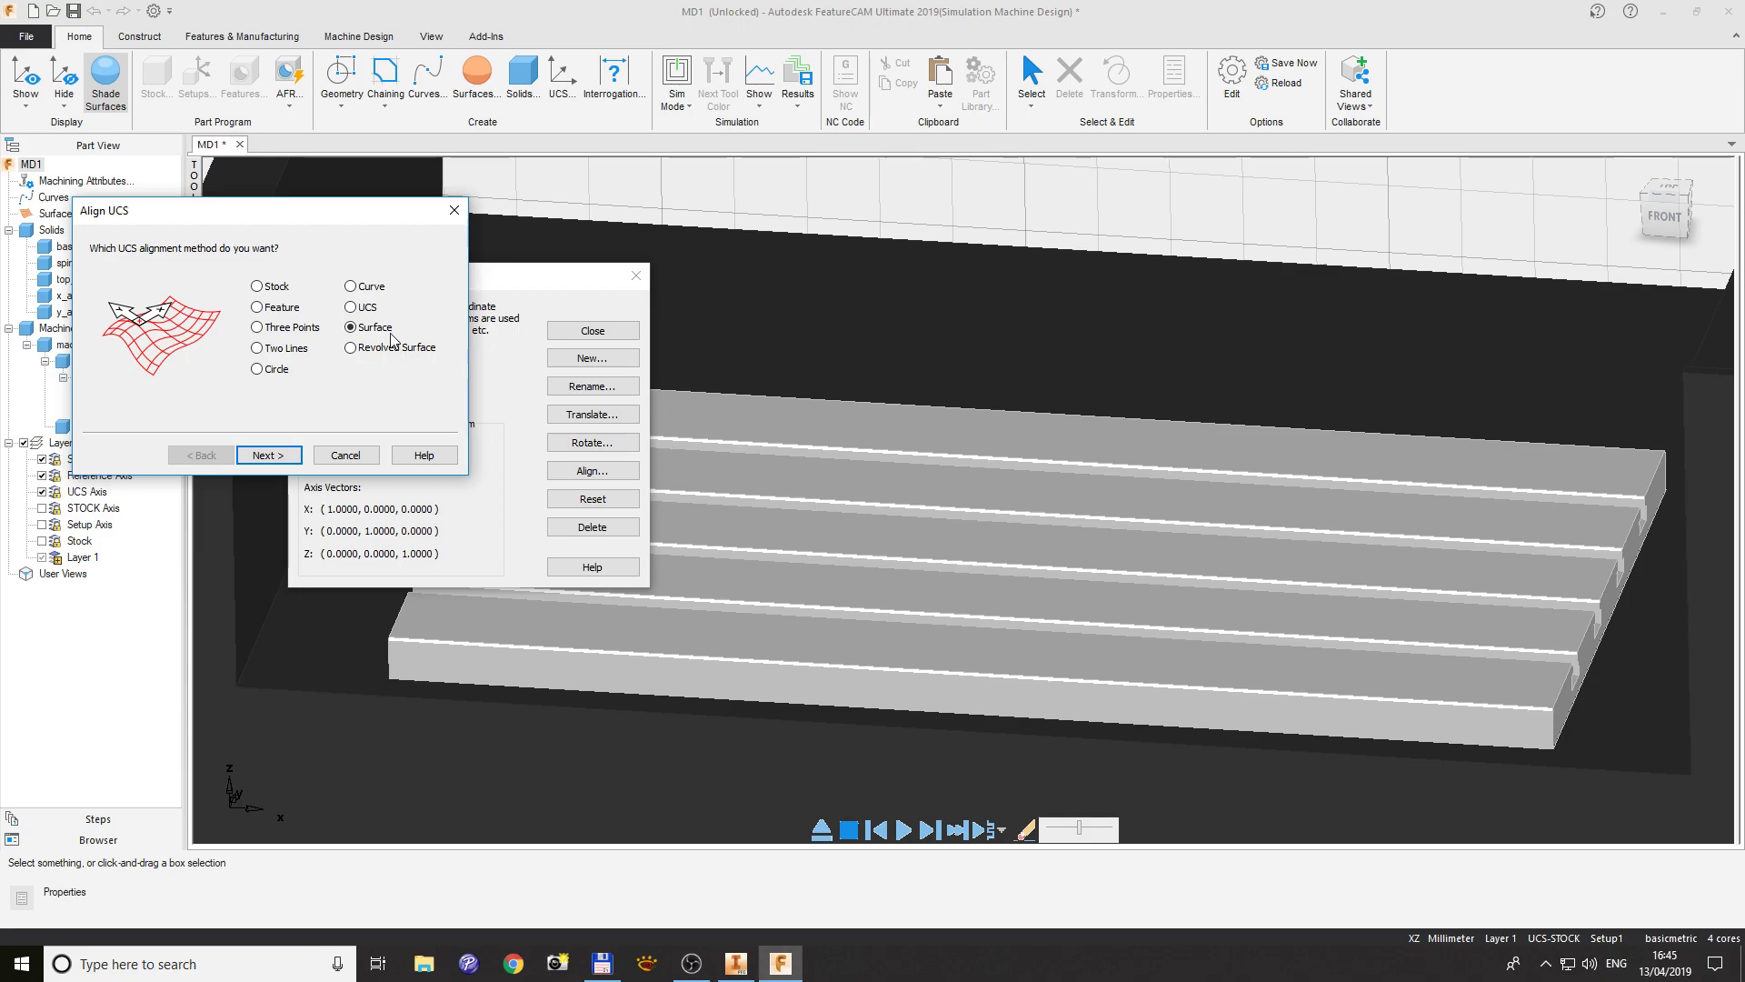
pyautogui.click(289, 455)
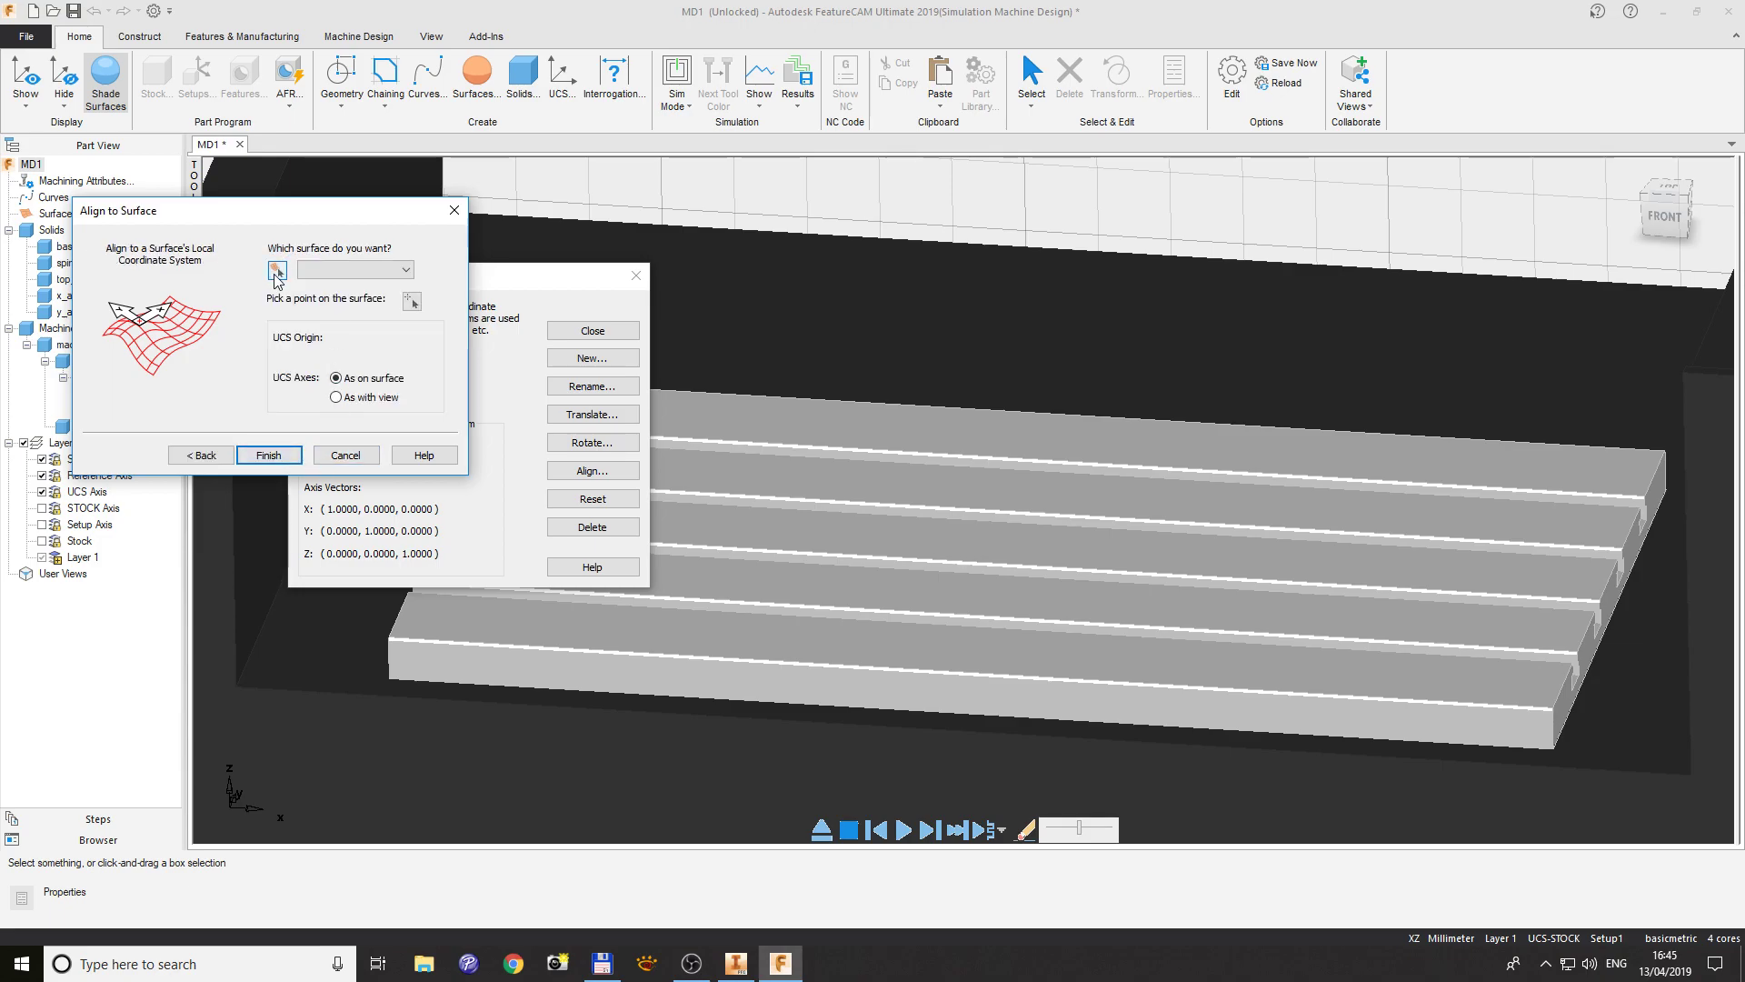
# - Align UCS-STOCK to the middle slat's upper face on top_table, placing its origin at about (415, 189, -822.5)
pyautogui.click(277, 270)
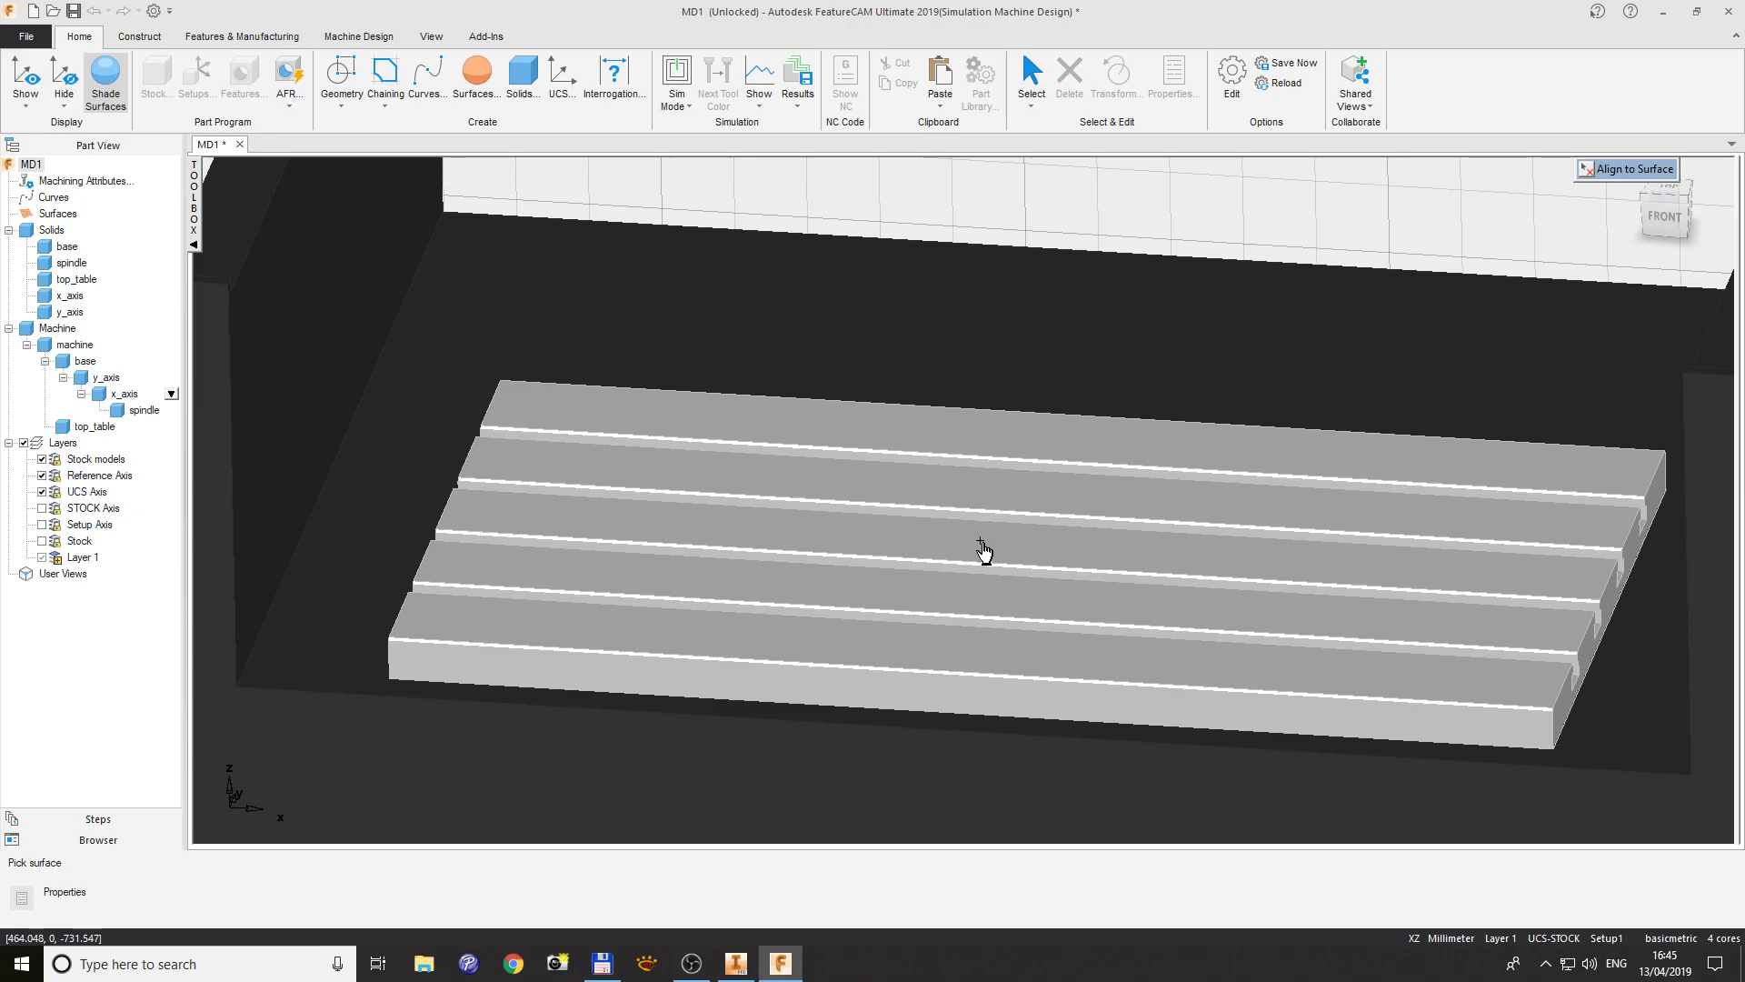
pyautogui.moveTo(991, 554); pyautogui.dragTo(1040, 533, button='middle')
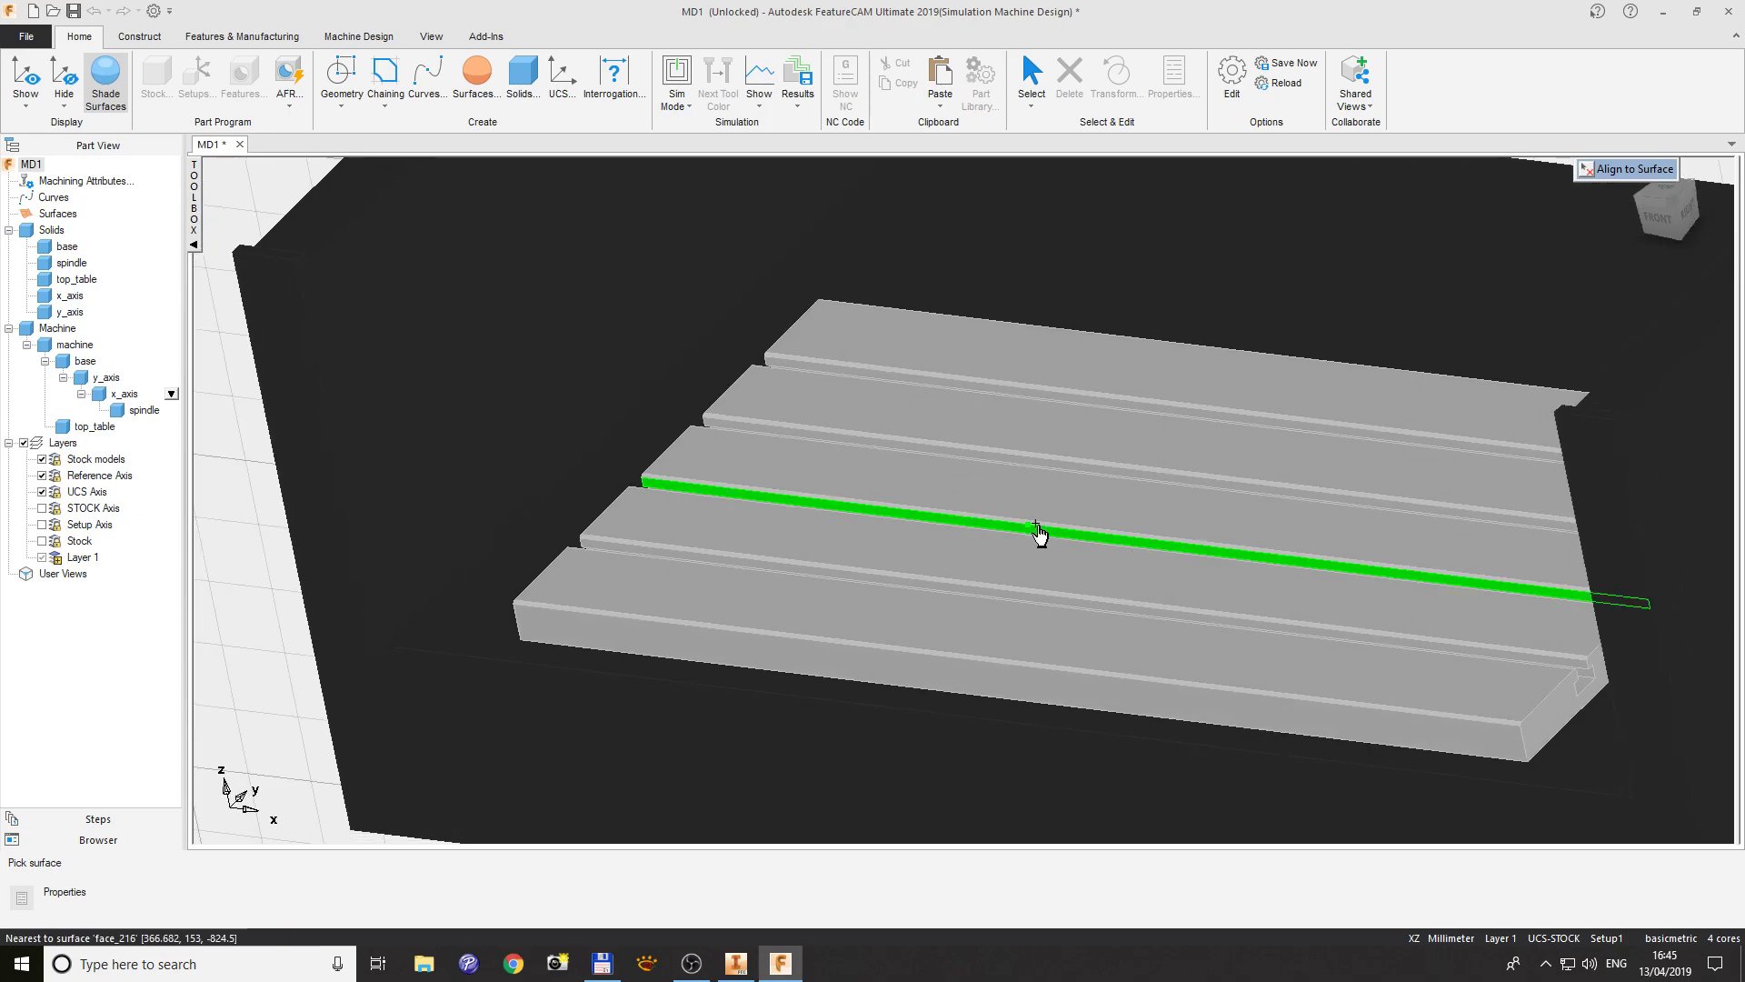
pyautogui.click(1148, 500)
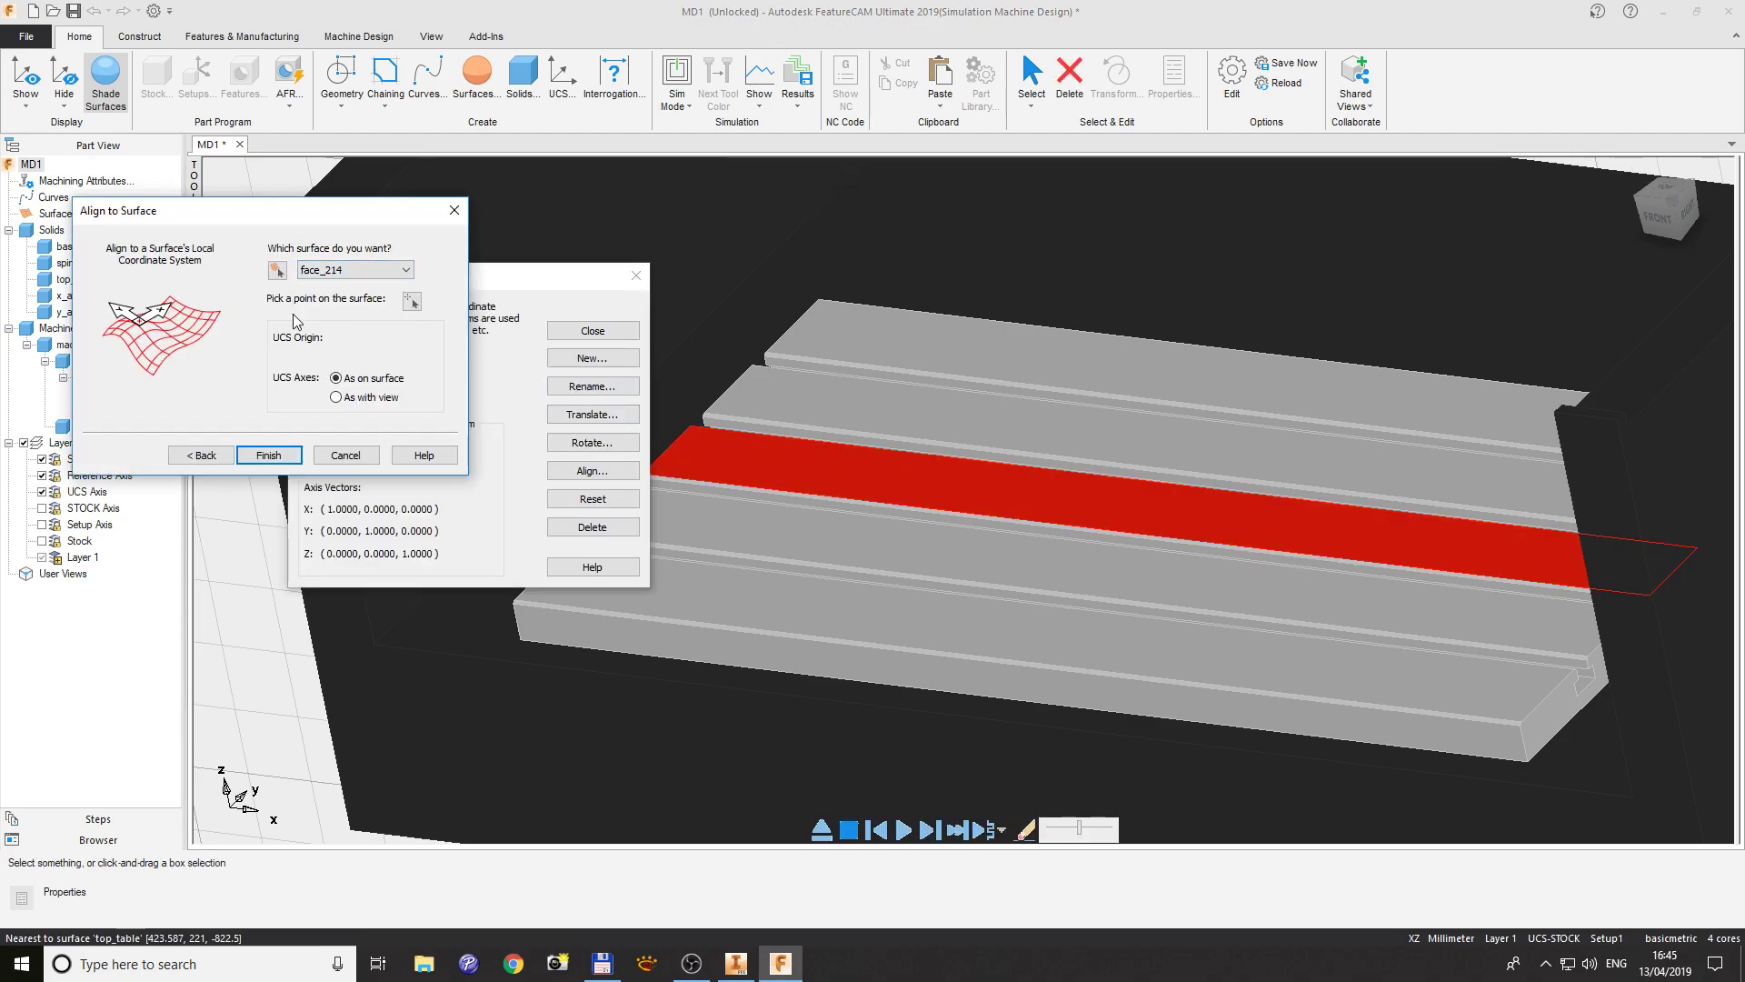
pyautogui.click(413, 305)
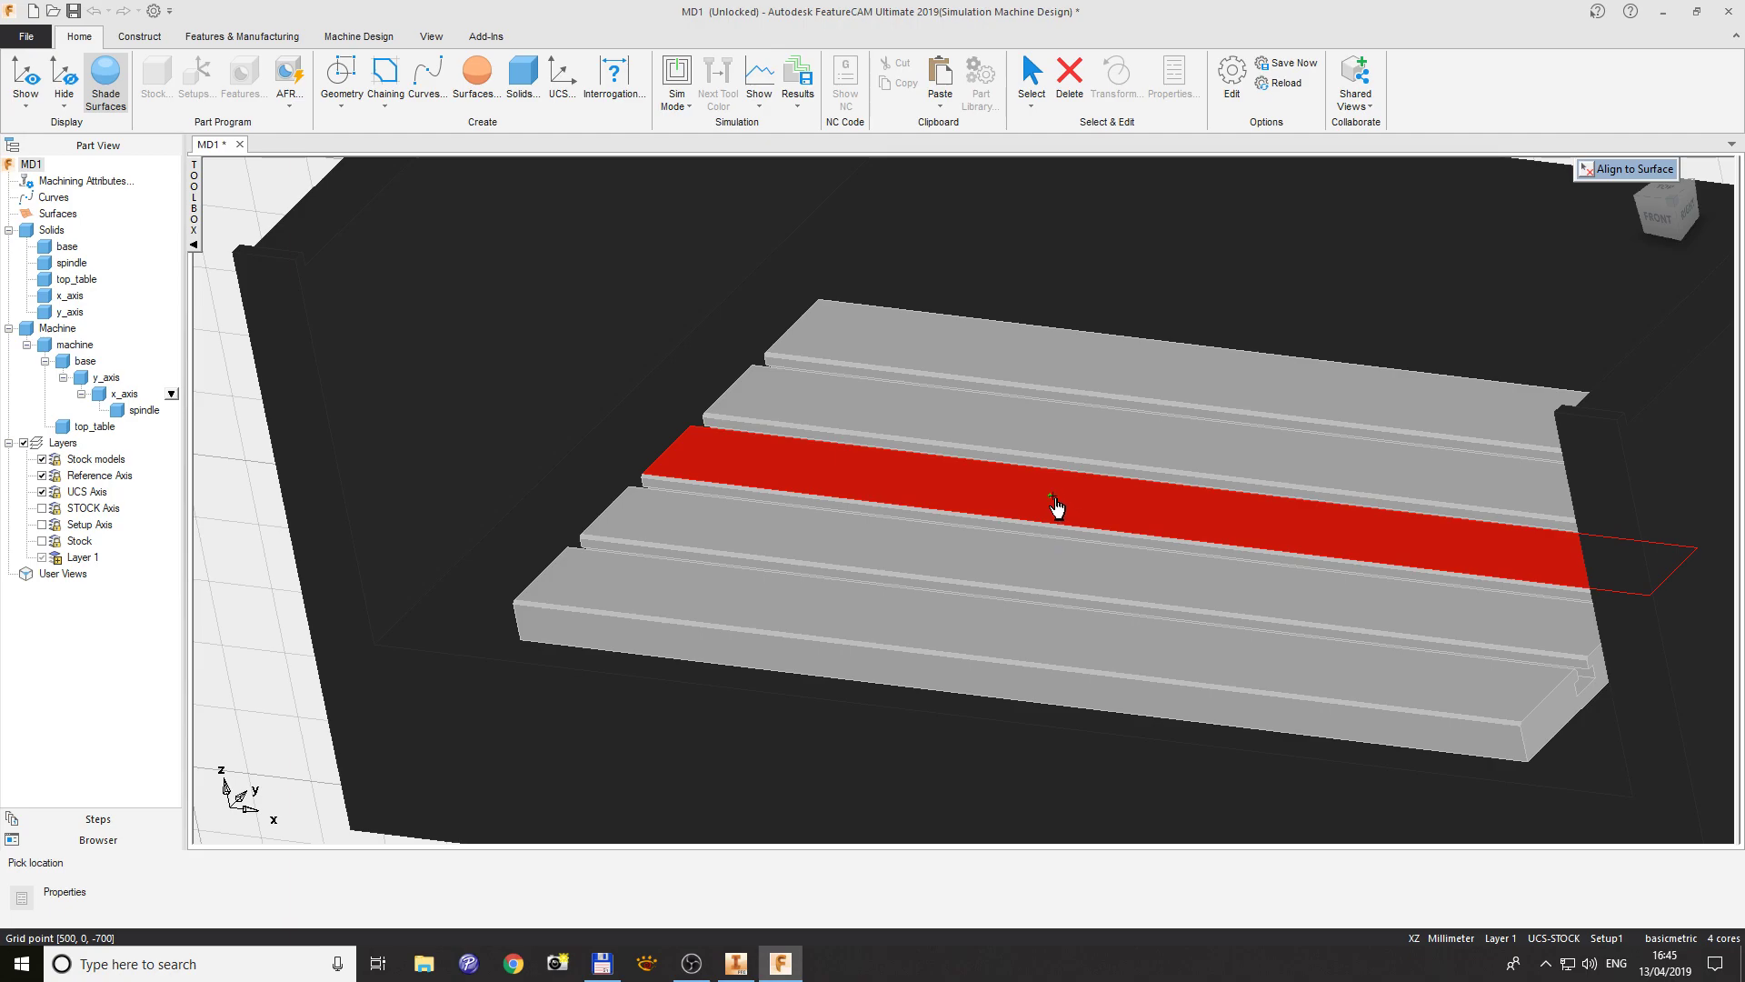
pyautogui.click(1116, 511)
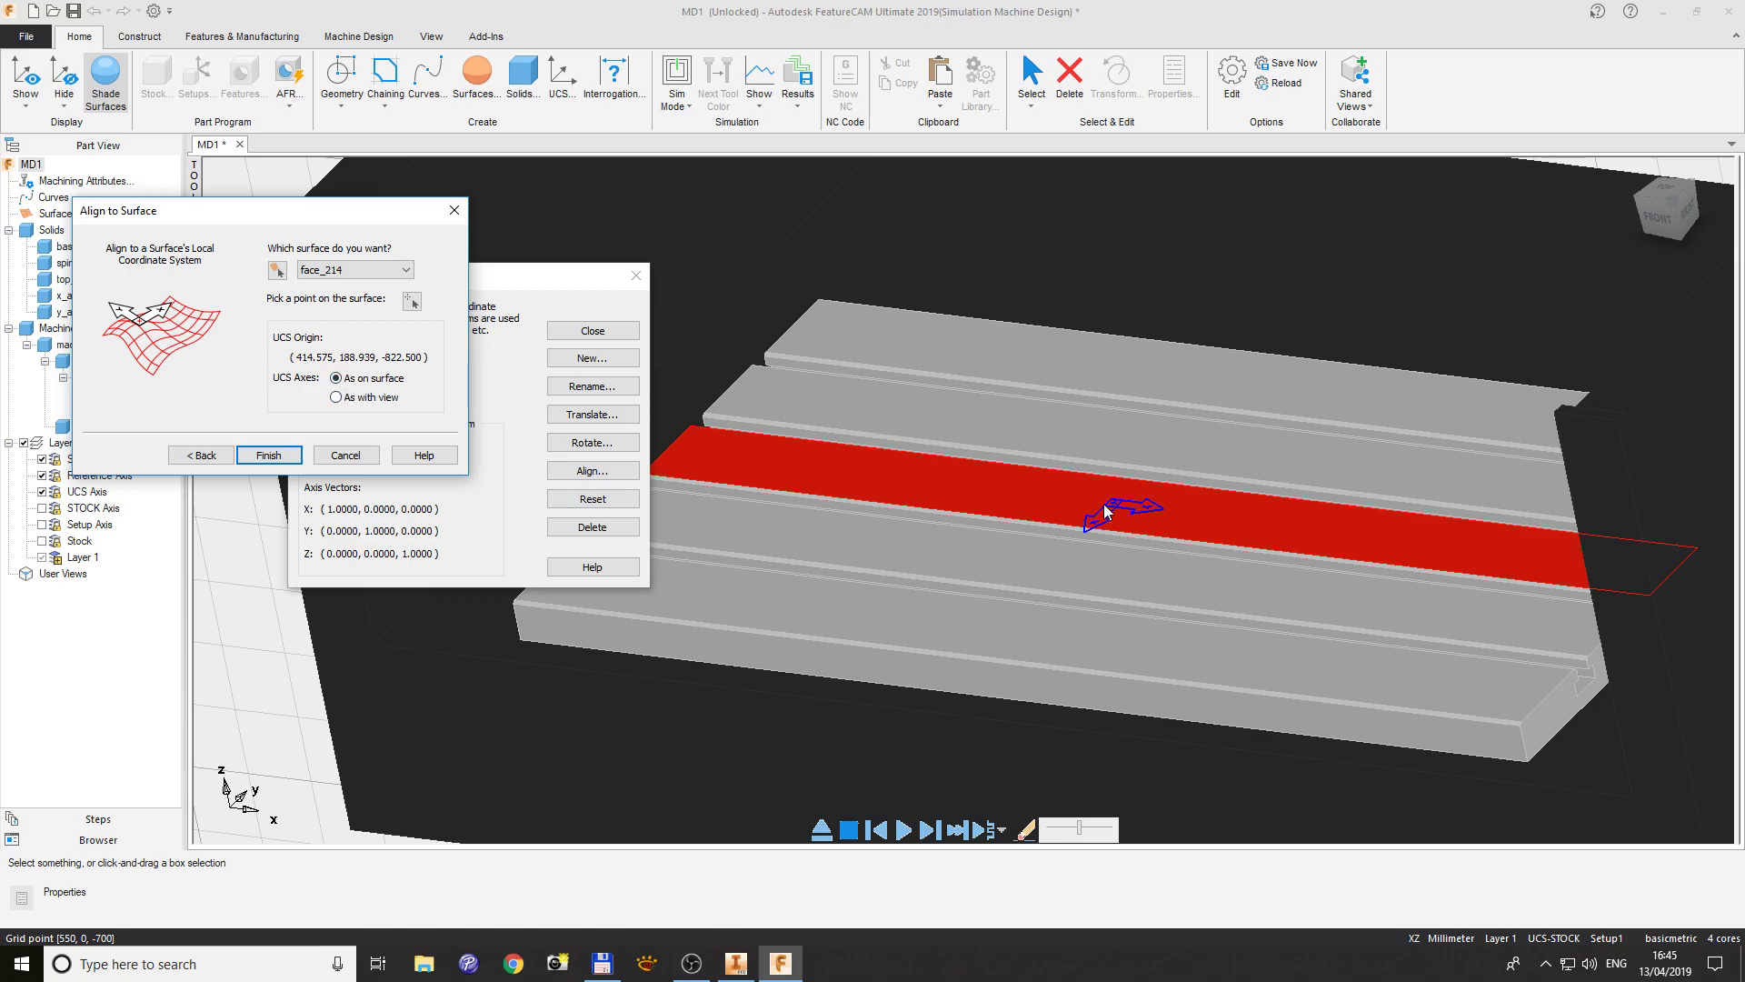
# - Accept the surface alignment of UCS-STOCK and inspect the direction of its axes on top_table
pyautogui.scroll(-3, 1100, 545)
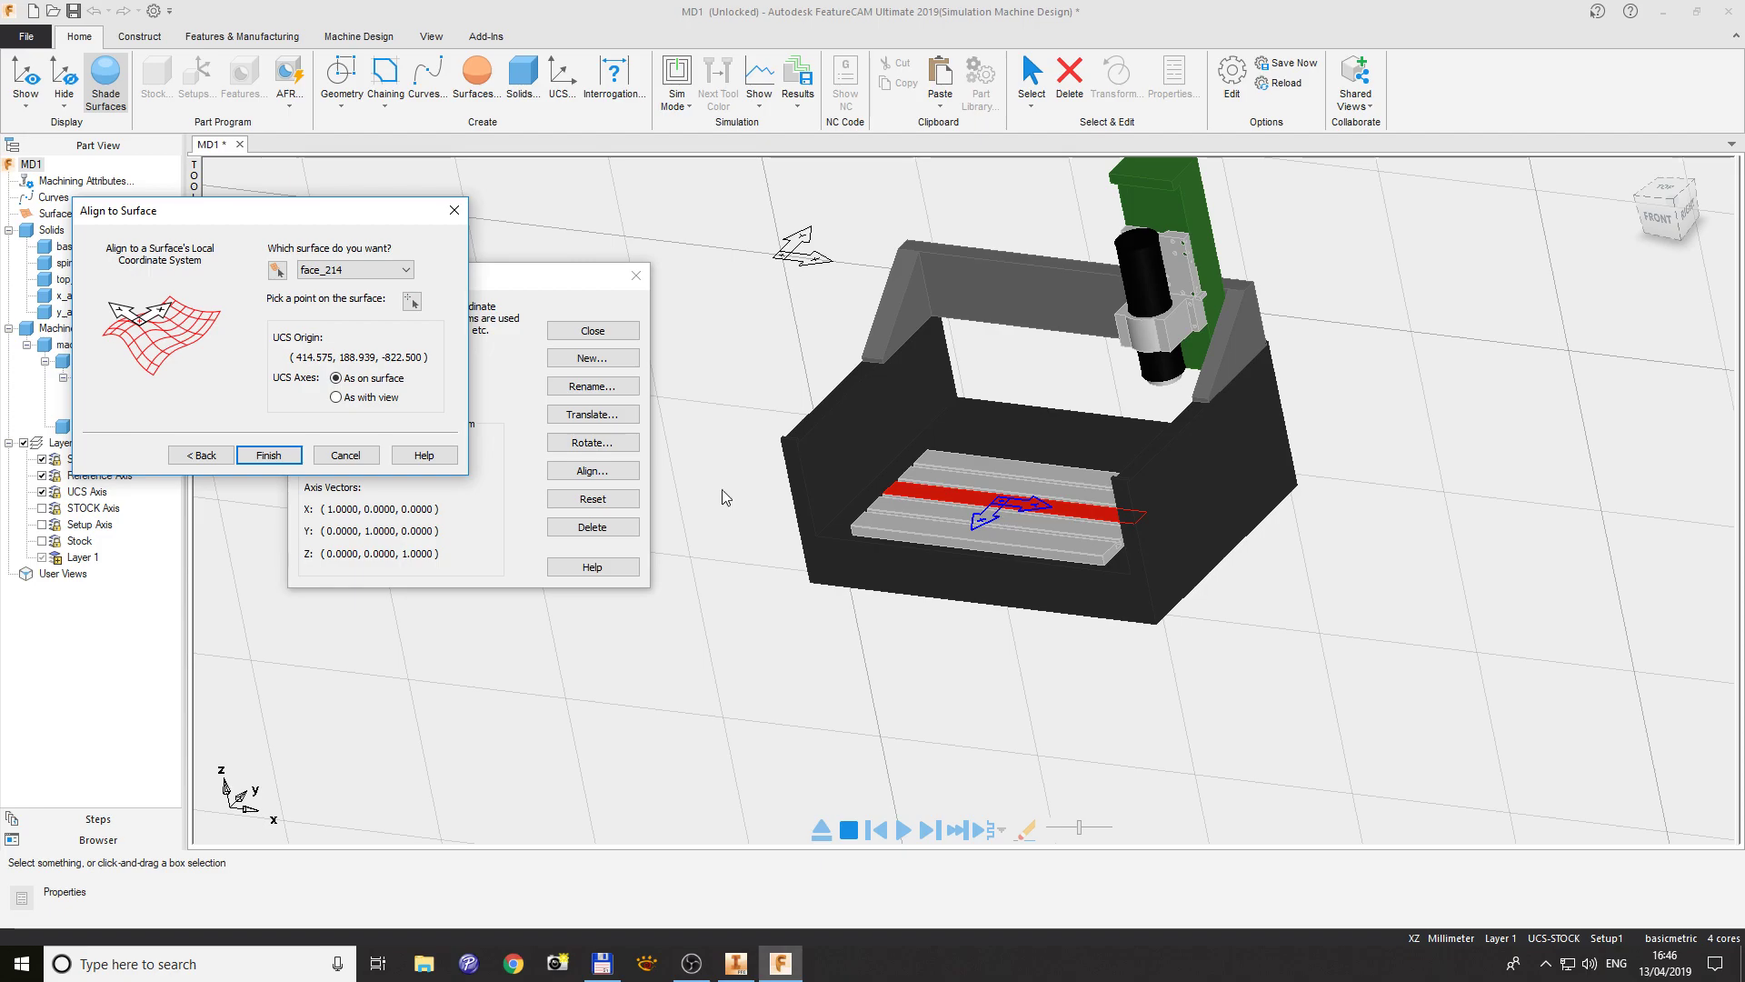
pyautogui.click(269, 456)
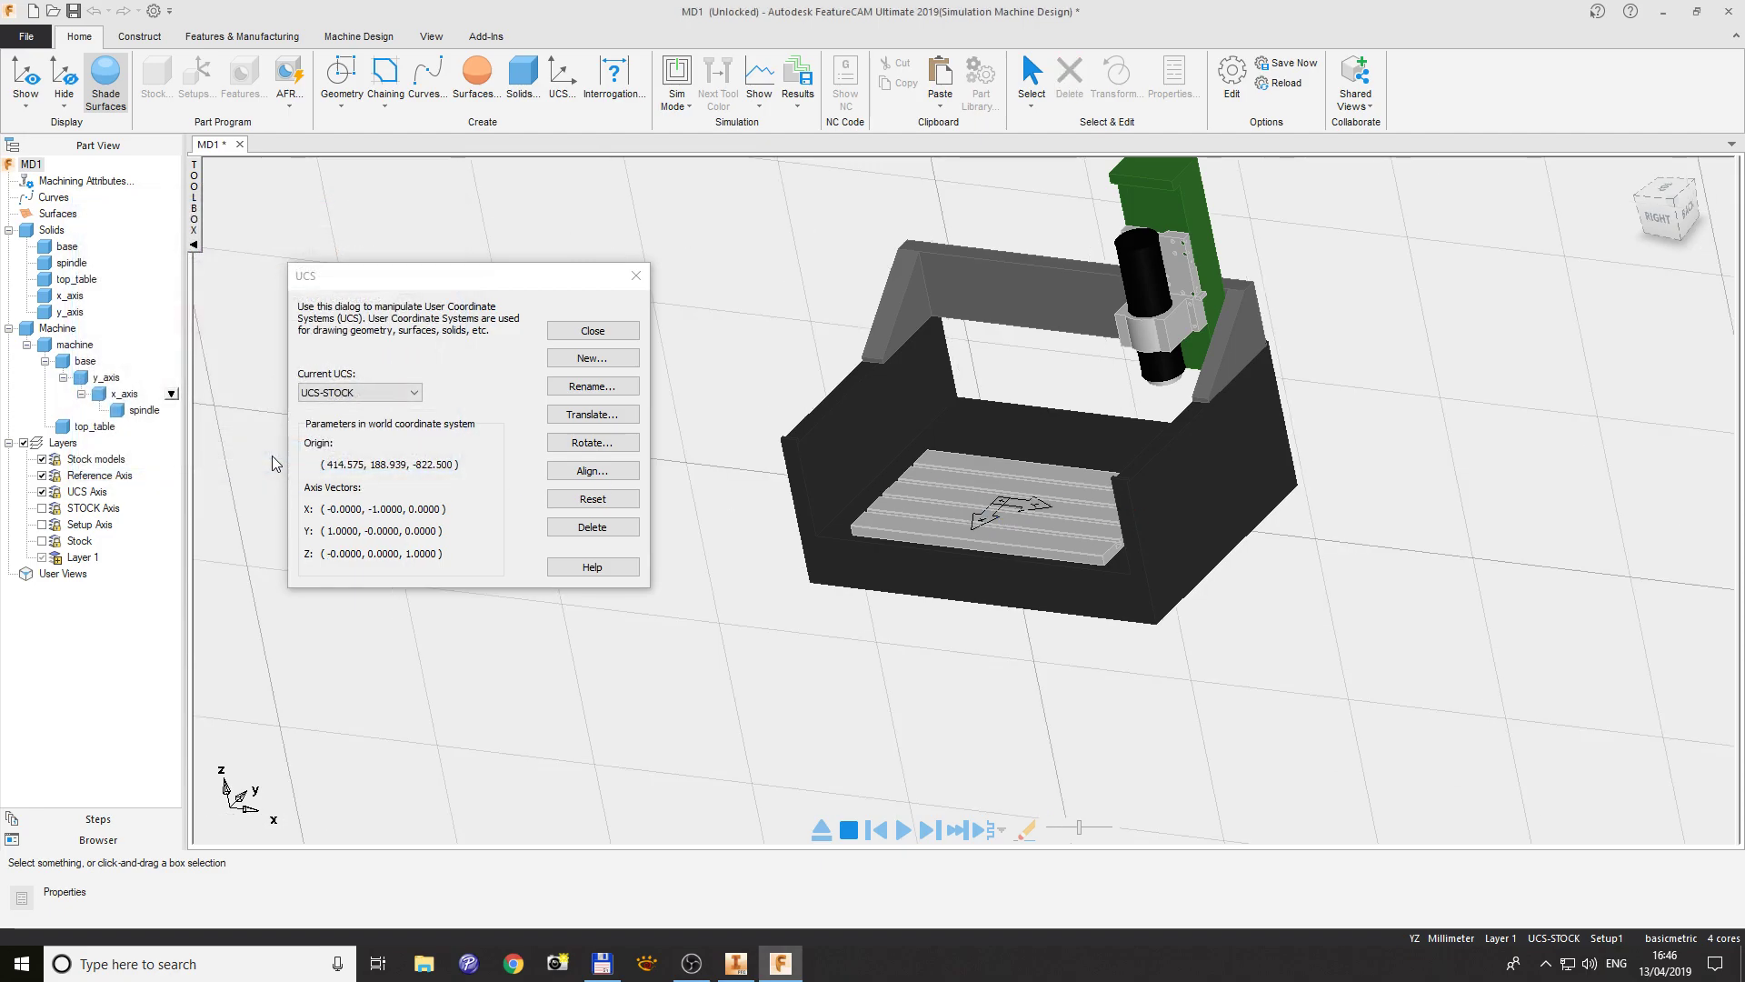
pyautogui.scroll(3, 1000, 519)
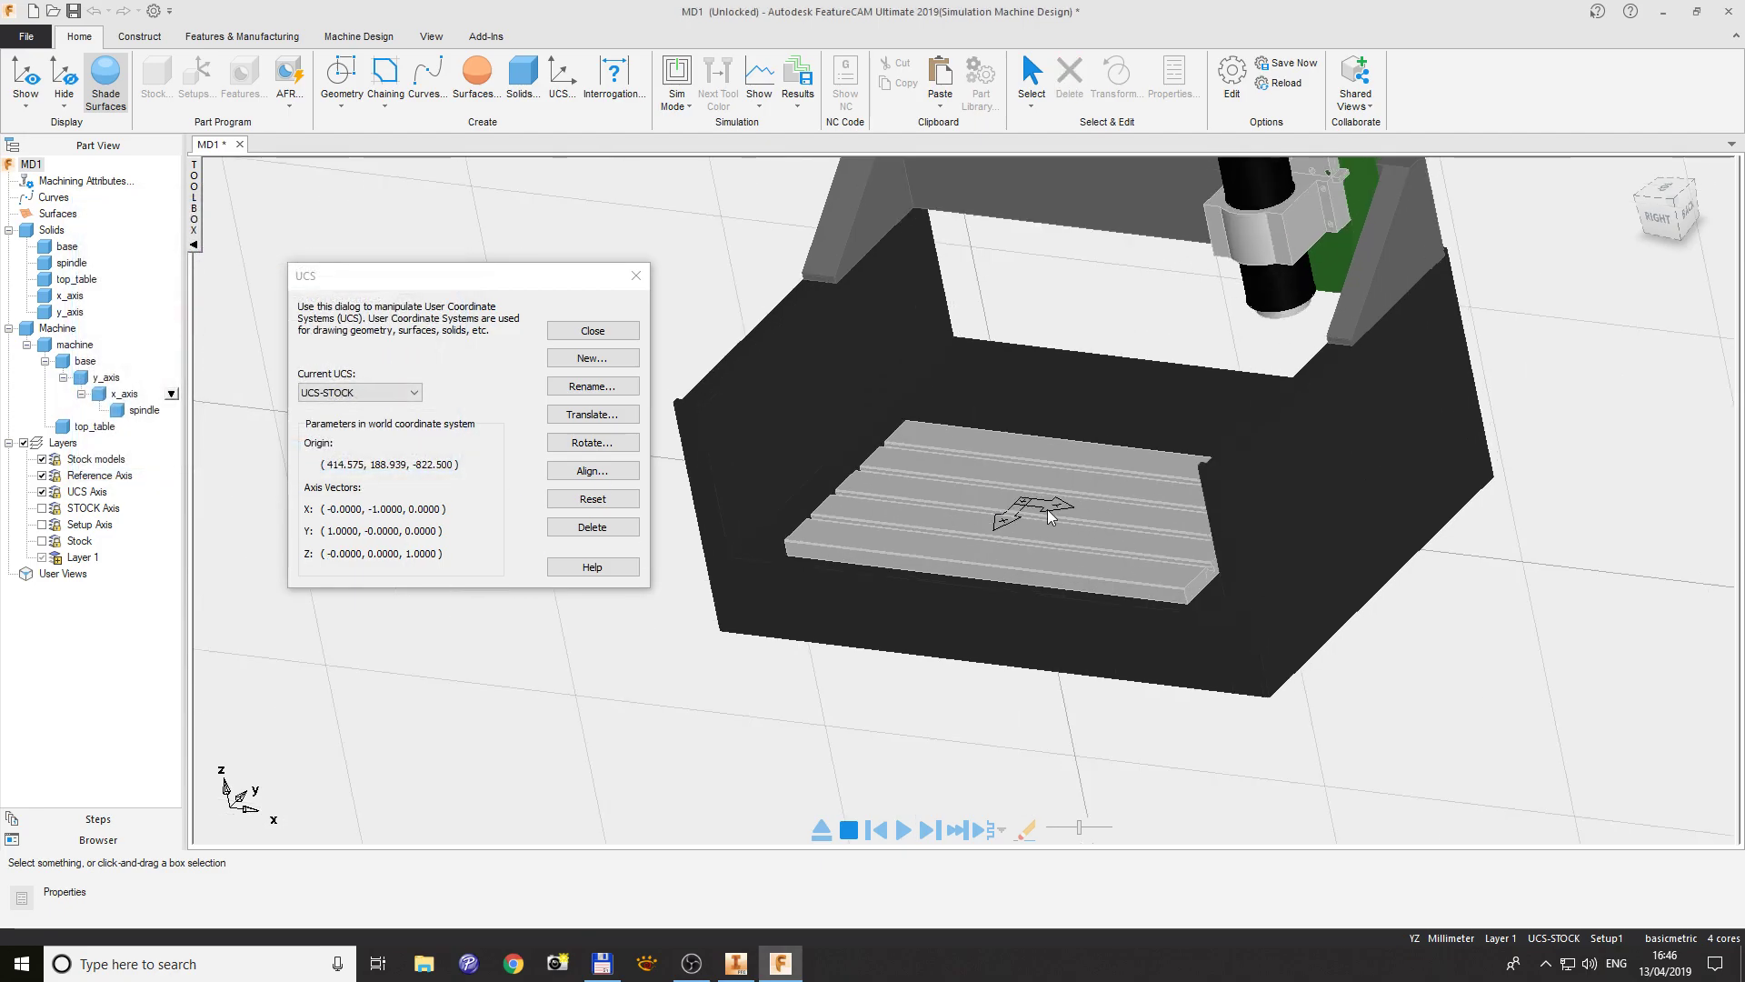
pyautogui.moveTo(1045, 537)
pyautogui.mouseDown(button='middle')
pyautogui.moveTo(1113, 528)
pyautogui.moveTo(1015, 549)
pyautogui.mouseUp(button='middle')
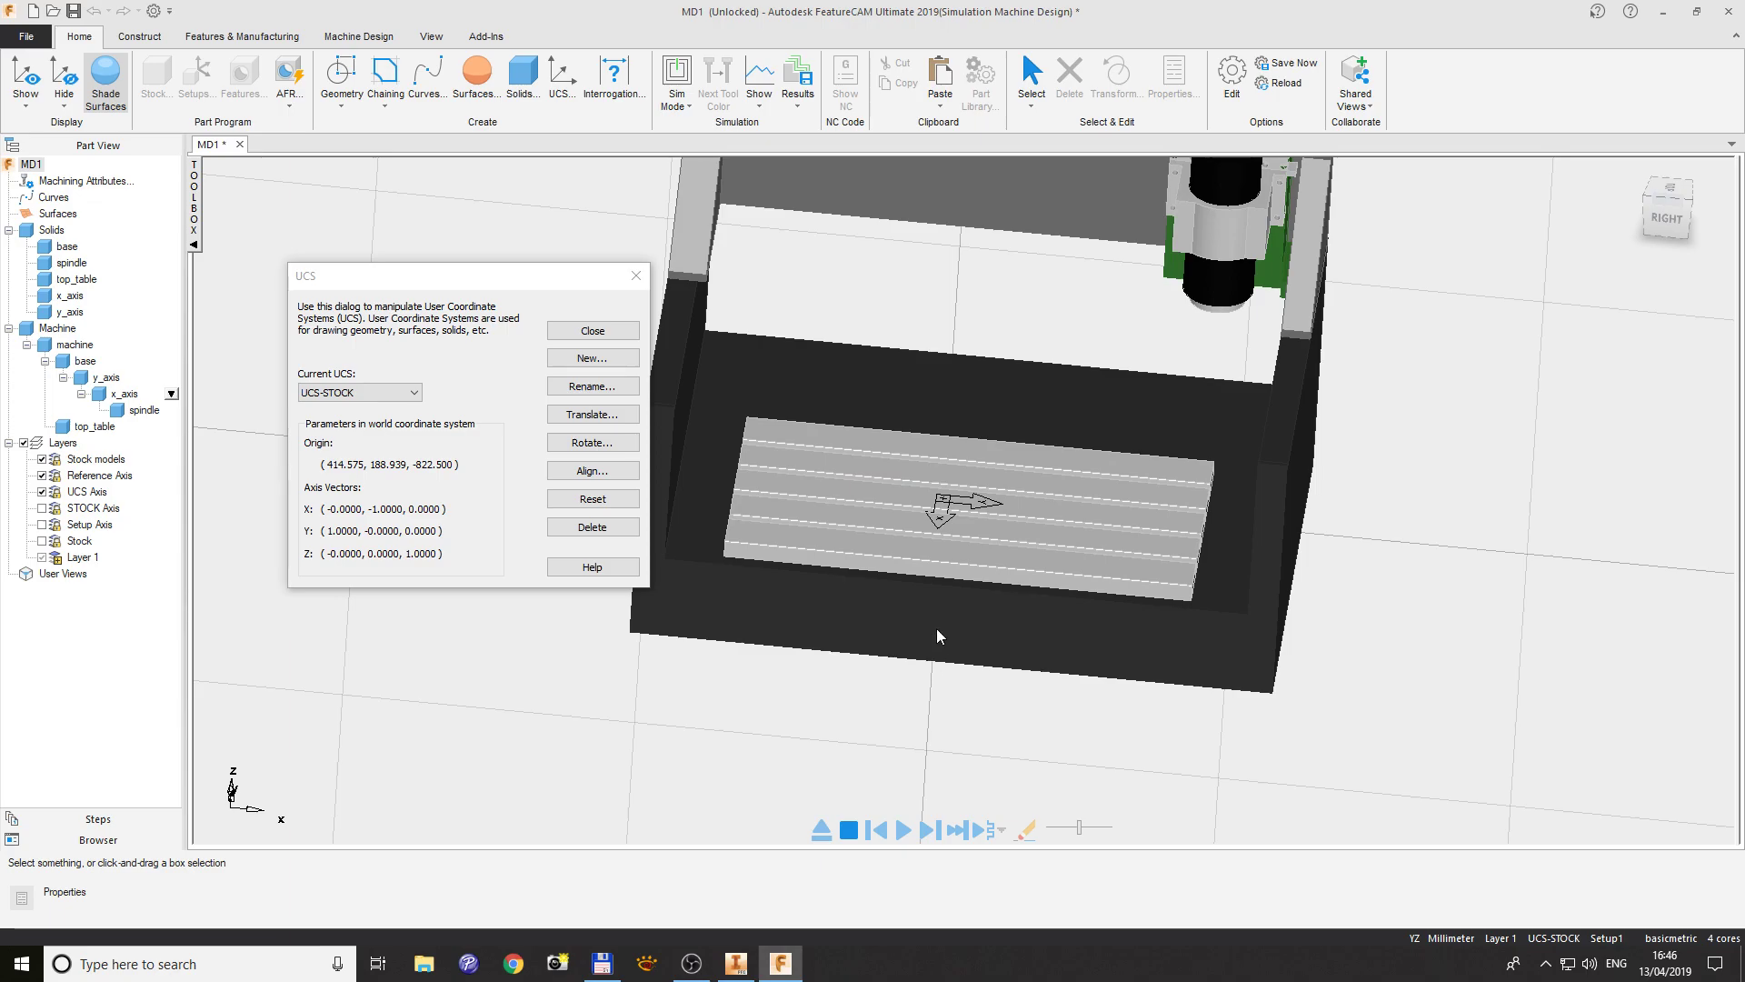
pyautogui.scroll(-2, 952, 472)
pyautogui.scroll(3, 953, 443)
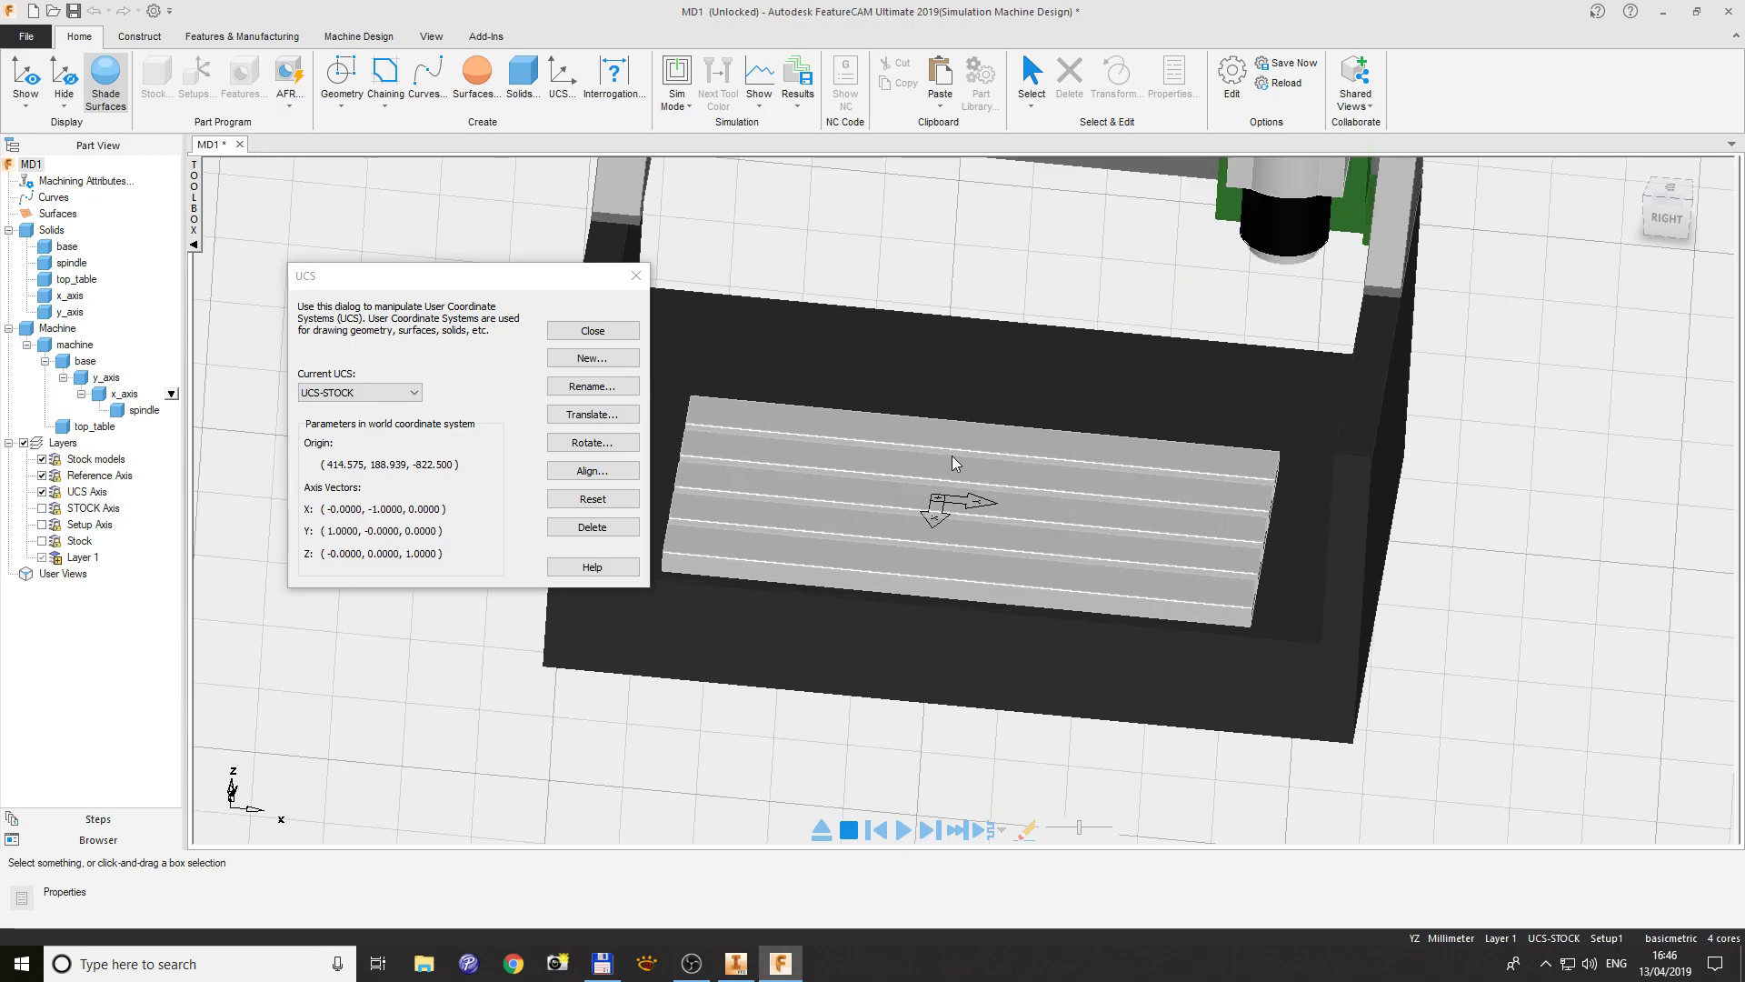
pyautogui.moveTo(936, 520); pyautogui.dragTo(935, 536, button='middle')
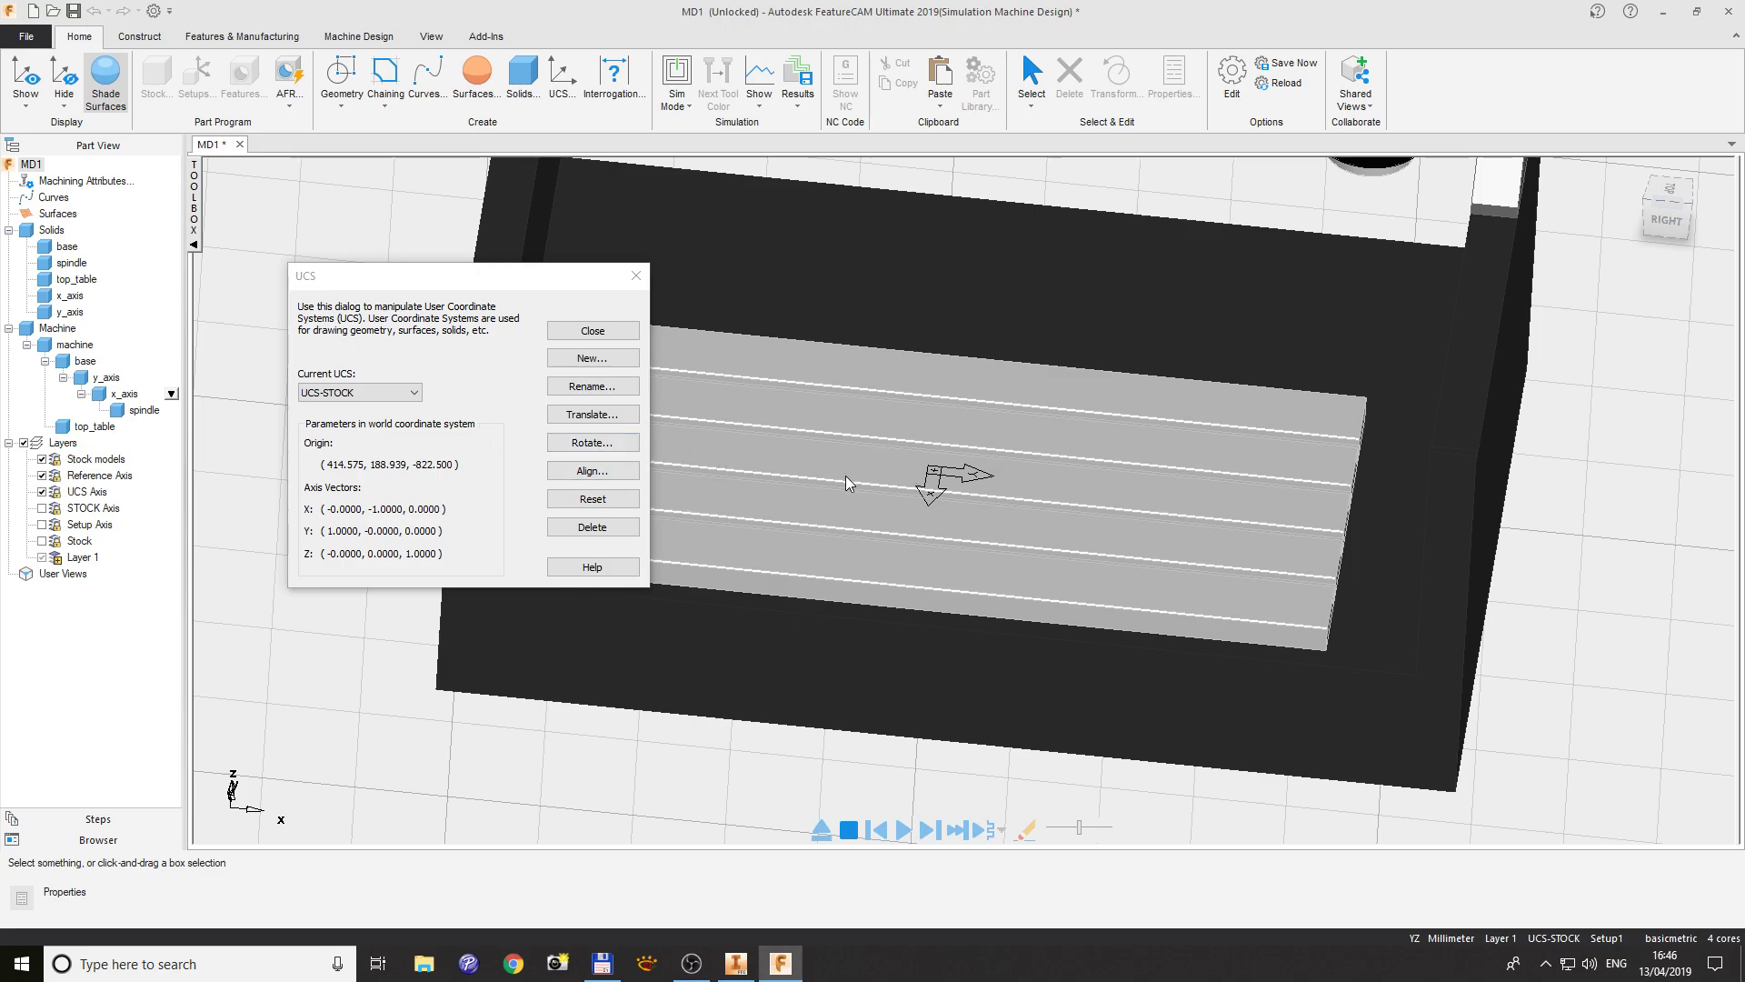
# - Rotate UCS-STOCK about its Z axis so its X and Y axes point along the world X and Y directions
pyautogui.click(592, 470)
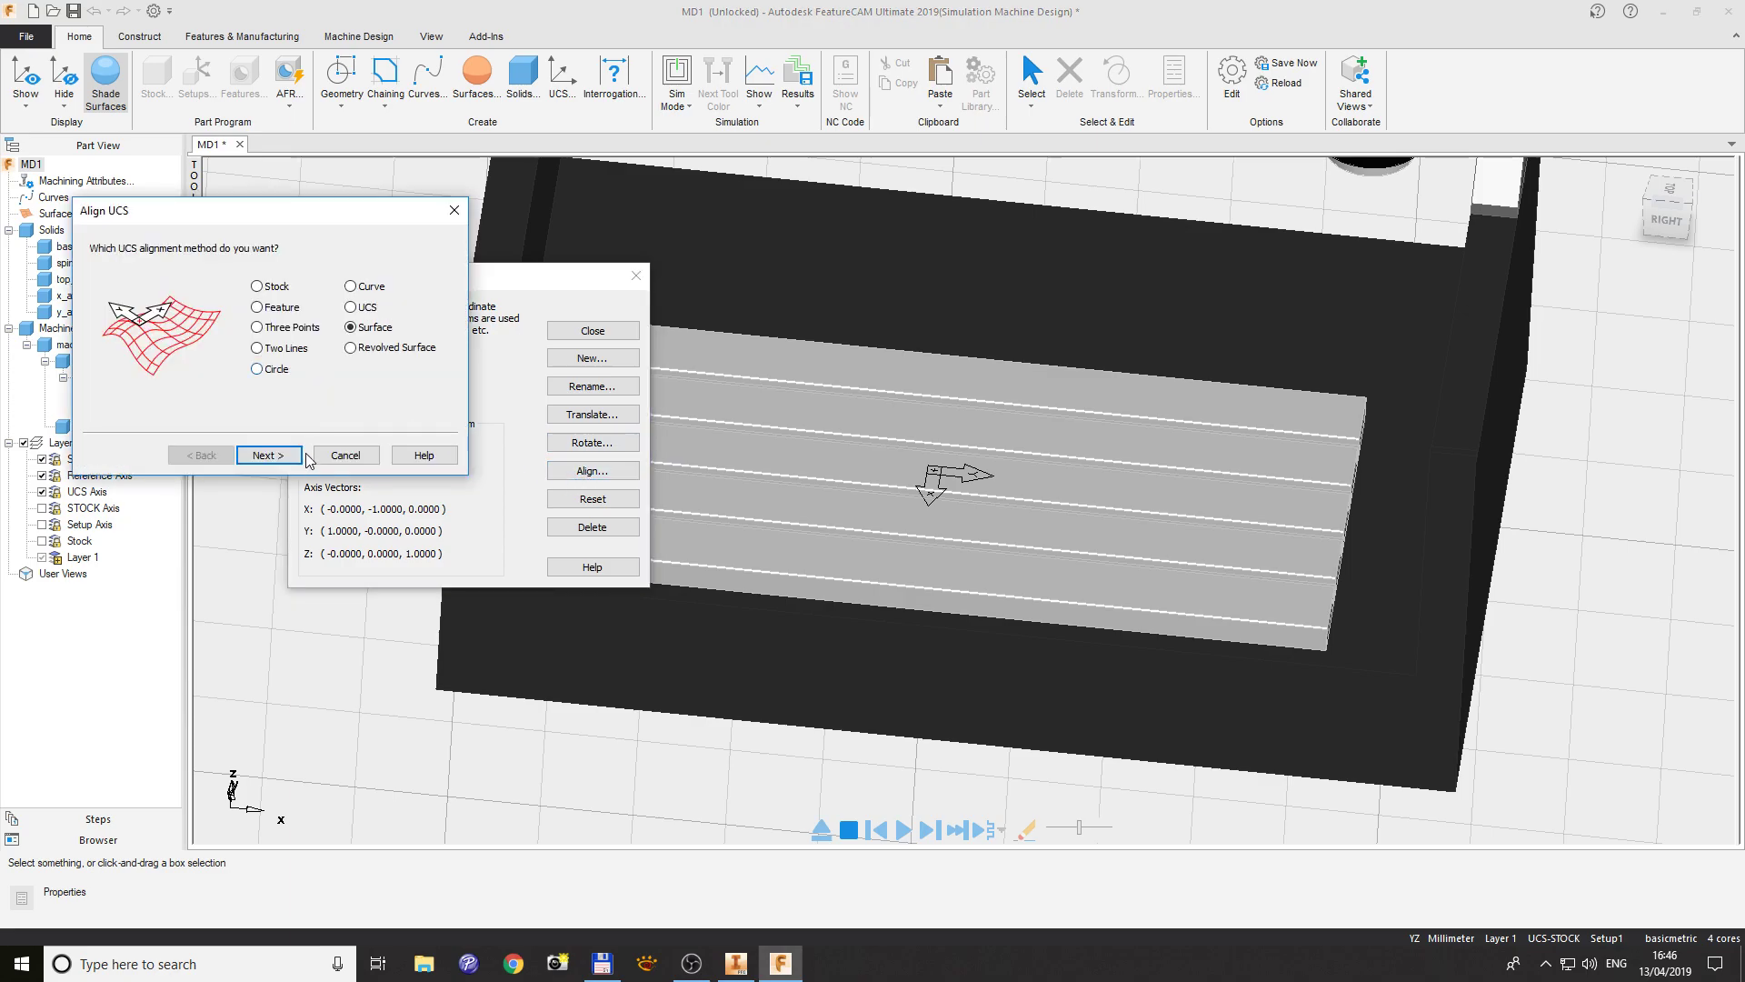
pyautogui.click(345, 457)
pyautogui.click(592, 442)
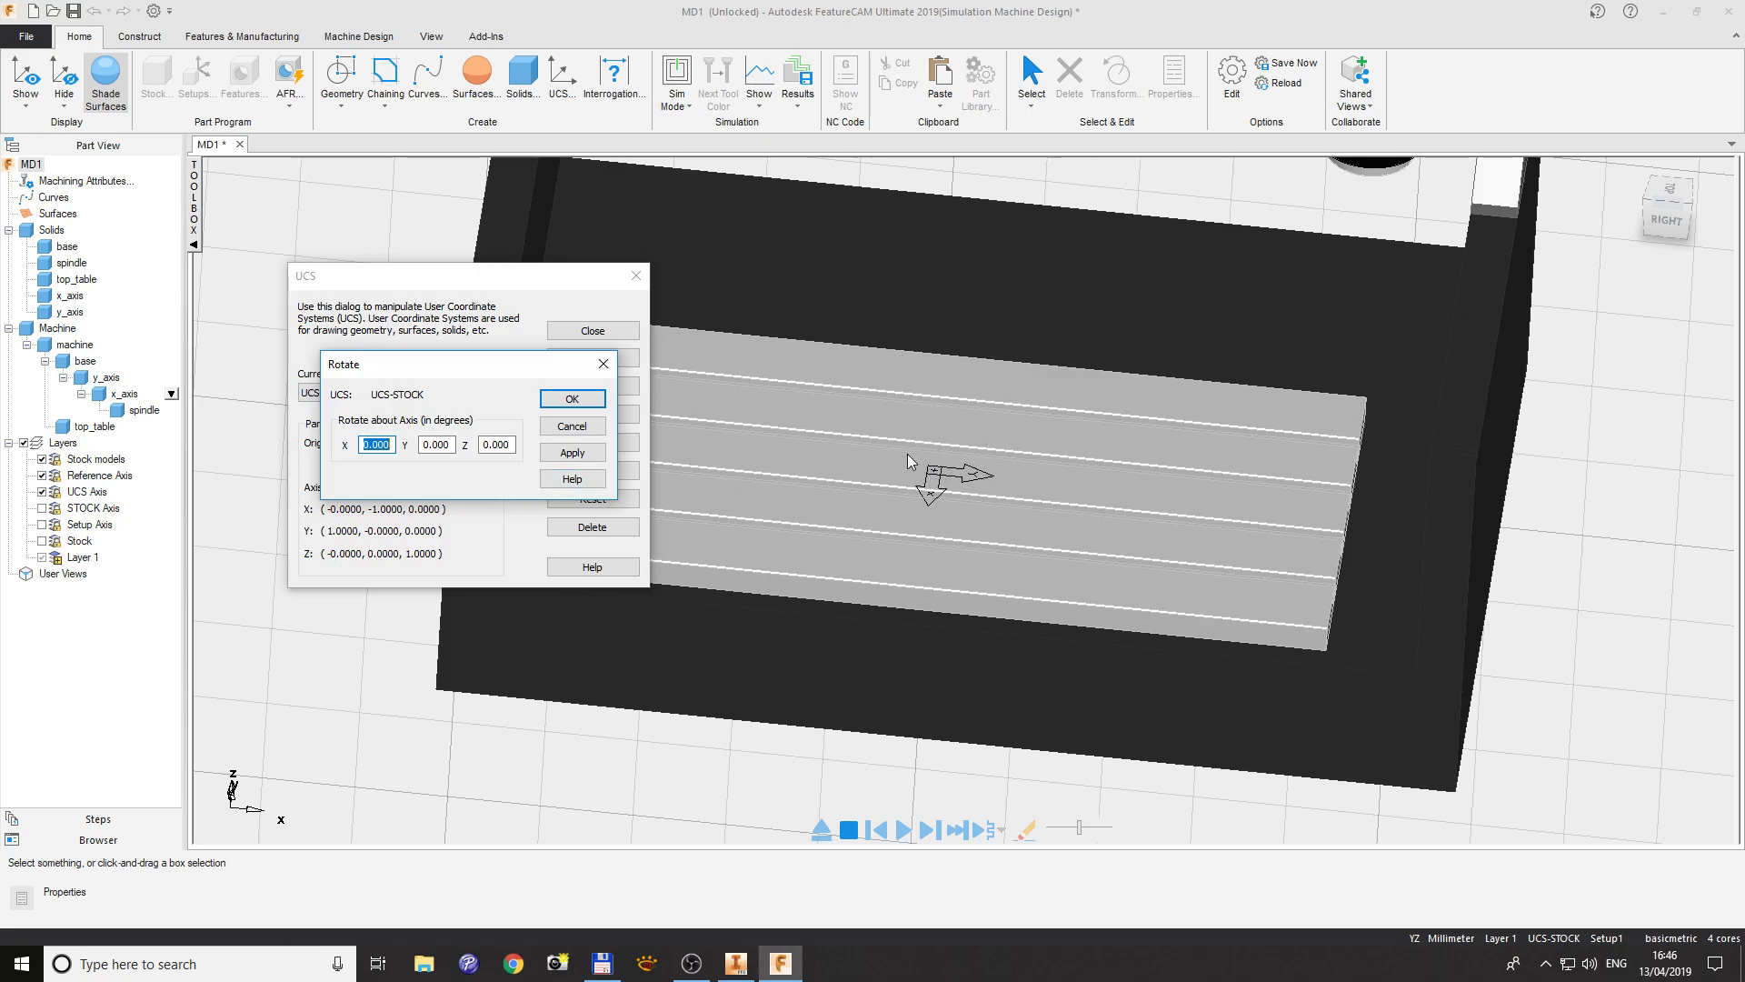
pyautogui.click(484, 444)
pyautogui.click(570, 400)
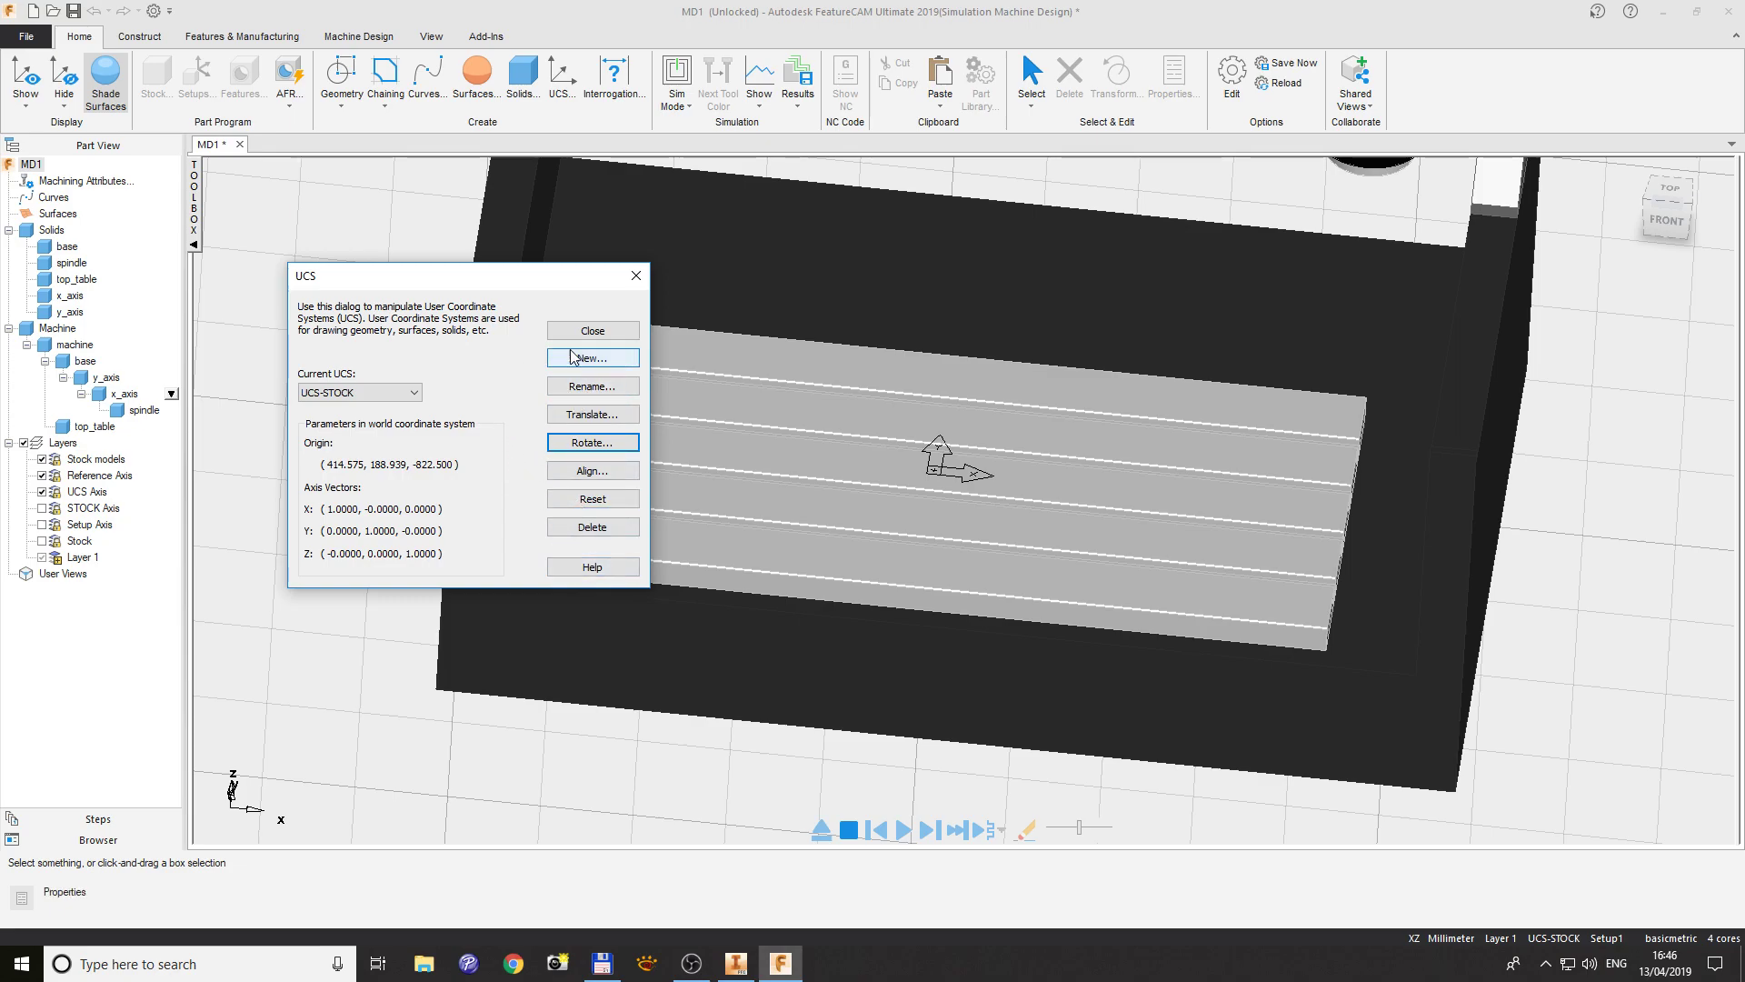
pyautogui.click(593, 331)
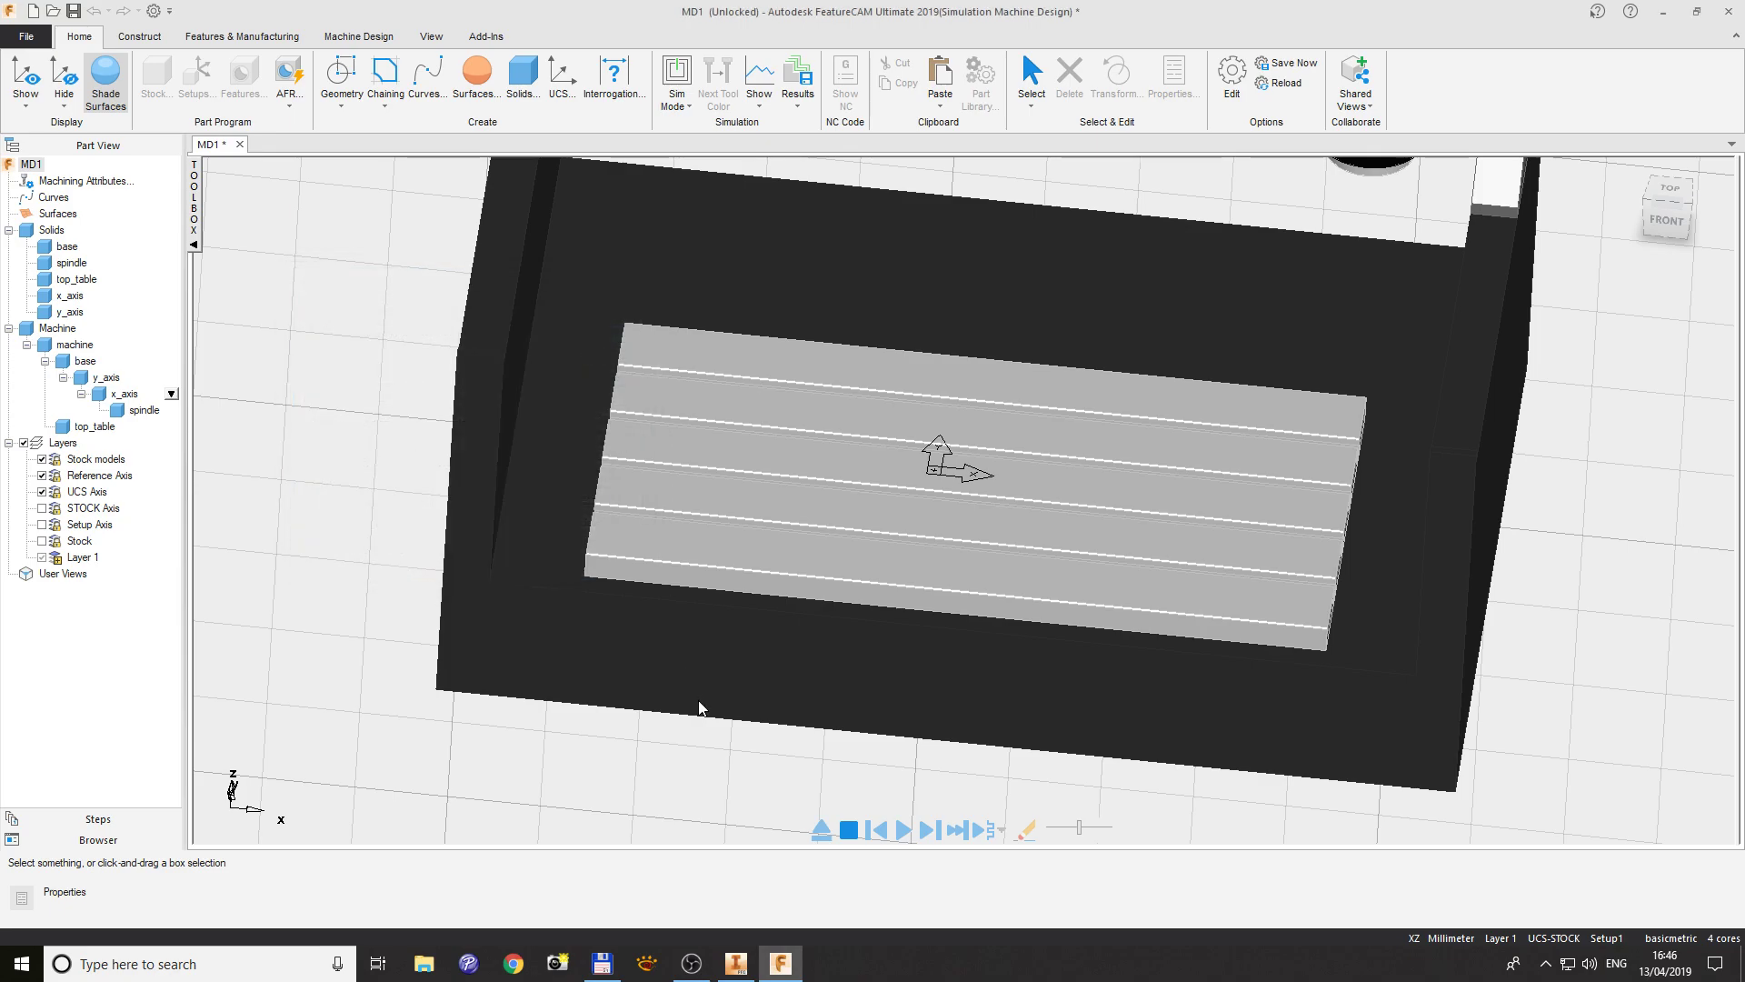
# - Assign the existing UCS-STOCK as the bottom-of-clamp coordinate system of the topmost table, top_table
pyautogui.scroll(-1, 641, 717)
pyautogui.scroll(-1, 541, 721)
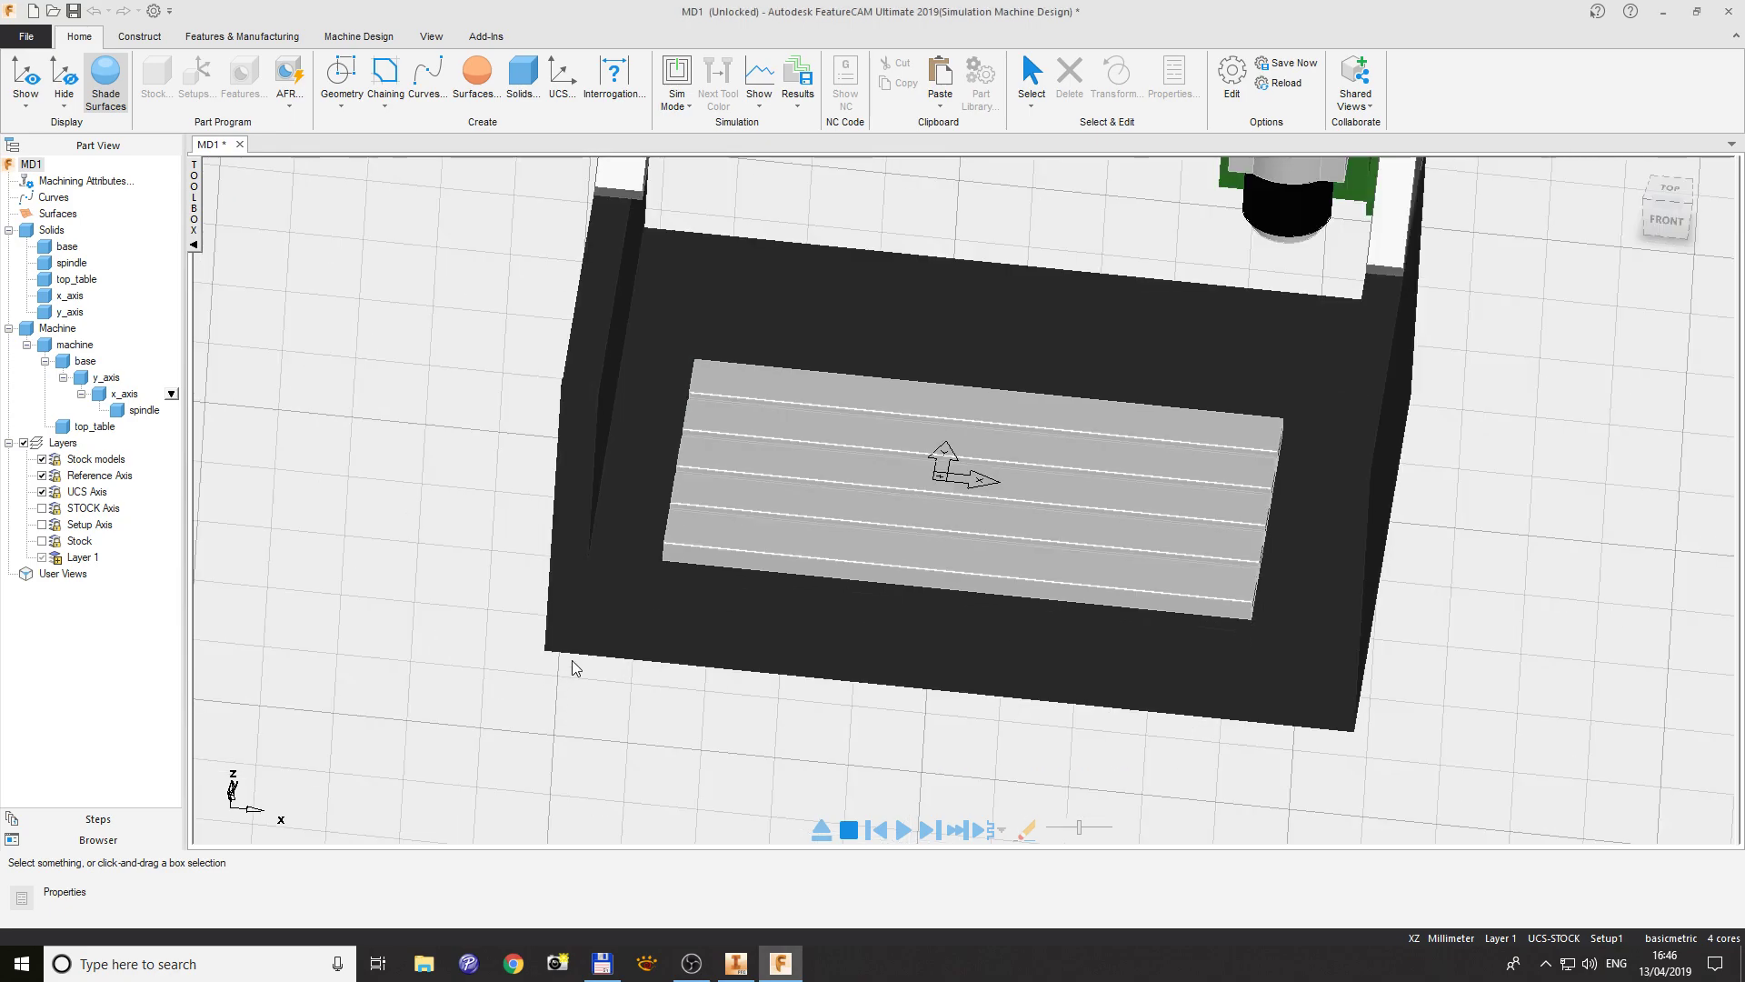
pyautogui.moveTo(680, 624); pyautogui.dragTo(749, 570, button='middle')
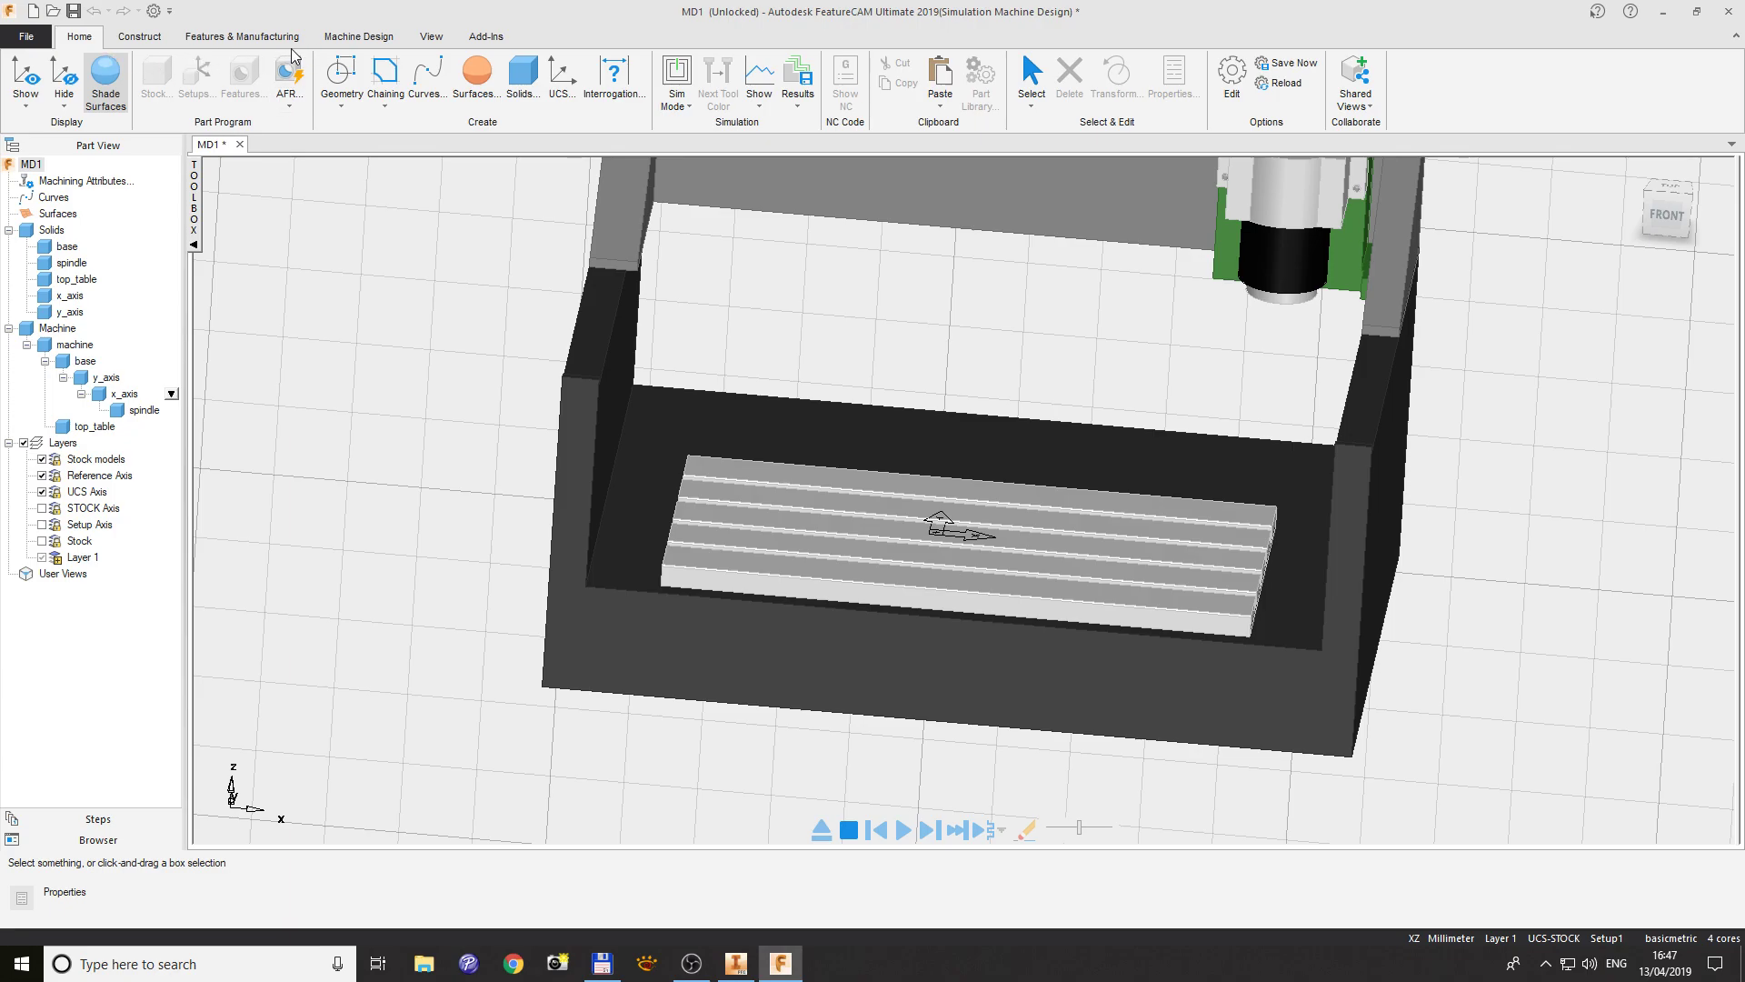
pyautogui.click(362, 37)
pyautogui.click(35, 80)
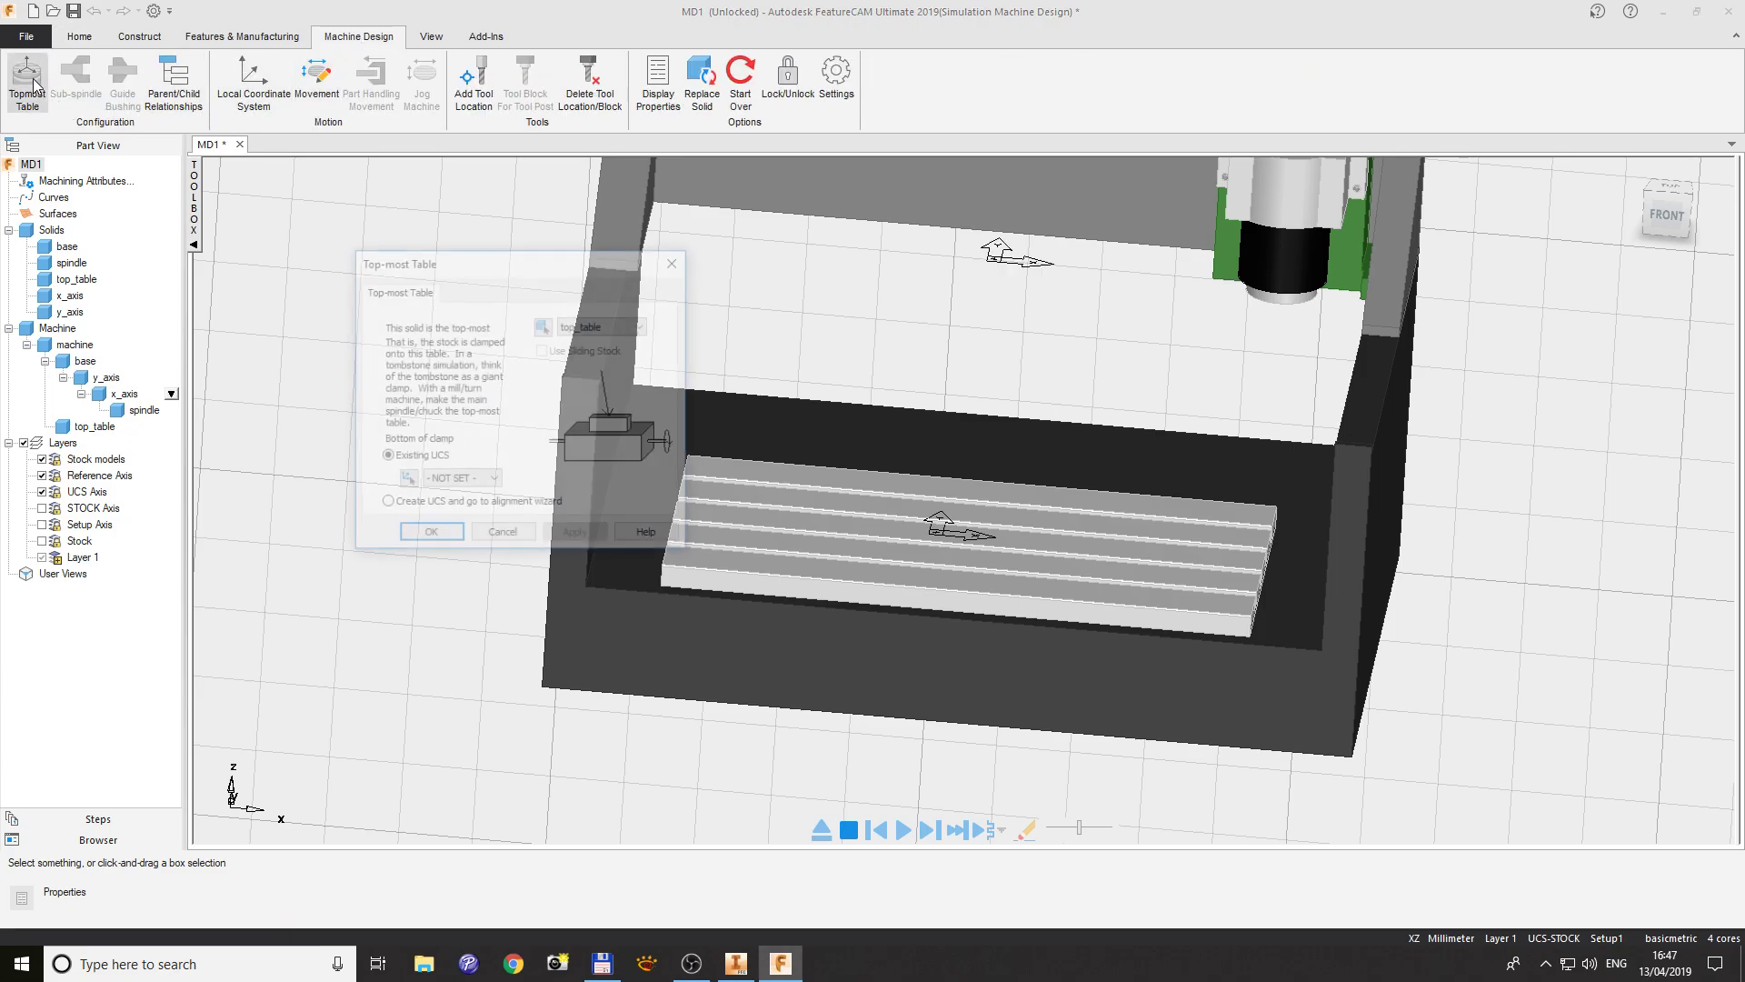
pyautogui.click(489, 481)
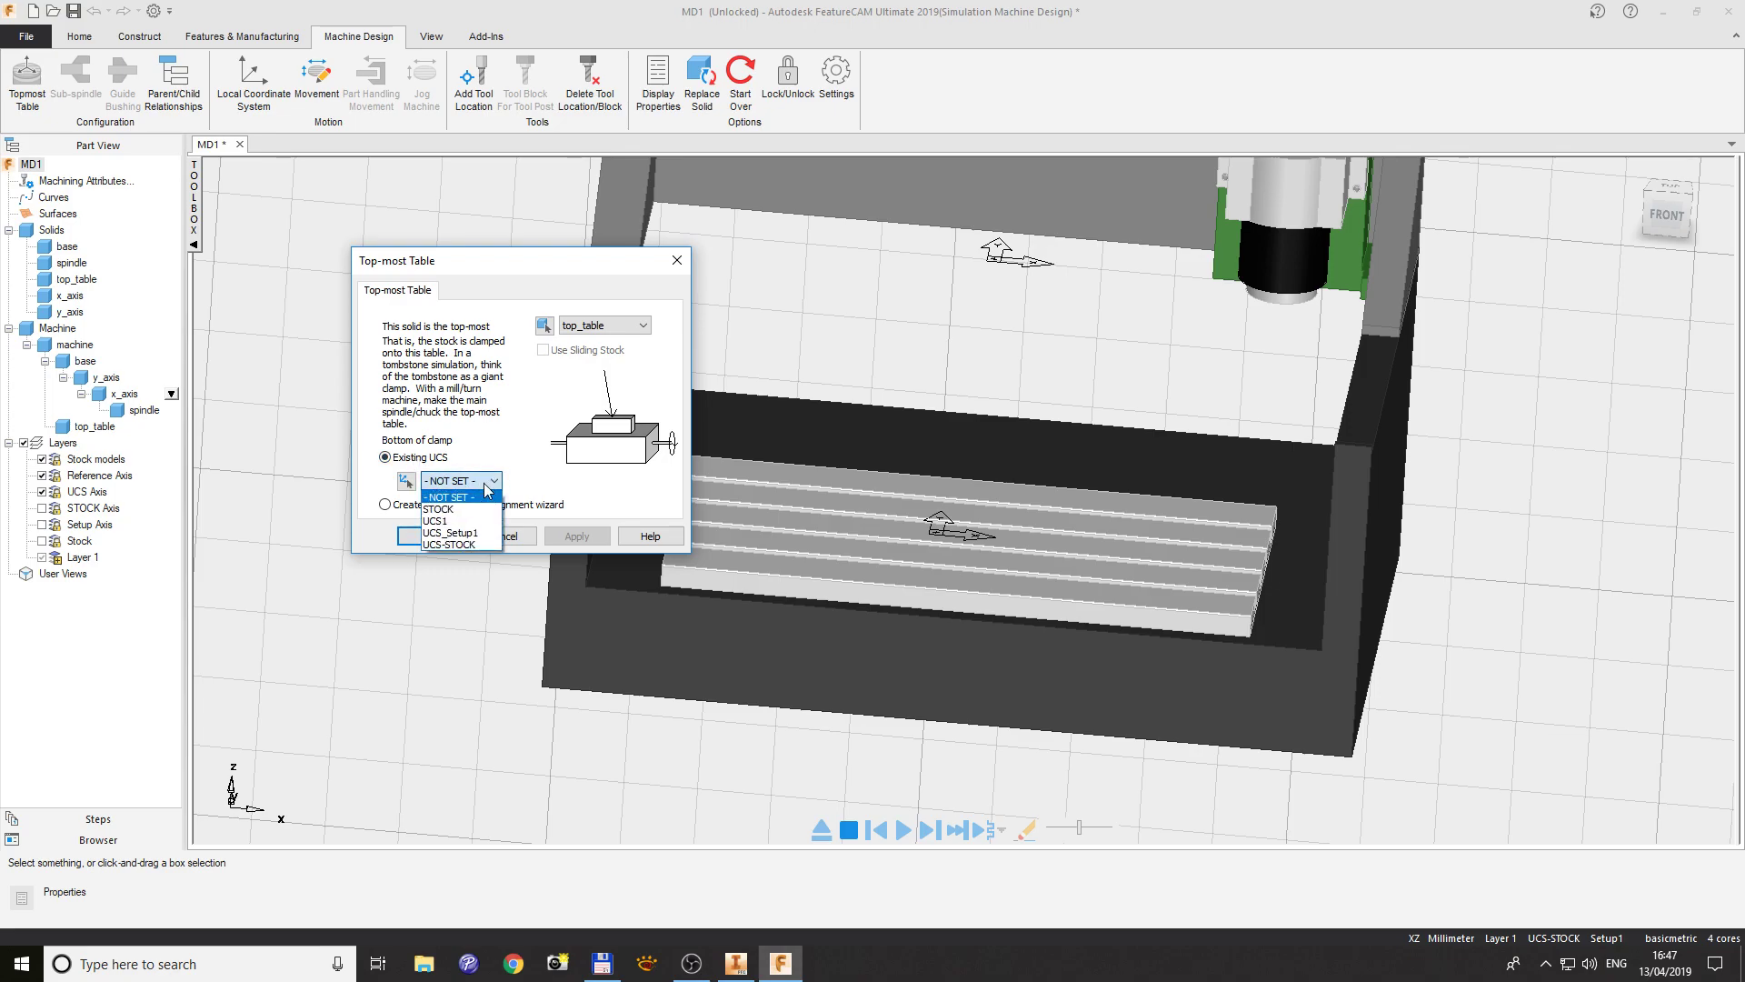
pyautogui.click(463, 547)
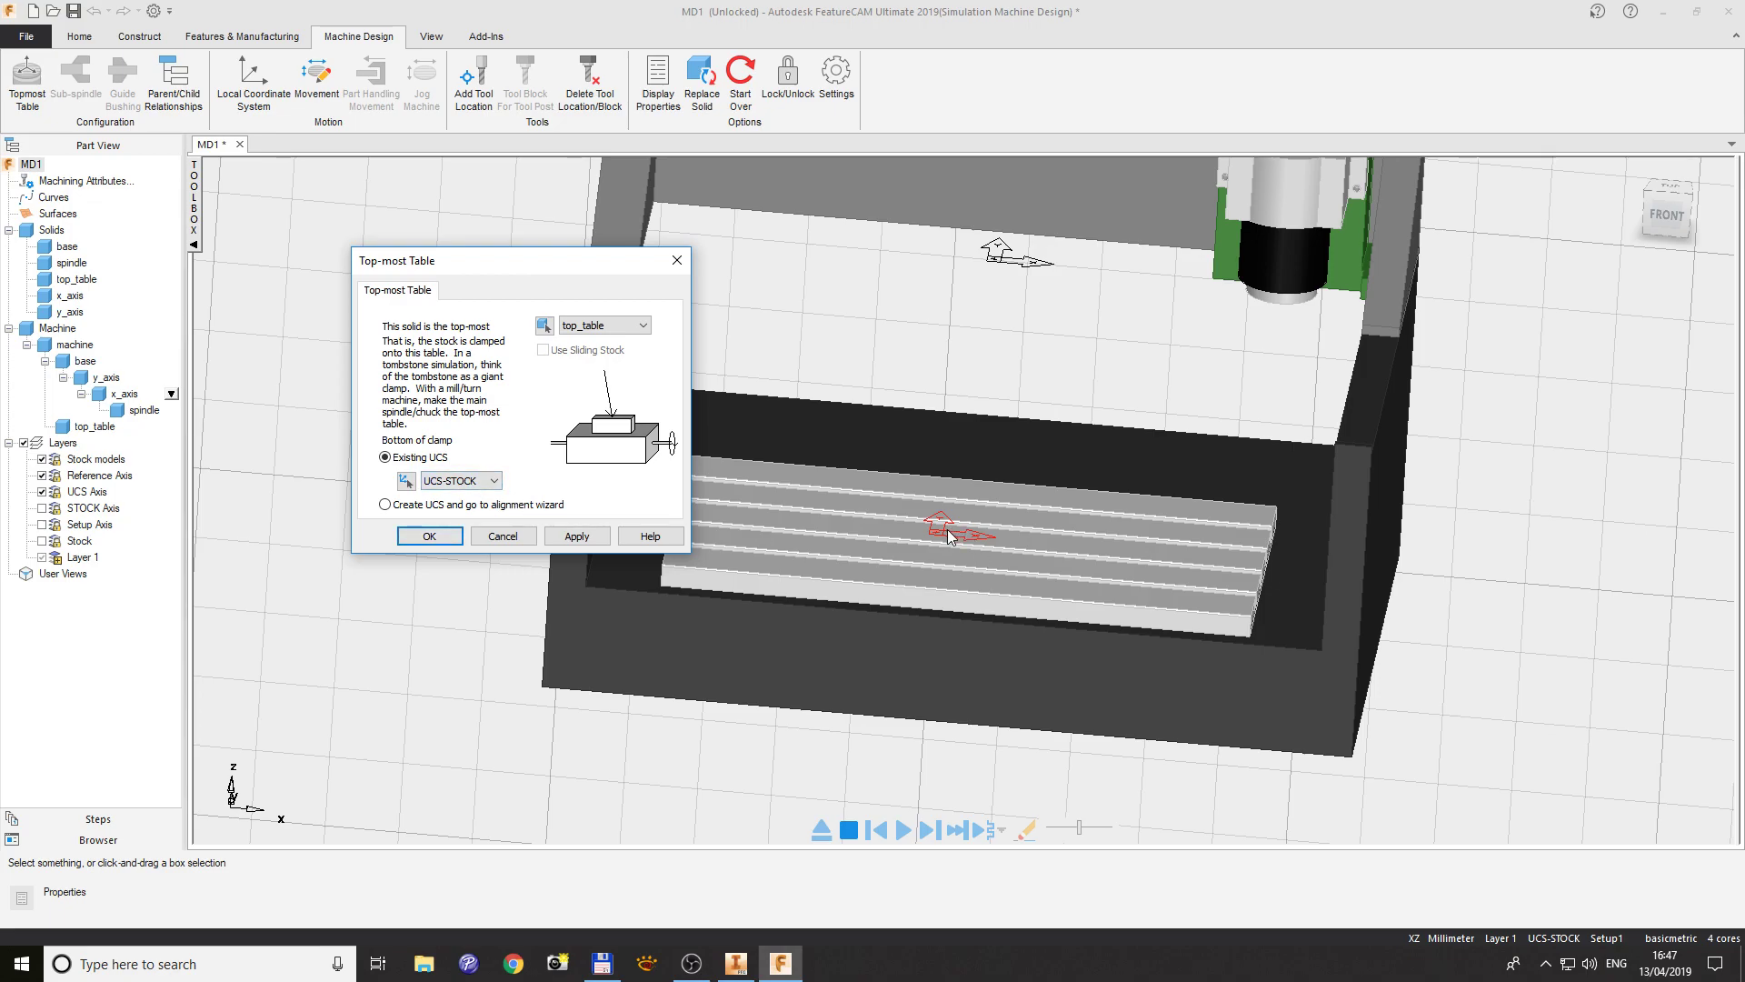
pyautogui.click(577, 538)
pyautogui.click(429, 536)
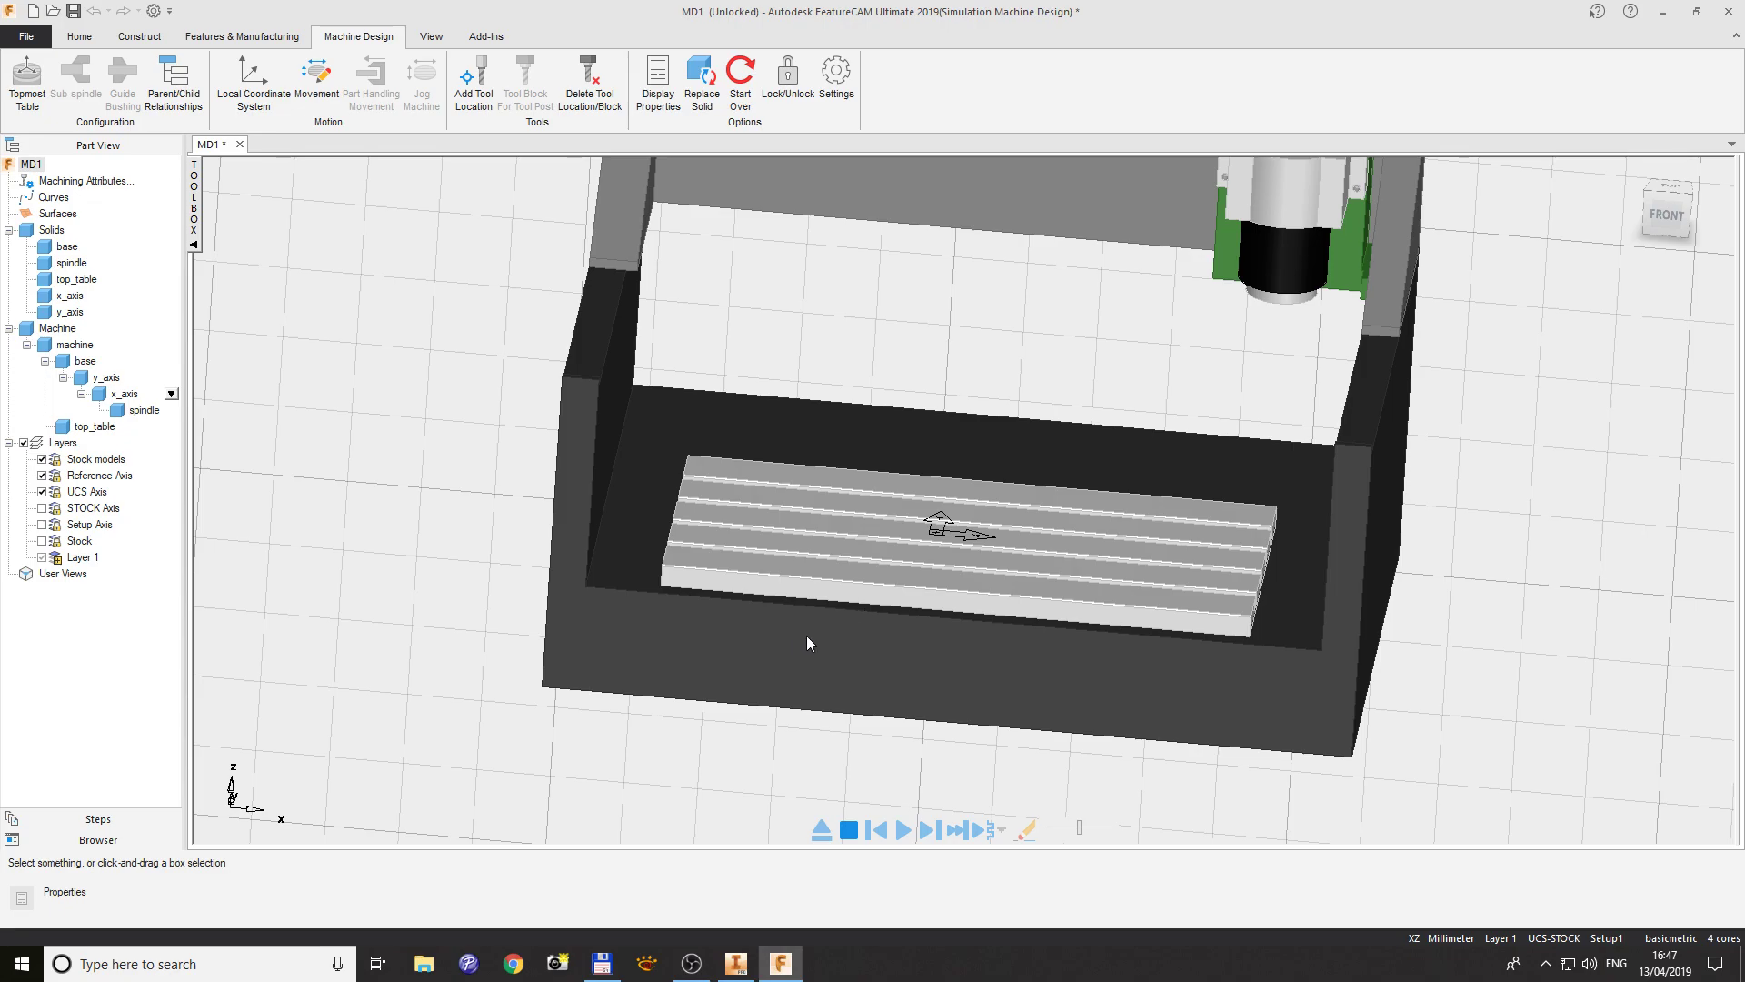
# - Create a new user coordinate system named UCS-SPINDLE and continue to the alignment wizard
pyautogui.moveTo(865, 631); pyautogui.dragTo(915, 569, button='middle')
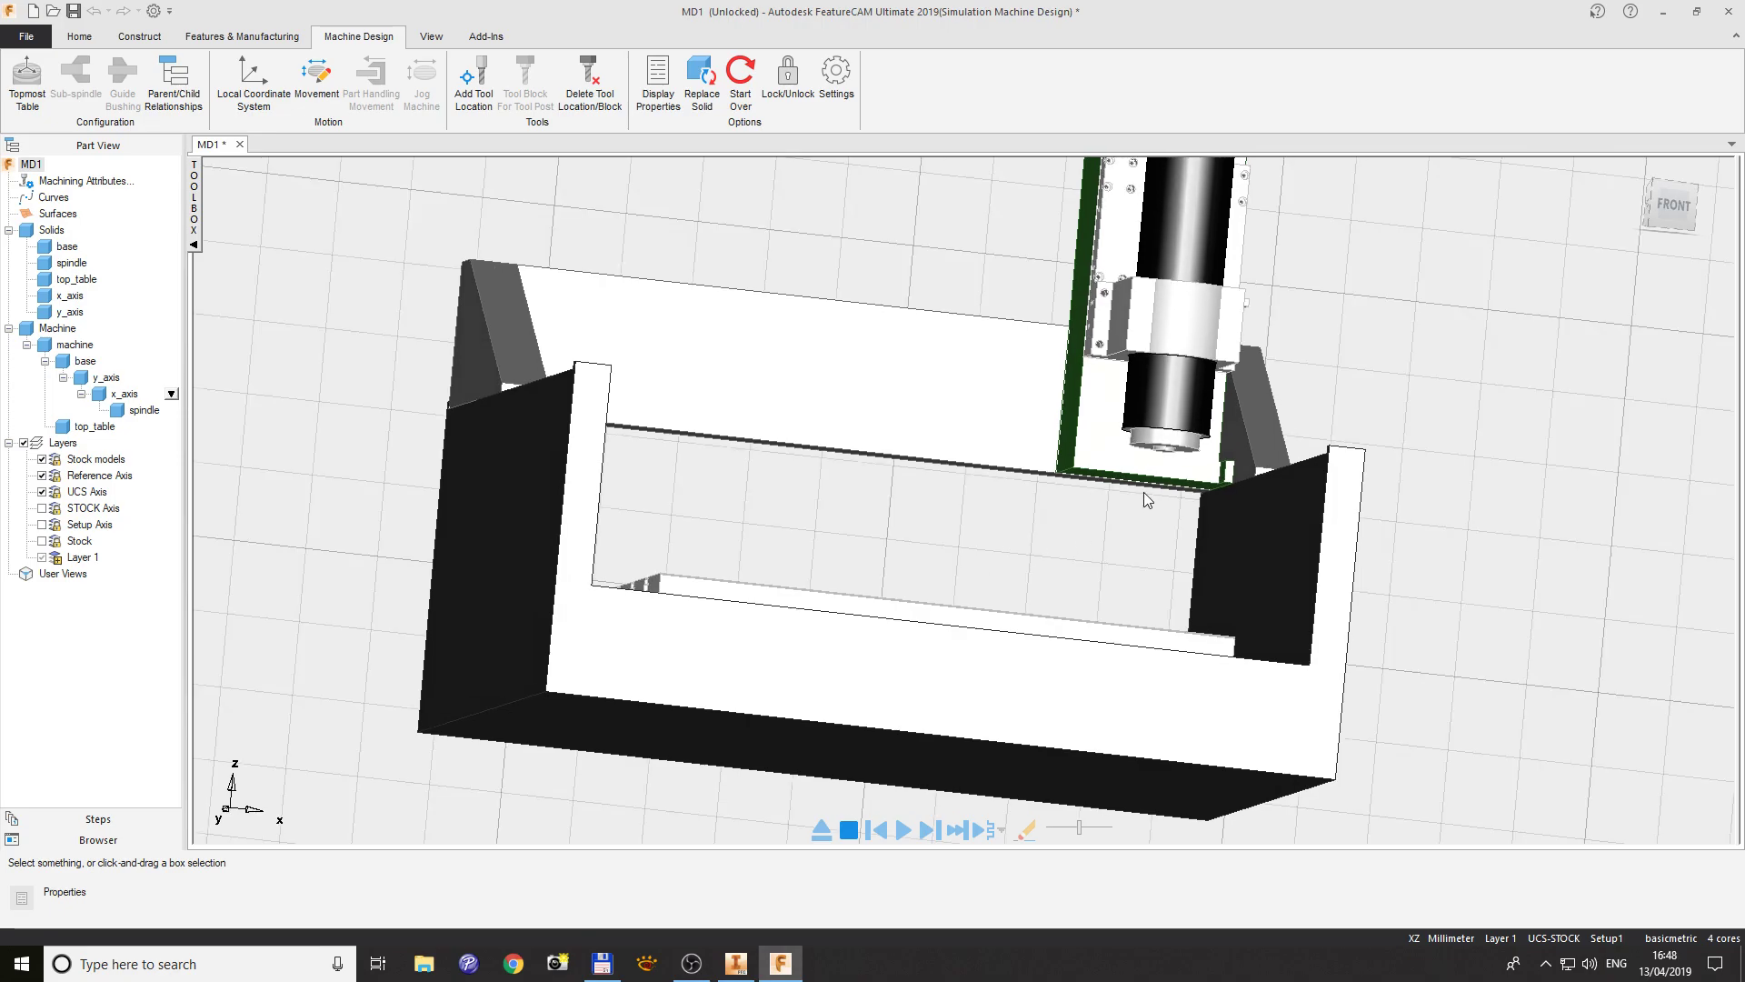
pyautogui.moveTo(987, 504); pyautogui.dragTo(1086, 500, button='middle')
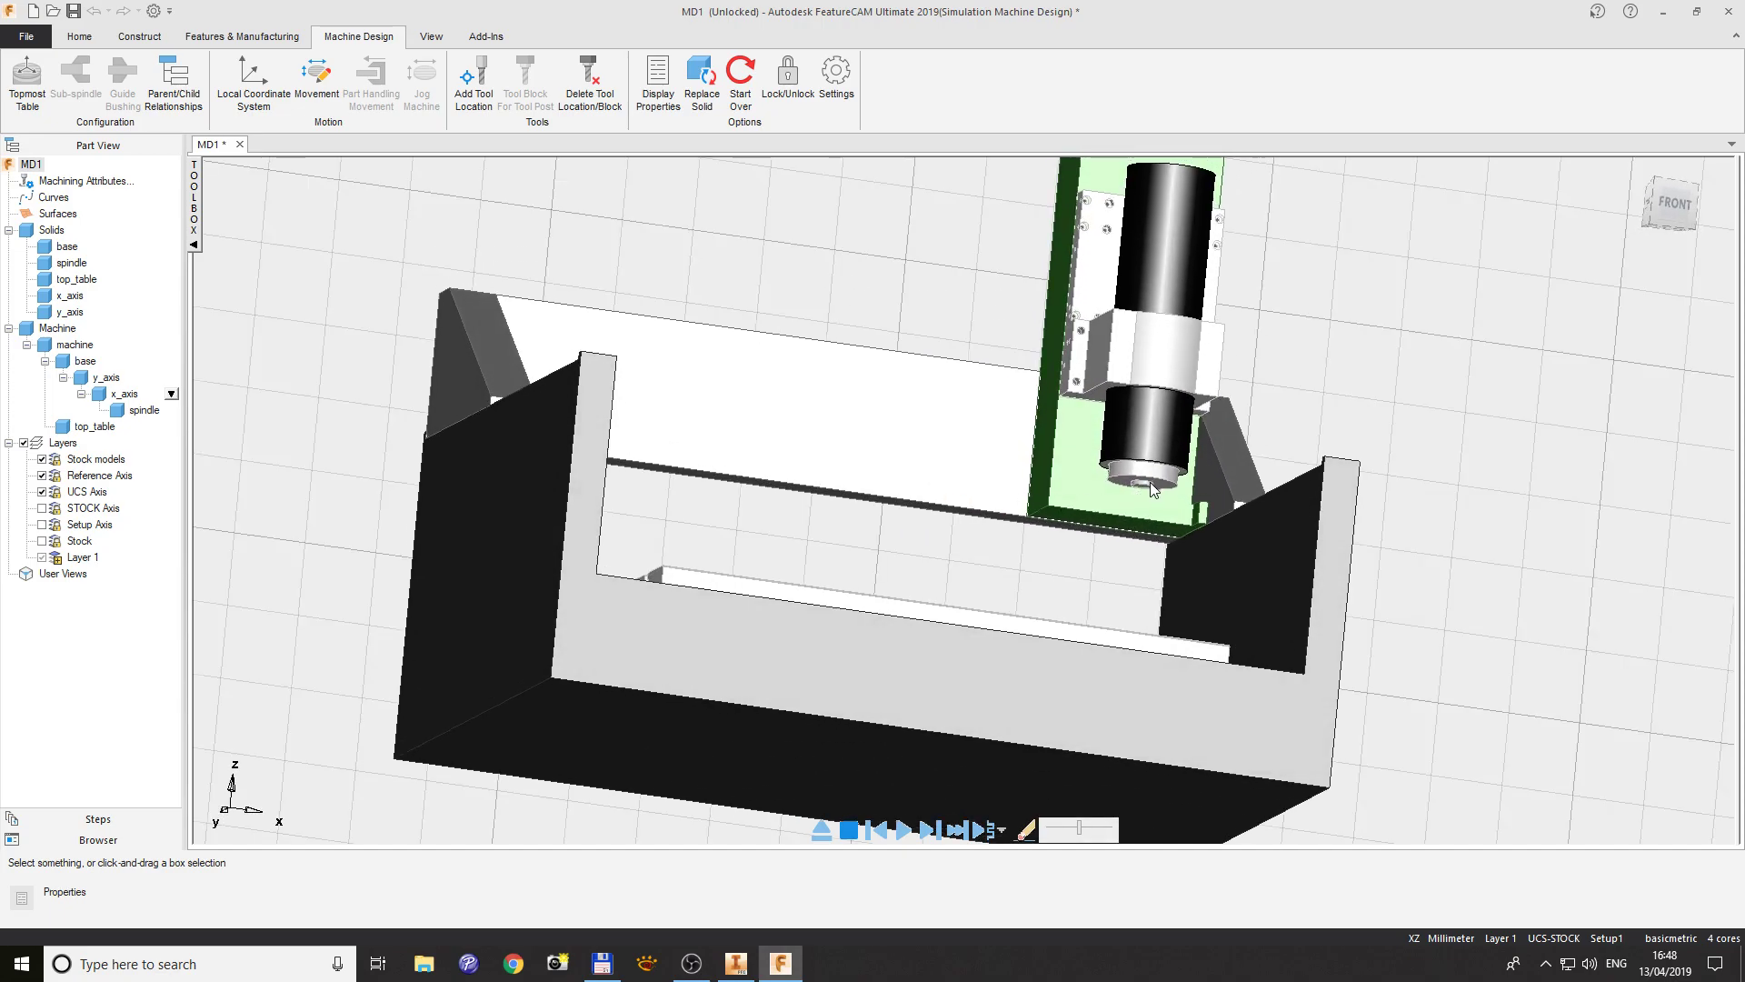
pyautogui.scroll(5, 1149, 482)
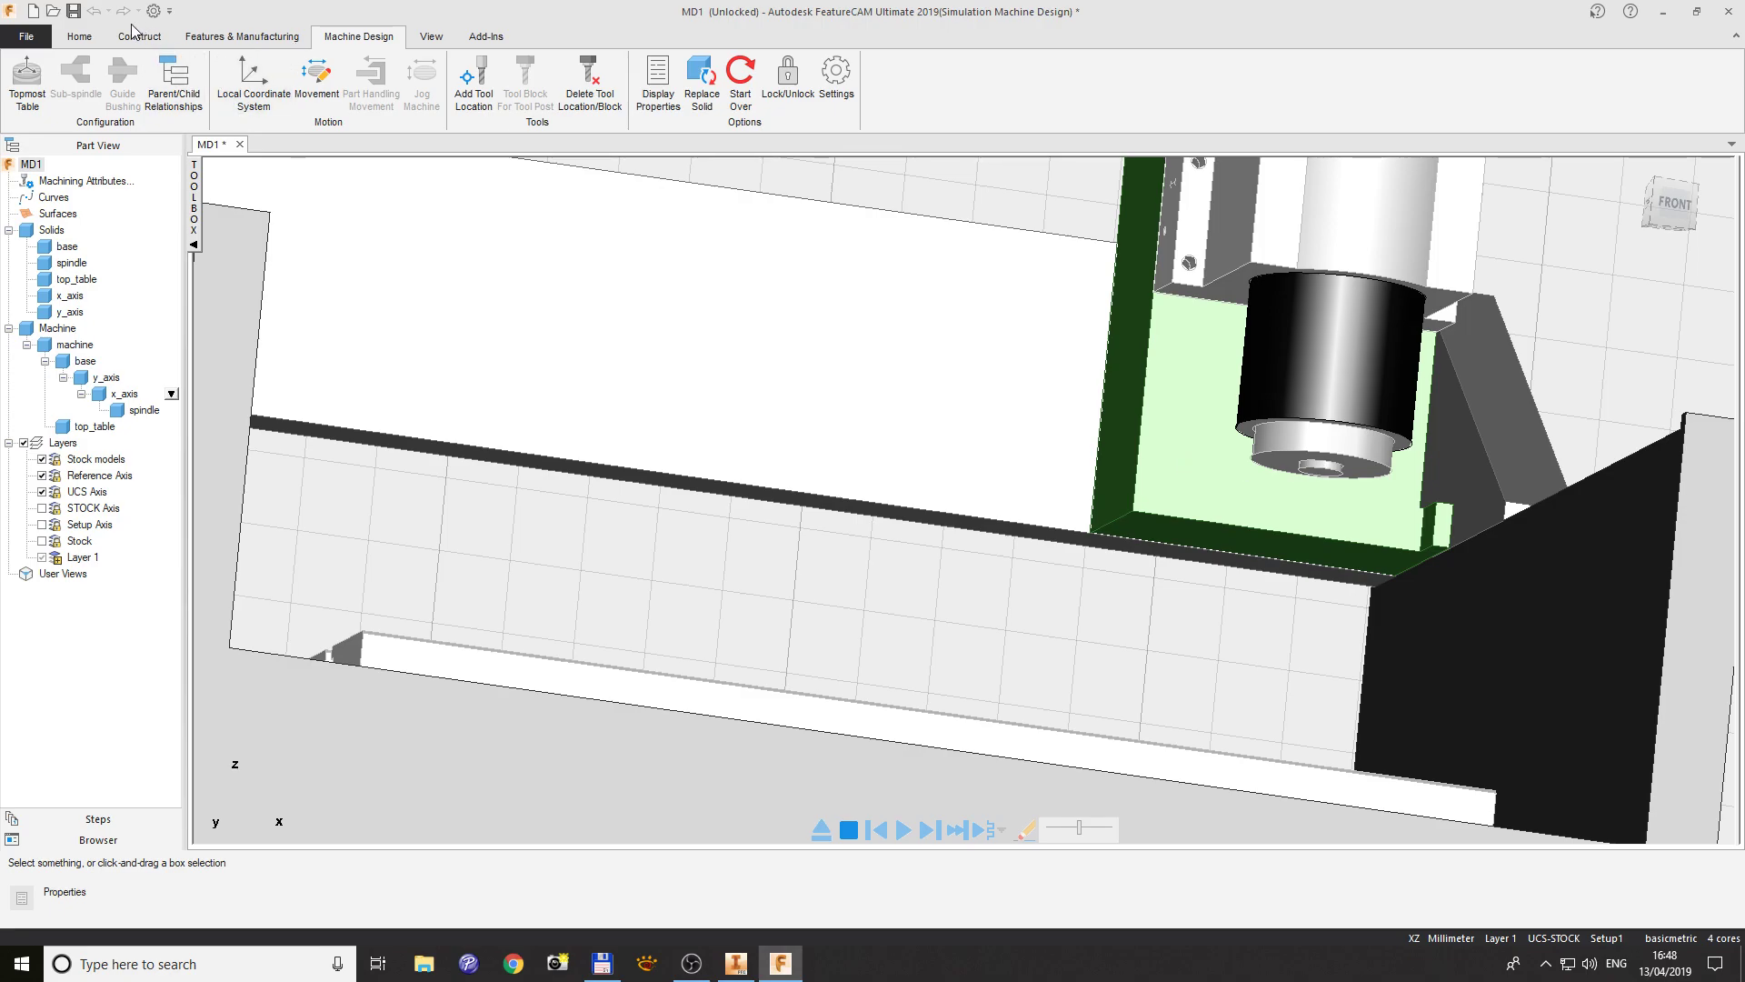
pyautogui.click(95, 38)
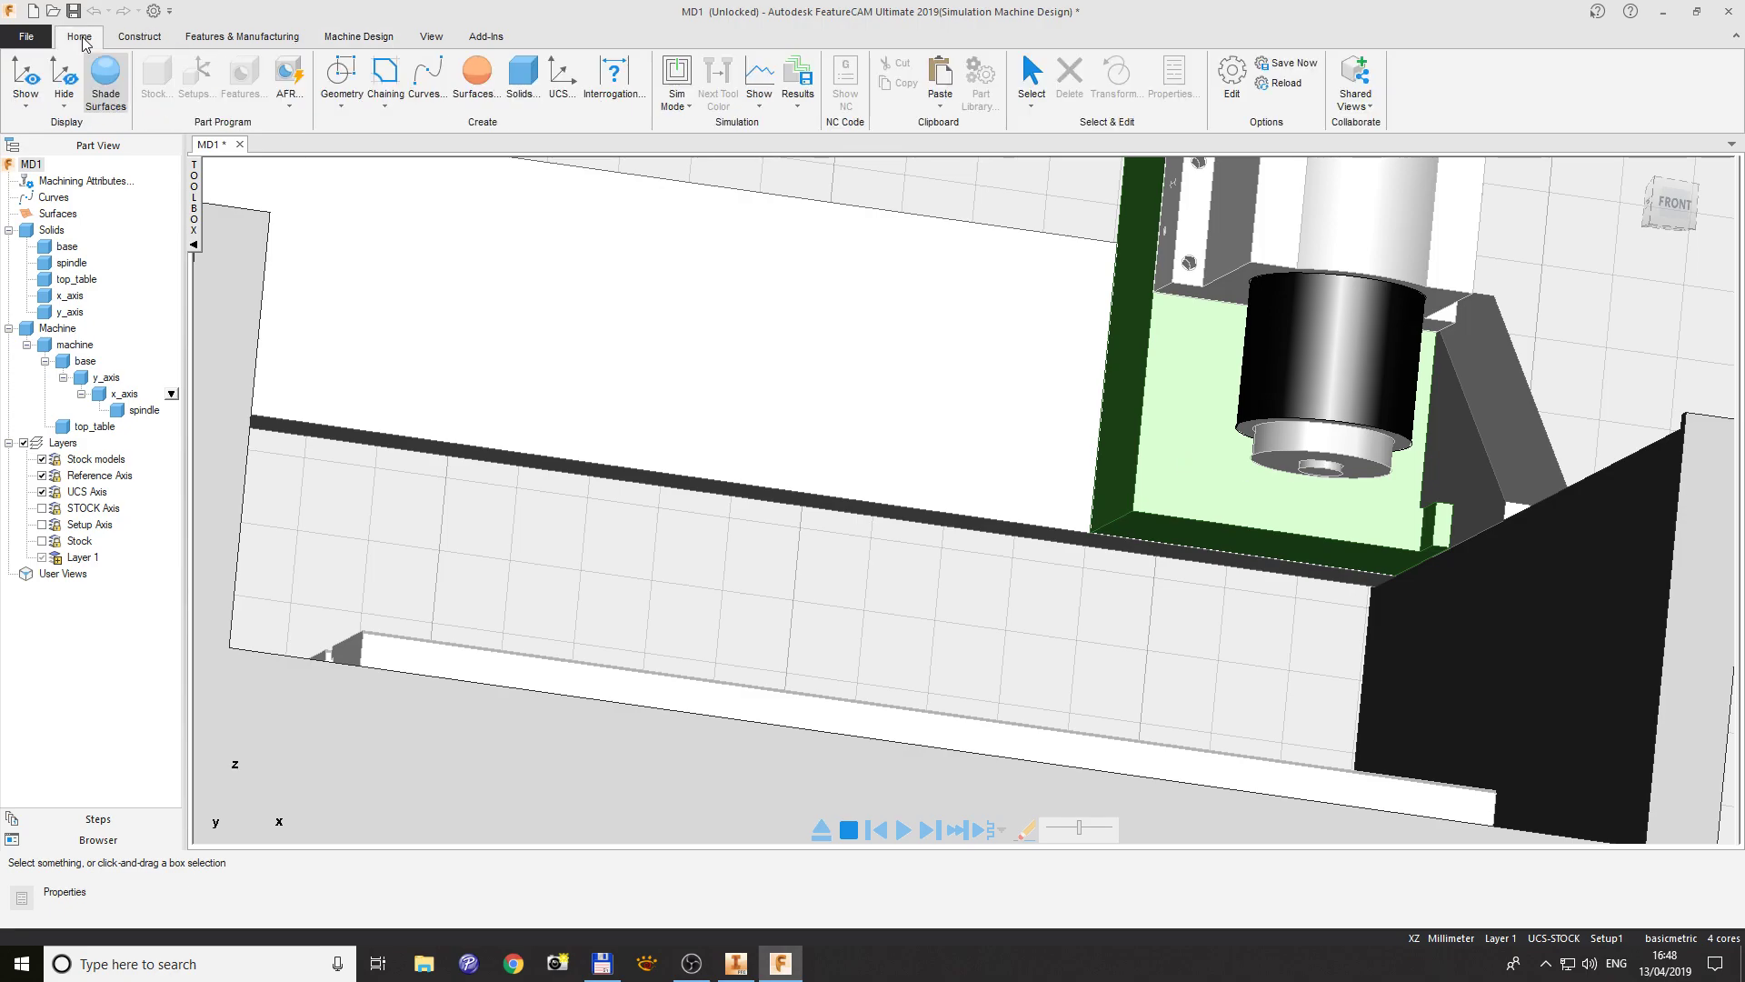
pyautogui.click(561, 77)
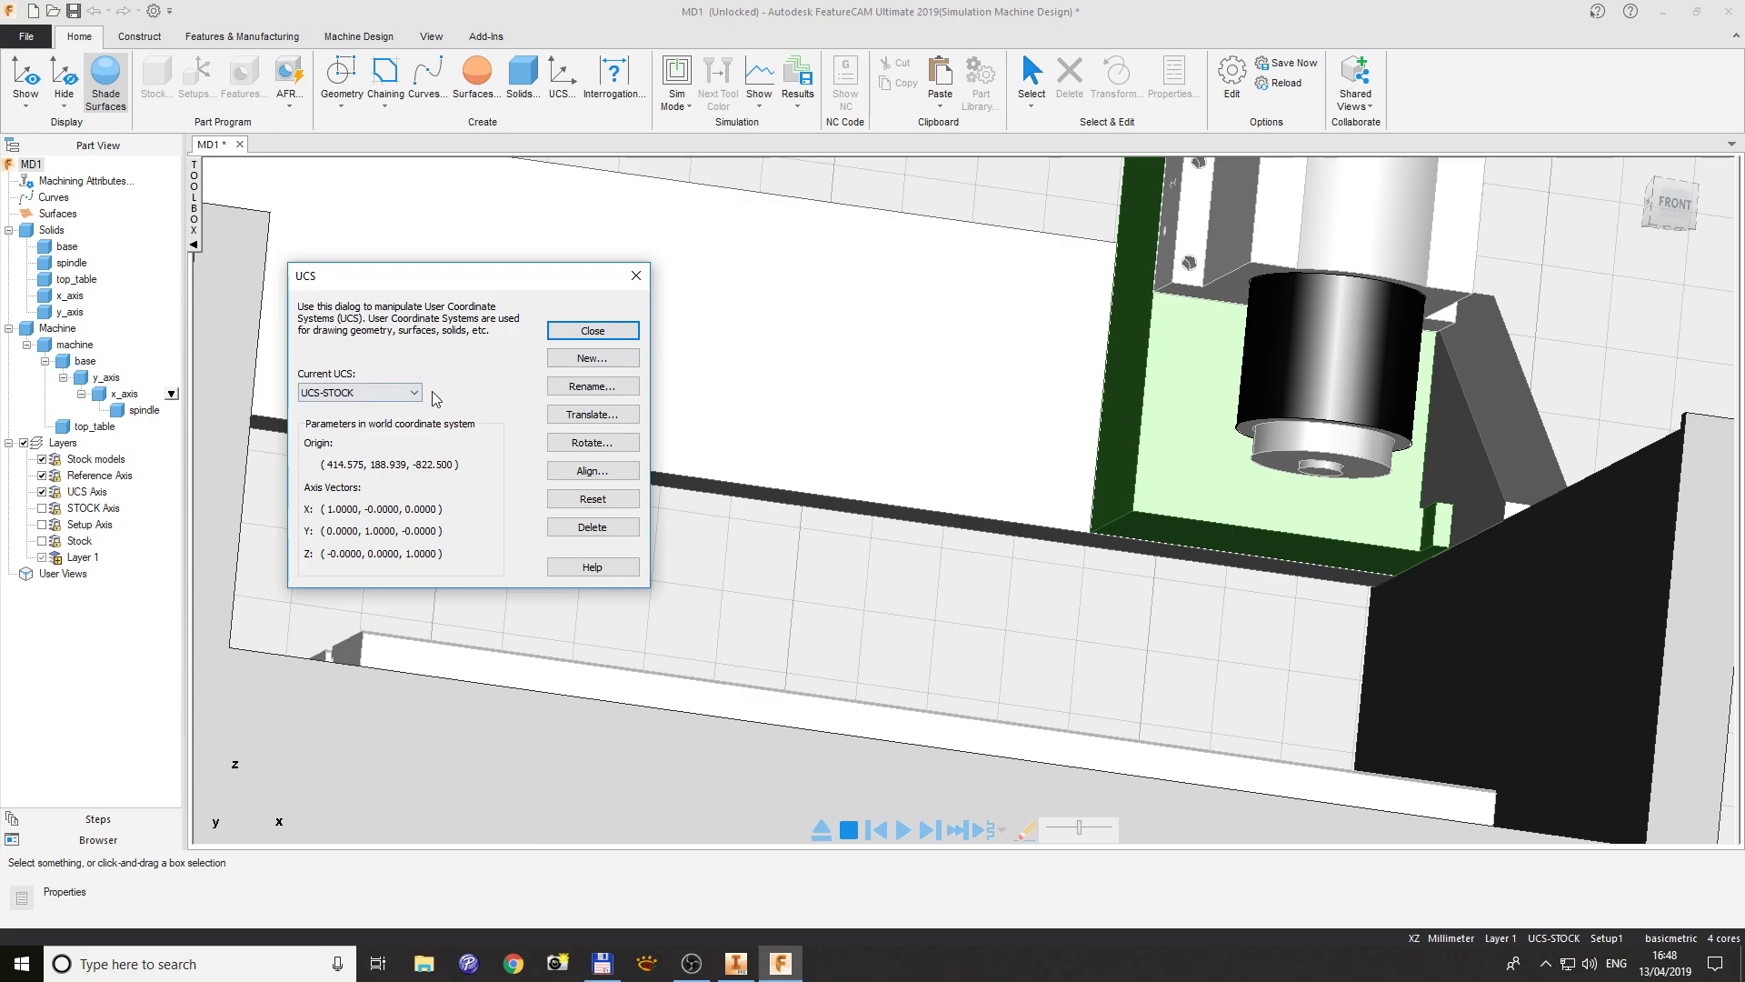
pyautogui.click(608, 361)
pyautogui.click(481, 414)
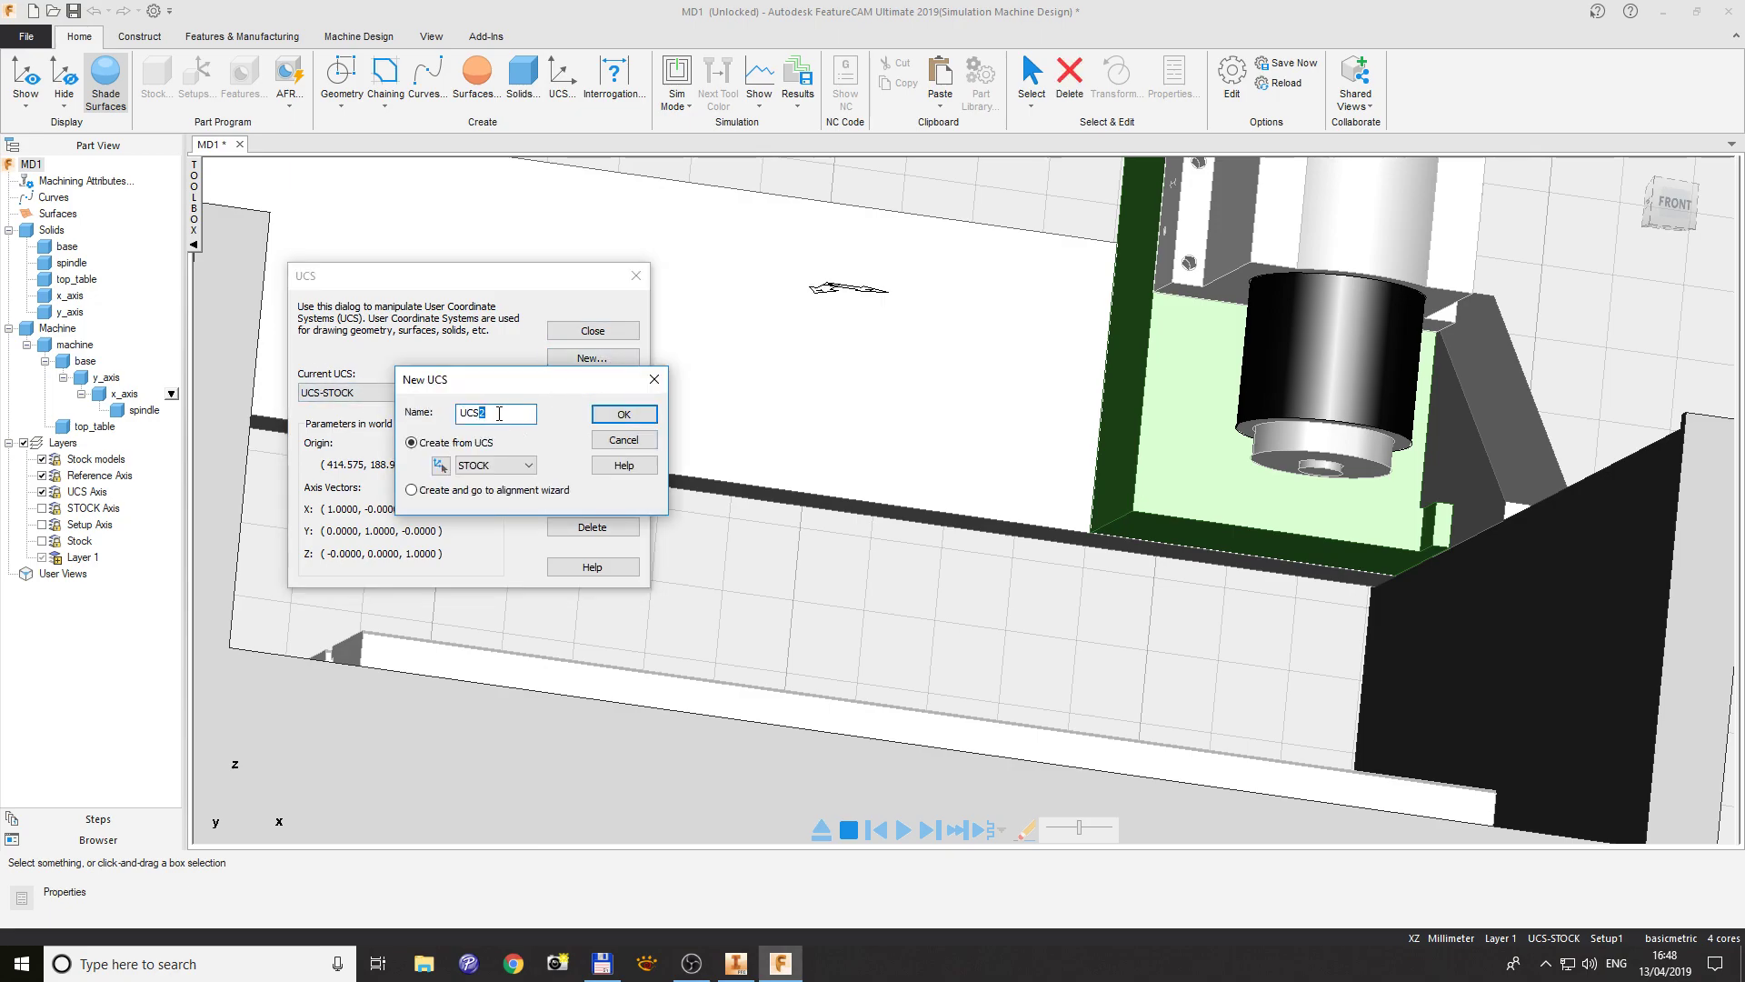
pyautogui.write('-SPINDLE')
pyautogui.click(421, 491)
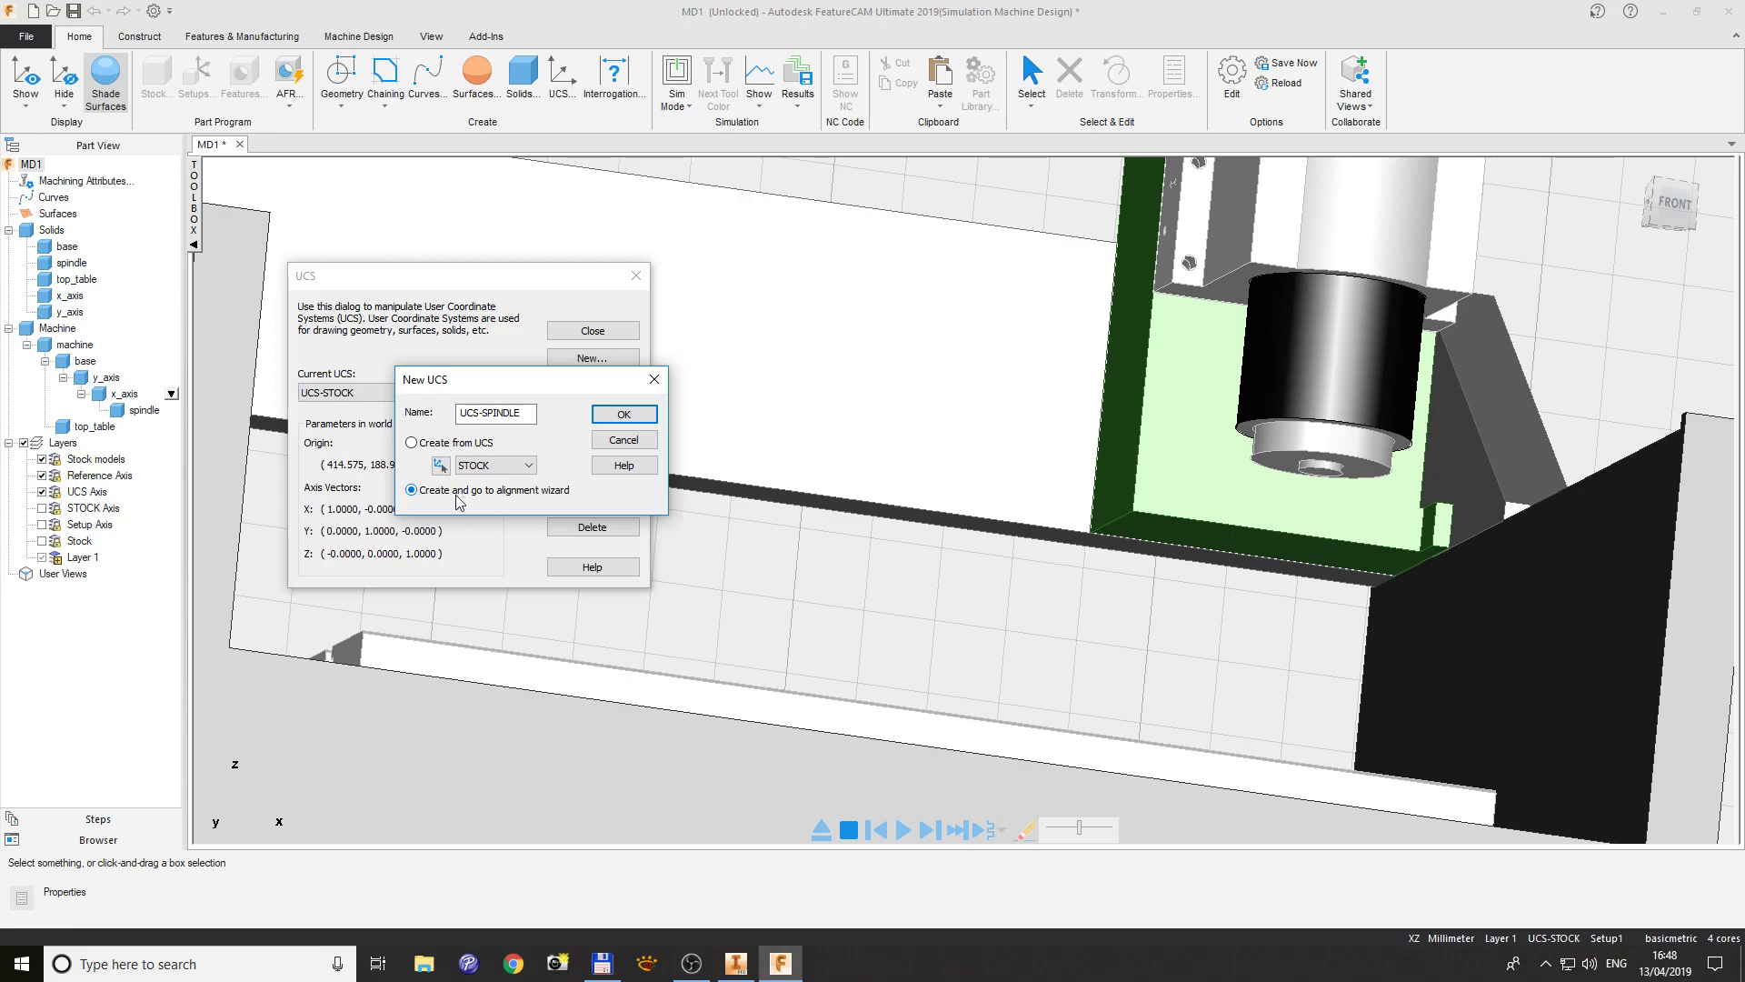
pyautogui.click(619, 417)
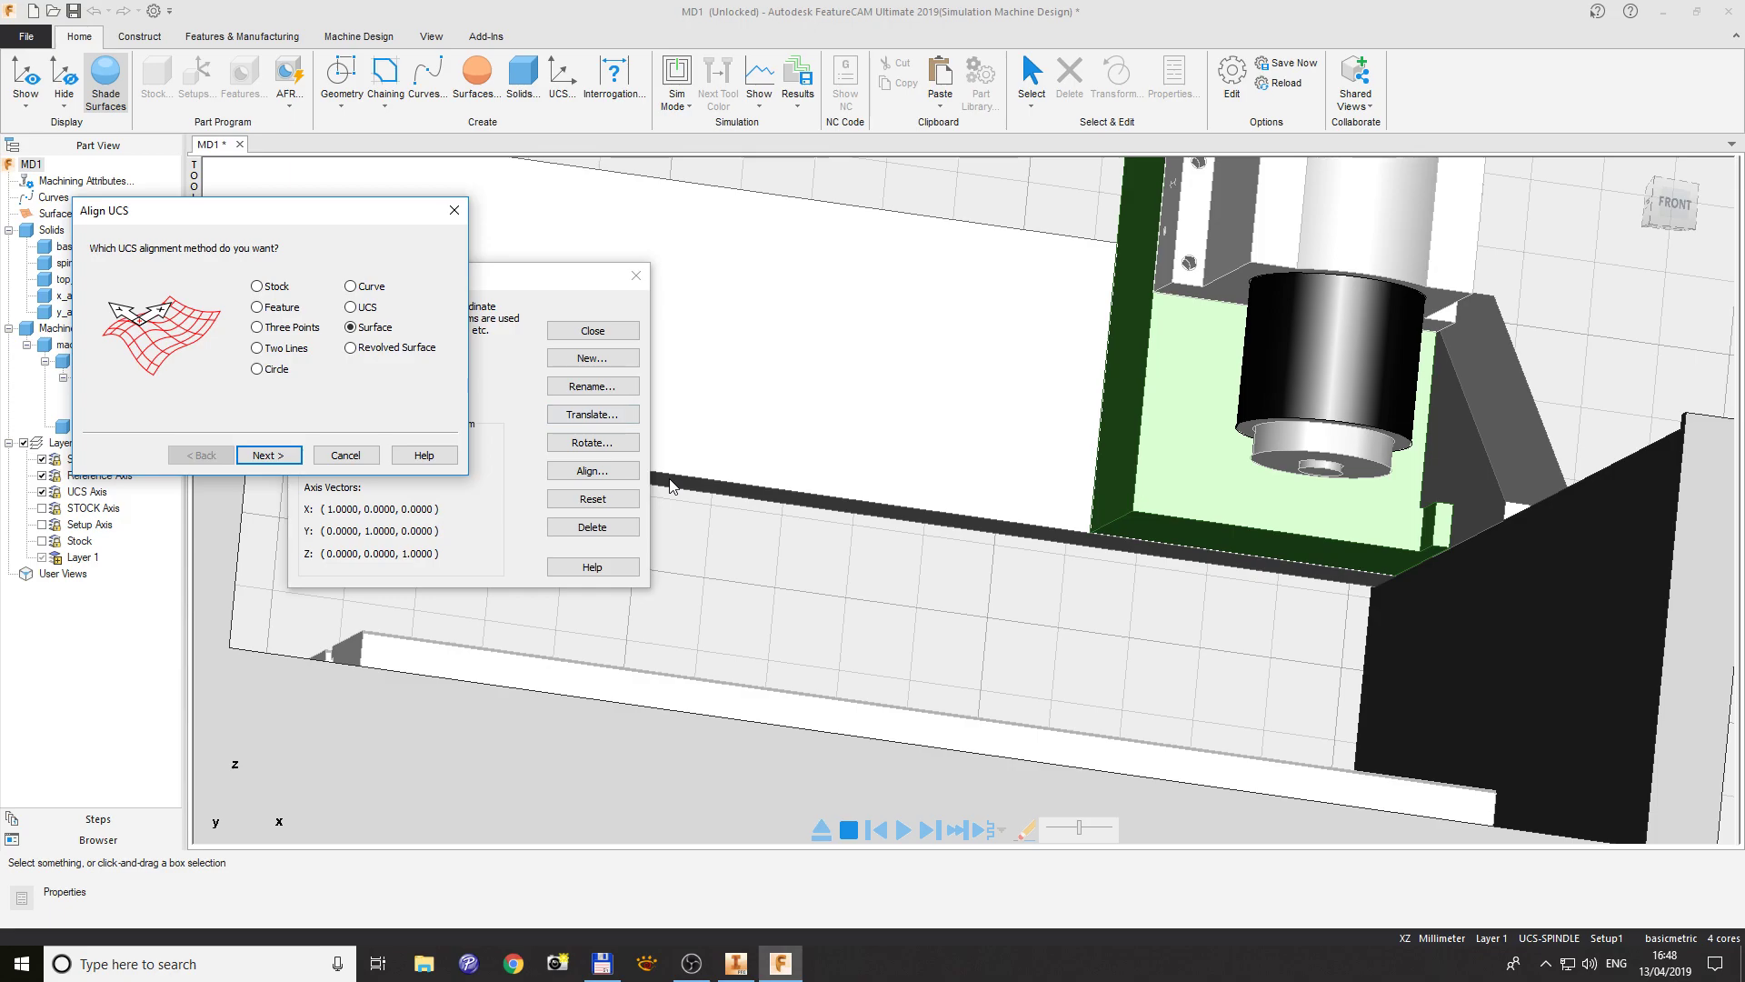
# - Align UCS-SPINDLE with the Revolved Surface method to the small cylindrical face at the spindle's lower end, without flipping the direction
pyautogui.click(351, 348)
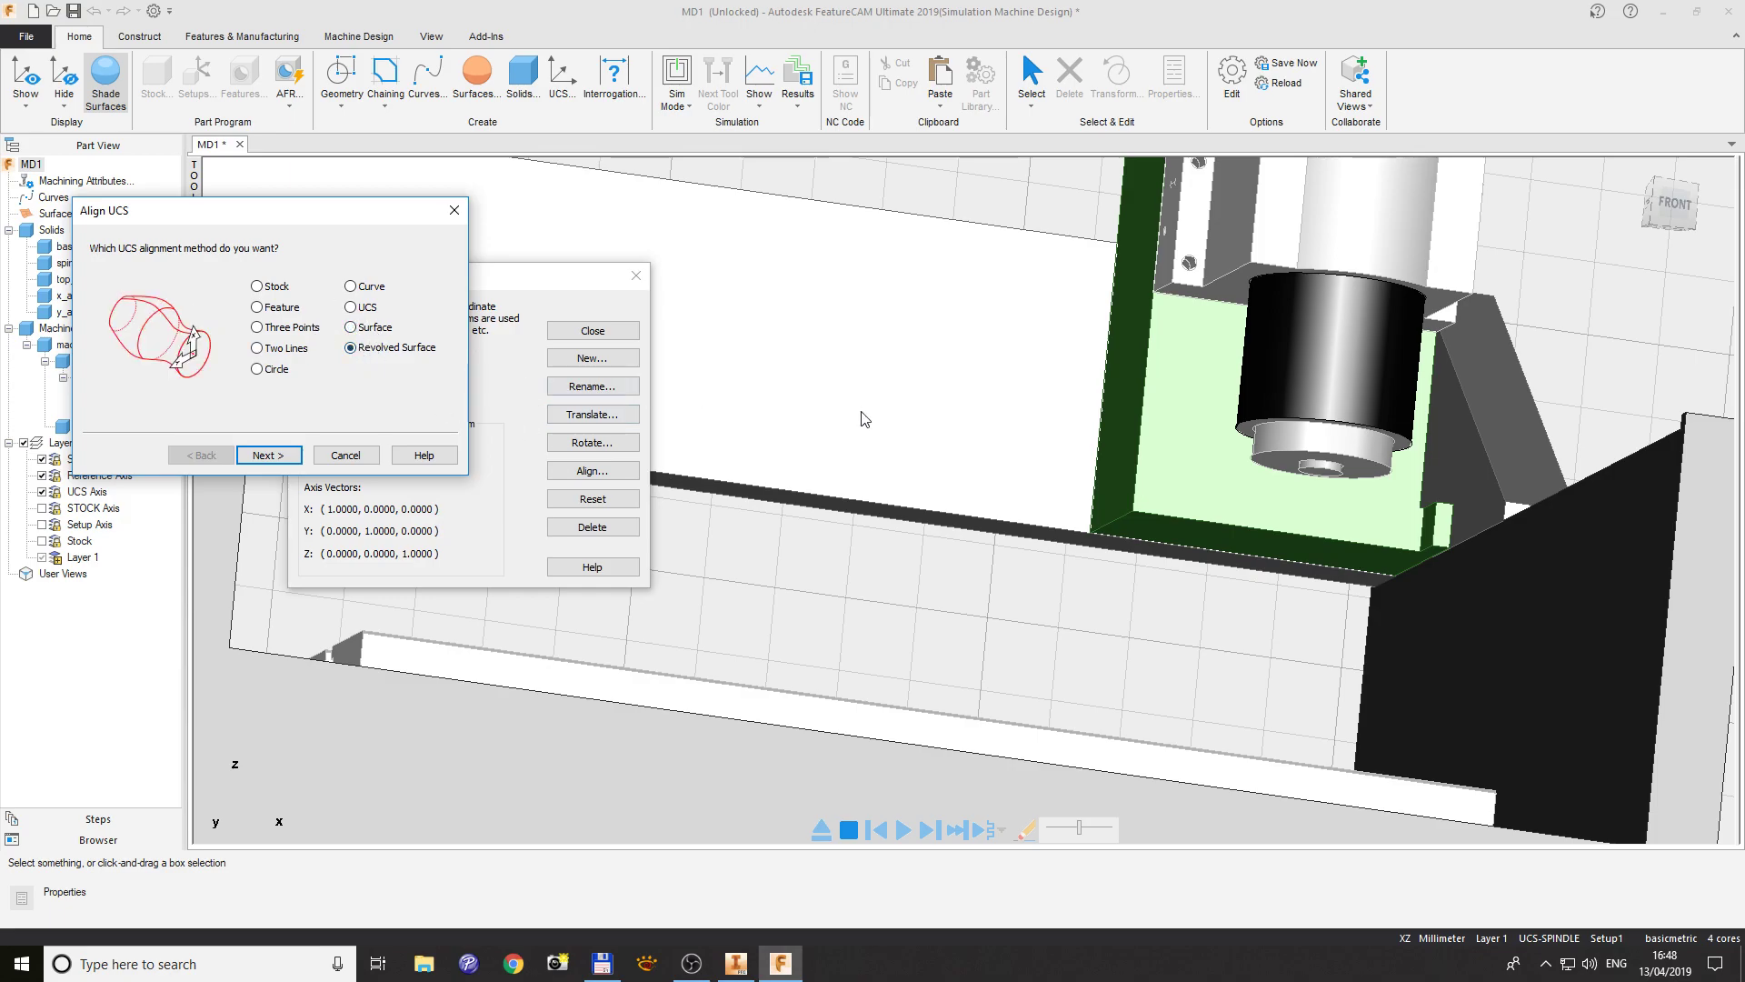
pyautogui.middleClick(1374, 470)
pyautogui.scroll(5, 845, 500)
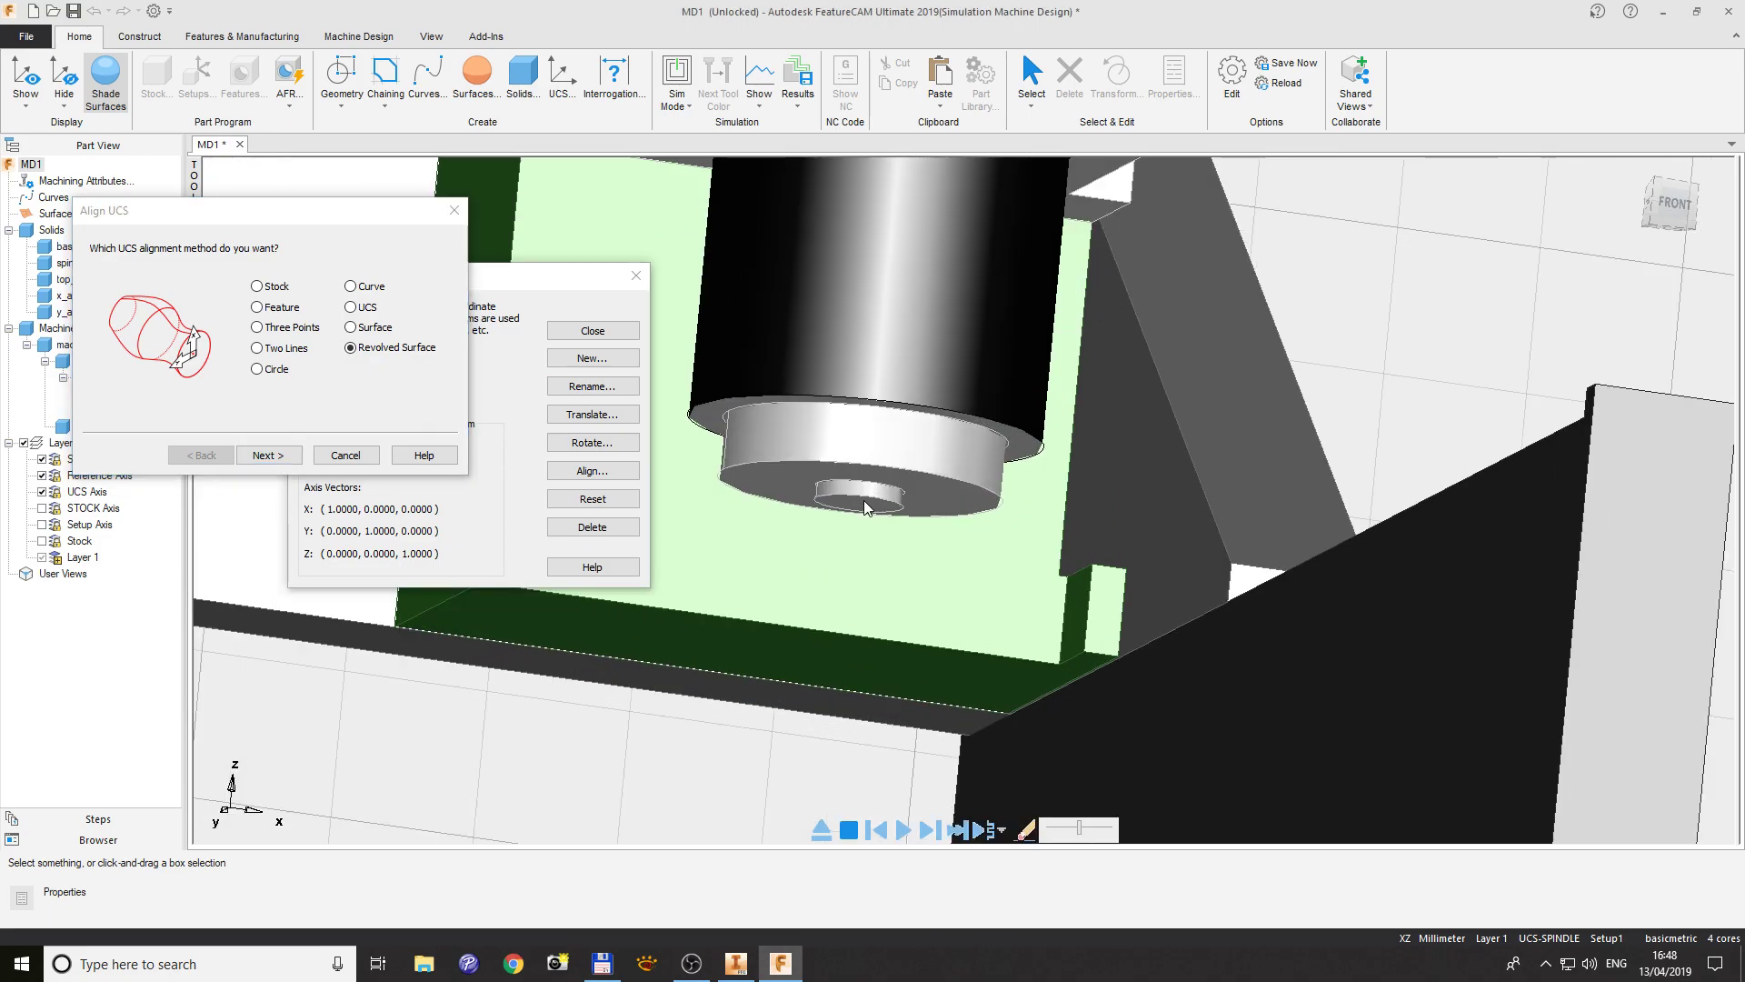
pyautogui.click(829, 502)
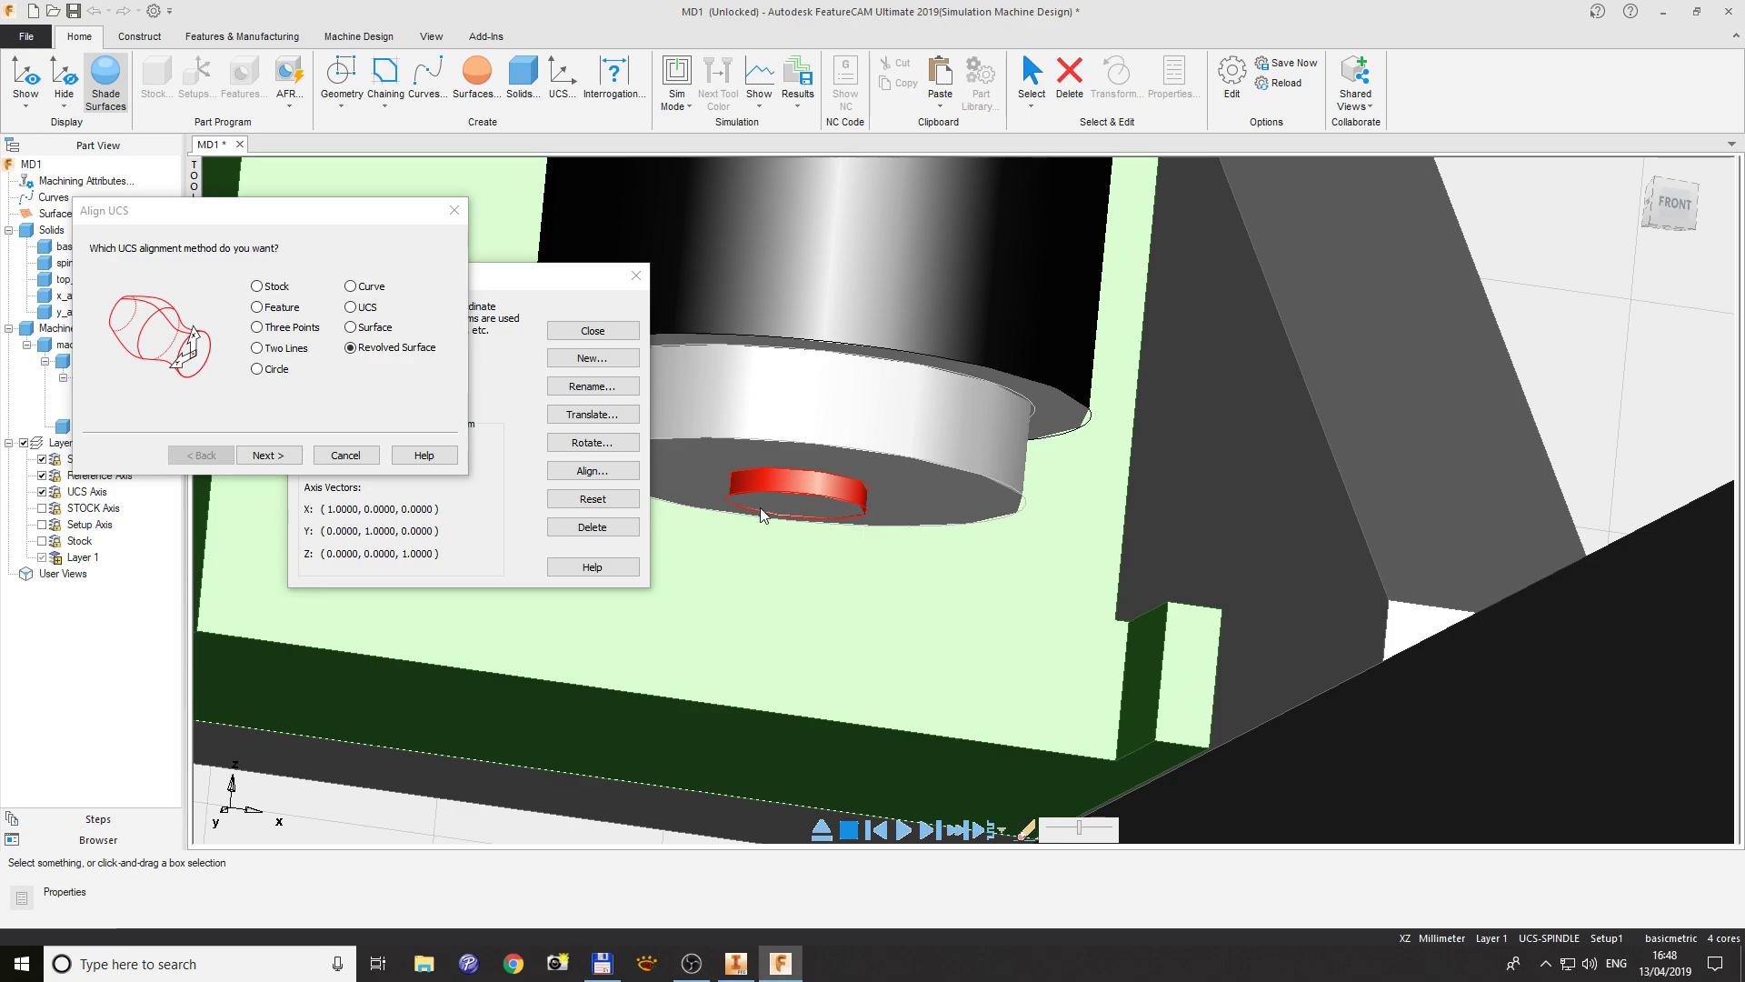
pyautogui.scroll(-3, 755, 514)
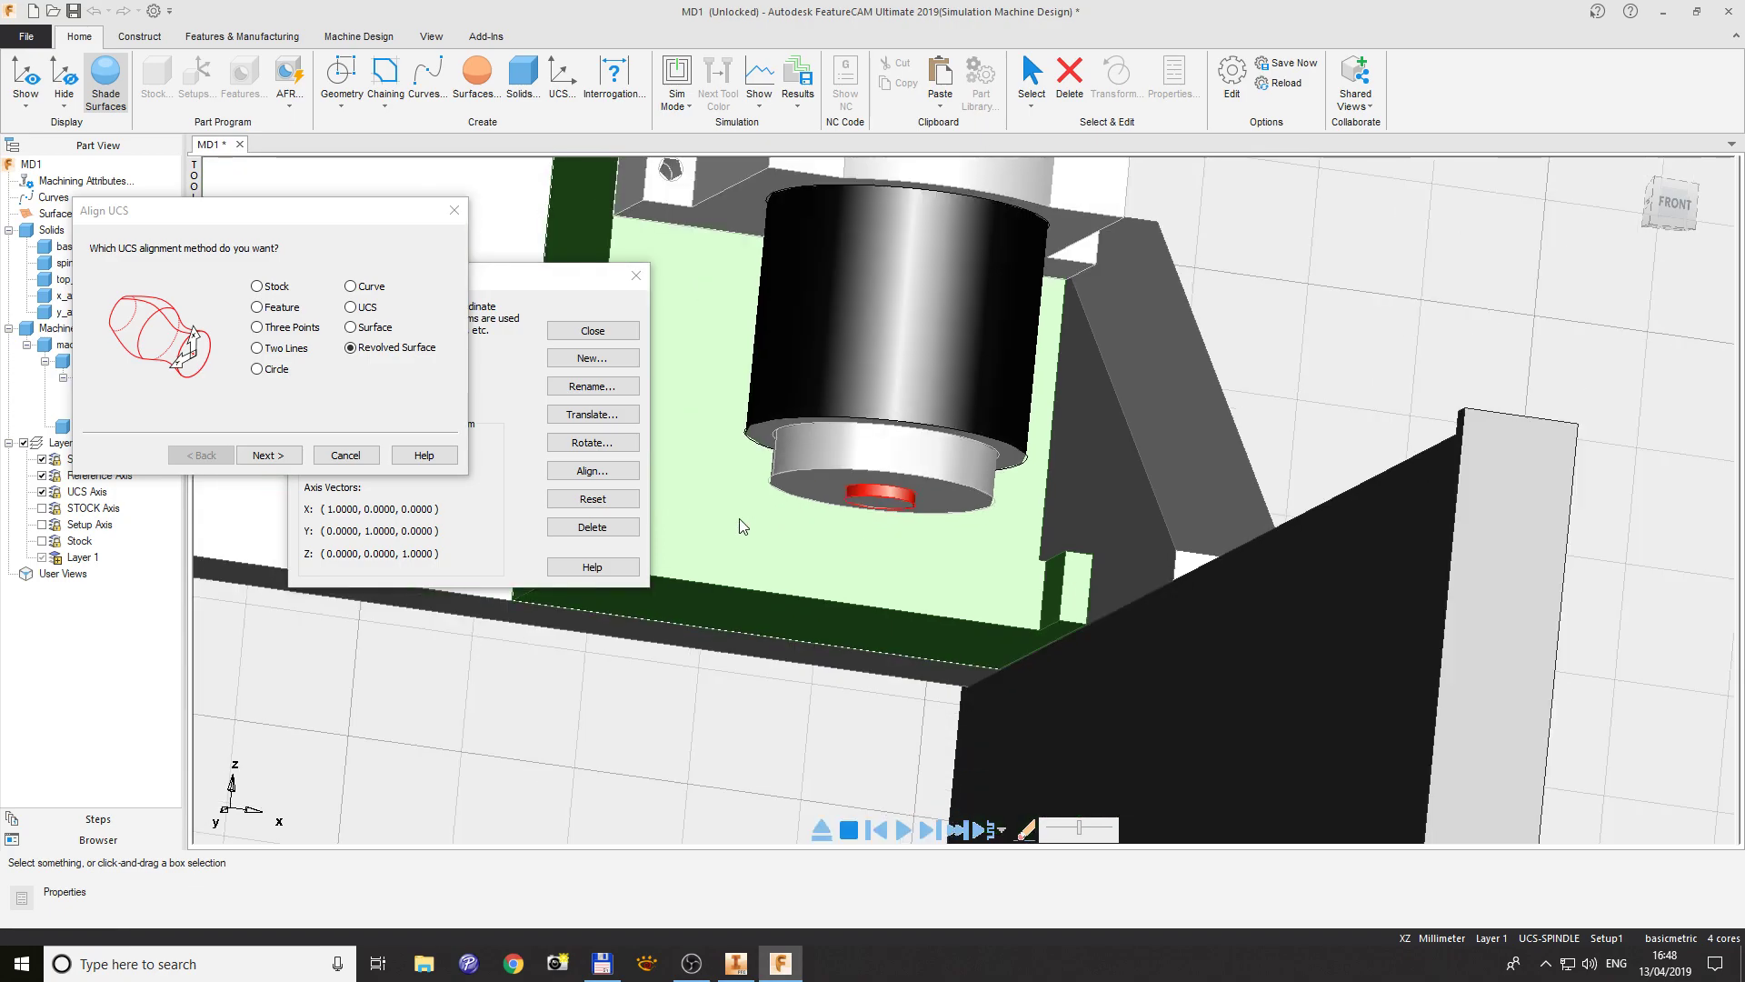
pyautogui.click(270, 457)
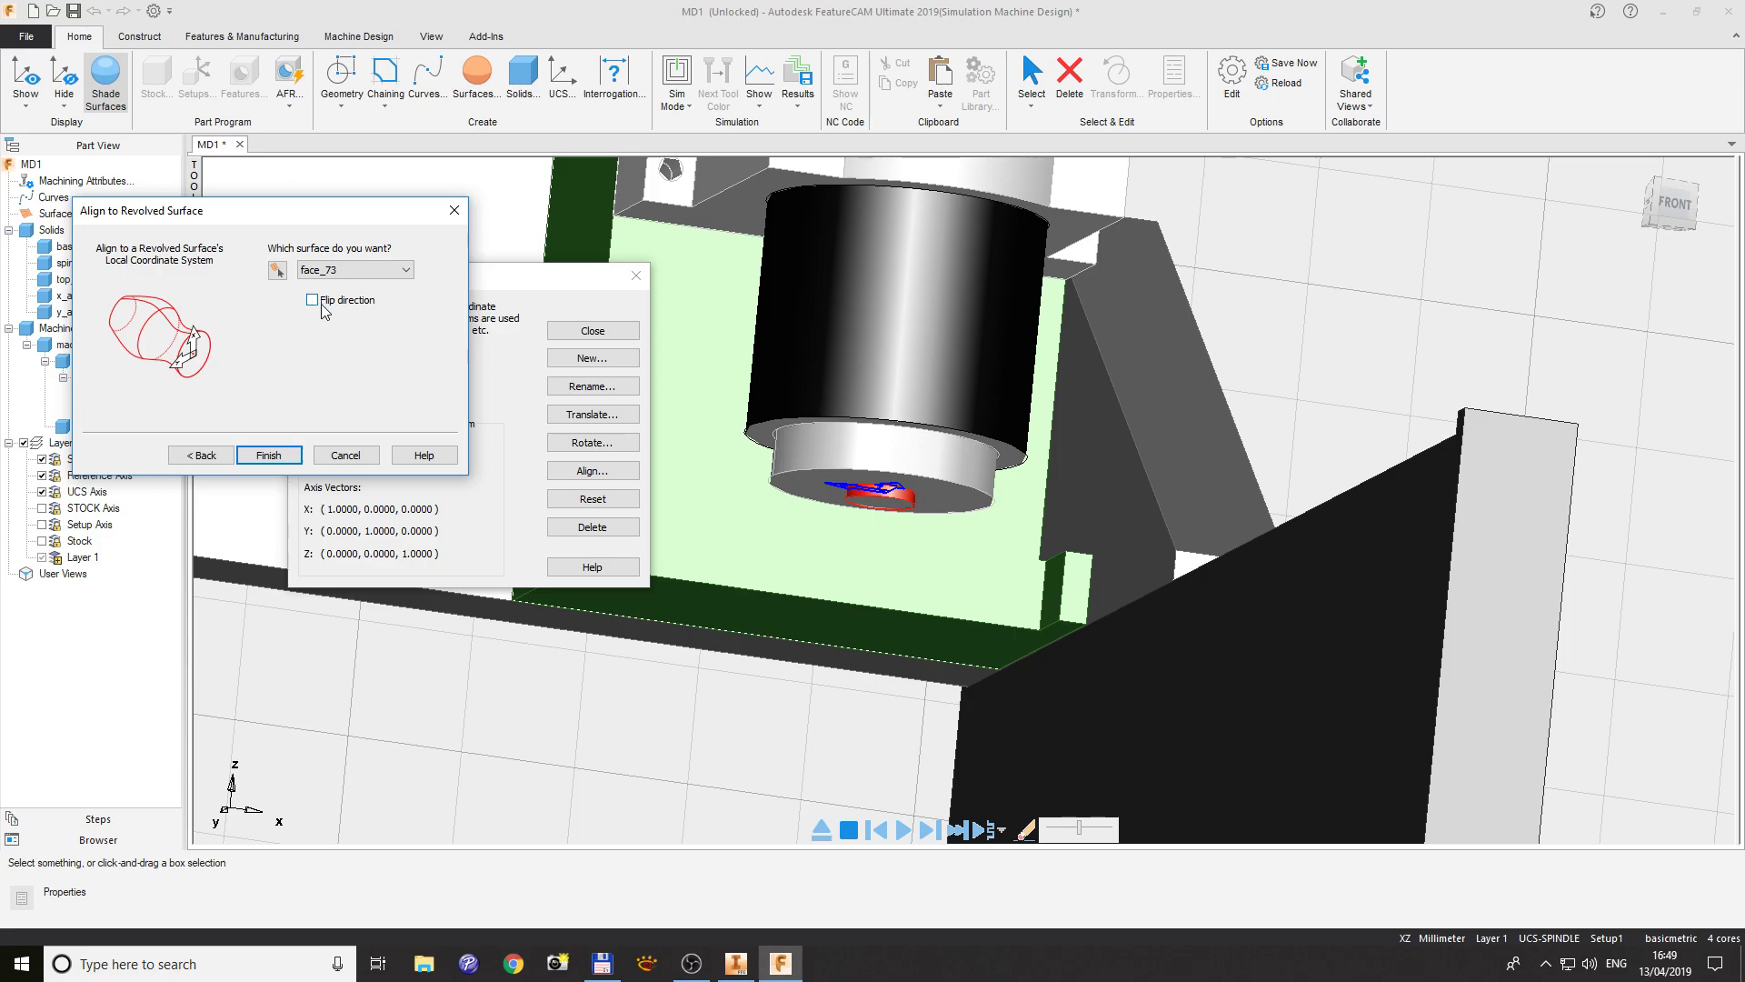
pyautogui.click(269, 456)
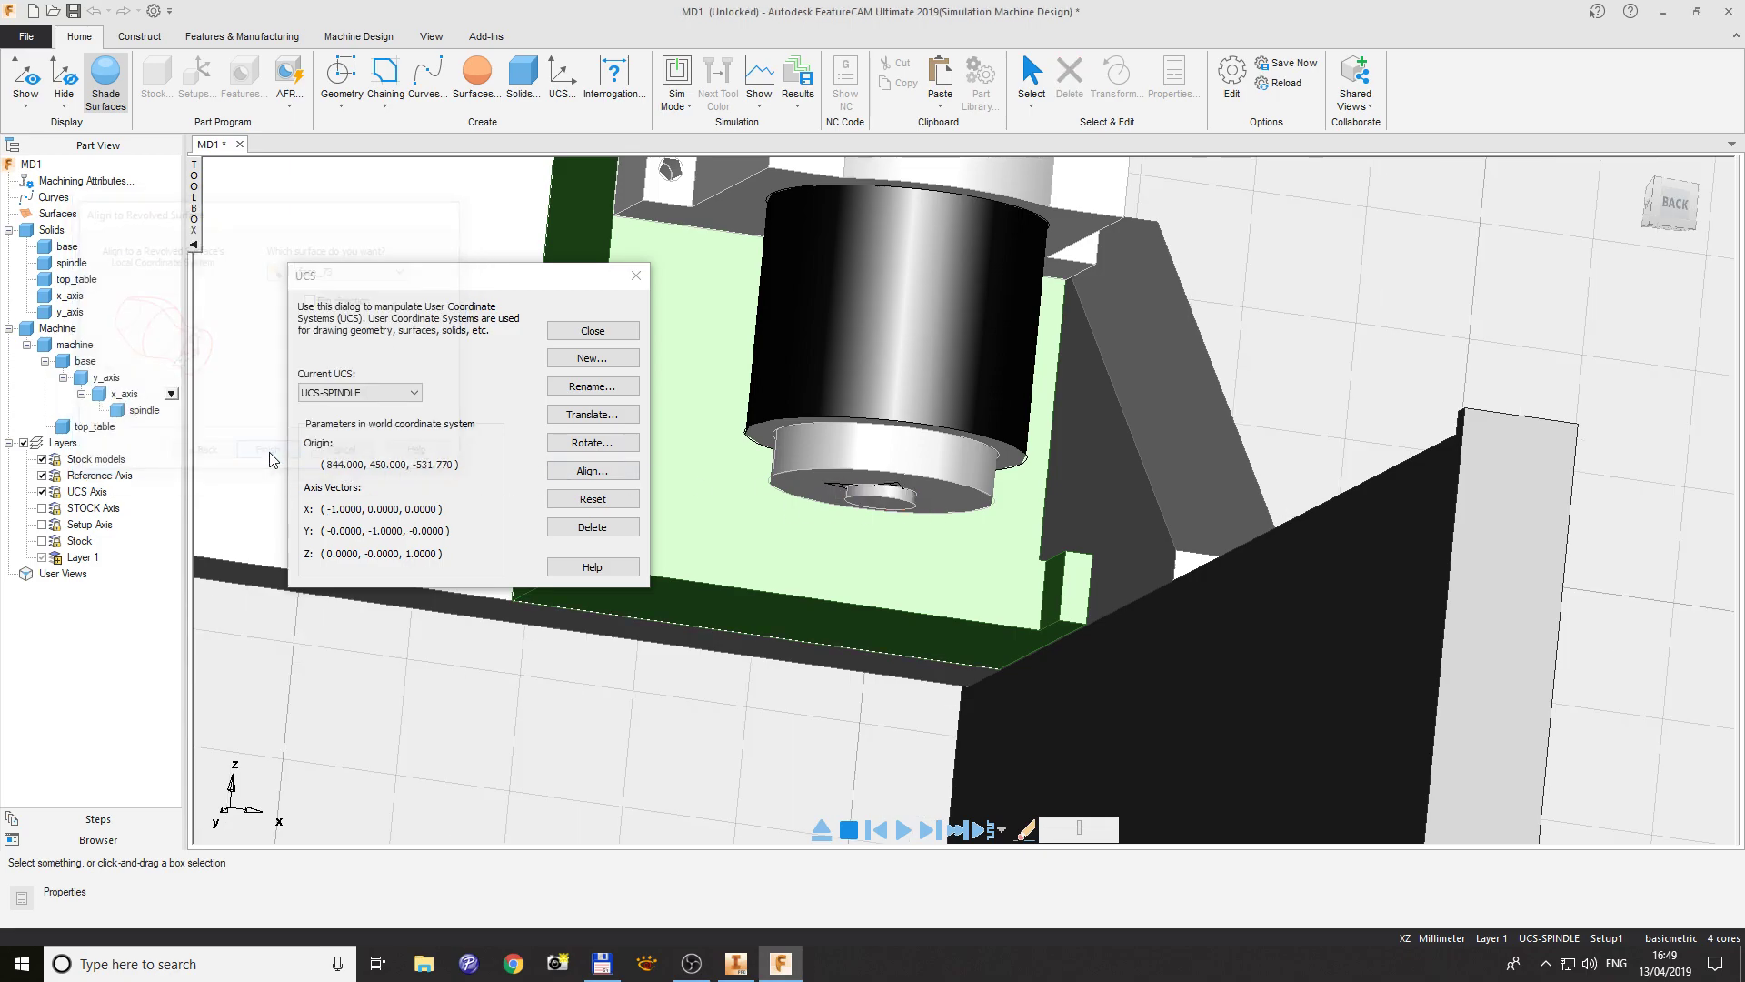
# - Rotate UCS-SPINDLE about its Z axis so its X and Y axes point along the world X and Y directions
pyautogui.click(397, 392)
pyautogui.click(367, 400)
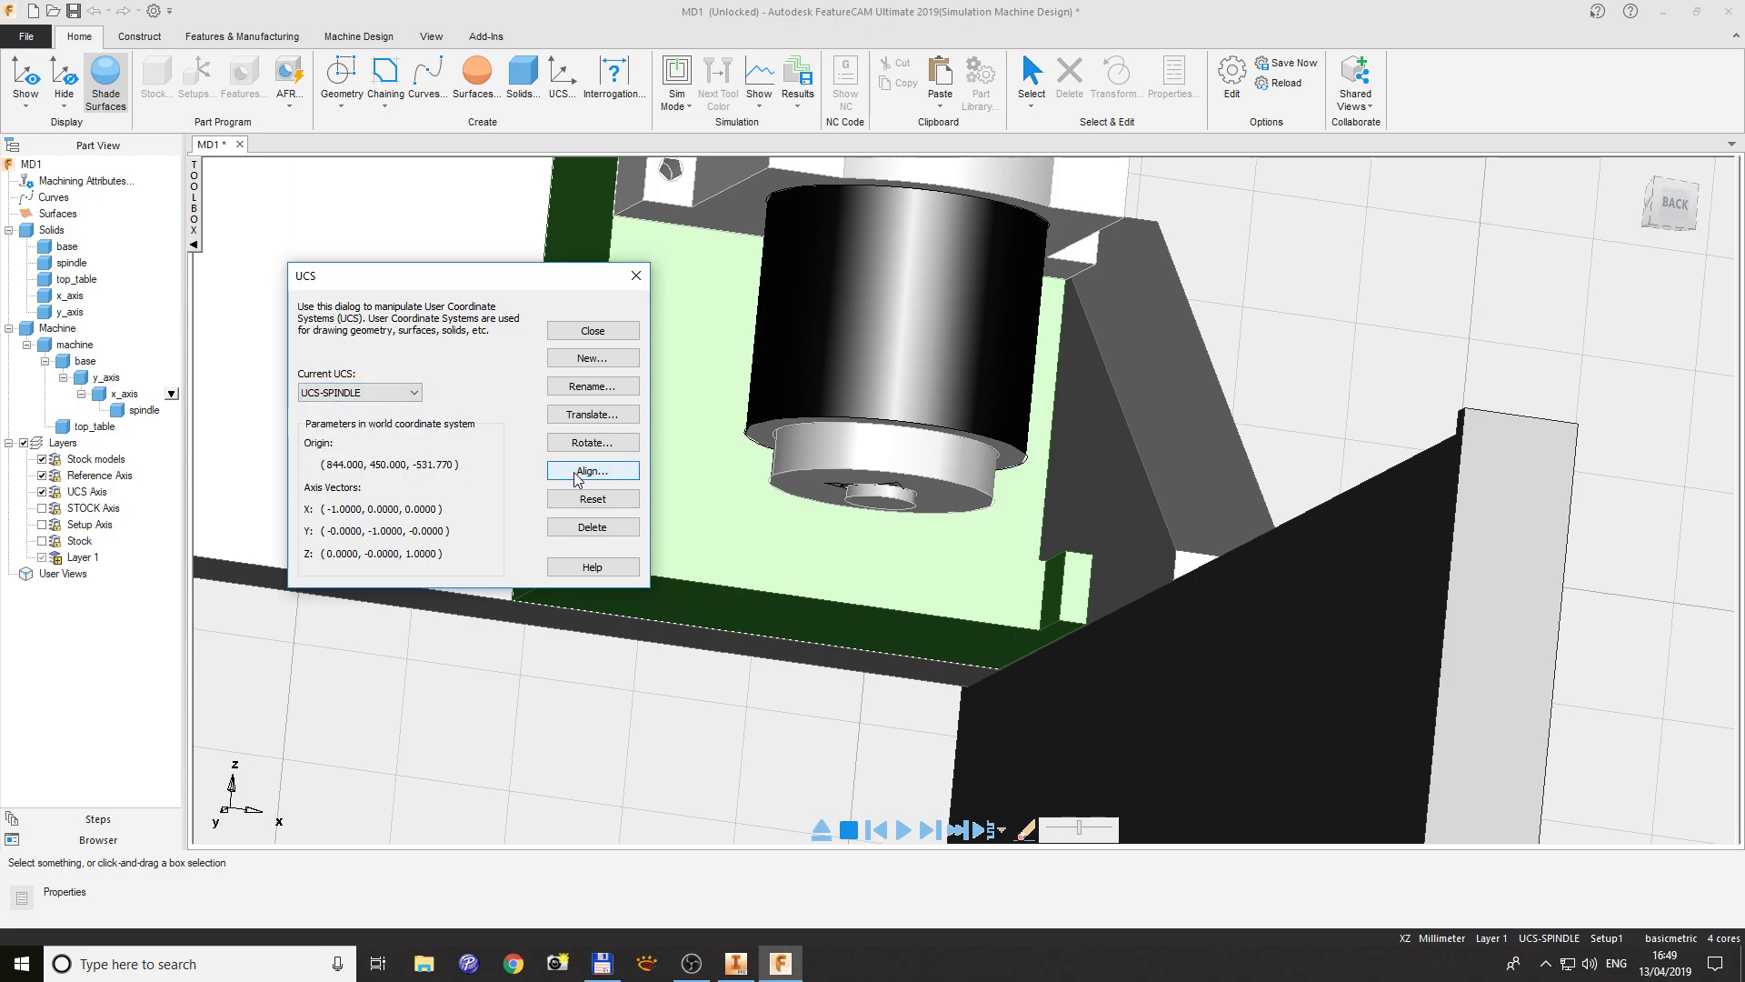
pyautogui.click(587, 447)
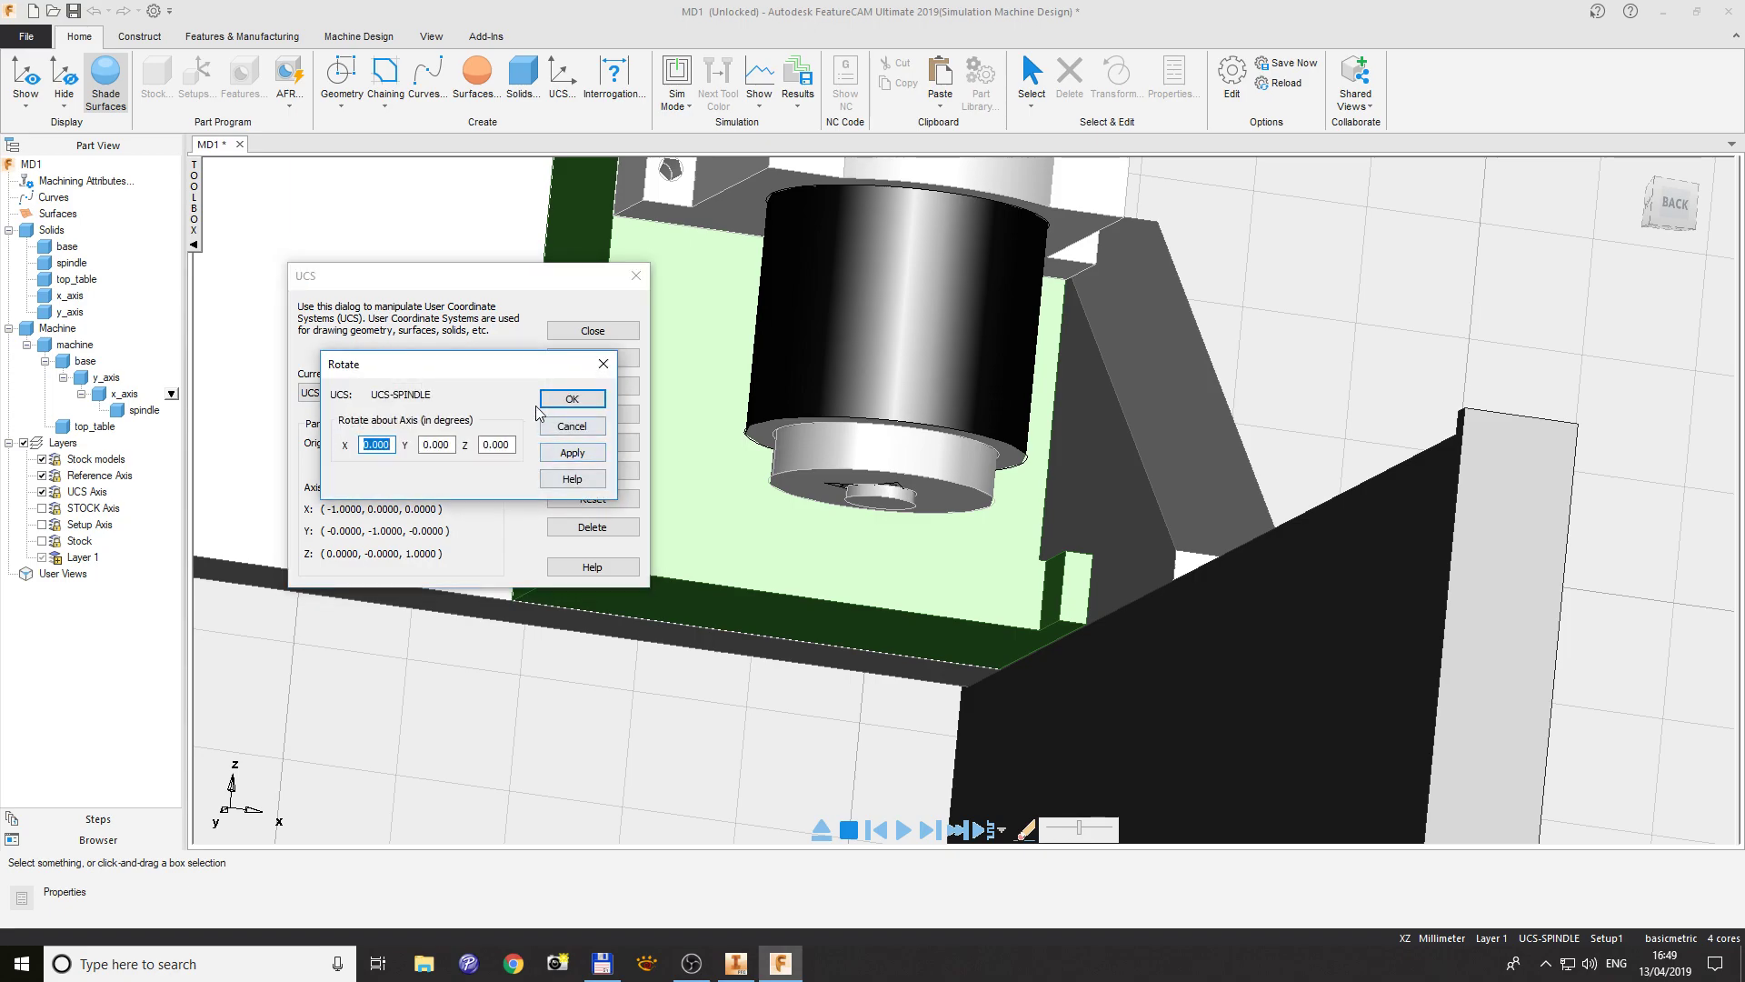
pyautogui.click(489, 444)
pyautogui.press('Return')
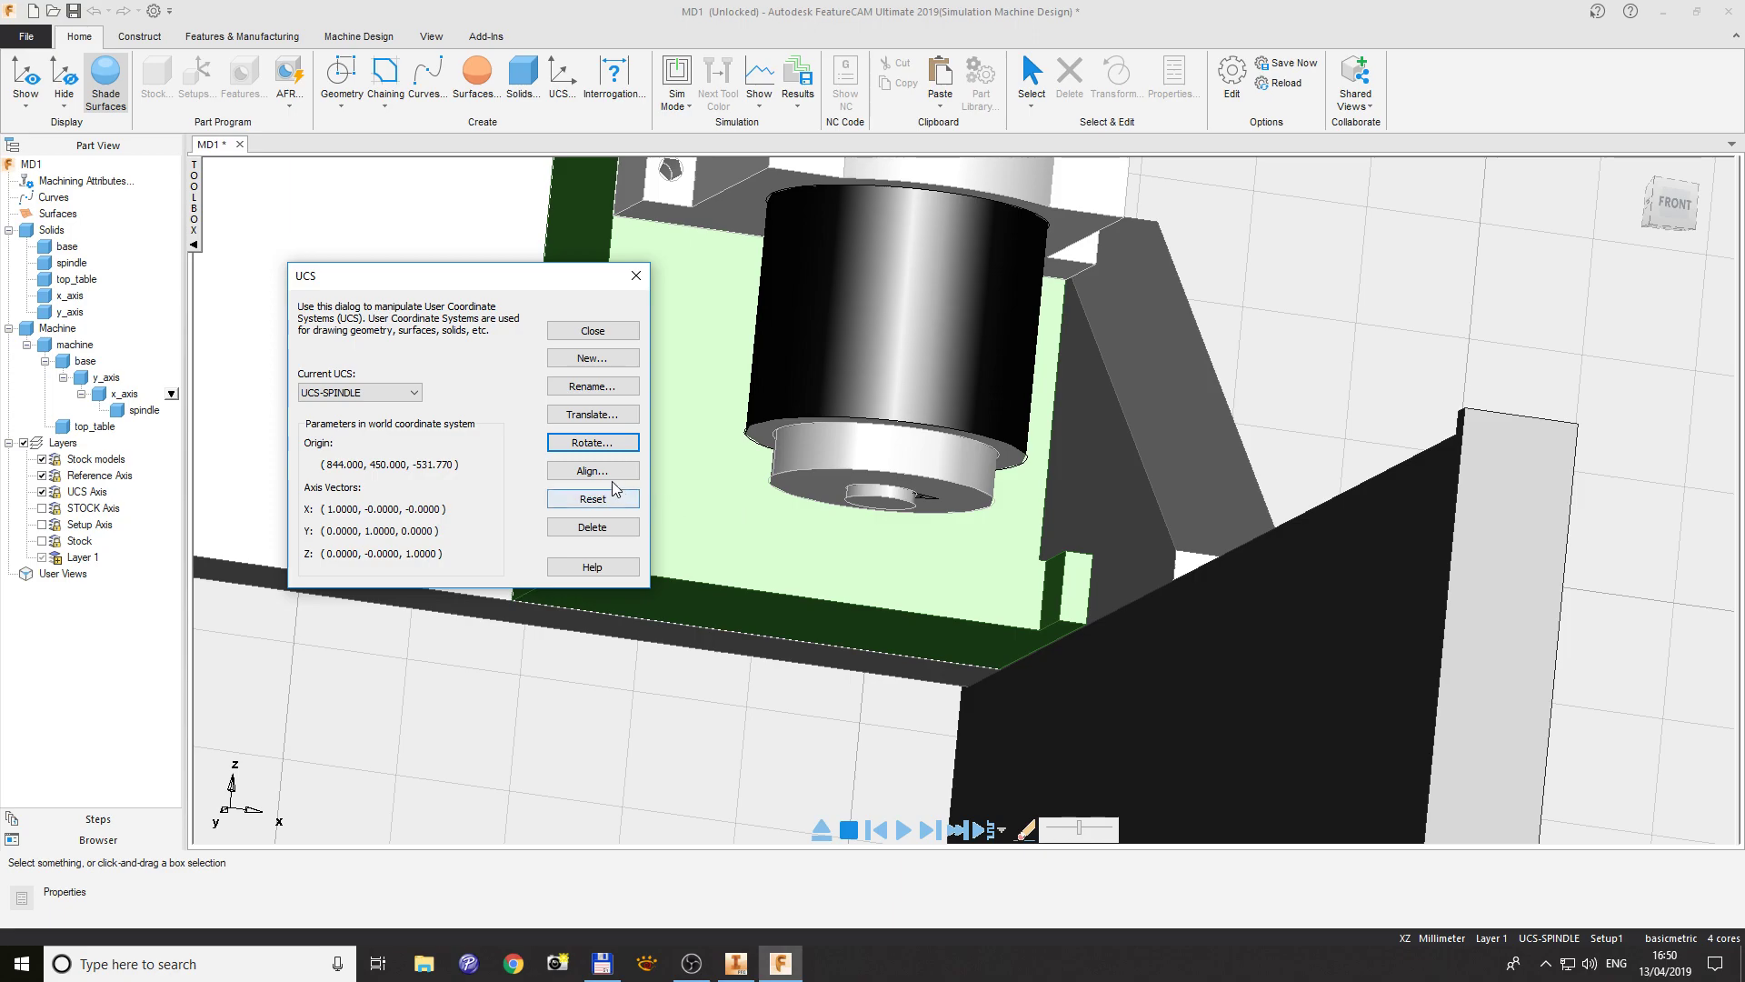
# - Translate UCS-SPINDLE by -5 along its Z axis and finish editing the coordinate system
pyautogui.click(592, 461)
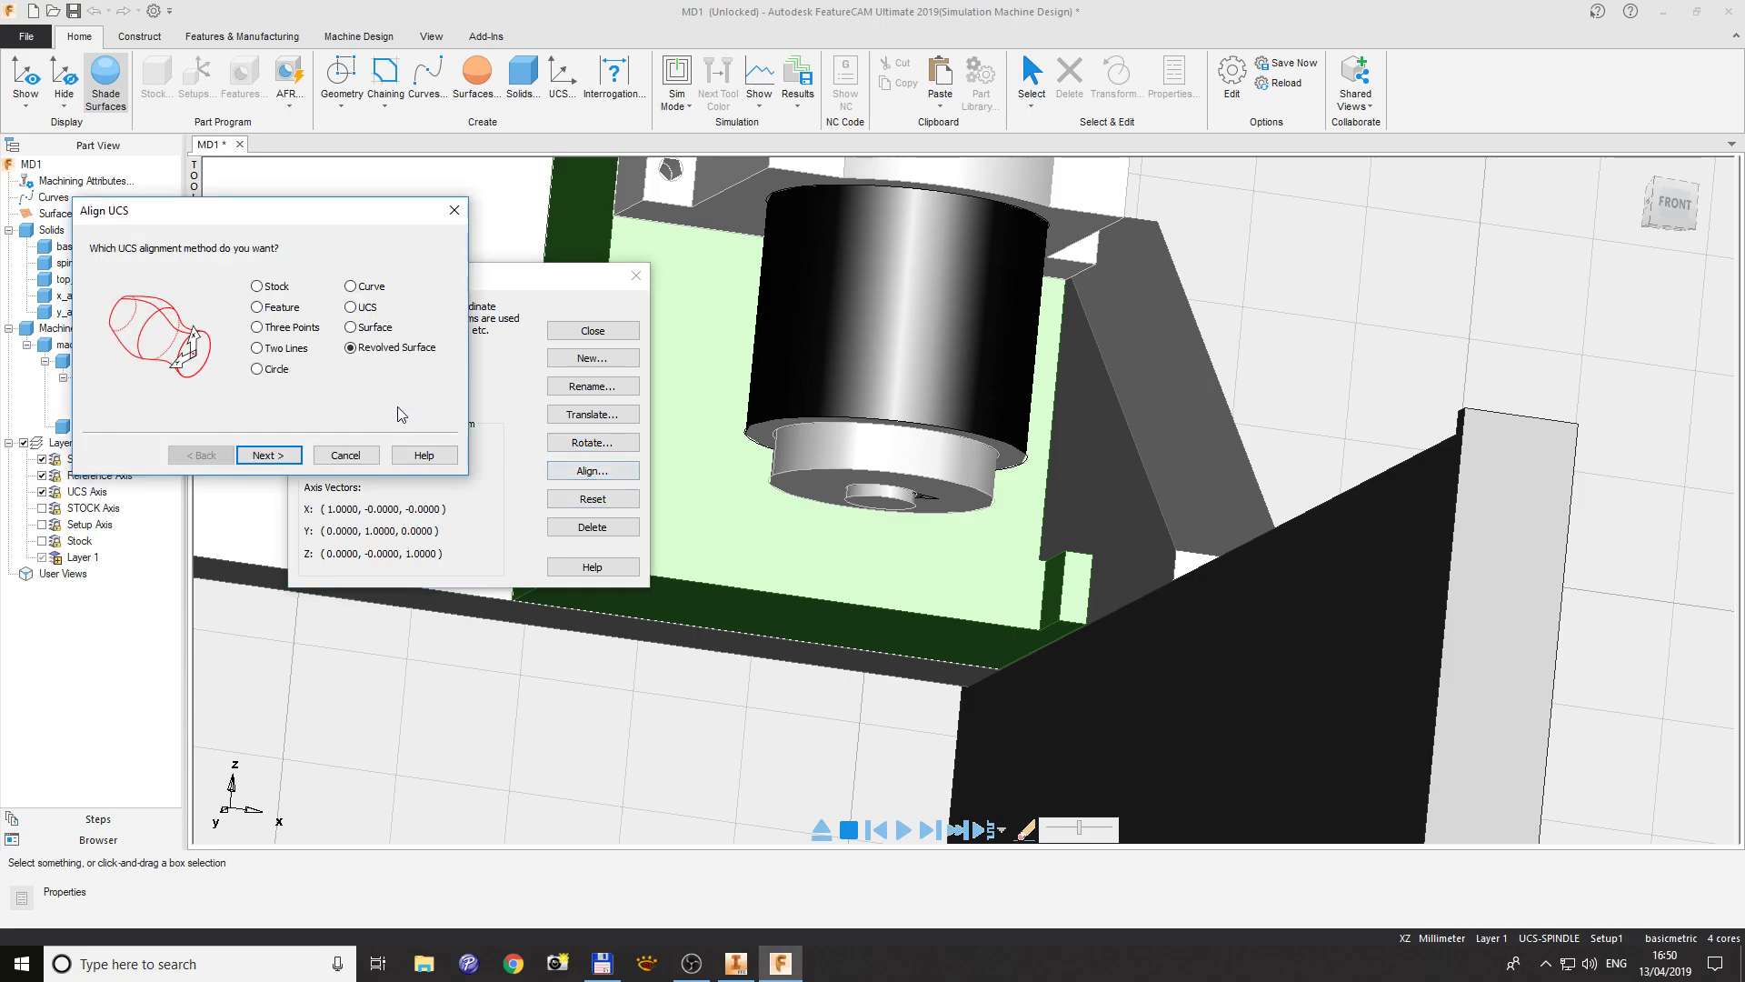
pyautogui.click(359, 459)
pyautogui.click(592, 413)
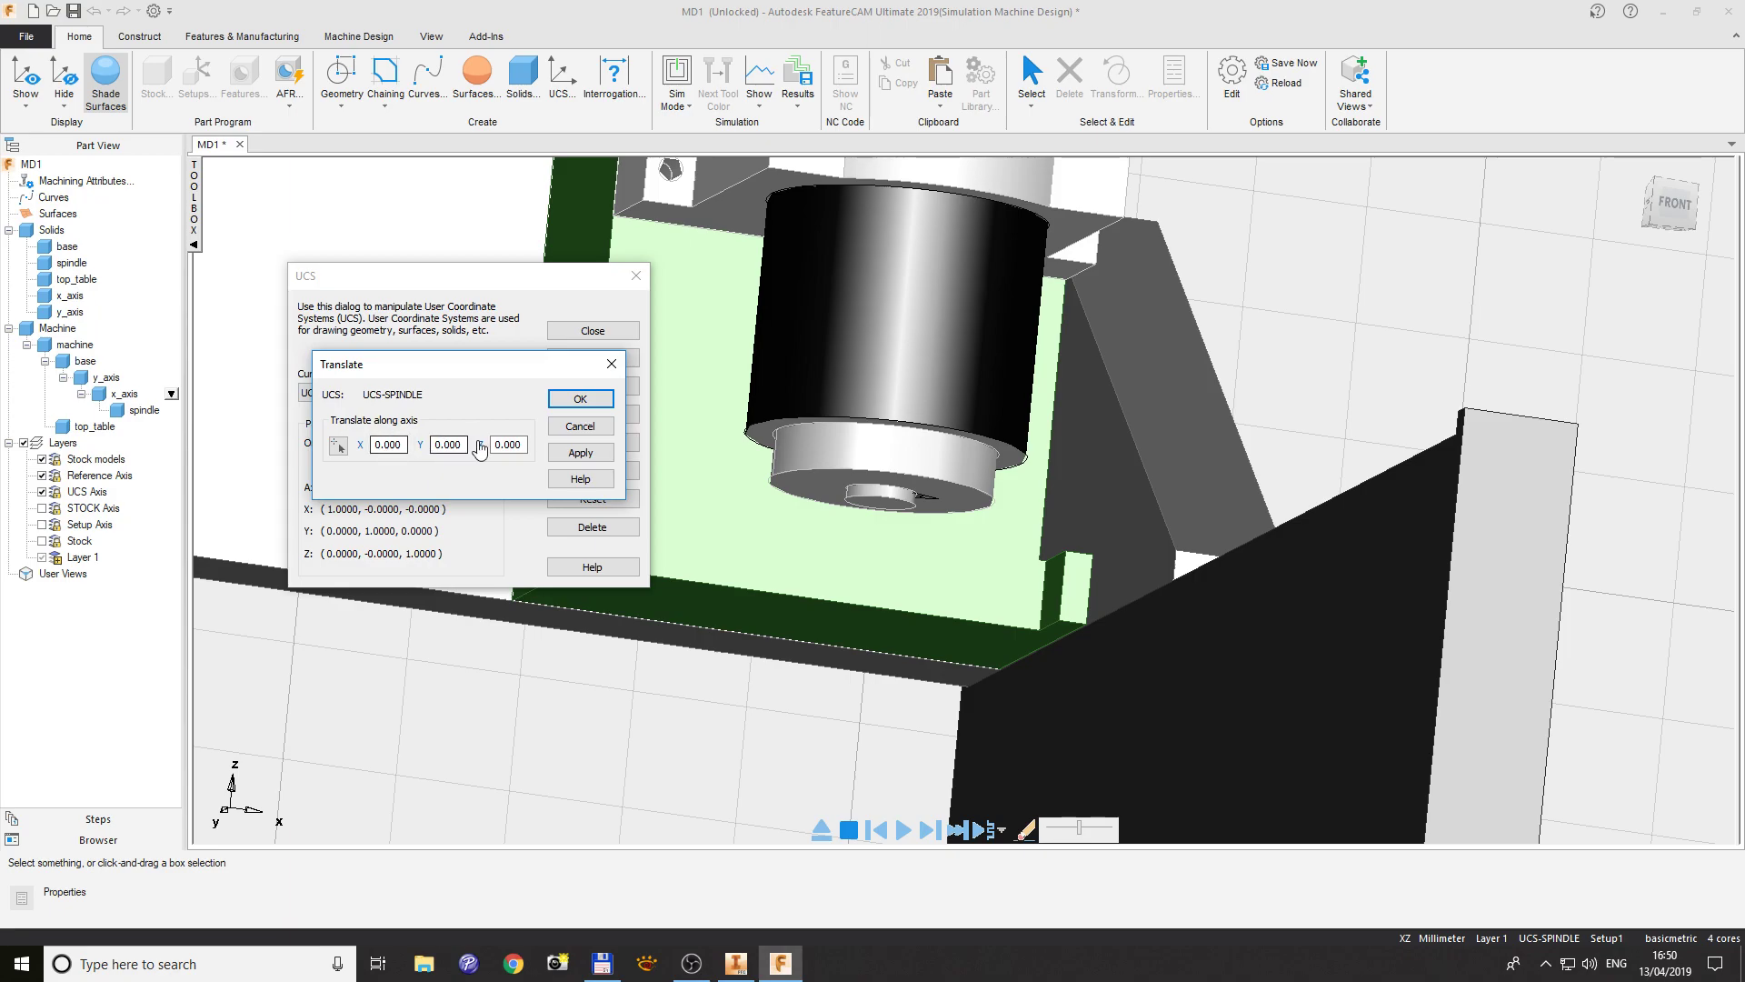
pyautogui.click(495, 447)
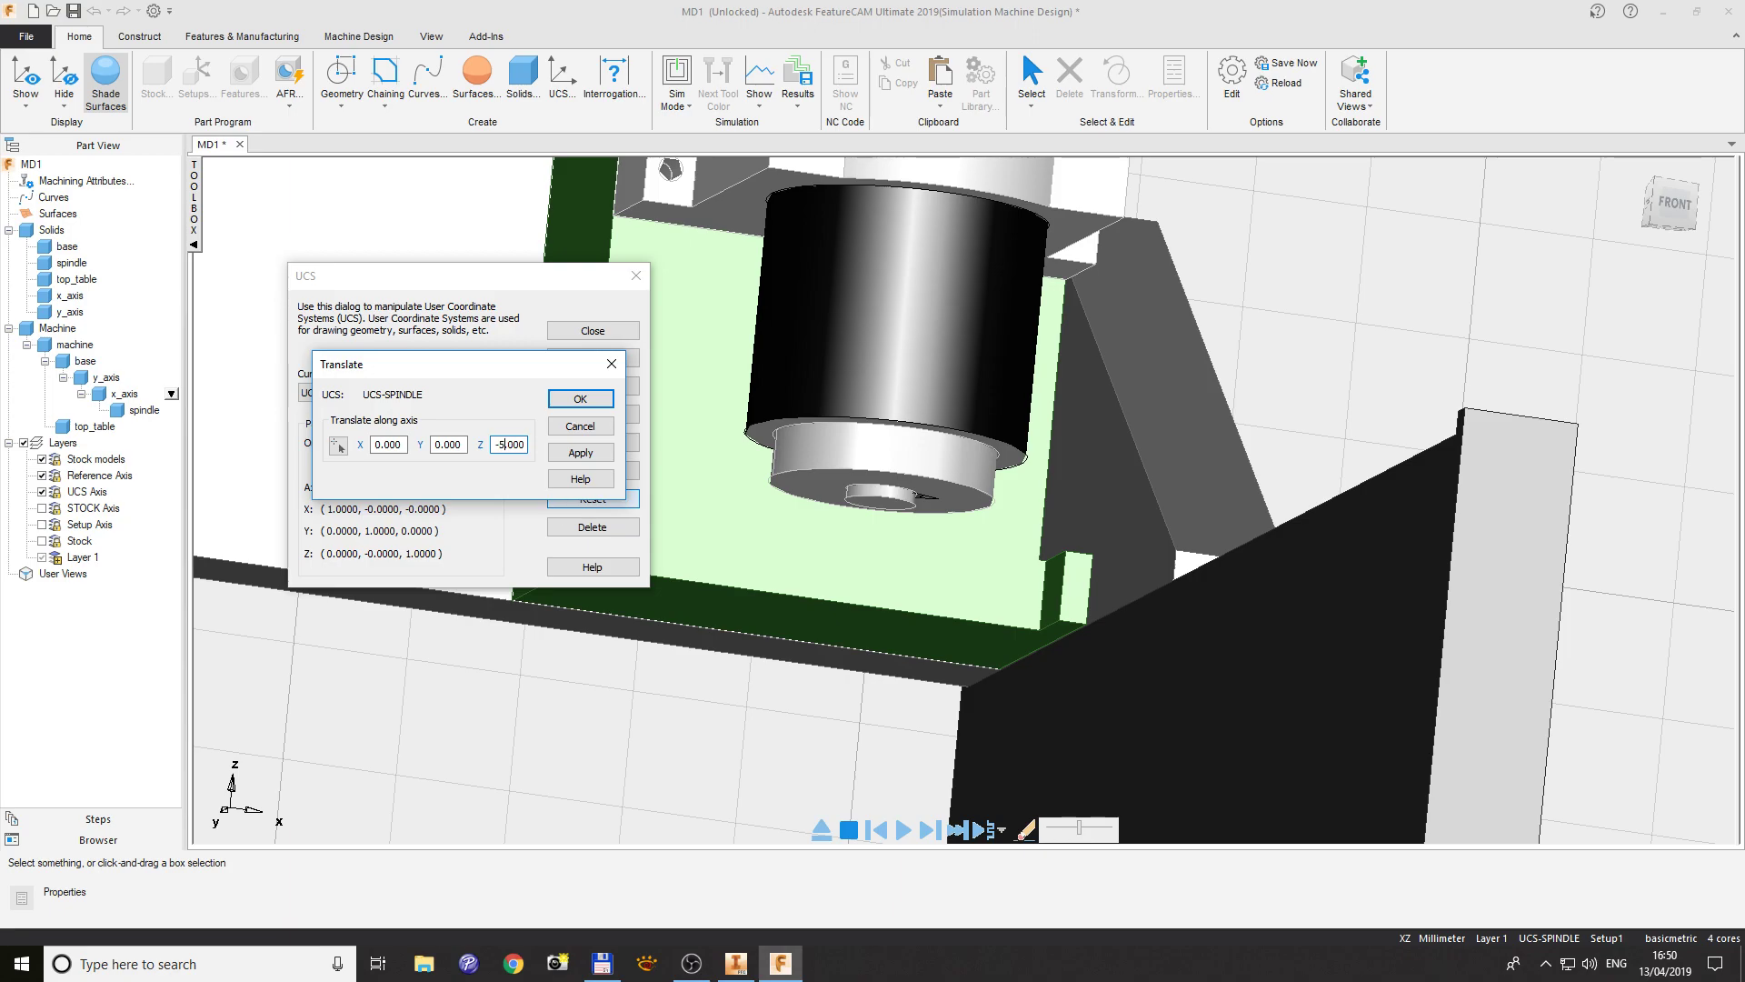
pyautogui.press('Return')
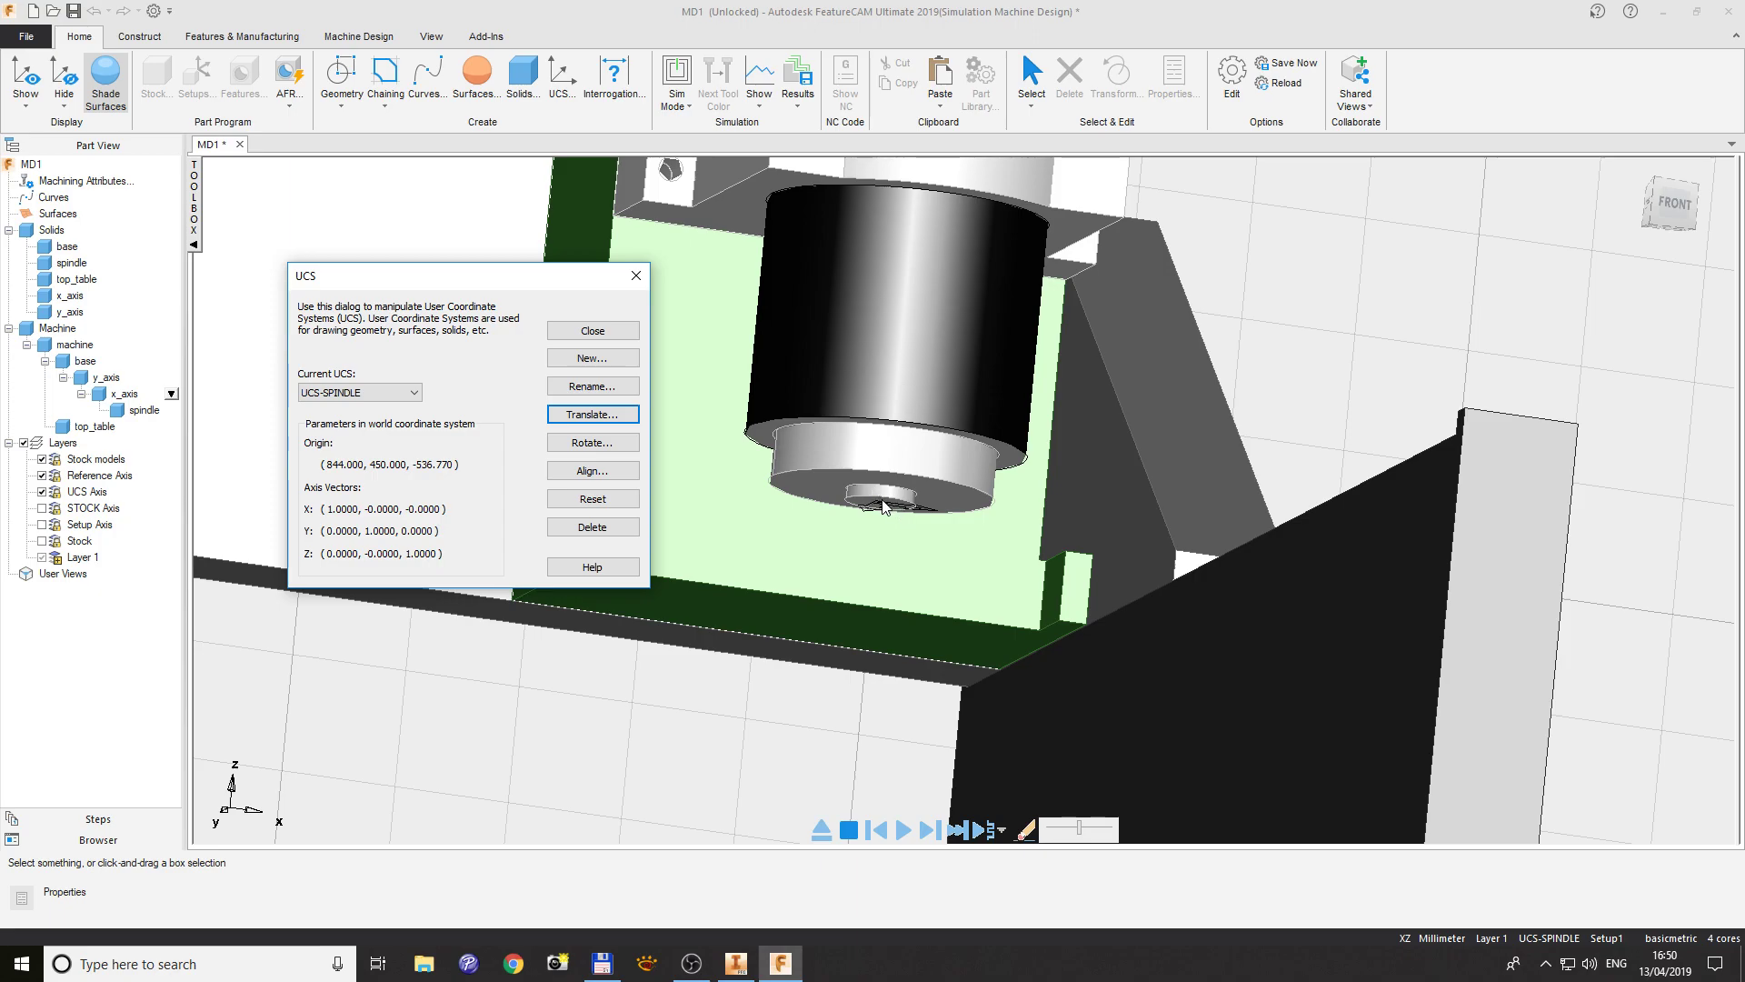
pyautogui.click(595, 331)
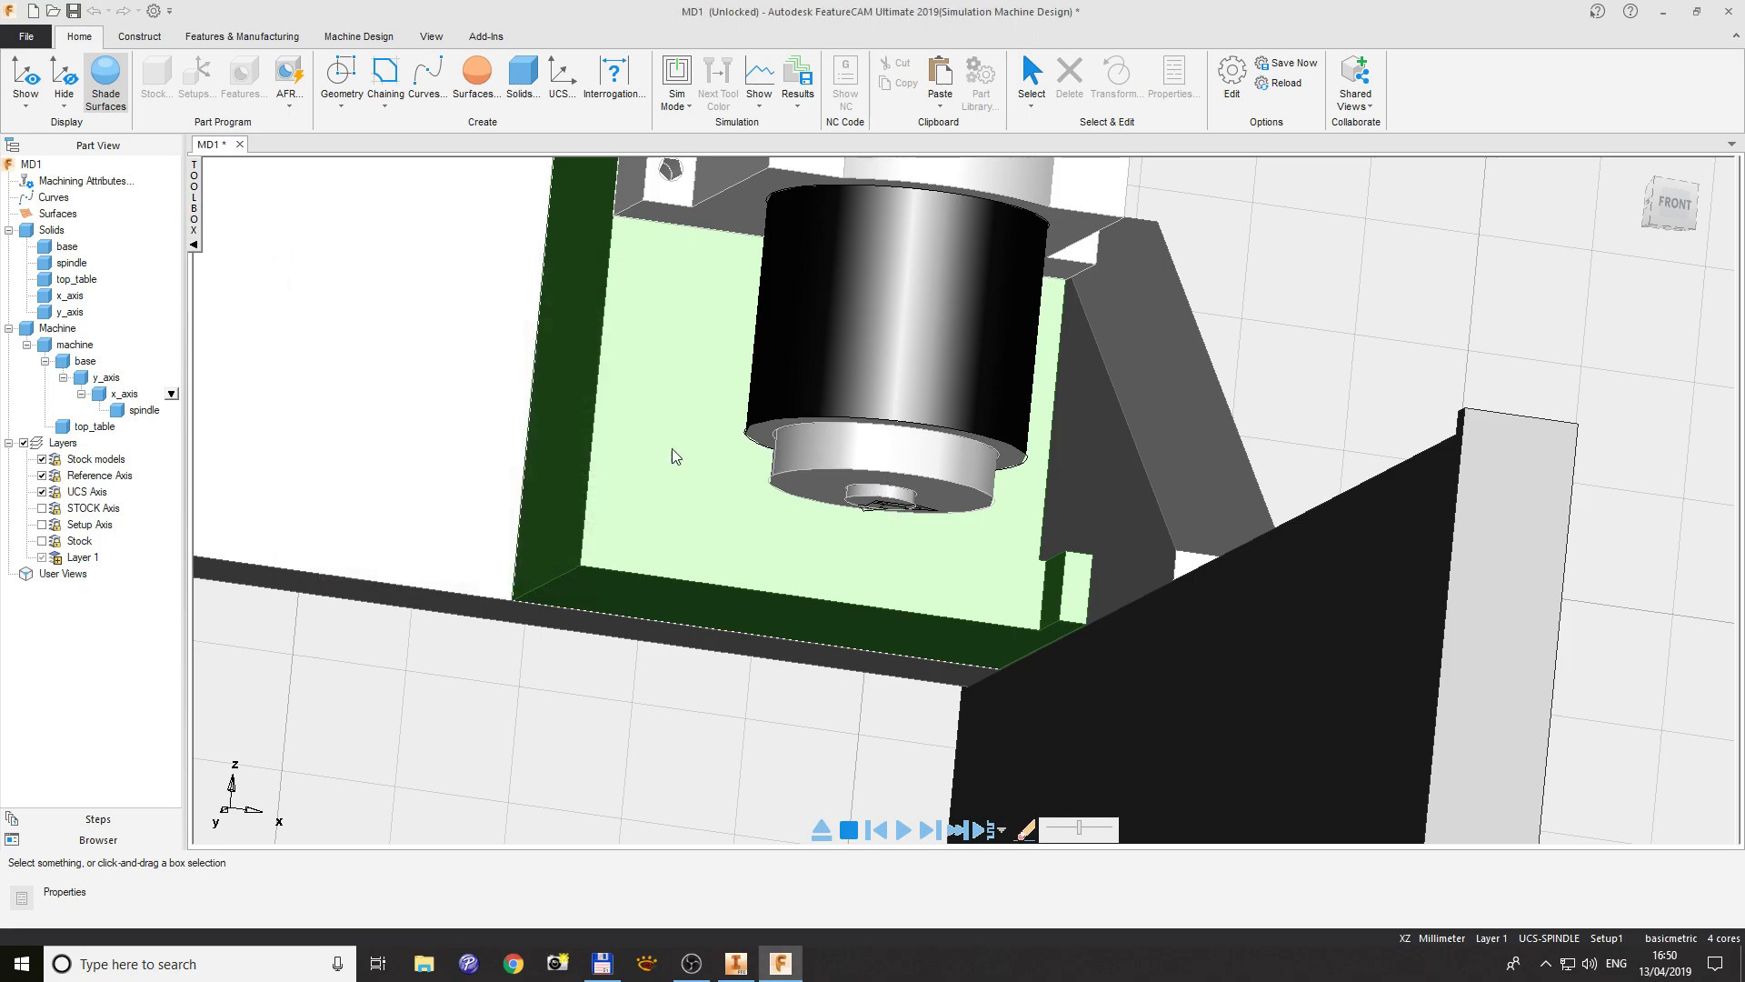
# - Add a tool location at the existing UCS-SPINDLE, with the spindle solid holding the tool as the milling spindle
pyautogui.moveTo(717, 543)
pyautogui.mouseDown(button='middle')
pyautogui.moveTo(682, 545)
pyautogui.moveTo(804, 561)
pyautogui.mouseUp(button='middle')
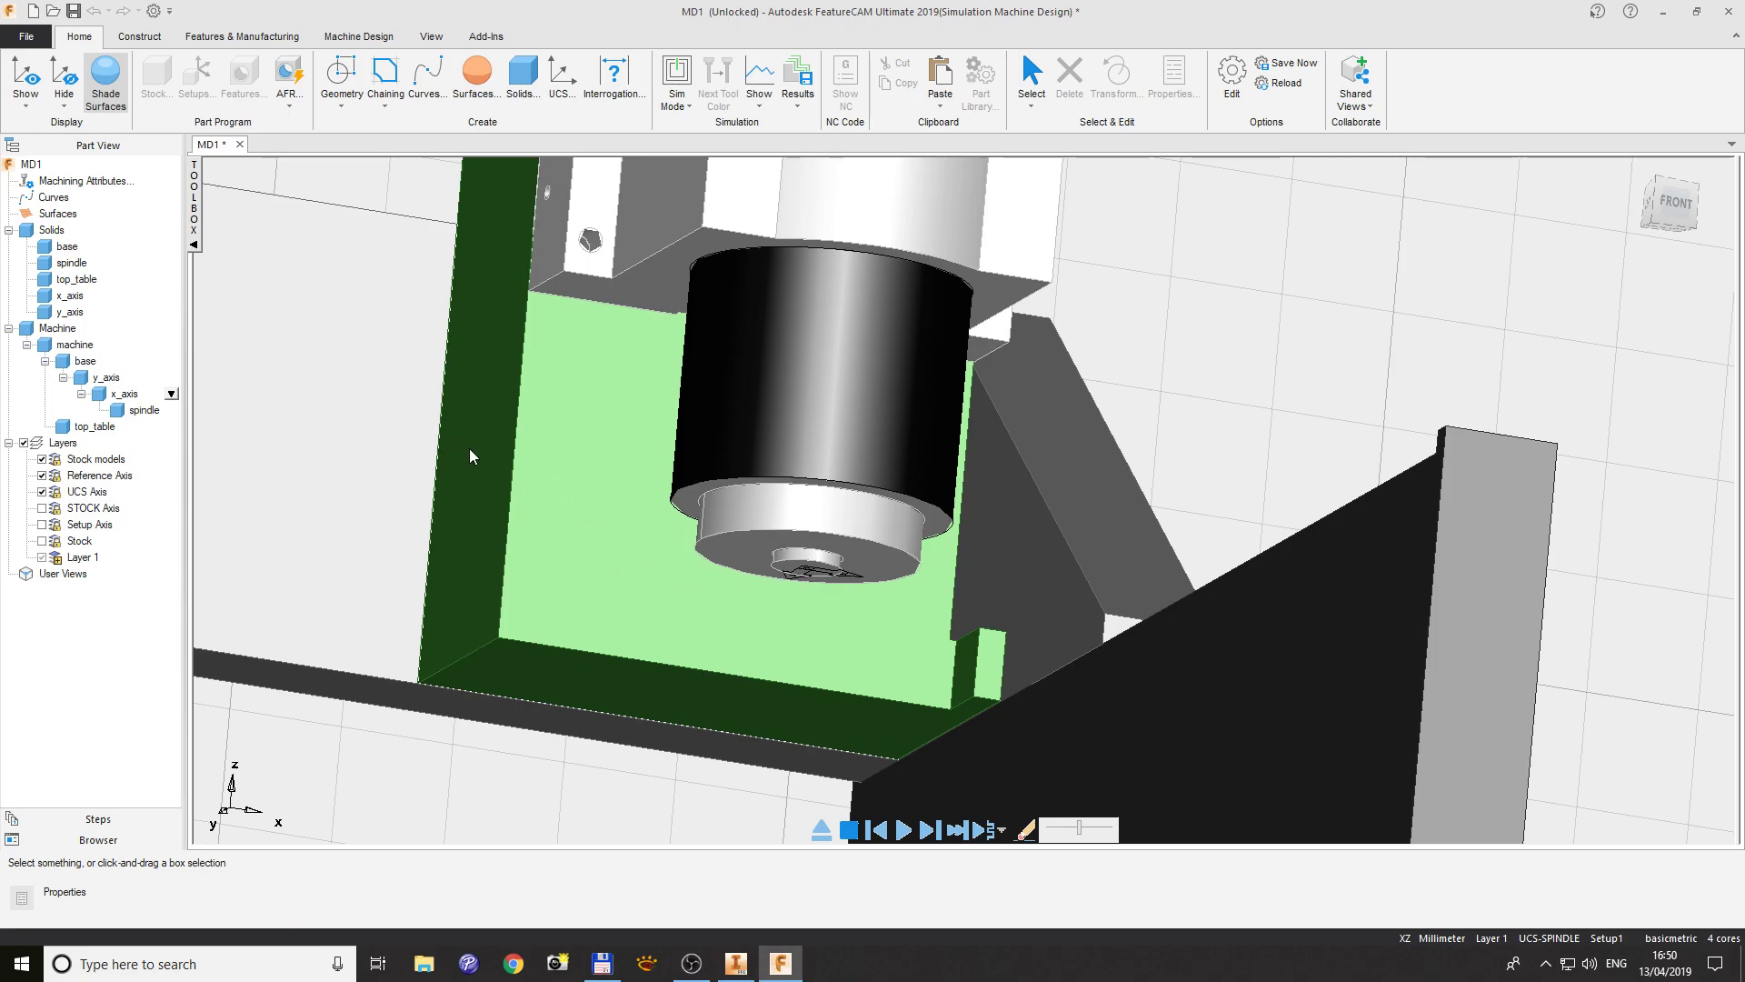
pyautogui.click(247, 40)
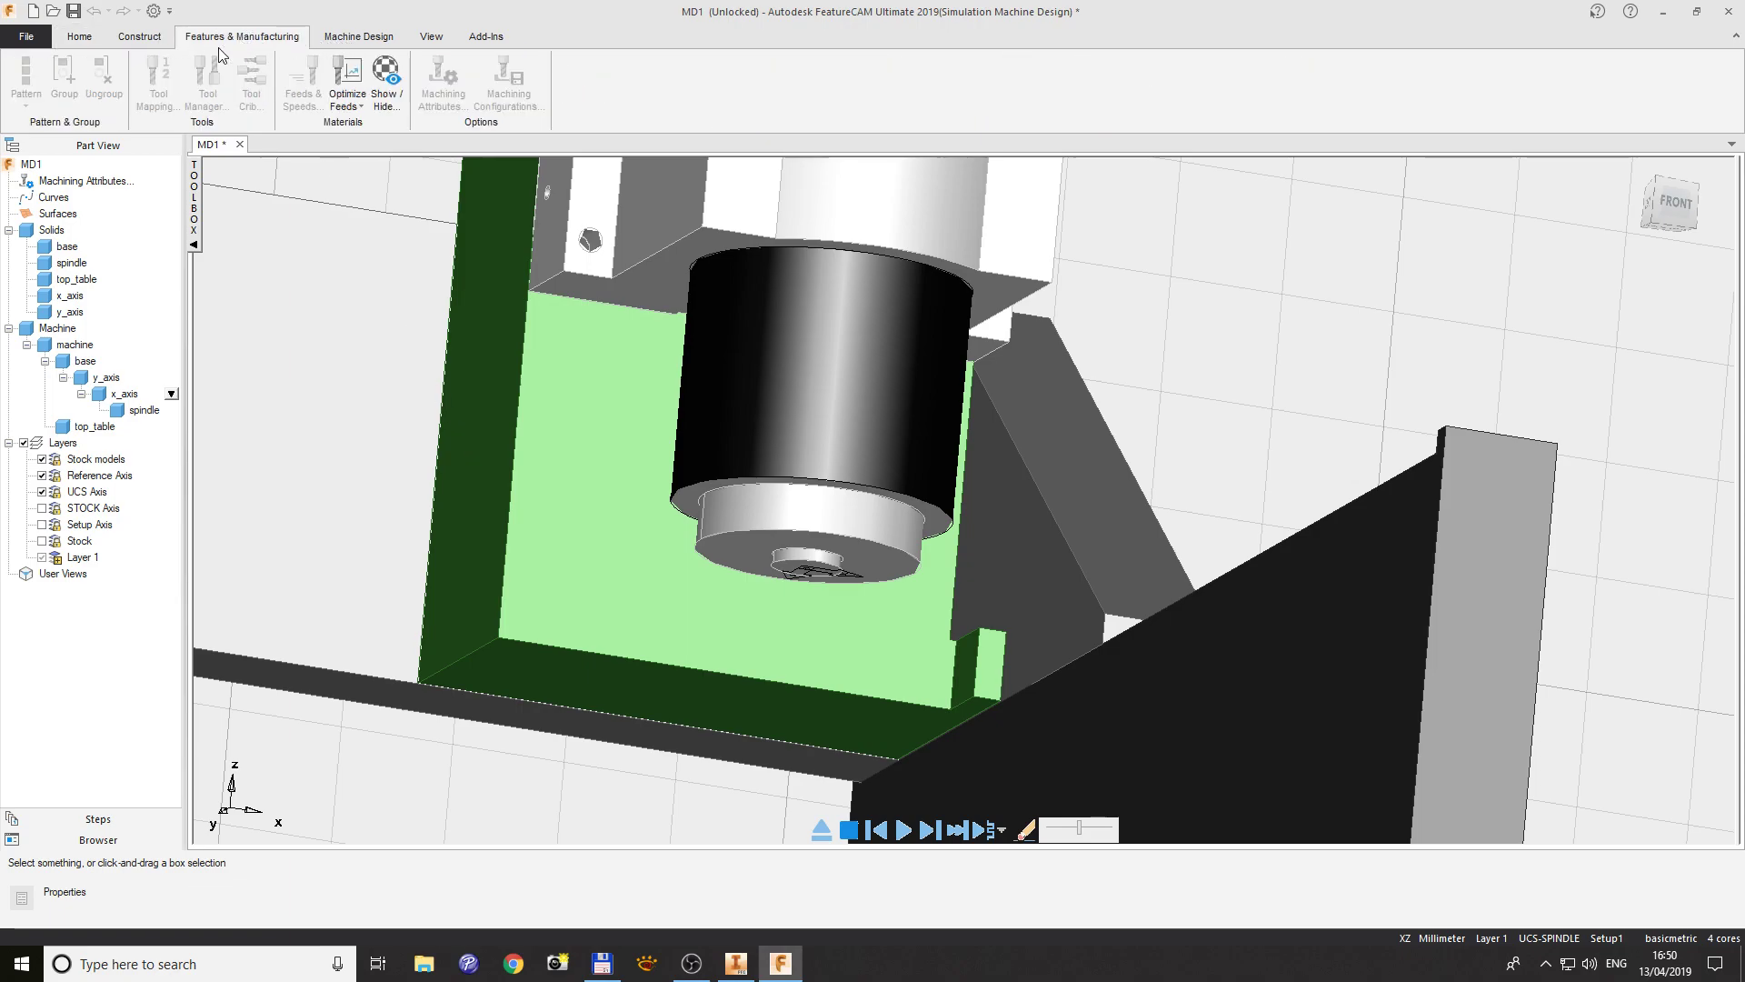
pyautogui.click(89, 42)
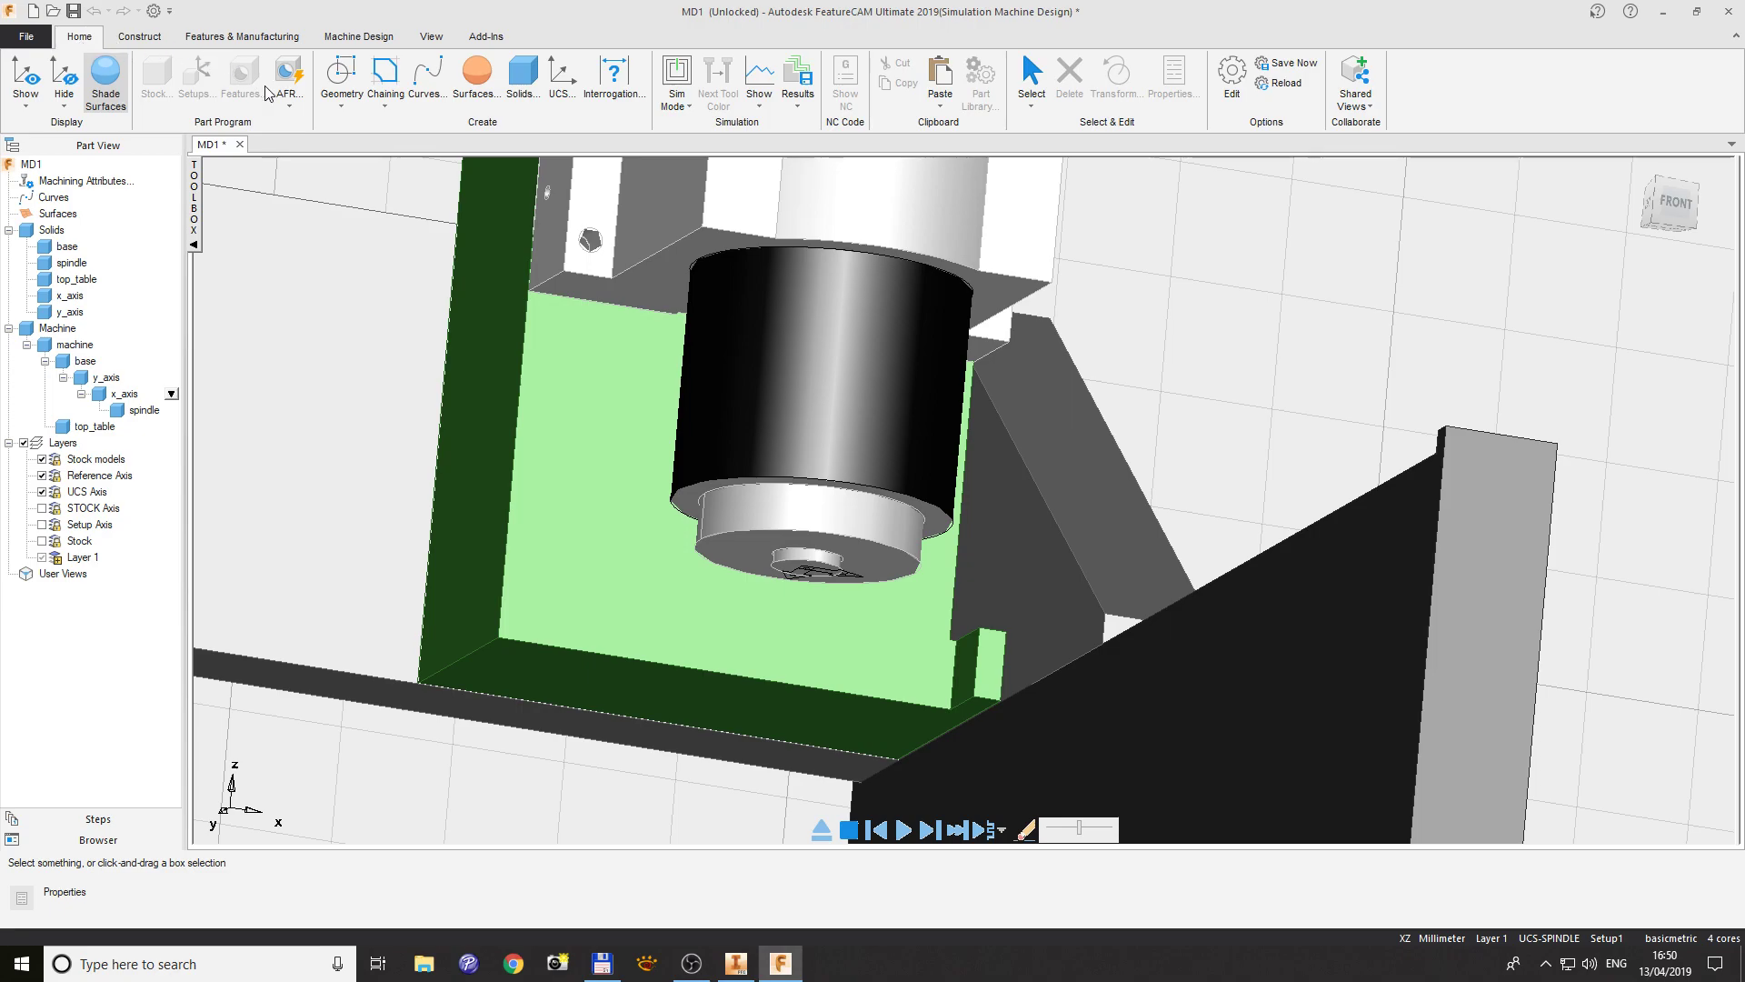
pyautogui.click(347, 43)
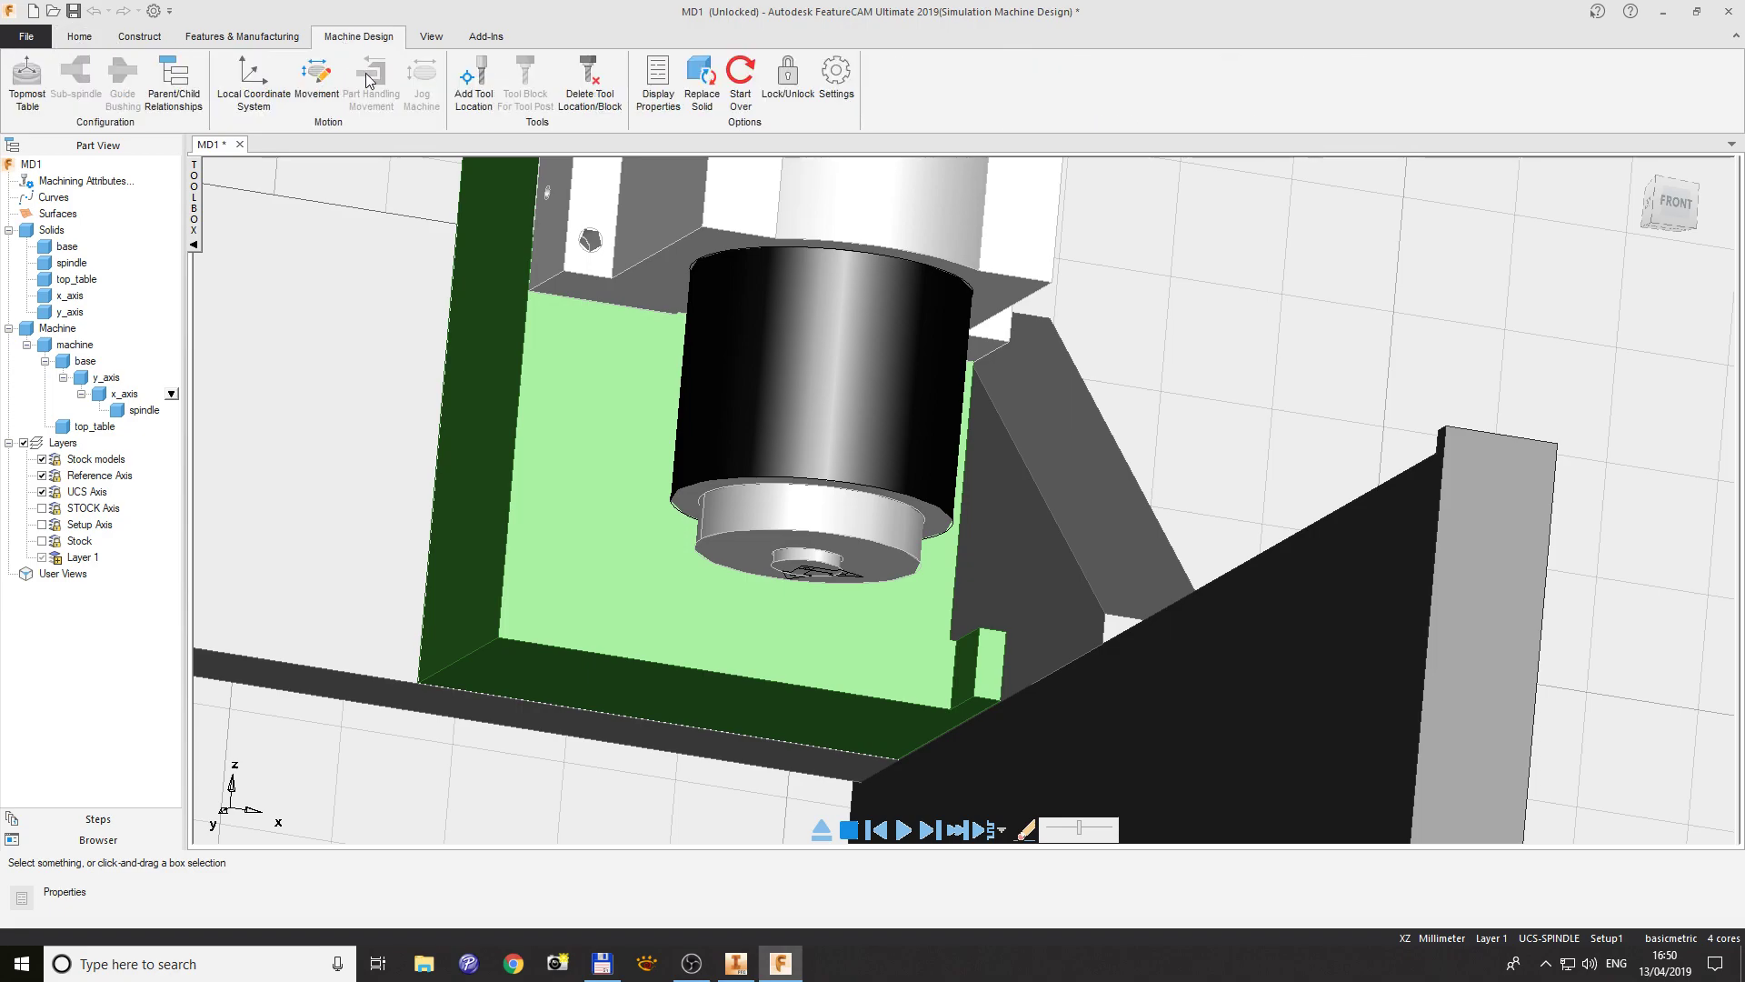
pyautogui.click(471, 80)
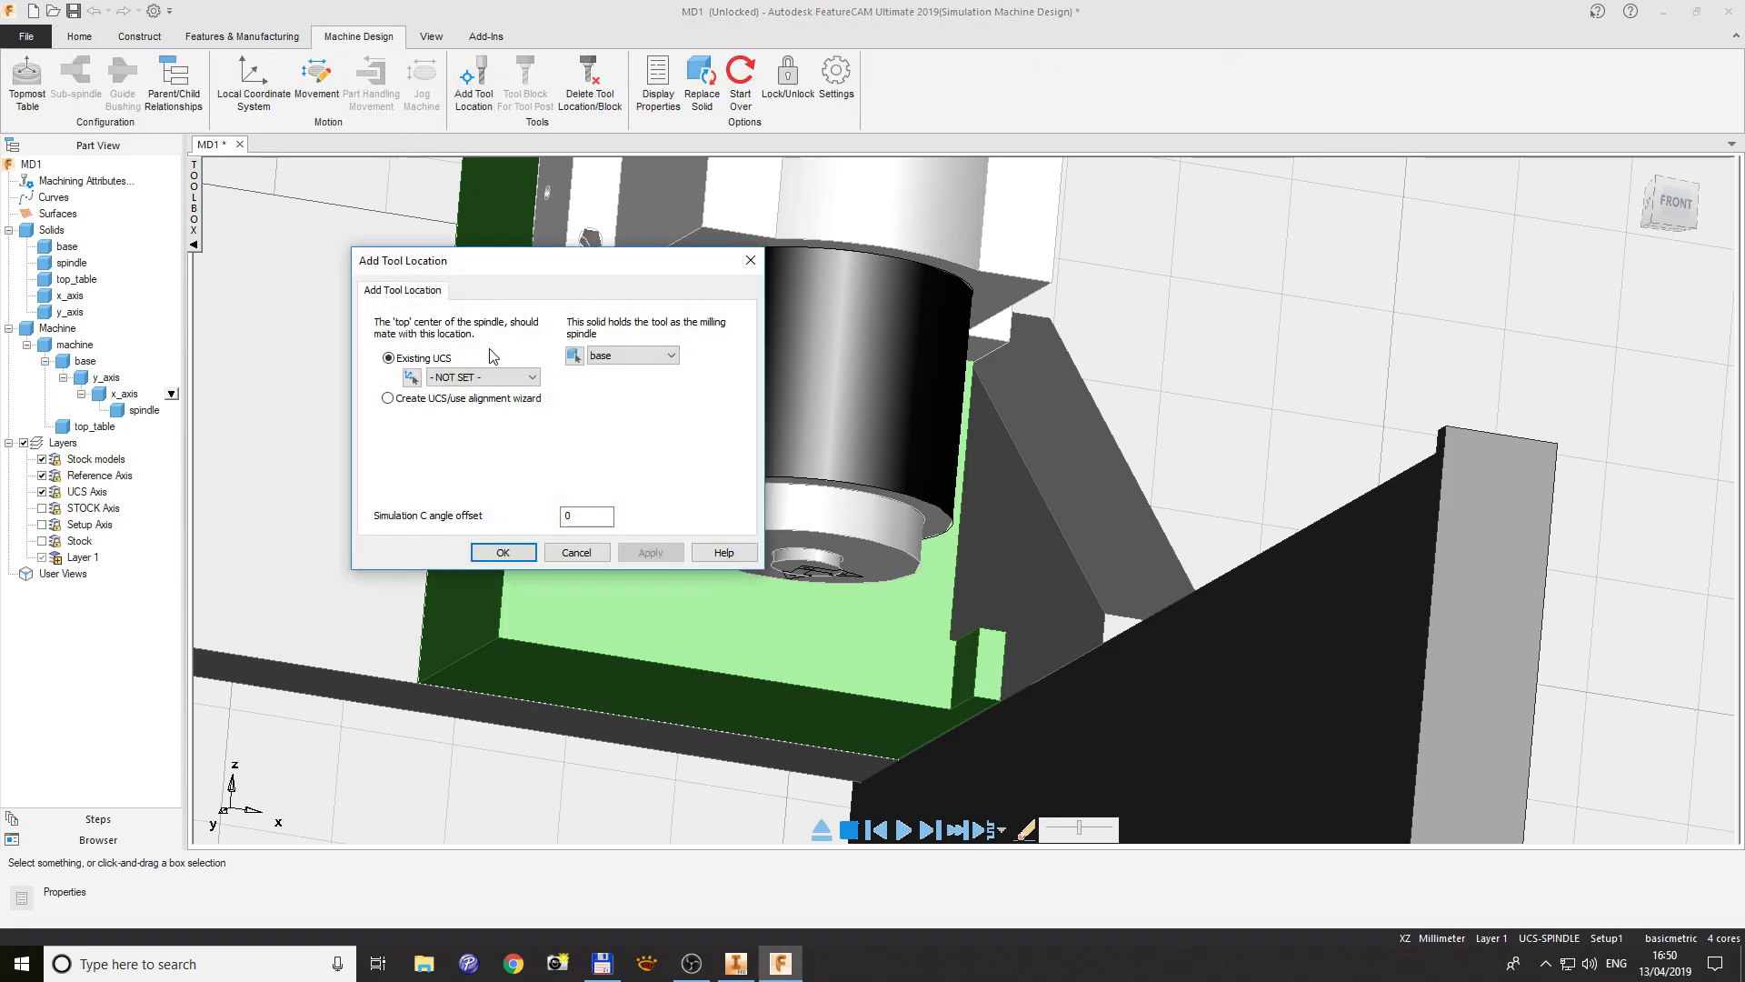
pyautogui.moveTo(557, 261); pyautogui.dragTo(426, 261)
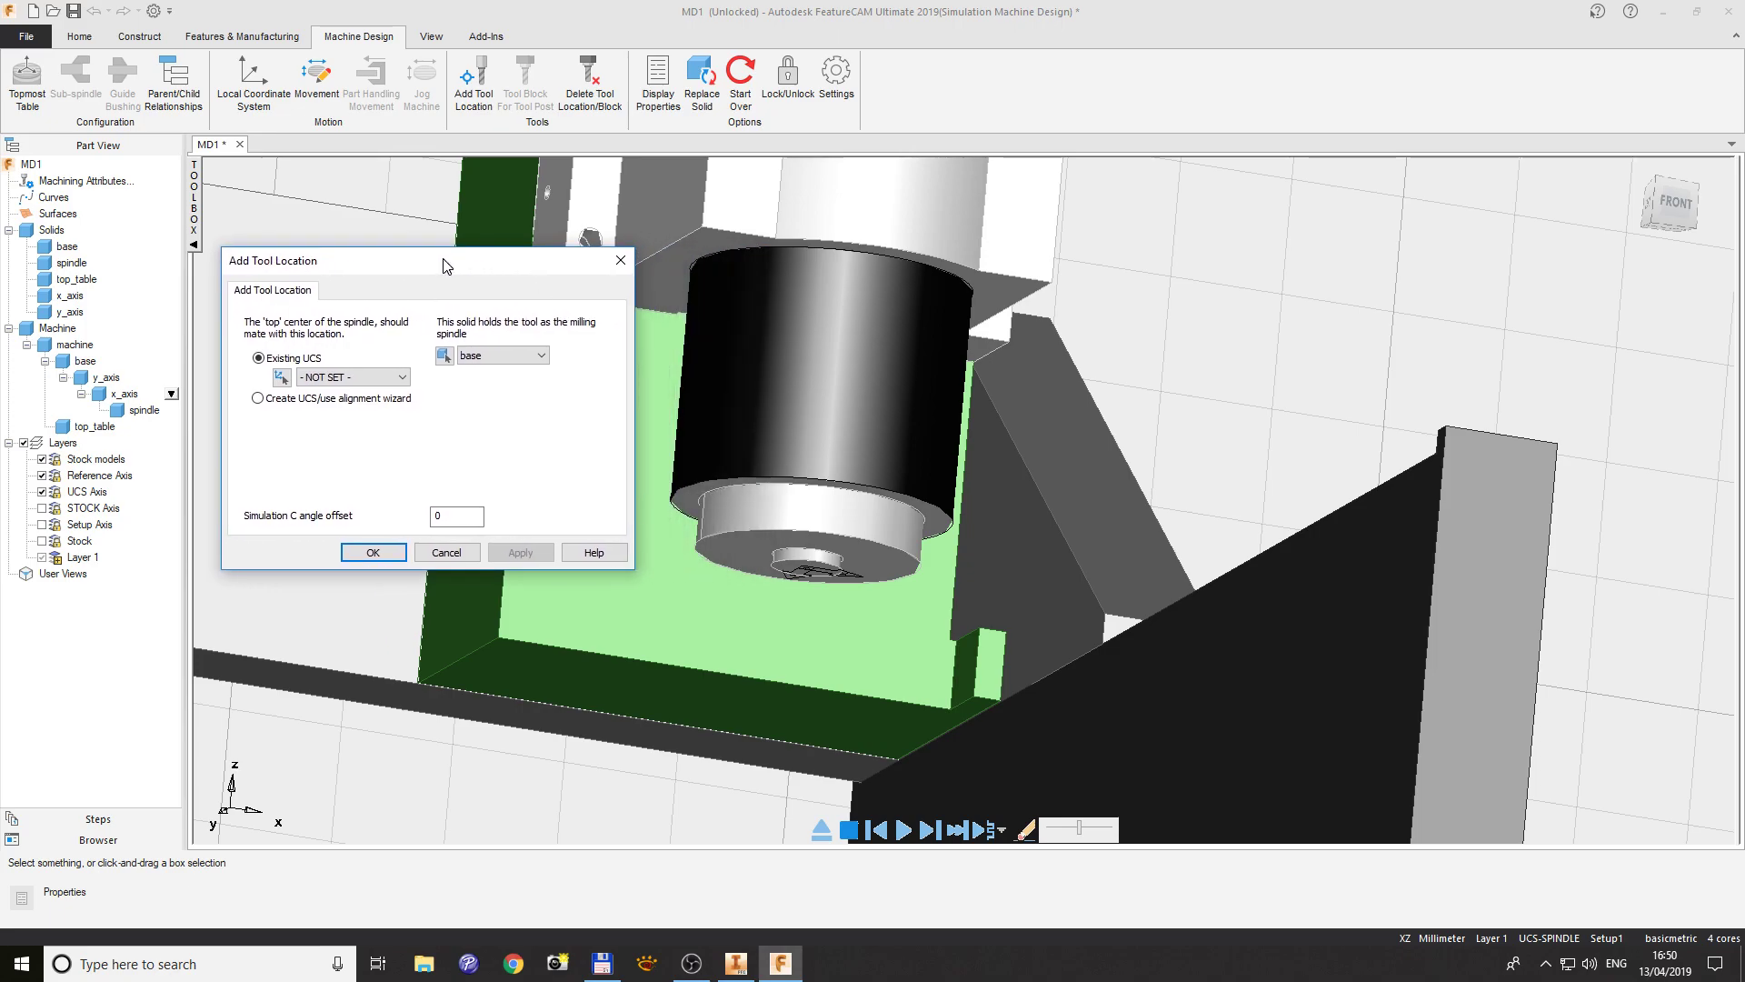
pyautogui.click(401, 378)
pyautogui.click(346, 454)
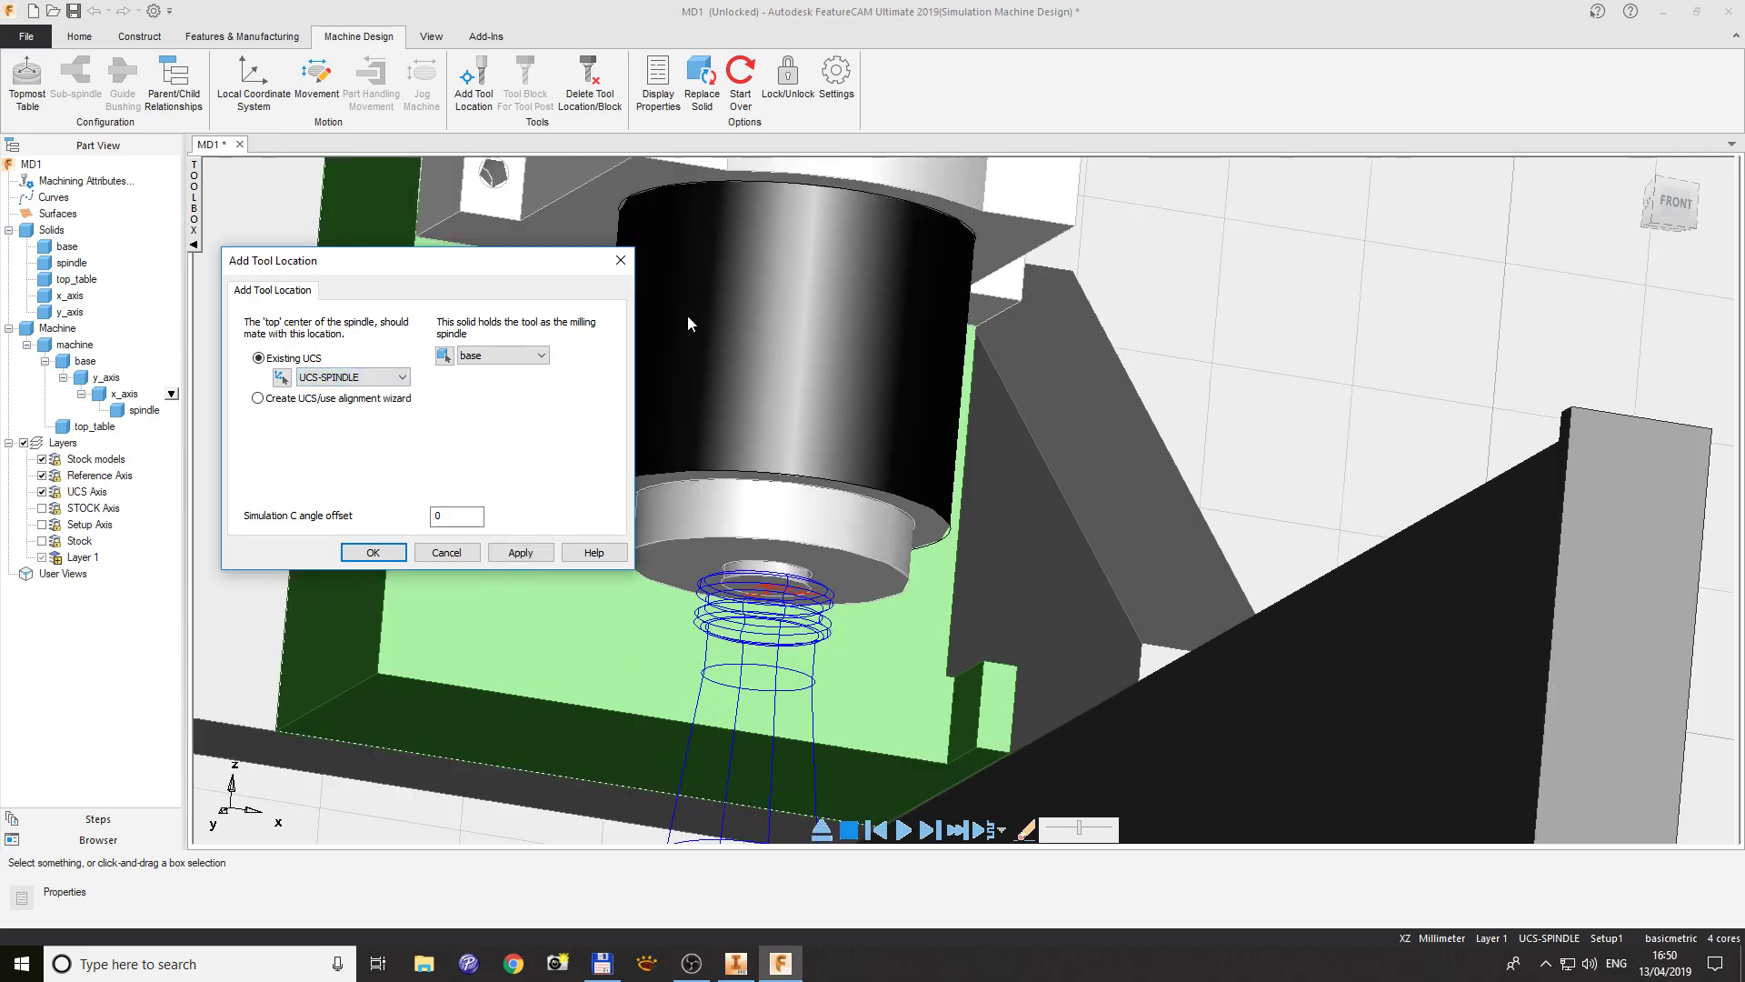
pyautogui.scroll(-1, 698, 378)
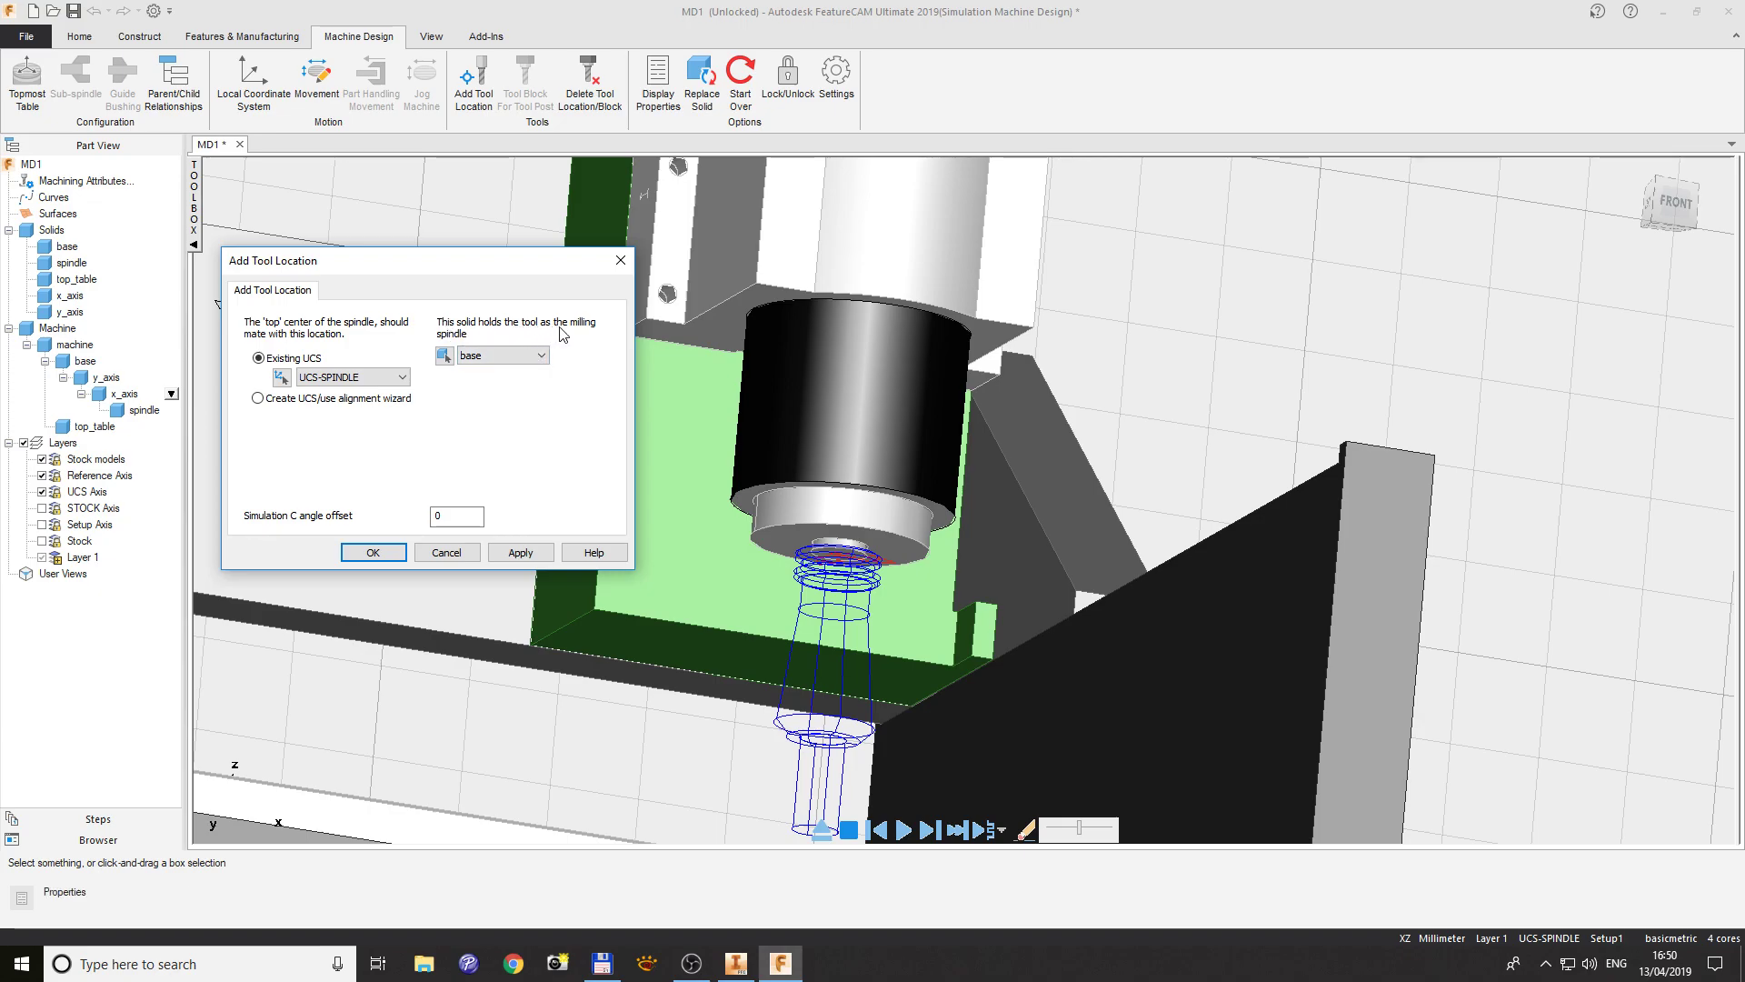
pyautogui.click(541, 358)
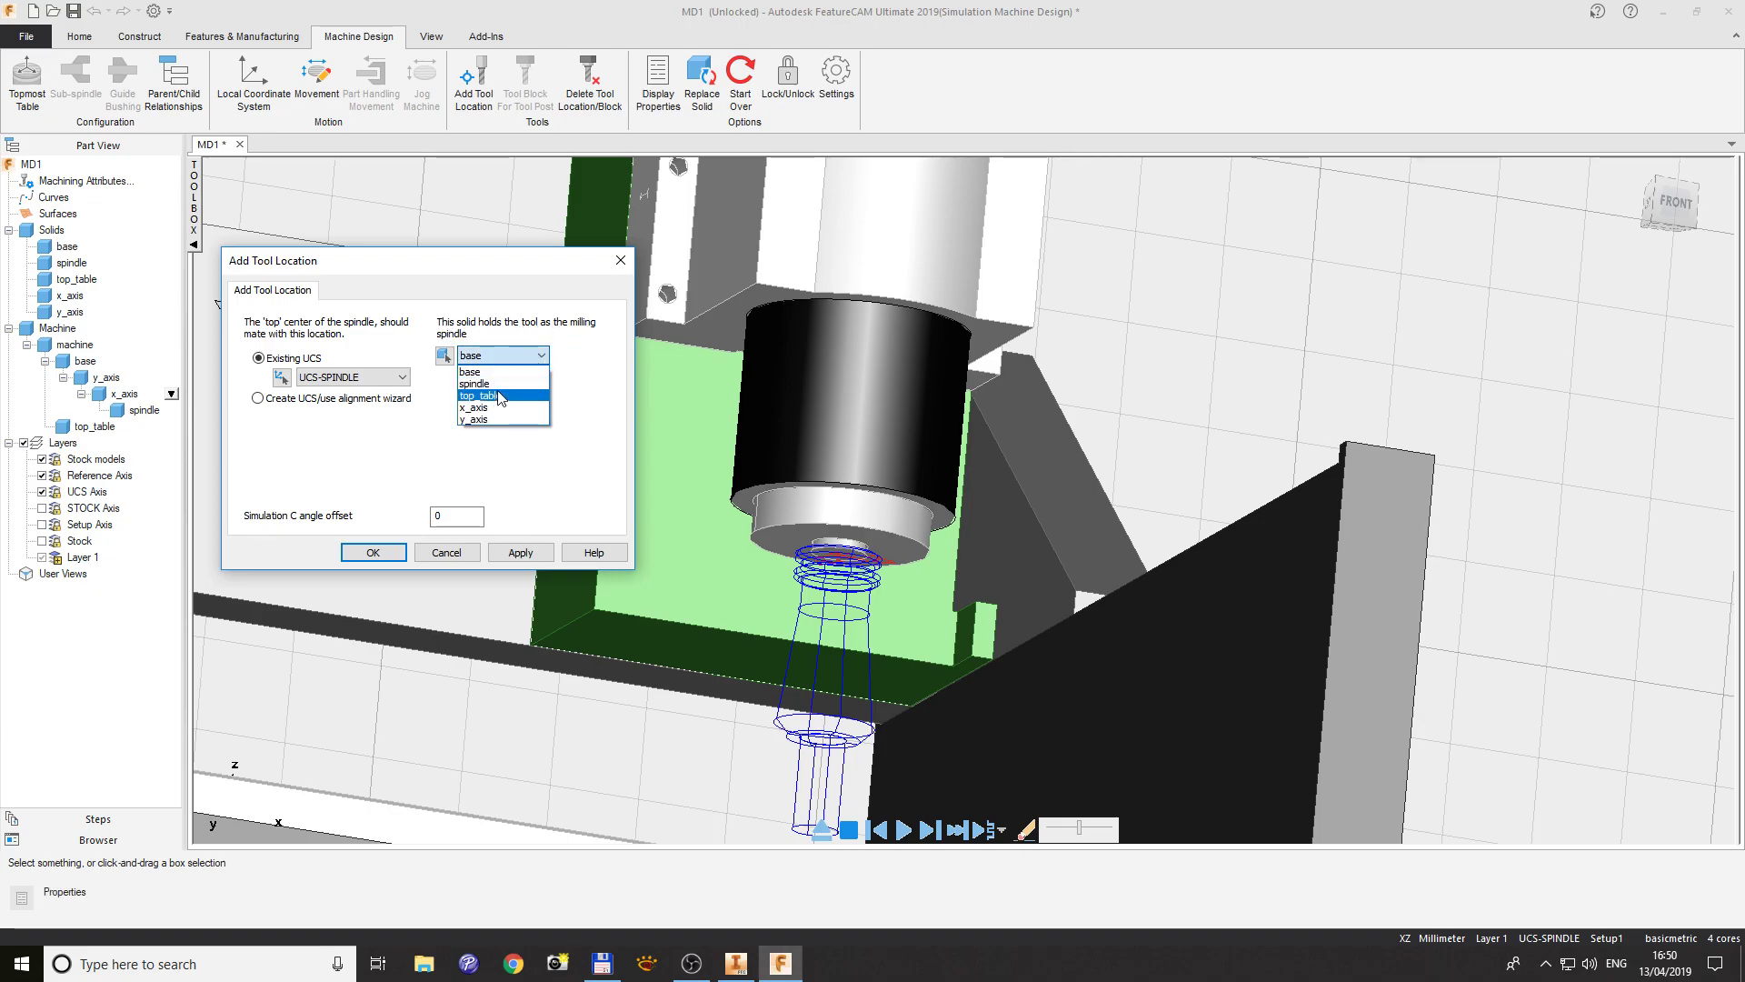
pyautogui.click(490, 409)
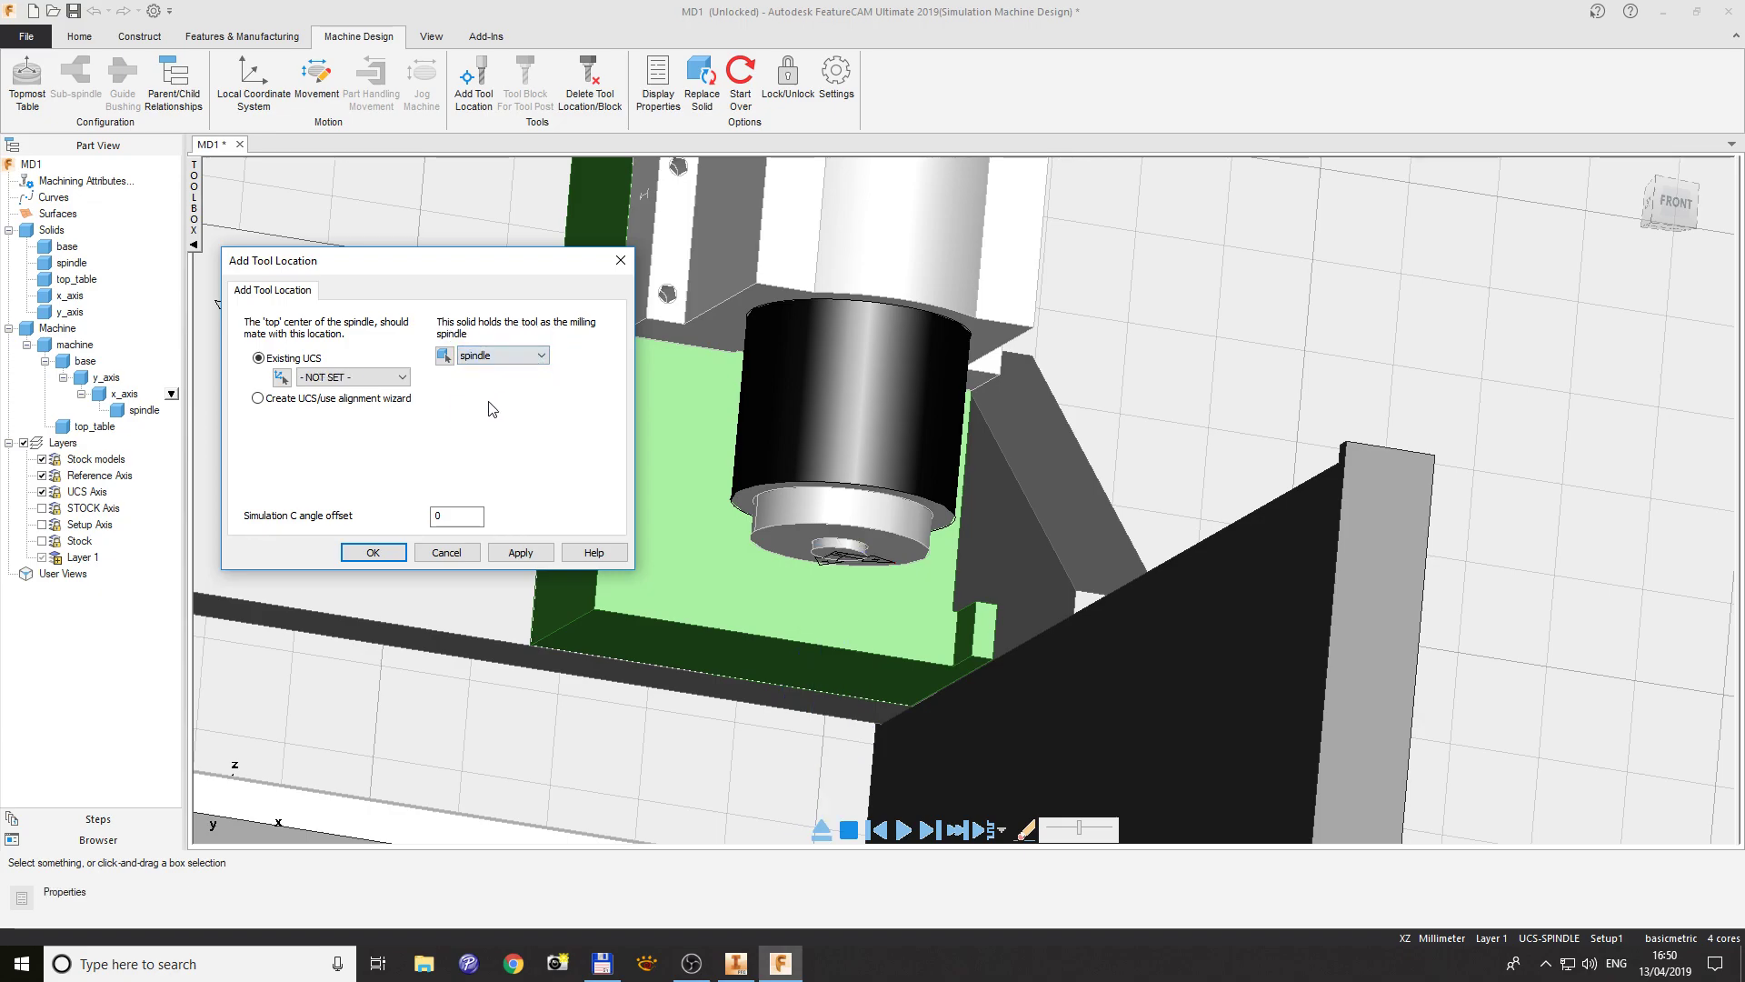
pyautogui.click(390, 377)
pyautogui.click(362, 452)
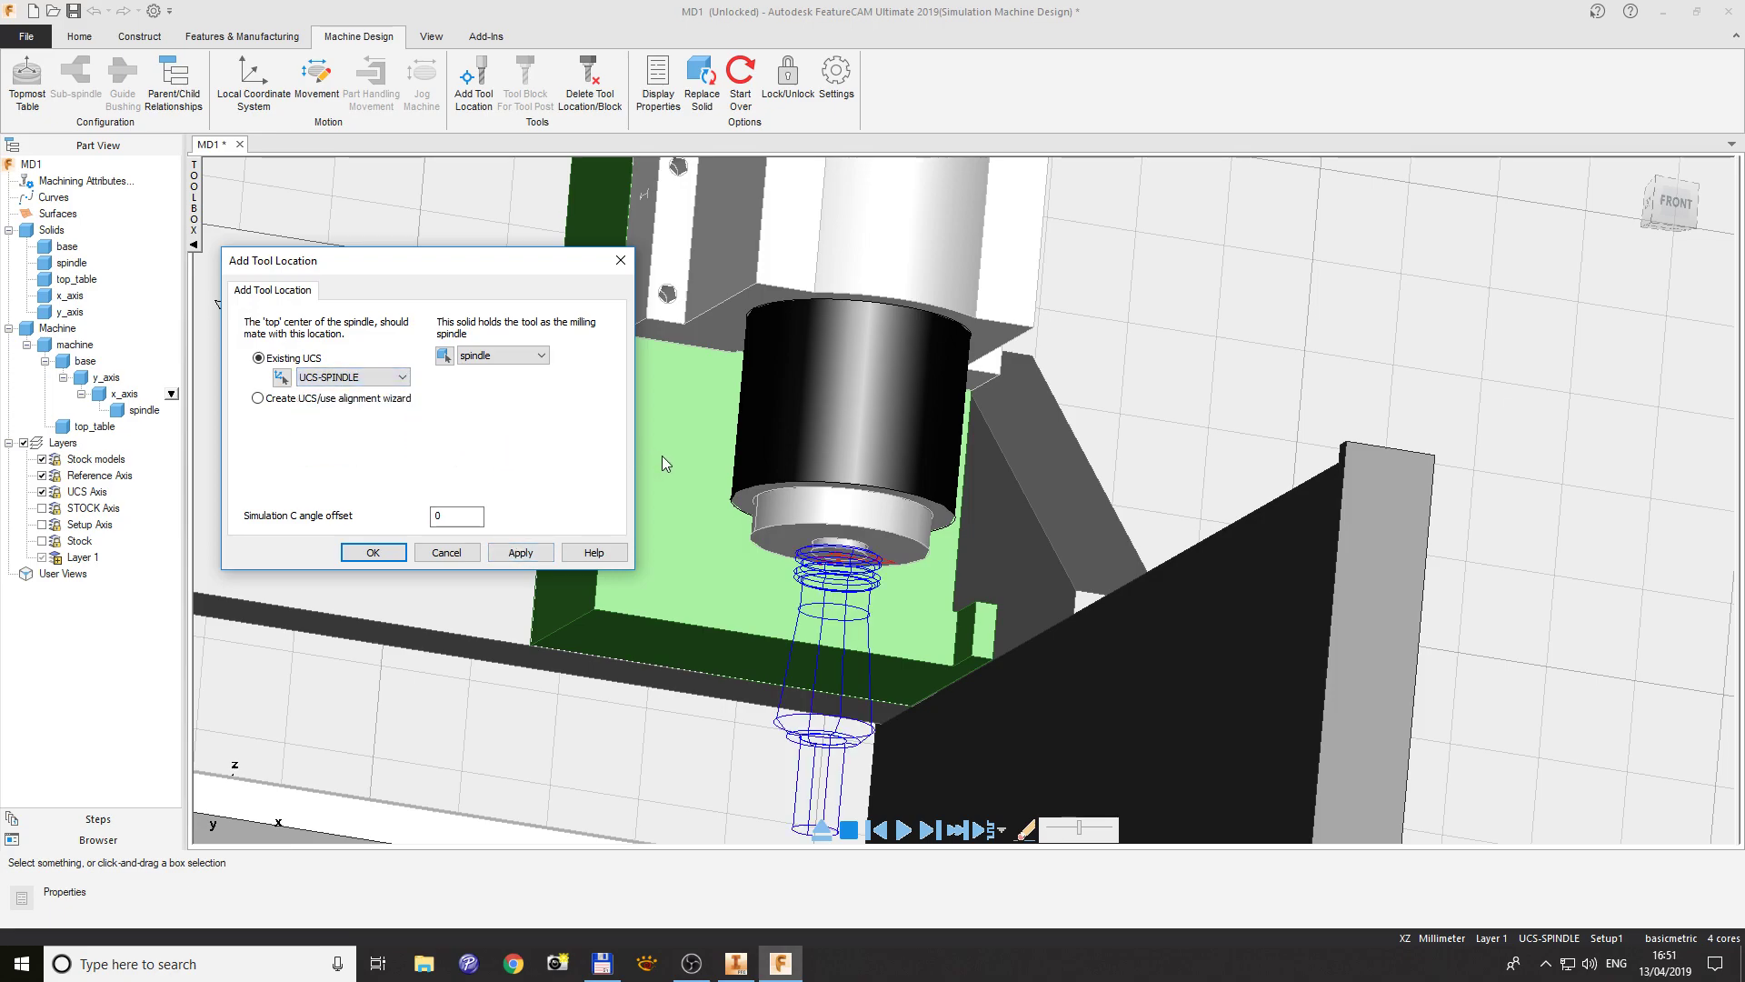
pyautogui.click(515, 553)
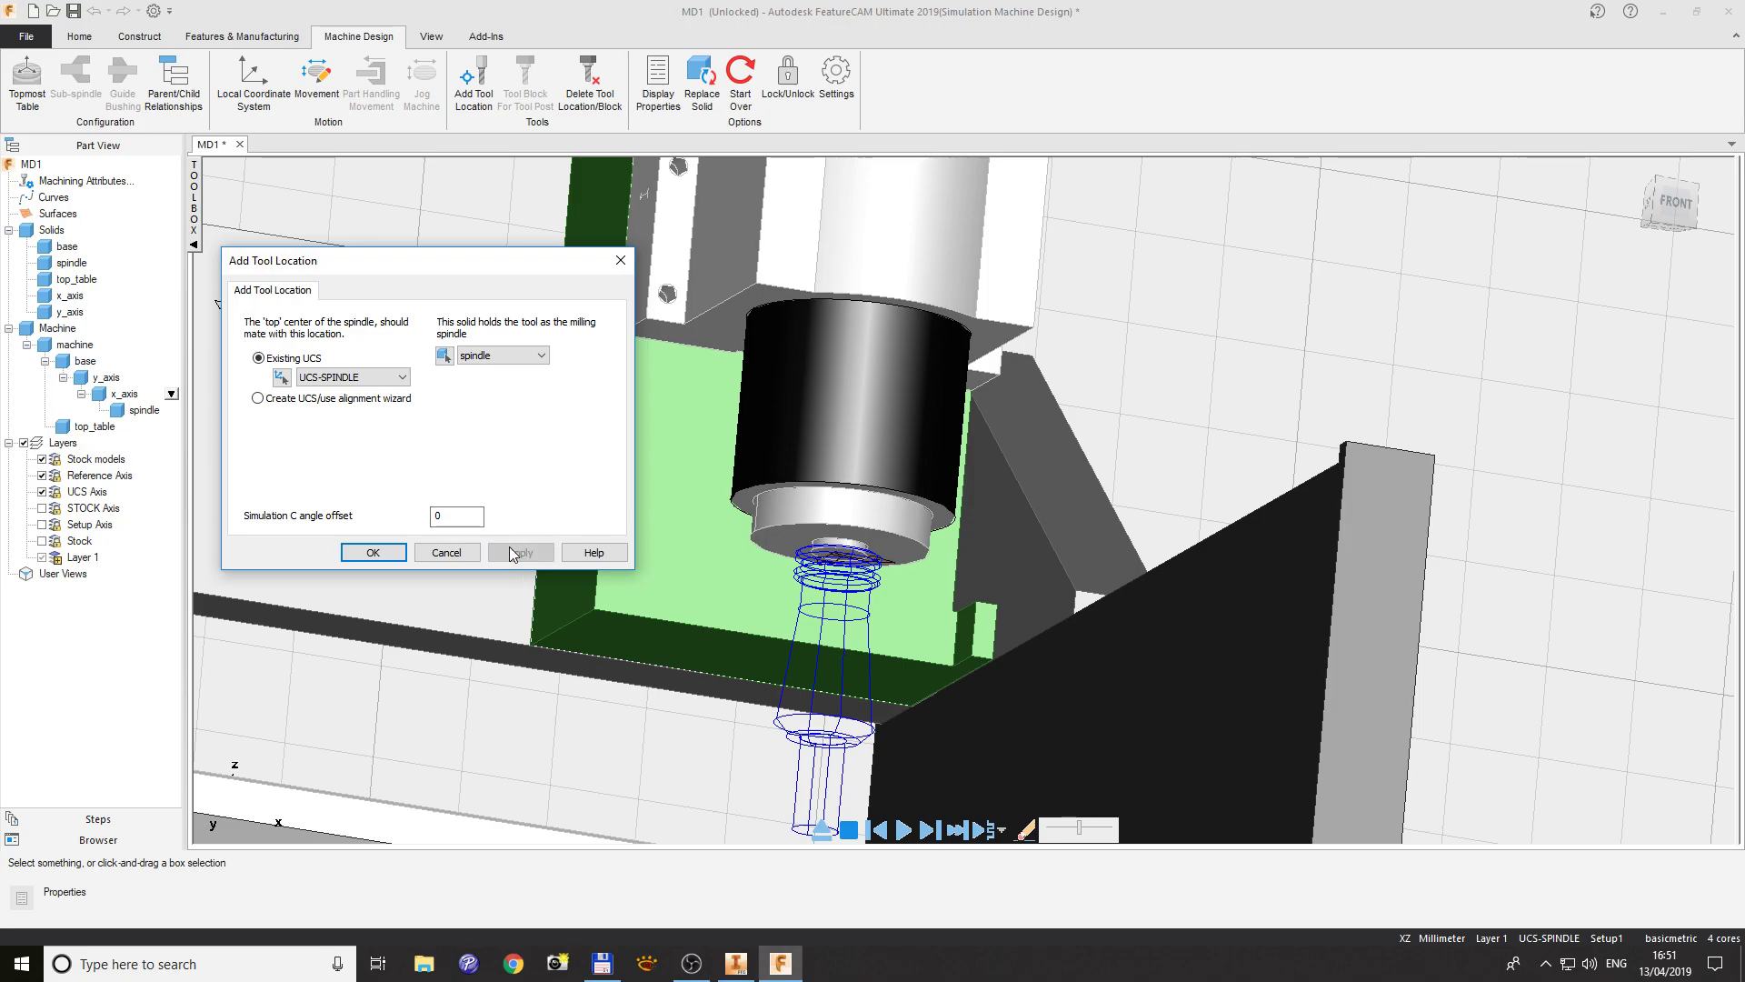
pyautogui.click(372, 552)
pyautogui.scroll(2, 529, 498)
pyautogui.scroll(-5, 522, 428)
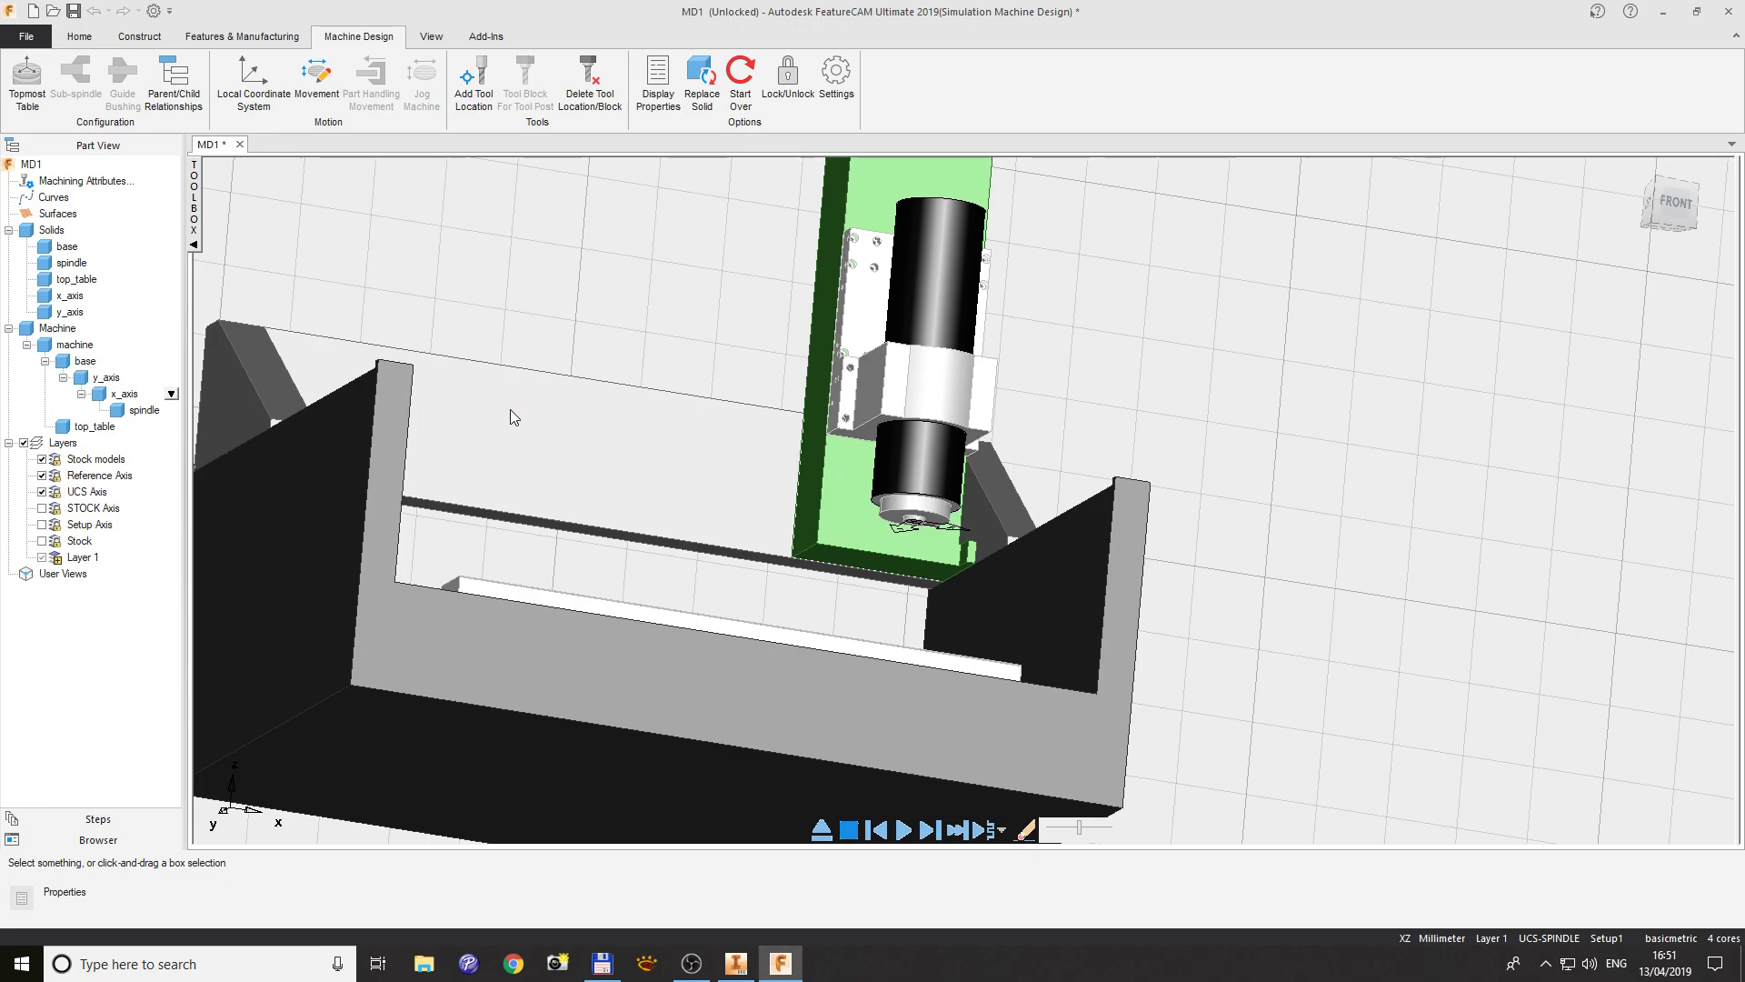
pyautogui.moveTo(499, 379); pyautogui.dragTo(447, 457, button='middle')
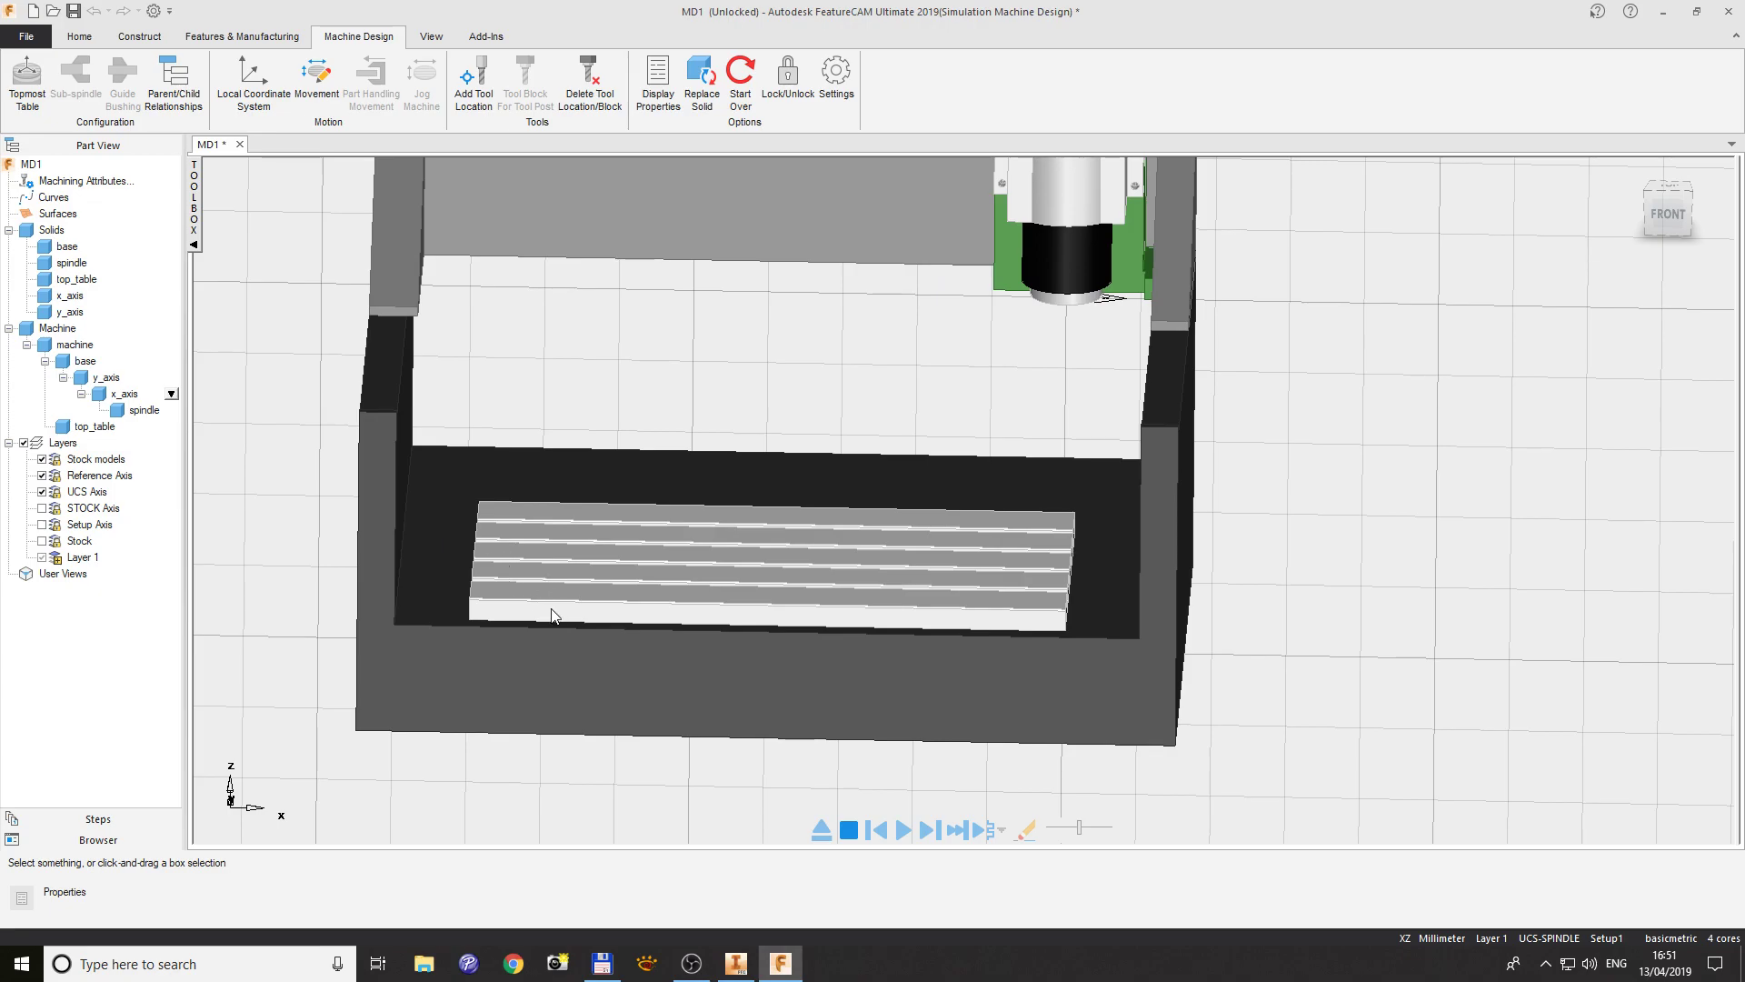
pyautogui.scroll(1, 613, 698)
pyautogui.scroll(-2, 613, 698)
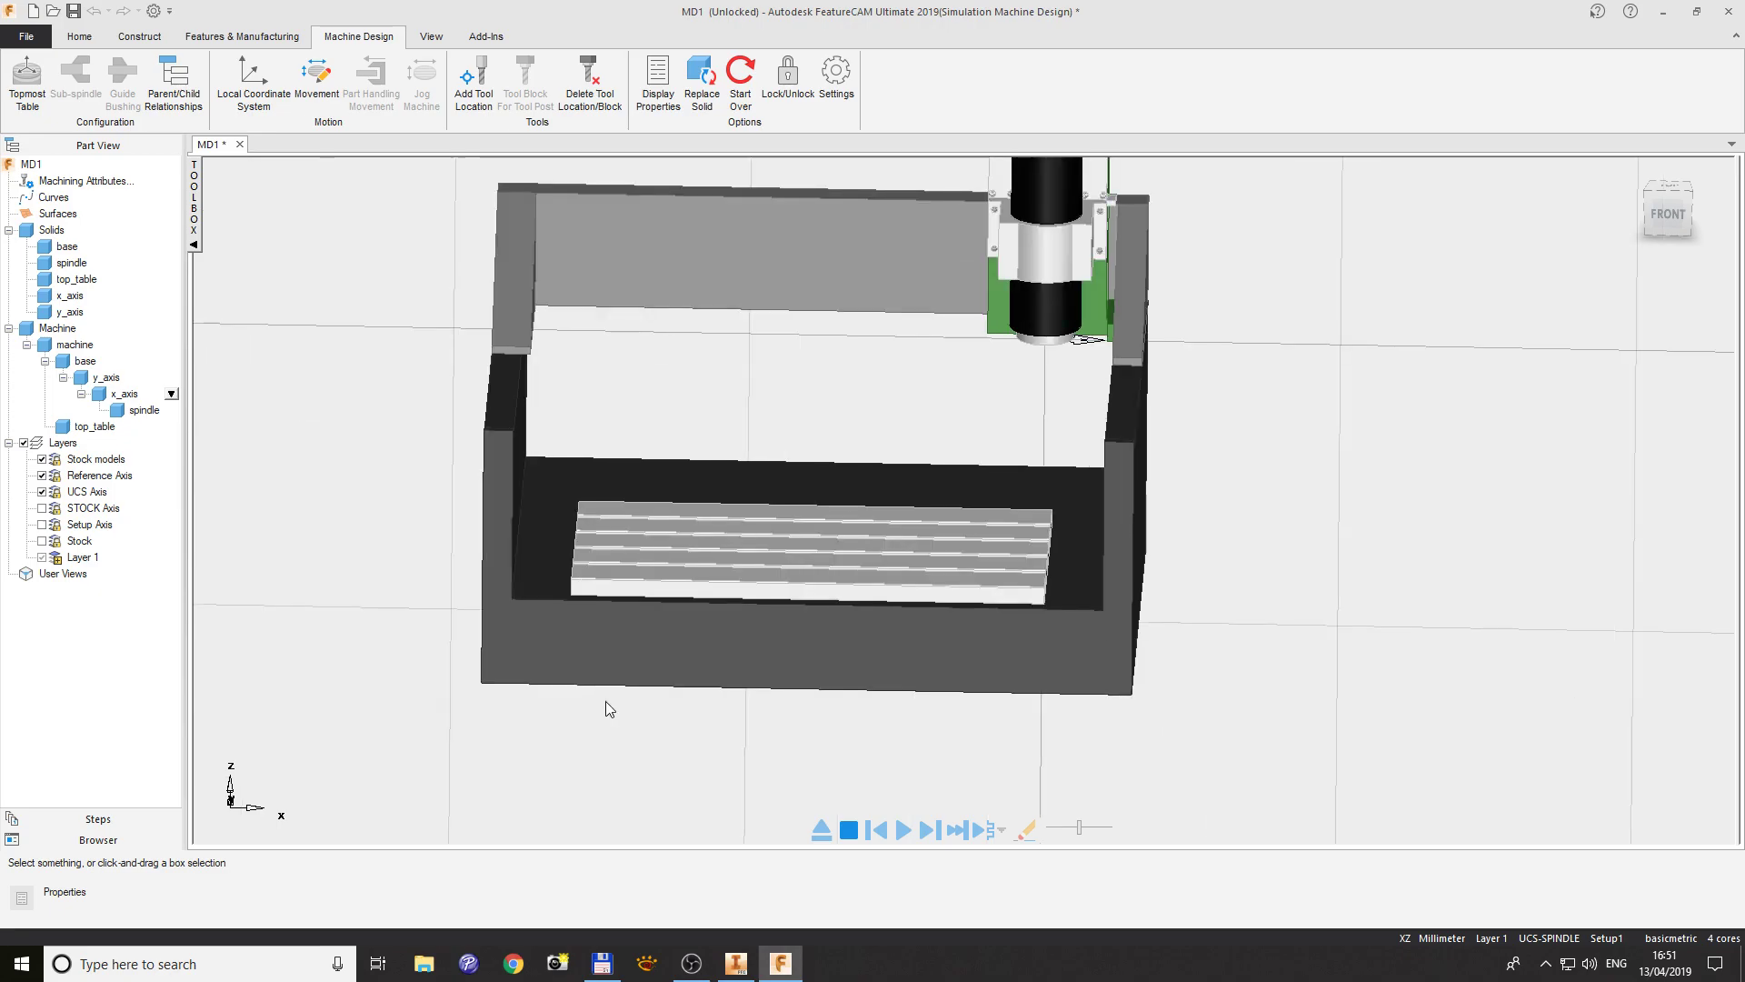
pyautogui.scroll(-1, 524, 652)
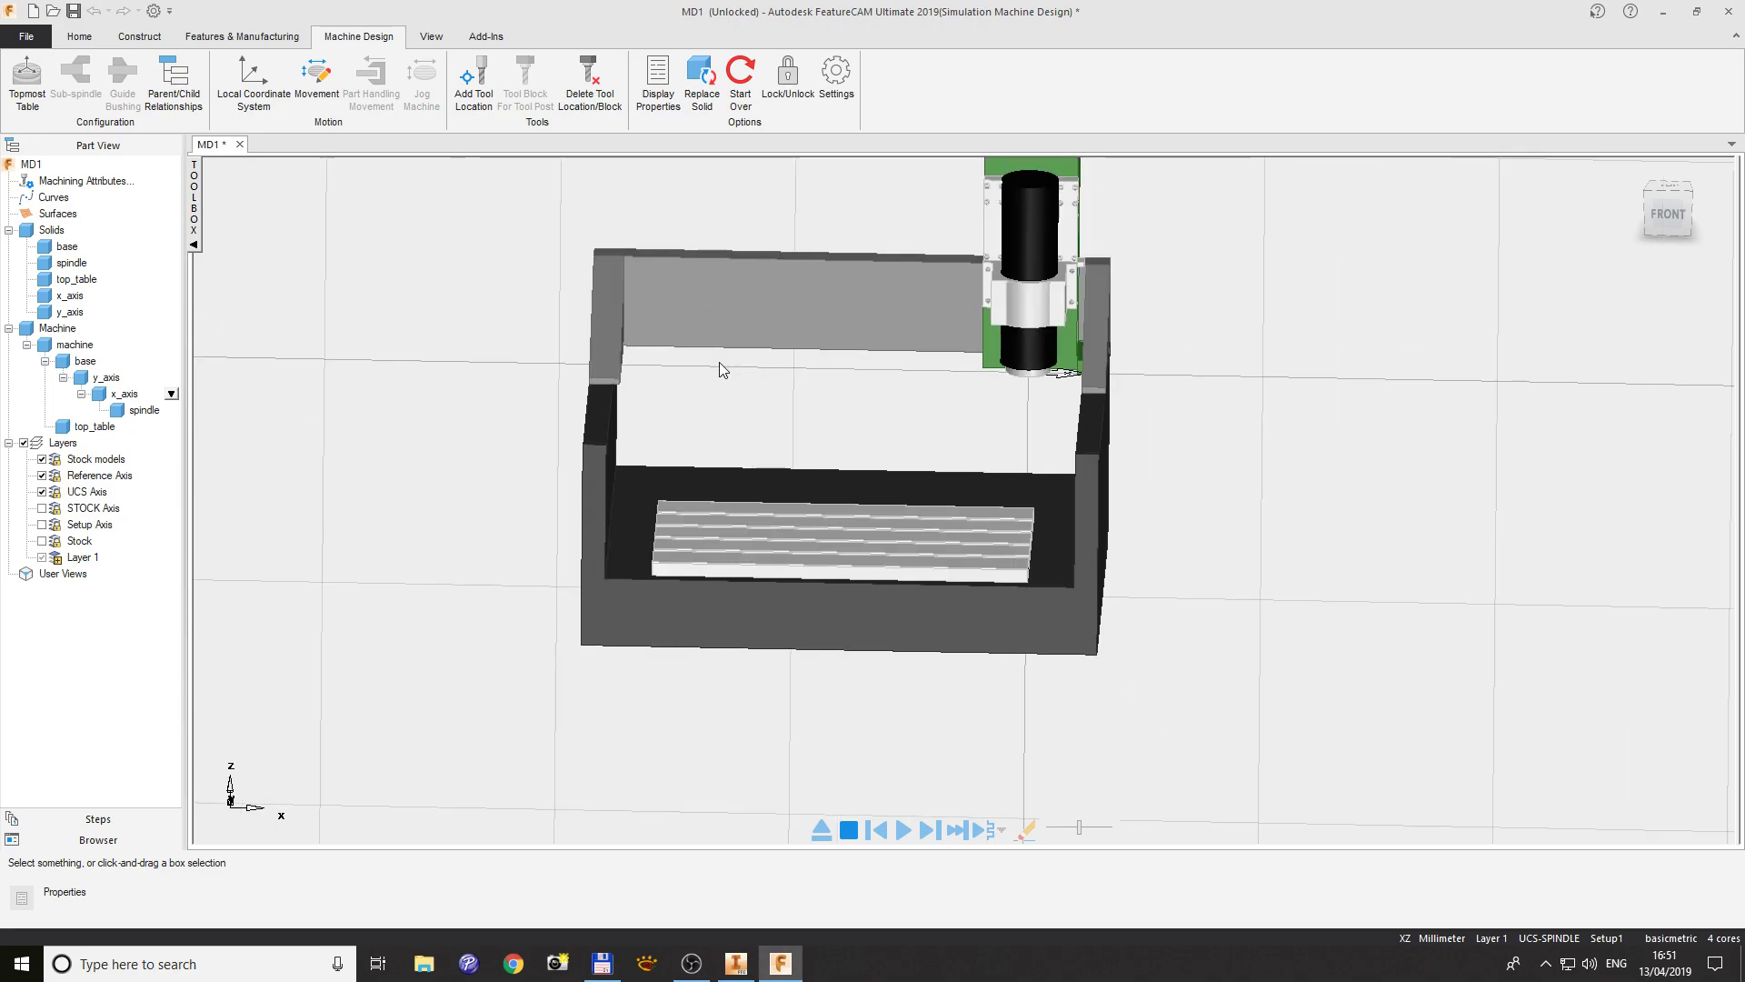
# - Save the machine design as 3axGraniteRouter-START in the MachineDesign folder
pyautogui.click(41, 33)
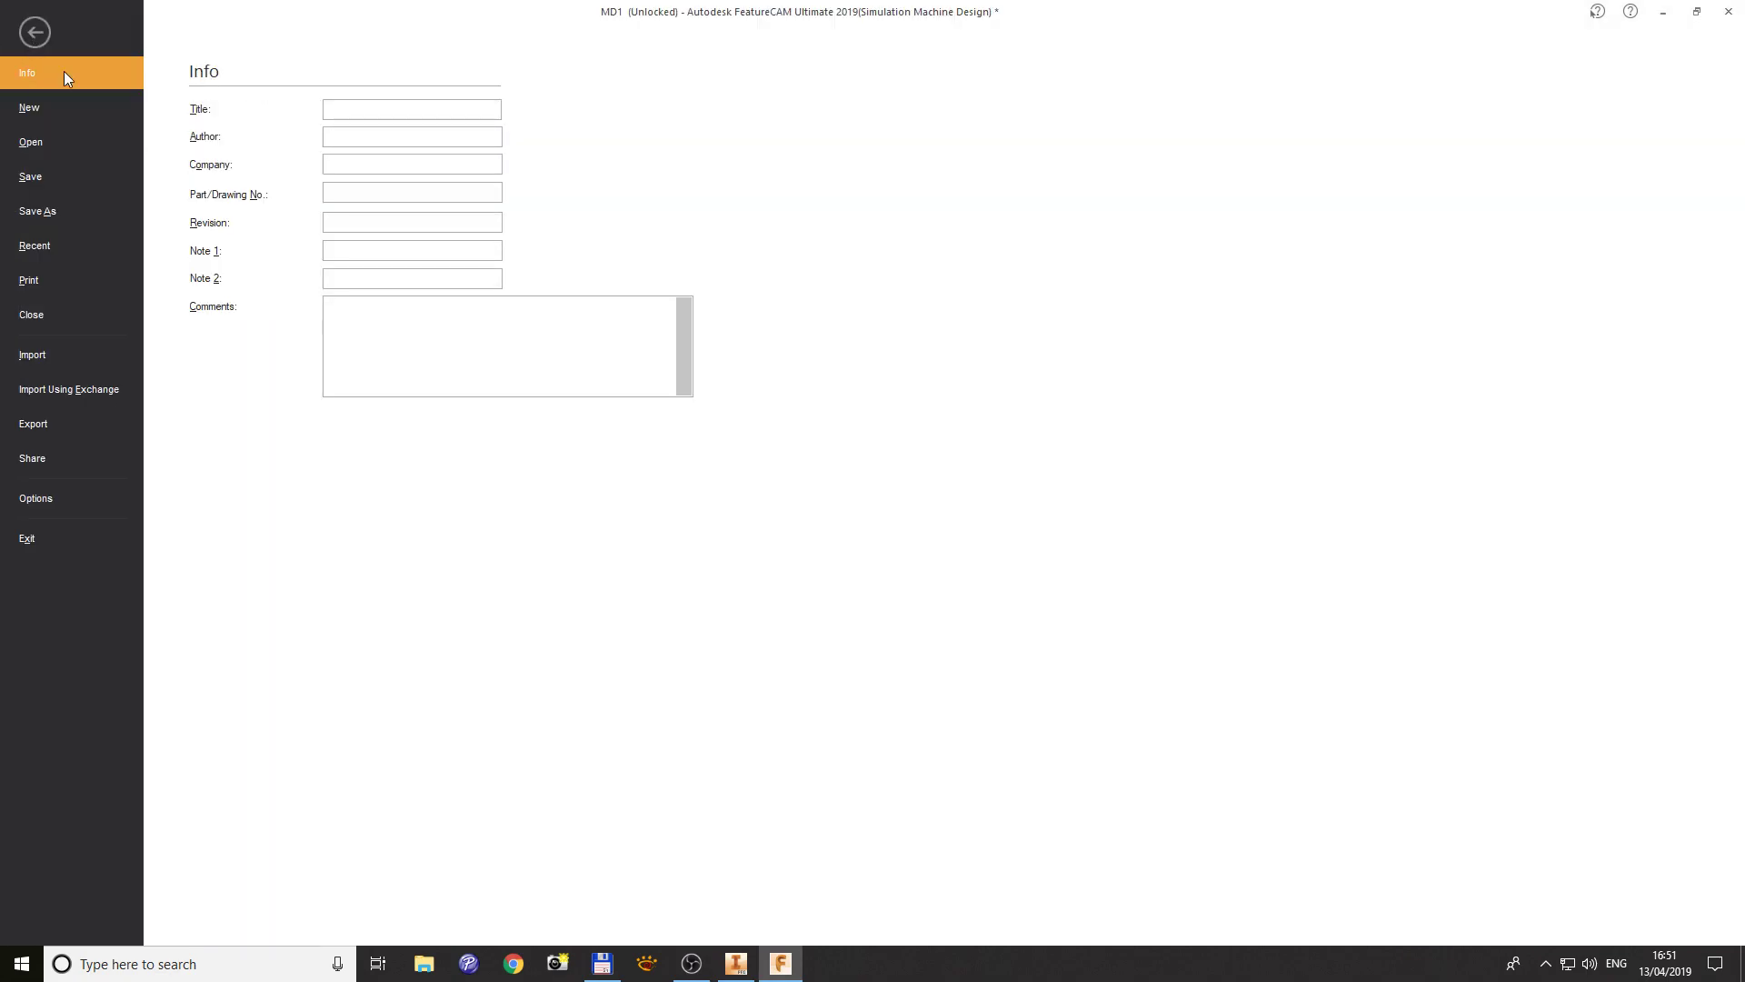
pyautogui.click(46, 209)
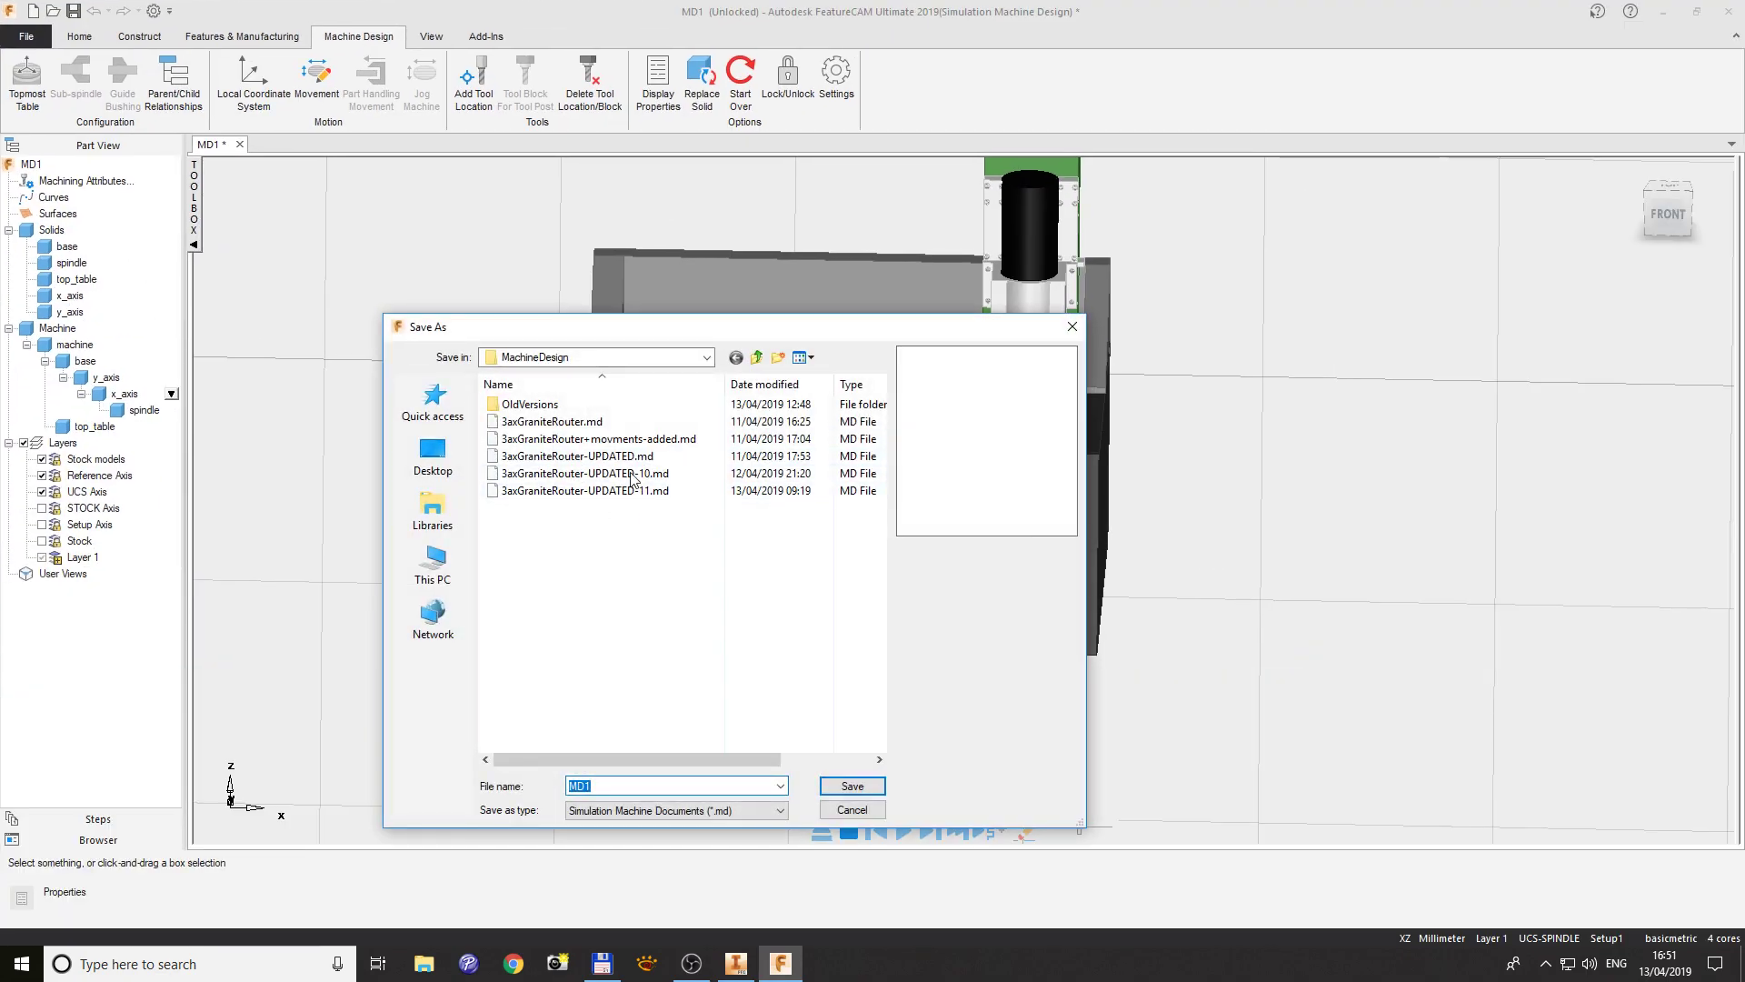
pyautogui.click(641, 456)
pyautogui.doubleClick(728, 787)
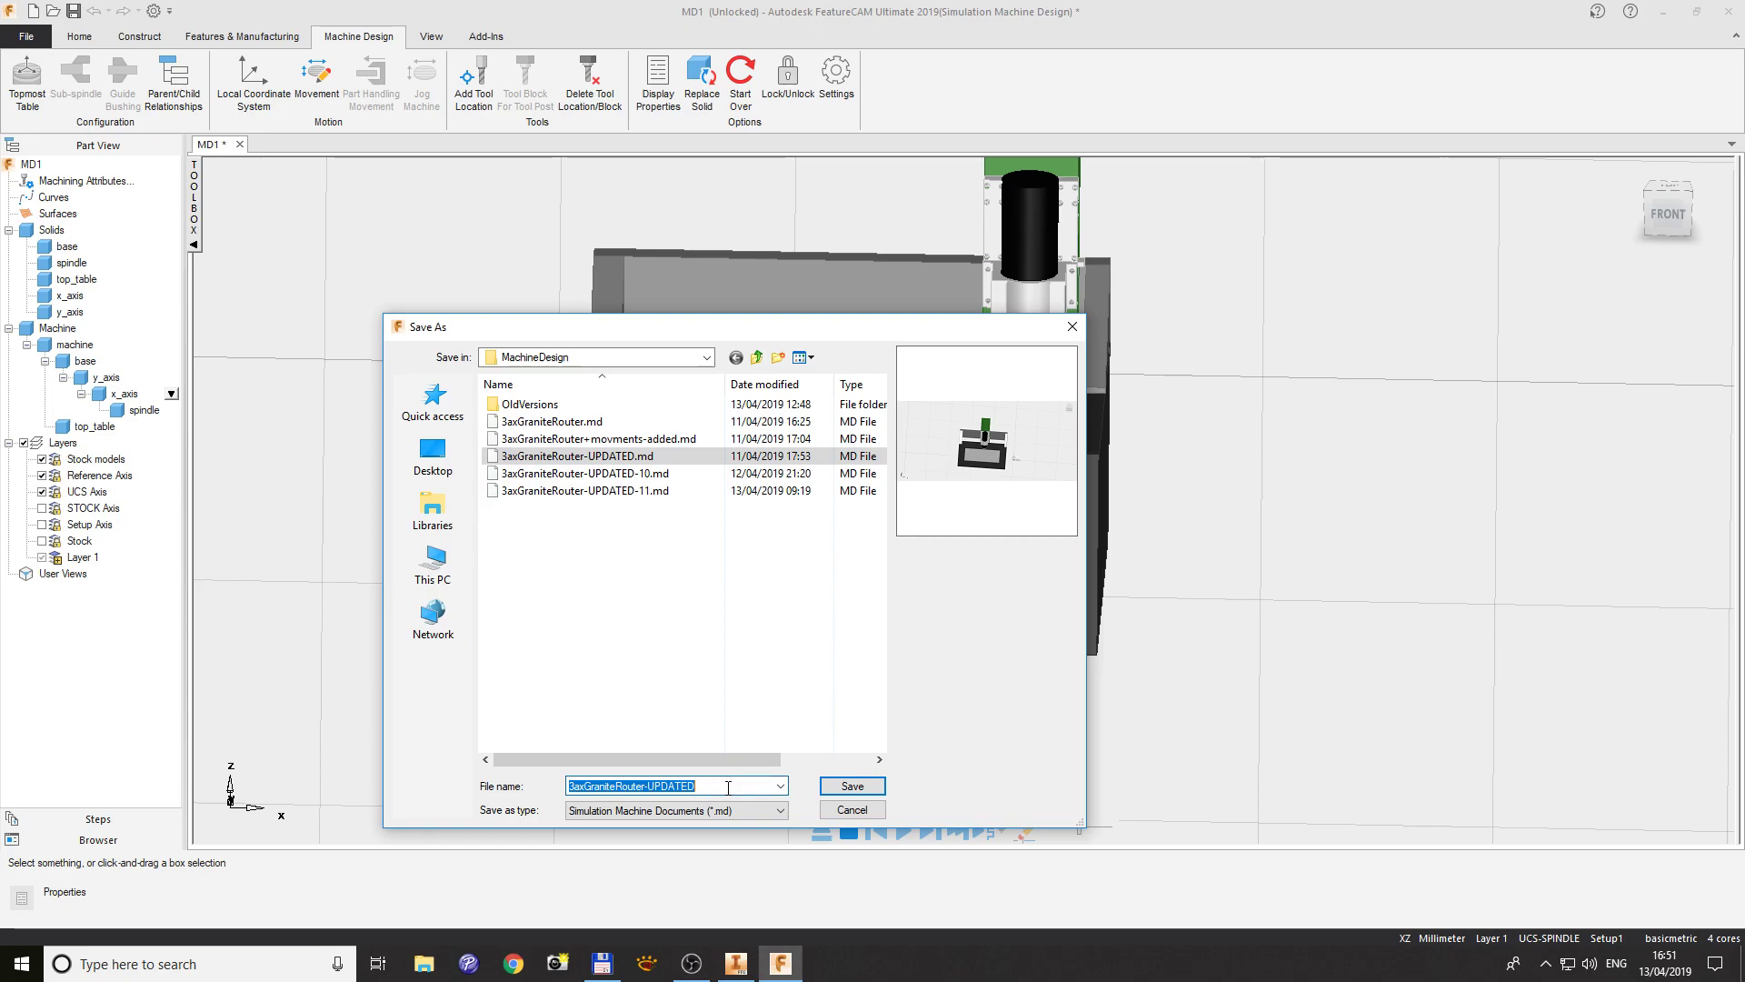
pyautogui.moveTo(647, 787); pyautogui.dragTo(721, 791)
pyautogui.write('STAR')
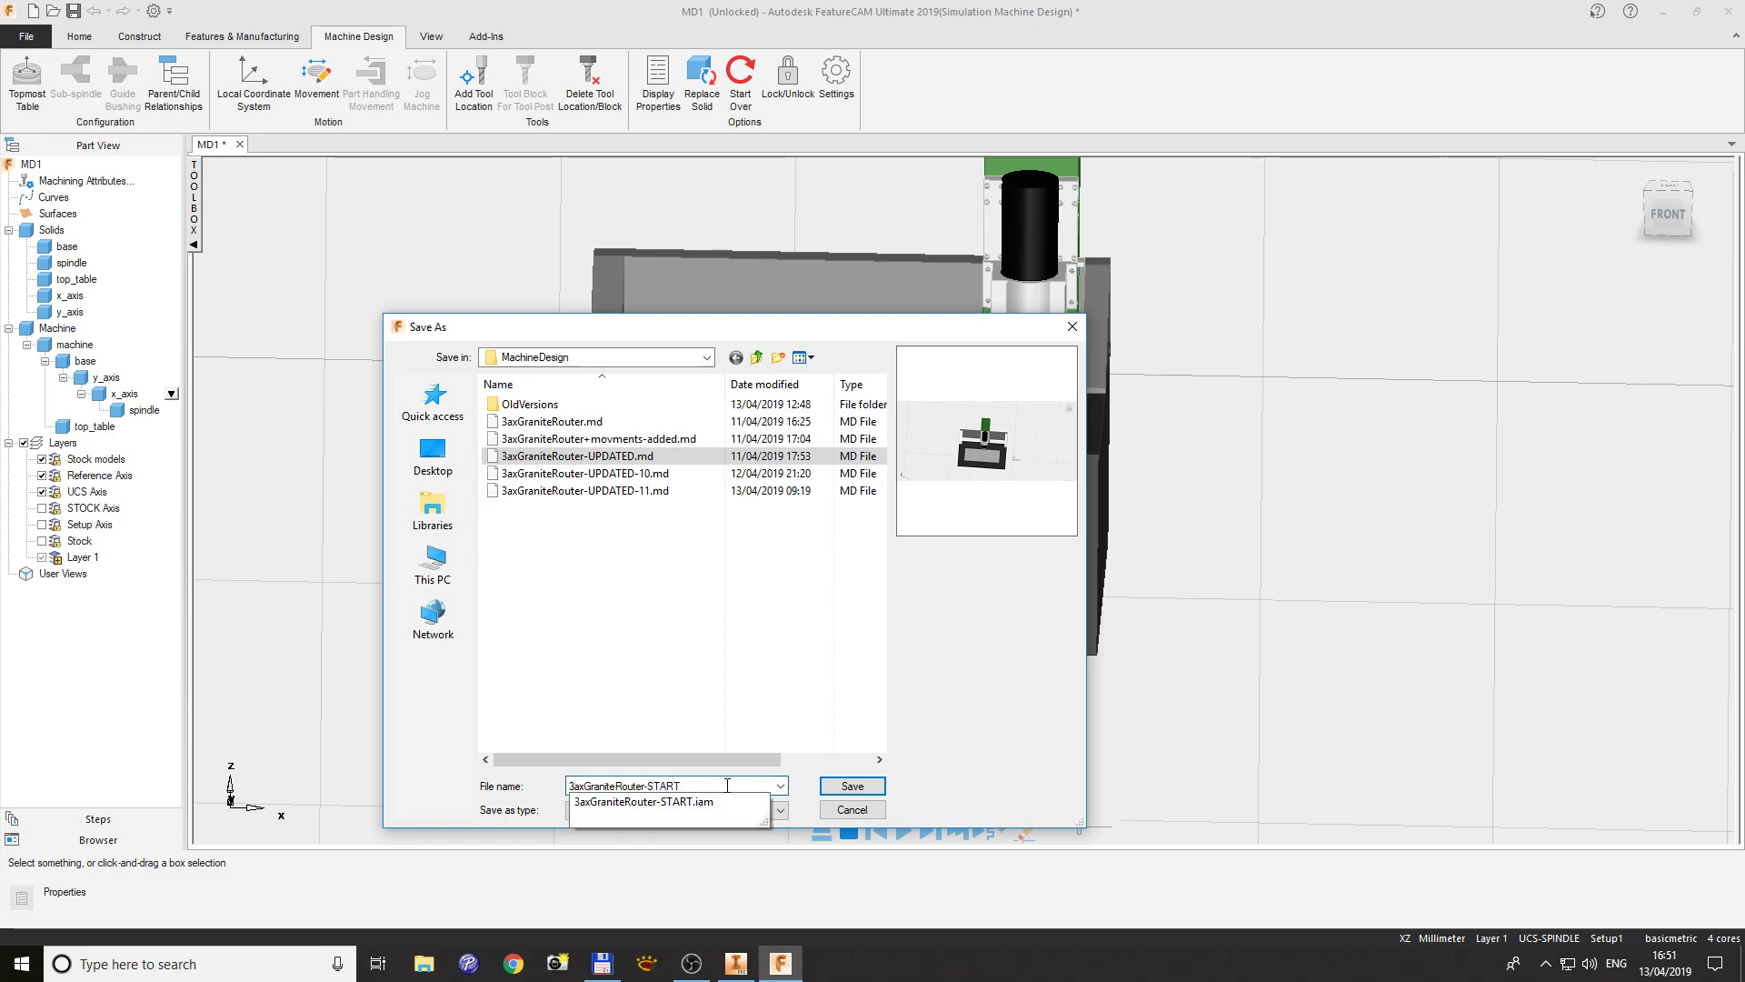
pyautogui.click(859, 786)
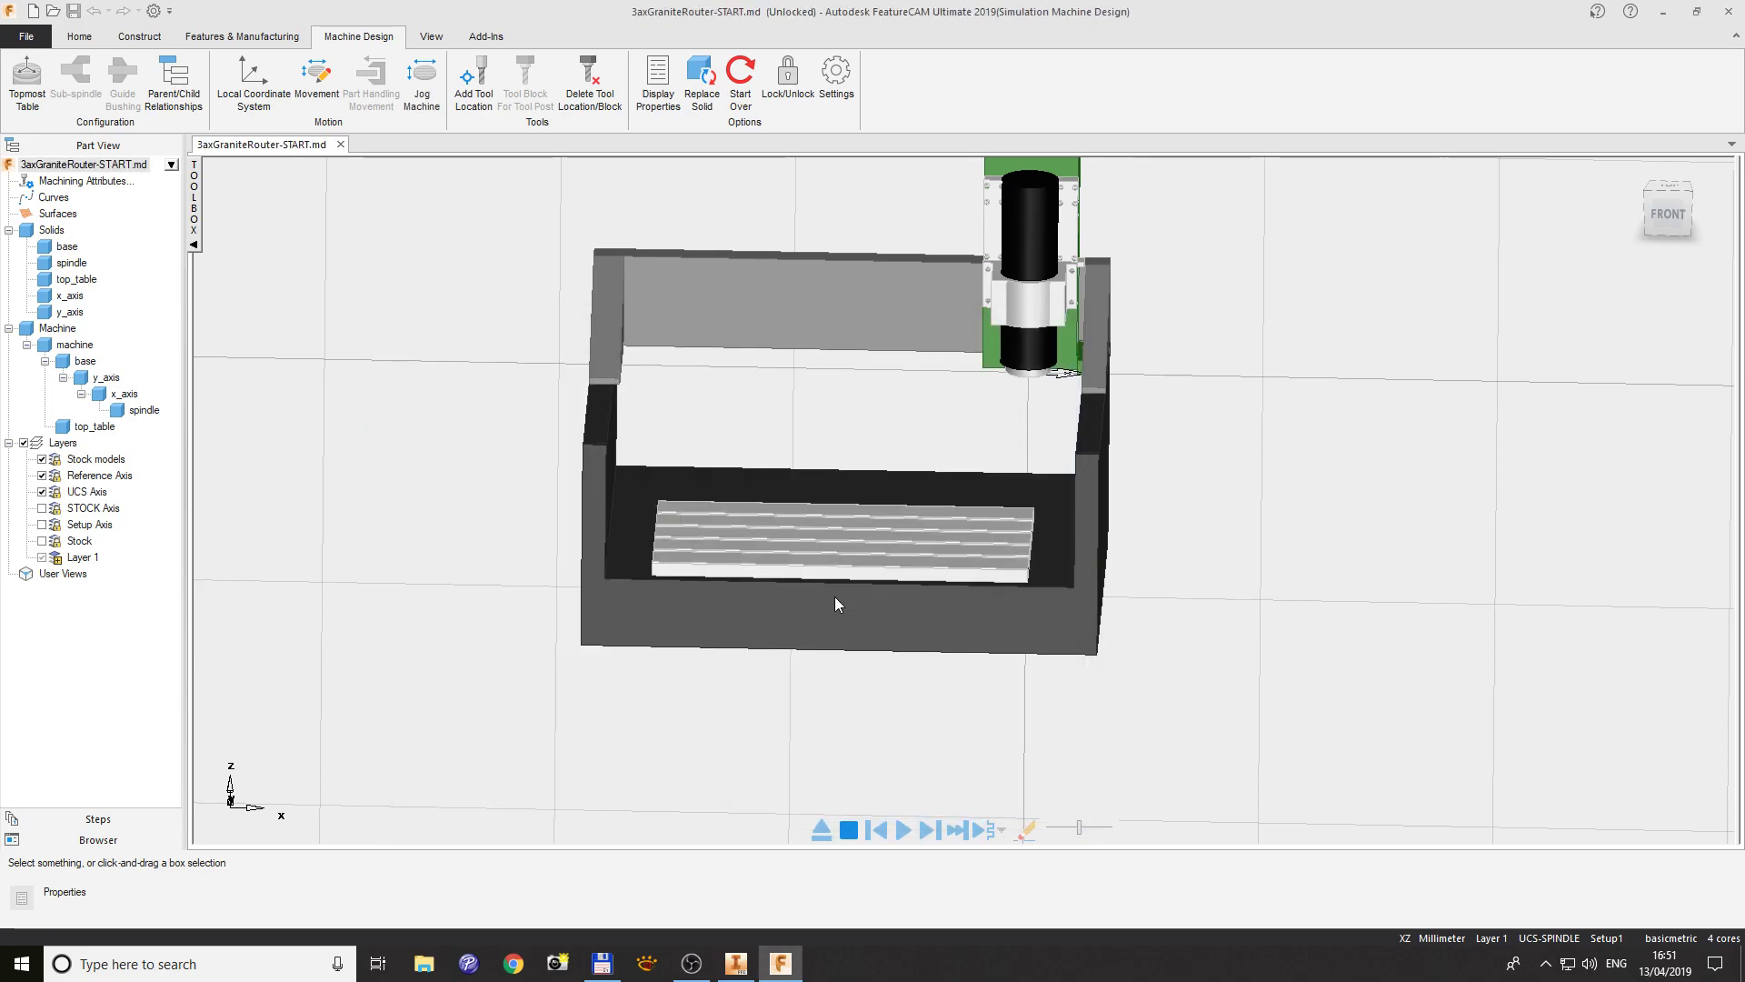
# - Test the machine's X movement by jogging x_axis to about -154, and leave jogging
pyautogui.scroll(-2, 487, 737)
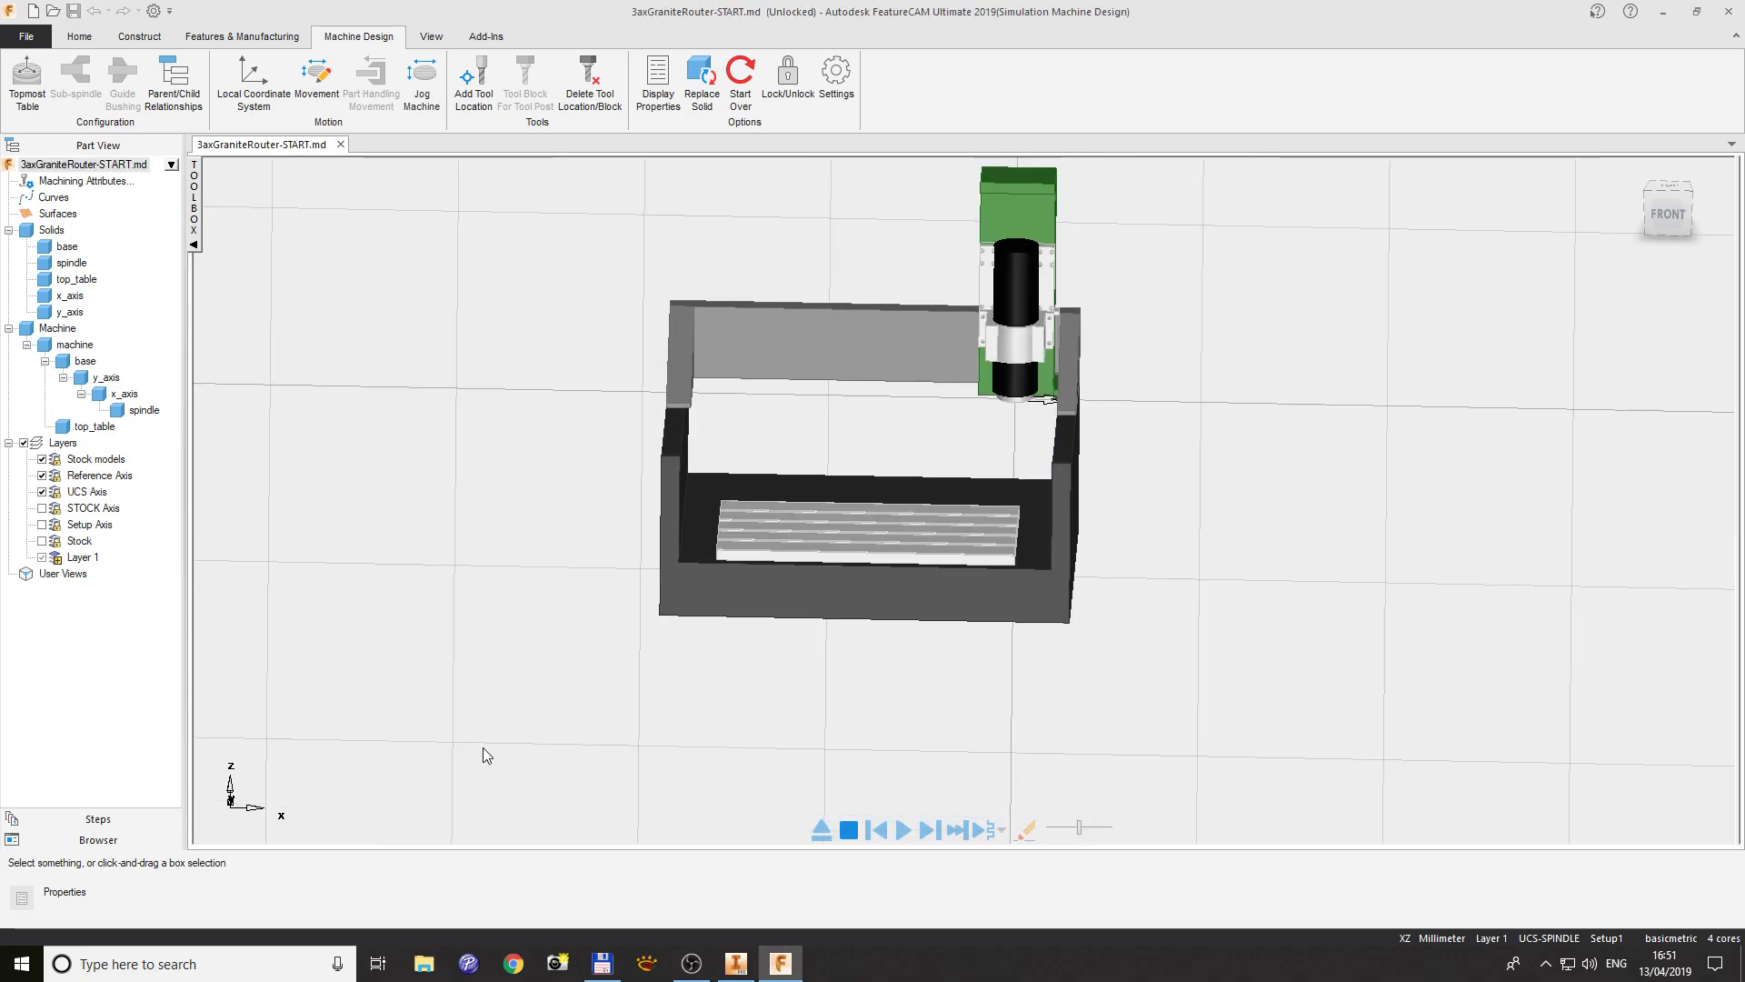
pyautogui.moveTo(733, 643); pyautogui.dragTo(719, 610, button='middle')
pyautogui.click(422, 80)
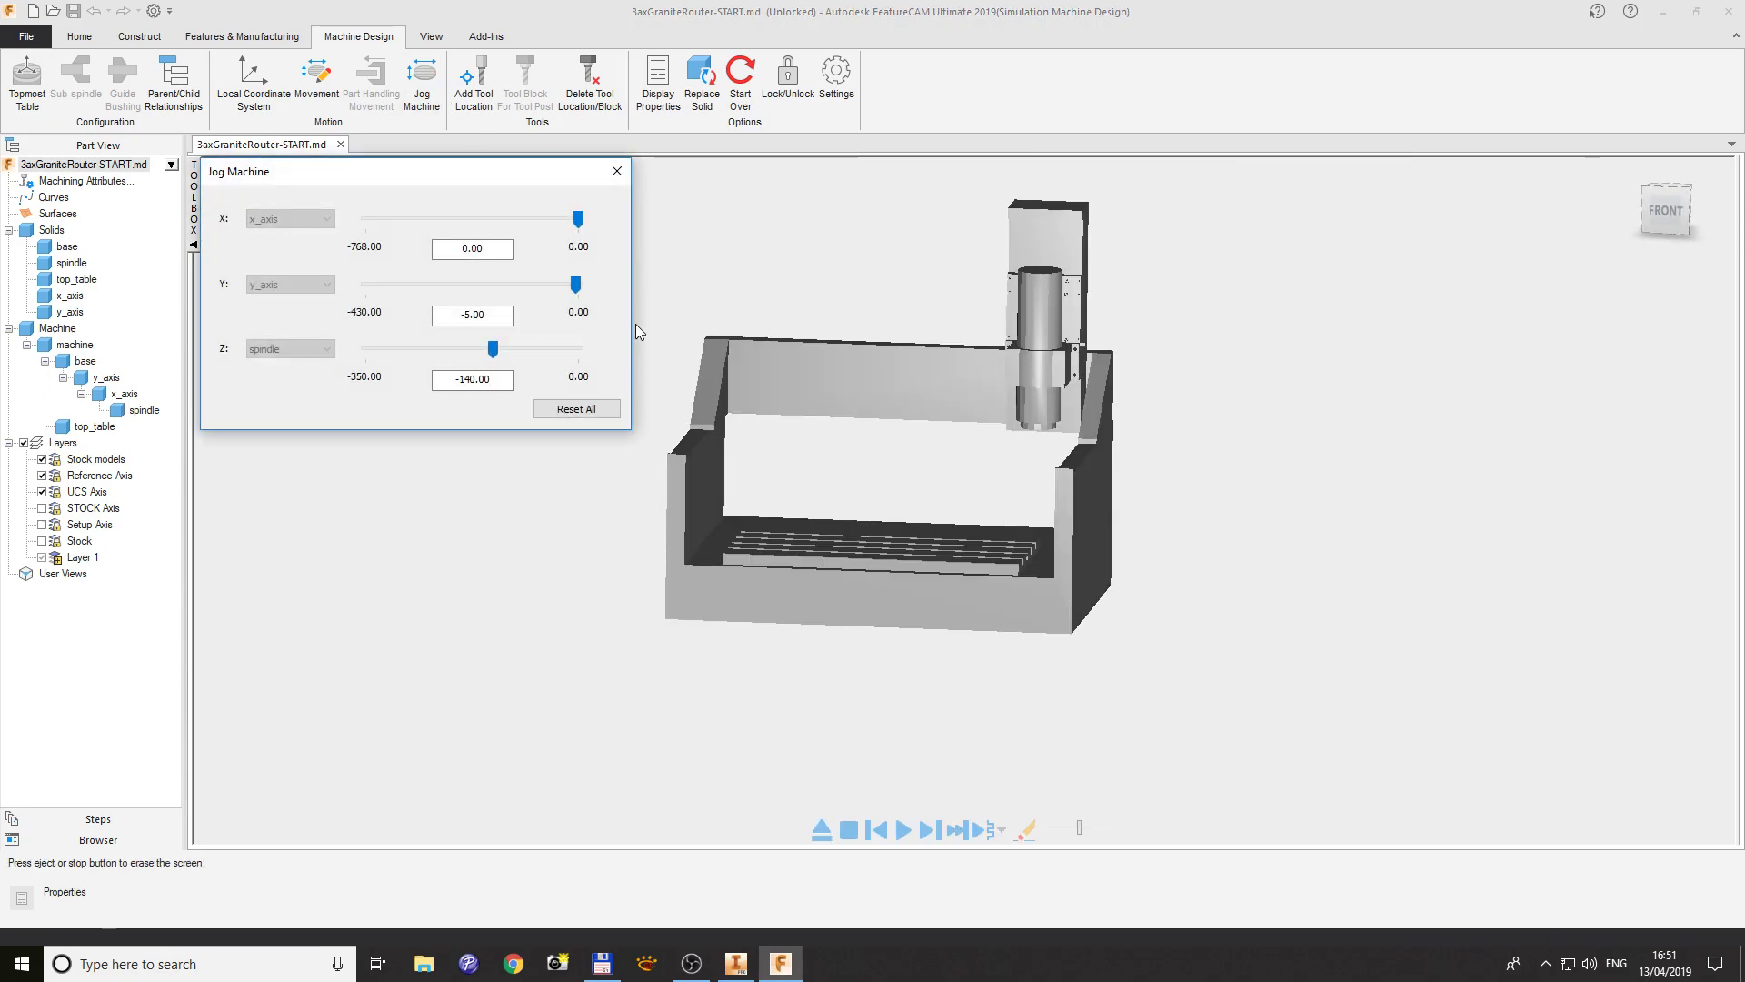
pyautogui.moveTo(578, 223); pyautogui.dragTo(536, 229)
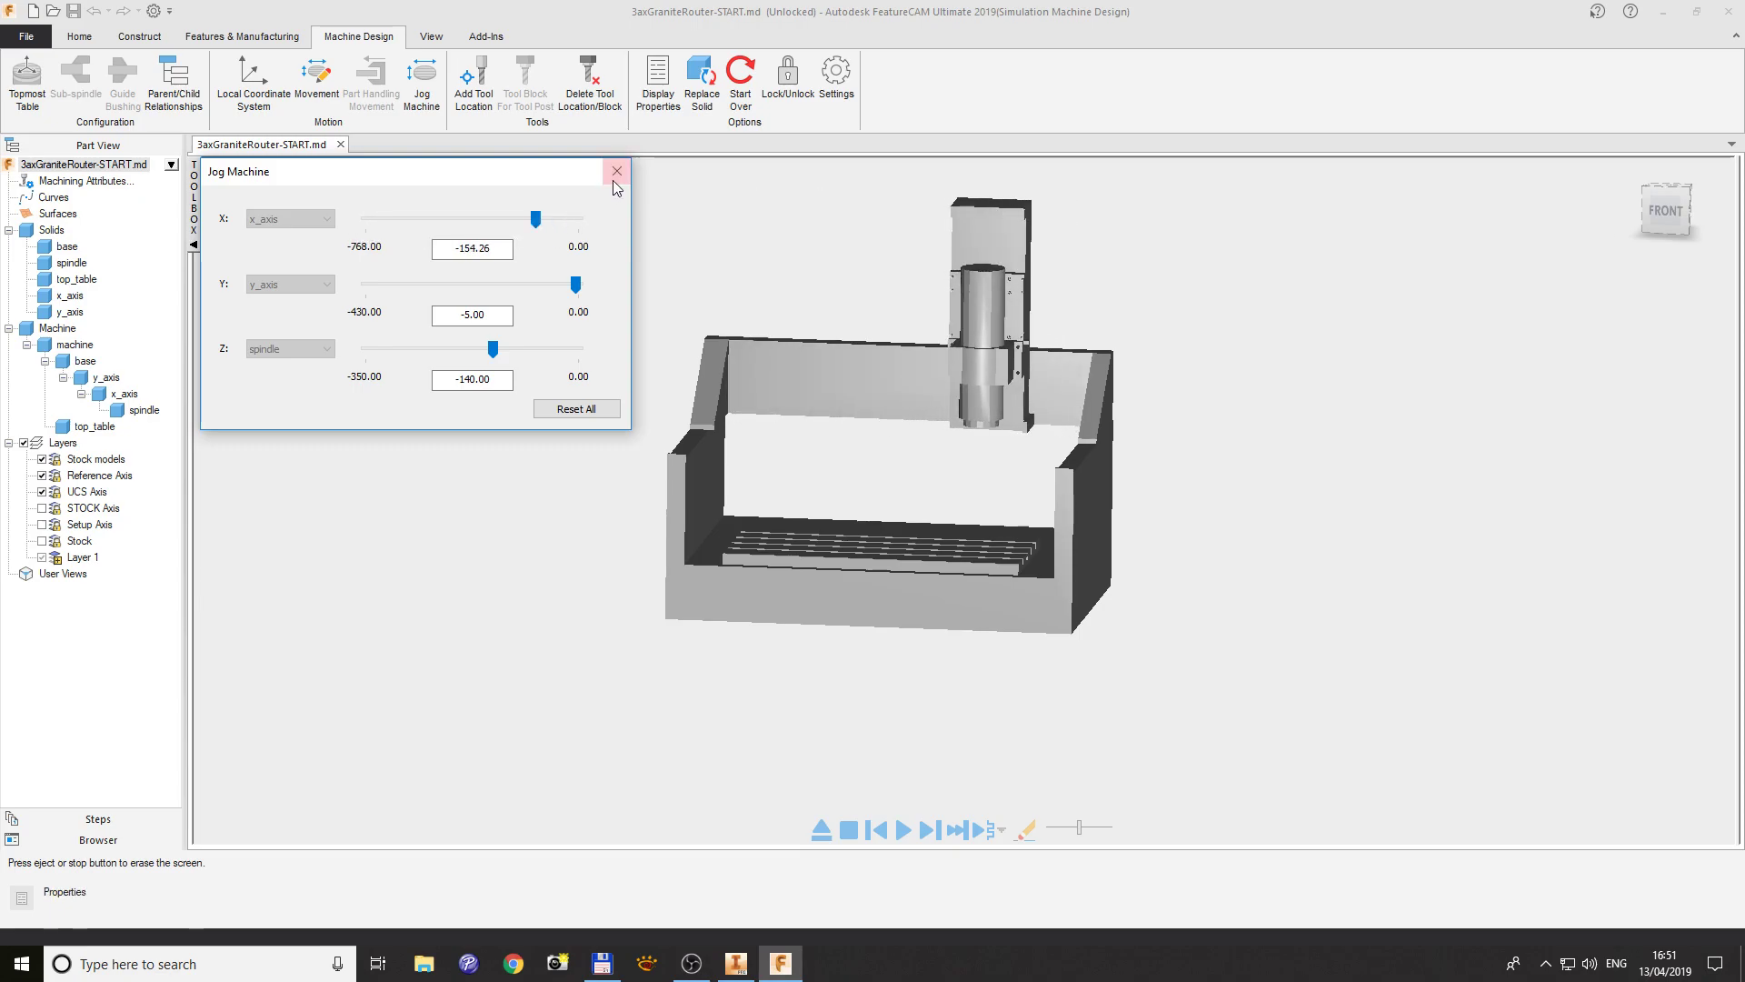
pyautogui.click(617, 170)
# - Review the spindle solid's permitted movement, Z travel limits and home position, leaving the movement settings without changes
pyautogui.click(316, 81)
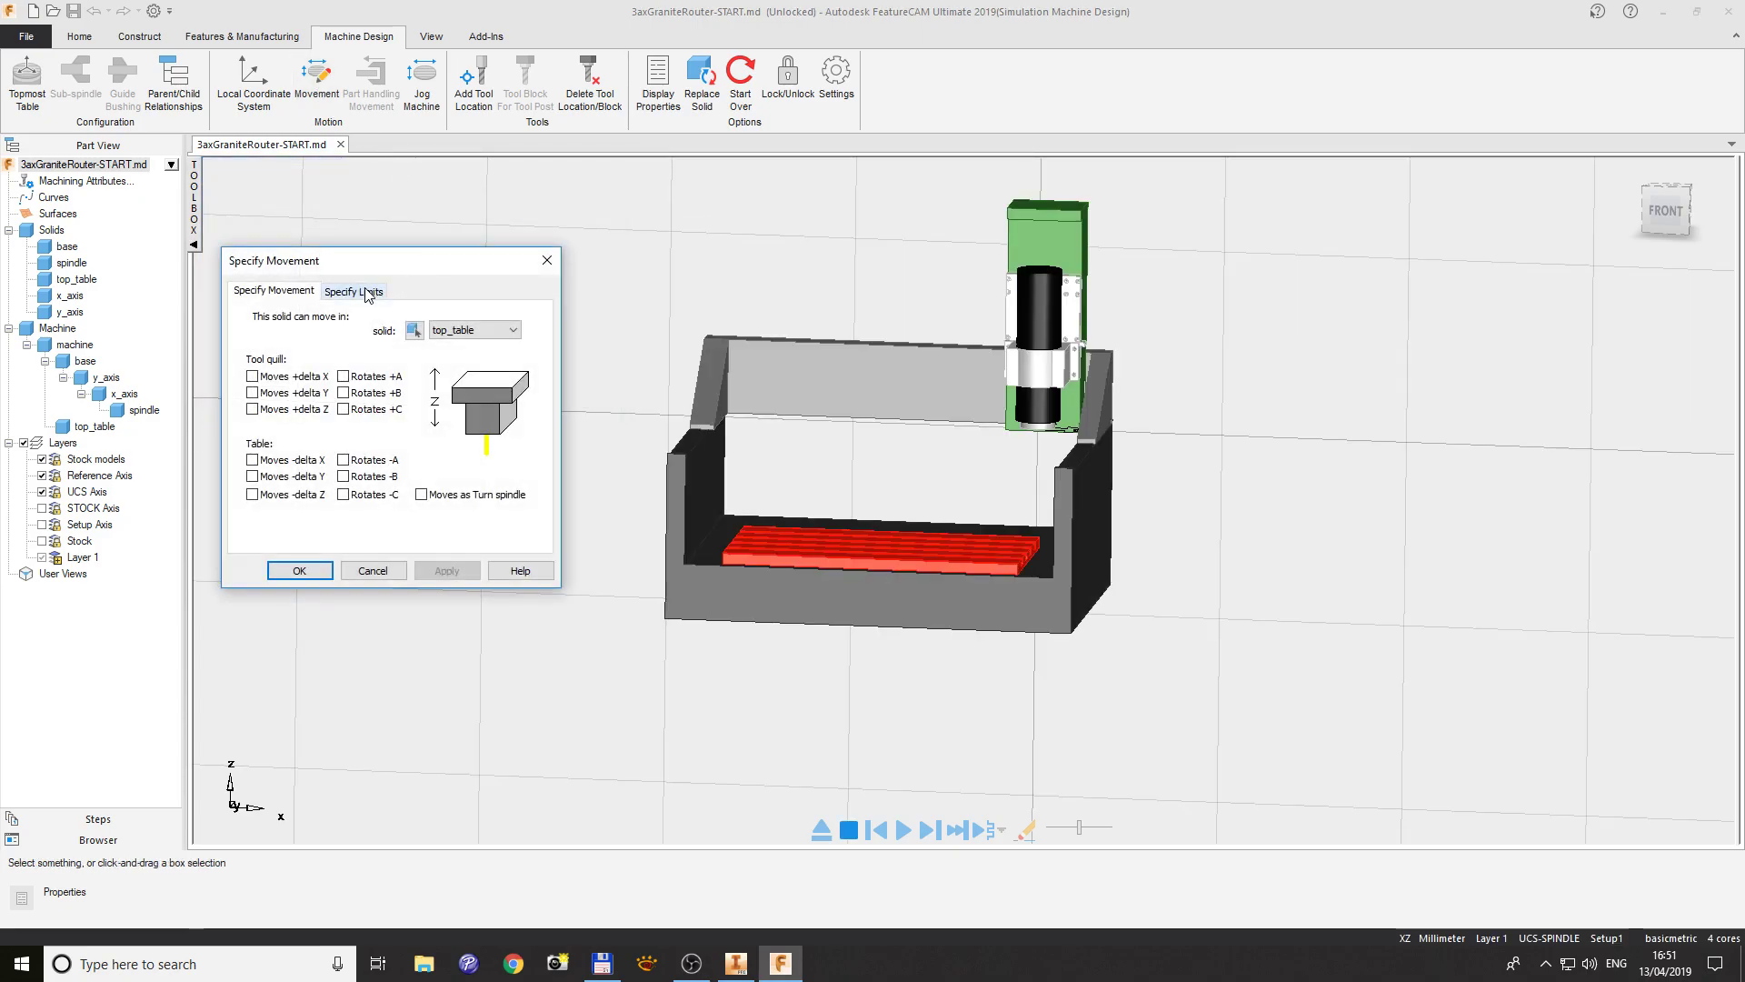
pyautogui.click(354, 291)
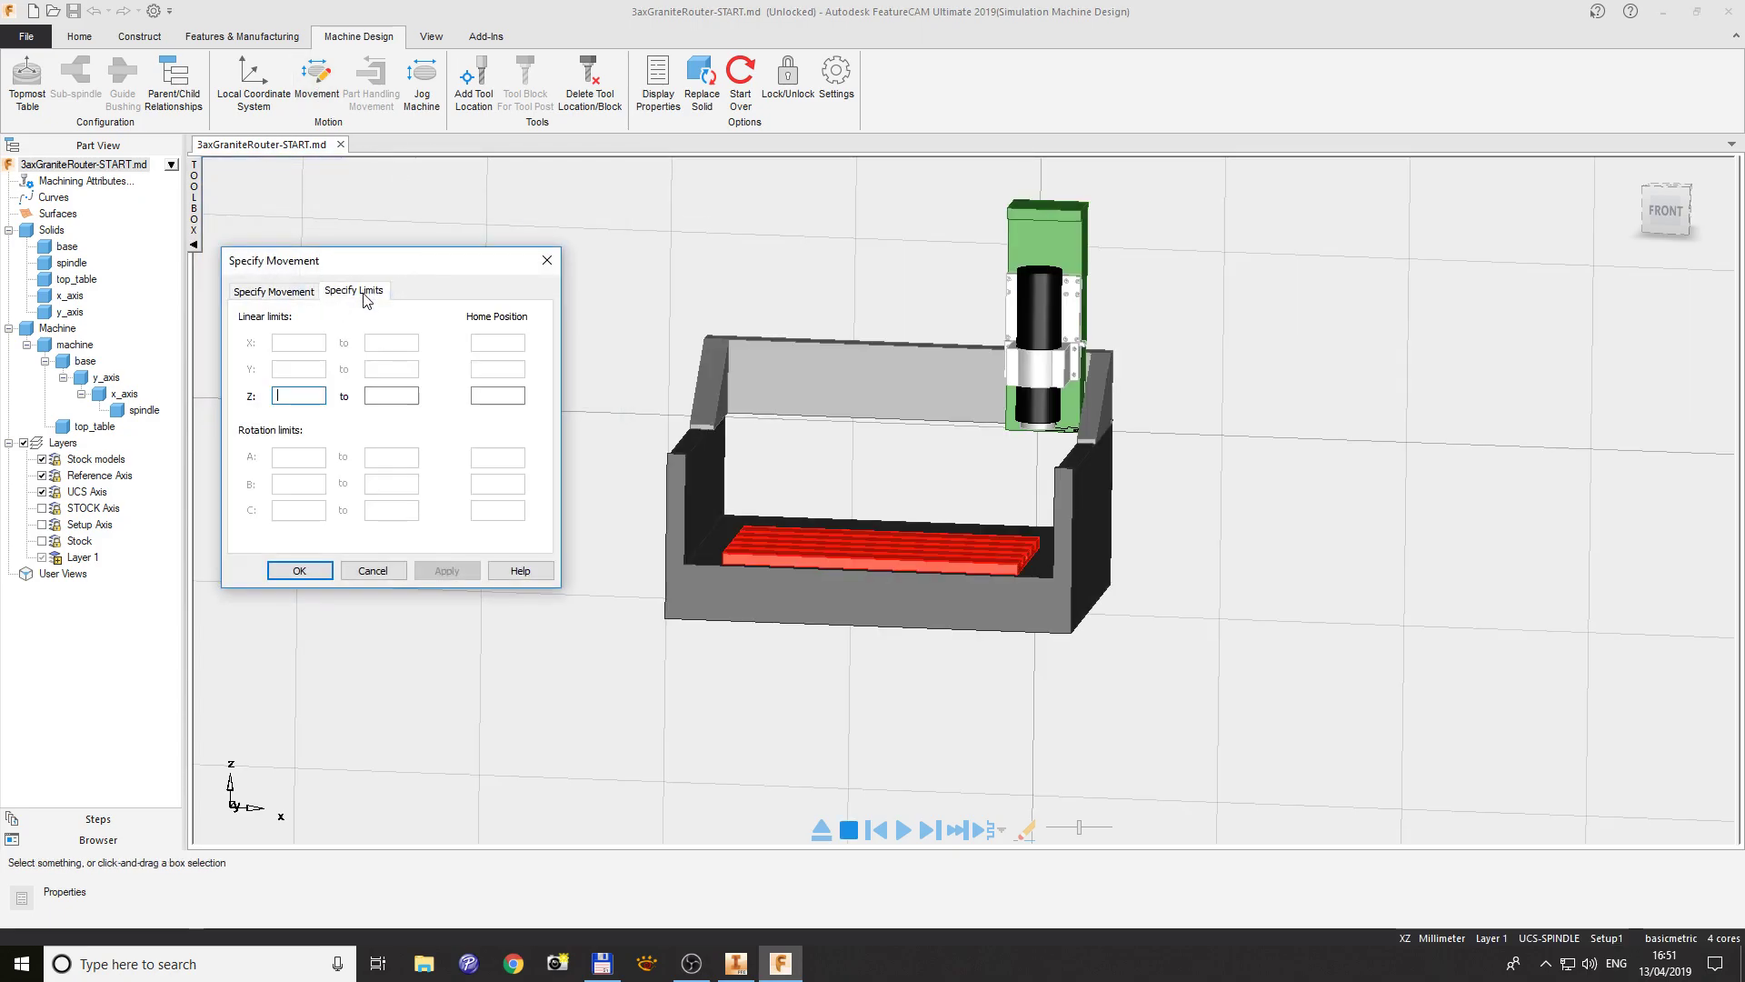
pyautogui.click(286, 291)
pyautogui.click(451, 330)
pyautogui.click(459, 359)
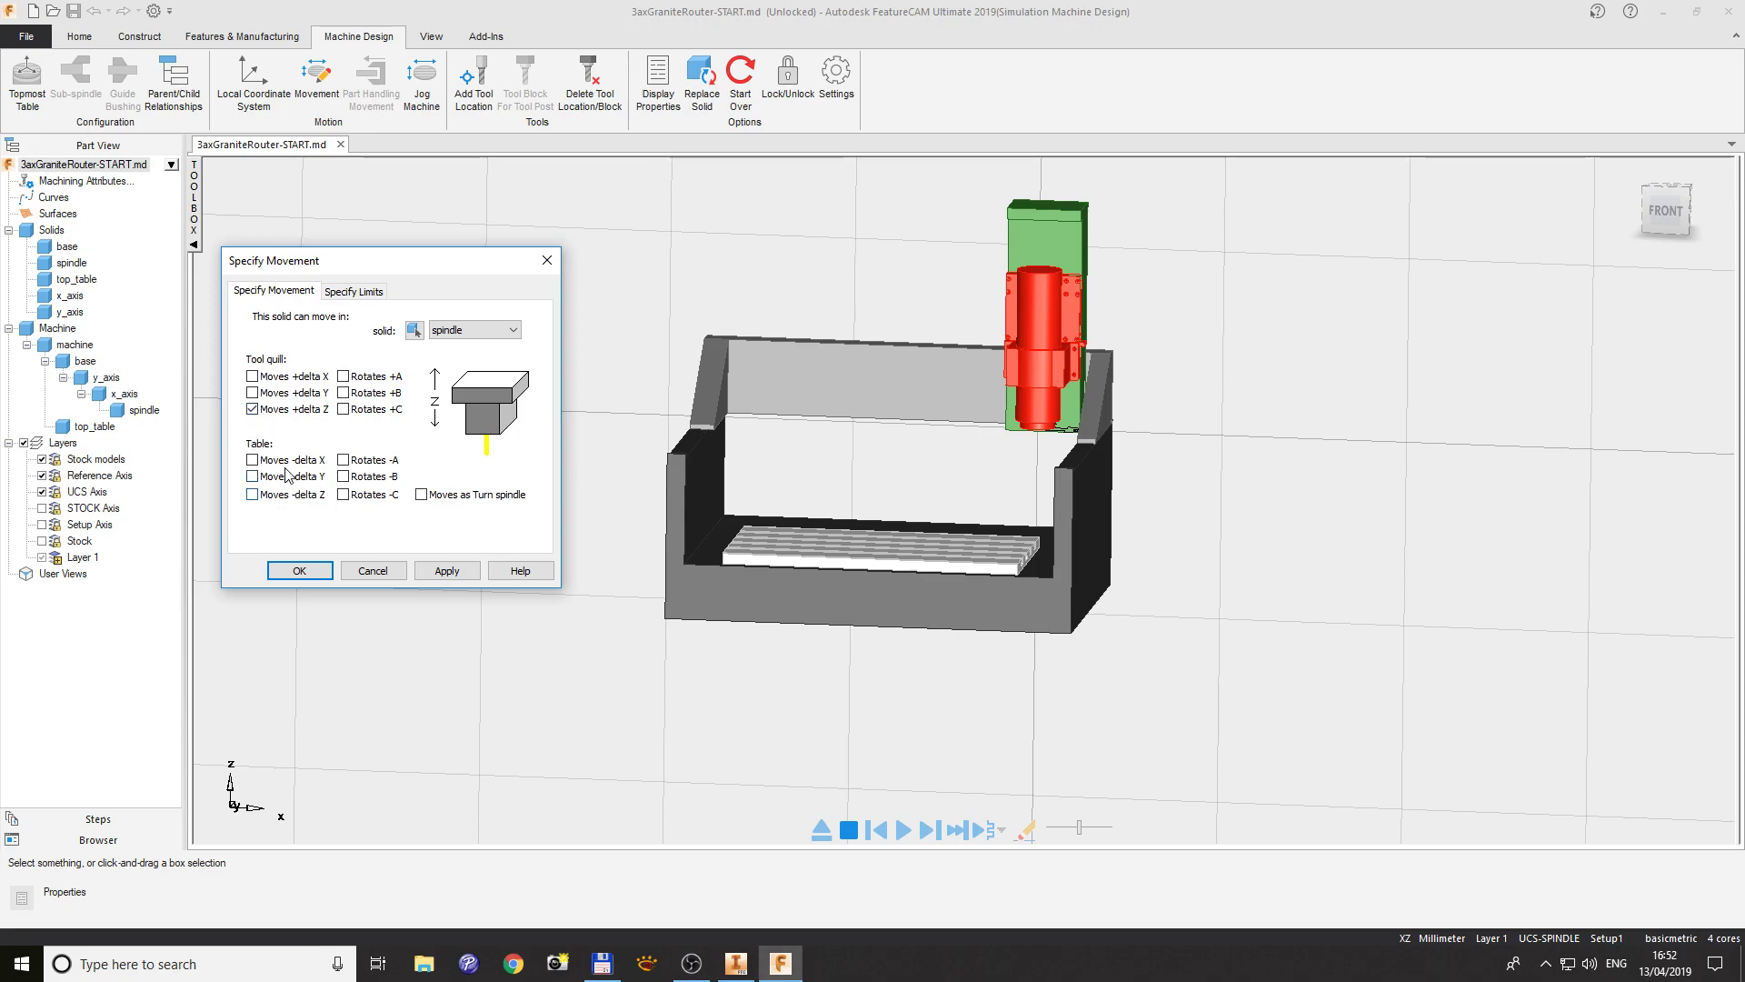
pyautogui.click(356, 292)
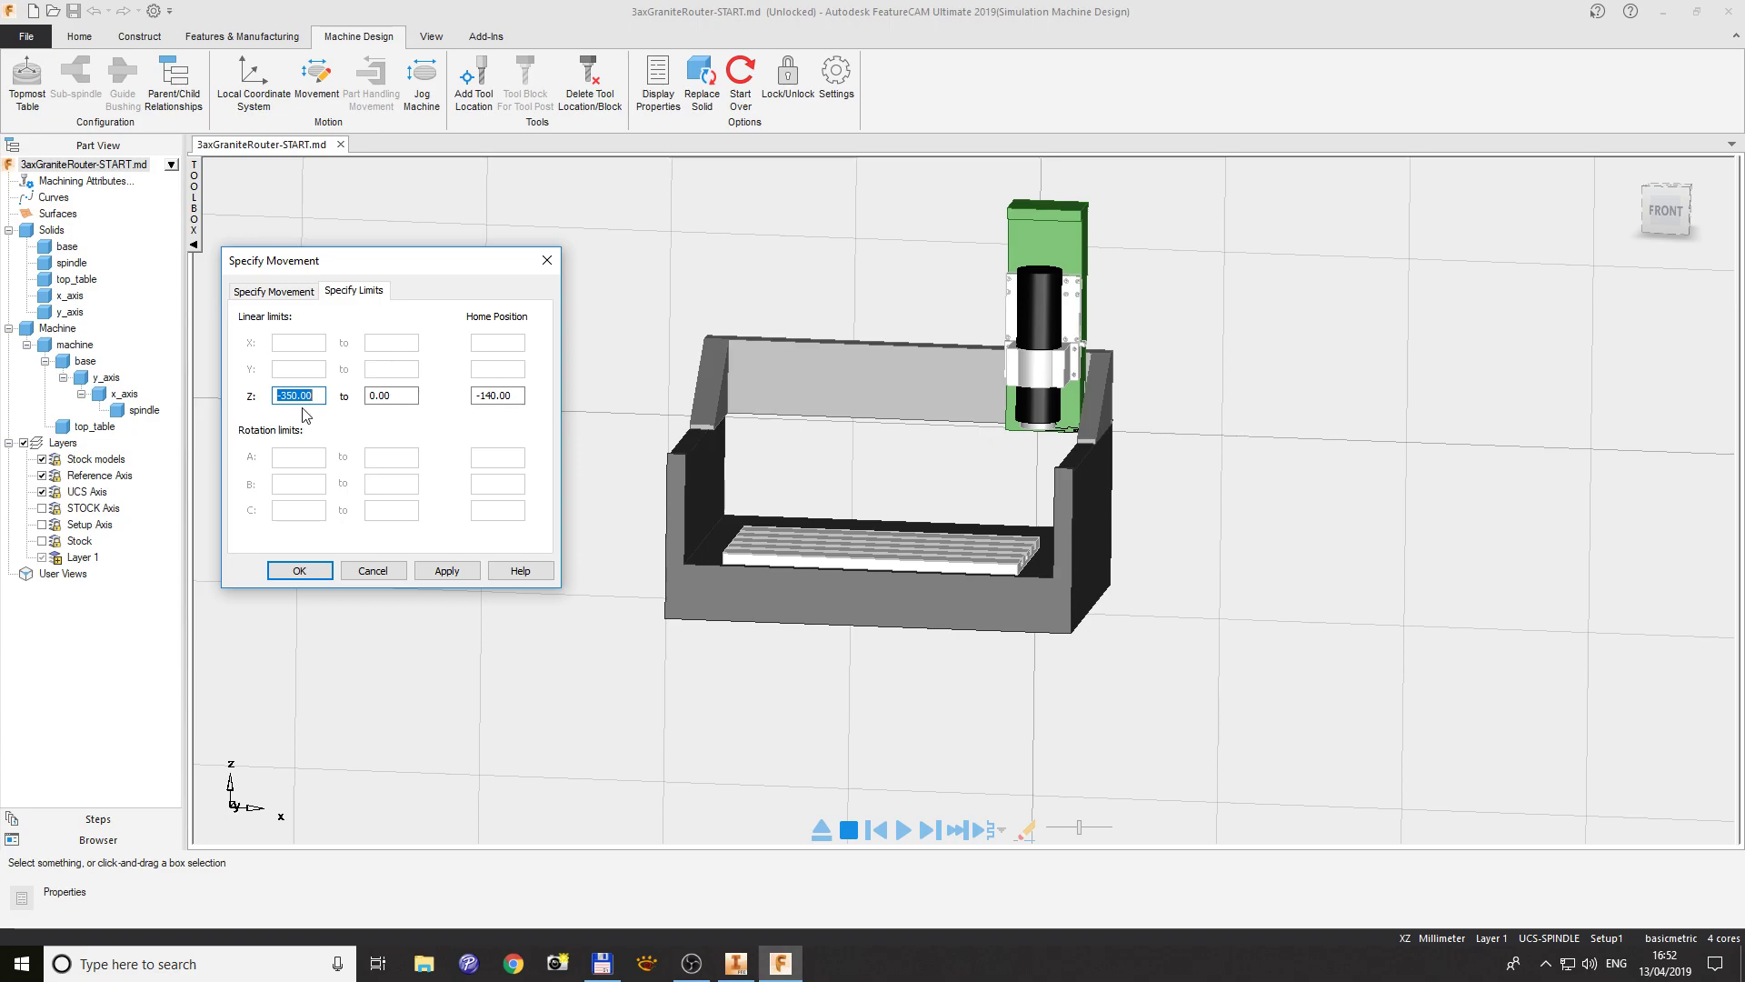
pyautogui.click(370, 572)
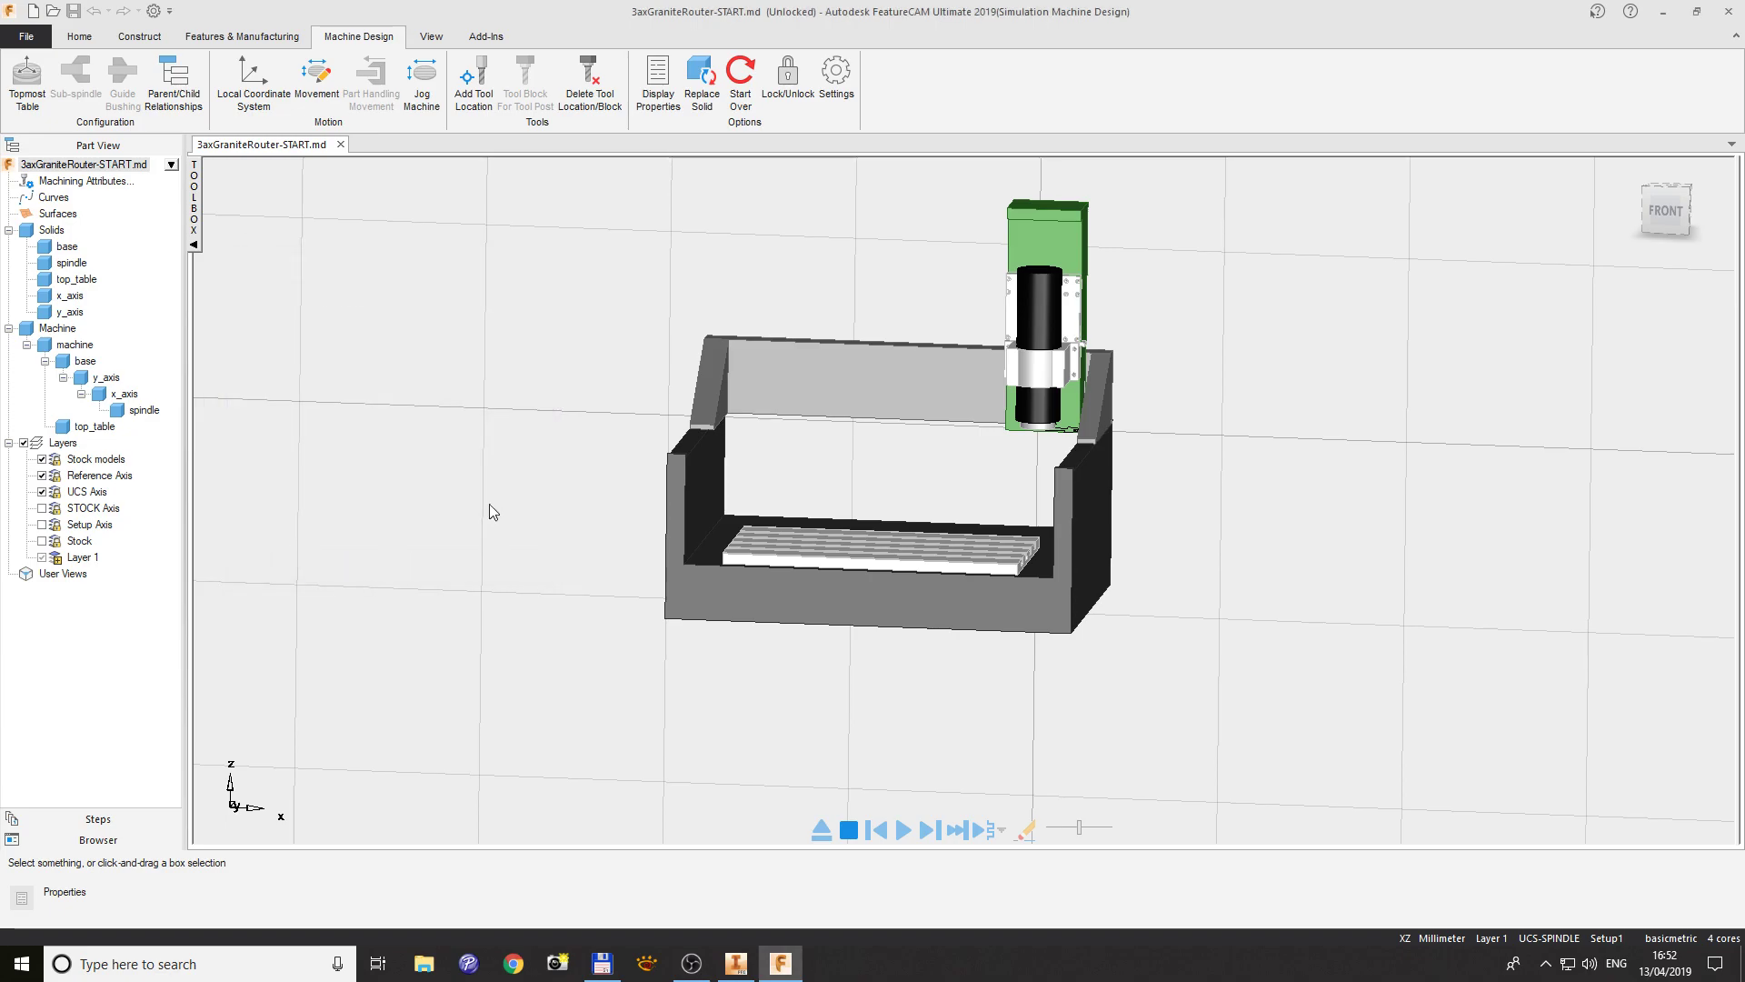
pyautogui.scroll(-2, 1077, 352)
pyautogui.scroll(3, 1066, 375)
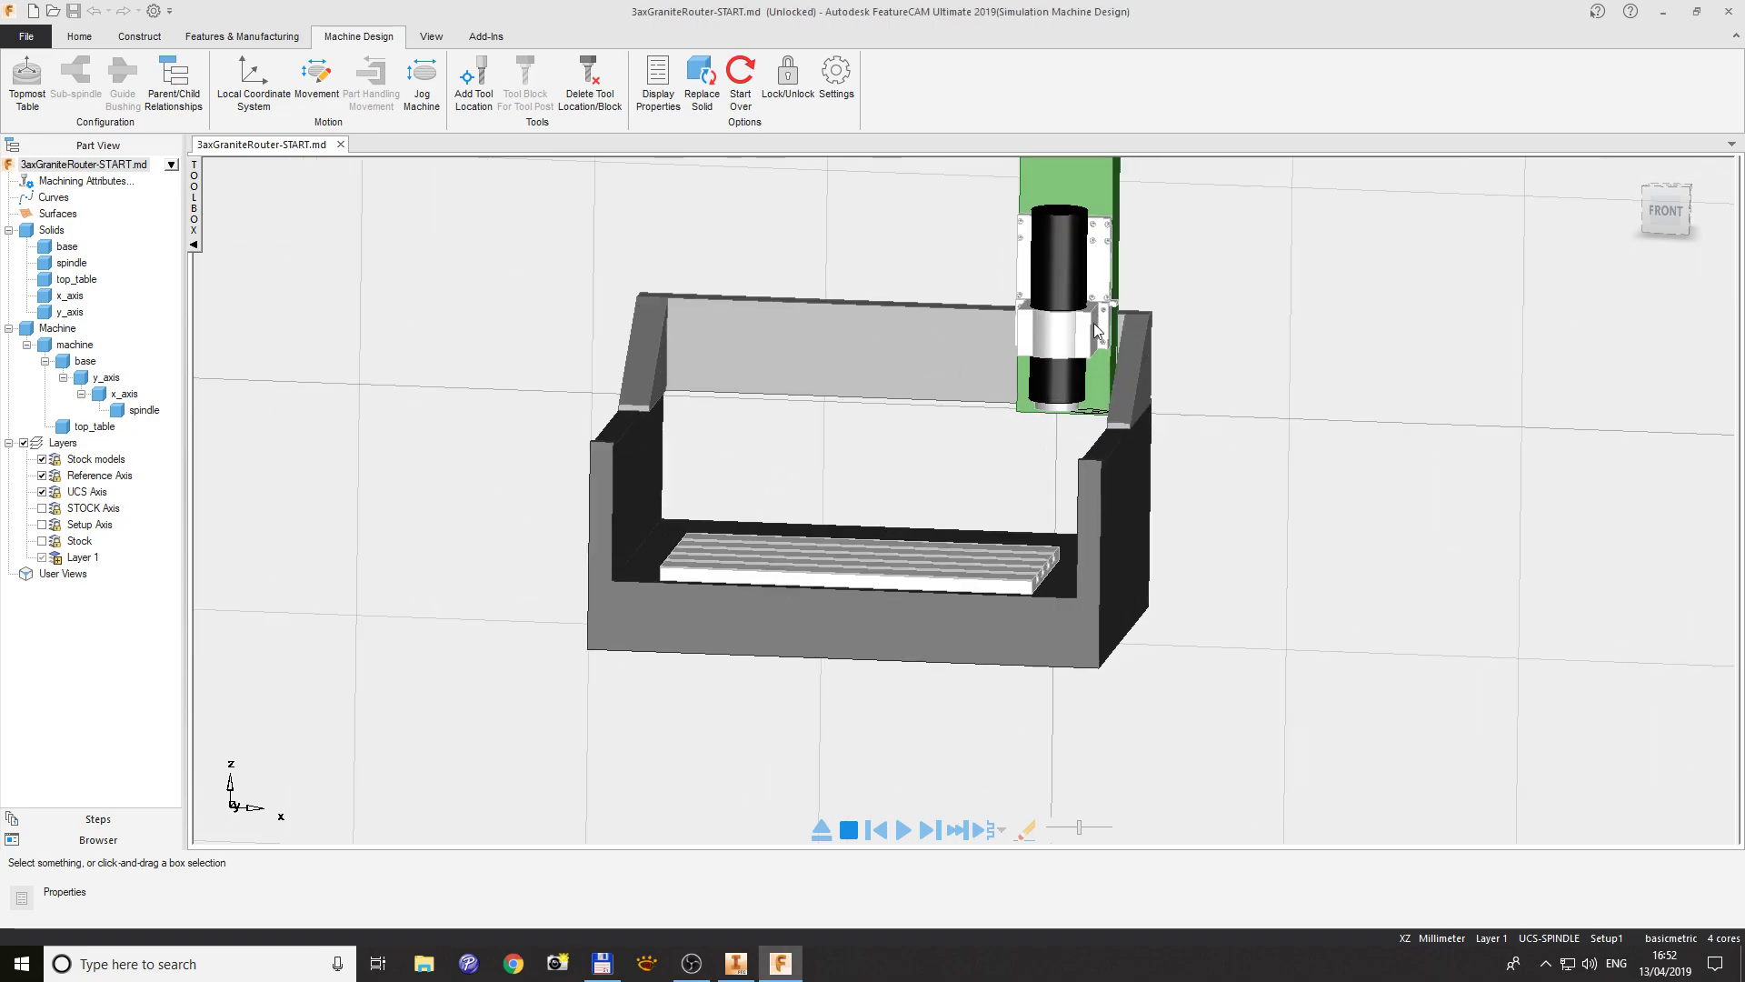
# - Examine the spindle head's position relative to the table and base from the front and front-right of the machine
pyautogui.scroll(-3, 1130, 411)
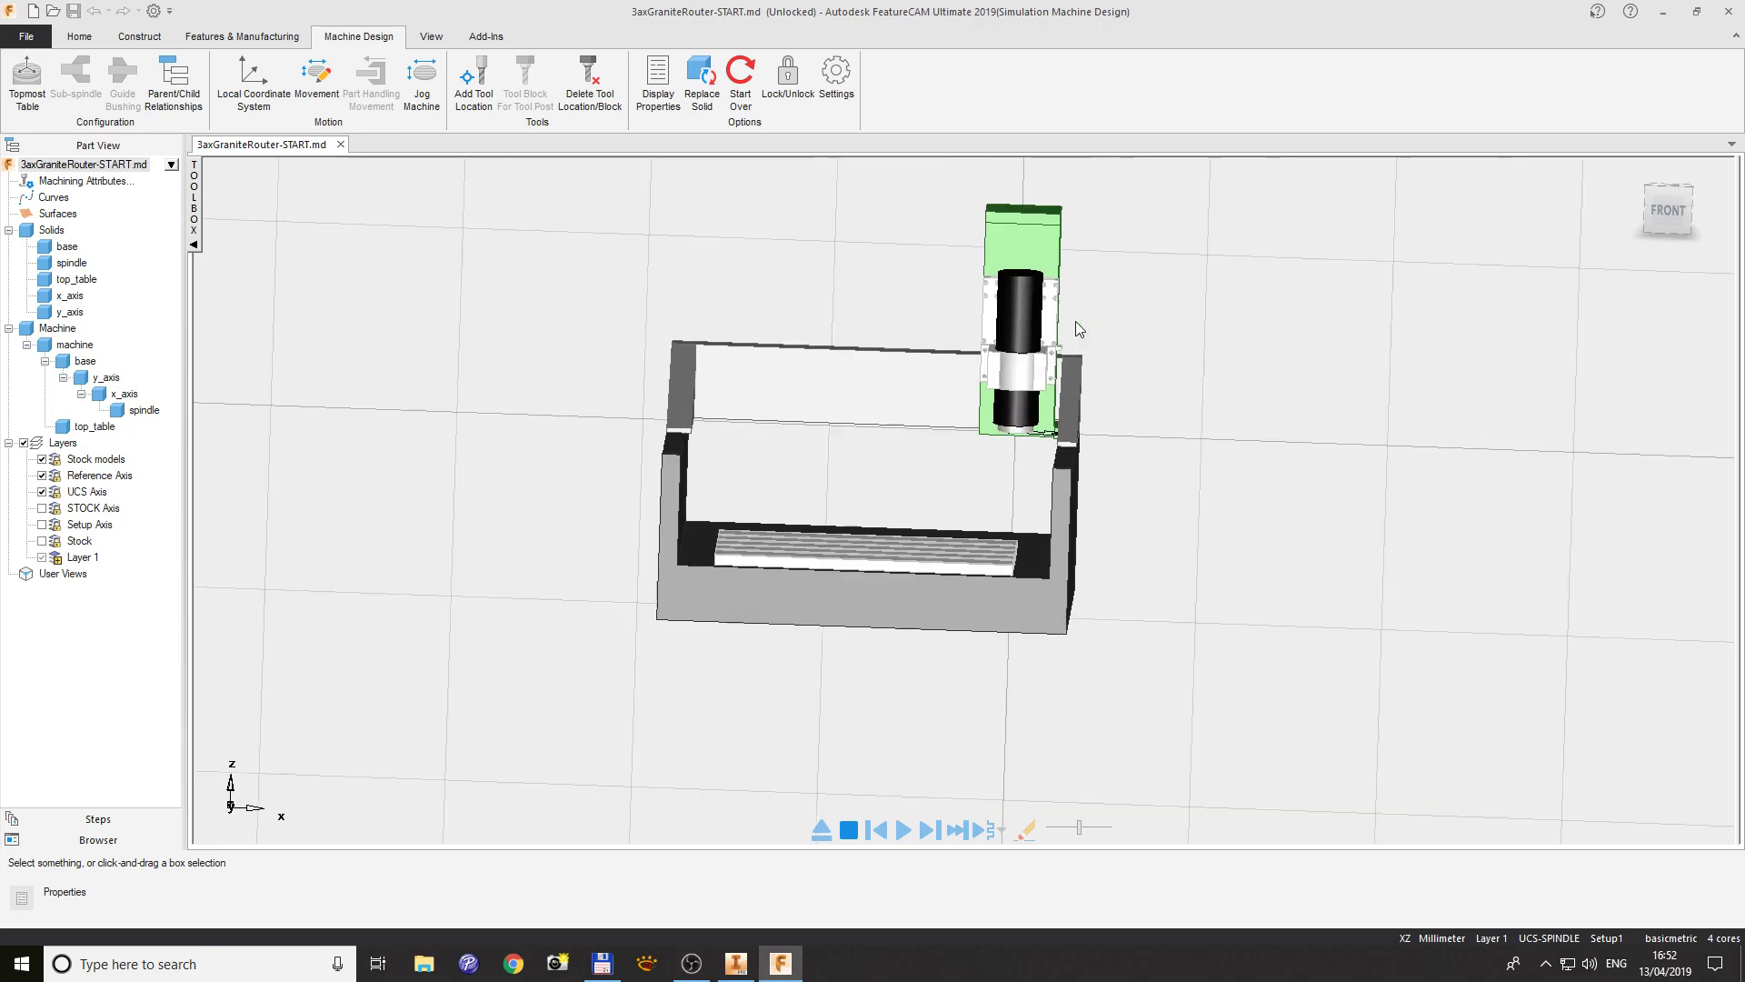
pyautogui.scroll(4, 1058, 381)
pyautogui.scroll(2, 1151, 353)
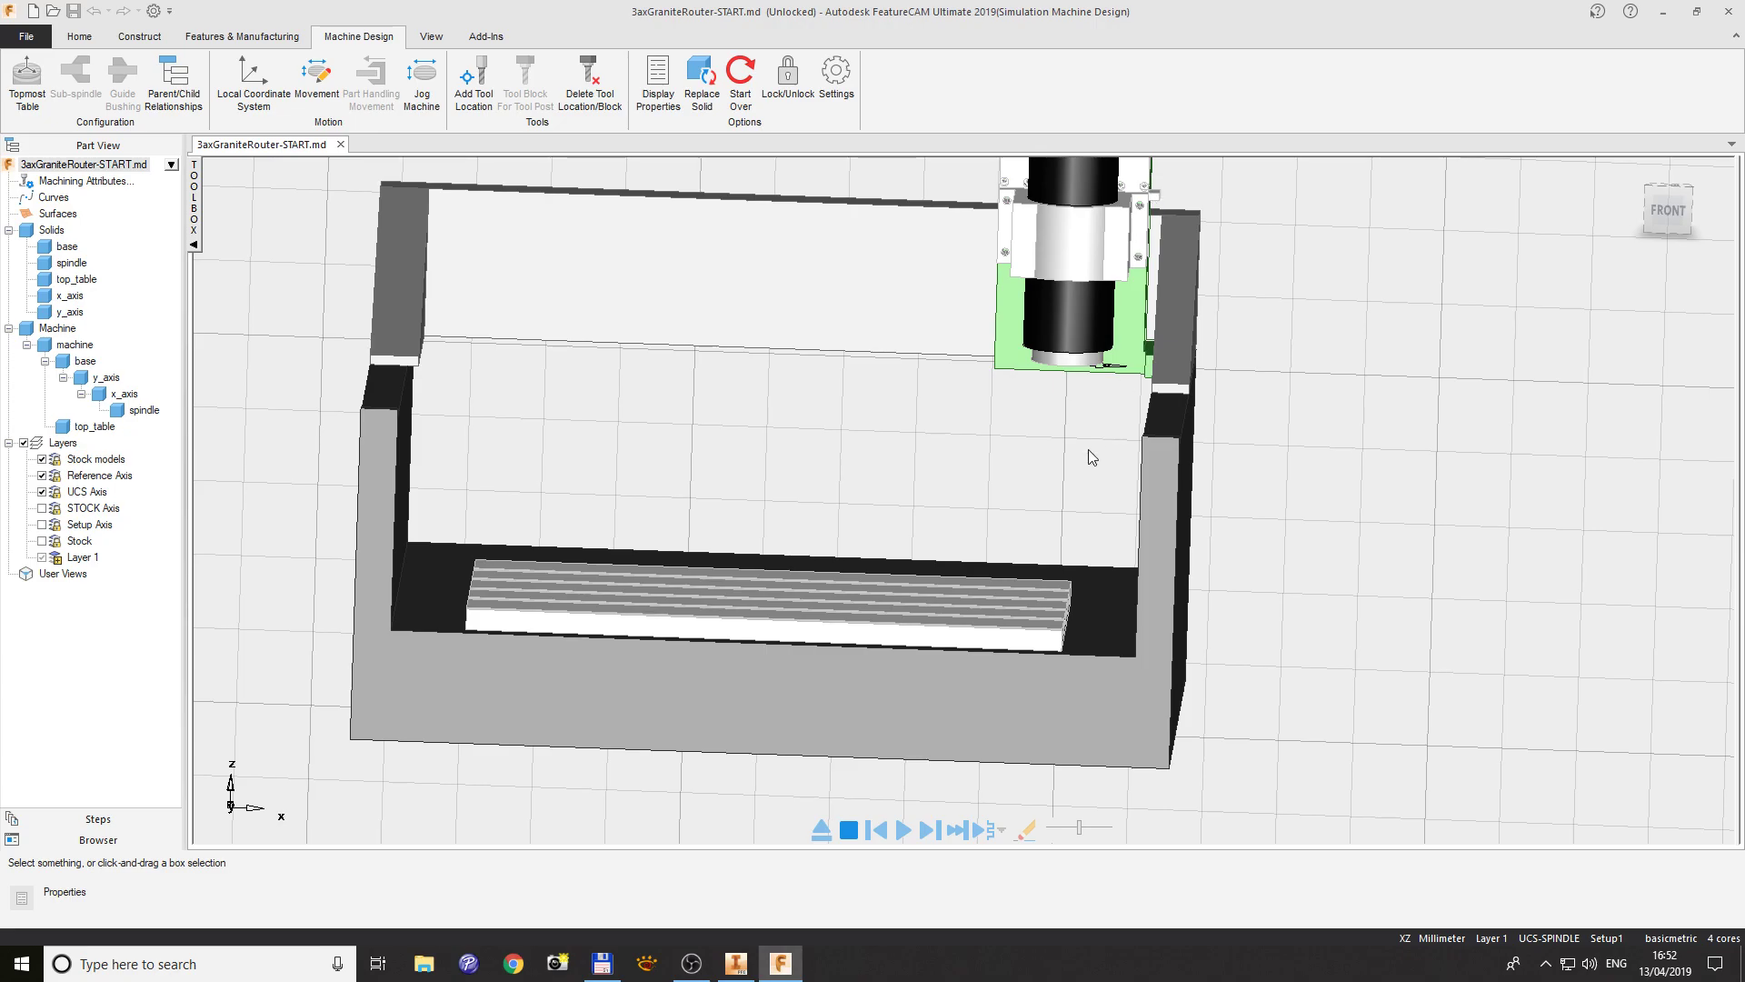
pyautogui.scroll(-2, 837, 572)
pyautogui.scroll(-2, 837, 568)
pyautogui.moveTo(837, 567); pyautogui.dragTo(1074, 342, button='middle')
pyautogui.scroll(5, 1114, 312)
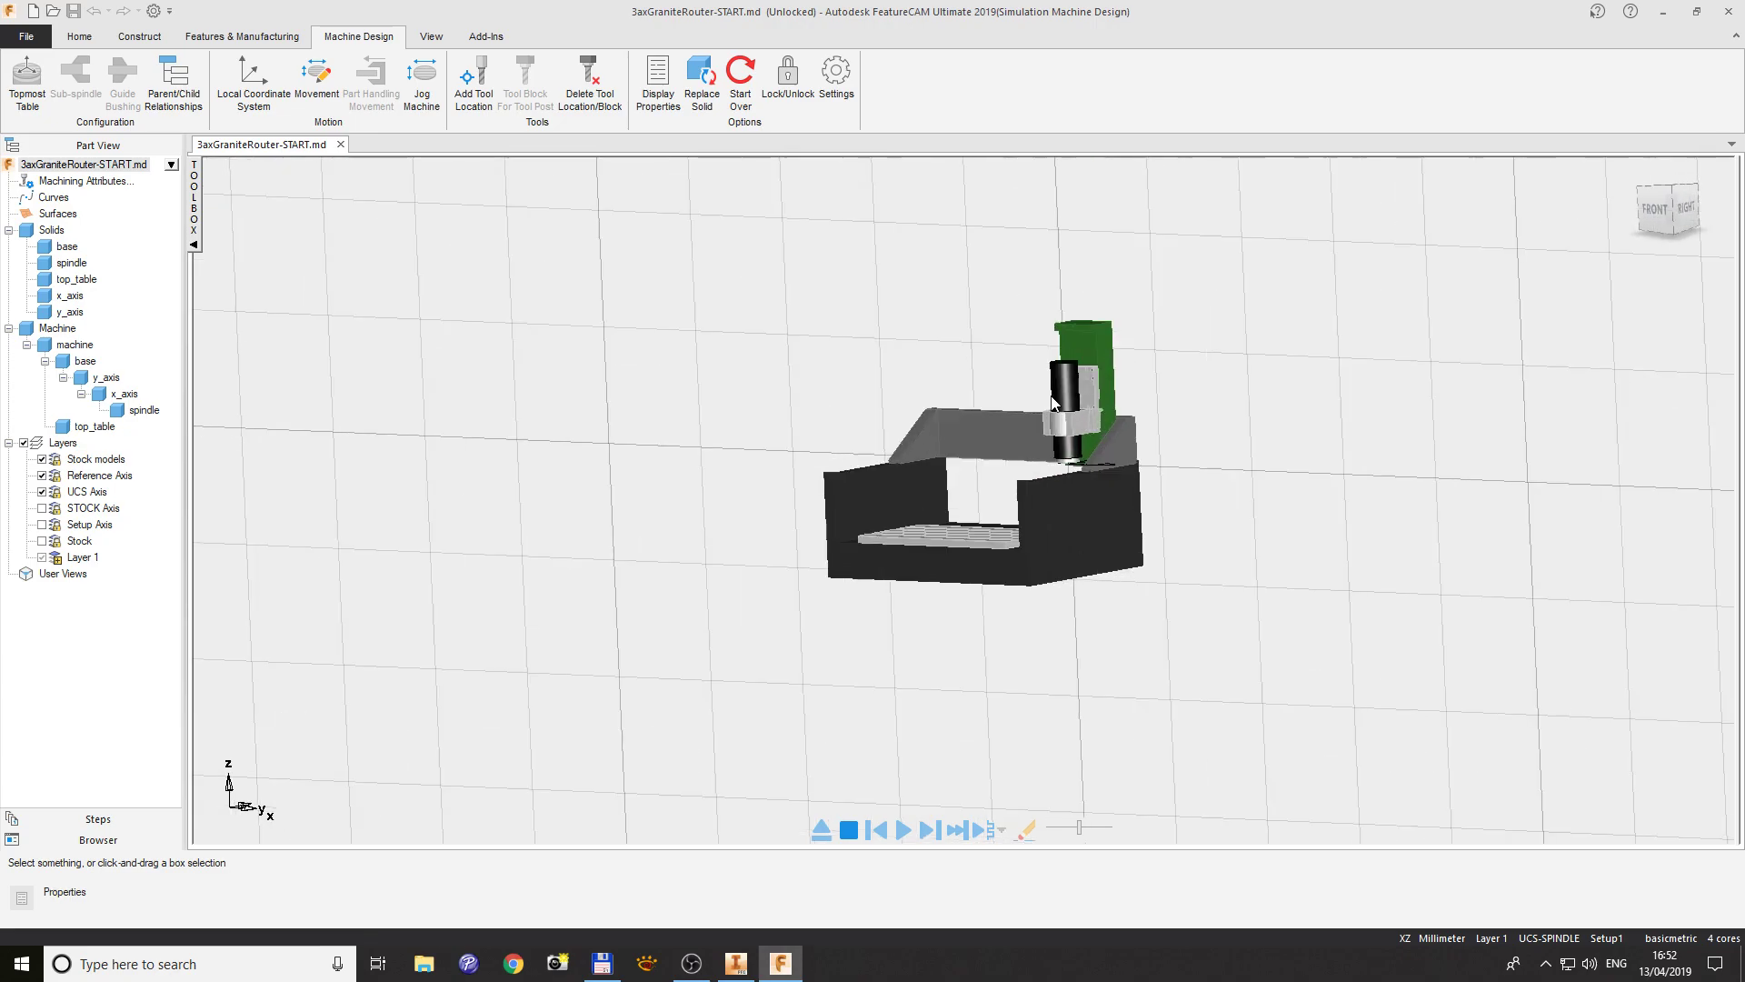
pyautogui.scroll(-3, 1175, 259)
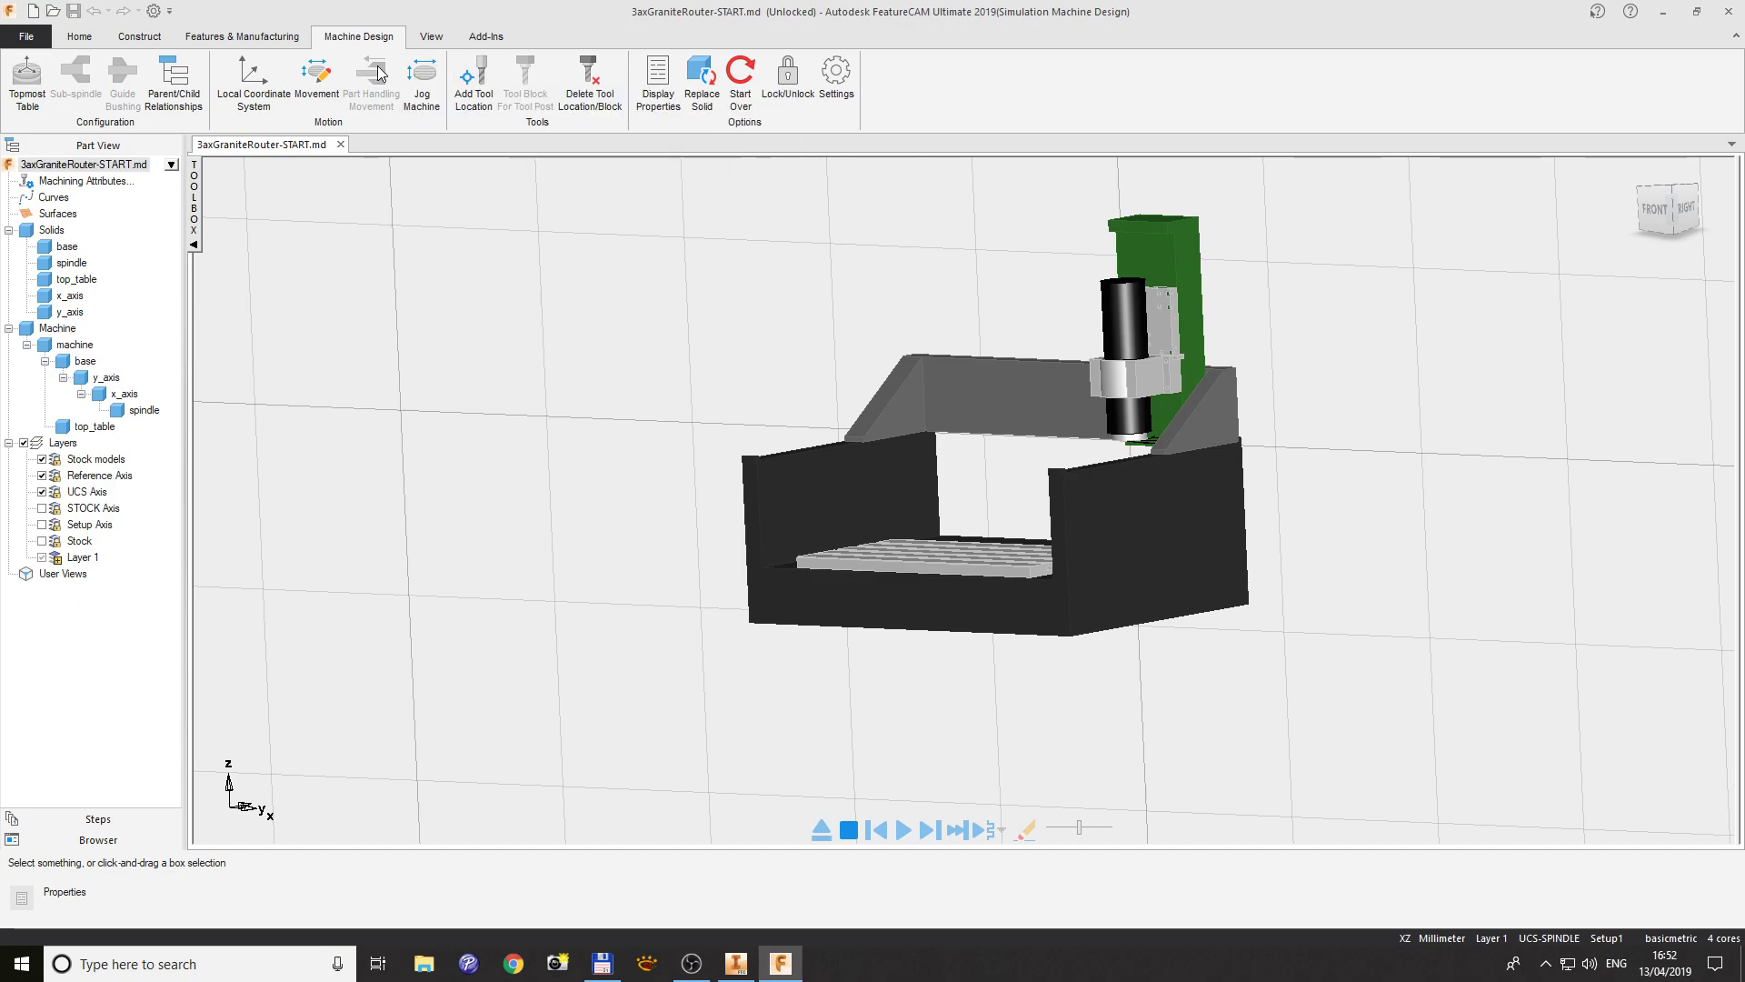
# - Test the machine's X and Y travel by jogging x_axis to about -407 and y_axis to 0
pyautogui.click(421, 82)
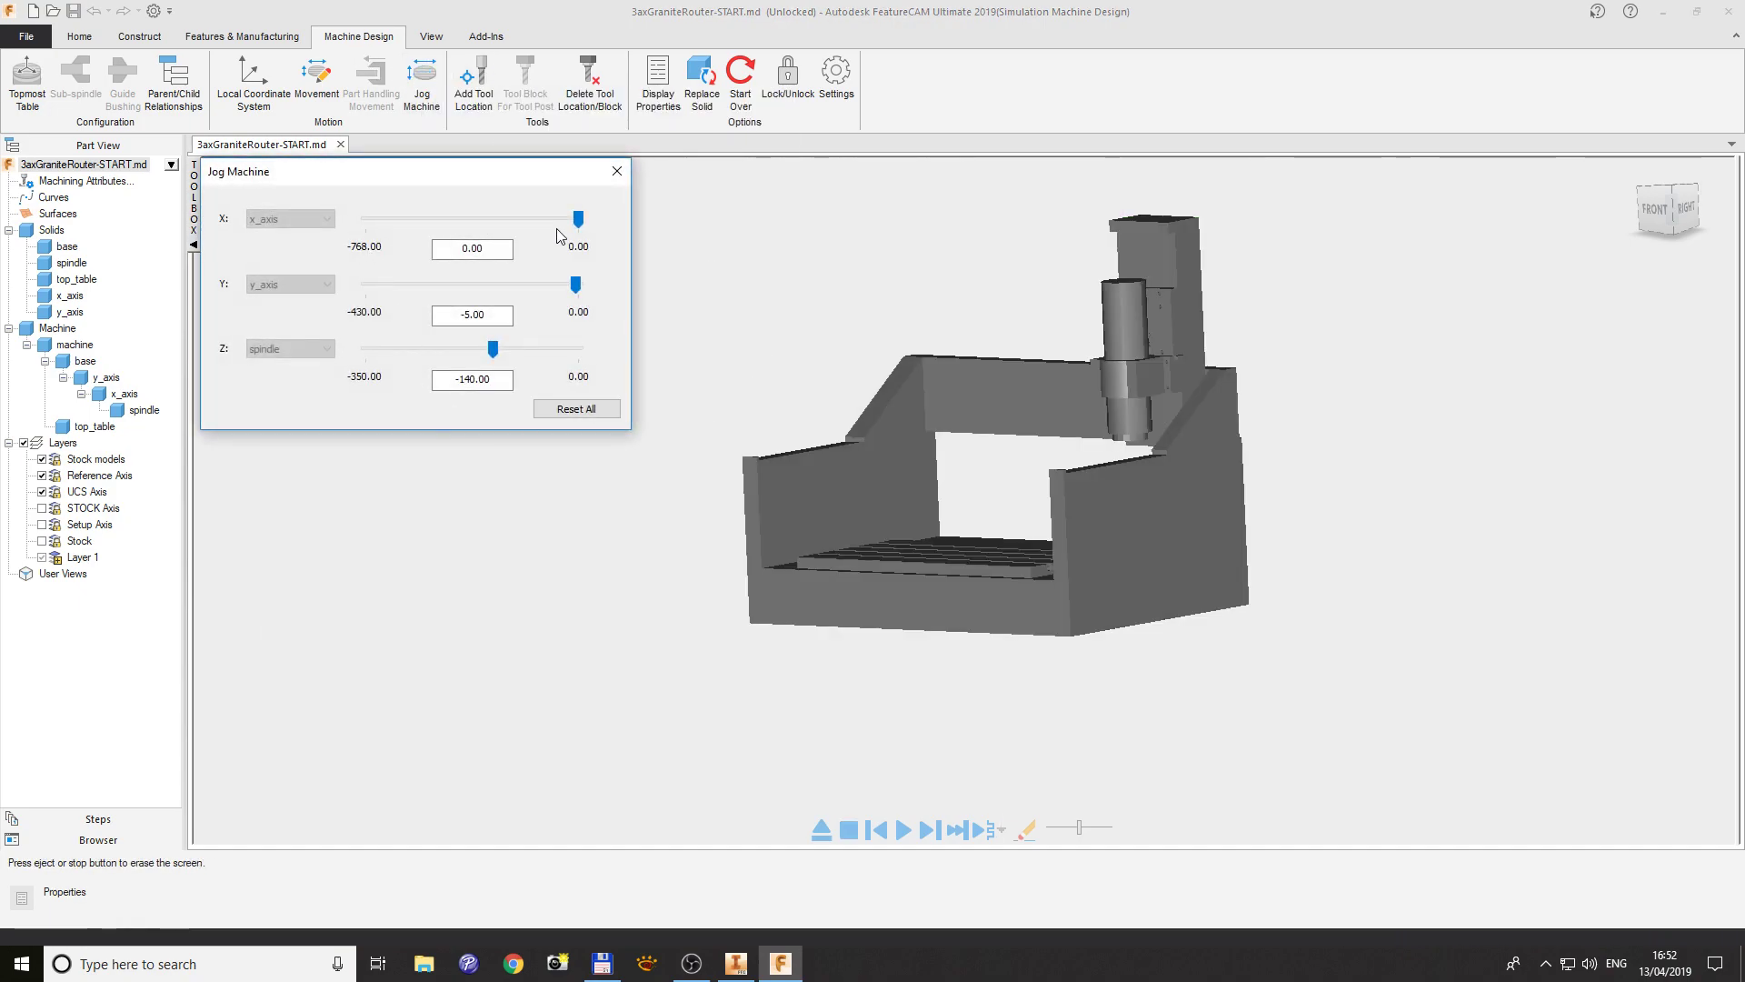
pyautogui.moveTo(579, 225); pyautogui.dragTo(465, 226)
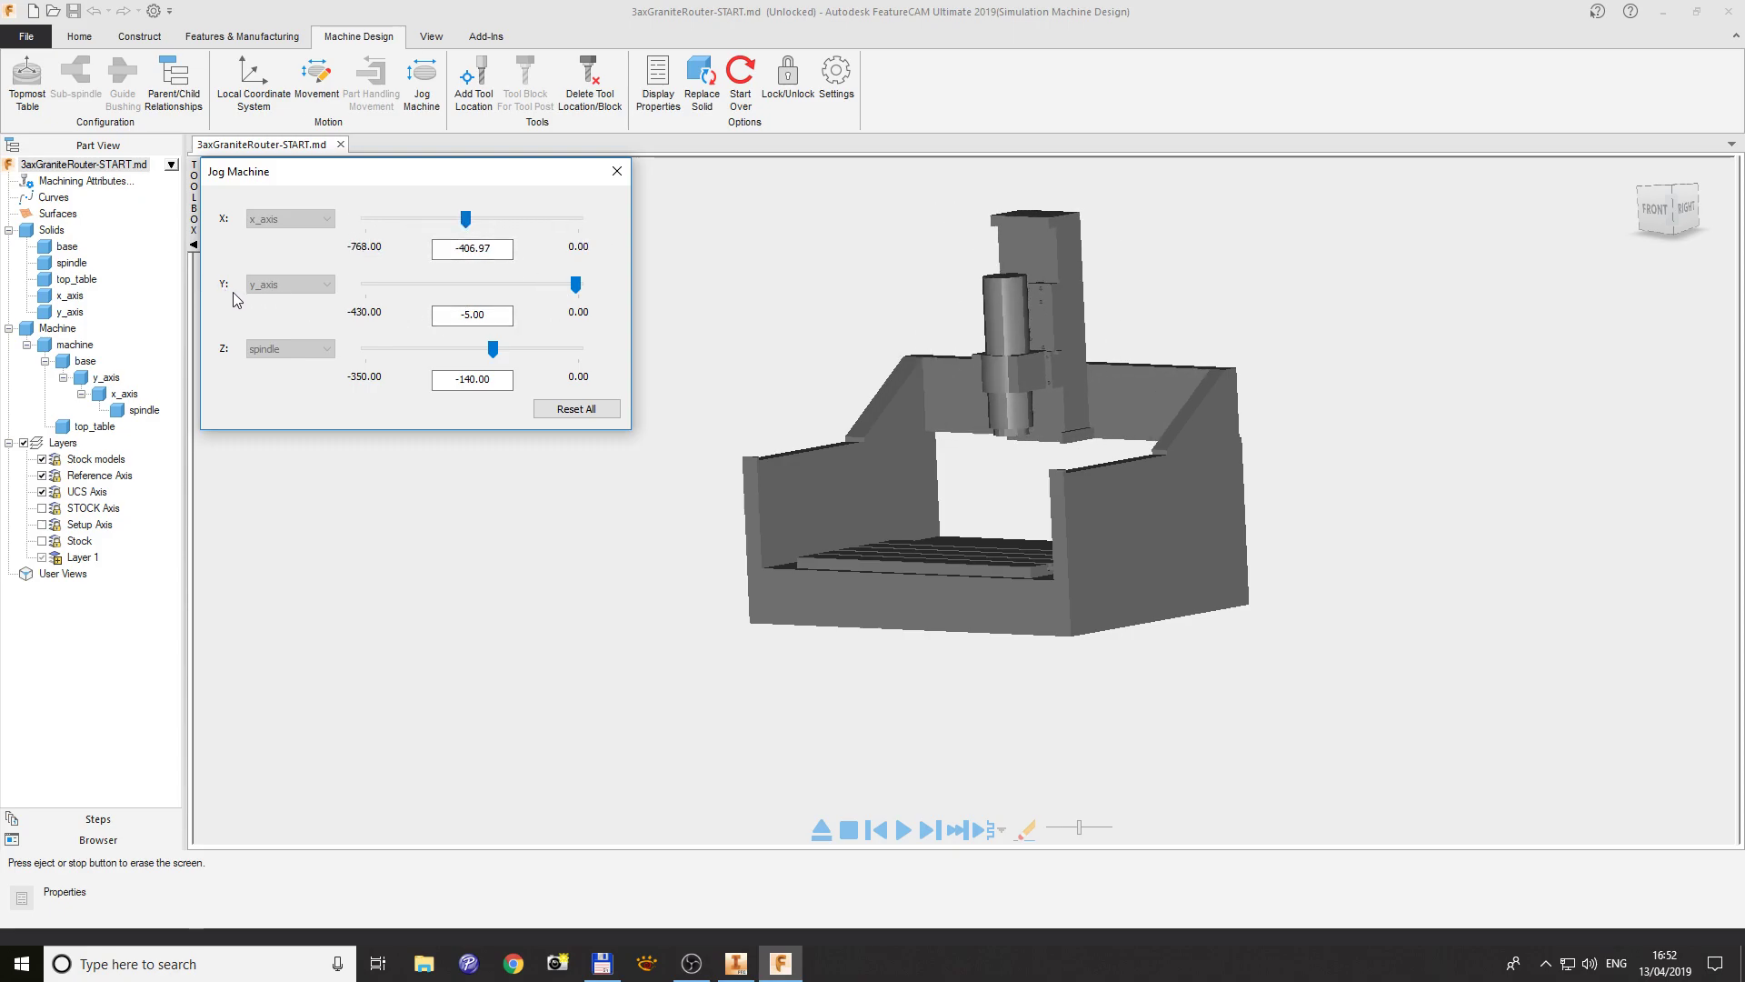
pyautogui.moveTo(576, 290)
pyautogui.mouseDown()
pyautogui.moveTo(365, 291)
pyautogui.moveTo(403, 329)
pyautogui.moveTo(581, 316)
pyautogui.mouseUp()
# - Jog y_axis to its -430 limit while viewing the machine's movement from the right side
pyautogui.moveTo(950, 539); pyautogui.dragTo(830, 539, button='middle')
pyautogui.scroll(2, 1285, 473)
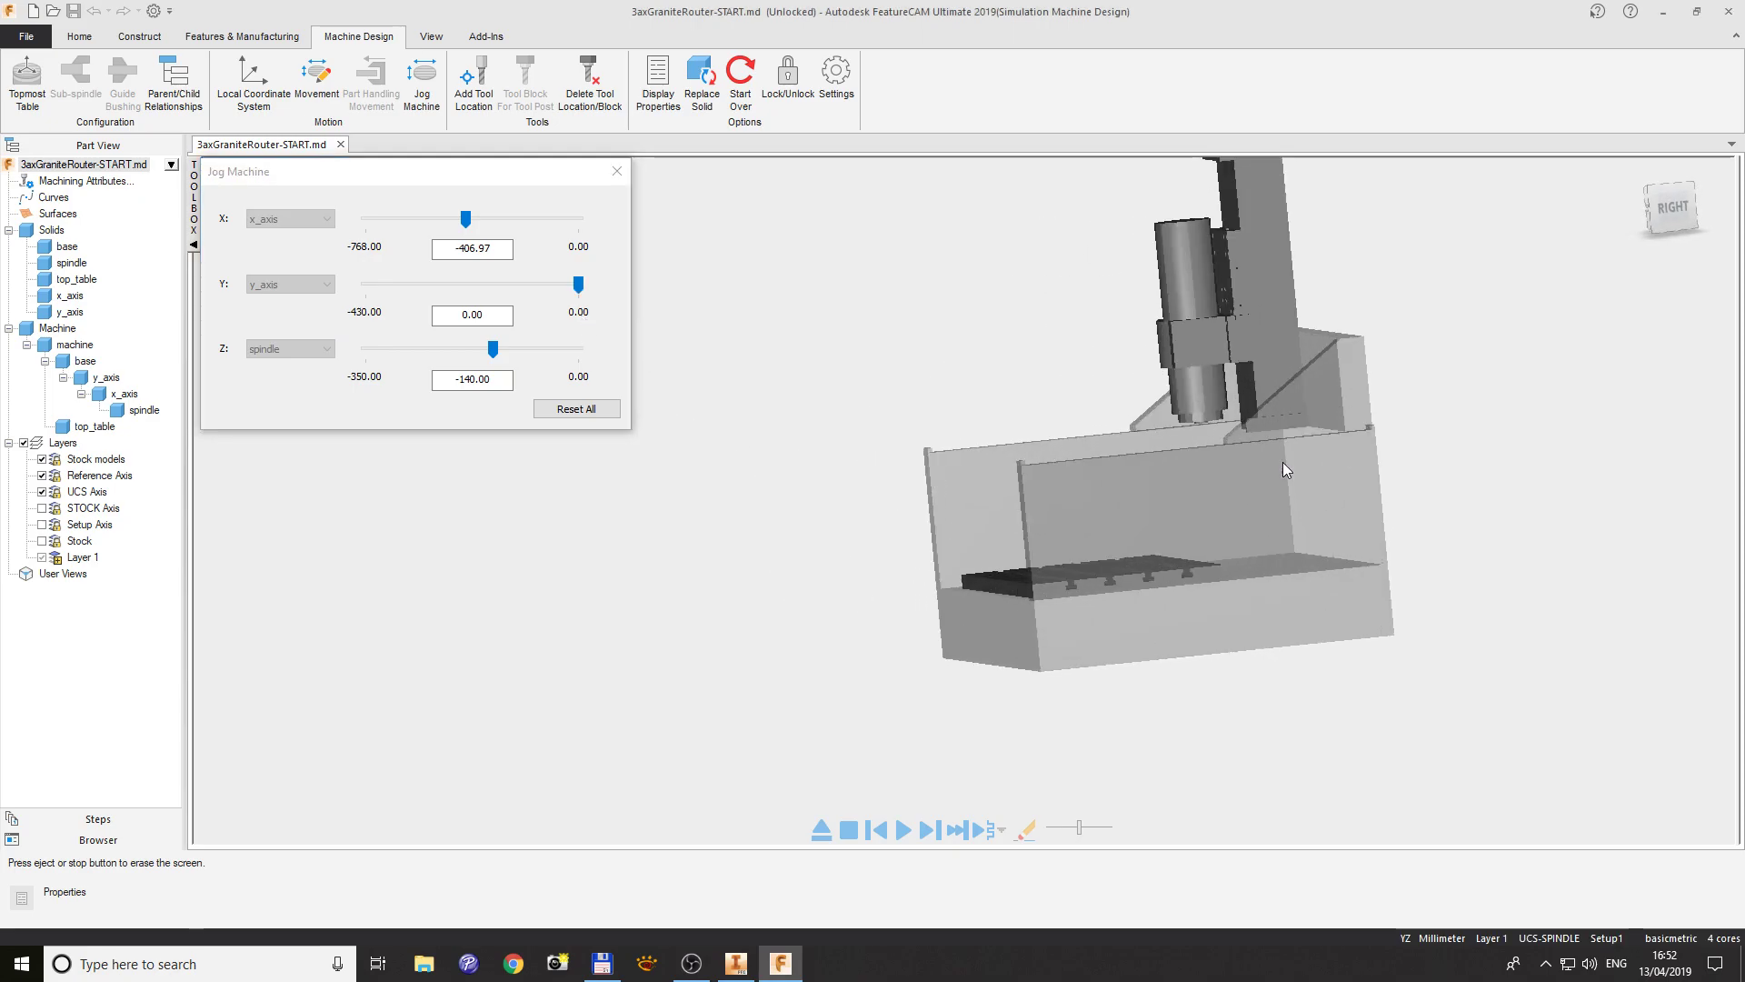
pyautogui.middleClick(1387, 428)
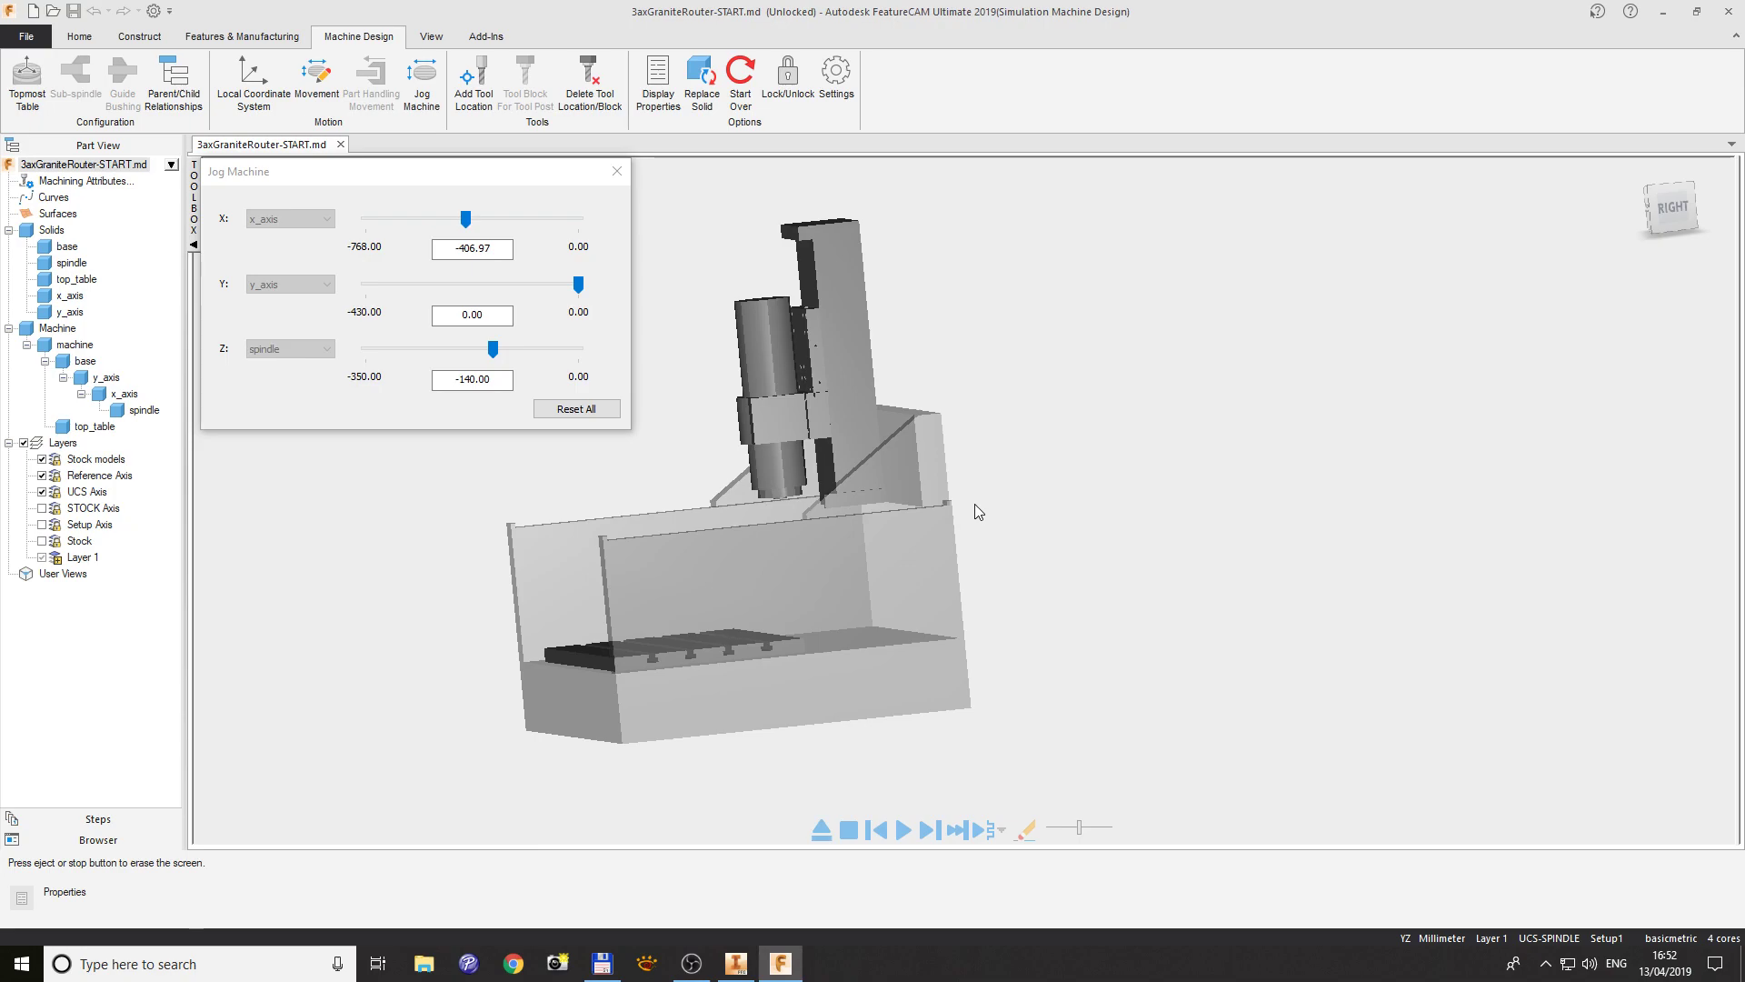
pyautogui.scroll(4, 945, 514)
pyautogui.scroll(-2, 961, 521)
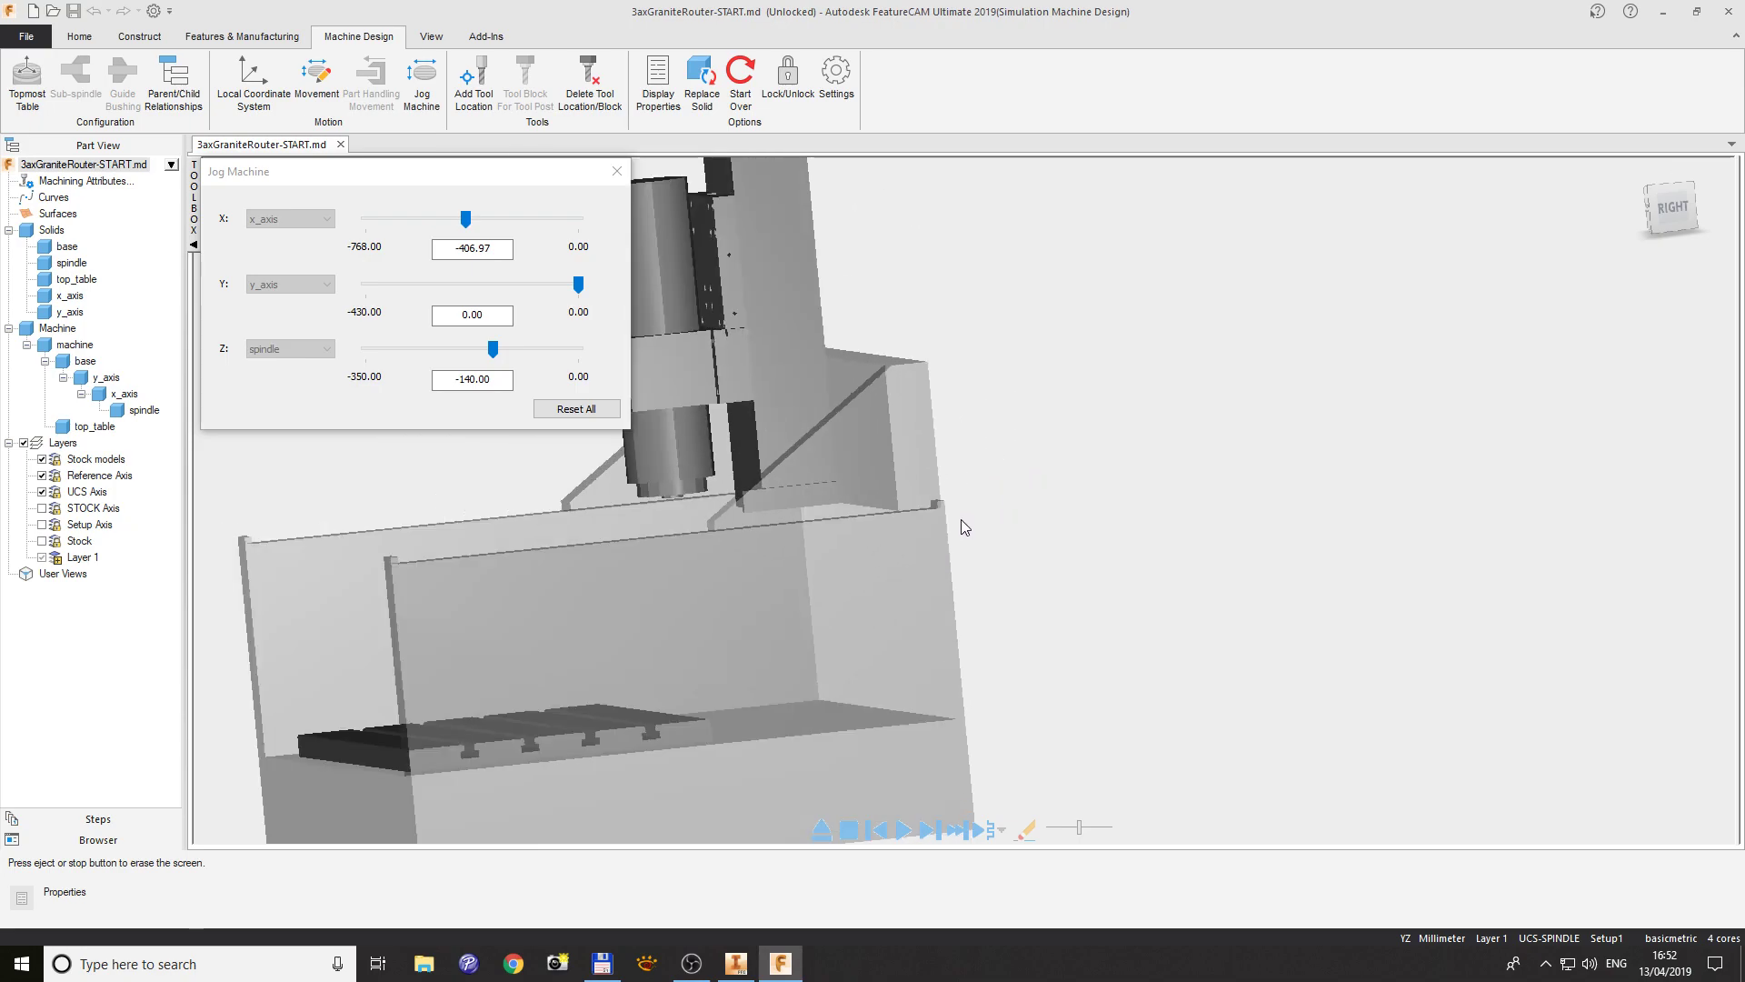
pyautogui.moveTo(962, 520); pyautogui.dragTo(930, 523, button='middle')
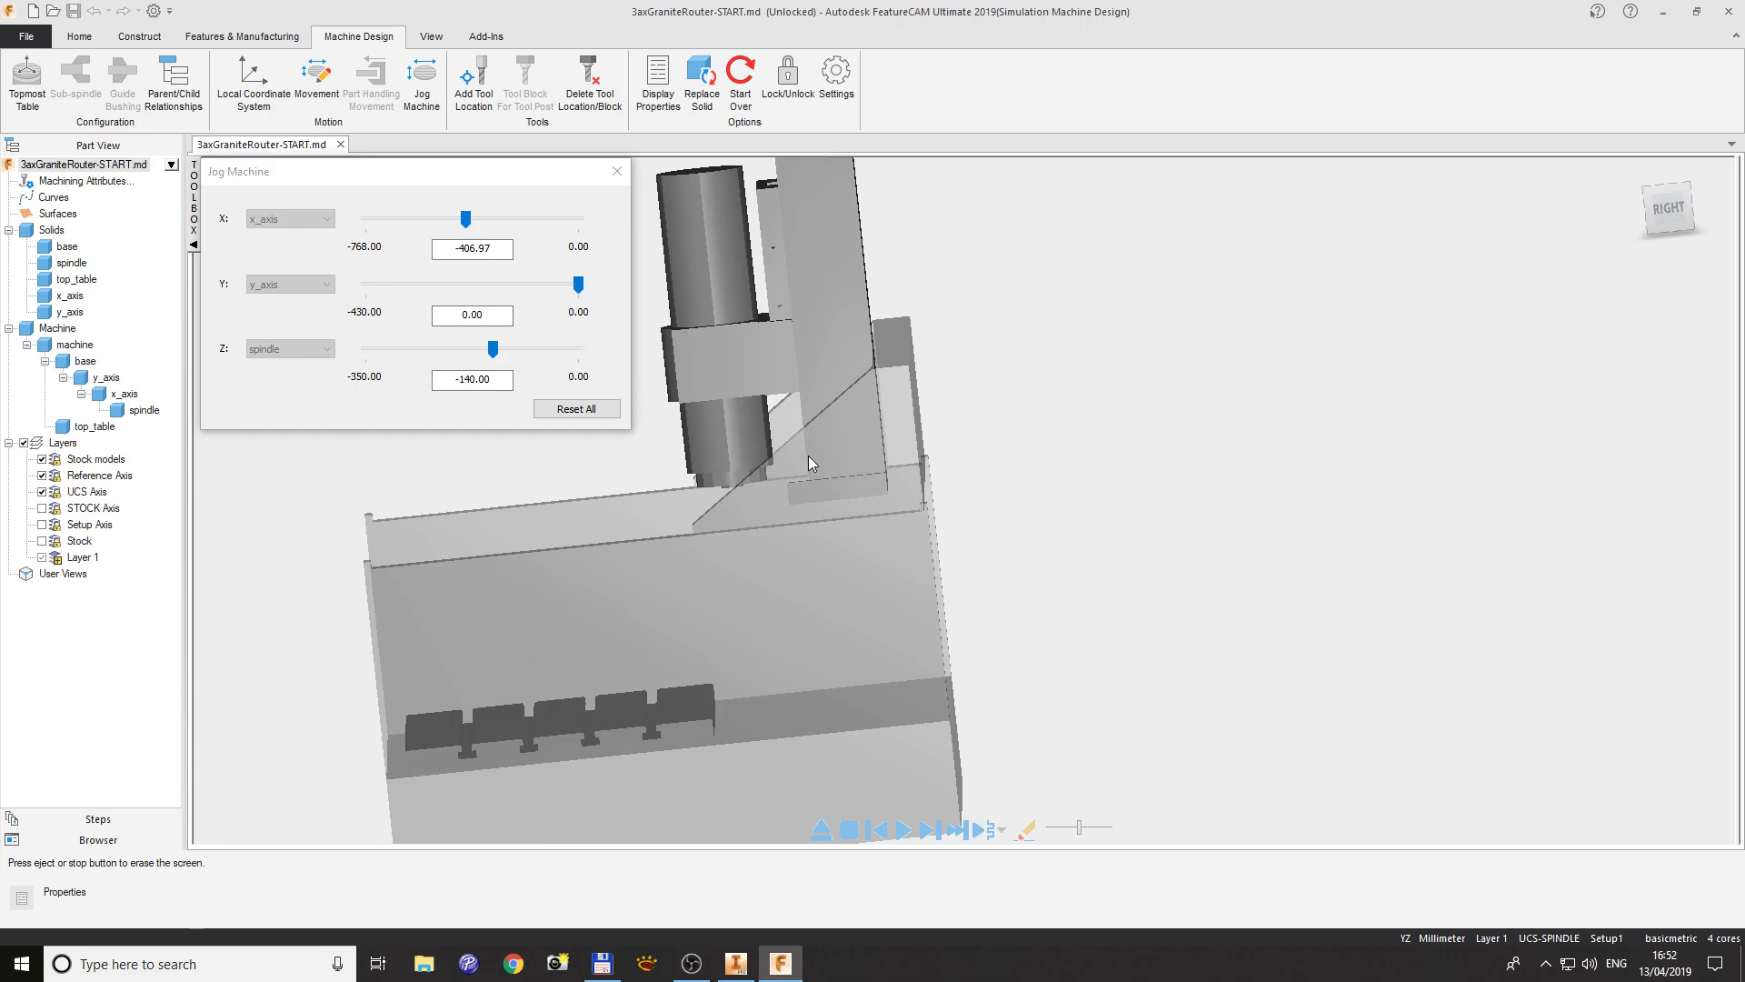
pyautogui.moveTo(578, 284); pyautogui.dragTo(323, 291)
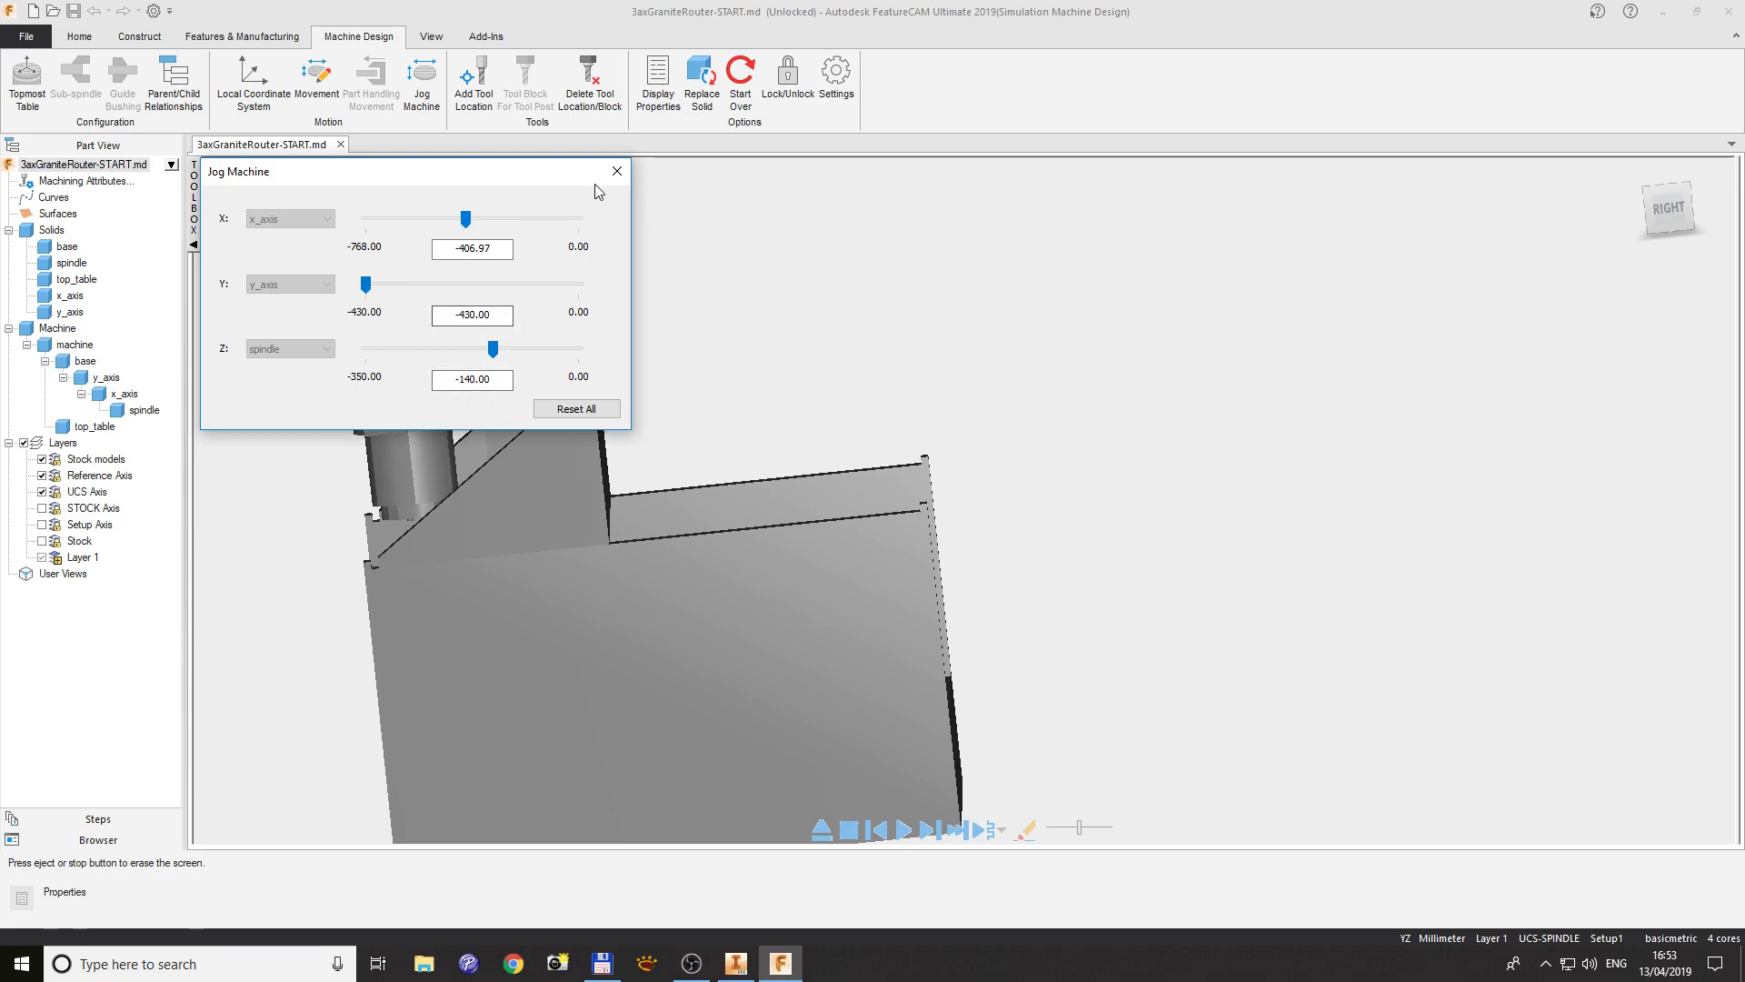
pyautogui.moveTo(812, 473); pyautogui.dragTo(956, 457, button='middle')
# - Jog y_axis to about -176 and the spindle to about -75, checking the movement on the whole machine
pyautogui.moveTo(367, 286); pyautogui.dragTo(490, 285)
pyautogui.moveTo(480, 176); pyautogui.dragTo(1029, 178)
pyautogui.moveTo(1042, 346); pyautogui.dragTo(1082, 366)
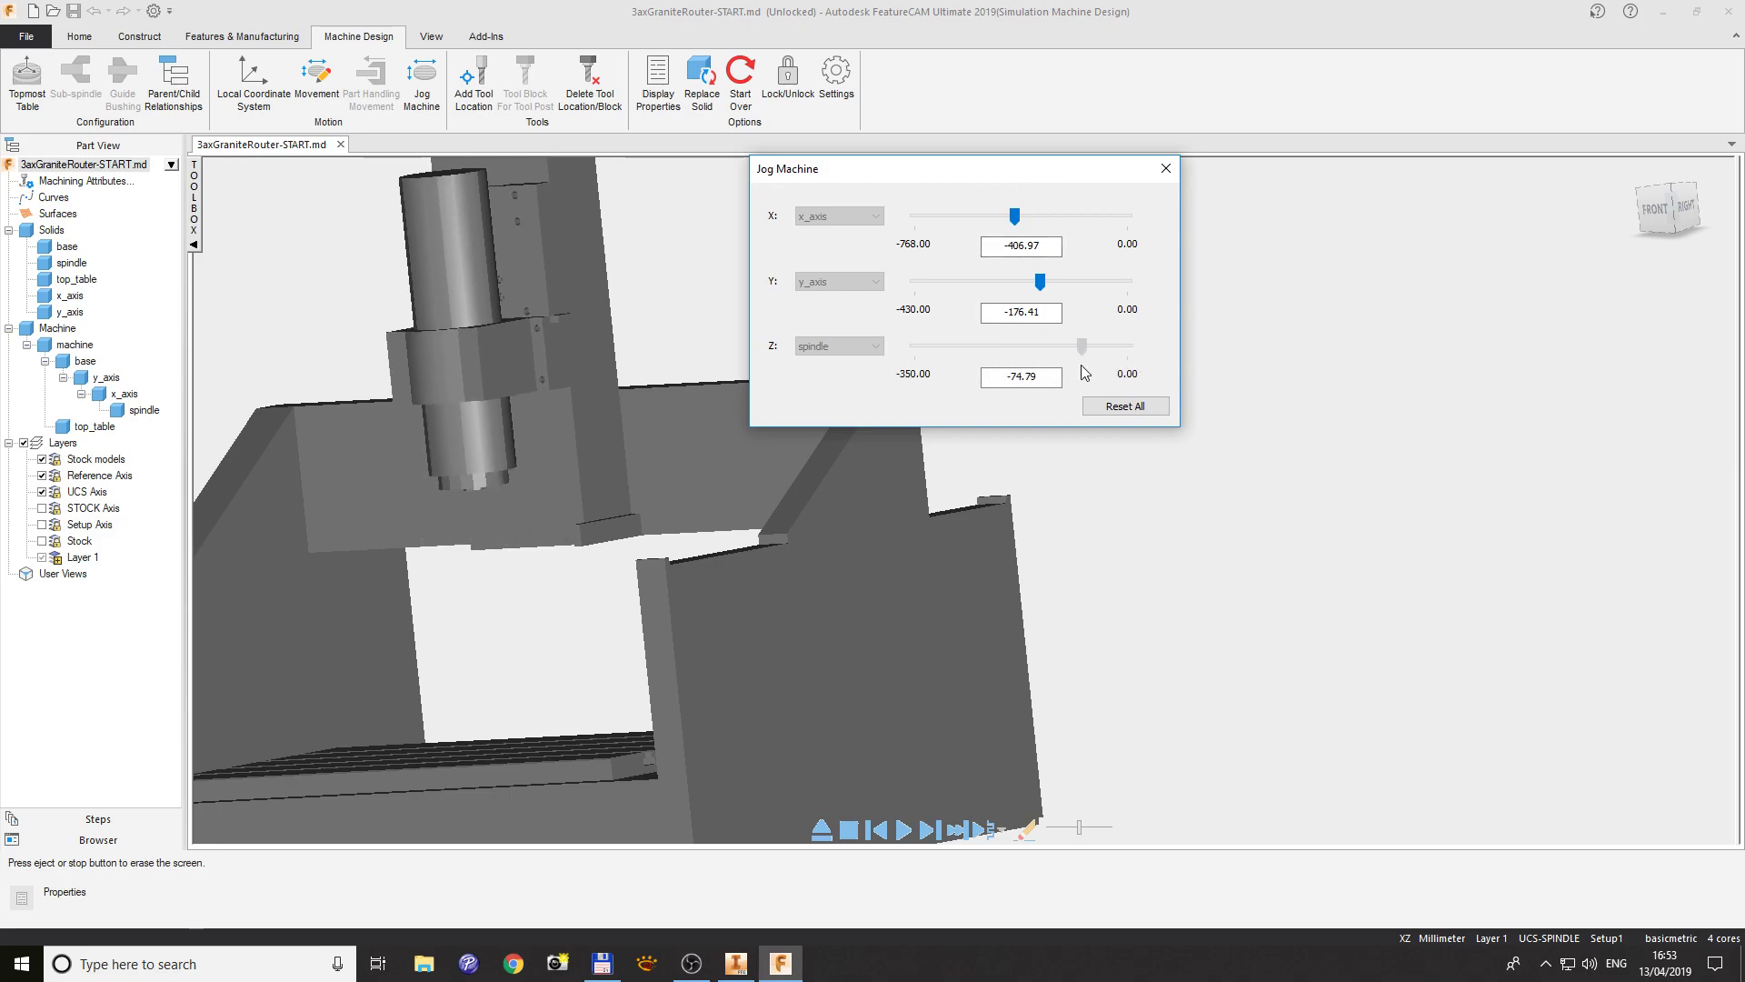
pyautogui.moveTo(1172, 573); pyautogui.dragTo(1183, 584, button='middle')
pyautogui.scroll(-5, 1208, 561)
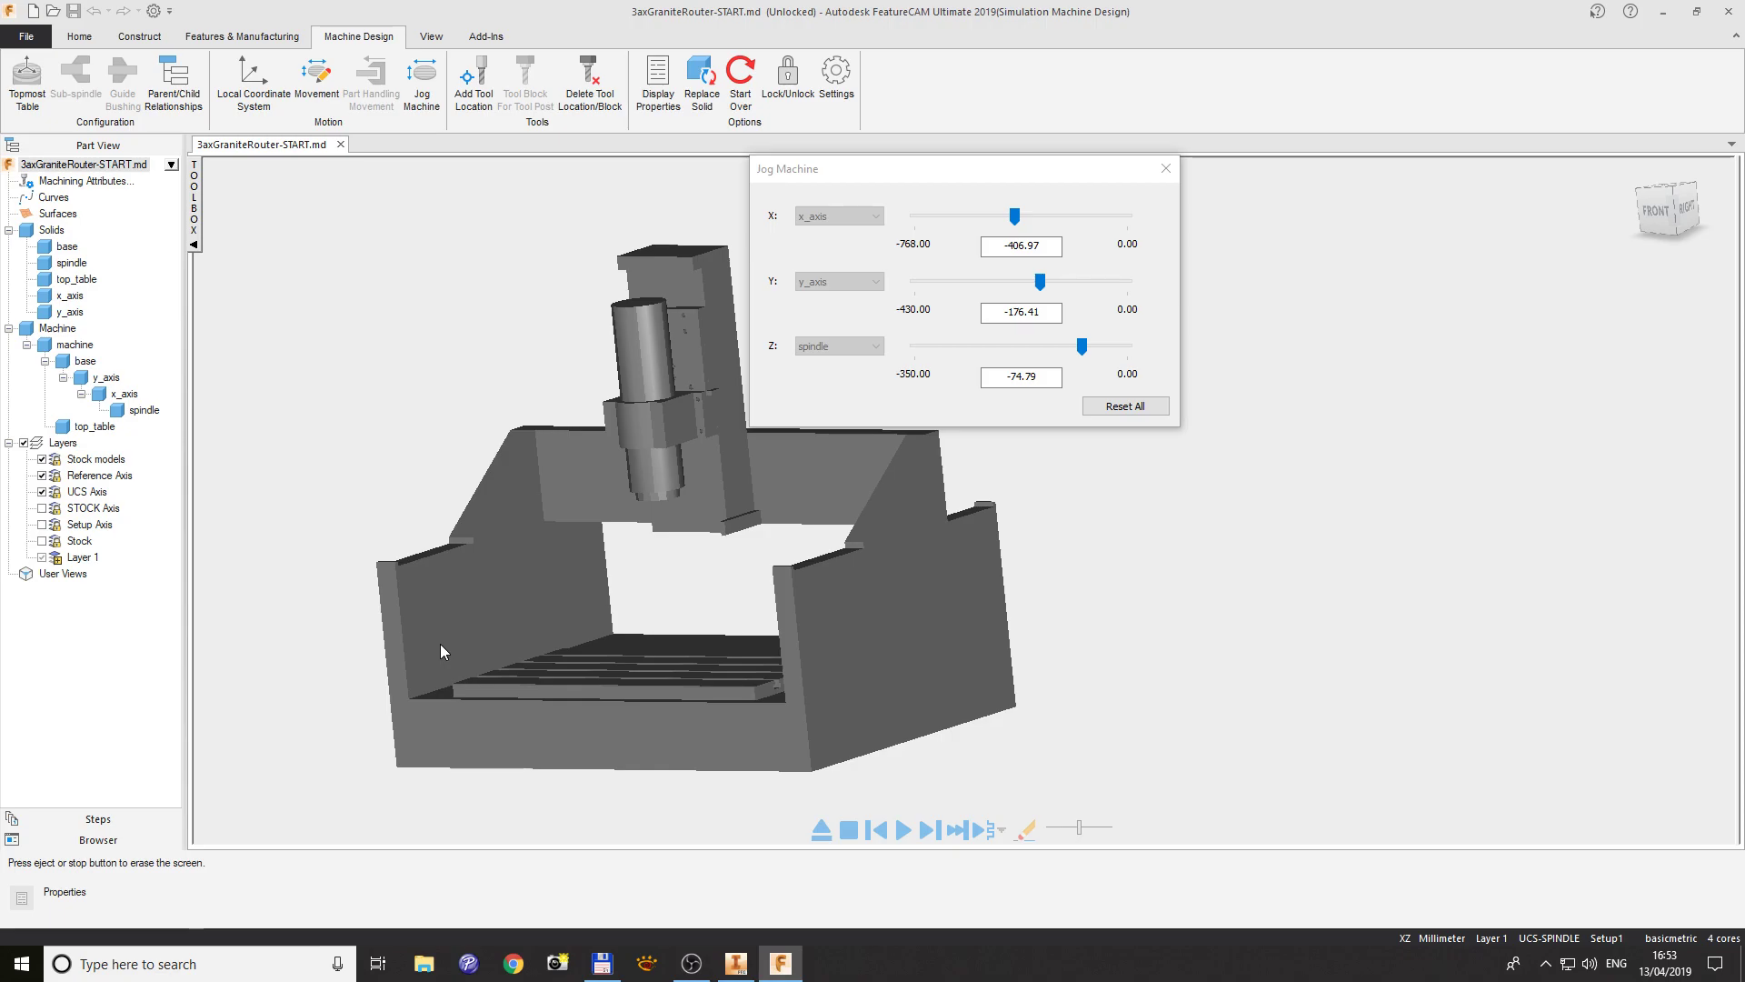
# - Leave jogging and review the parent-child hierarchy from base through y_axis and x_axis to spindle in the machine tree
pyautogui.click(82, 394)
pyautogui.click(64, 378)
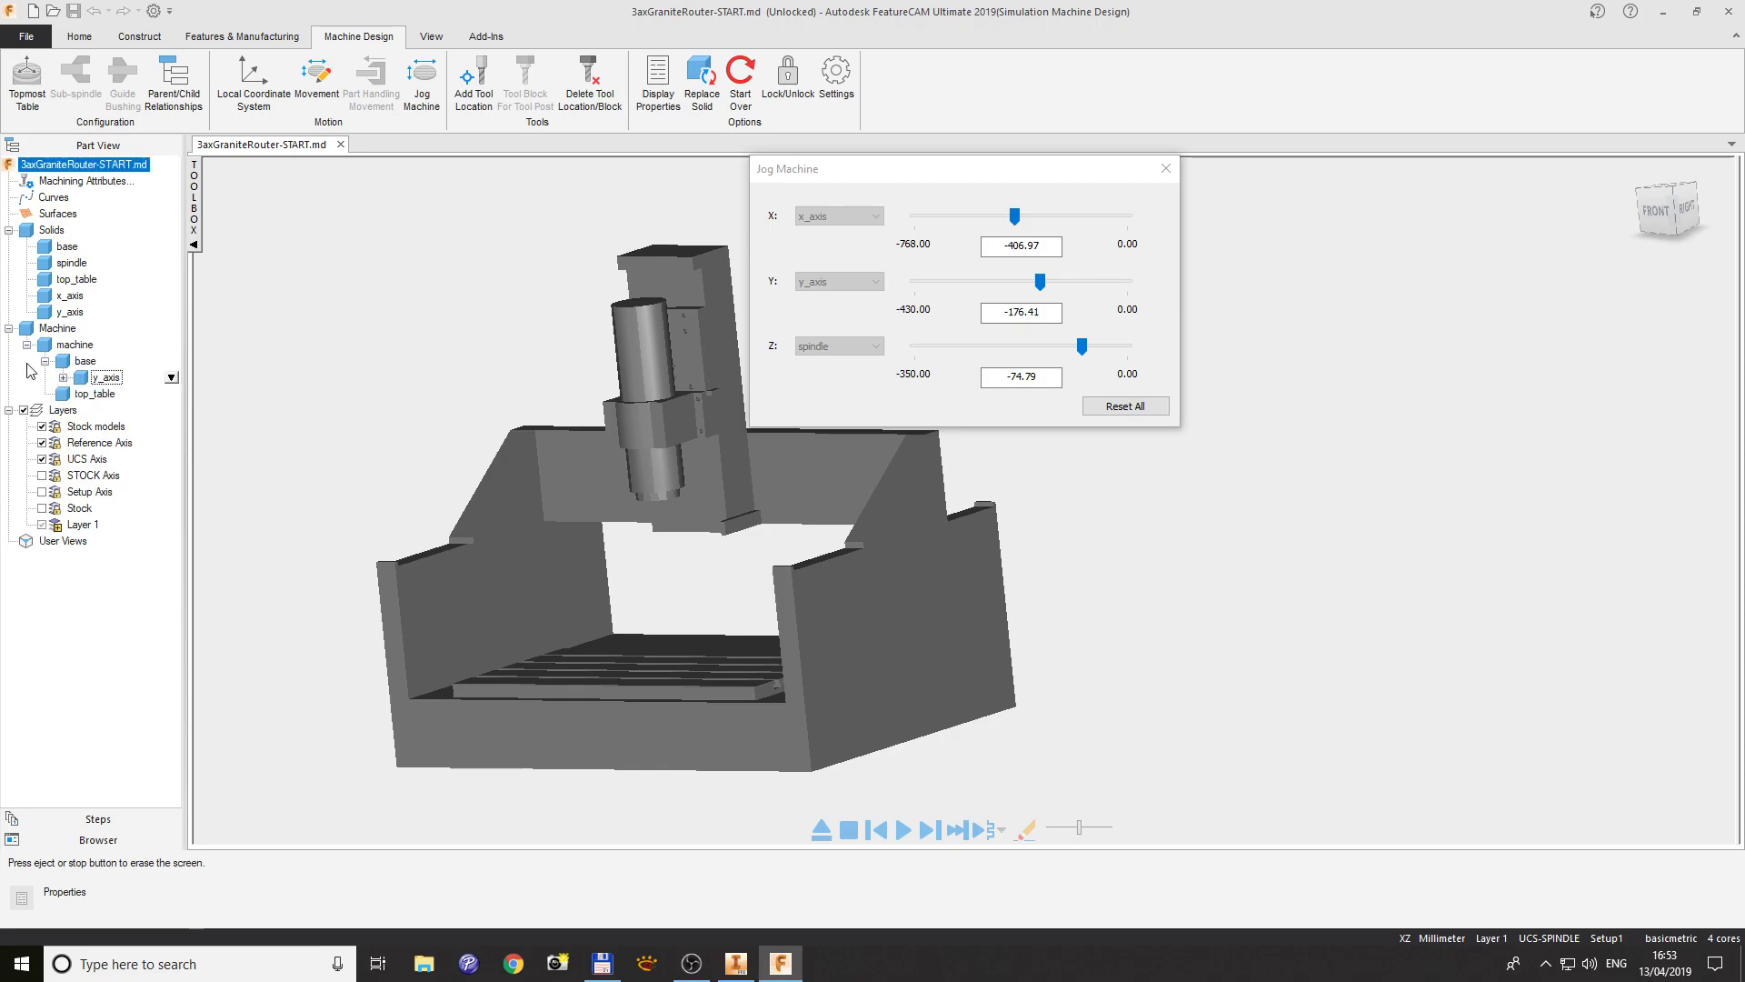
pyautogui.click(46, 362)
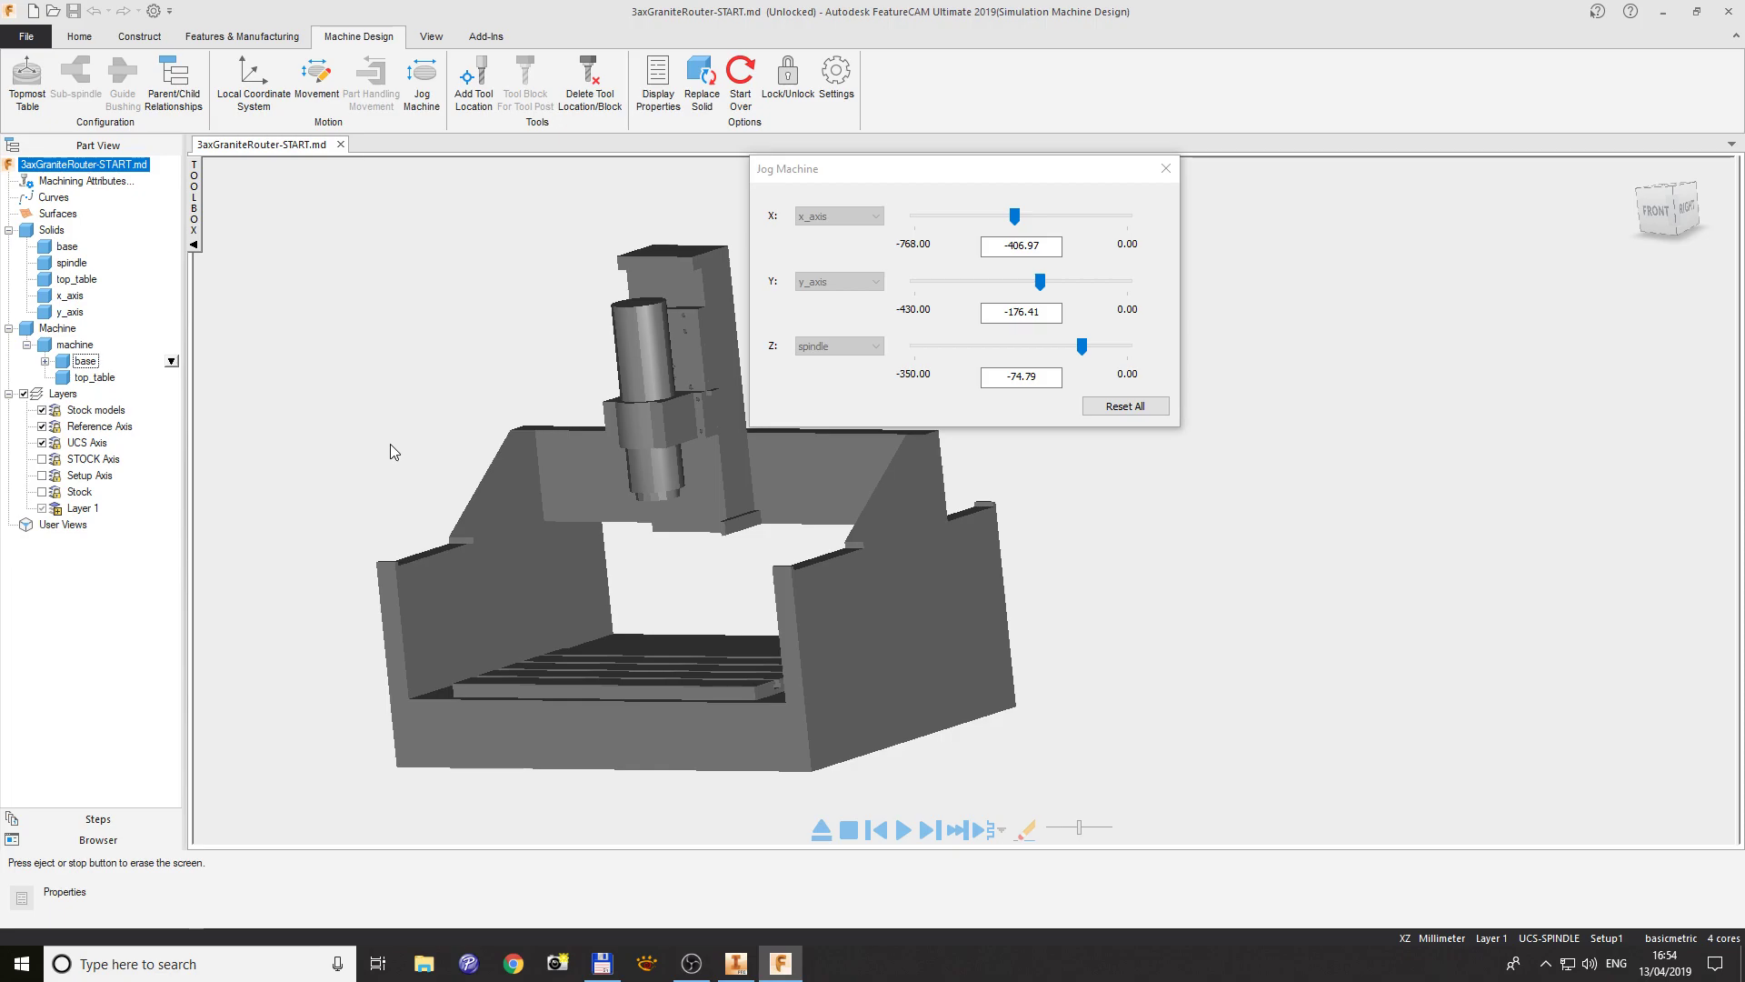
pyautogui.click(1165, 168)
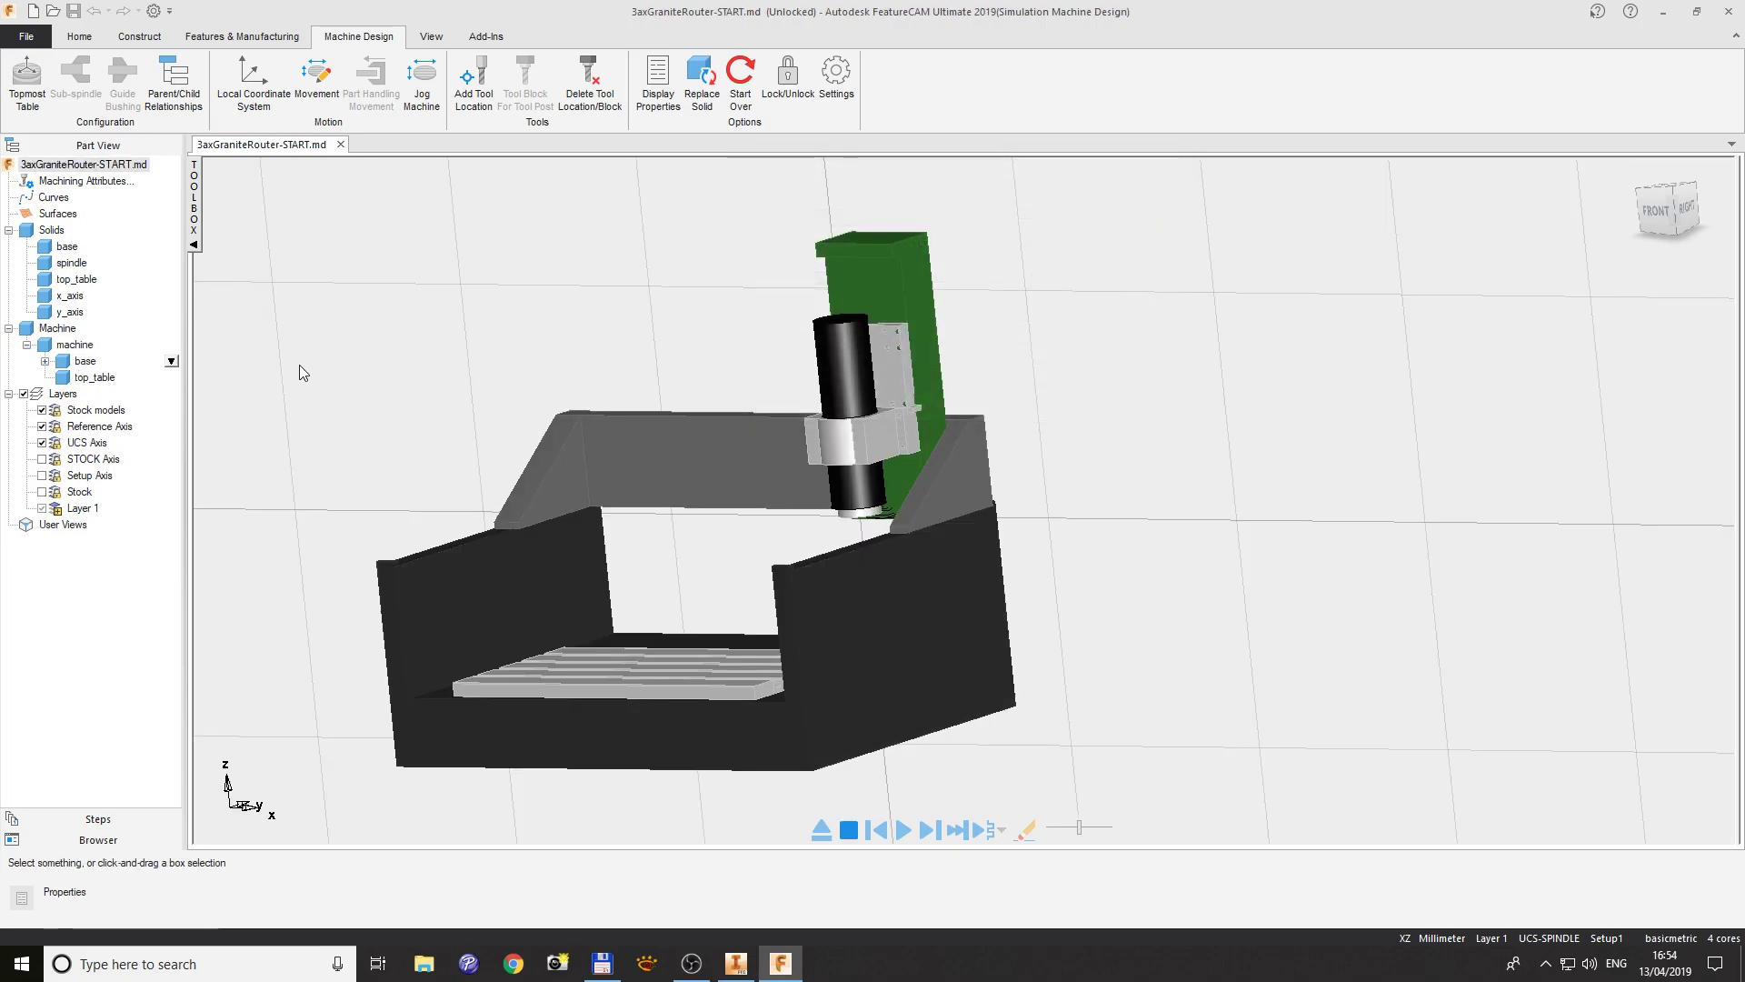
pyautogui.click(44, 361)
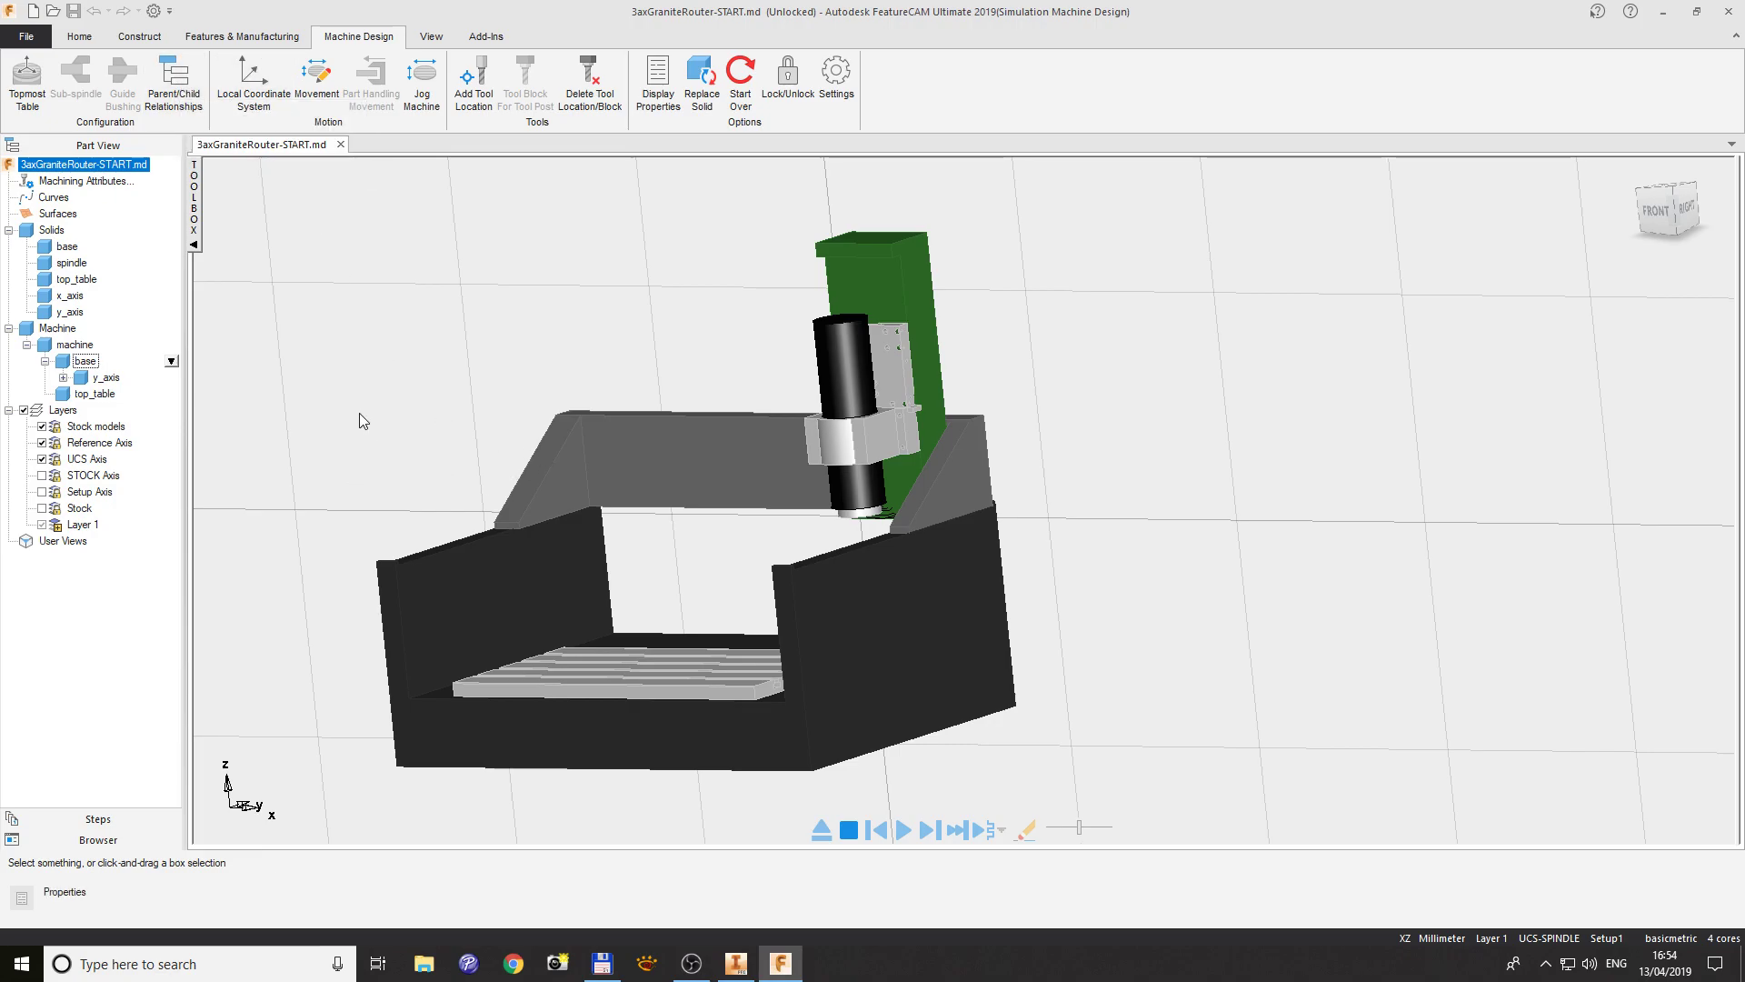
pyautogui.click(63, 378)
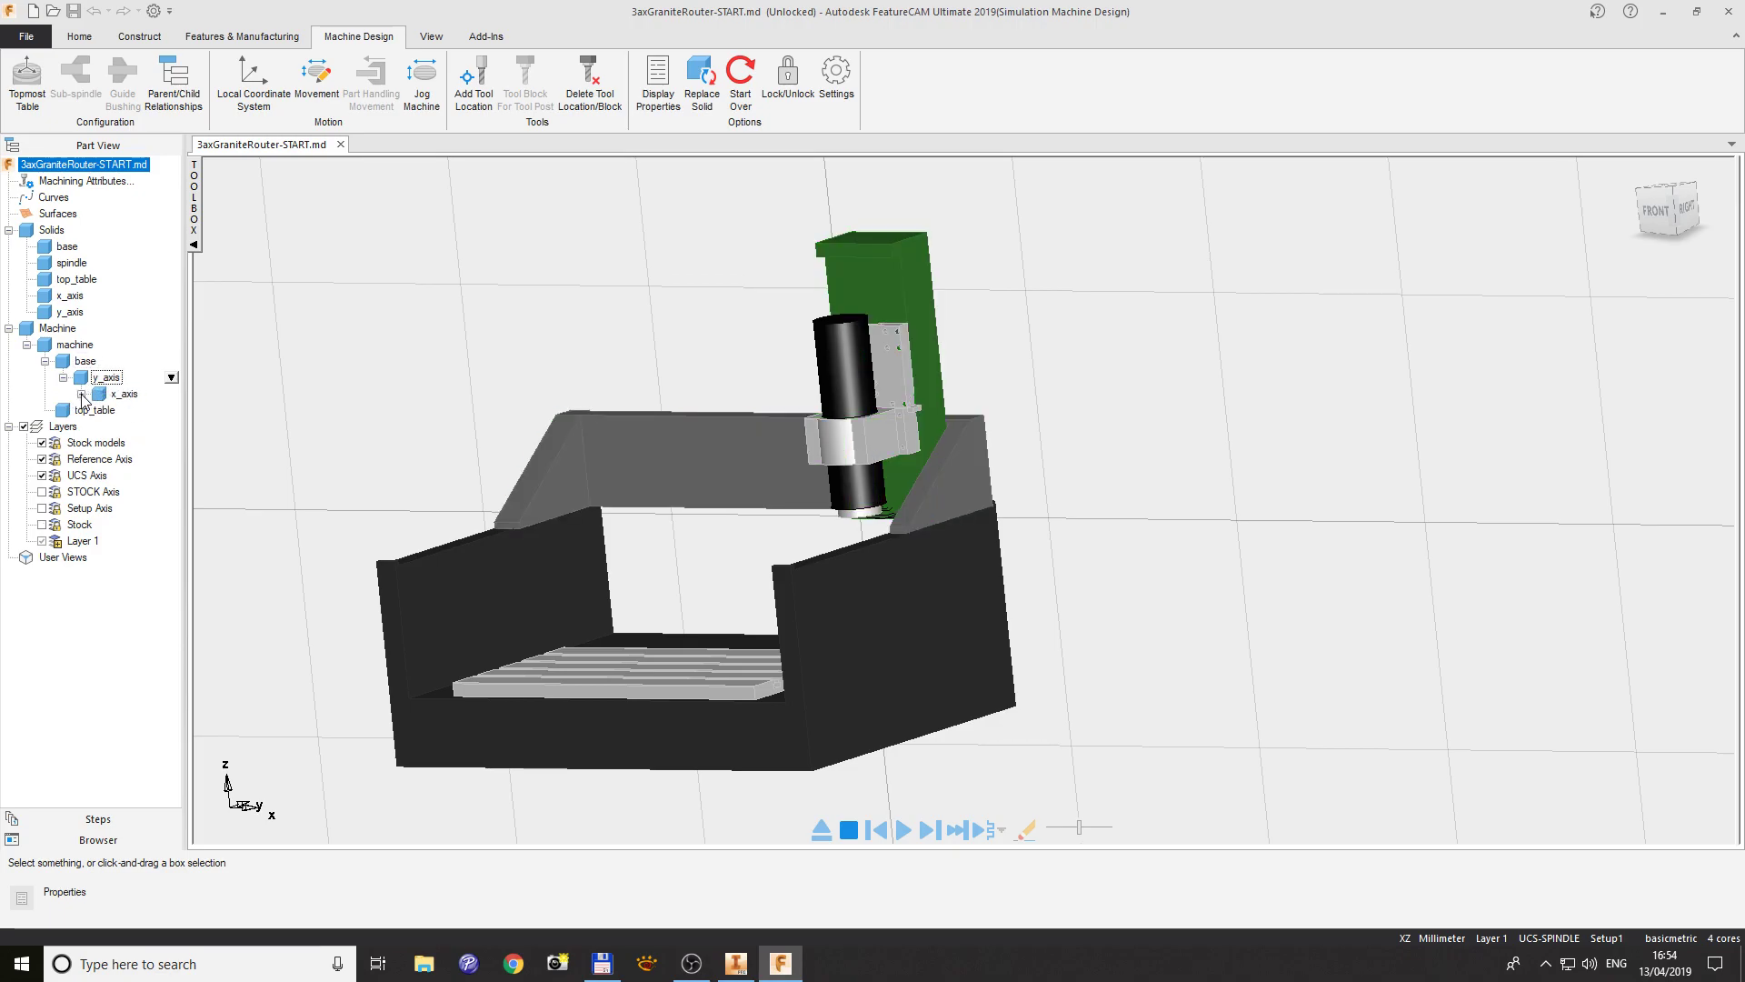
pyautogui.click(81, 393)
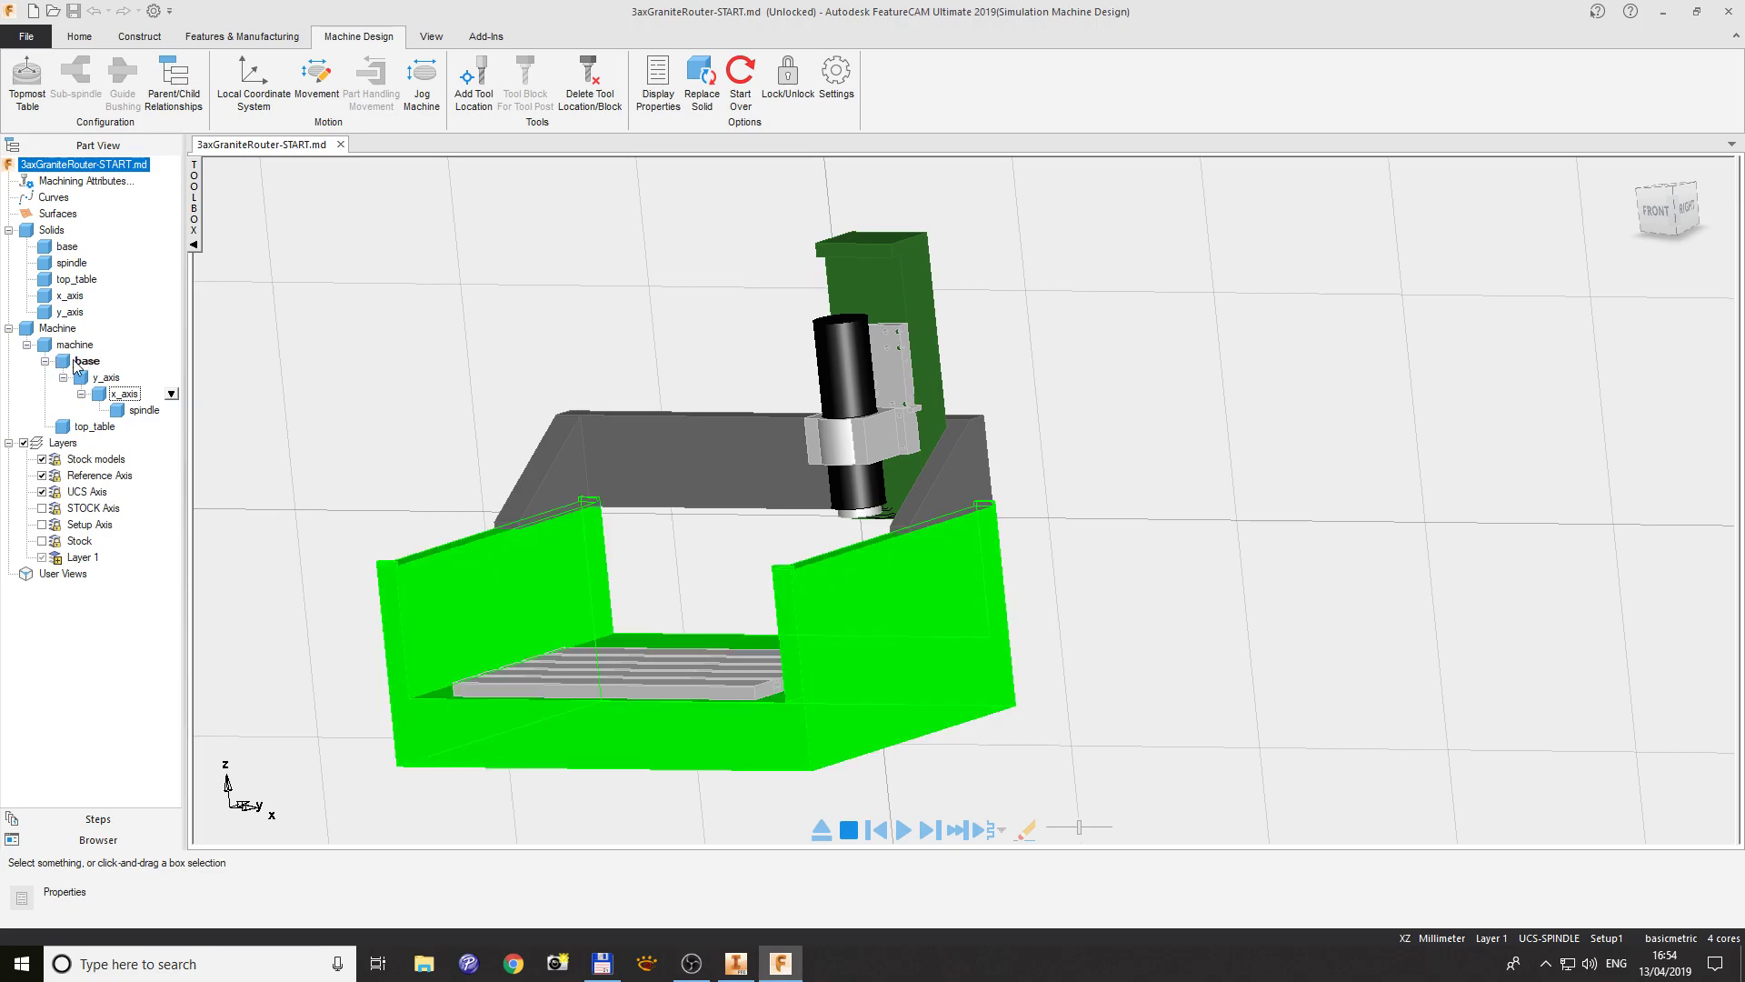
# - Check the jog settings for all three axes without moving them, and view the machine from the front
pyautogui.click(414, 75)
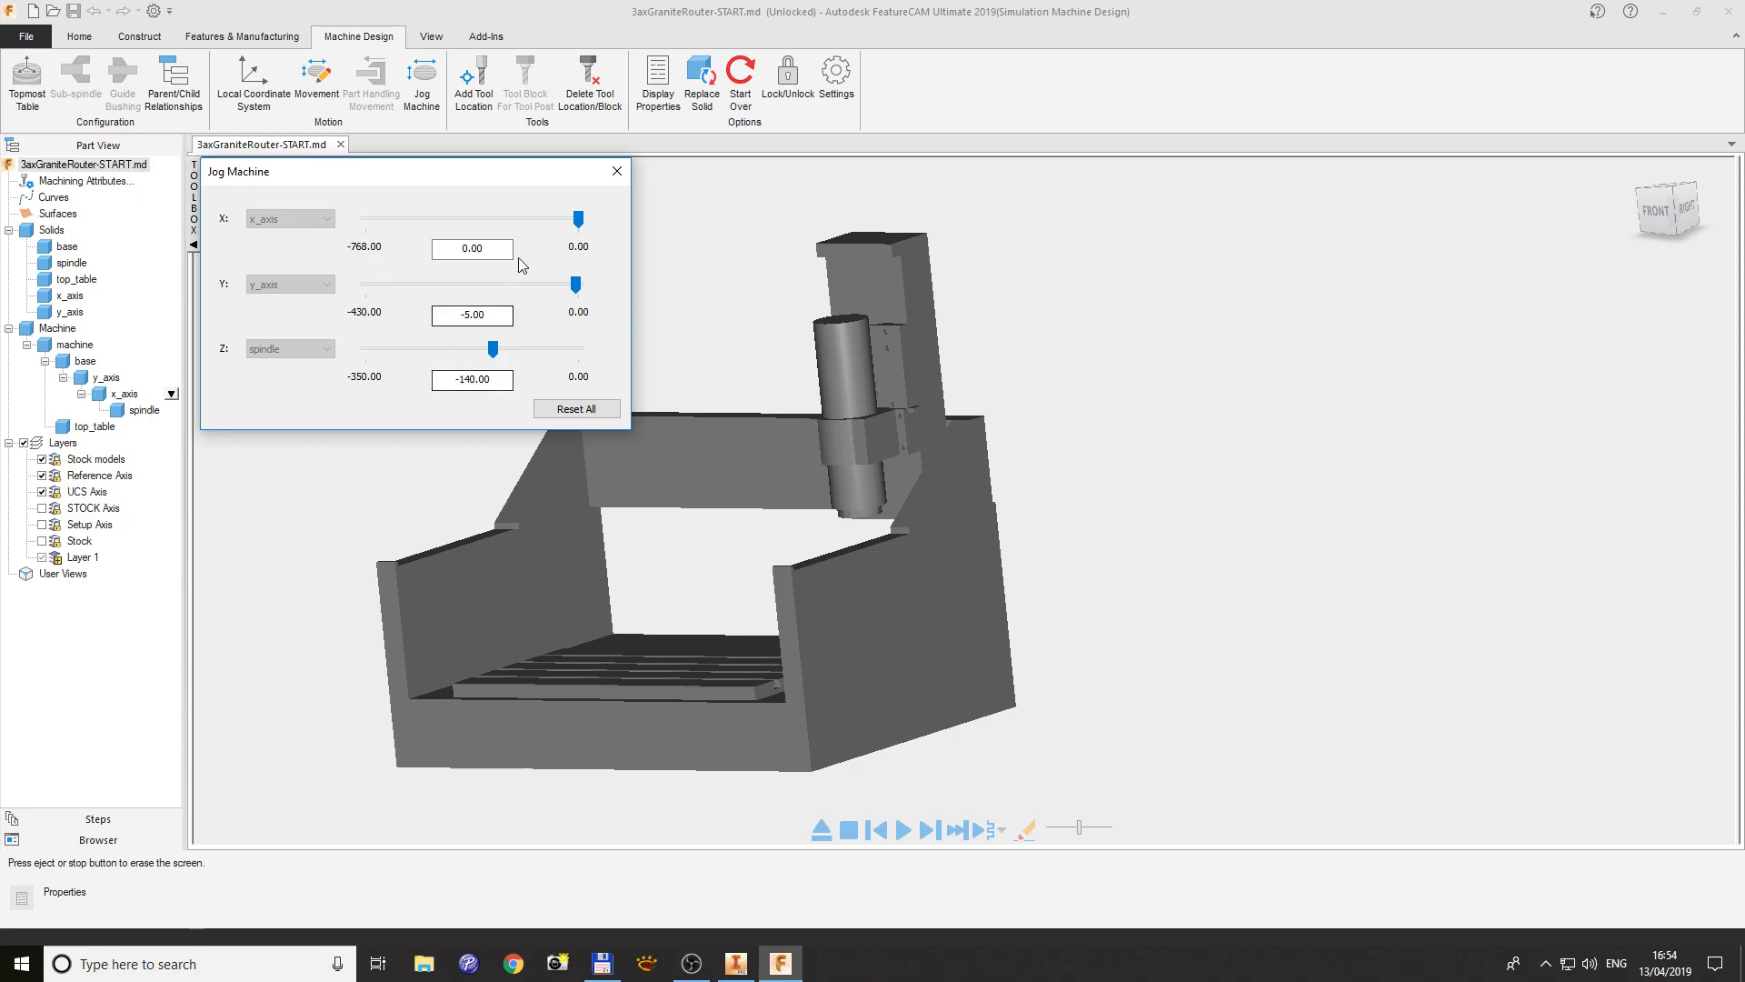
pyautogui.click(618, 170)
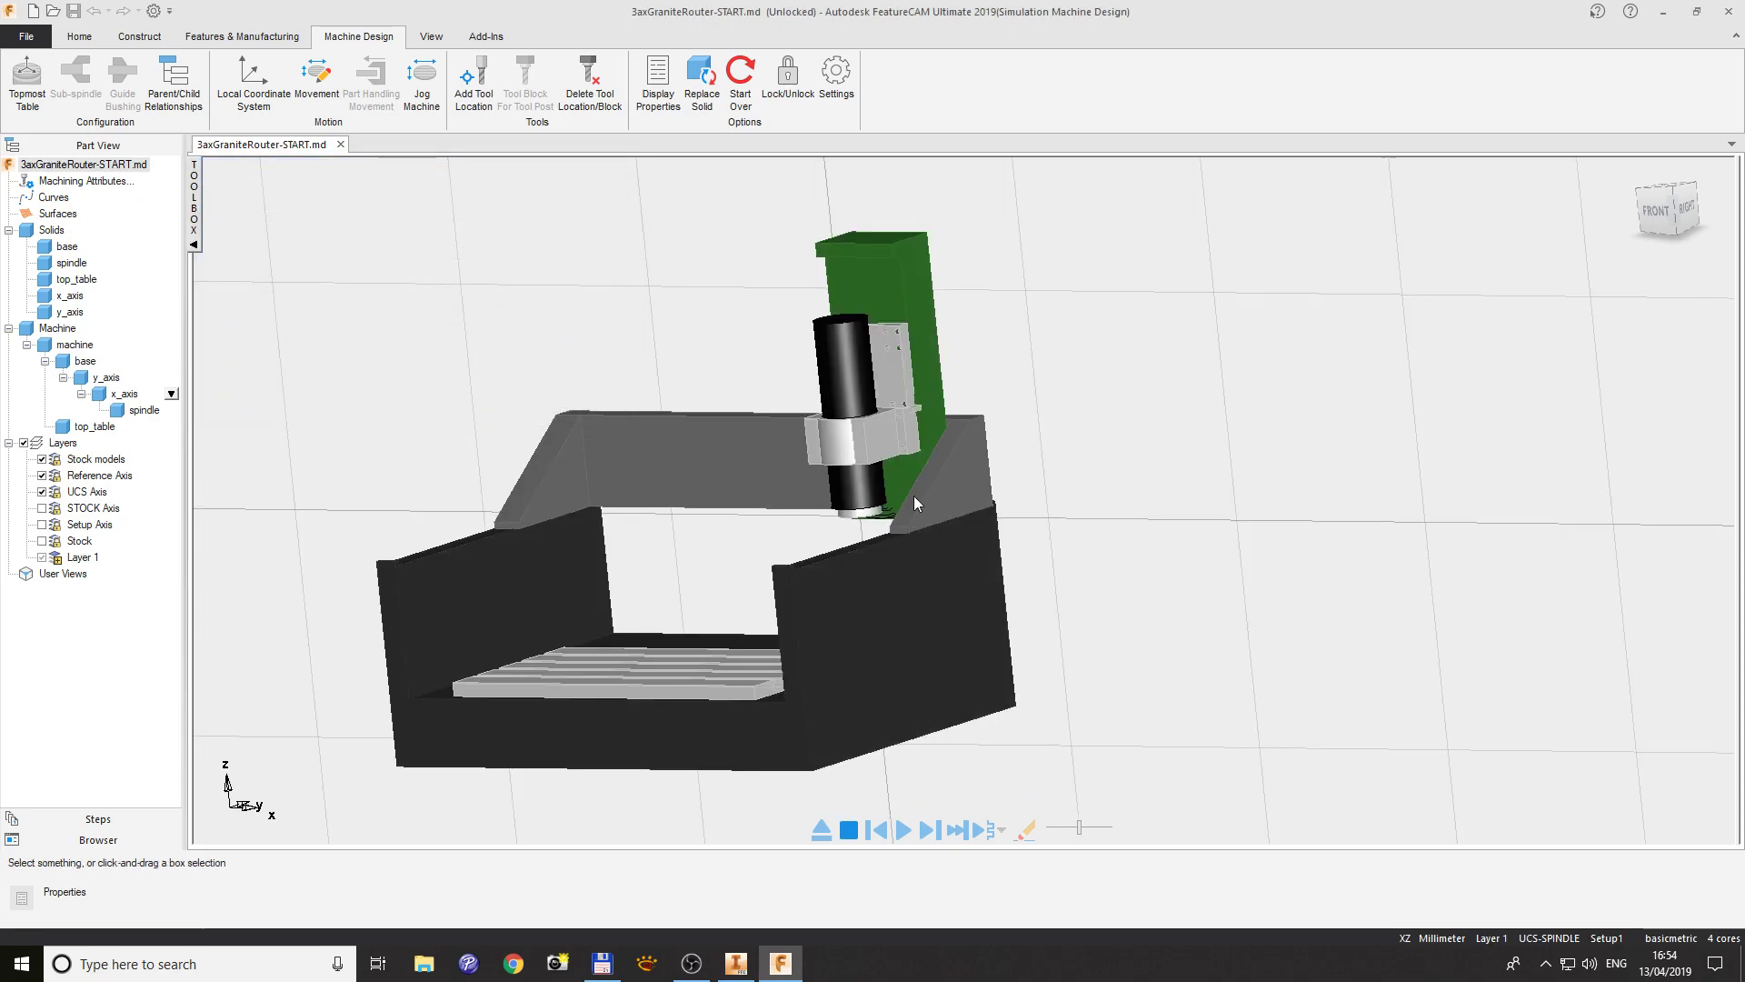
pyautogui.scroll(2, 880, 538)
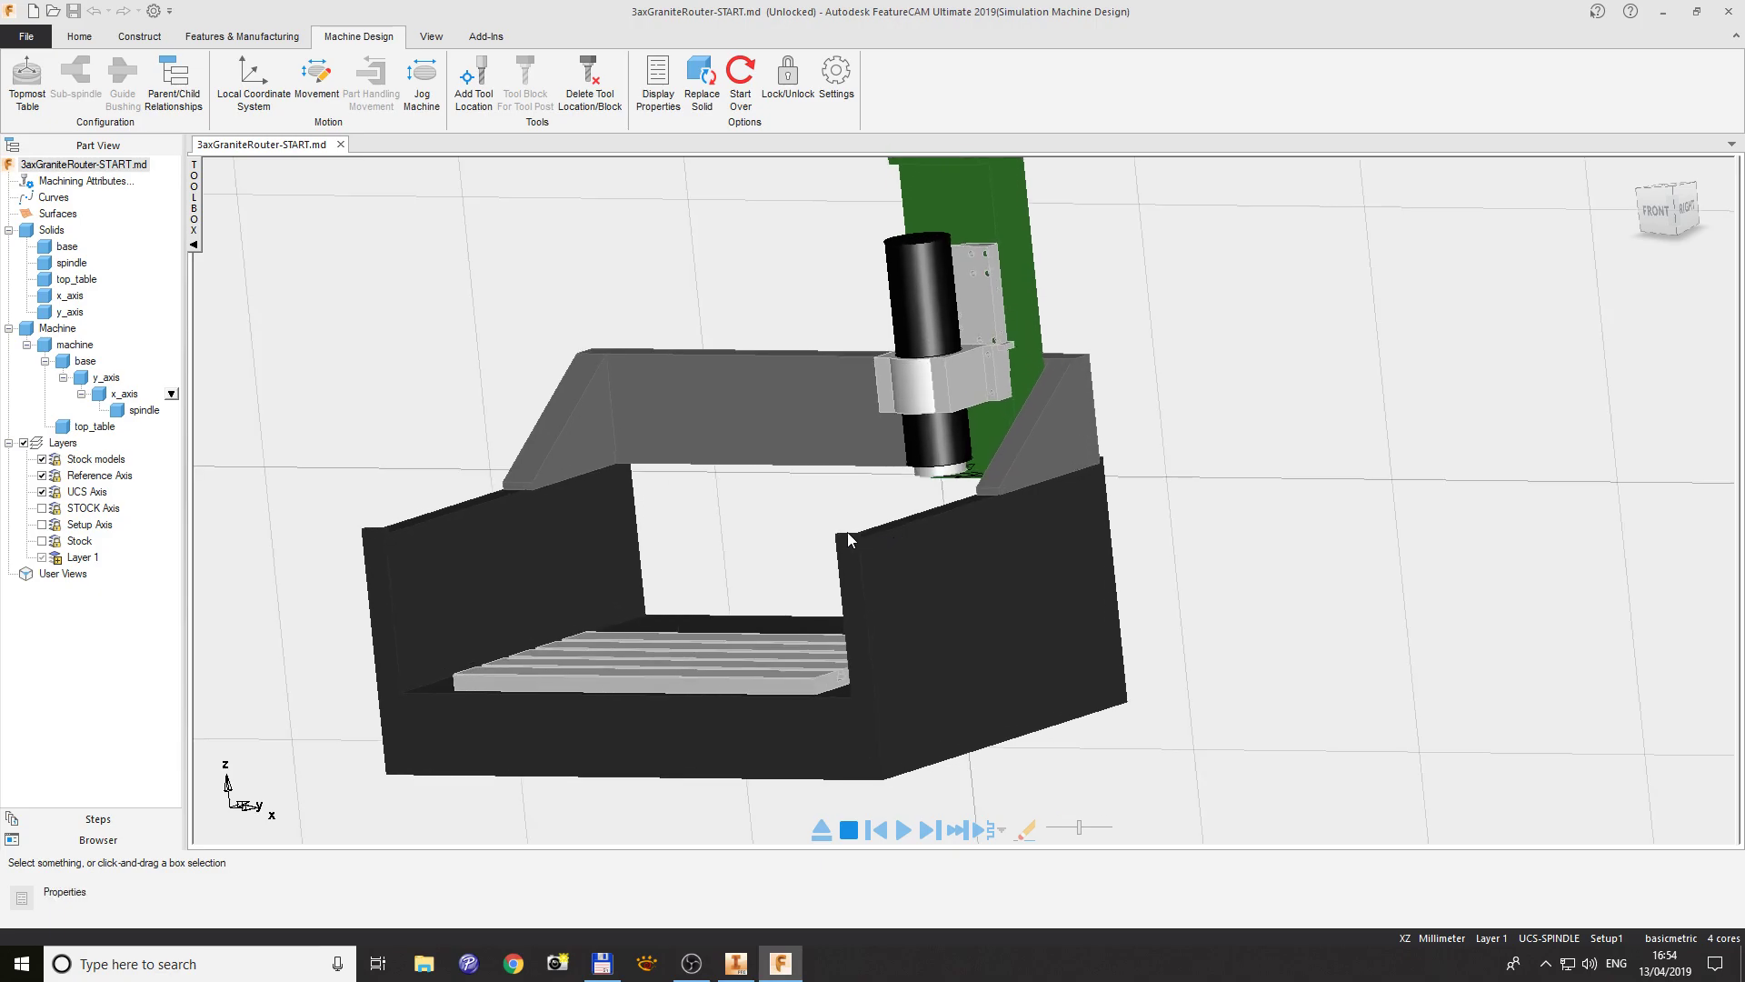
pyautogui.moveTo(851, 528)
pyautogui.mouseDown(button='middle')
pyautogui.moveTo(926, 530)
pyautogui.moveTo(846, 537)
pyautogui.moveTo(880, 538)
pyautogui.mouseUp(button='middle')
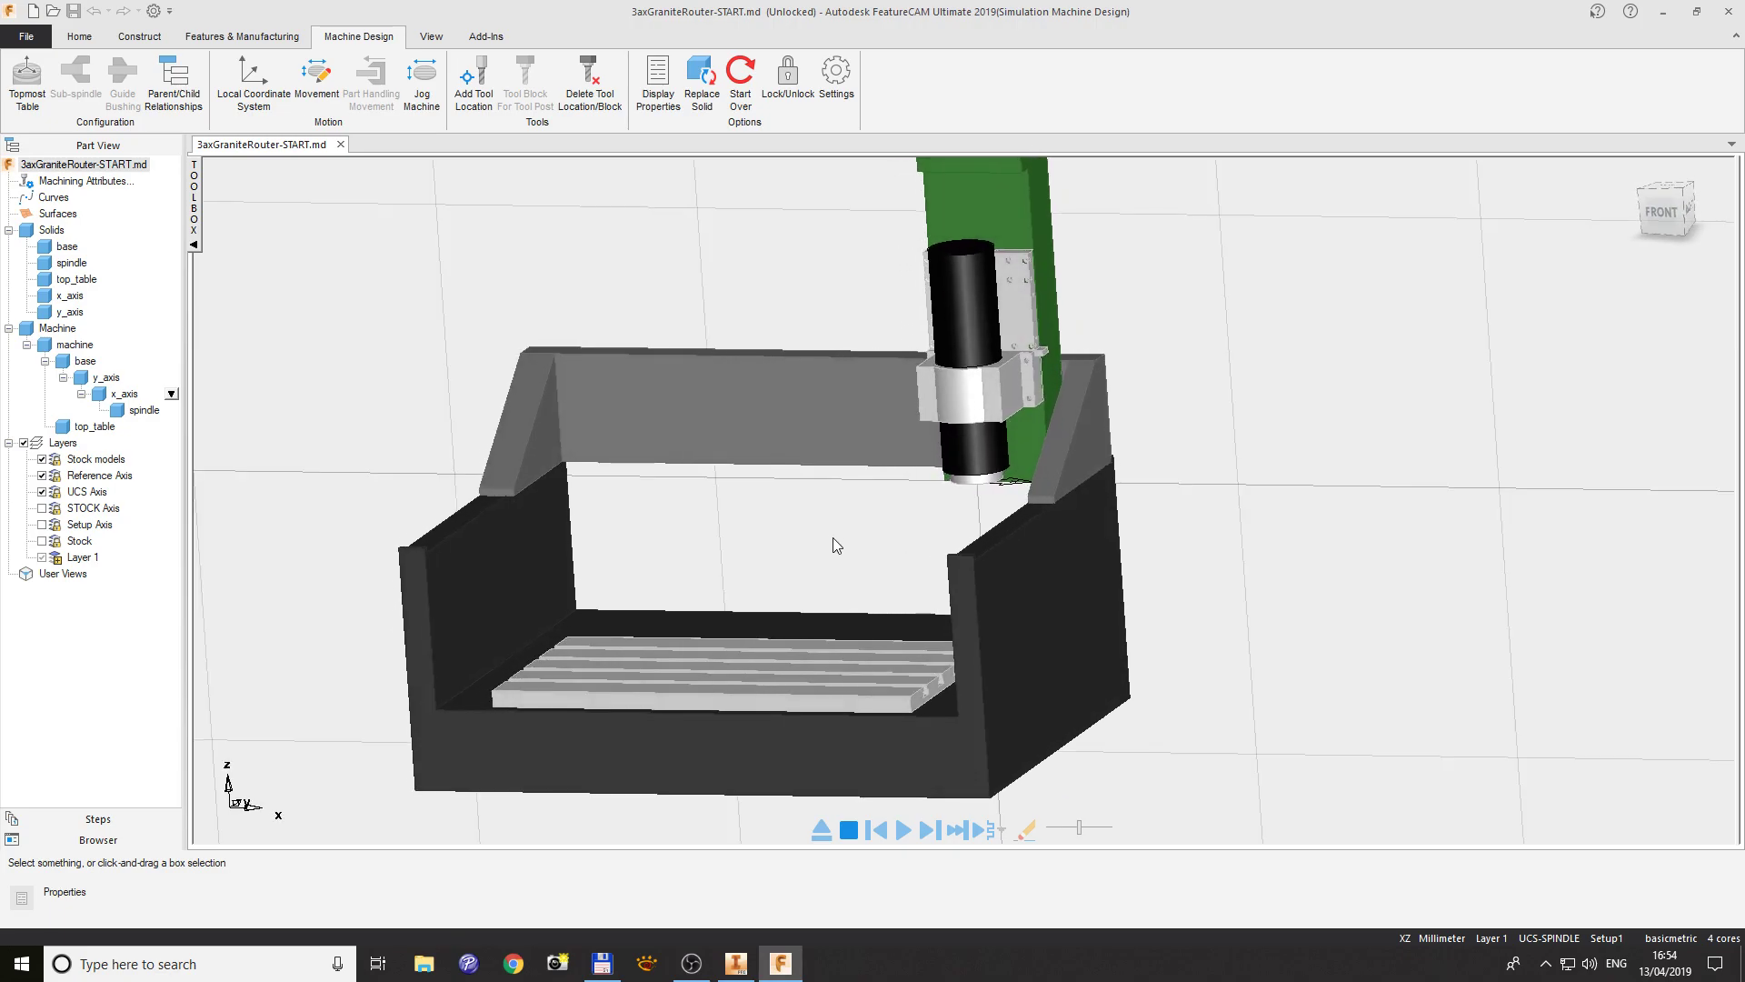
pyautogui.moveTo(767, 541)
pyautogui.mouseDown(button='middle')
pyautogui.moveTo(821, 537)
pyautogui.moveTo(767, 542)
pyautogui.mouseUp(button='middle')
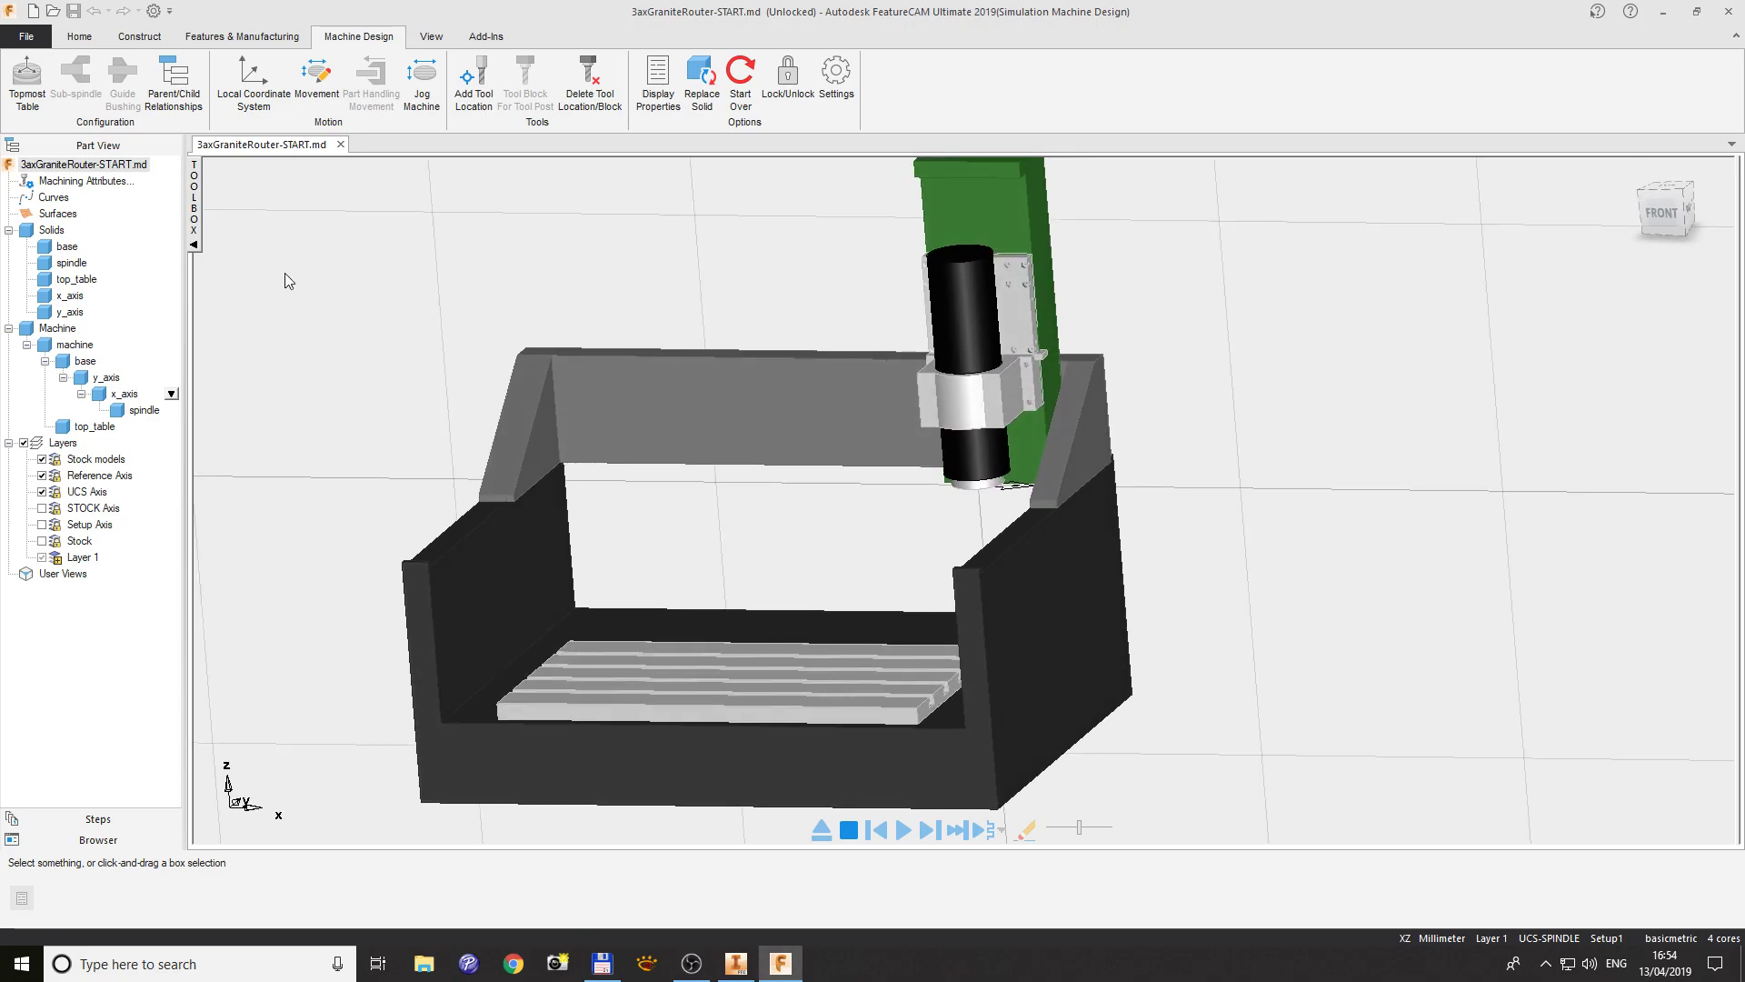
# - Import the testpart2 model from the FeatureCAM folder, listing all supported import file types
pyautogui.click(53, 11)
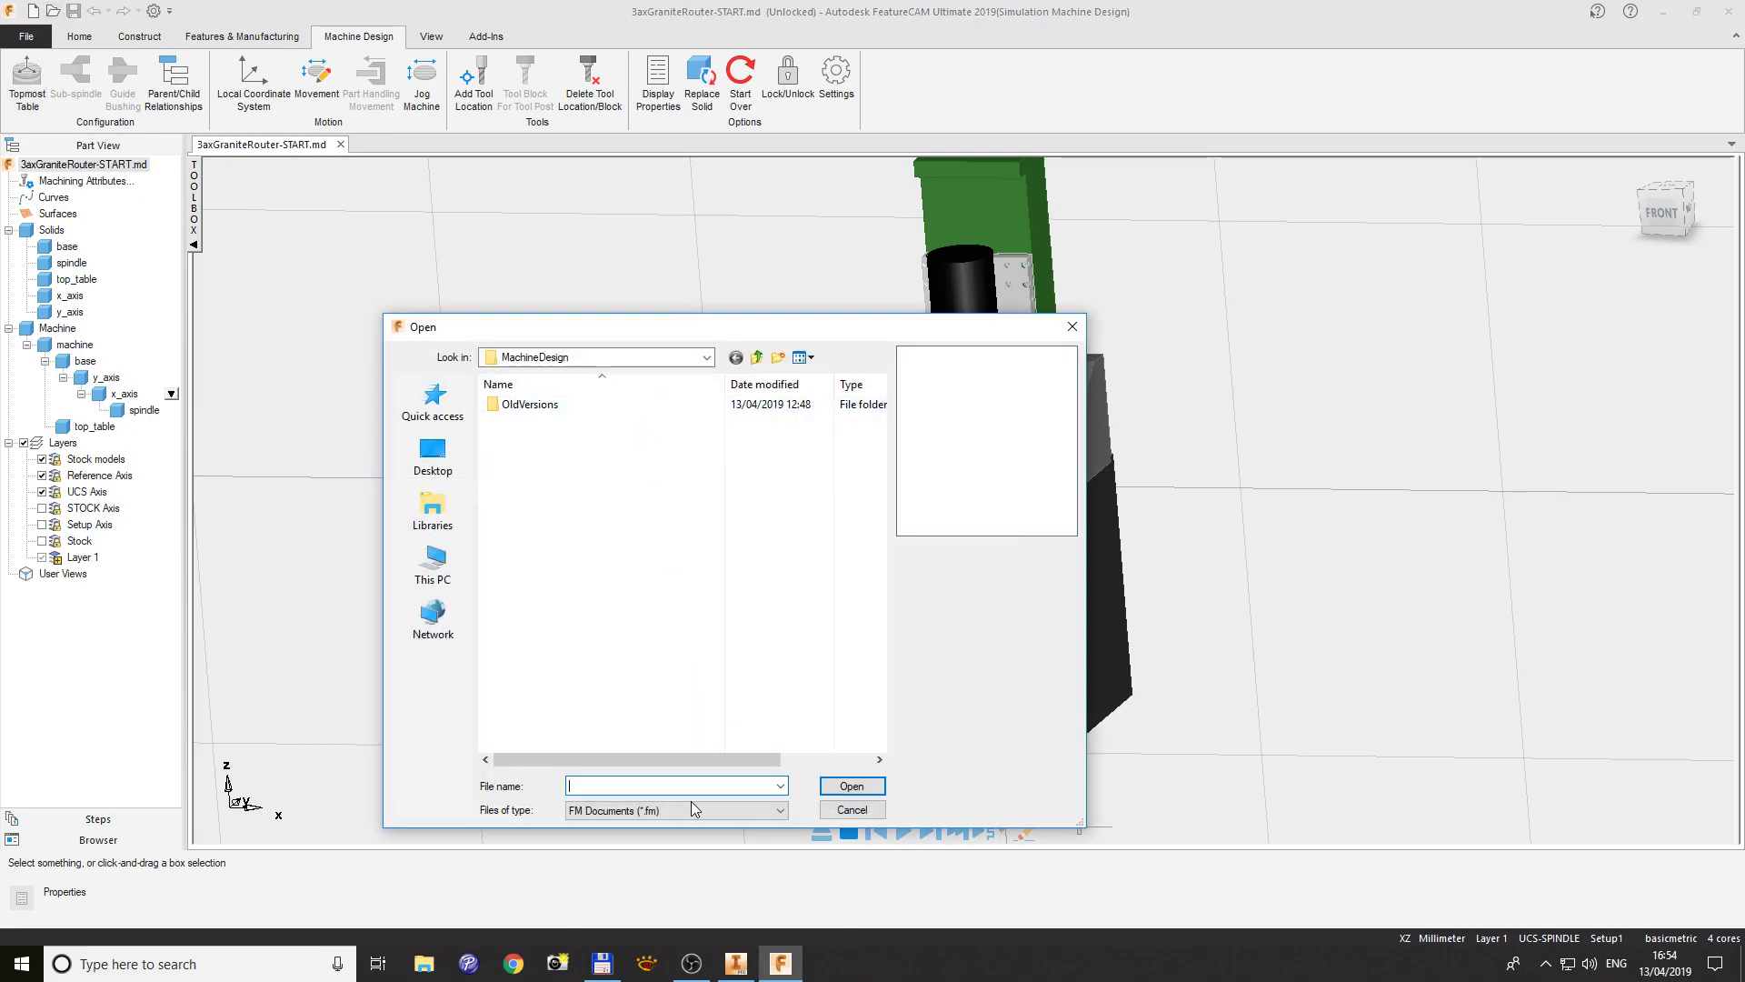
pyautogui.click(691, 803)
pyautogui.click(713, 780)
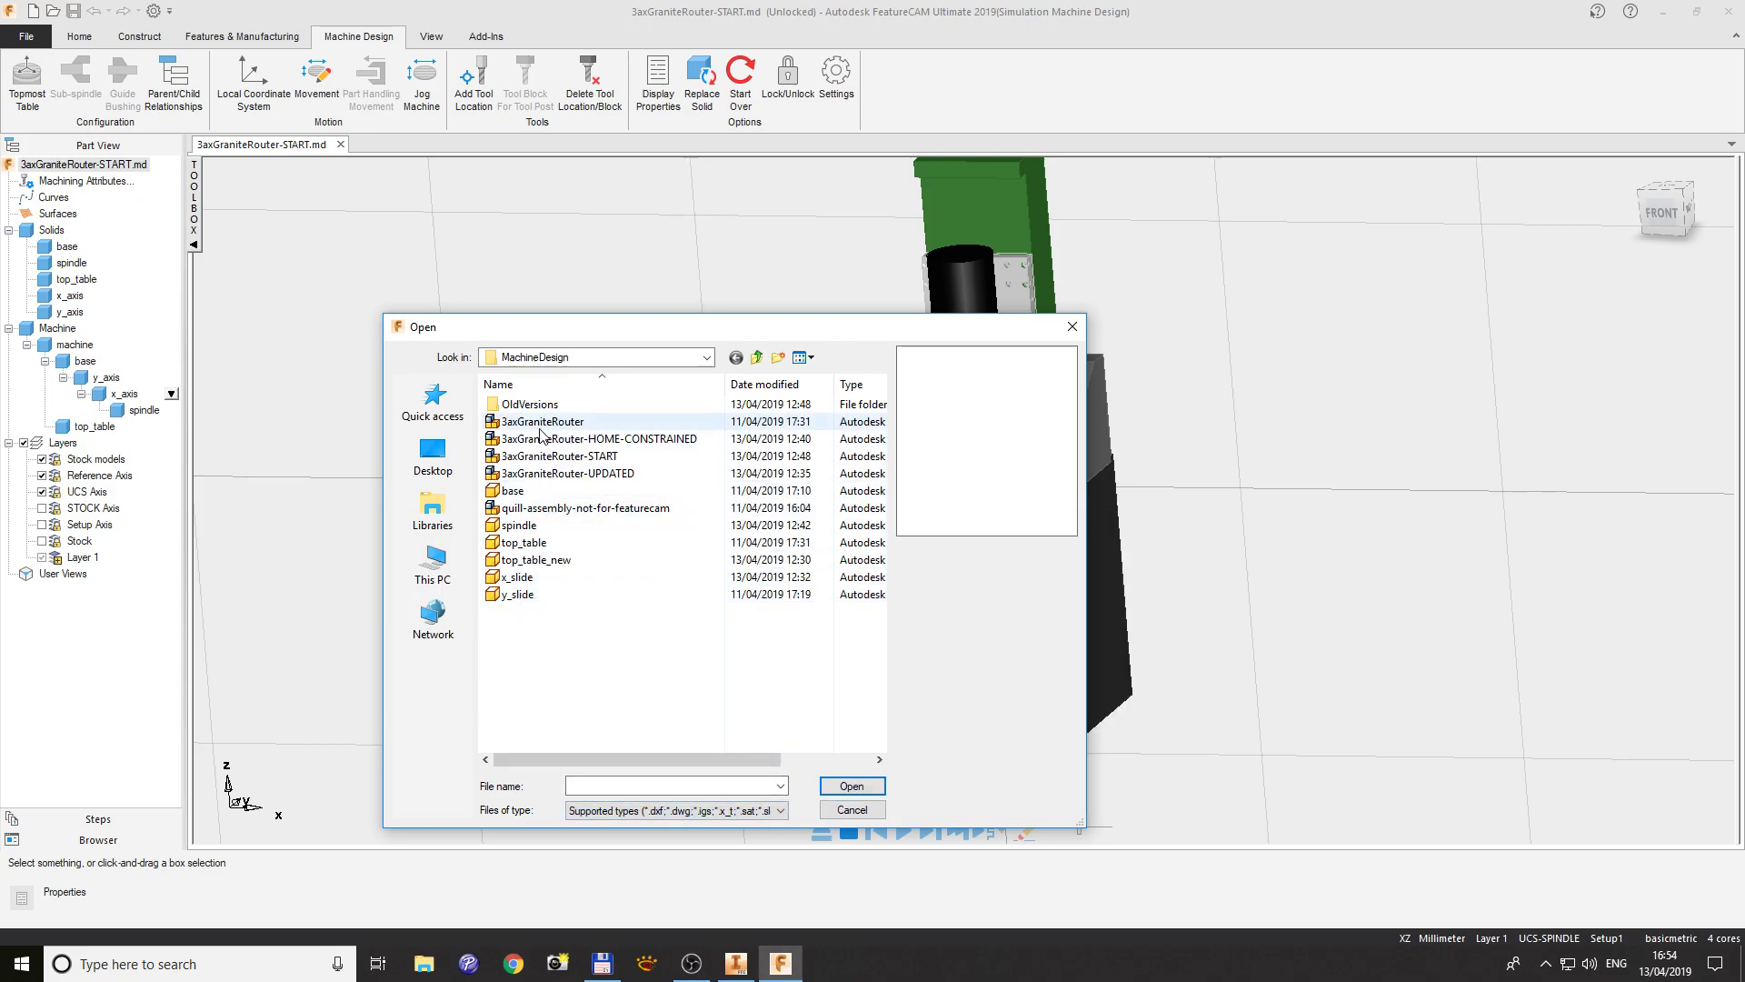
pyautogui.click(757, 357)
pyautogui.click(546, 479)
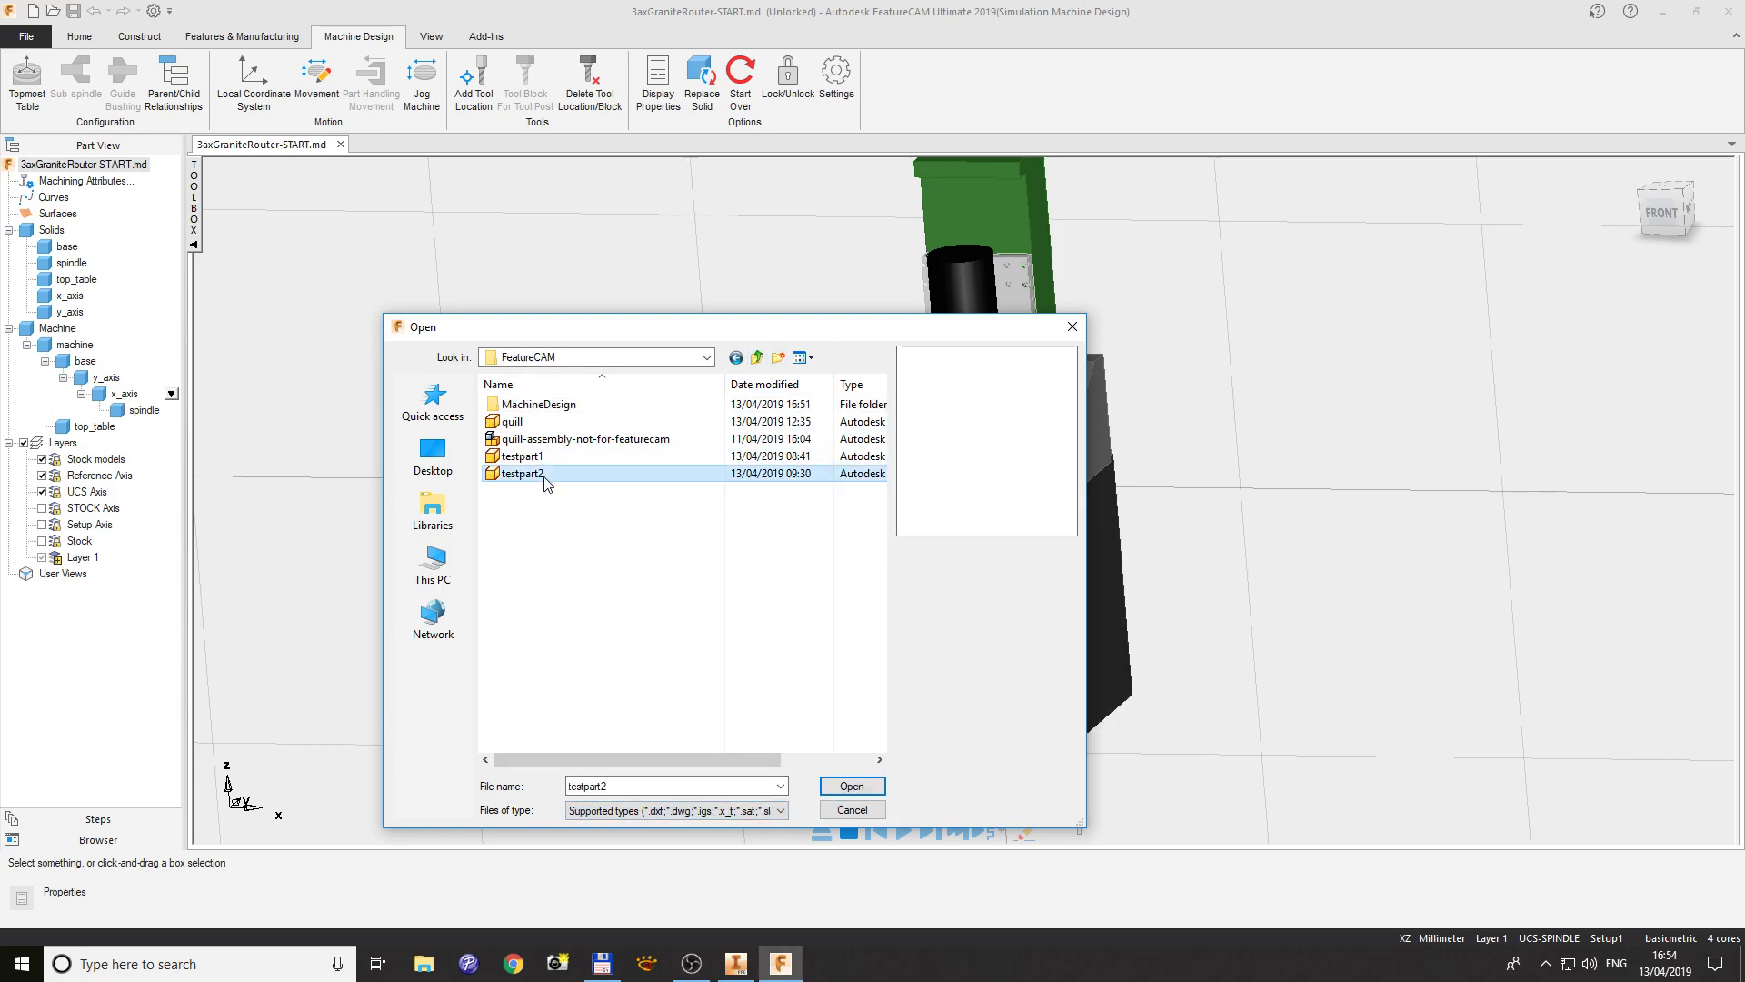
pyautogui.click(852, 785)
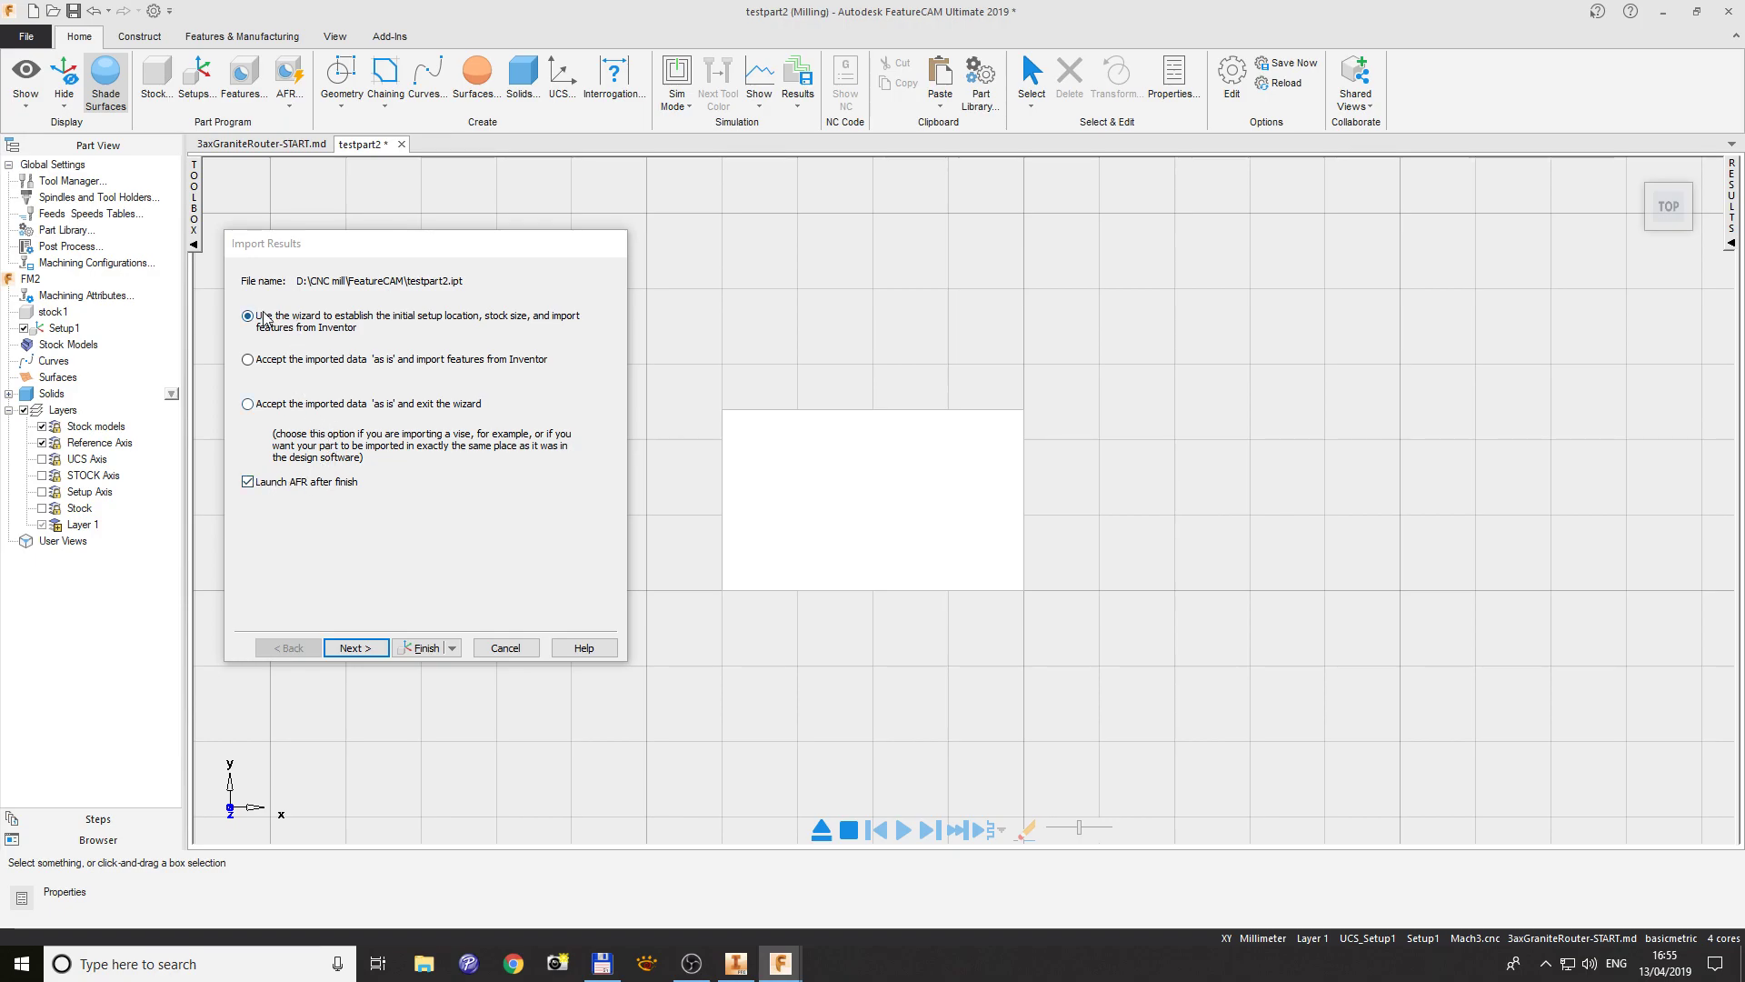
# - Use the import wizard to align the initial setup's Z direction perpendicular to the pocketed upper face of the part
pyautogui.click(356, 647)
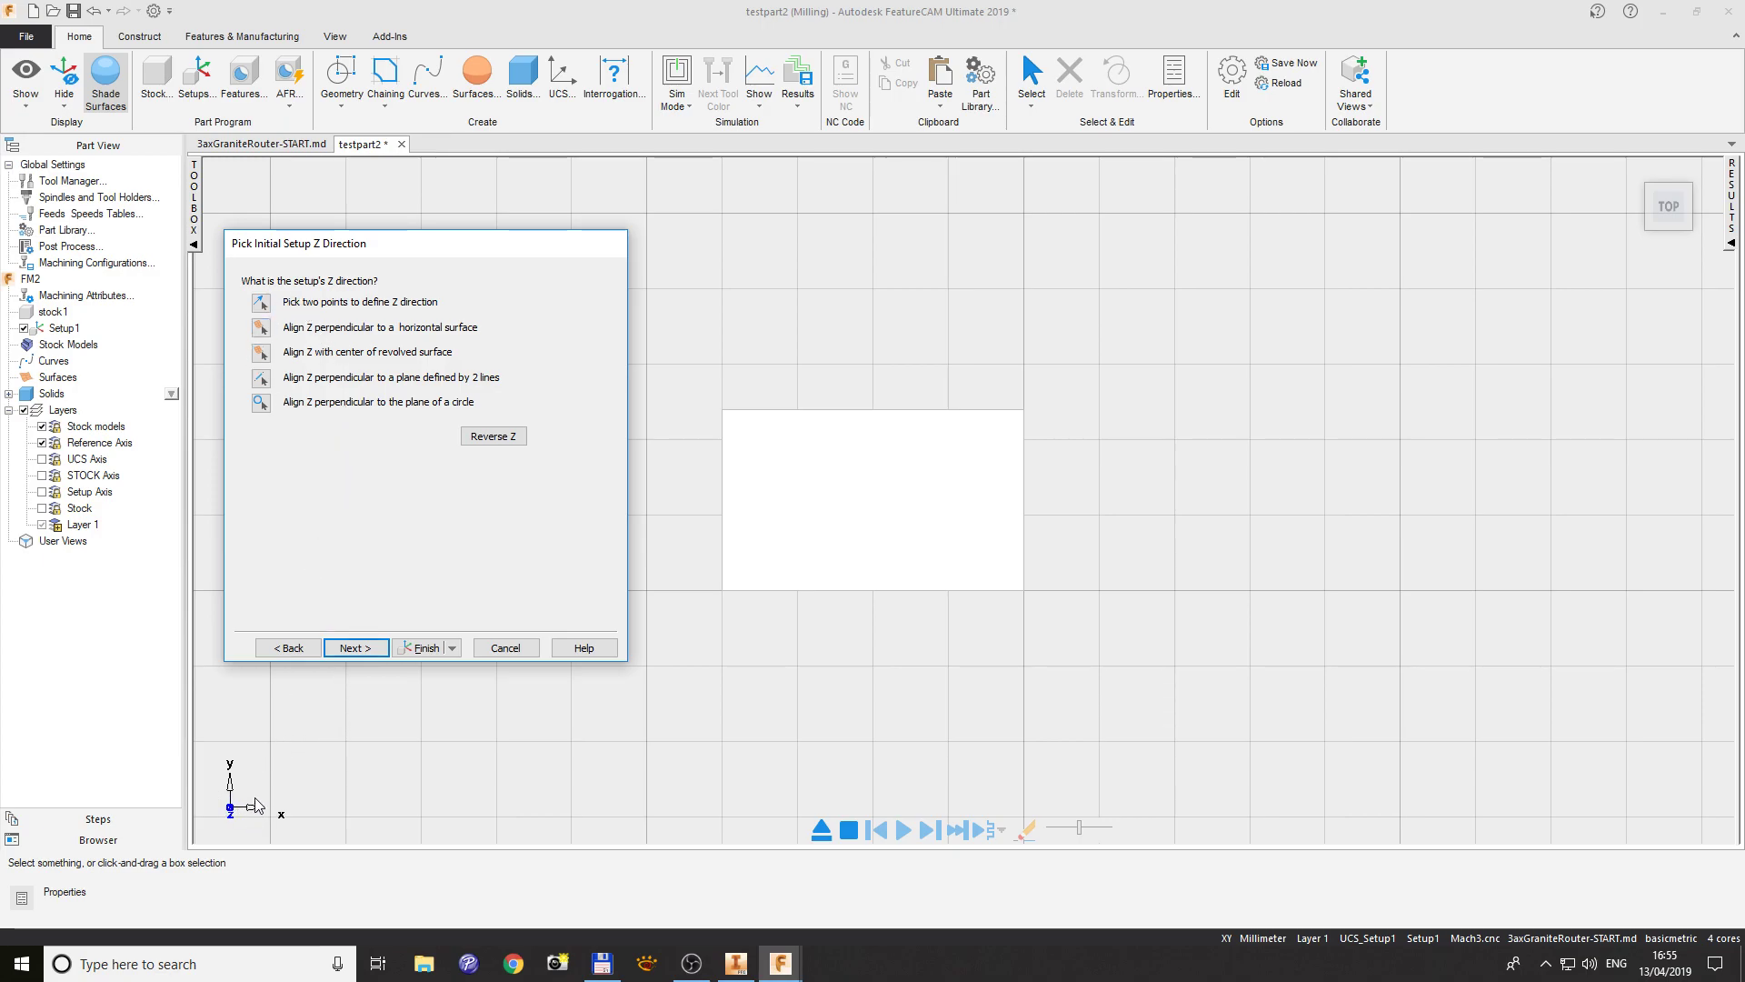
pyautogui.click(846, 659)
pyautogui.moveTo(846, 659); pyautogui.dragTo(682, 694, button='middle')
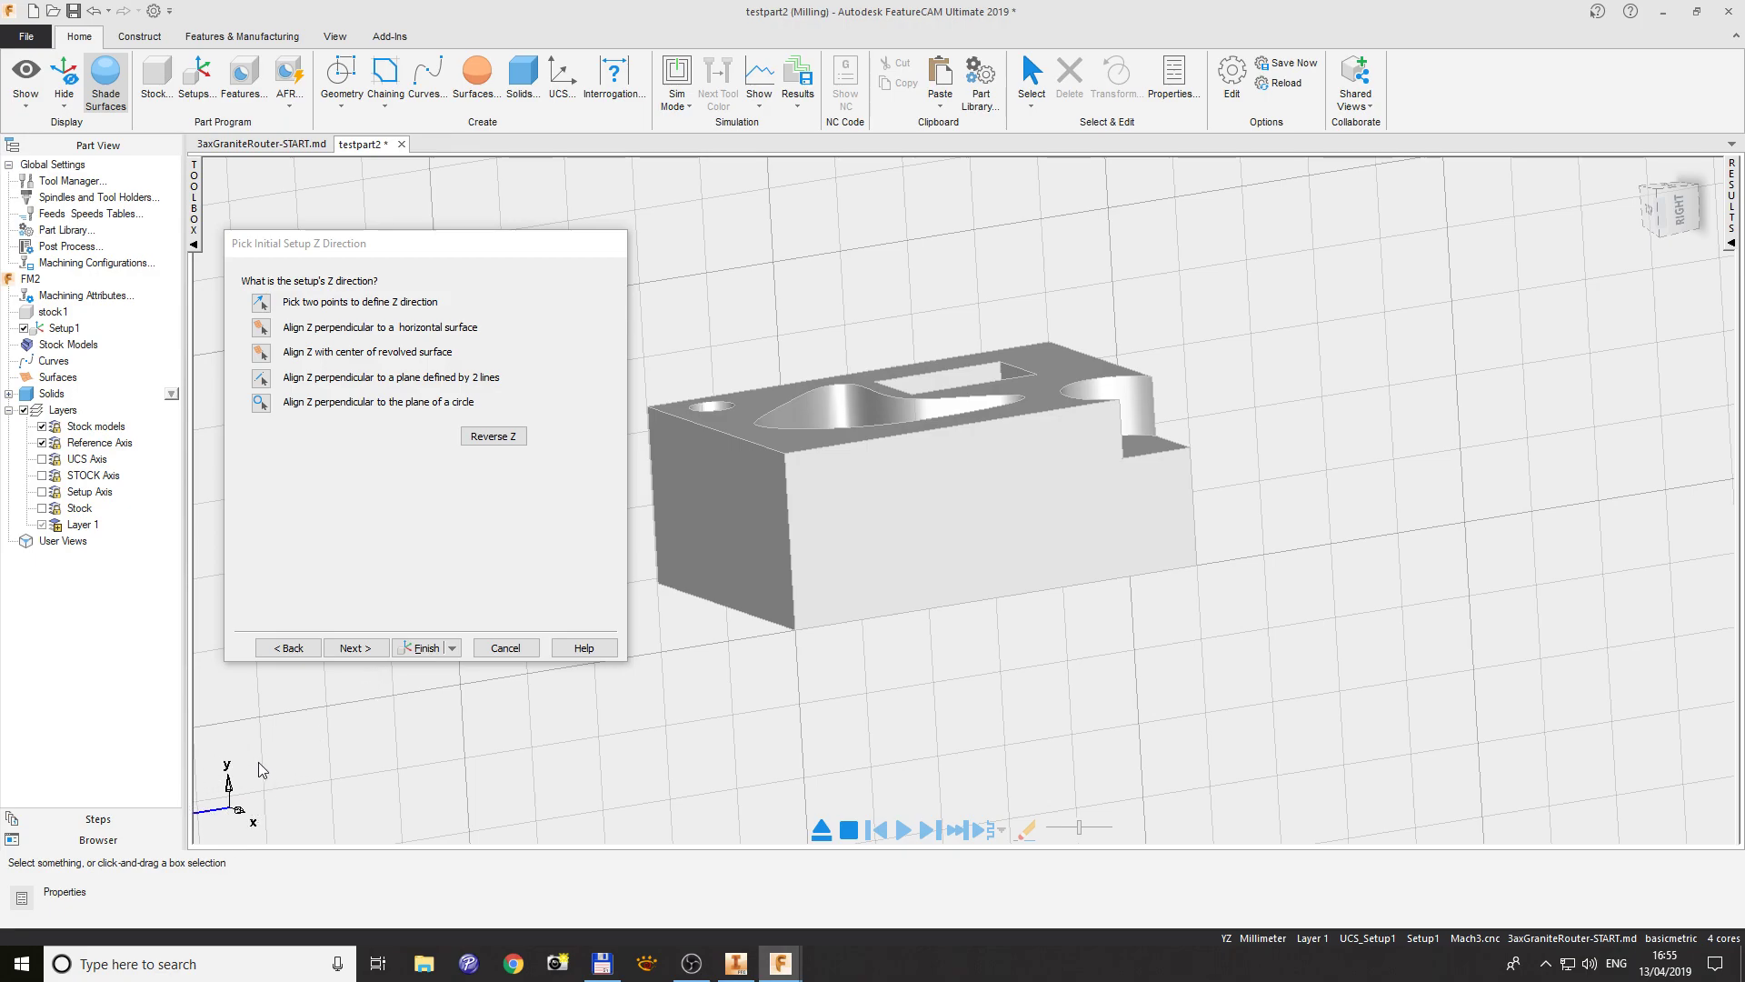
pyautogui.click(261, 328)
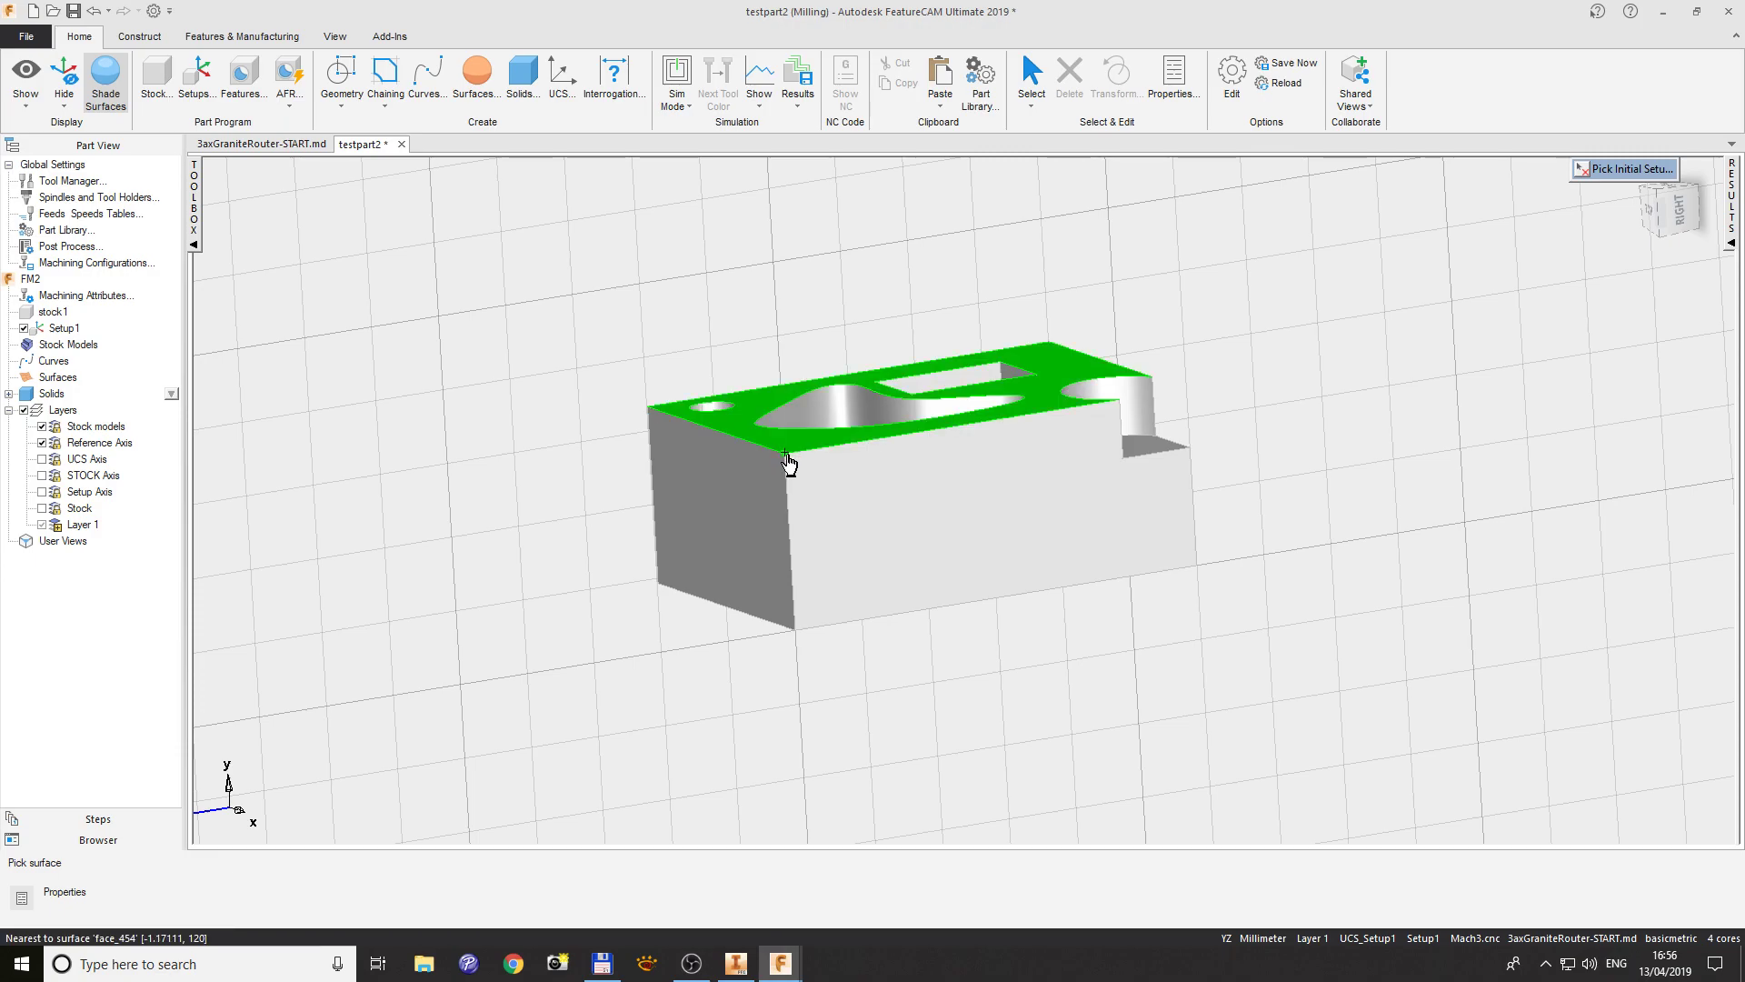
pyautogui.click(788, 458)
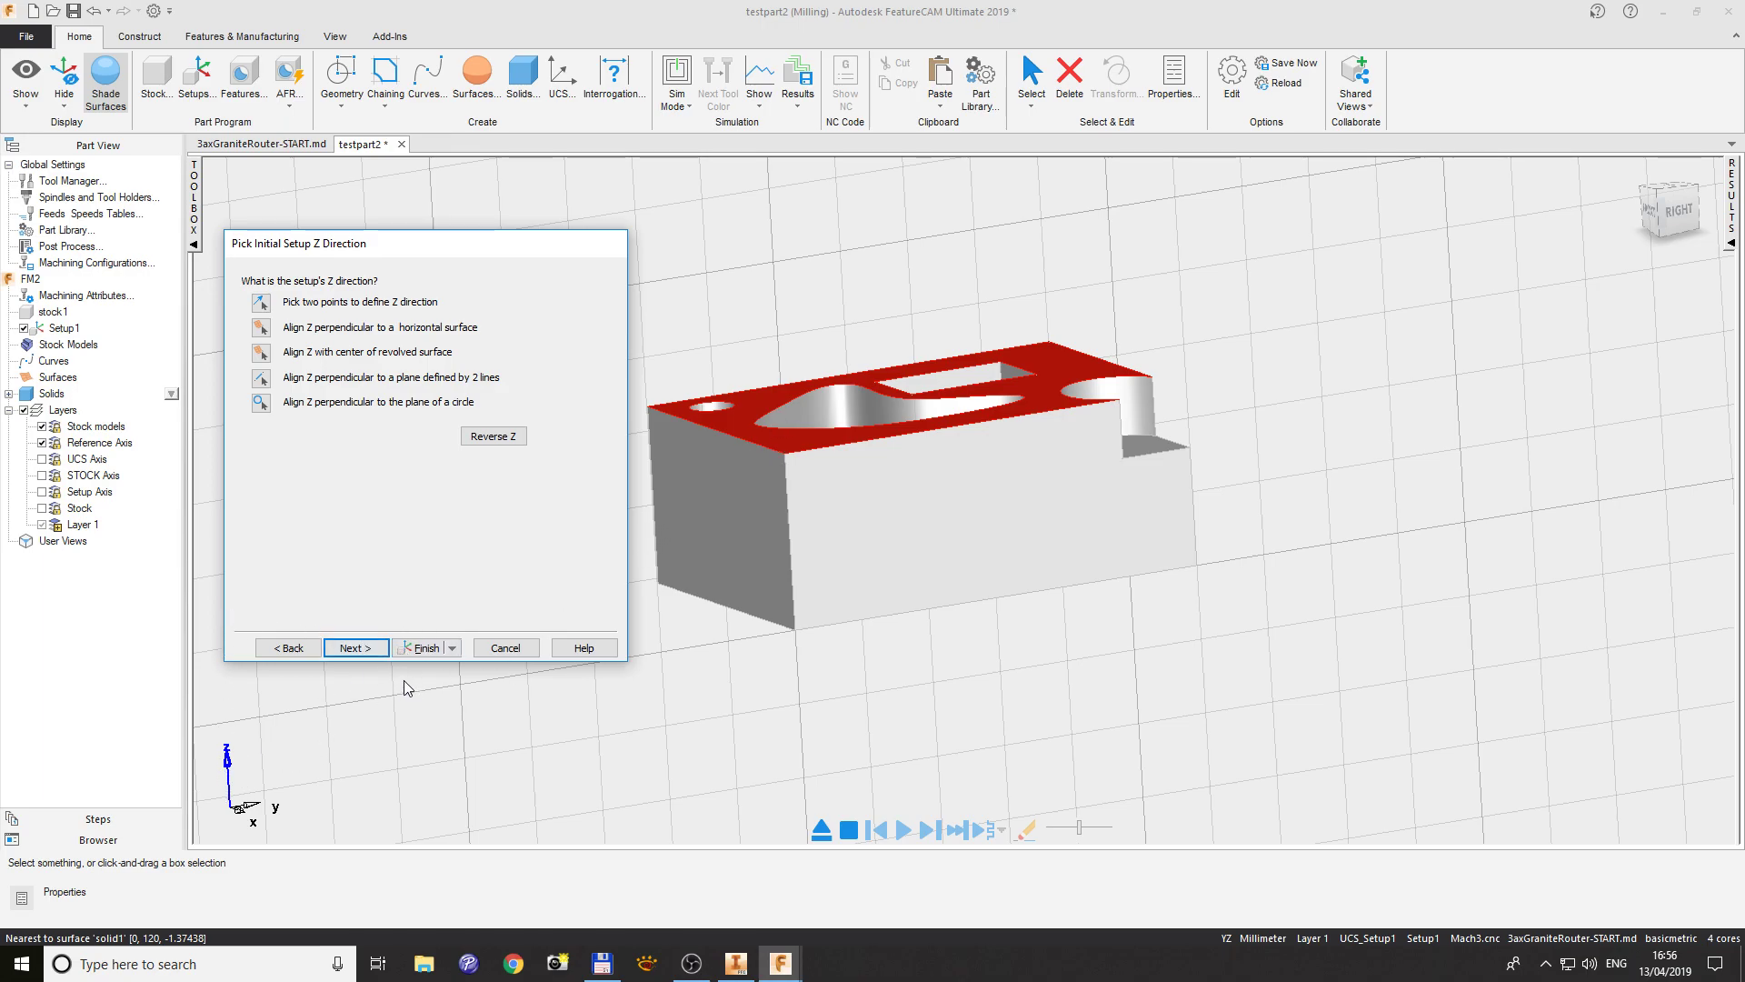
pyautogui.moveTo(912, 598); pyautogui.dragTo(870, 618, button='middle')
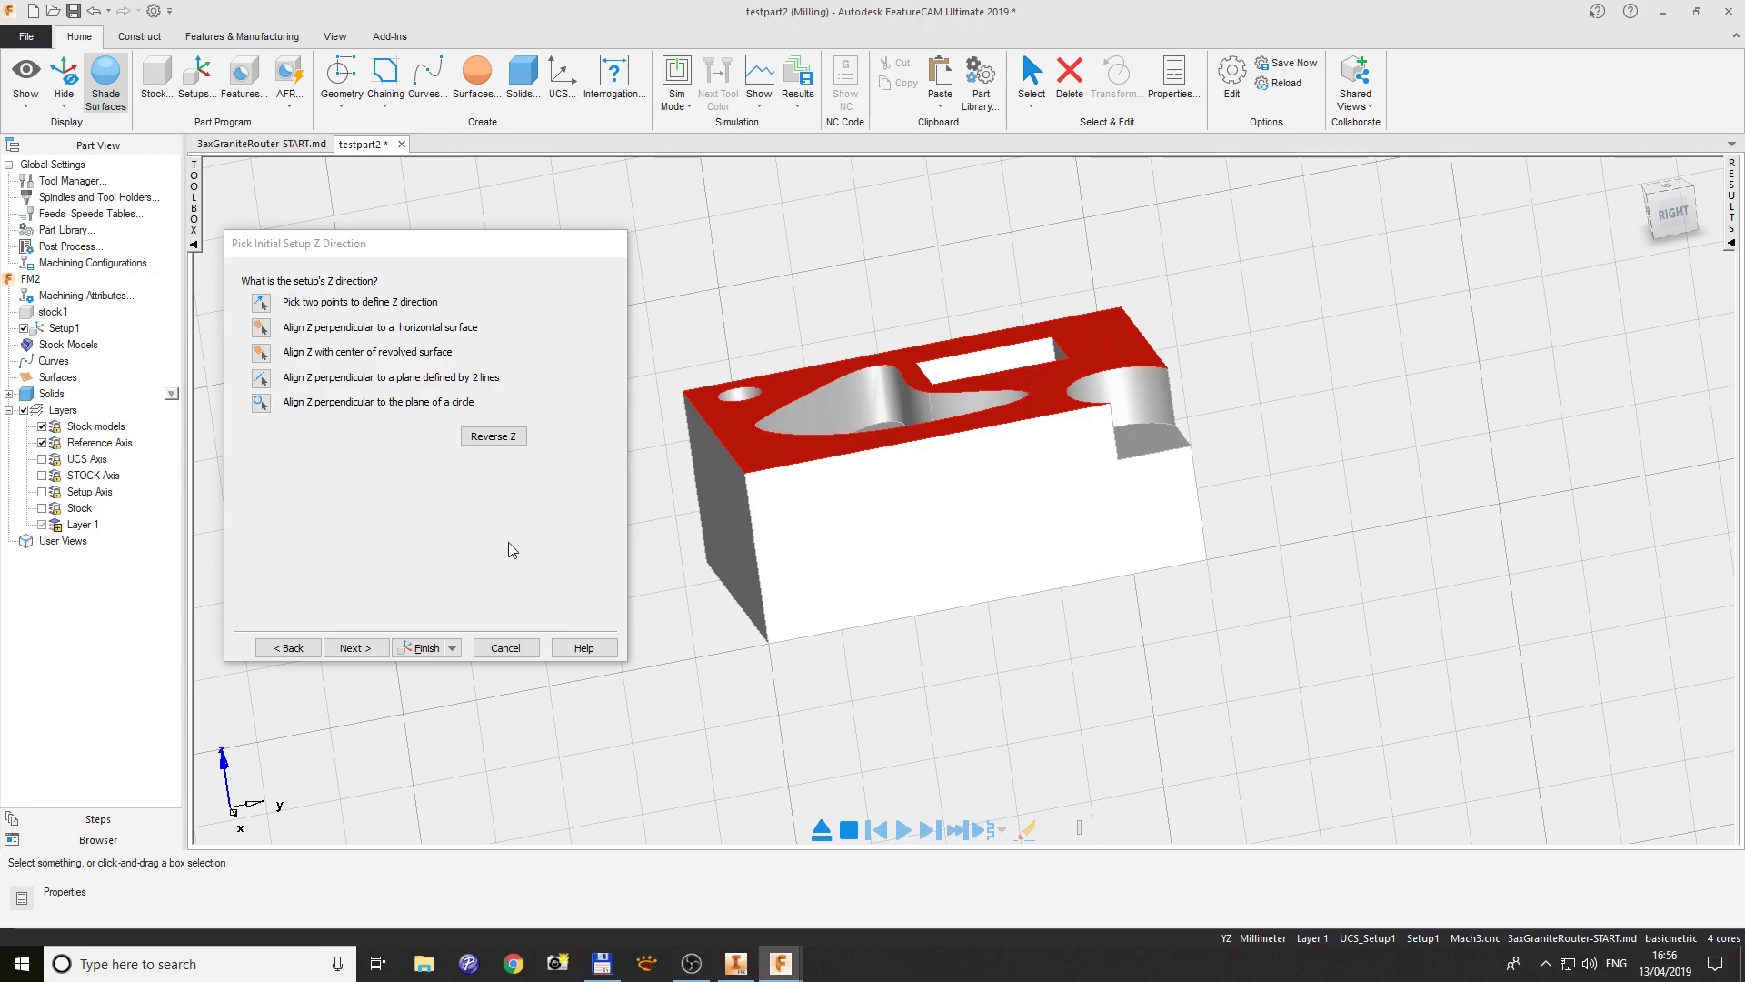
pyautogui.click(357, 648)
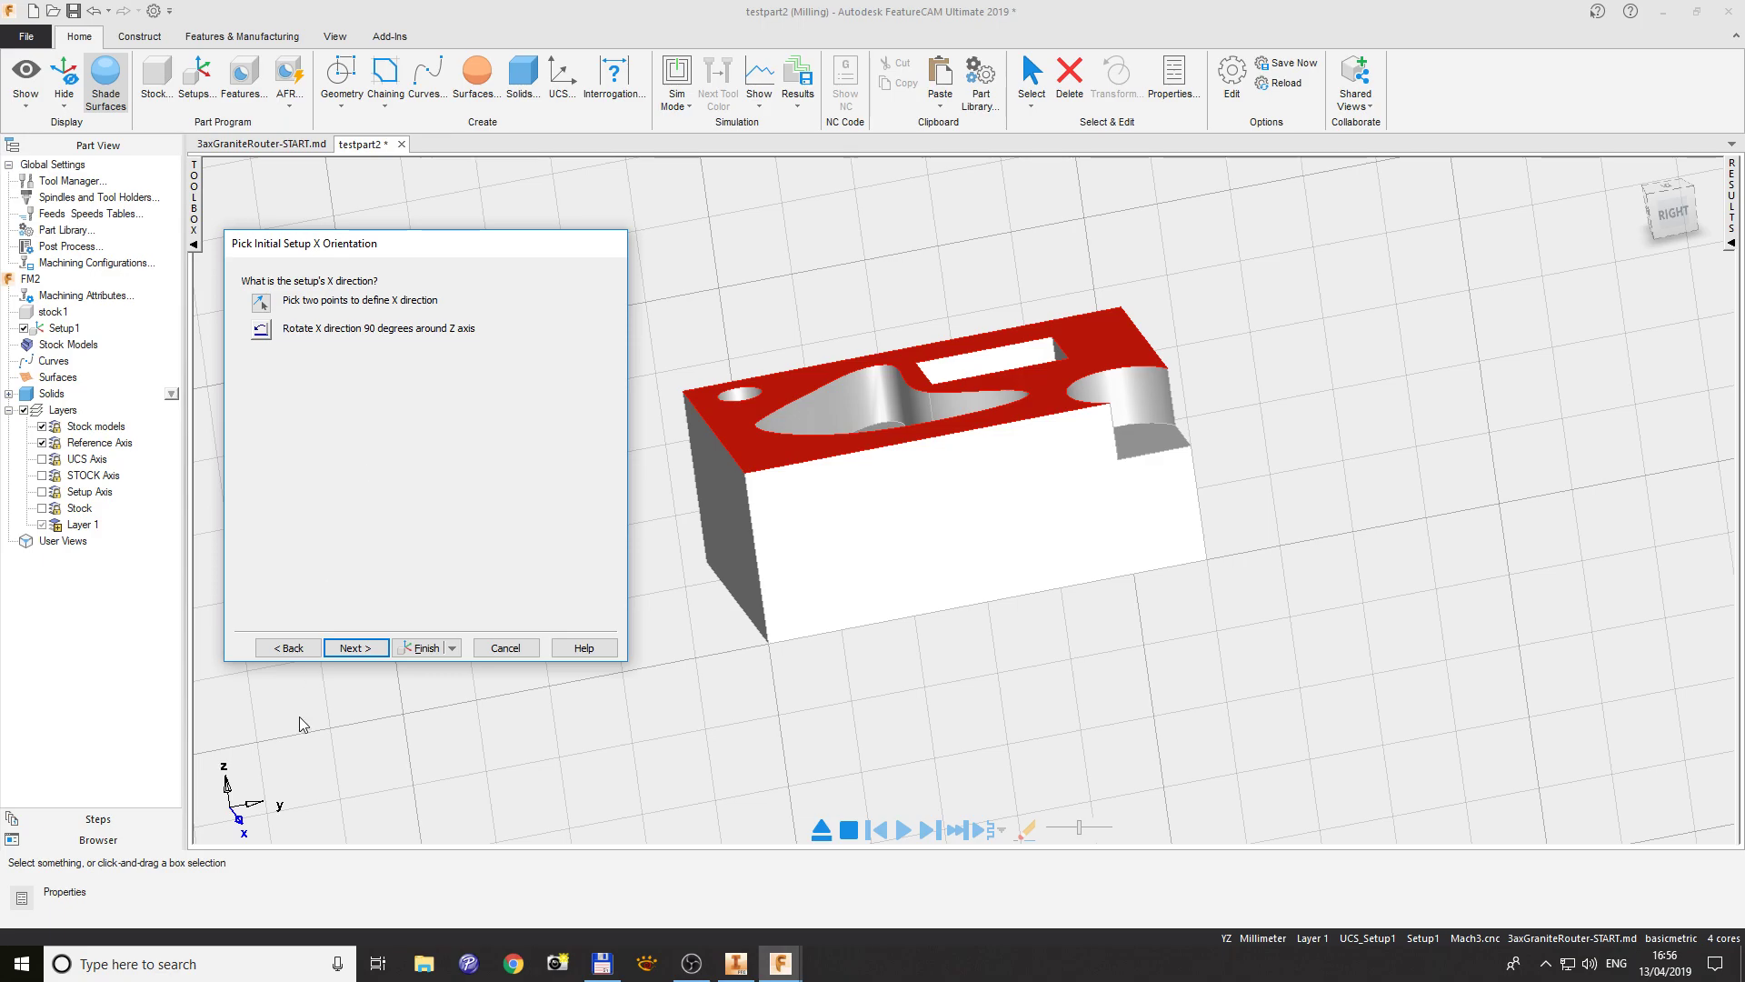
# - Rotate the setup's X direction 90 degrees around the Z axis and continue to the stock dimensions
pyautogui.click(263, 333)
pyautogui.click(355, 647)
pyautogui.click(355, 647)
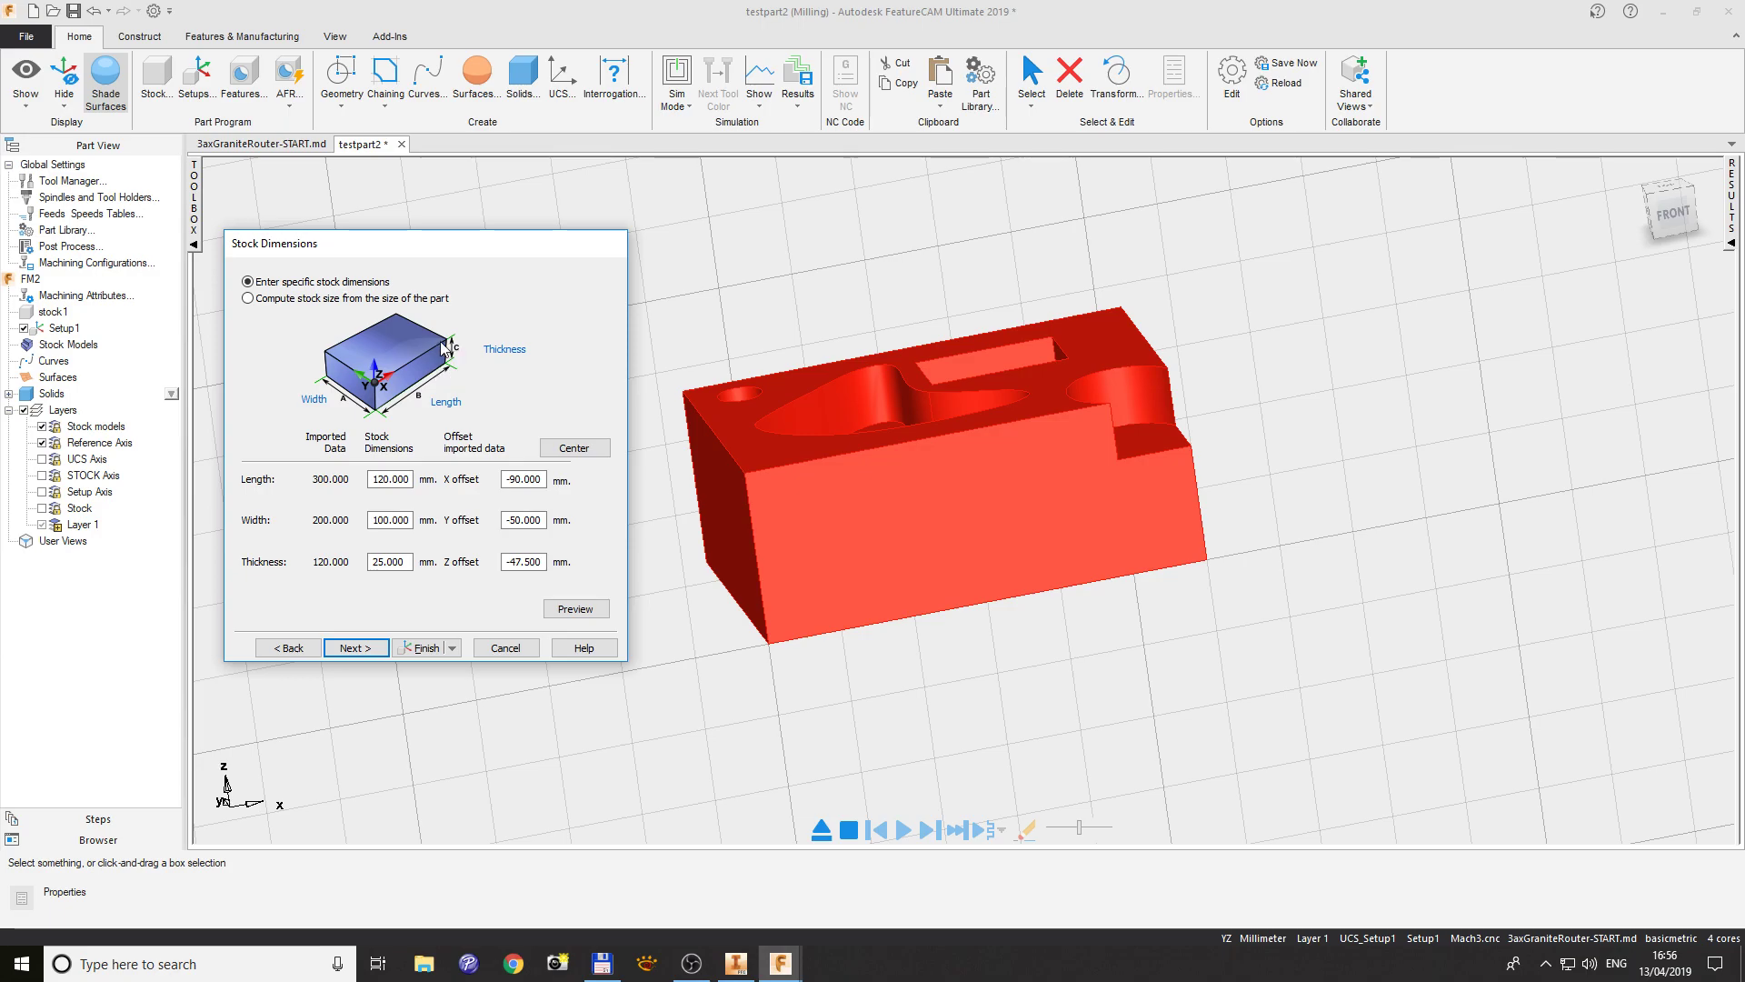
# - Compute the stock size from the part with 3 mm extra on every side, and continue to the setup location
pyautogui.click(248, 300)
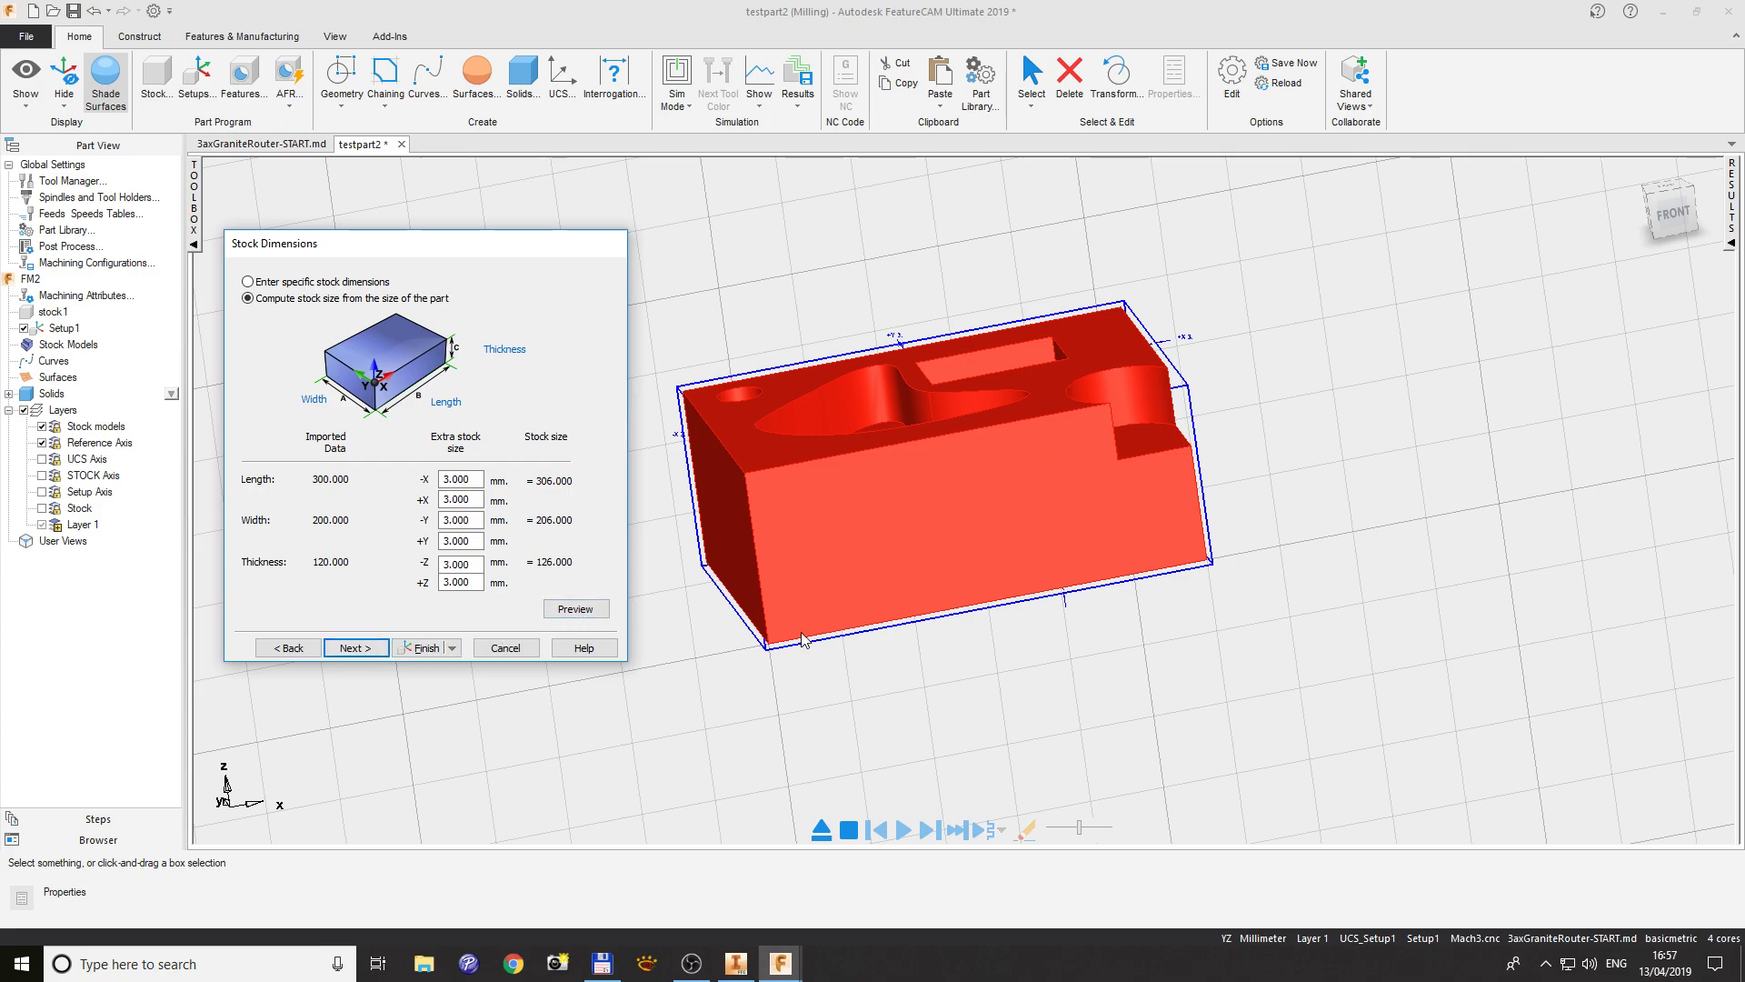
pyautogui.moveTo(958, 665); pyautogui.dragTo(779, 670, button='middle')
pyautogui.click(355, 648)
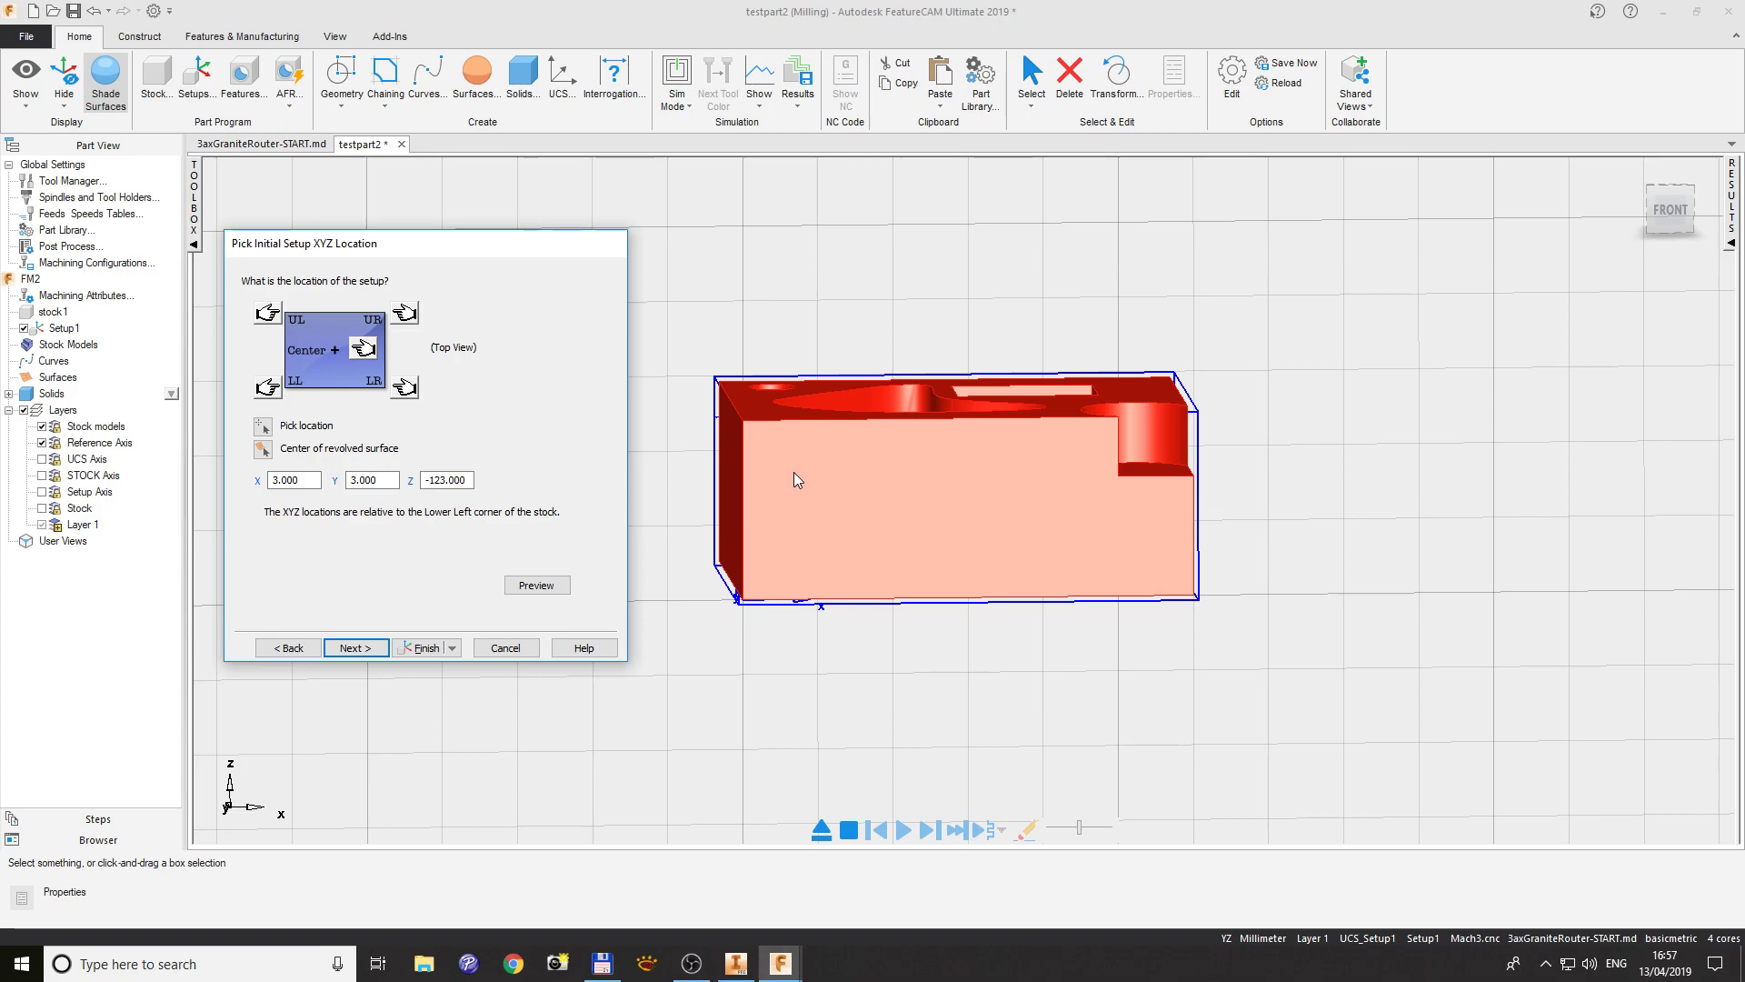
# - Place the setup origin at the centre of the stock's upper face
pyautogui.moveTo(790, 643)
pyautogui.mouseDown(button='middle')
pyautogui.moveTo(819, 616)
pyautogui.moveTo(776, 639)
pyautogui.mouseUp(button='middle')
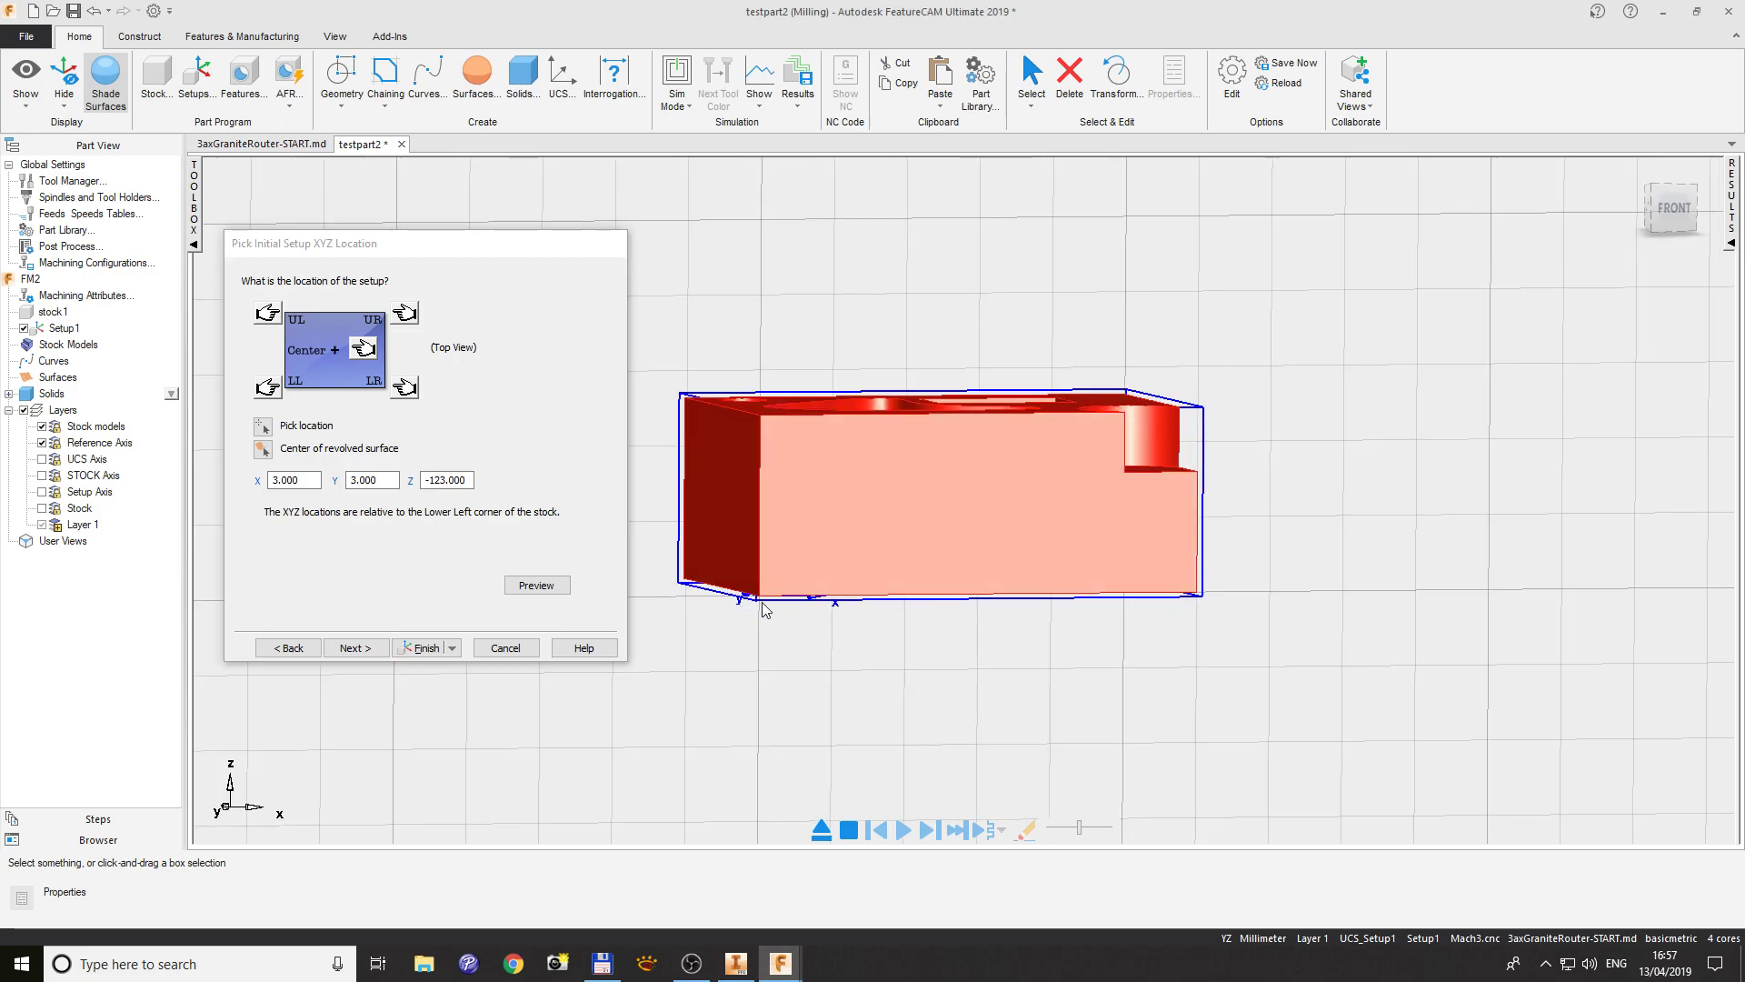
pyautogui.moveTo(885, 660); pyautogui.dragTo(814, 701, button='middle')
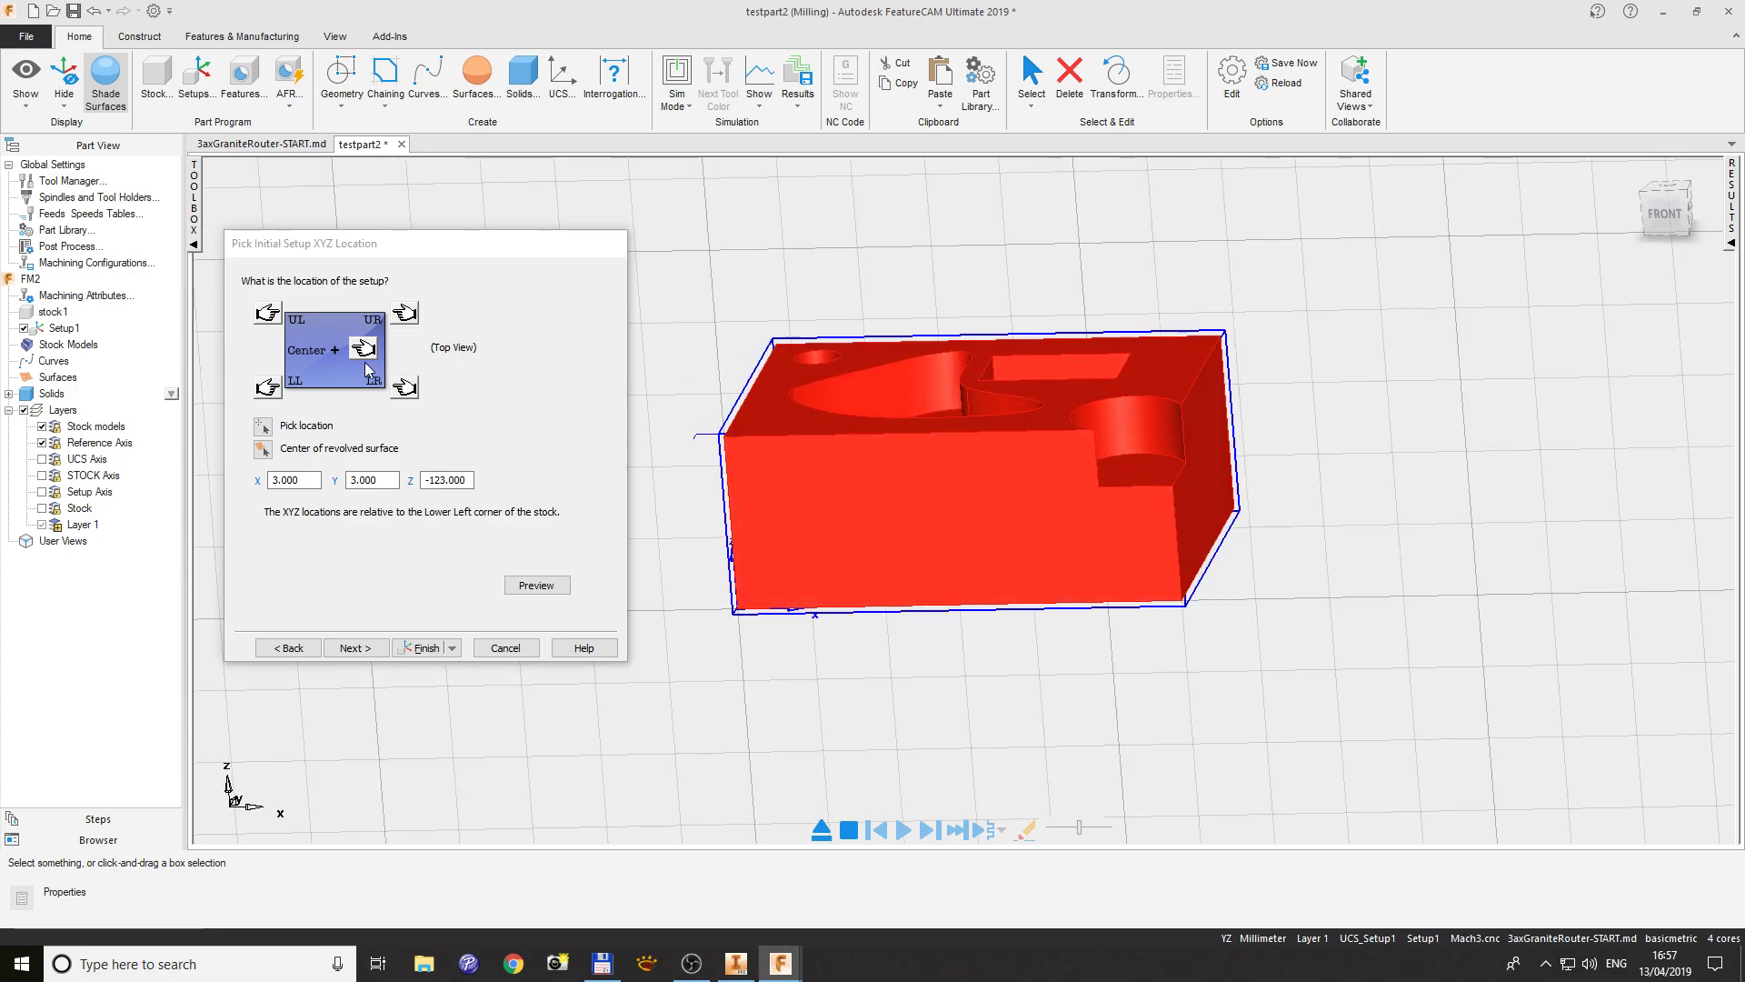
pyautogui.click(406, 317)
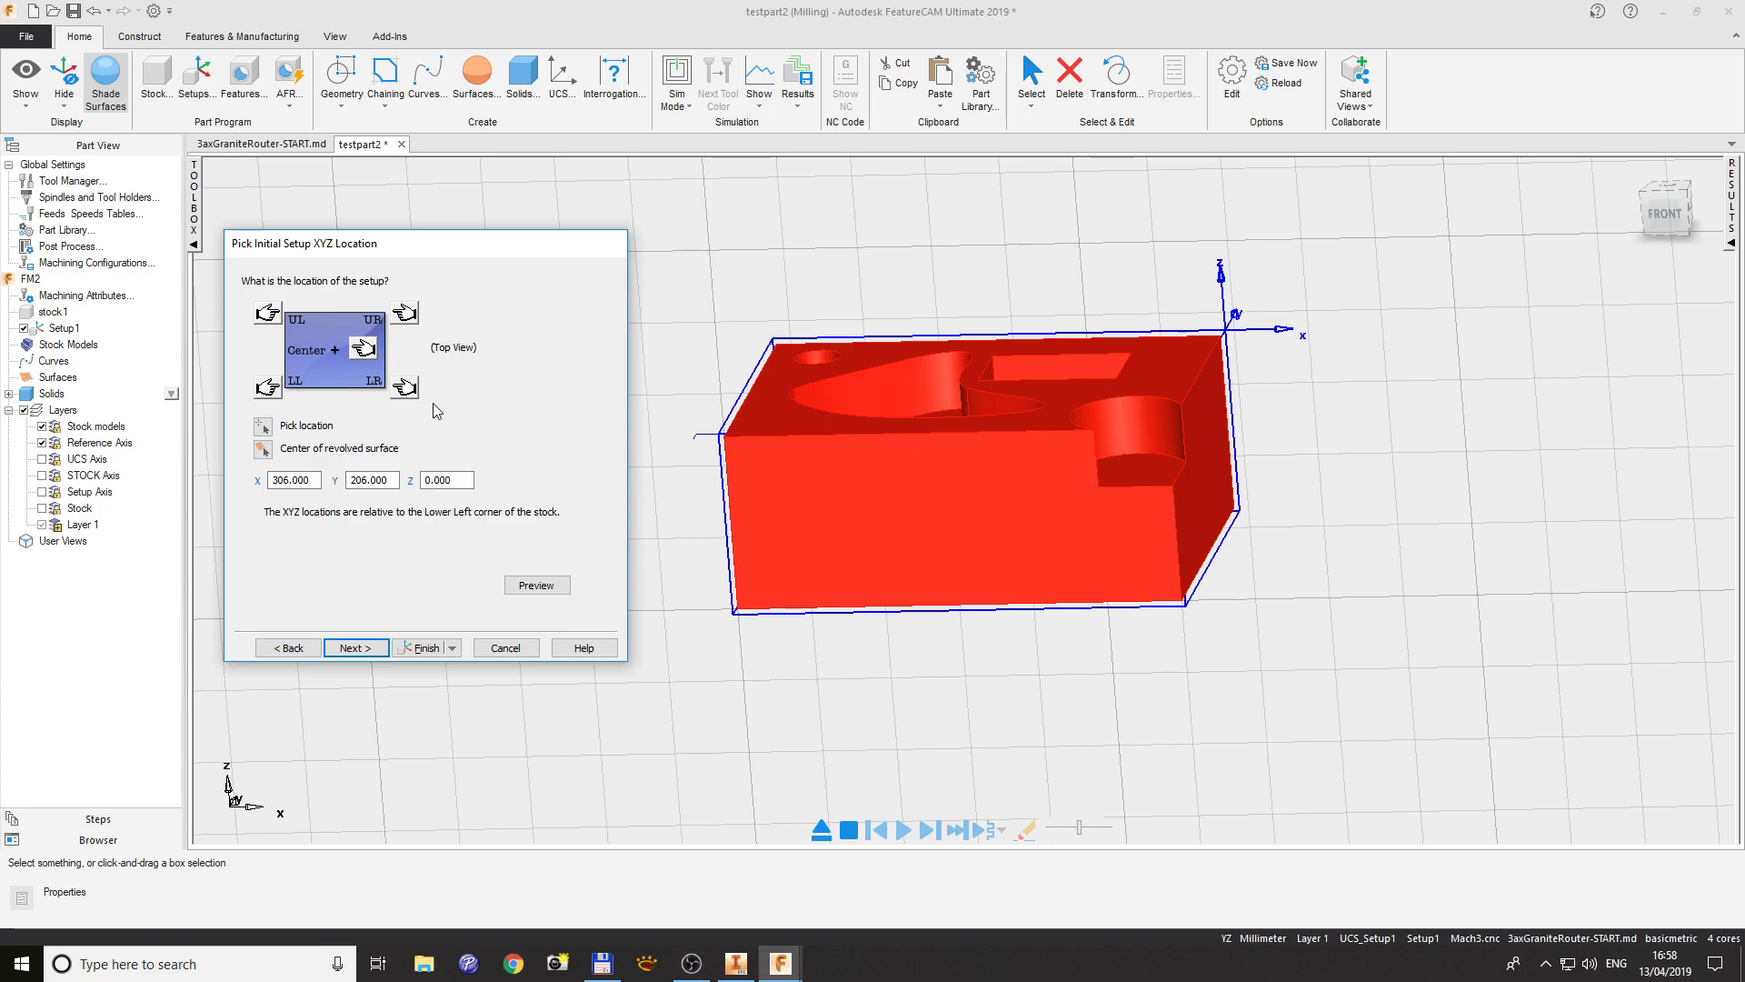
pyautogui.click(363, 349)
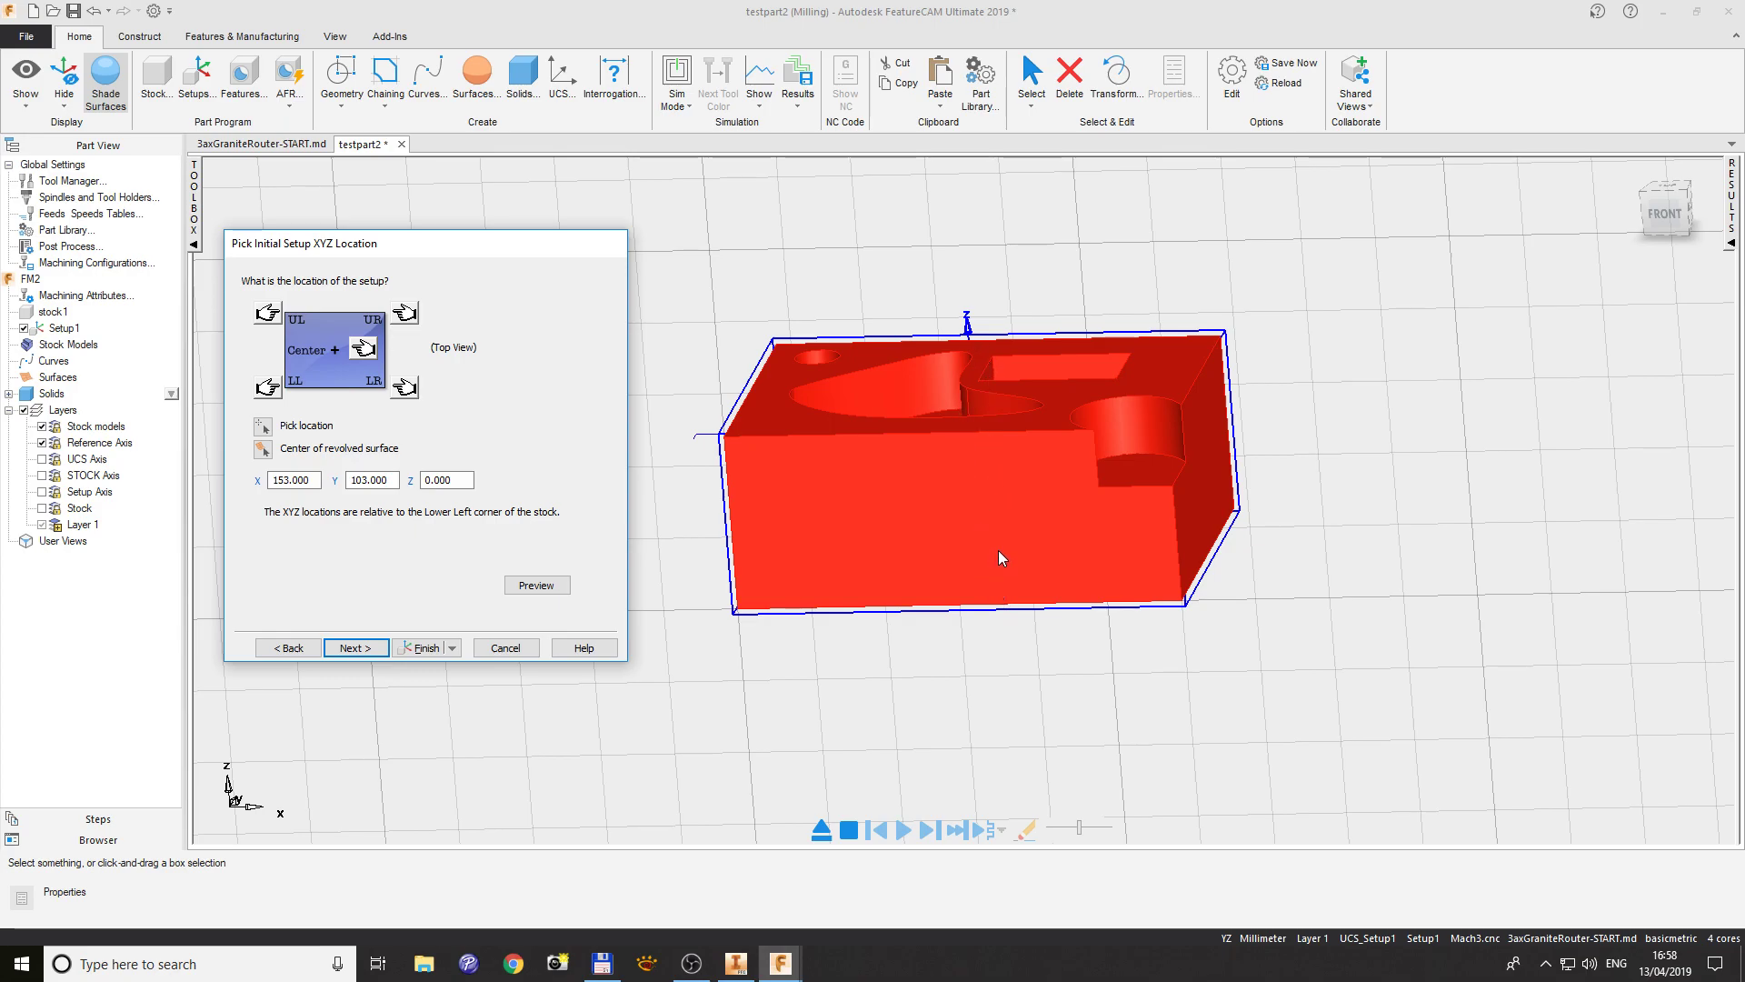
pyautogui.moveTo(993, 550); pyautogui.dragTo(892, 607, button='middle')
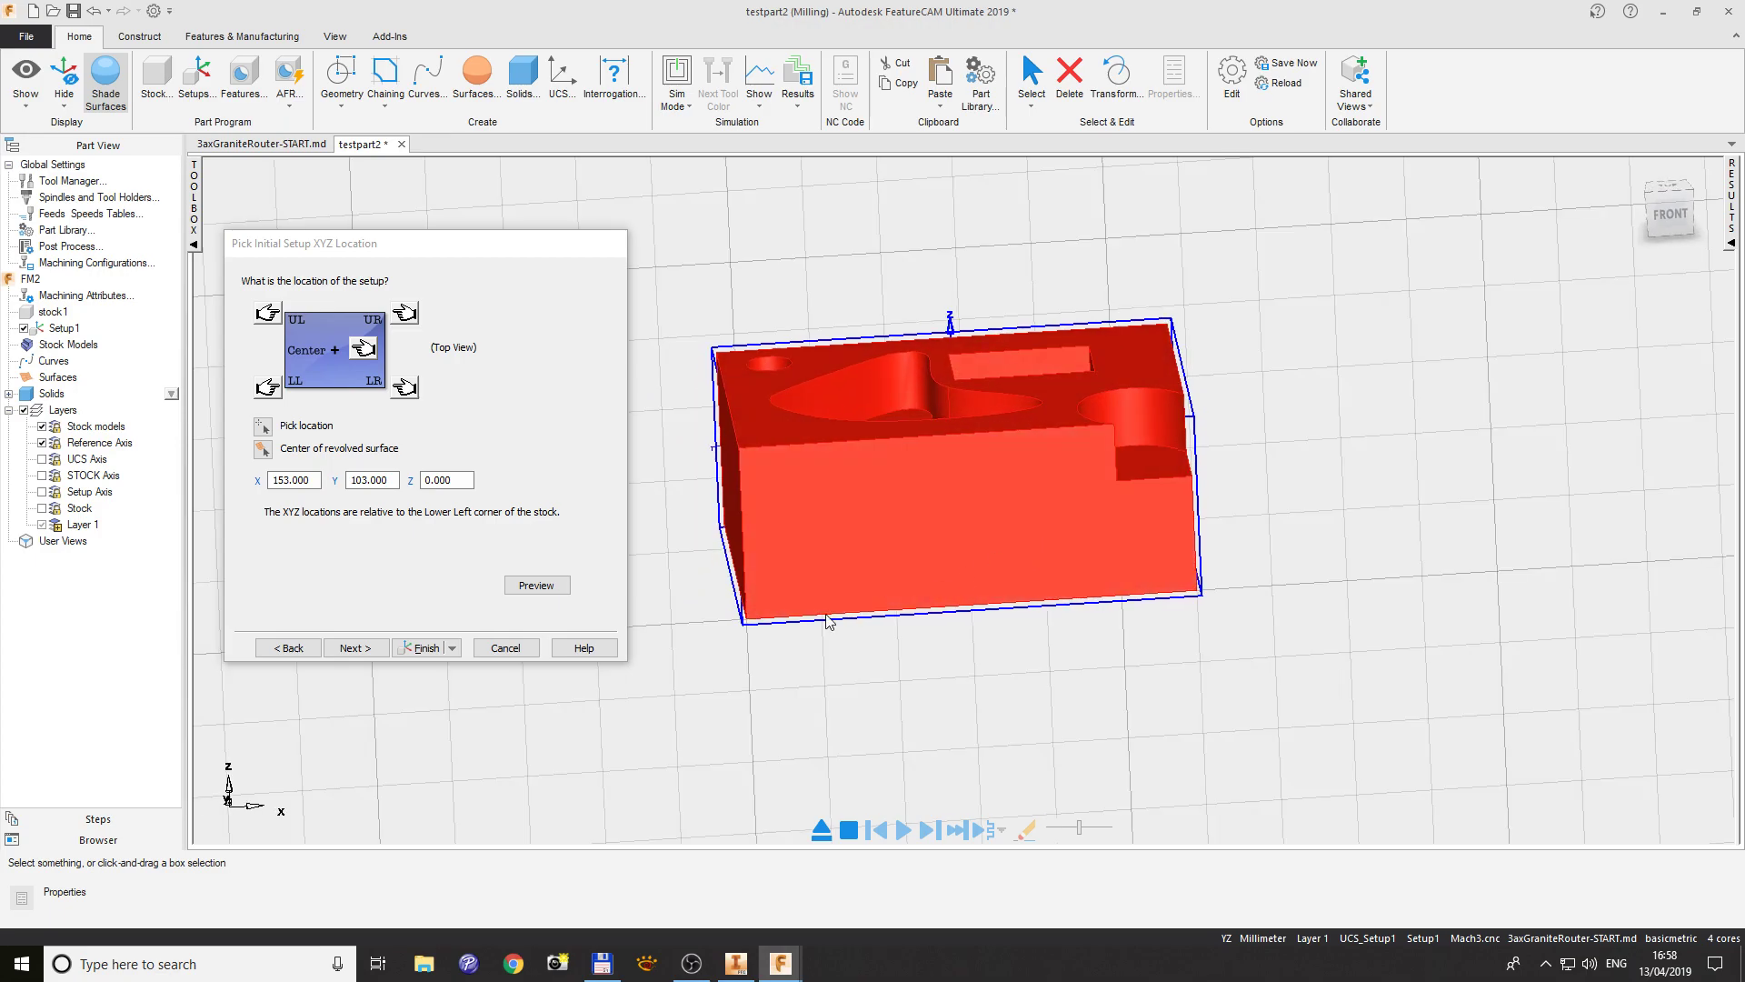
# - Finish the import wizard without multi-axis positioning, leaving the holes for FeatureCAM to recognize
pyautogui.click(353, 648)
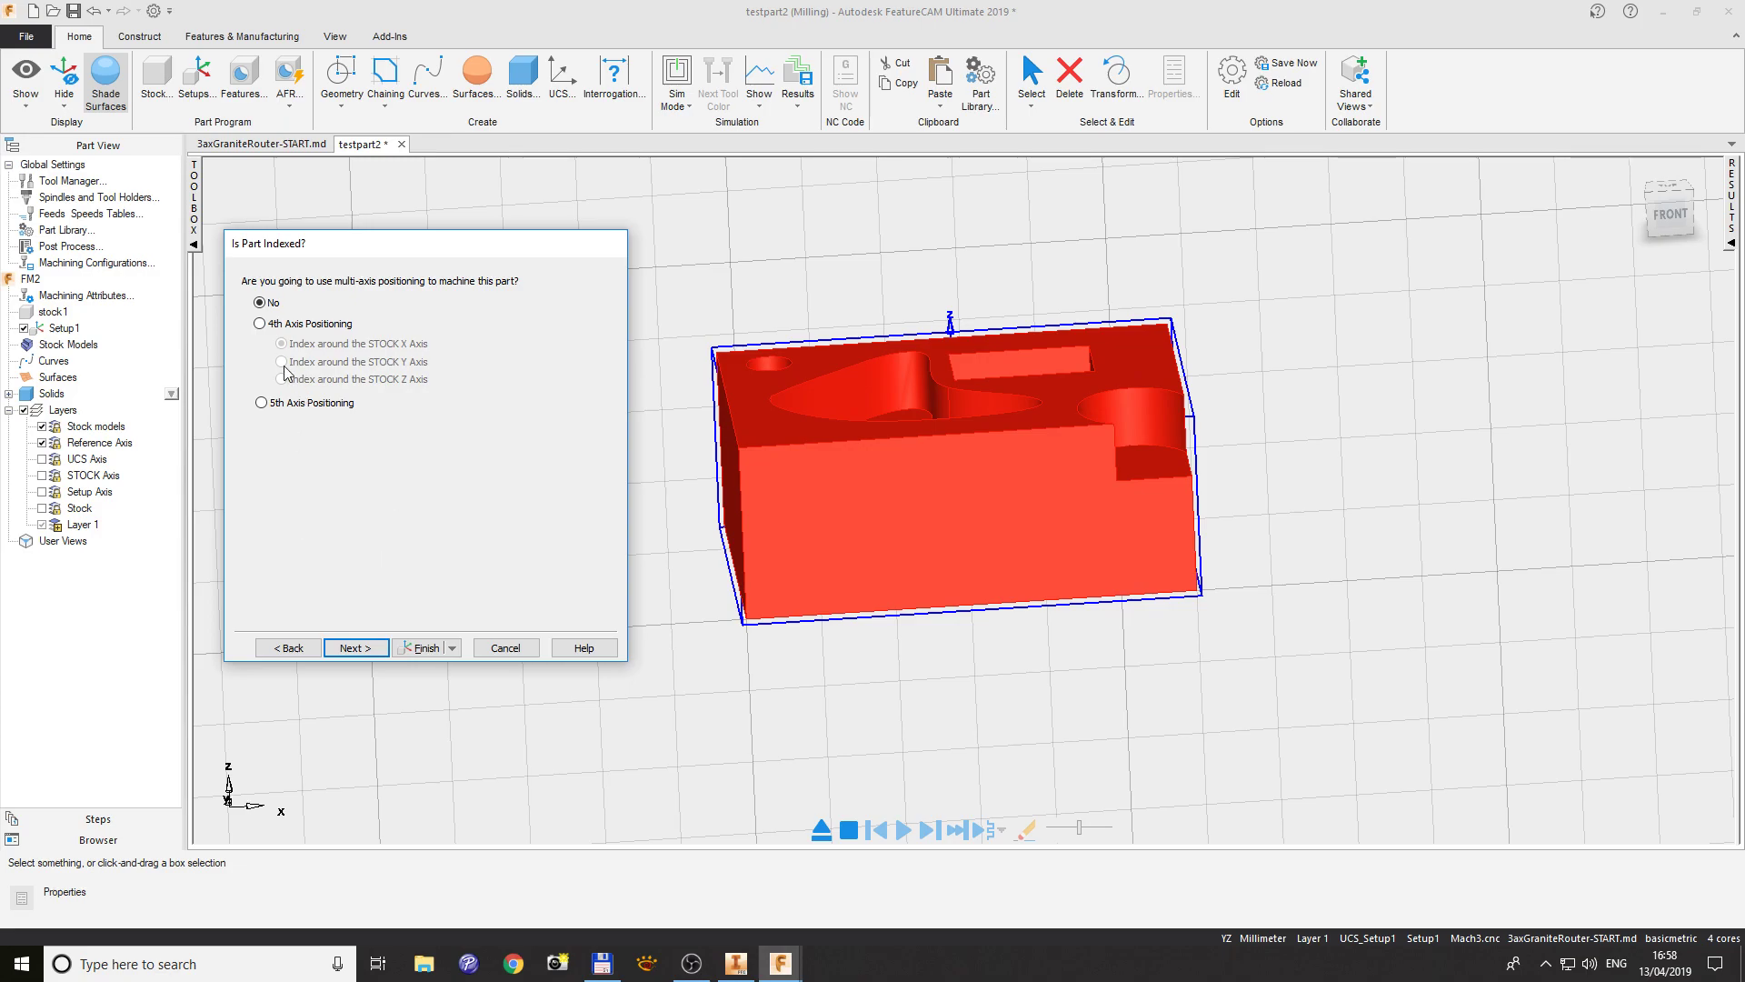
pyautogui.click(355, 648)
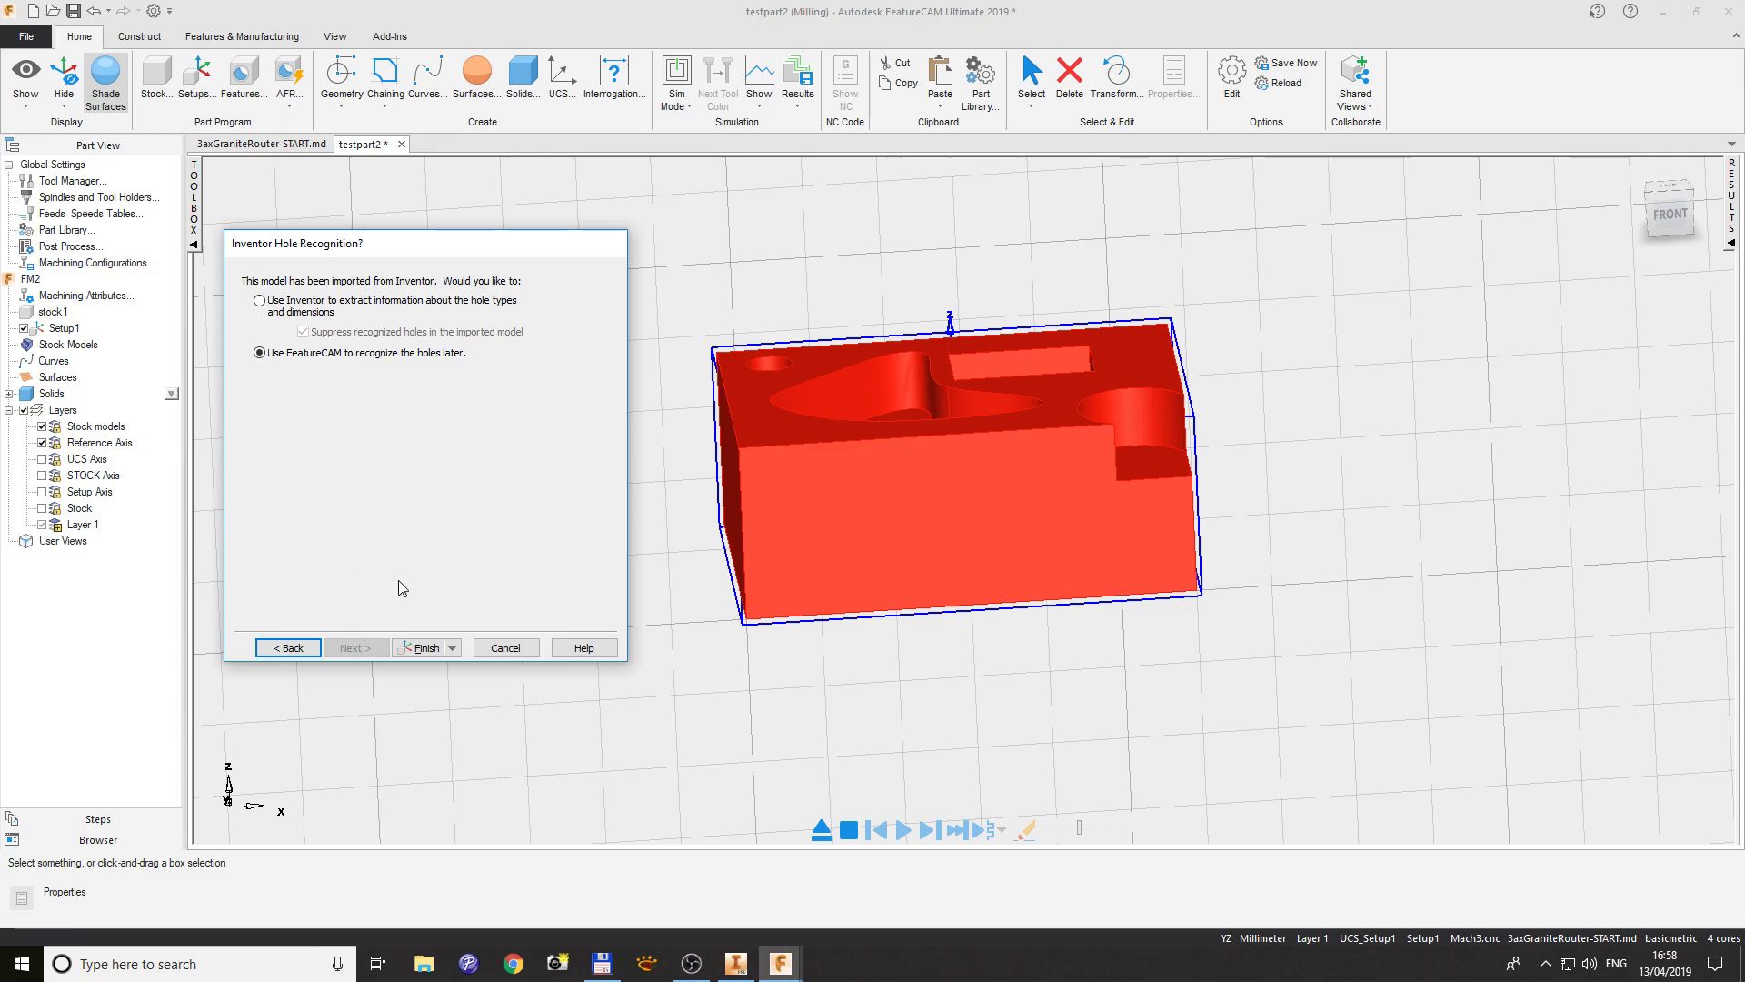
pyautogui.click(424, 649)
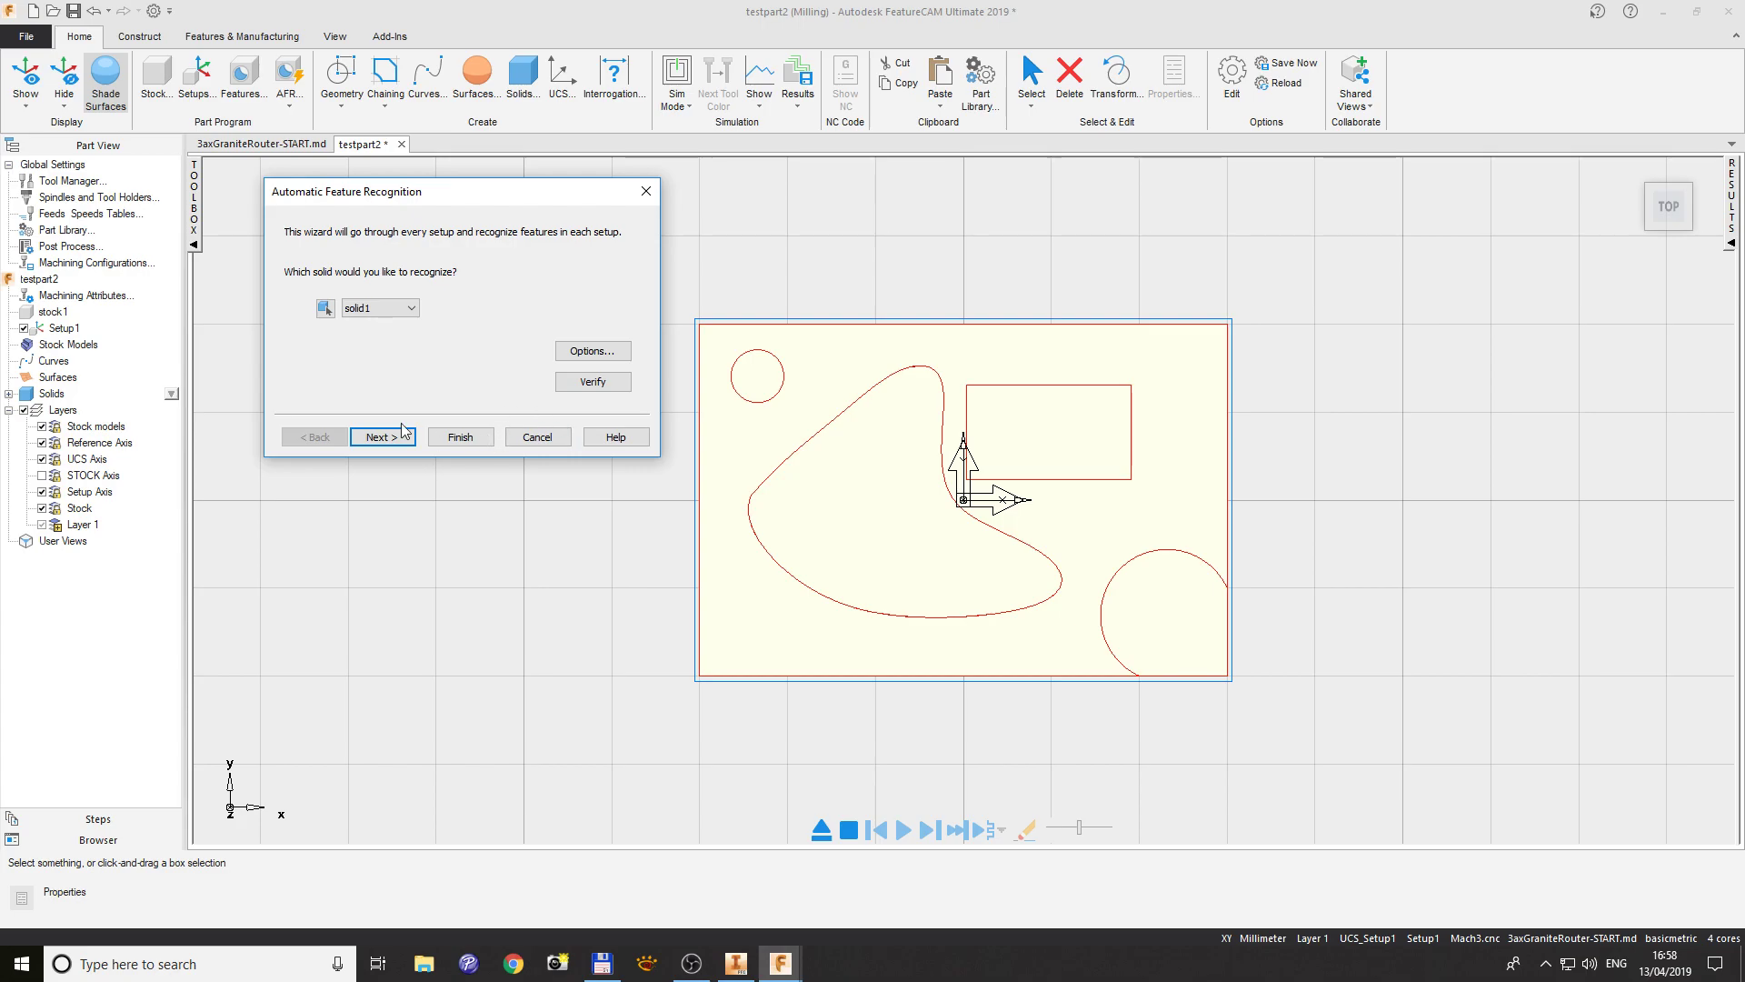
# - Run automatic feature recognition on solid1 for Setup1 and create the face feature and all five side features
pyautogui.click(377, 308)
pyautogui.click(373, 326)
pyautogui.click(381, 438)
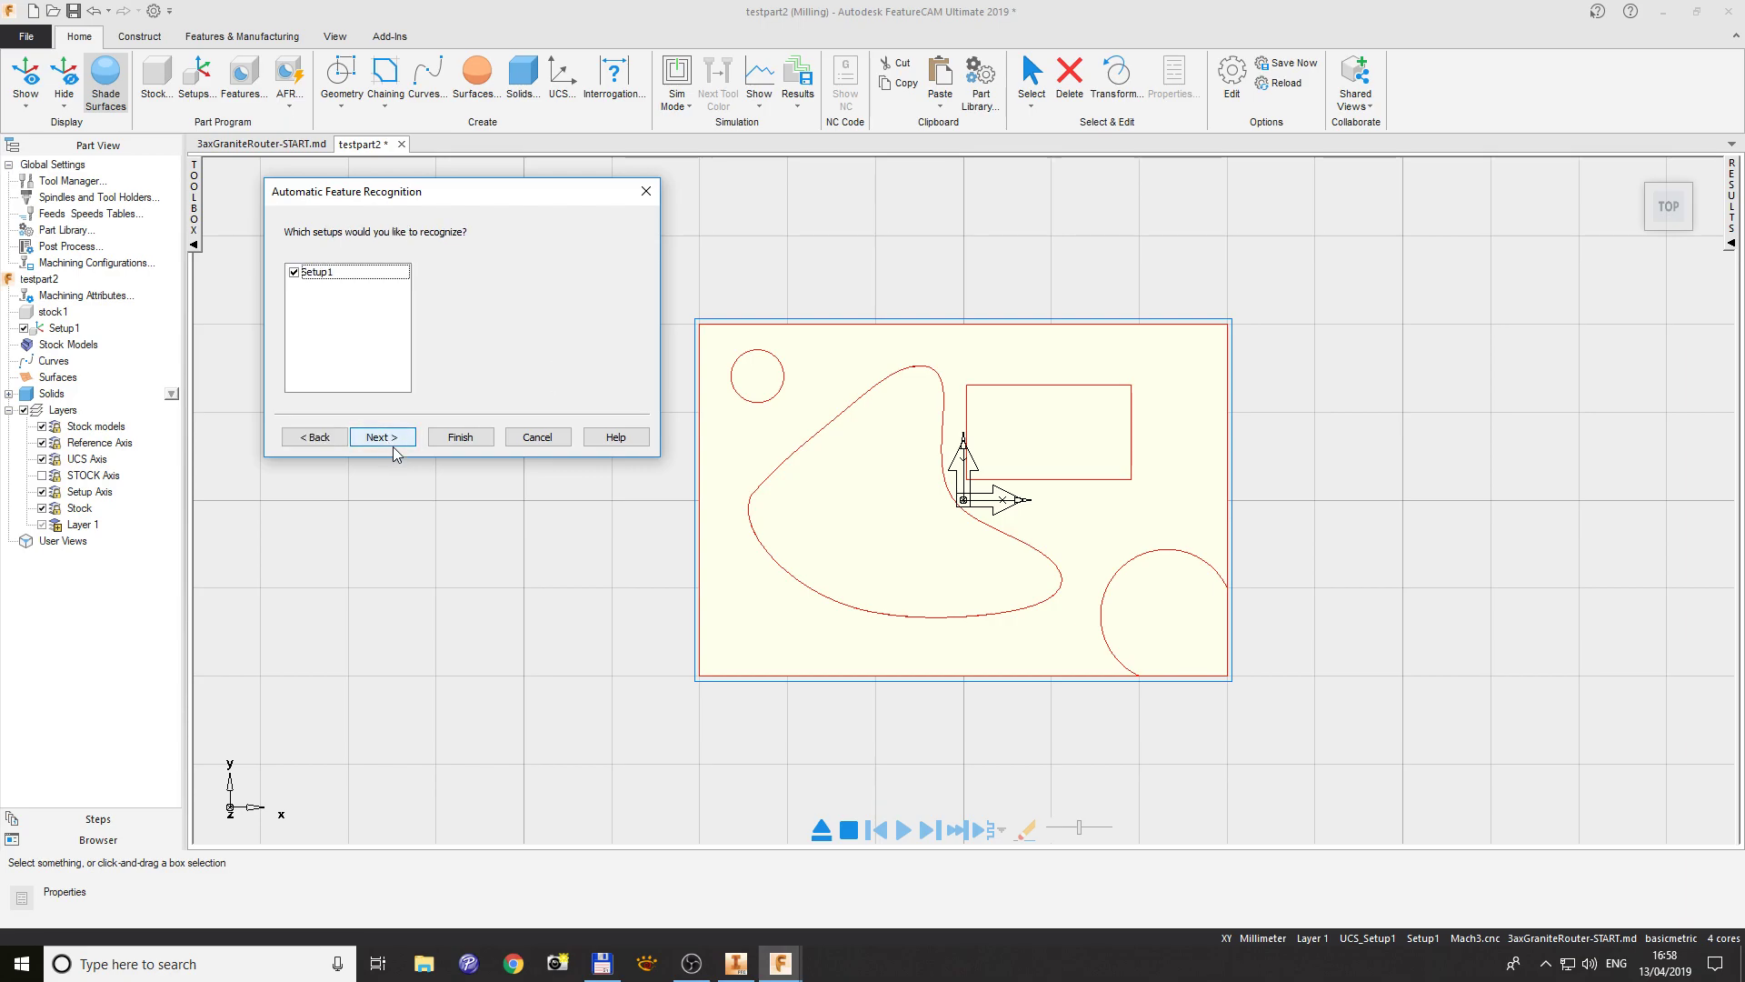
pyautogui.click(382, 437)
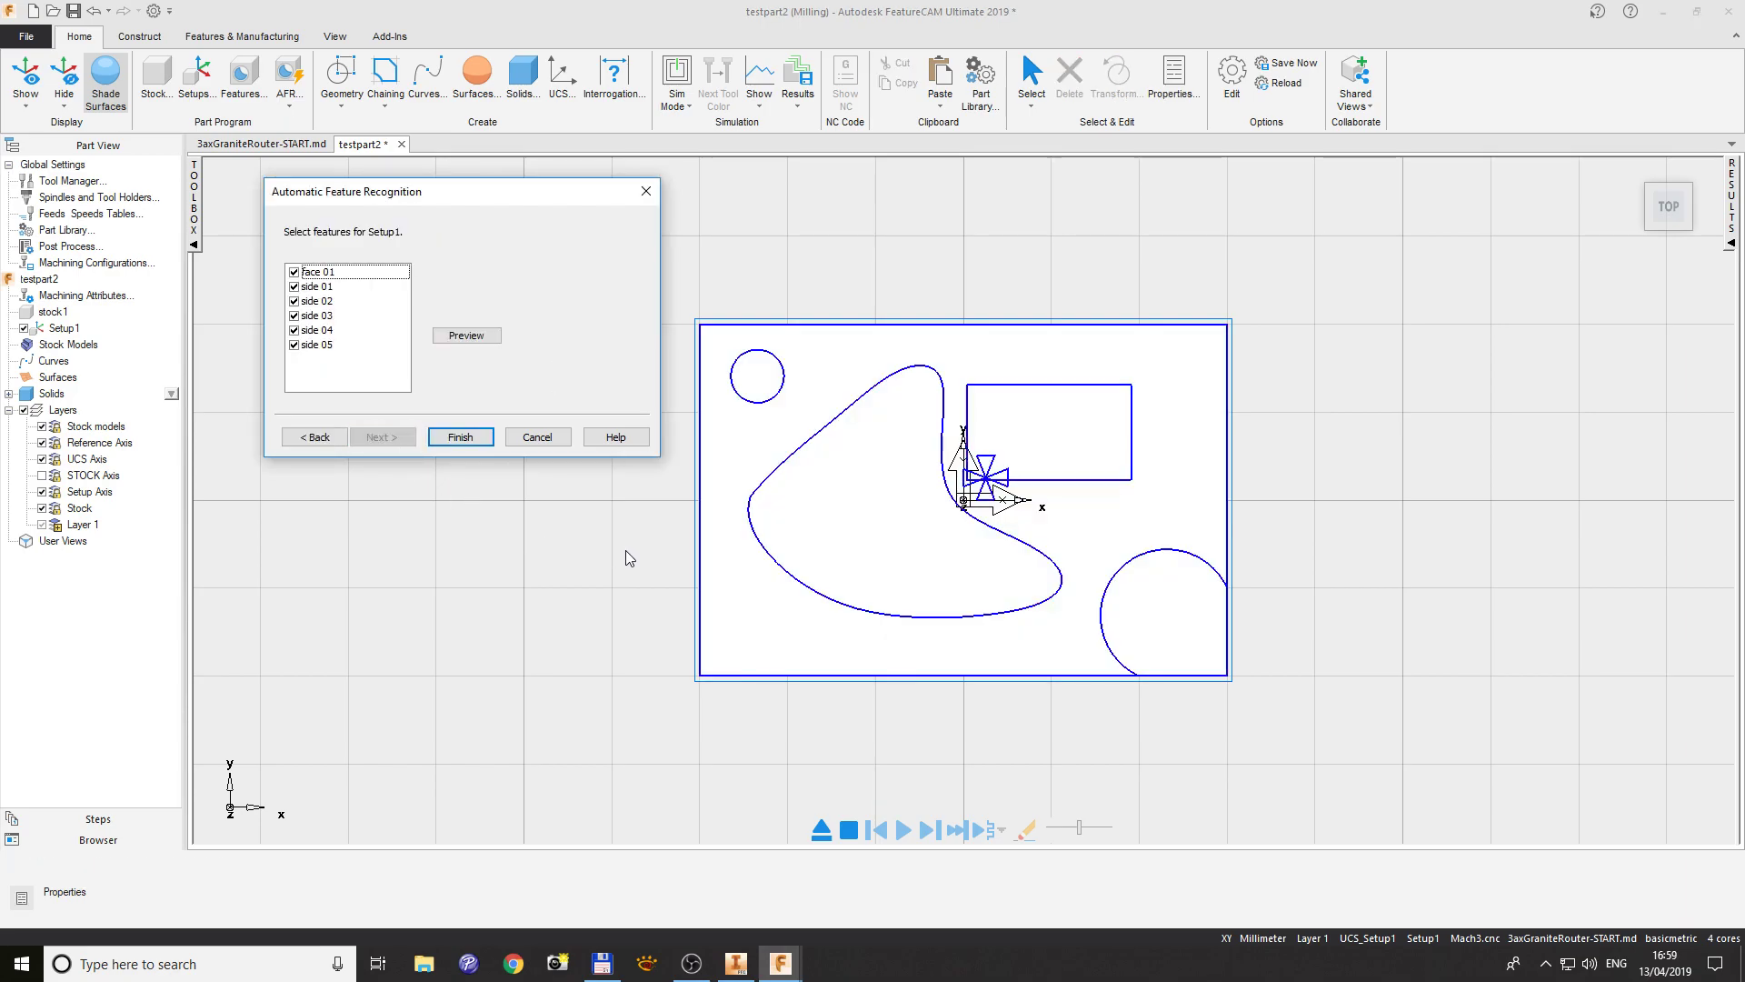
pyautogui.scroll(3, 638, 504)
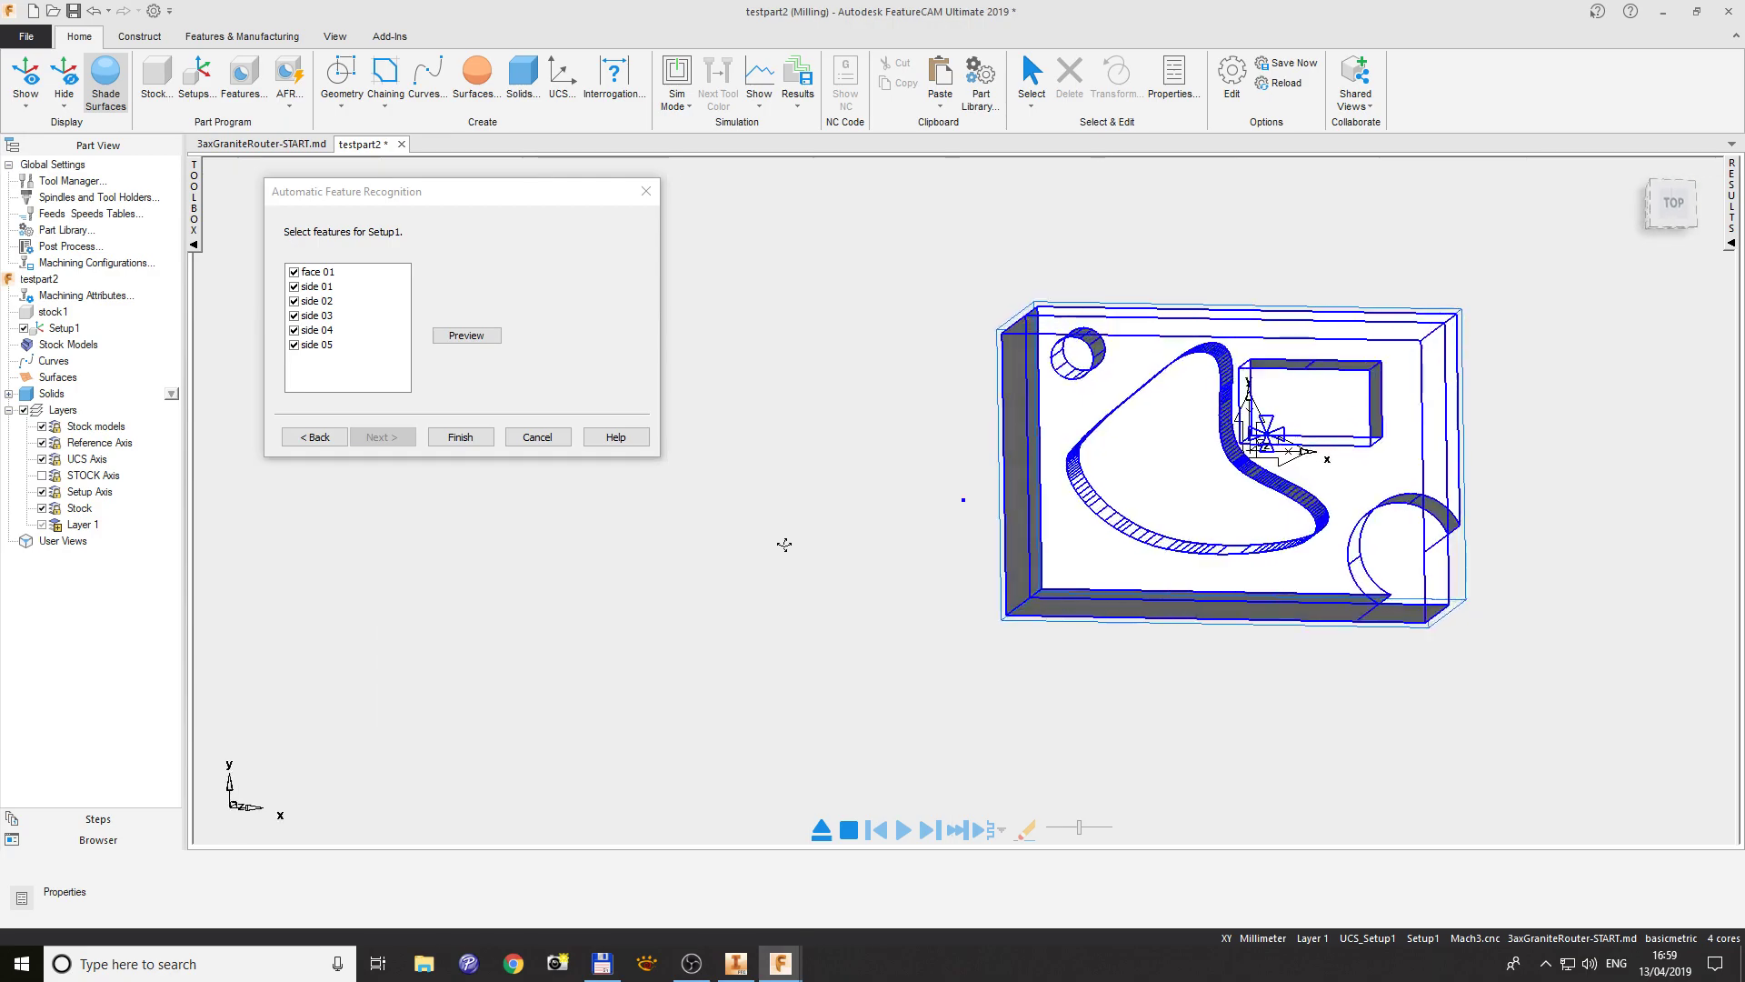
pyautogui.moveTo(805, 449); pyautogui.dragTo(787, 378, button='middle')
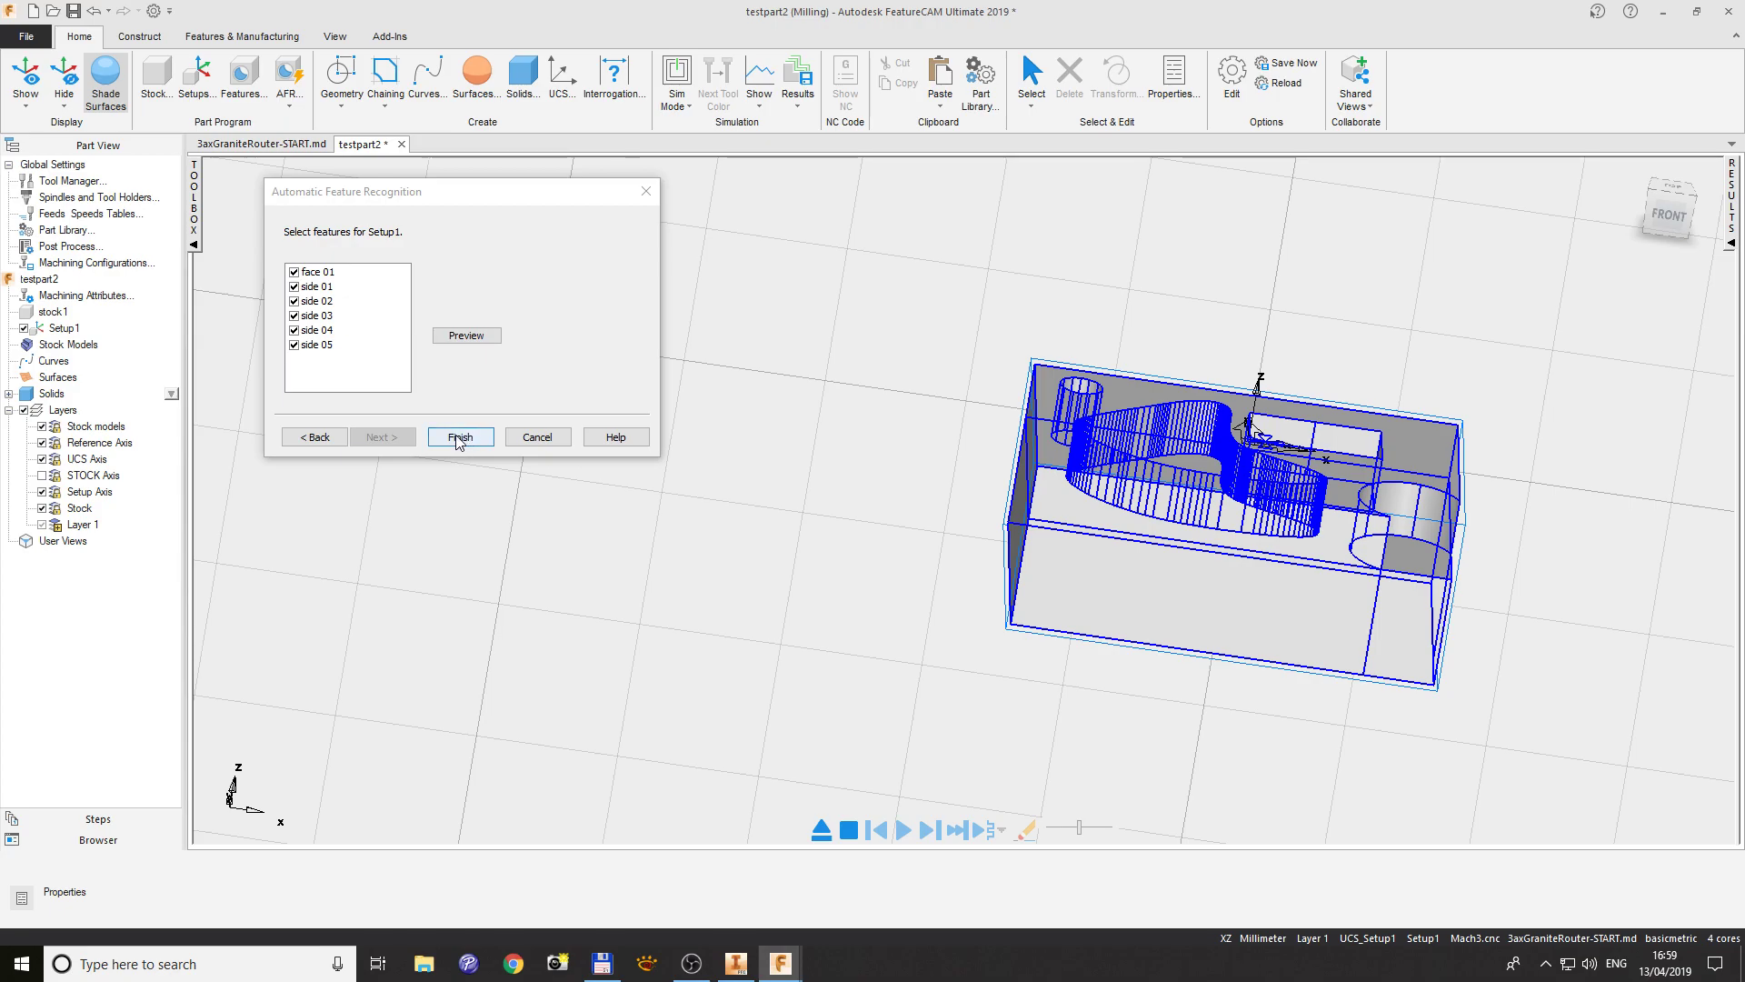
pyautogui.click(460, 438)
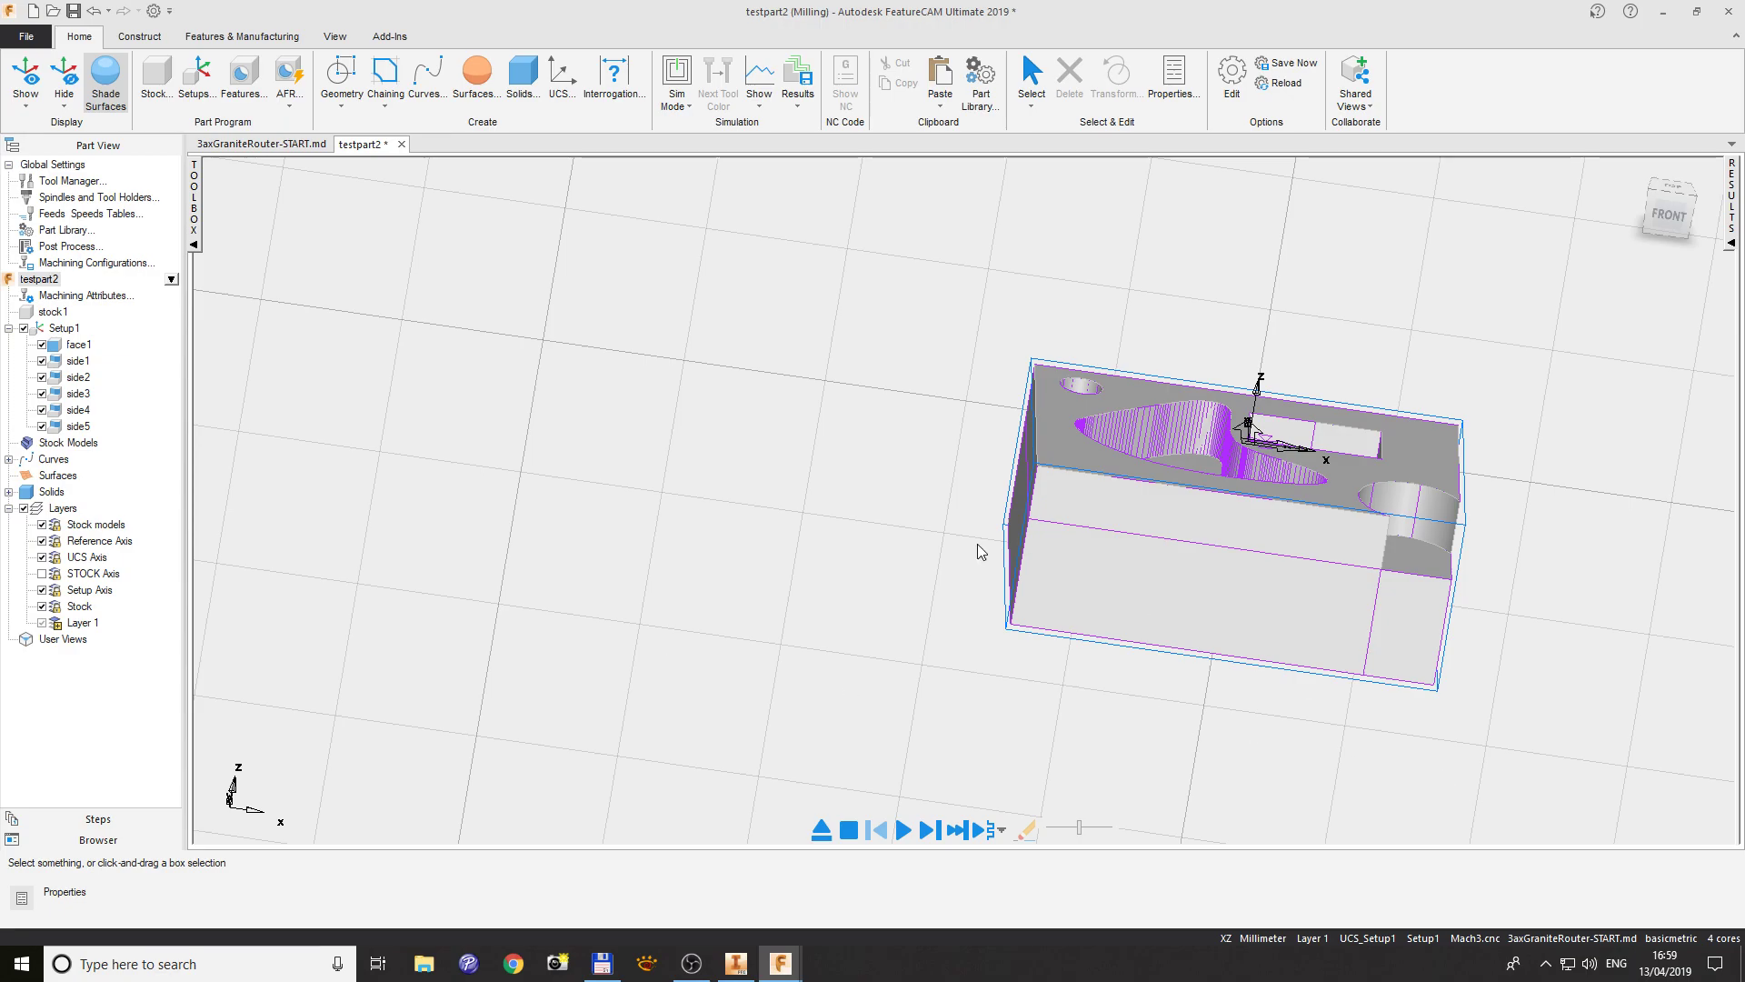
pyautogui.scroll(-1, 319, 545)
pyautogui.scroll(-1, 400, 578)
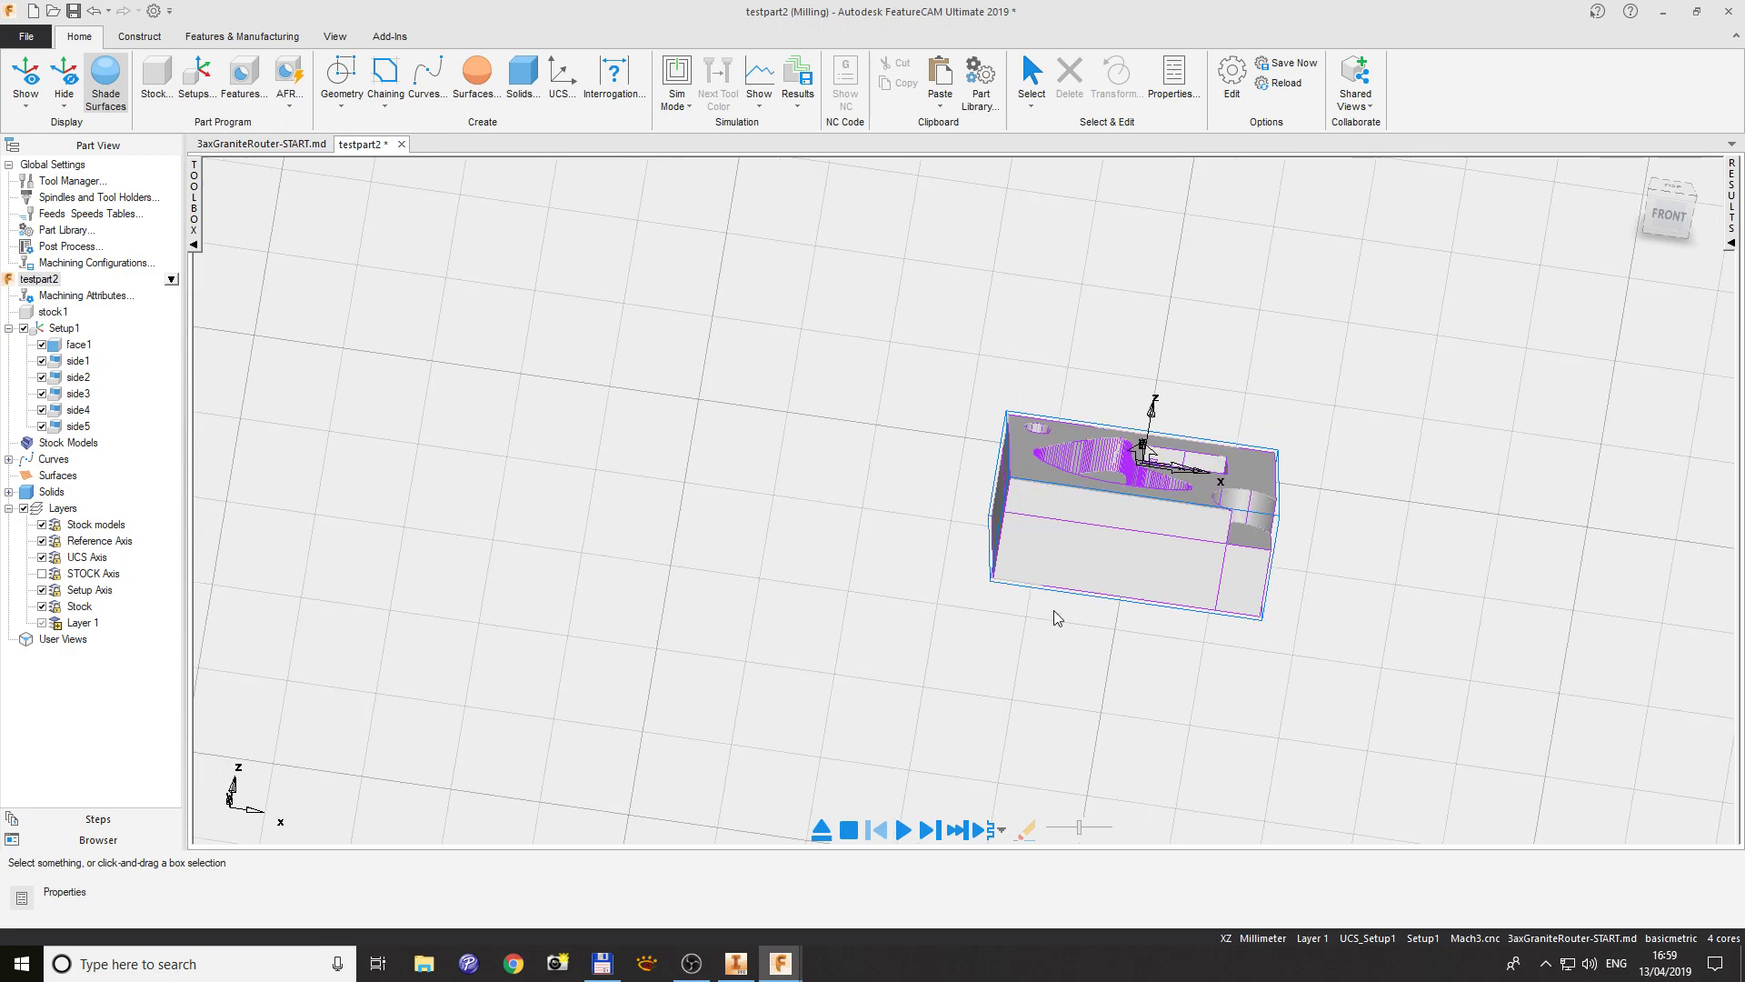
pyautogui.scroll(1, 1591, 525)
pyautogui.scroll(-1, 1182, 534)
pyautogui.middleClick(1295, 523)
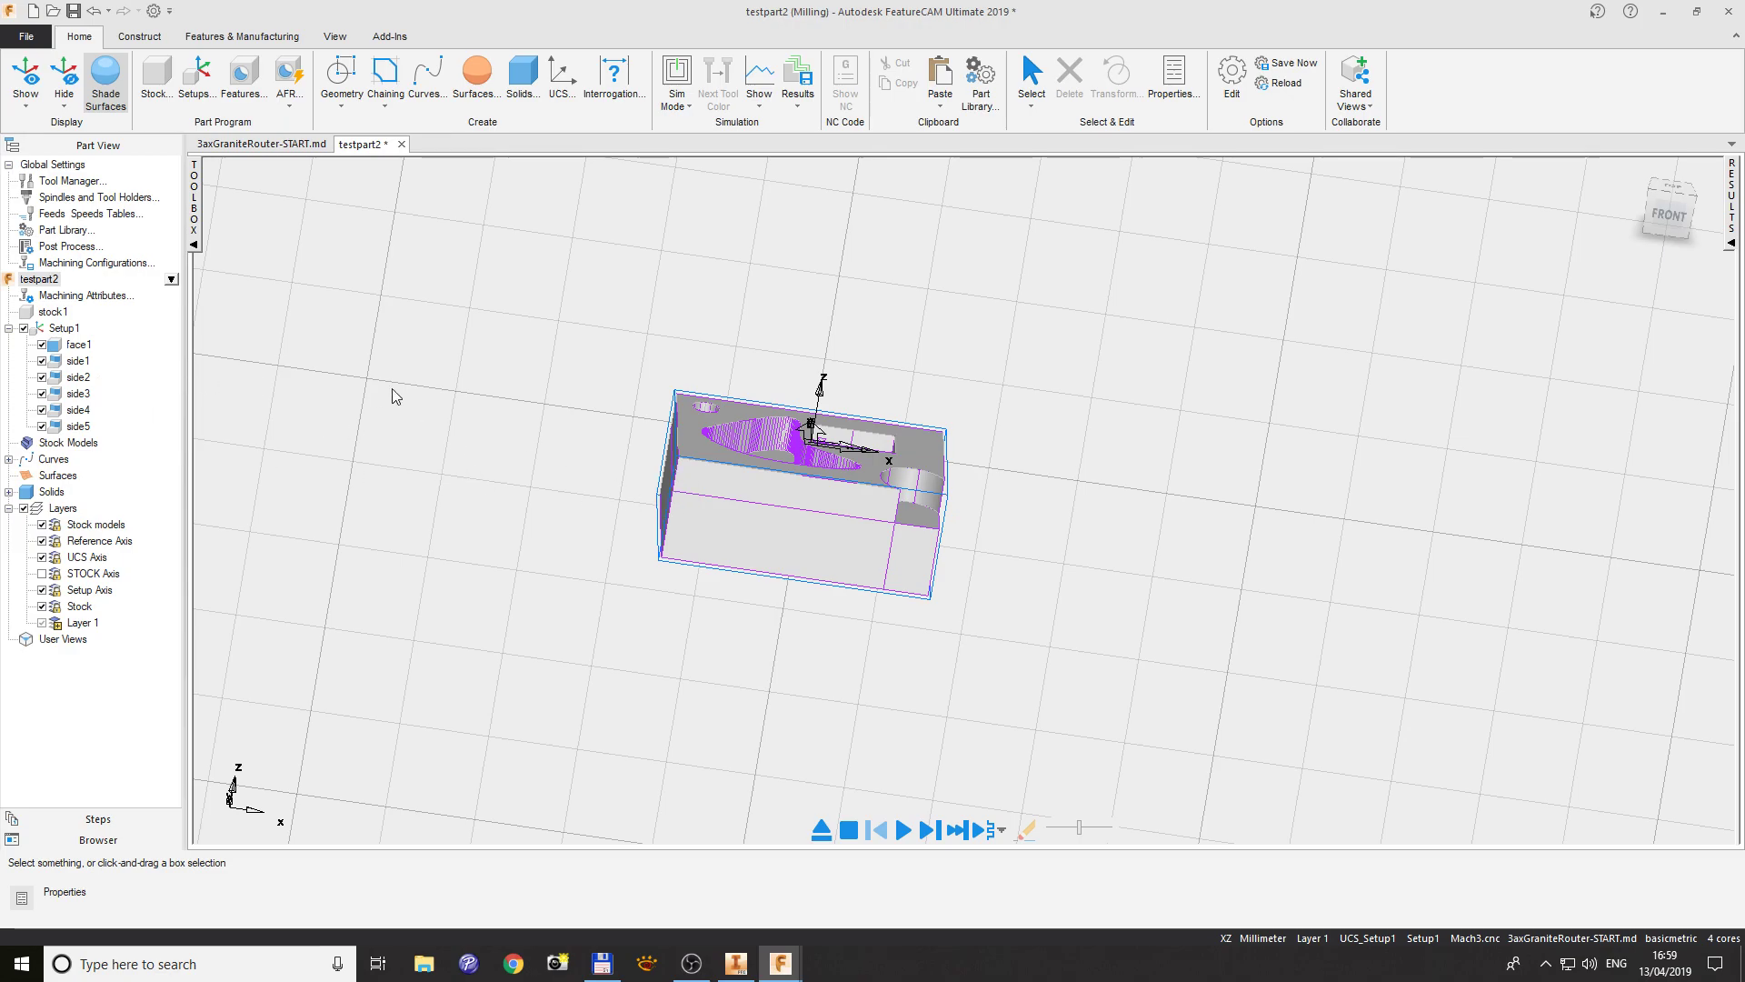
pyautogui.rightClick(65, 329)
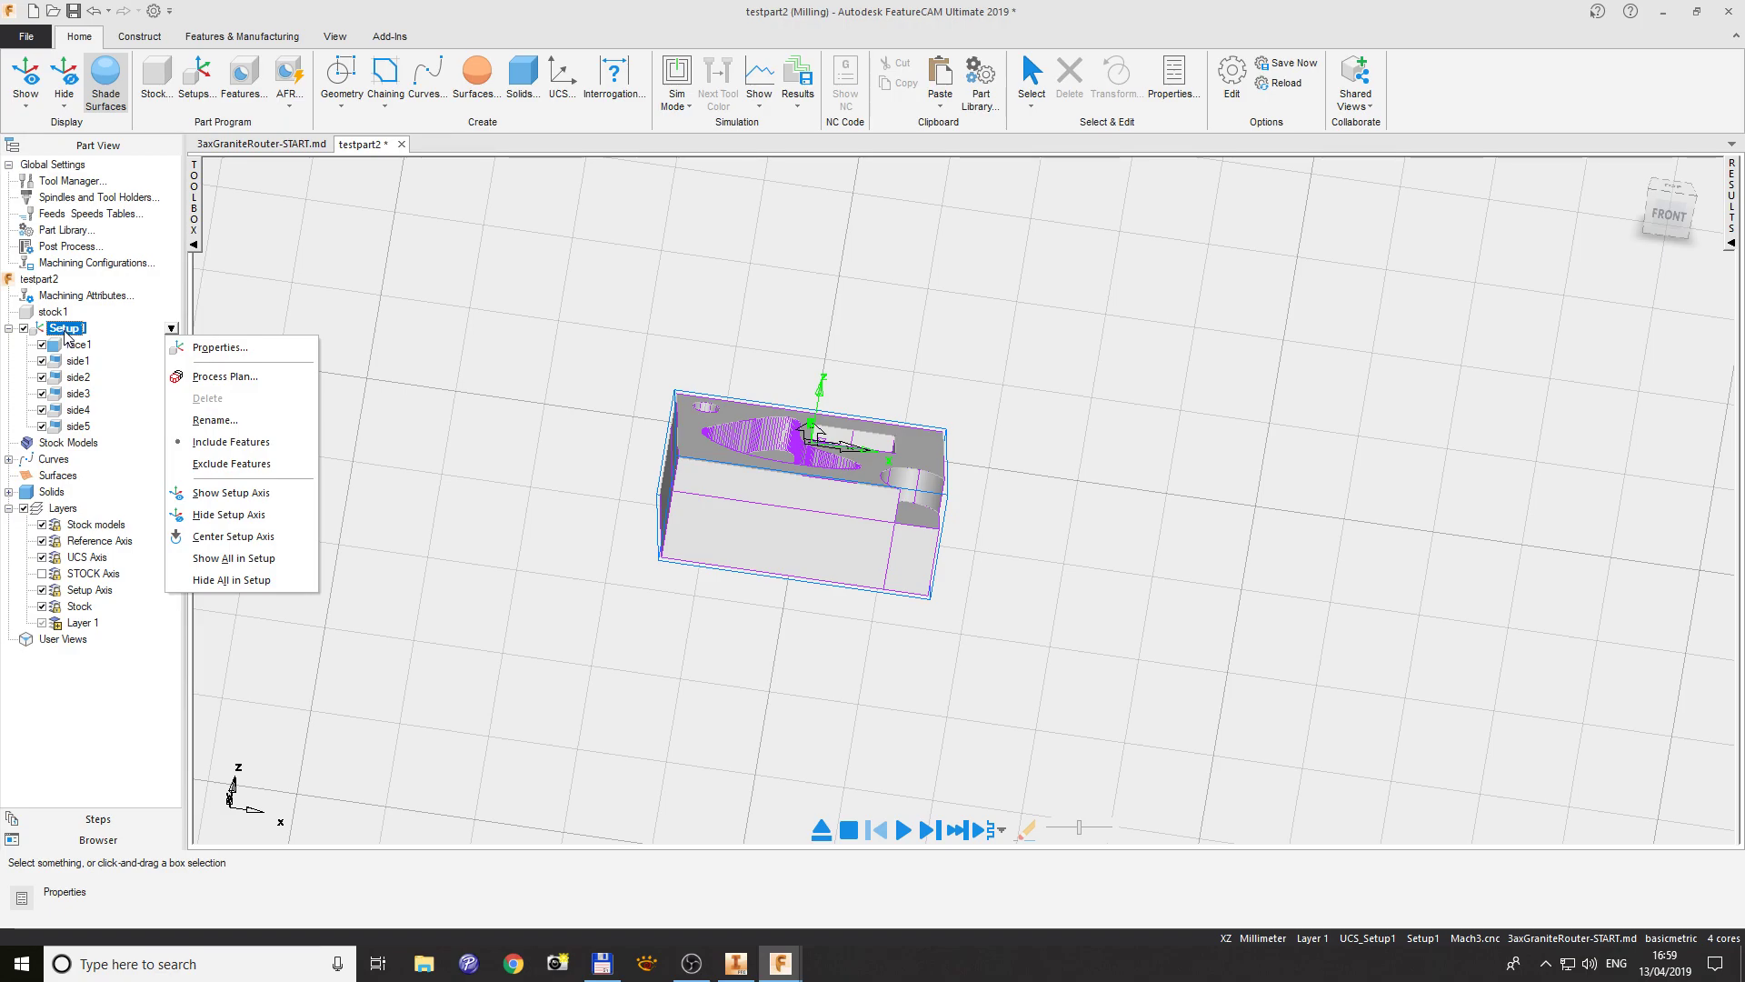
pyautogui.click(220, 347)
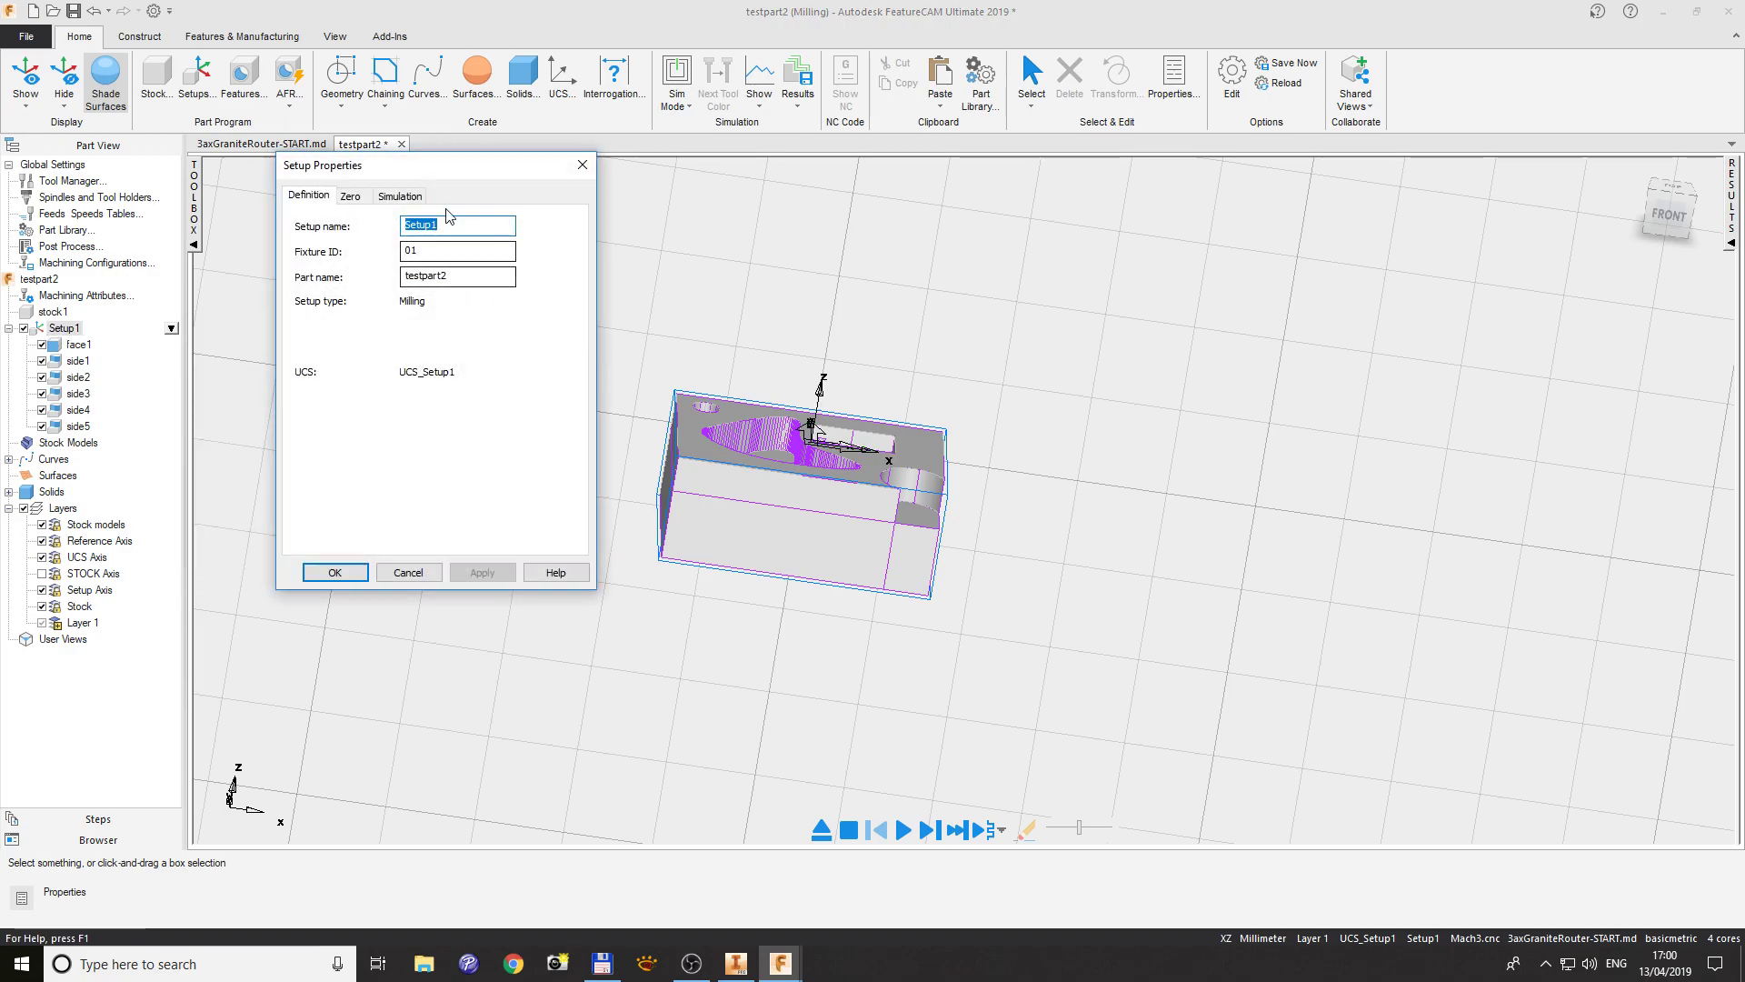
pyautogui.click(399, 194)
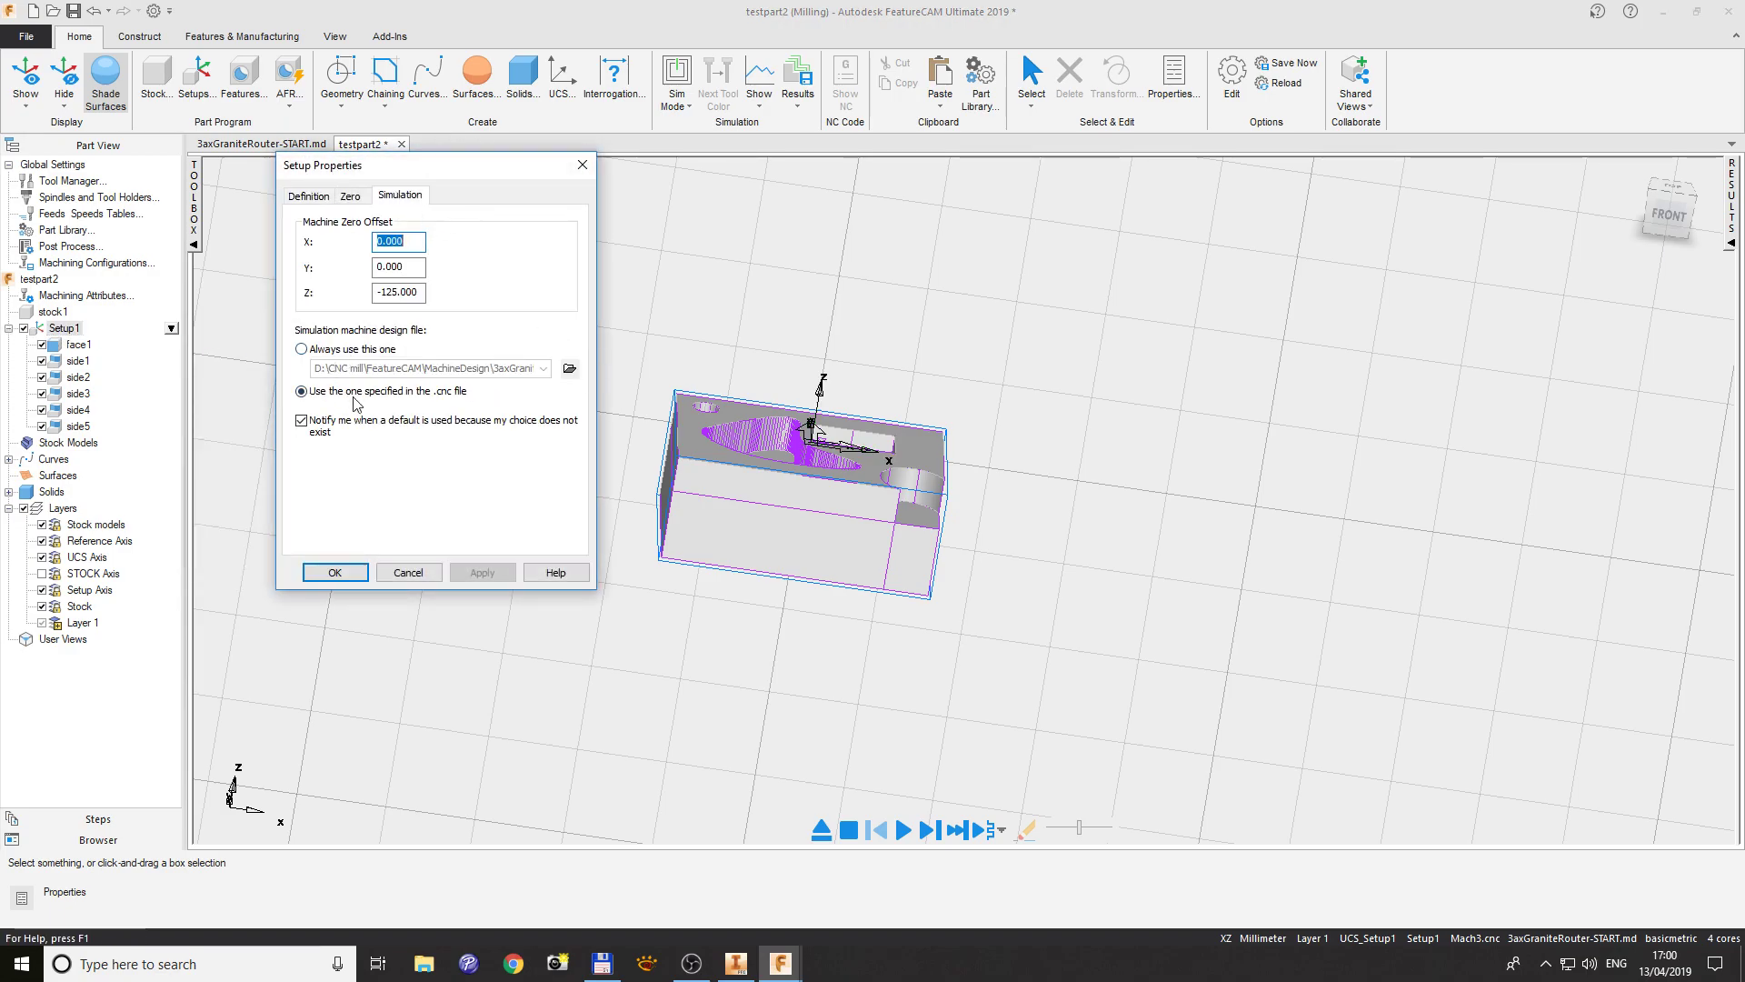
pyautogui.click(302, 350)
pyautogui.click(569, 368)
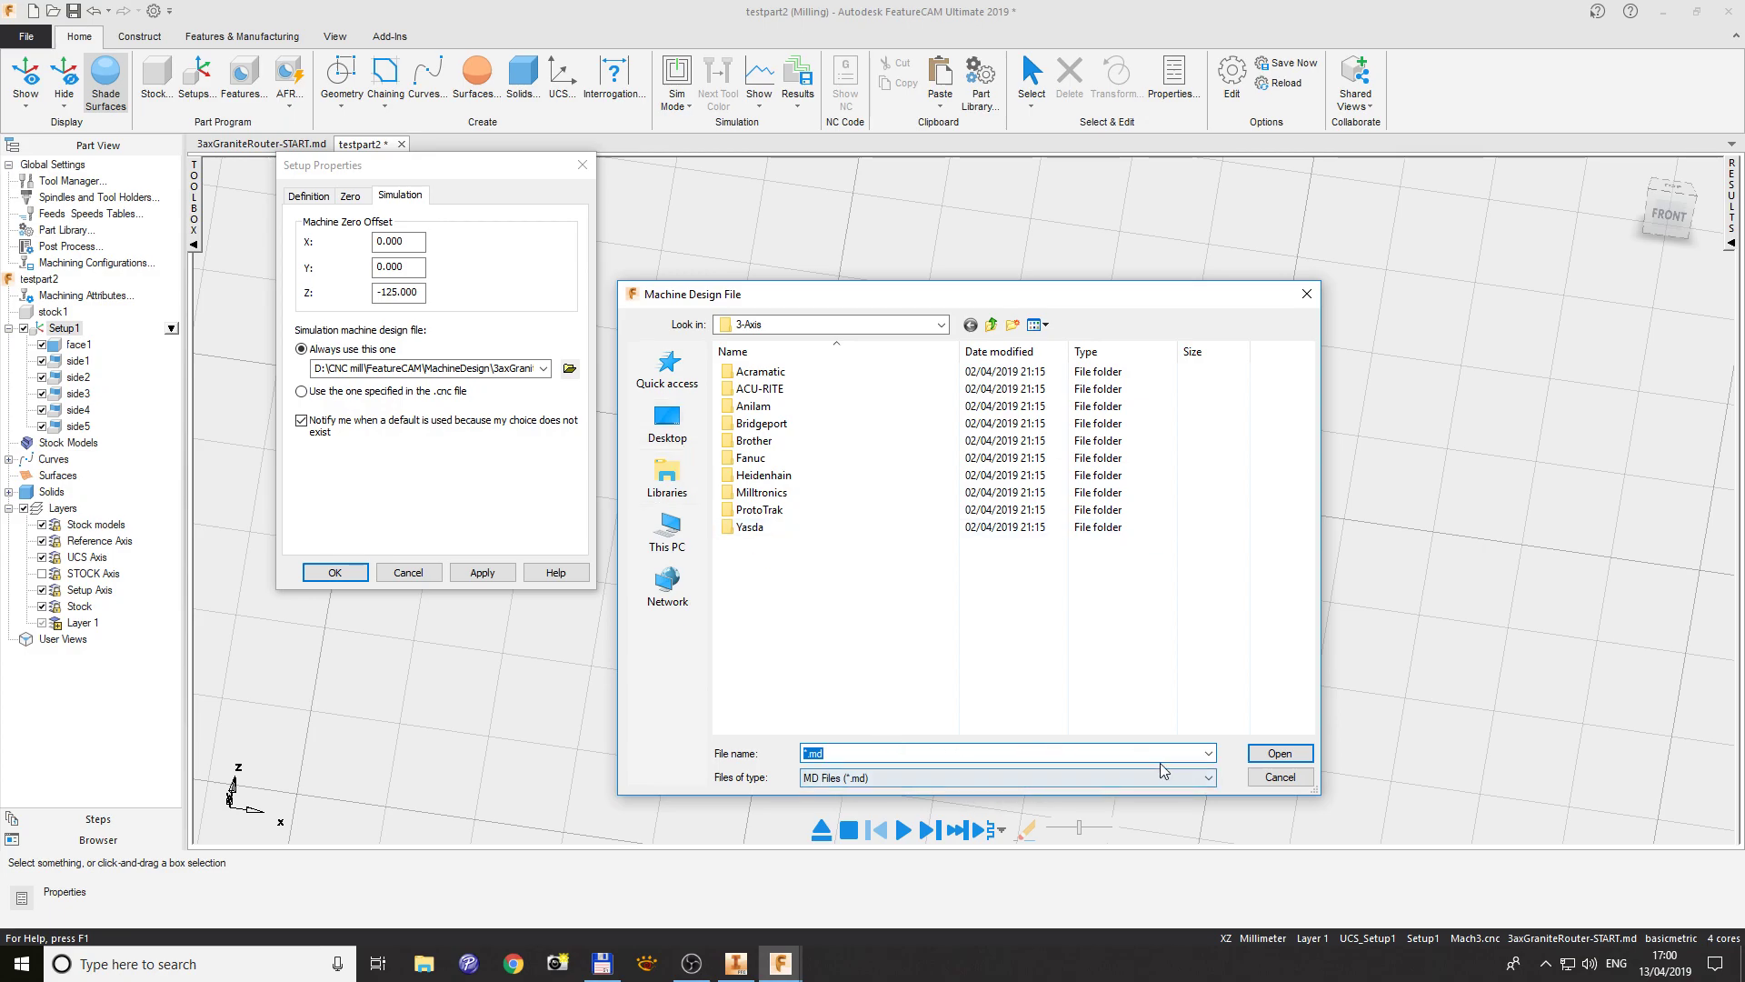
pyautogui.click(1281, 778)
pyautogui.click(408, 571)
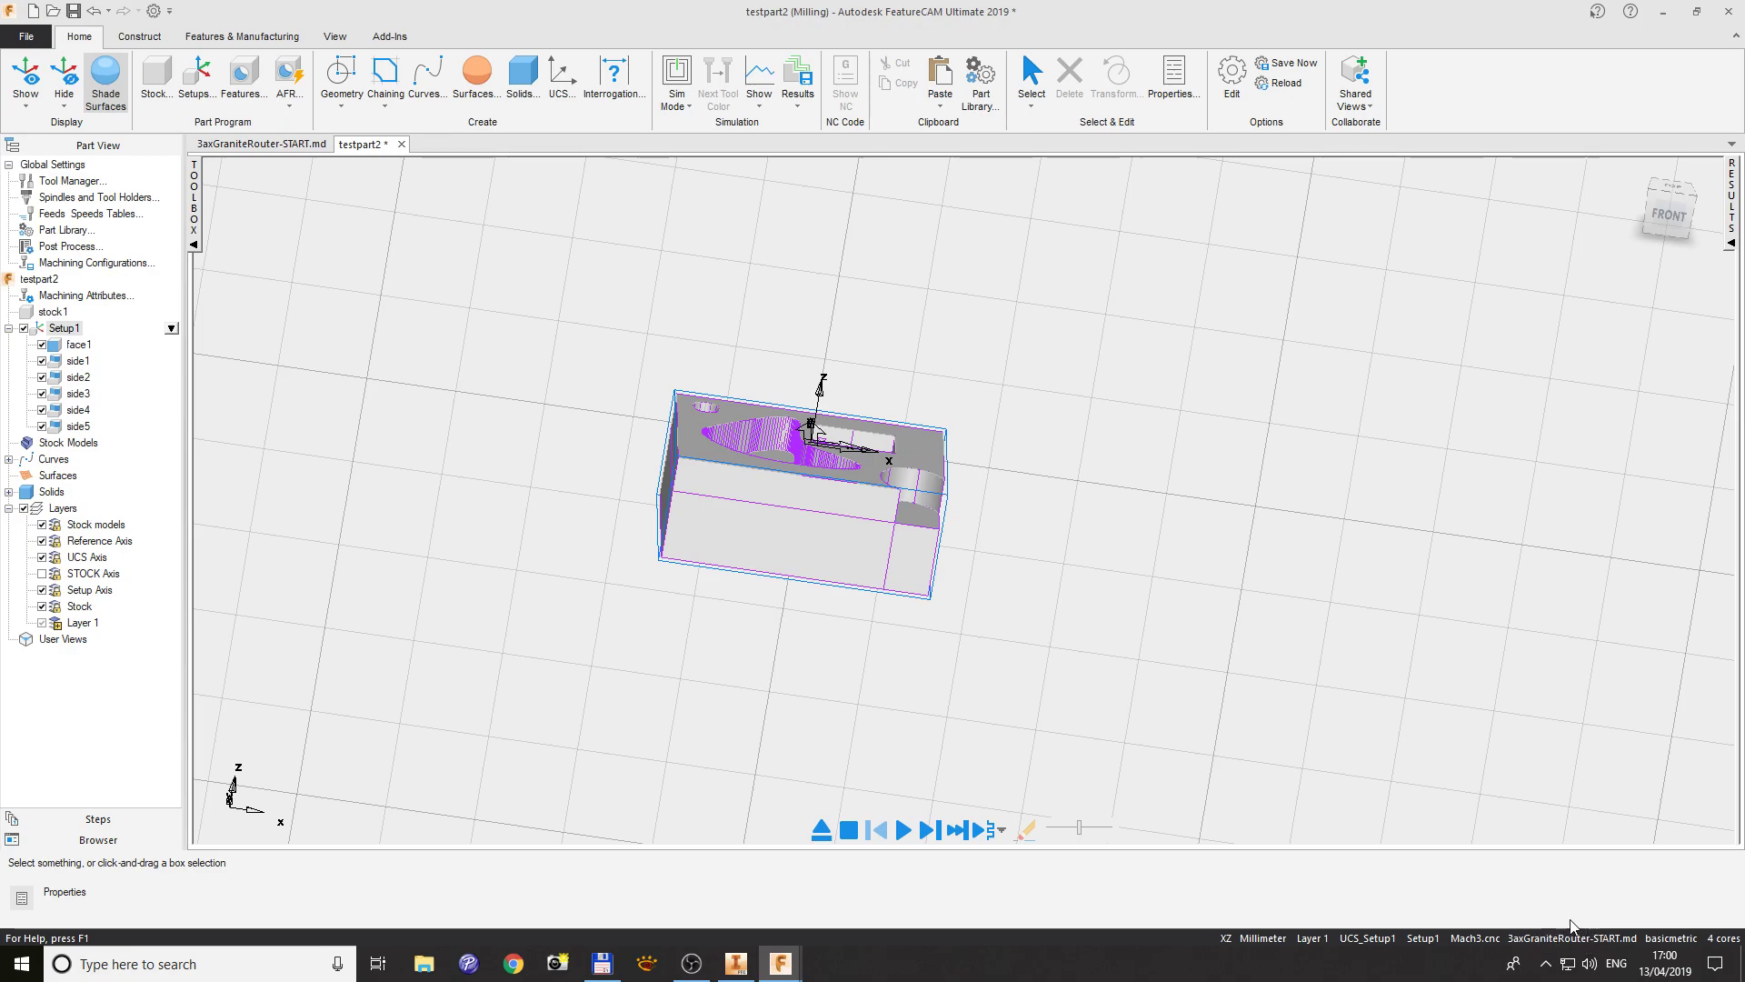
# - Set Setup1 to always simulate with the 3axGraniteRouter-START.md machine design from the MachineDesign folder on drive D
pyautogui.doubleClick(1572, 941)
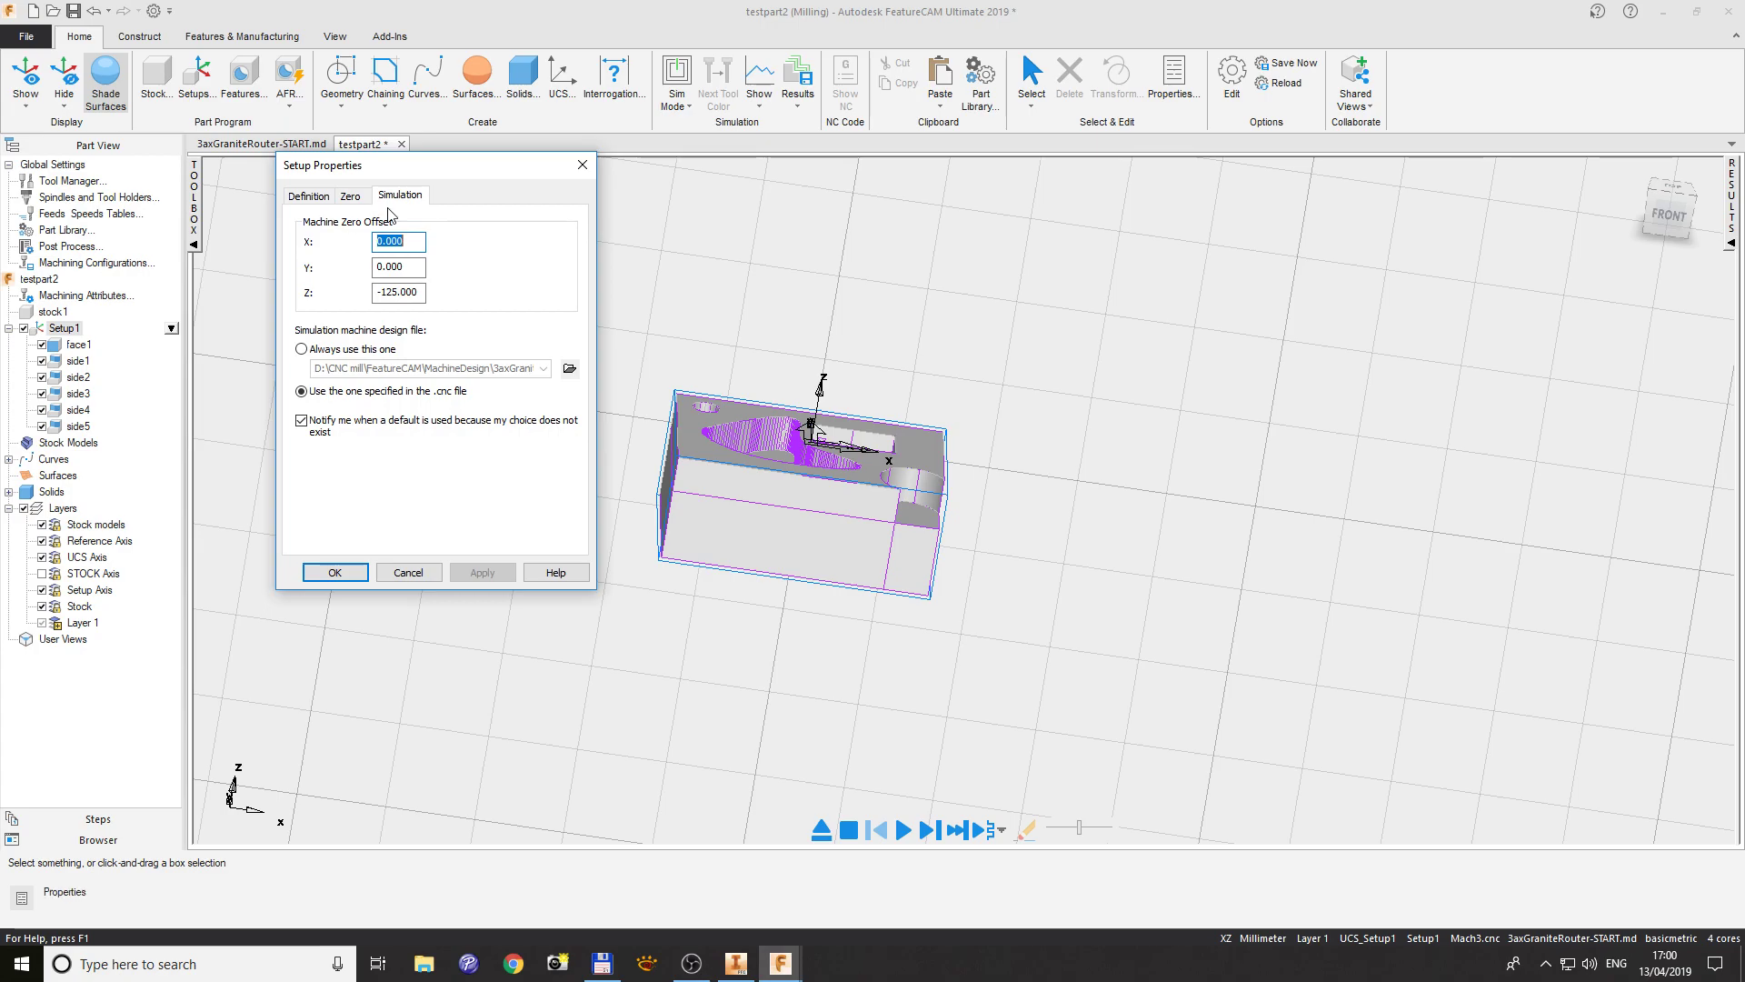
pyautogui.click(301, 348)
pyautogui.click(569, 369)
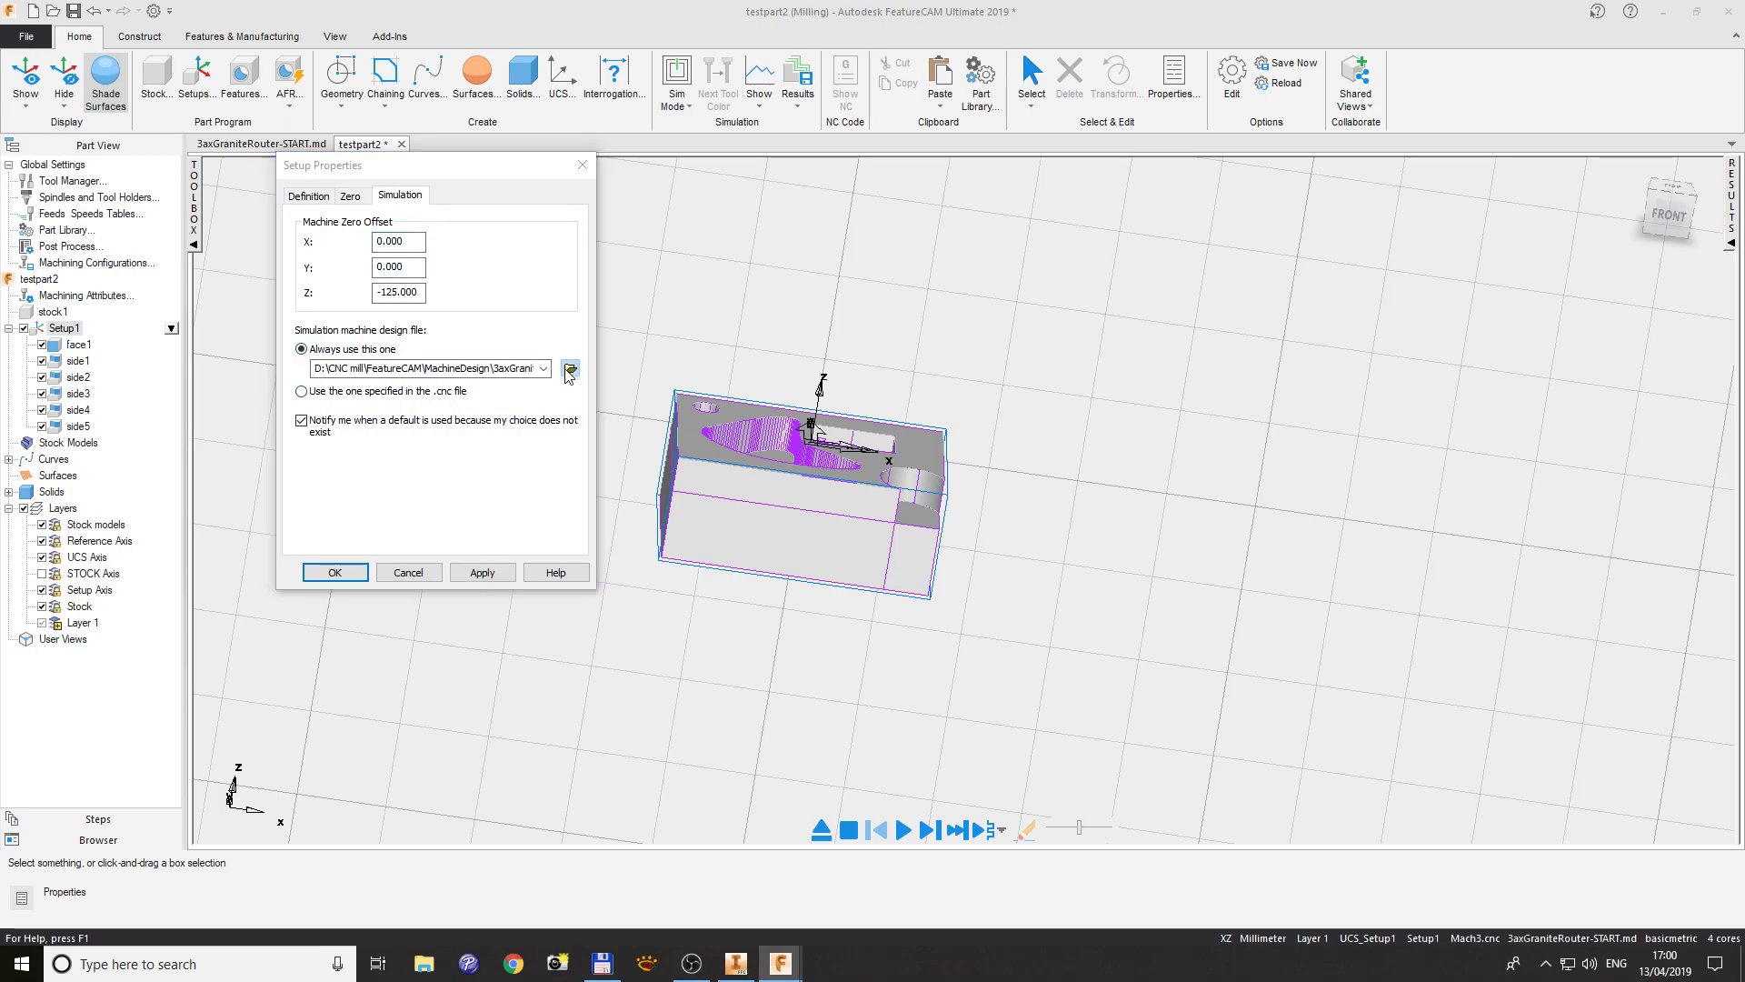
pyautogui.click(941, 325)
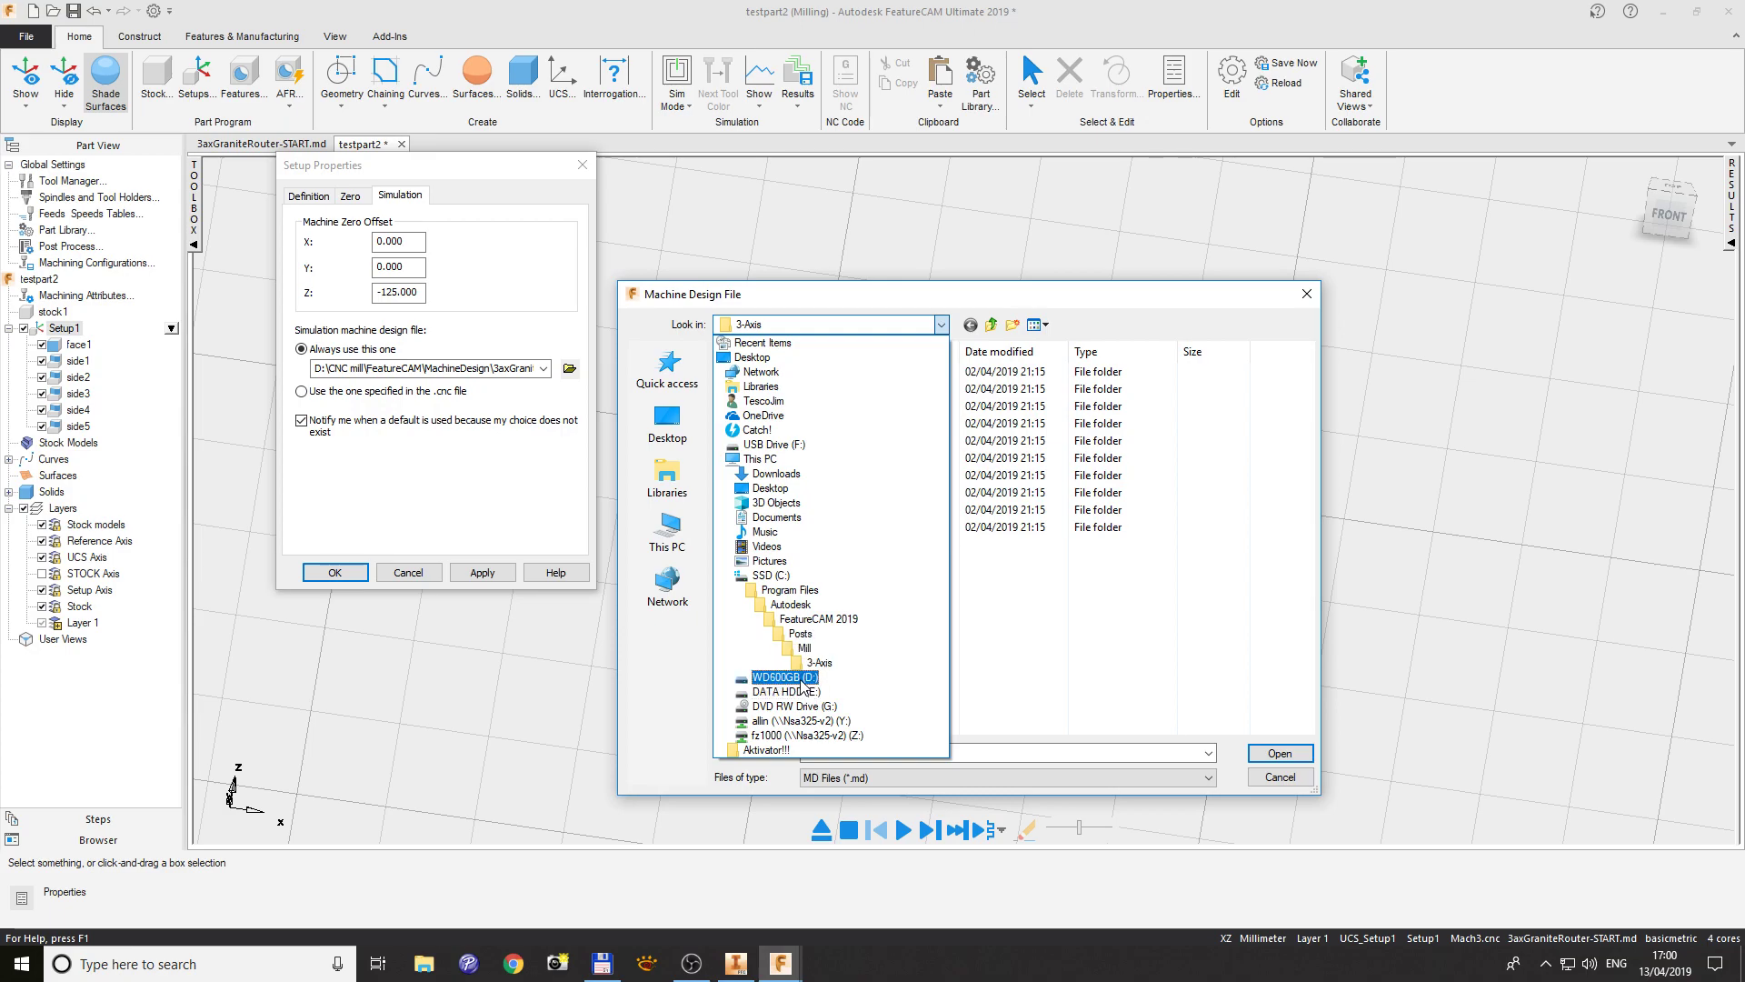
pyautogui.click(804, 677)
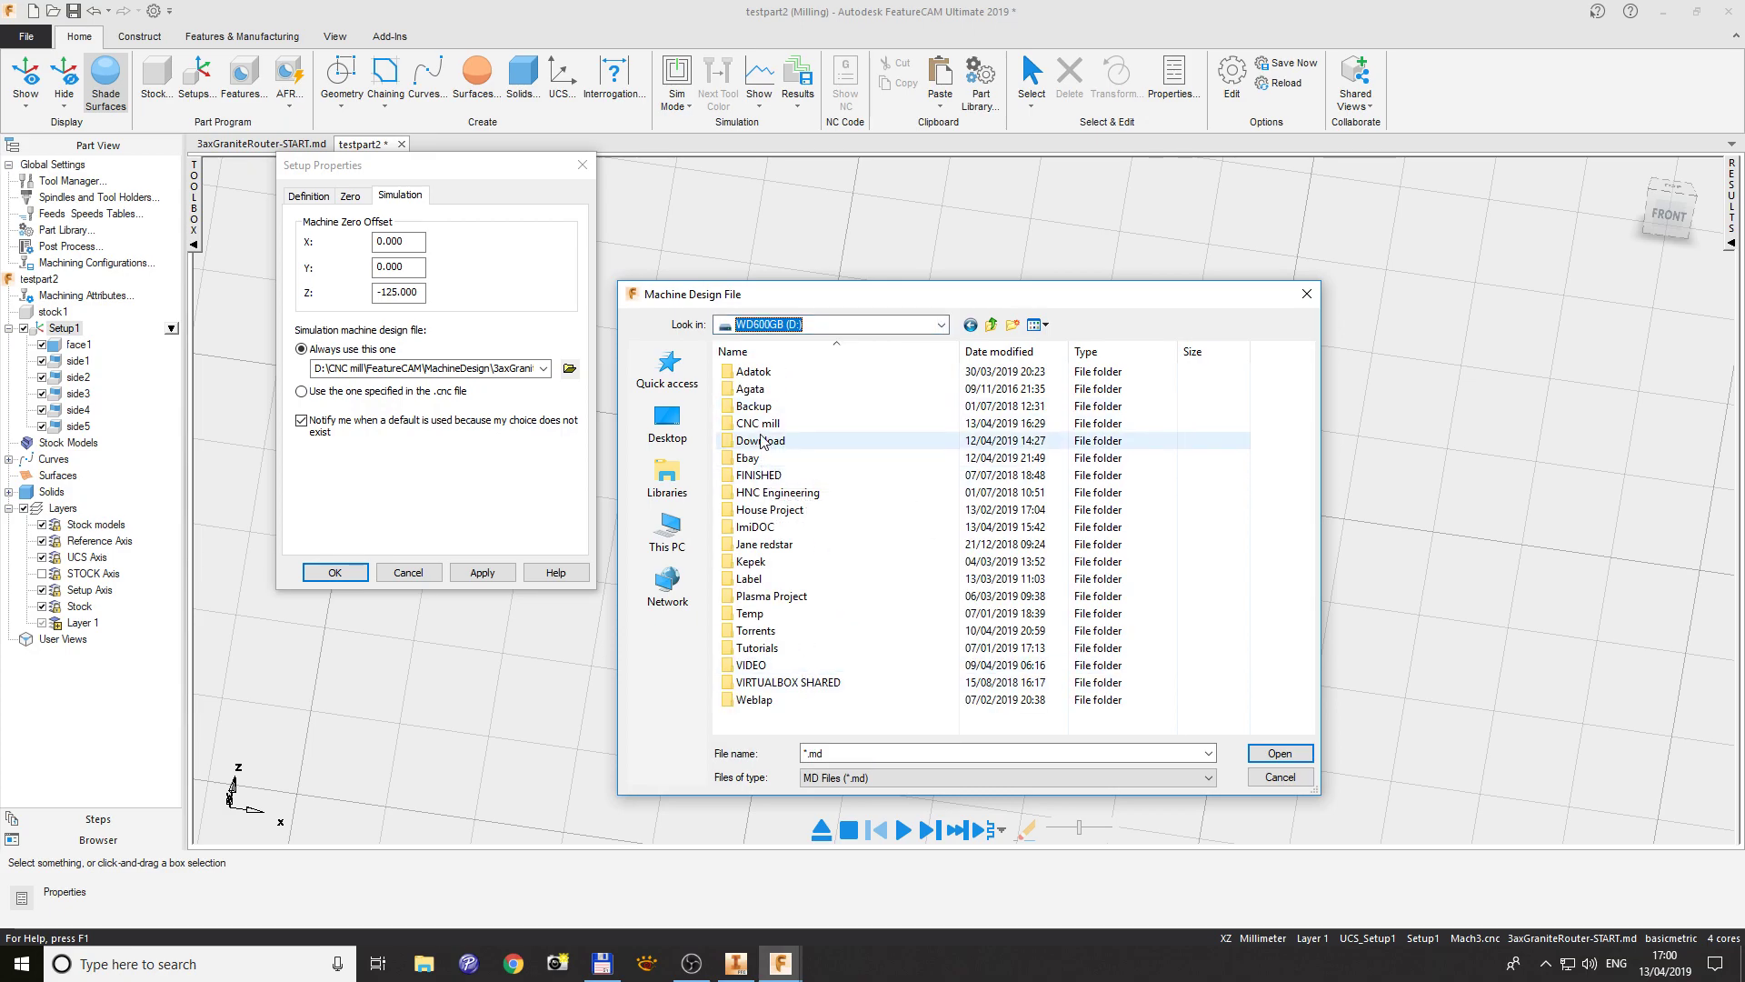
pyautogui.doubleClick(759, 424)
pyautogui.doubleClick(766, 389)
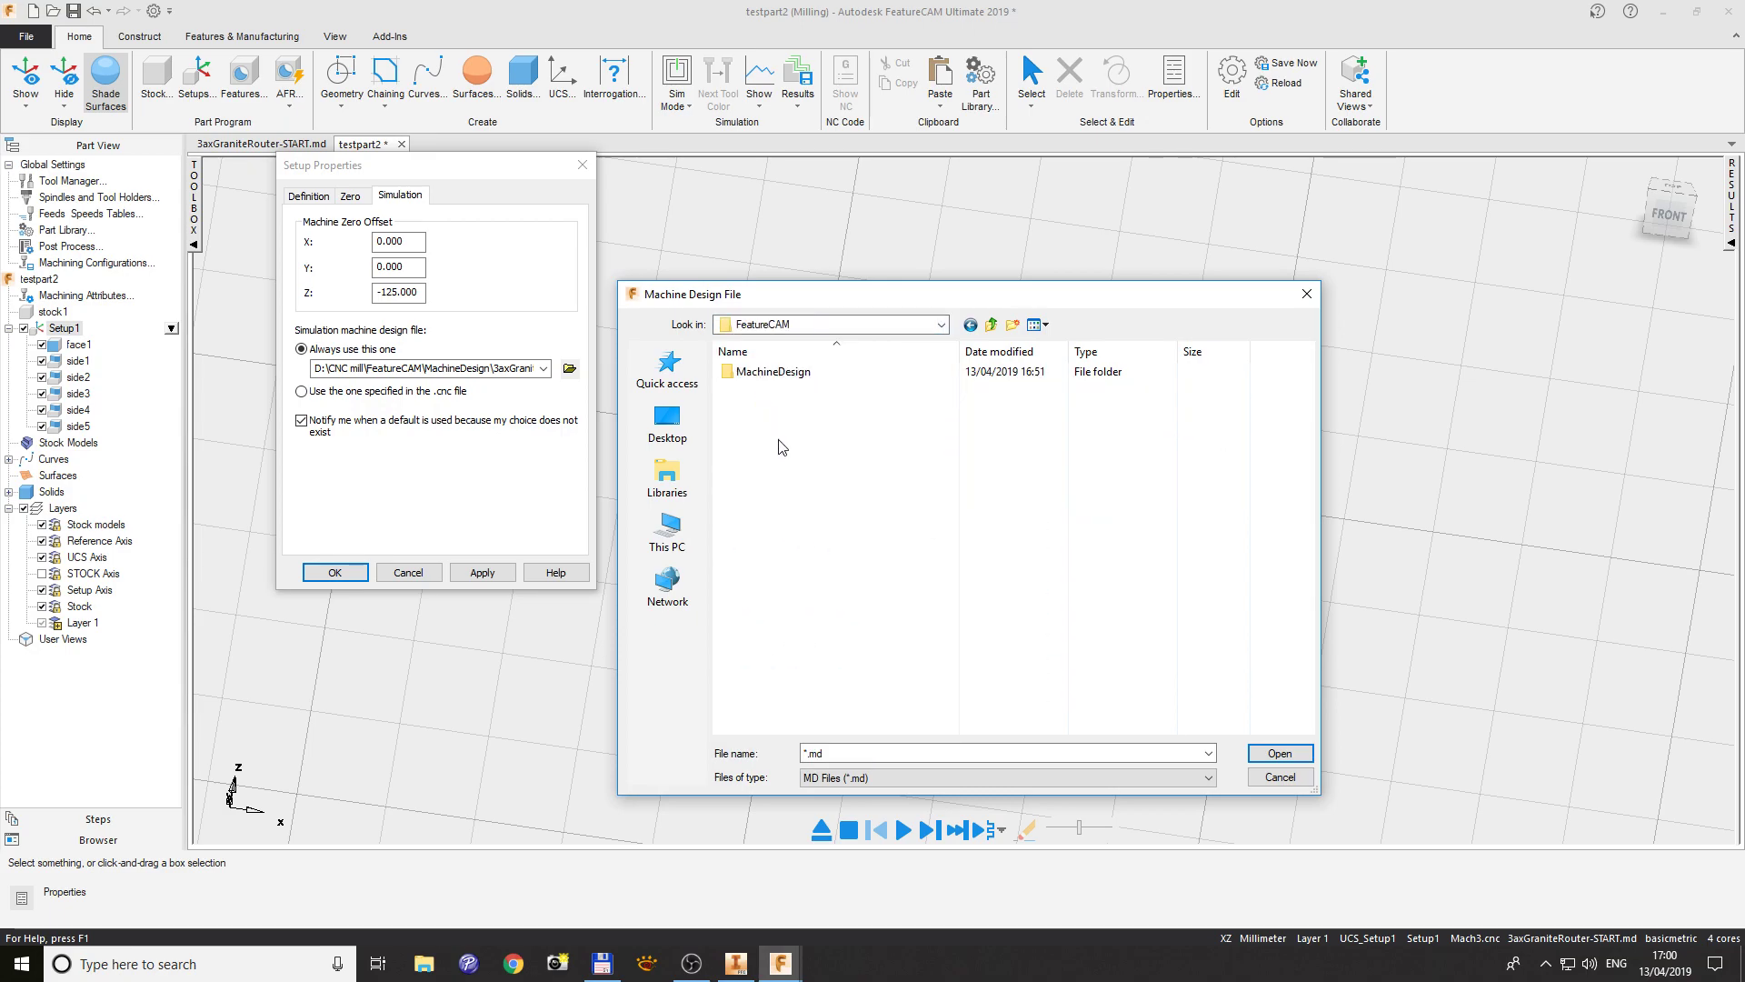
pyautogui.doubleClick(780, 375)
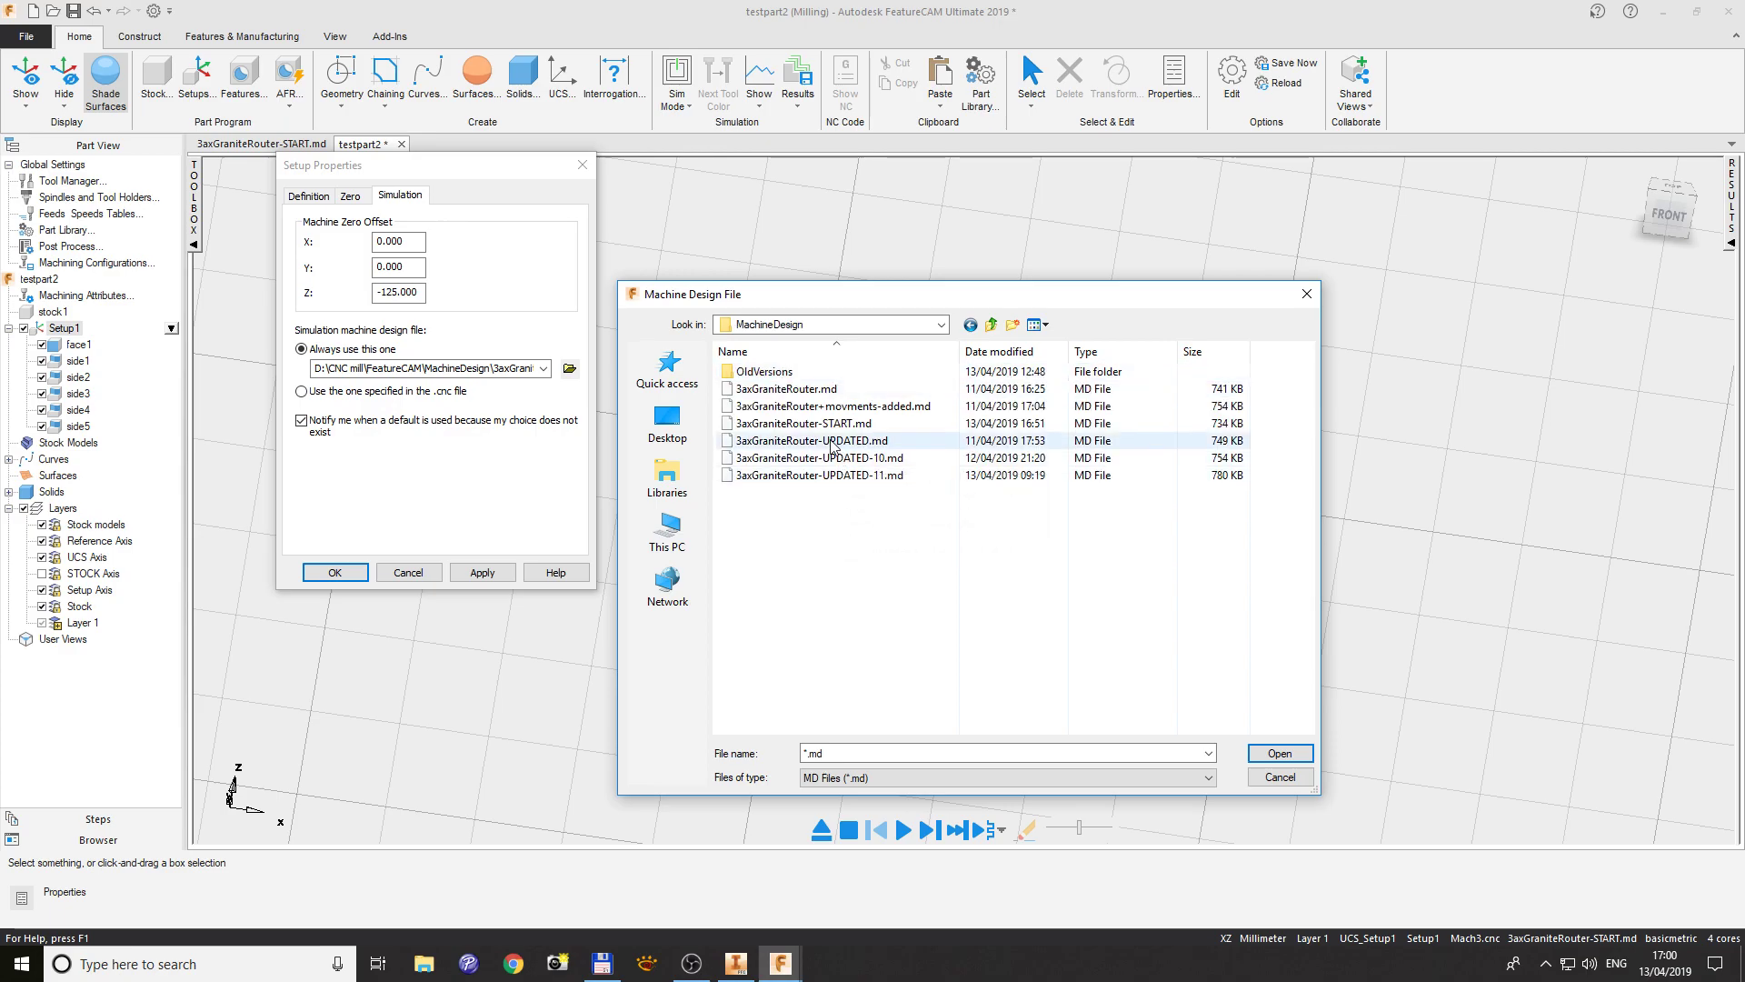
pyautogui.click(818, 423)
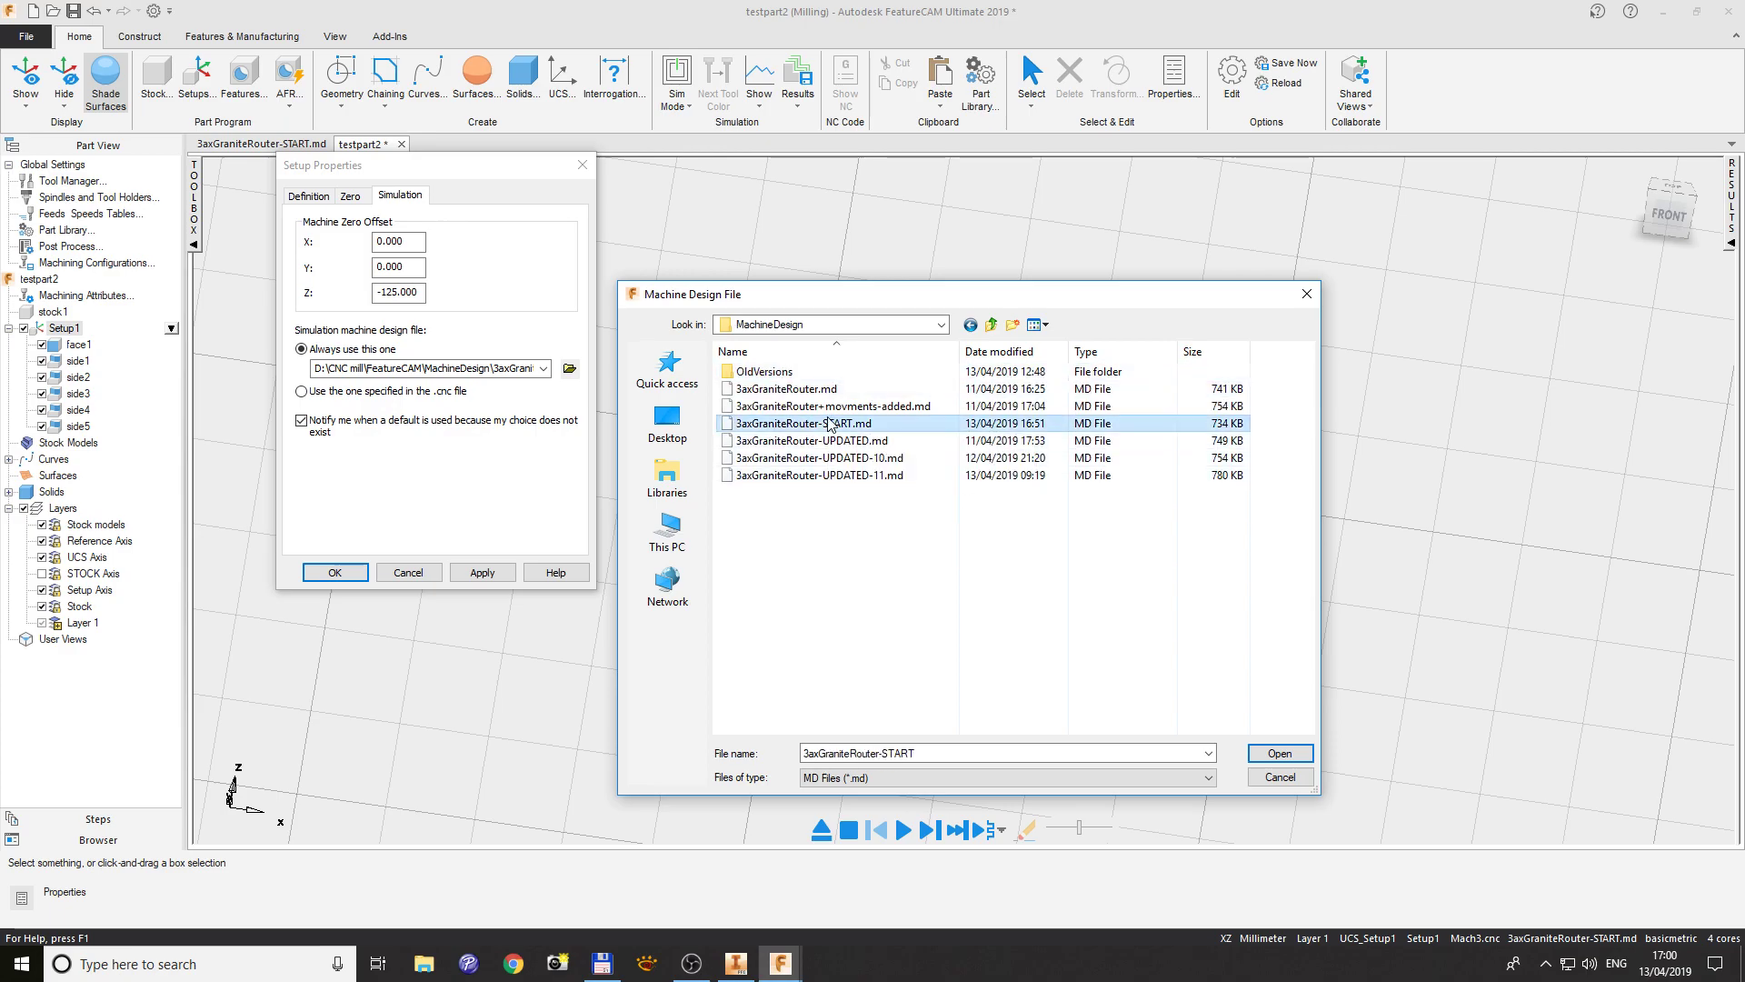
pyautogui.click(1280, 754)
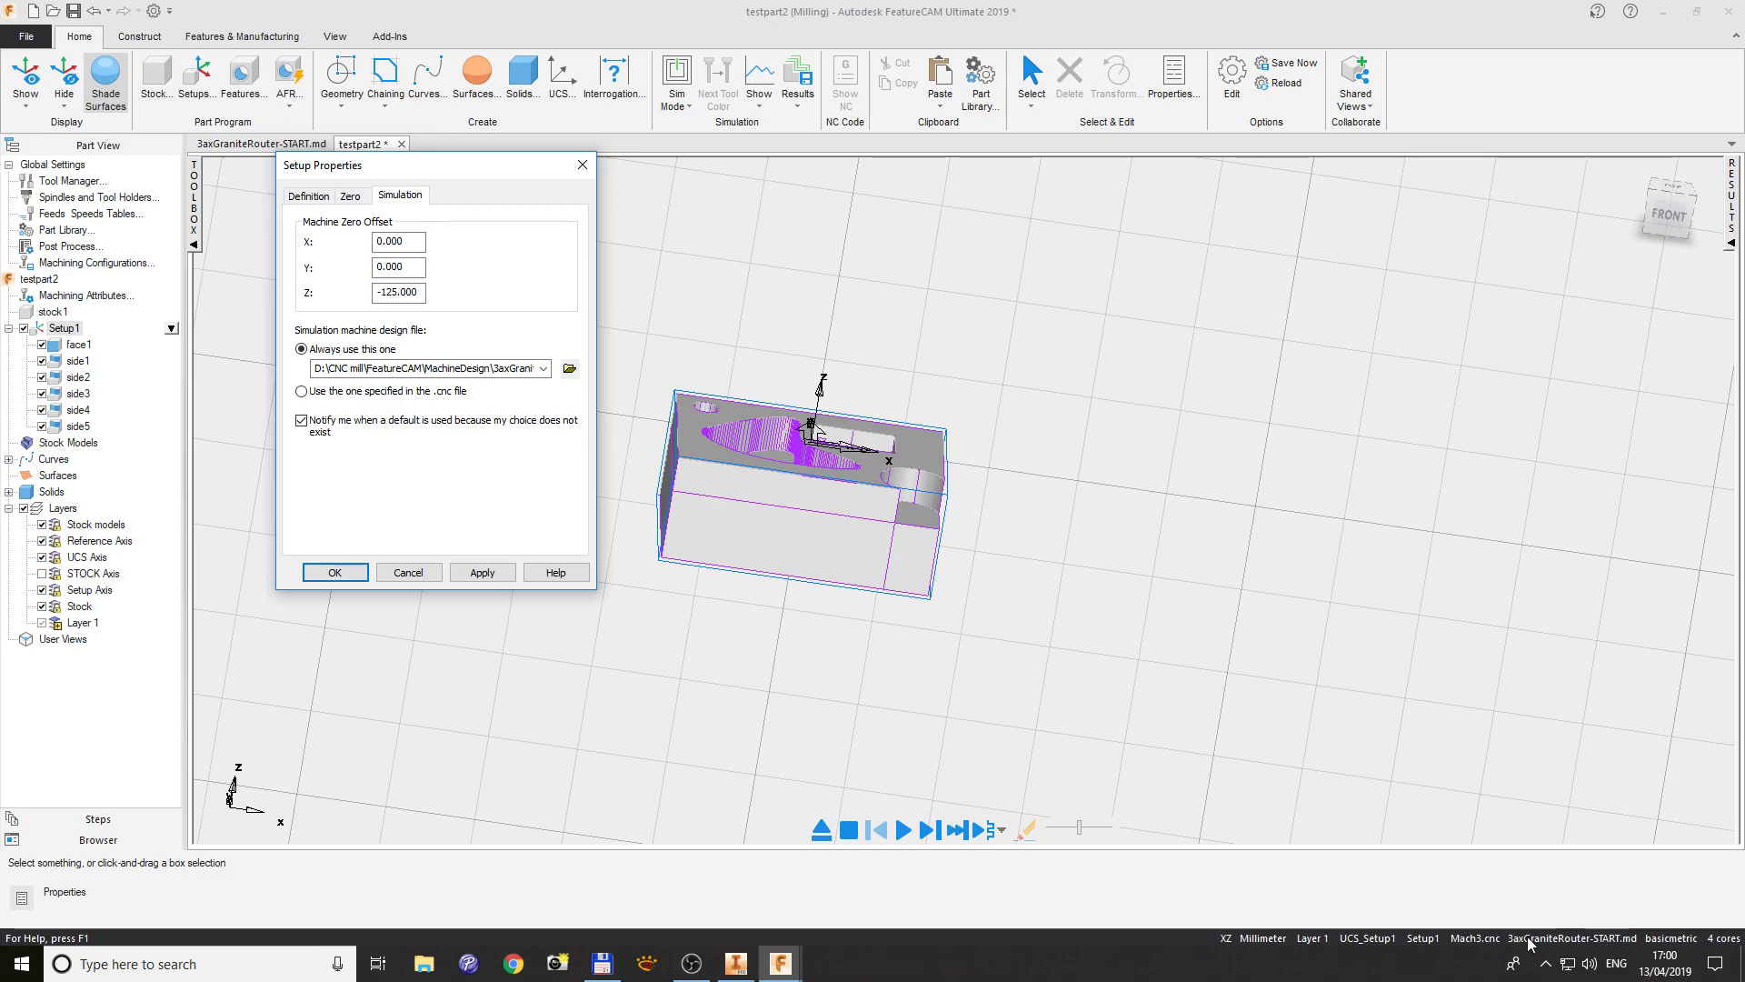
# - Check the milling post options without changing them, and apply the simulation settings of Setup1
pyautogui.doubleClick(1469, 940)
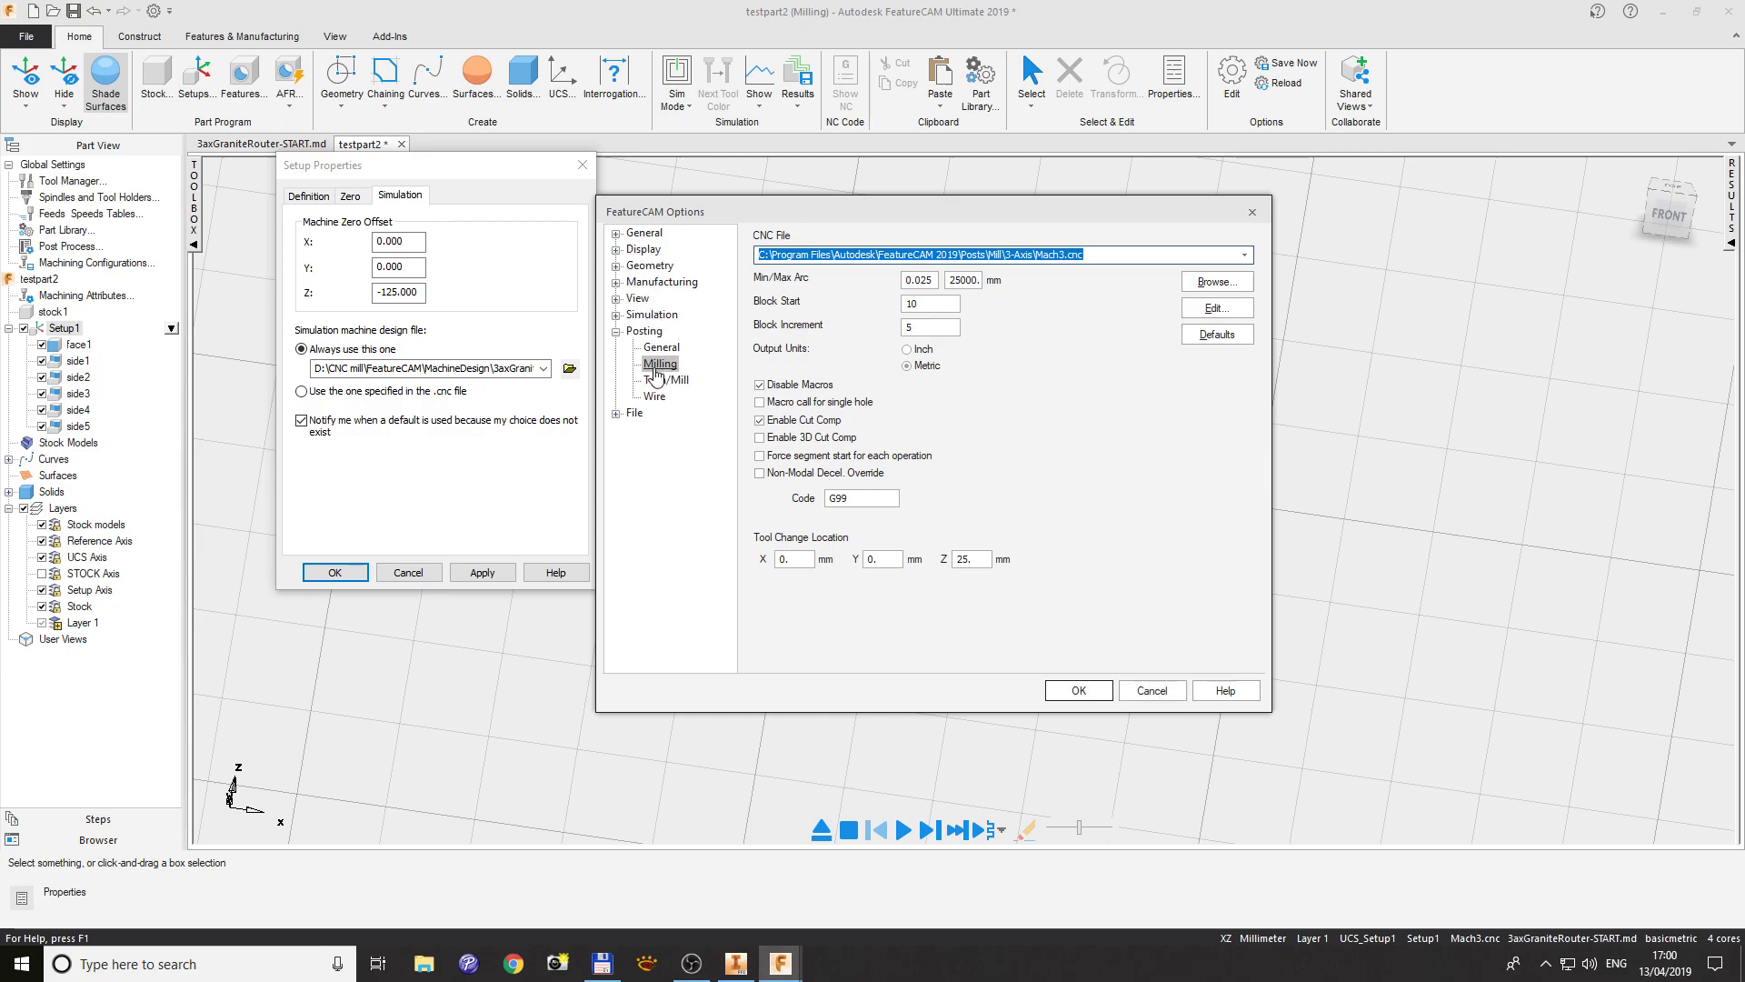
pyautogui.click(1152, 691)
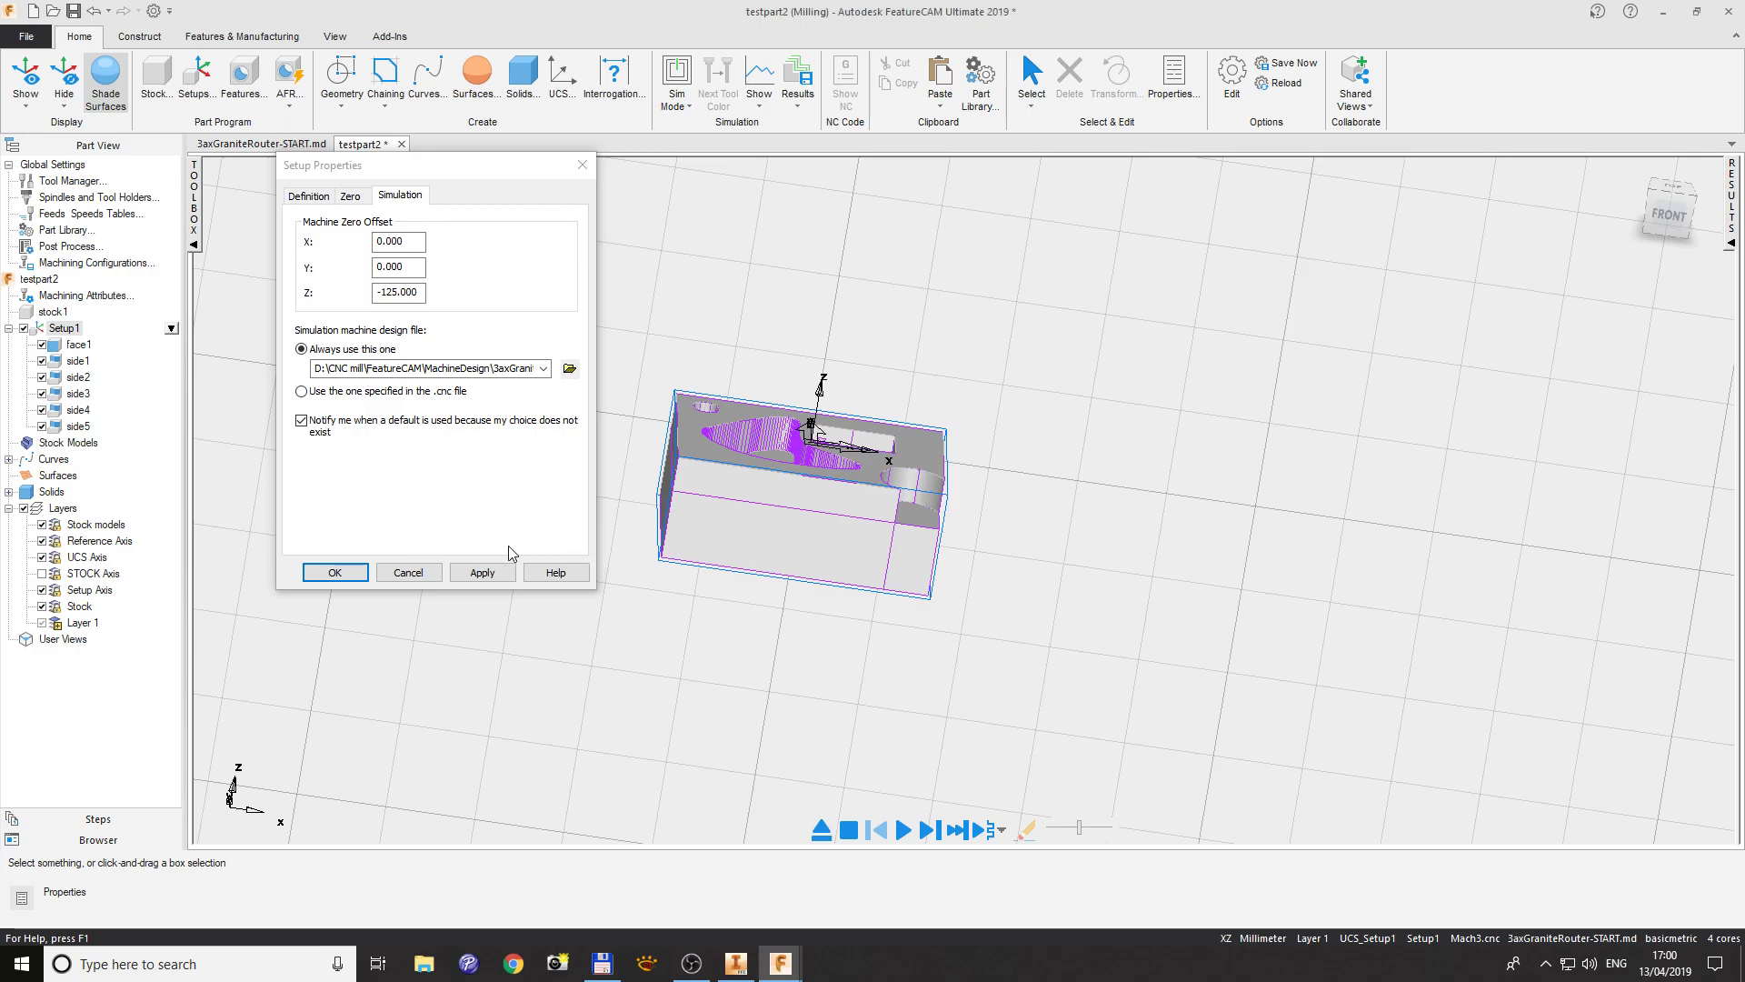
pyautogui.click(482, 573)
pyautogui.click(335, 571)
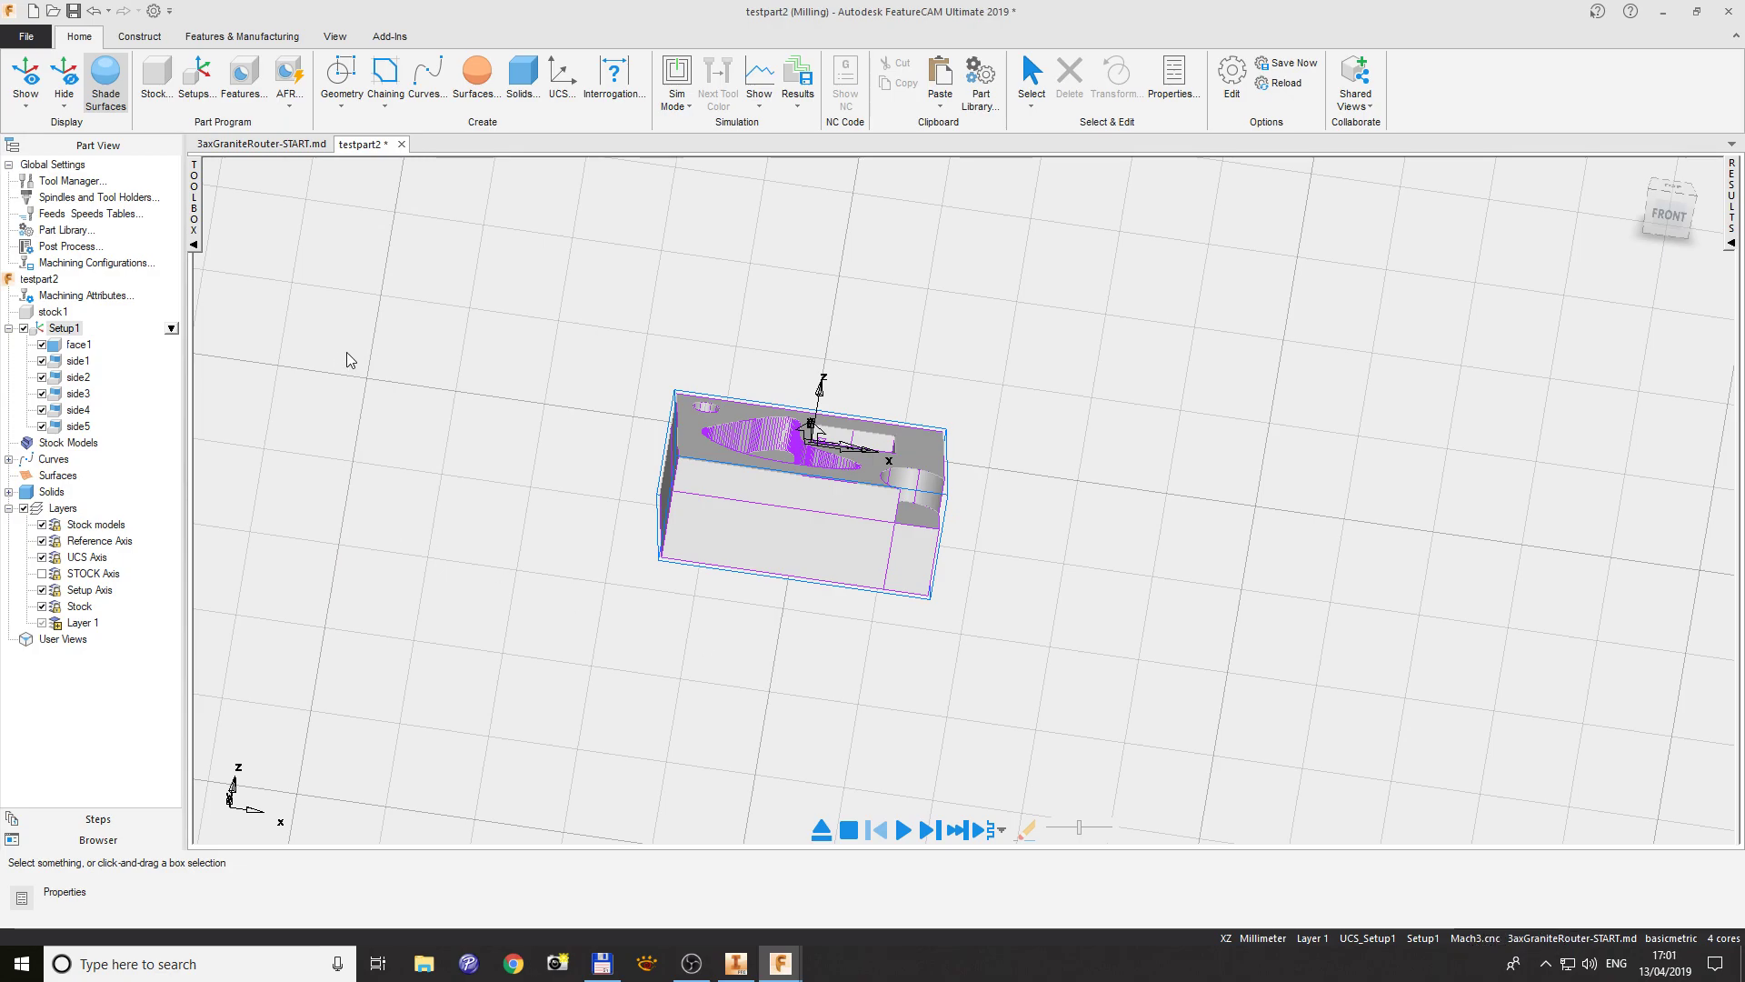
# - Switch the simulation mode to Machine, try to run the simulation, and go to the first error in Setup1
pyautogui.moveTo(494, 419); pyautogui.dragTo(471, 431, button='middle')
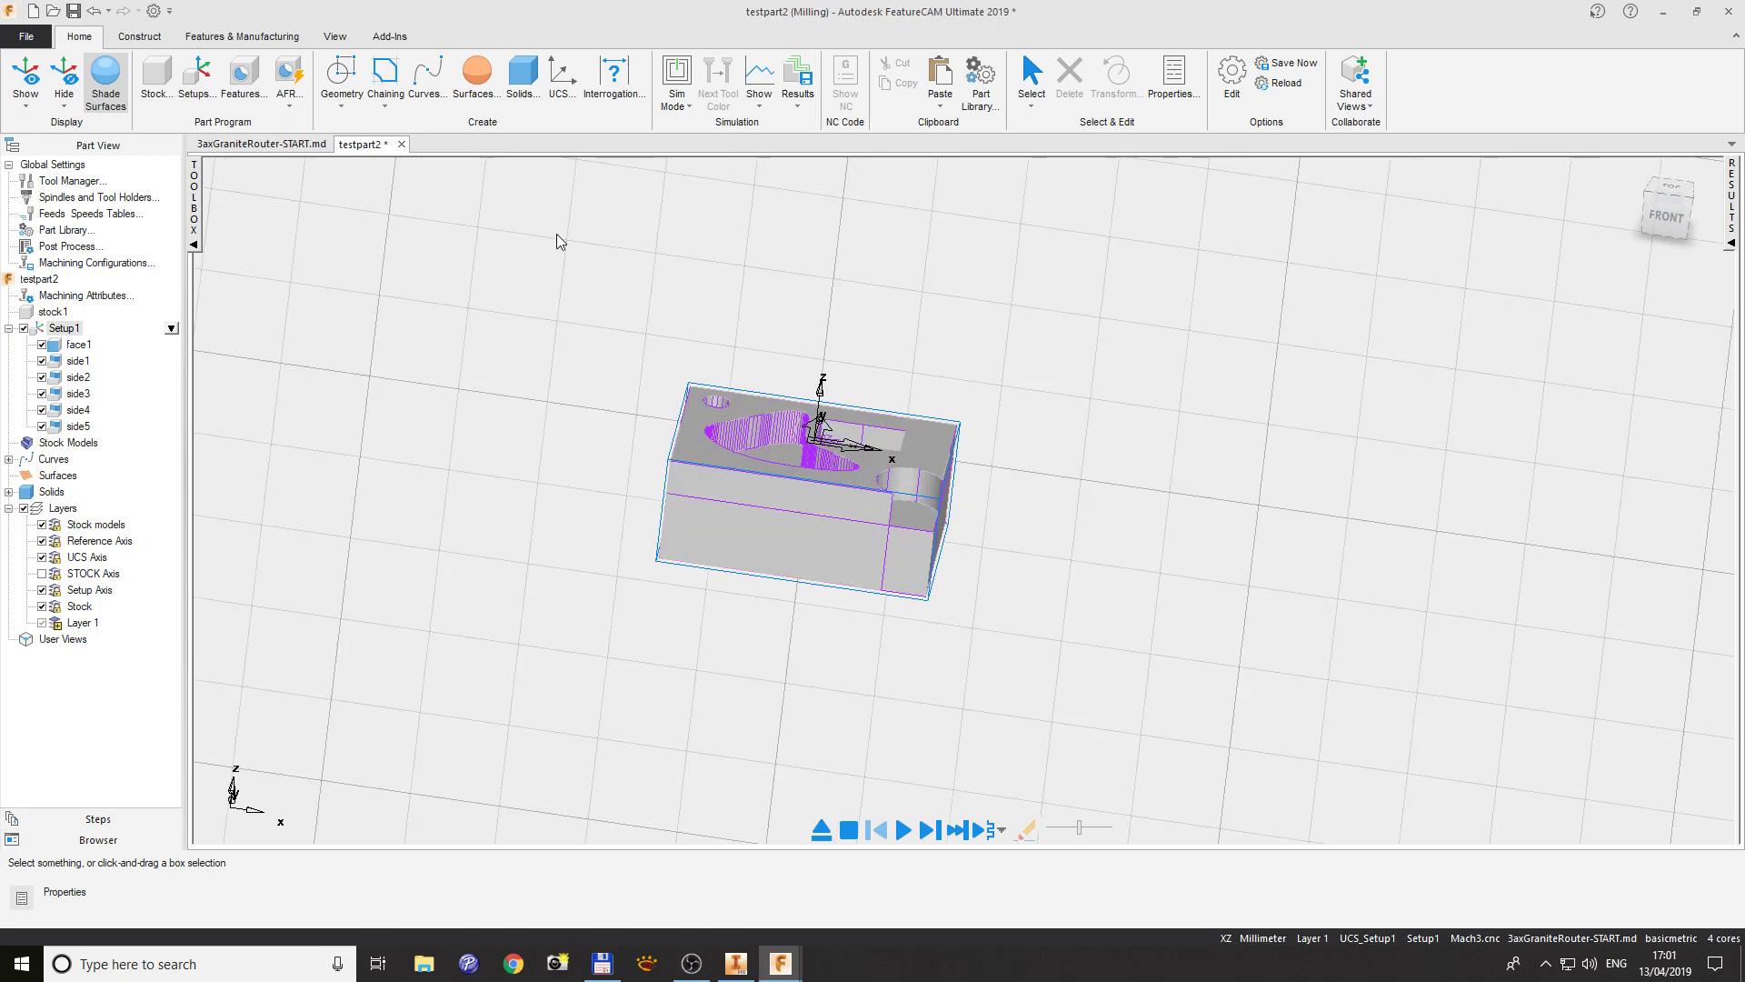
pyautogui.click(688, 106)
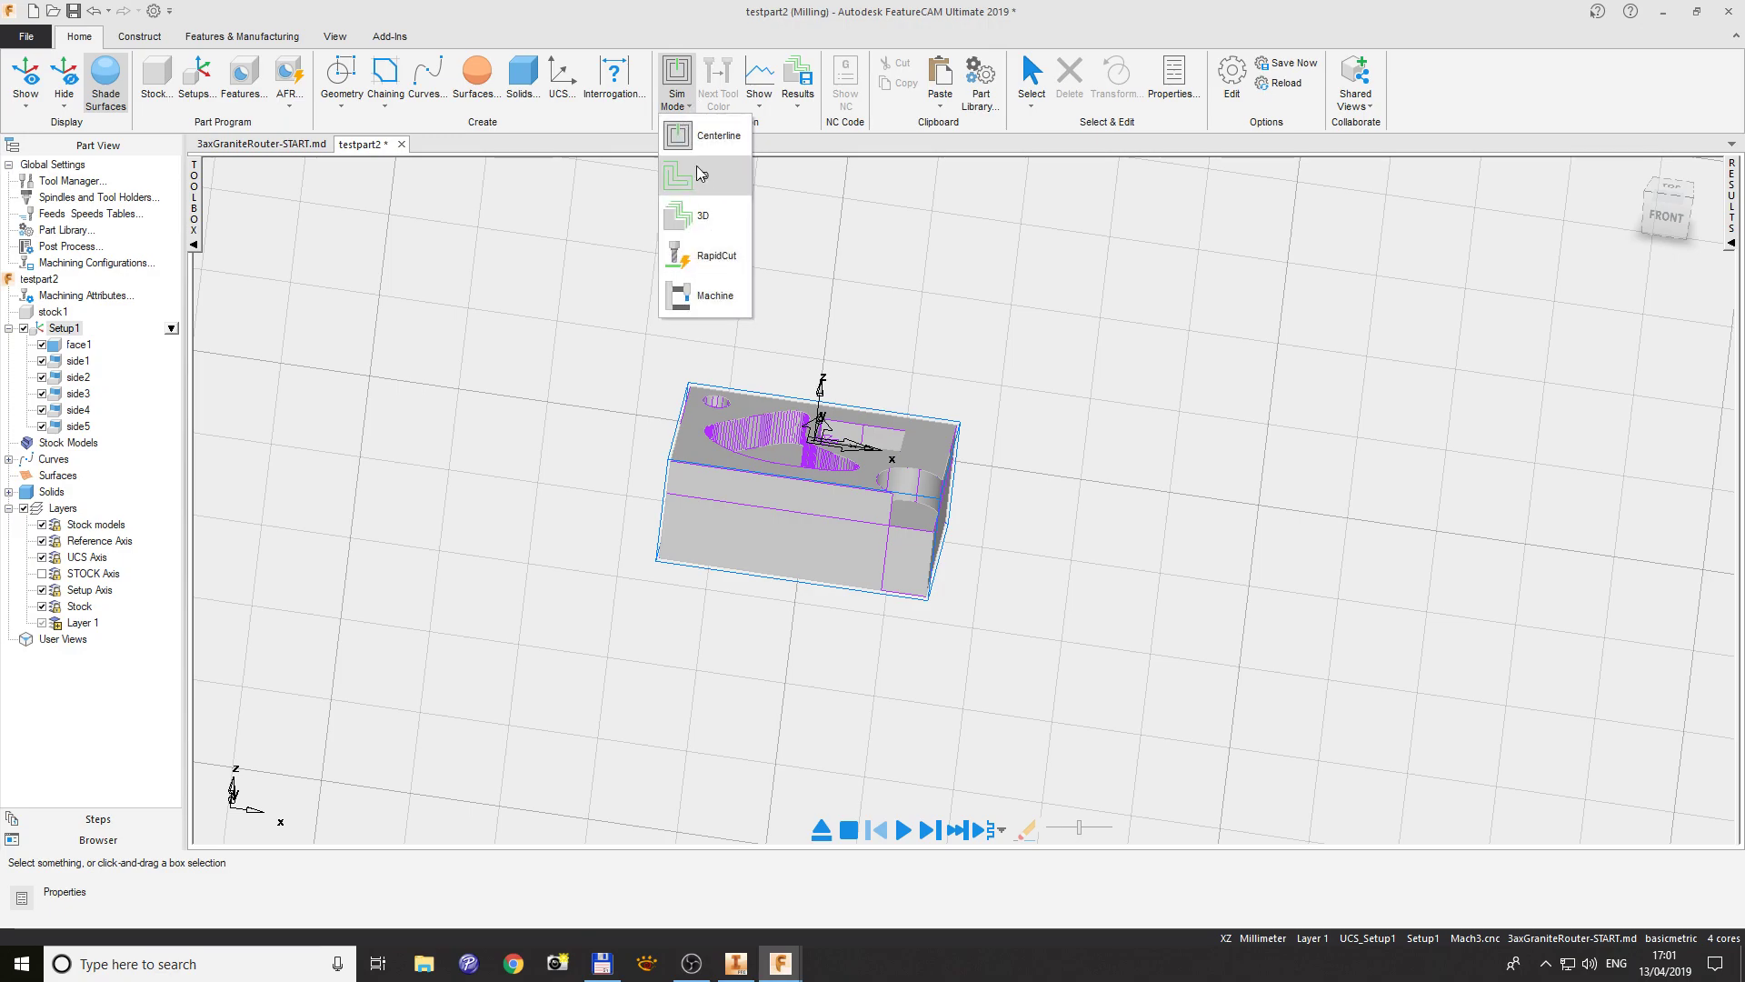
pyautogui.click(705, 298)
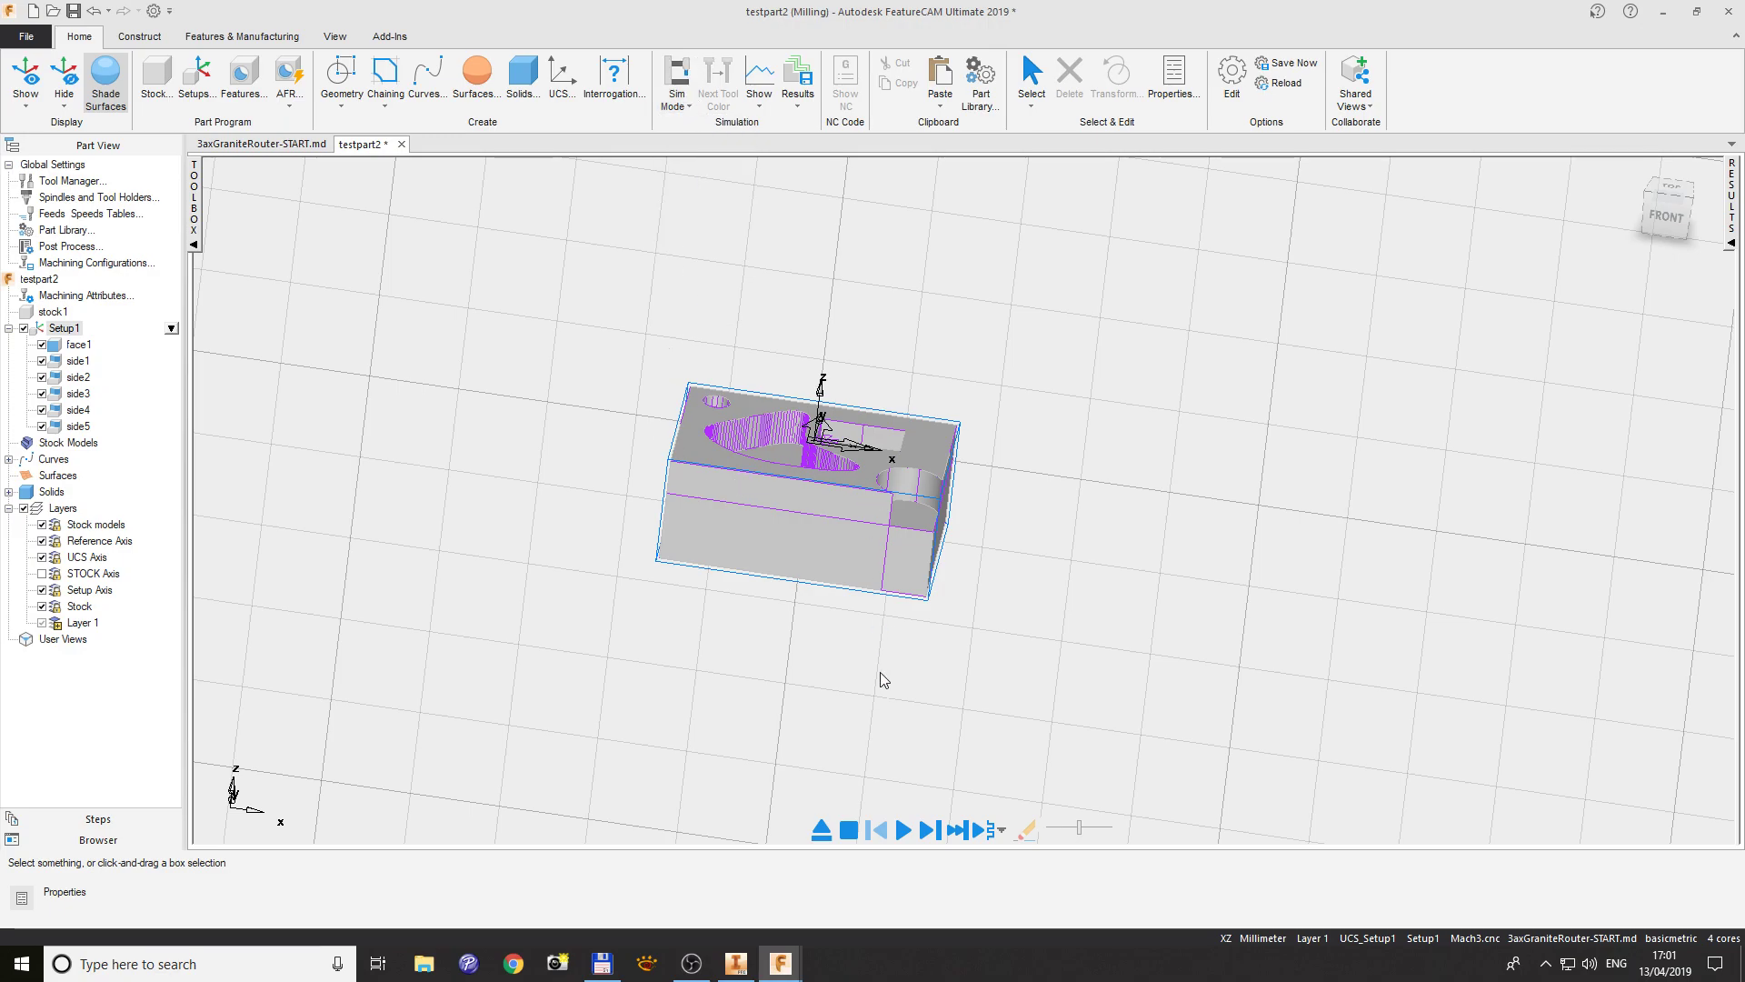
pyautogui.click(903, 830)
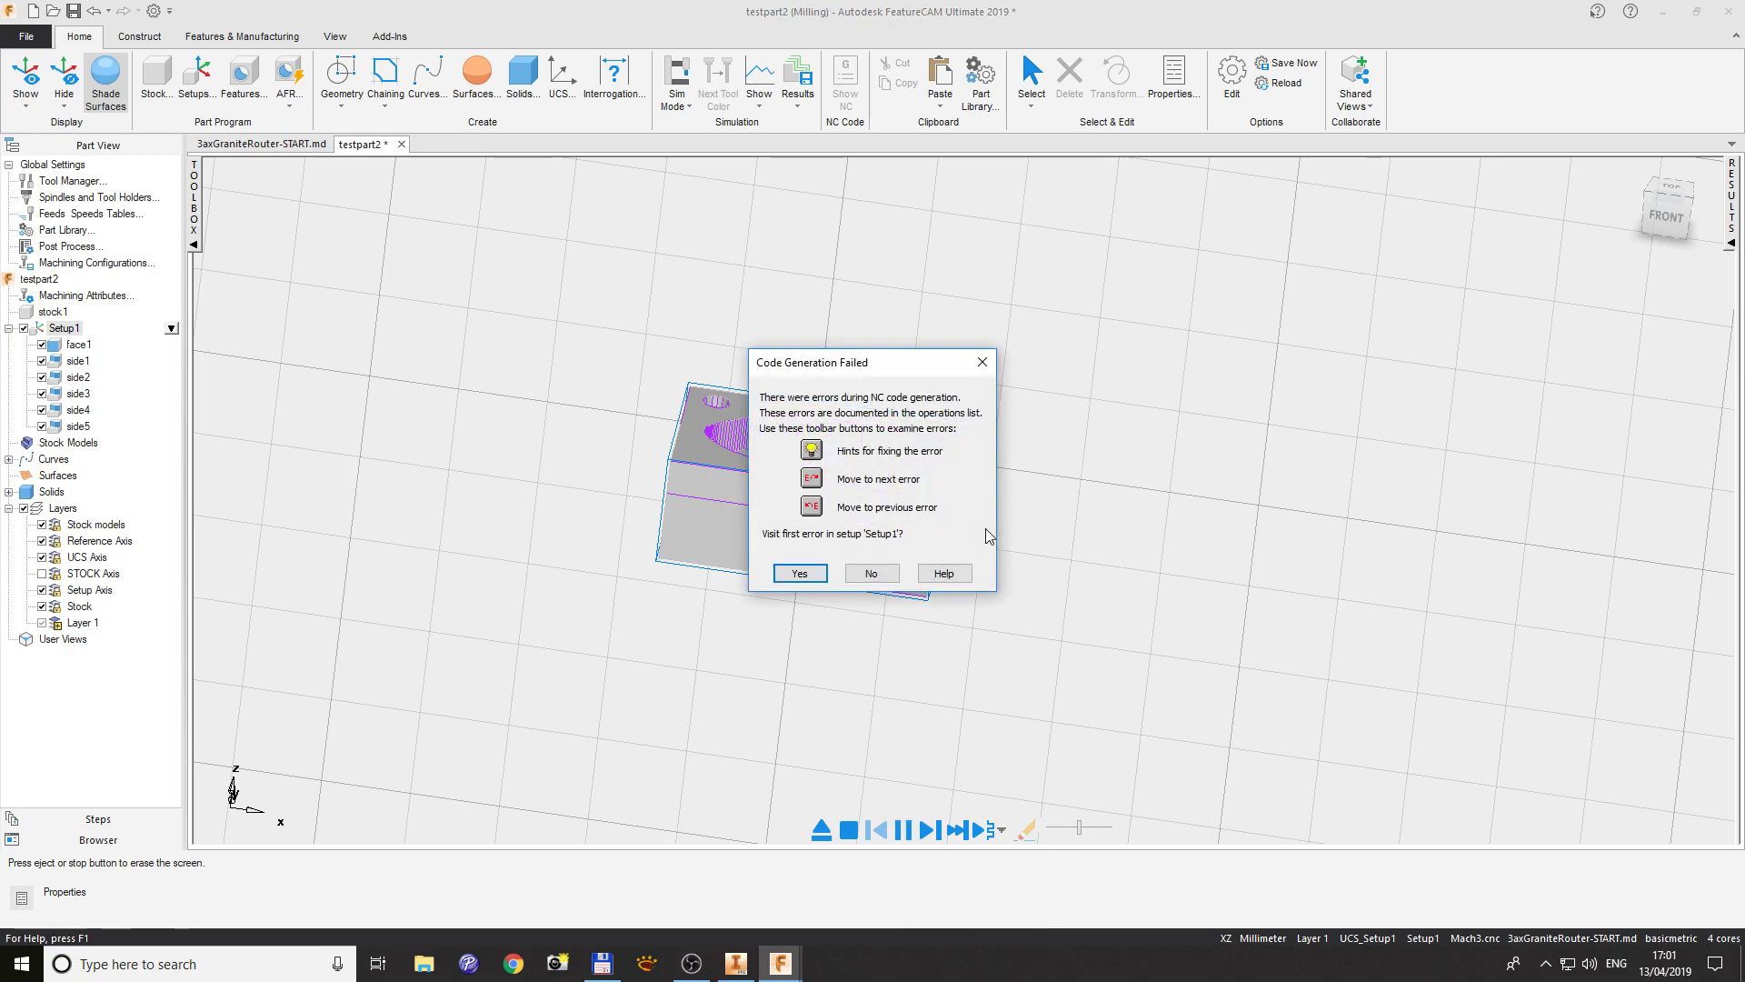
pyautogui.click(802, 574)
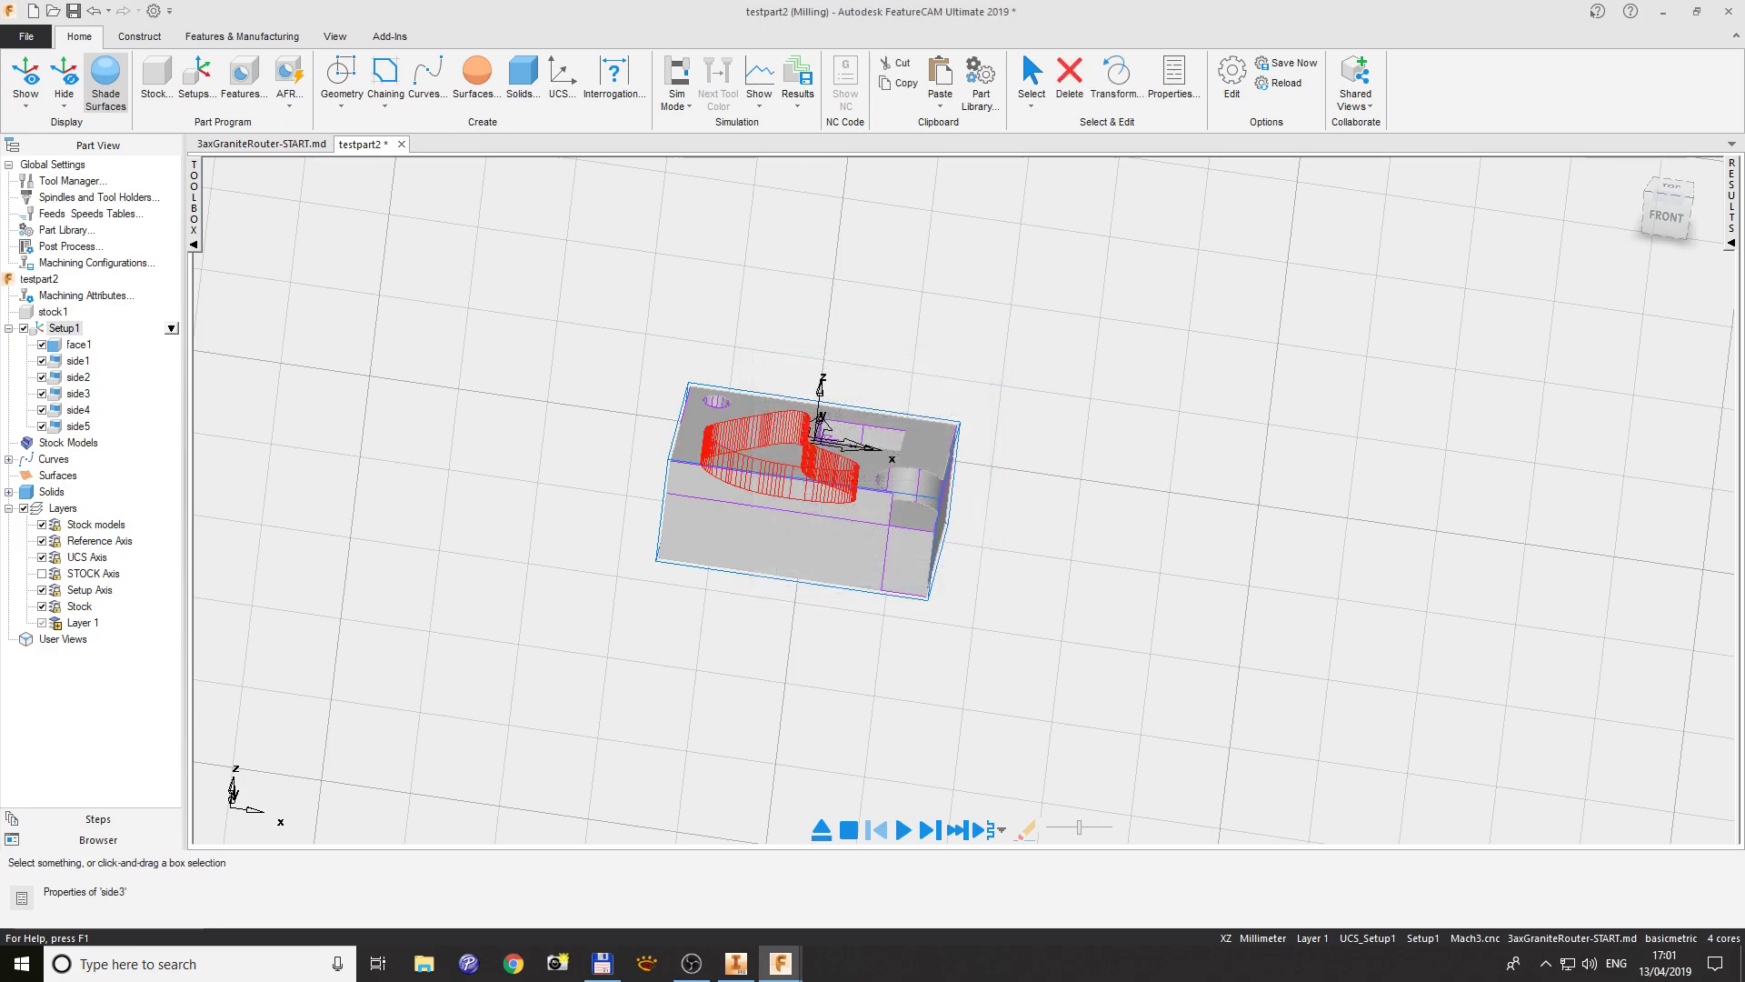
# - Examine the error details and the operation list to find which side3 and side5 operations lack a tool
pyautogui.click(1732, 220)
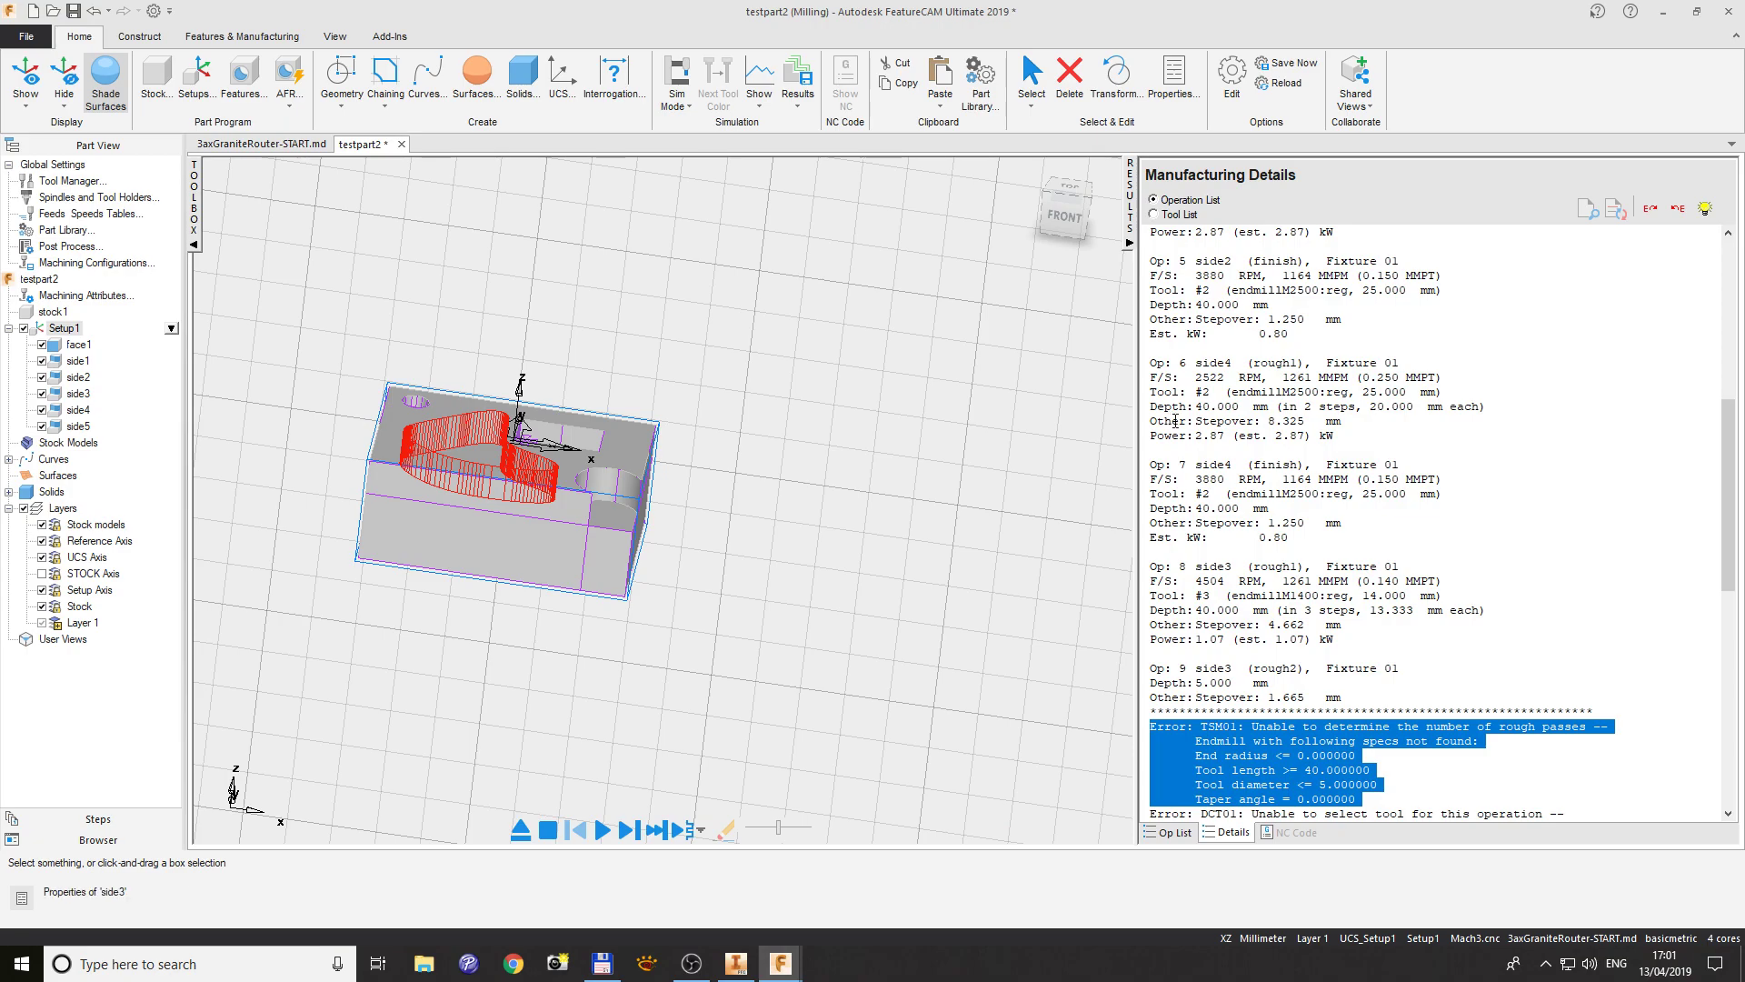
pyautogui.click(1175, 832)
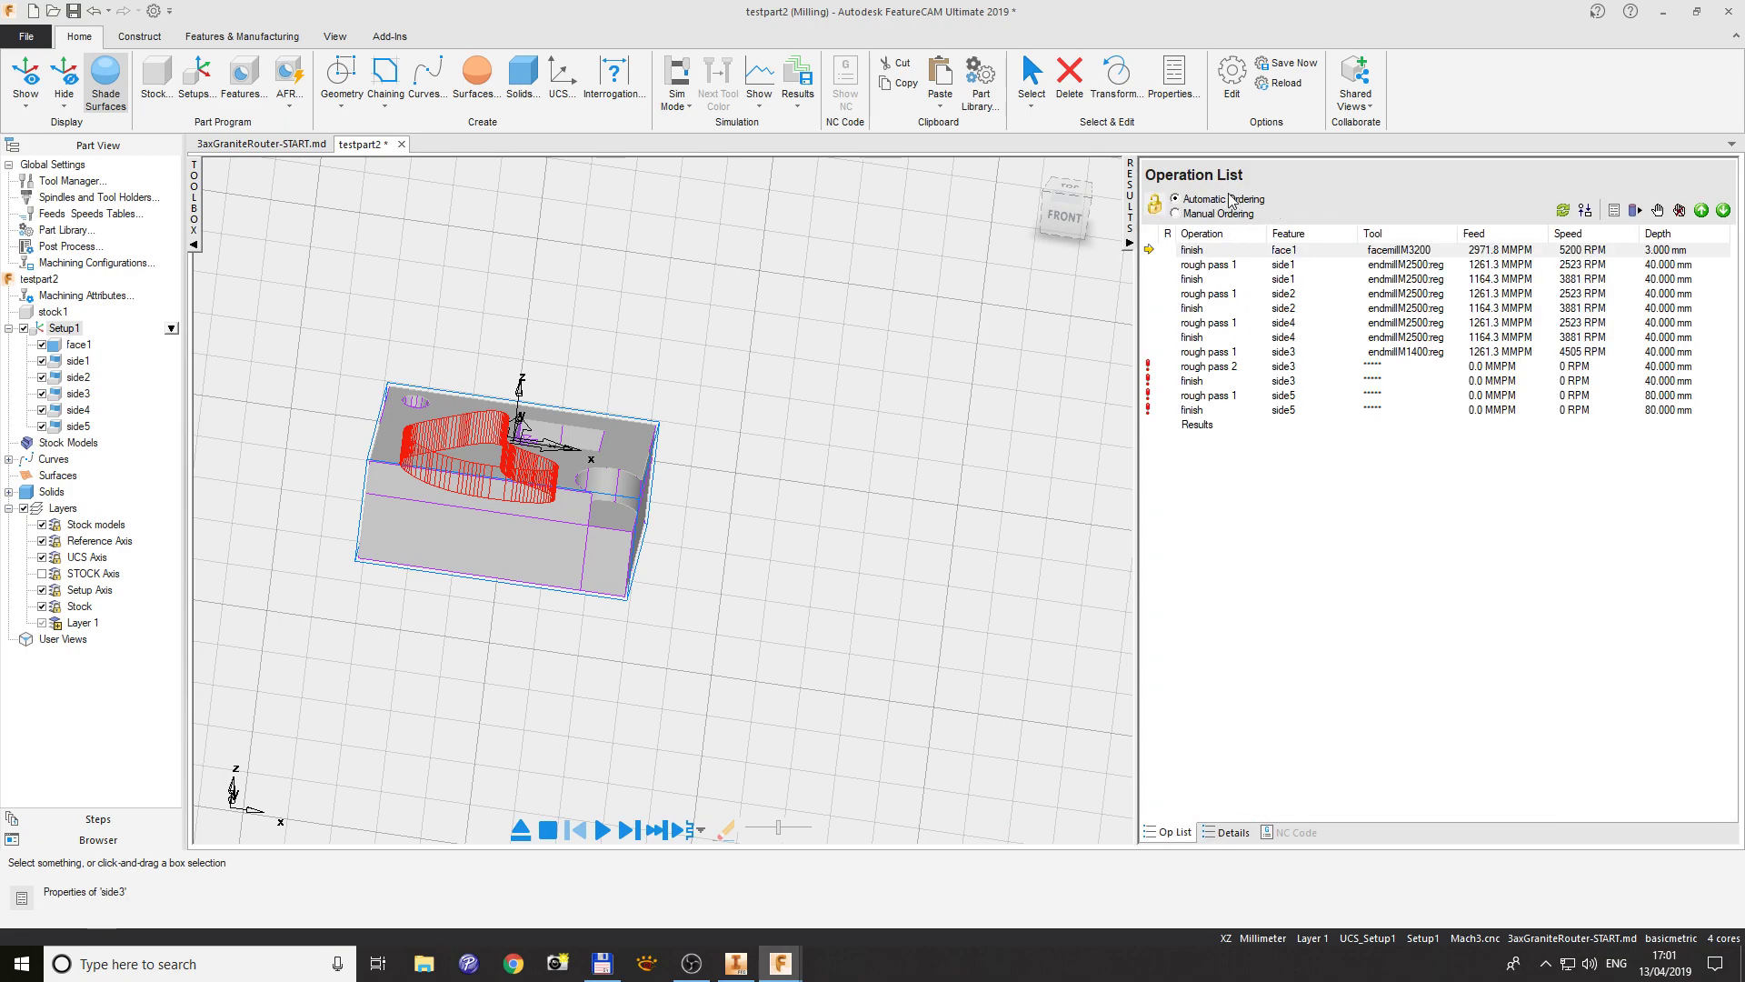
pyautogui.click(1203, 366)
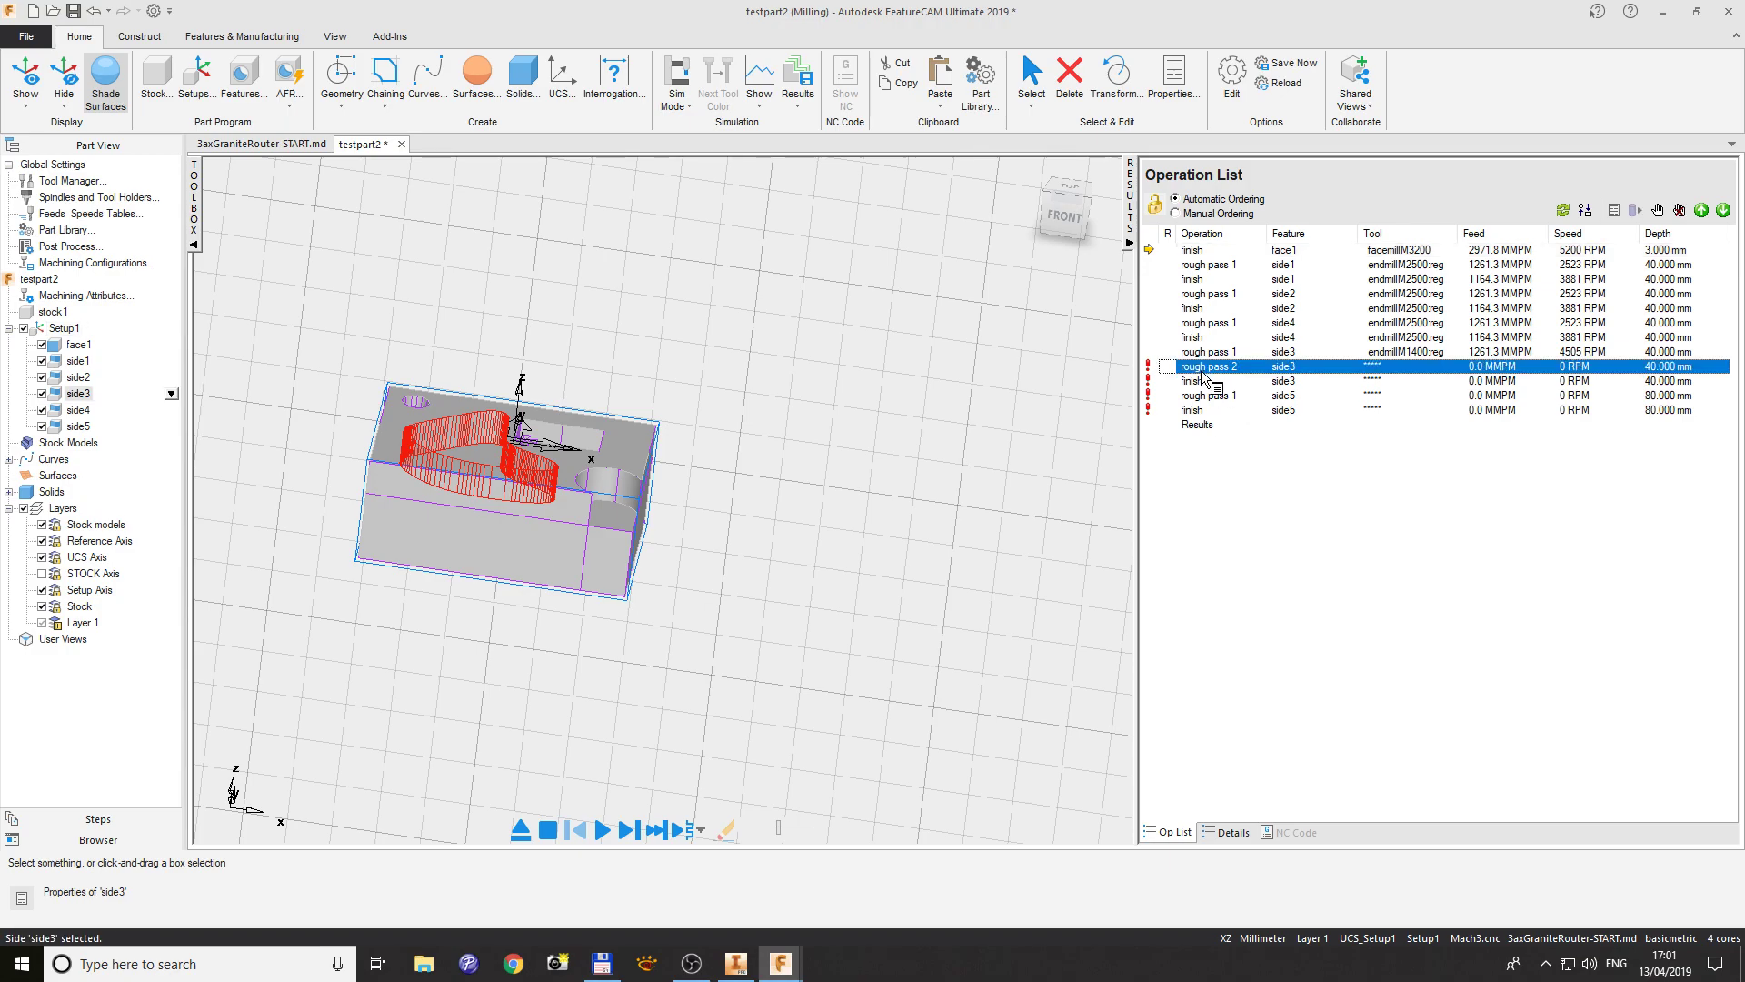
pyautogui.click(1202, 382)
pyautogui.click(1199, 398)
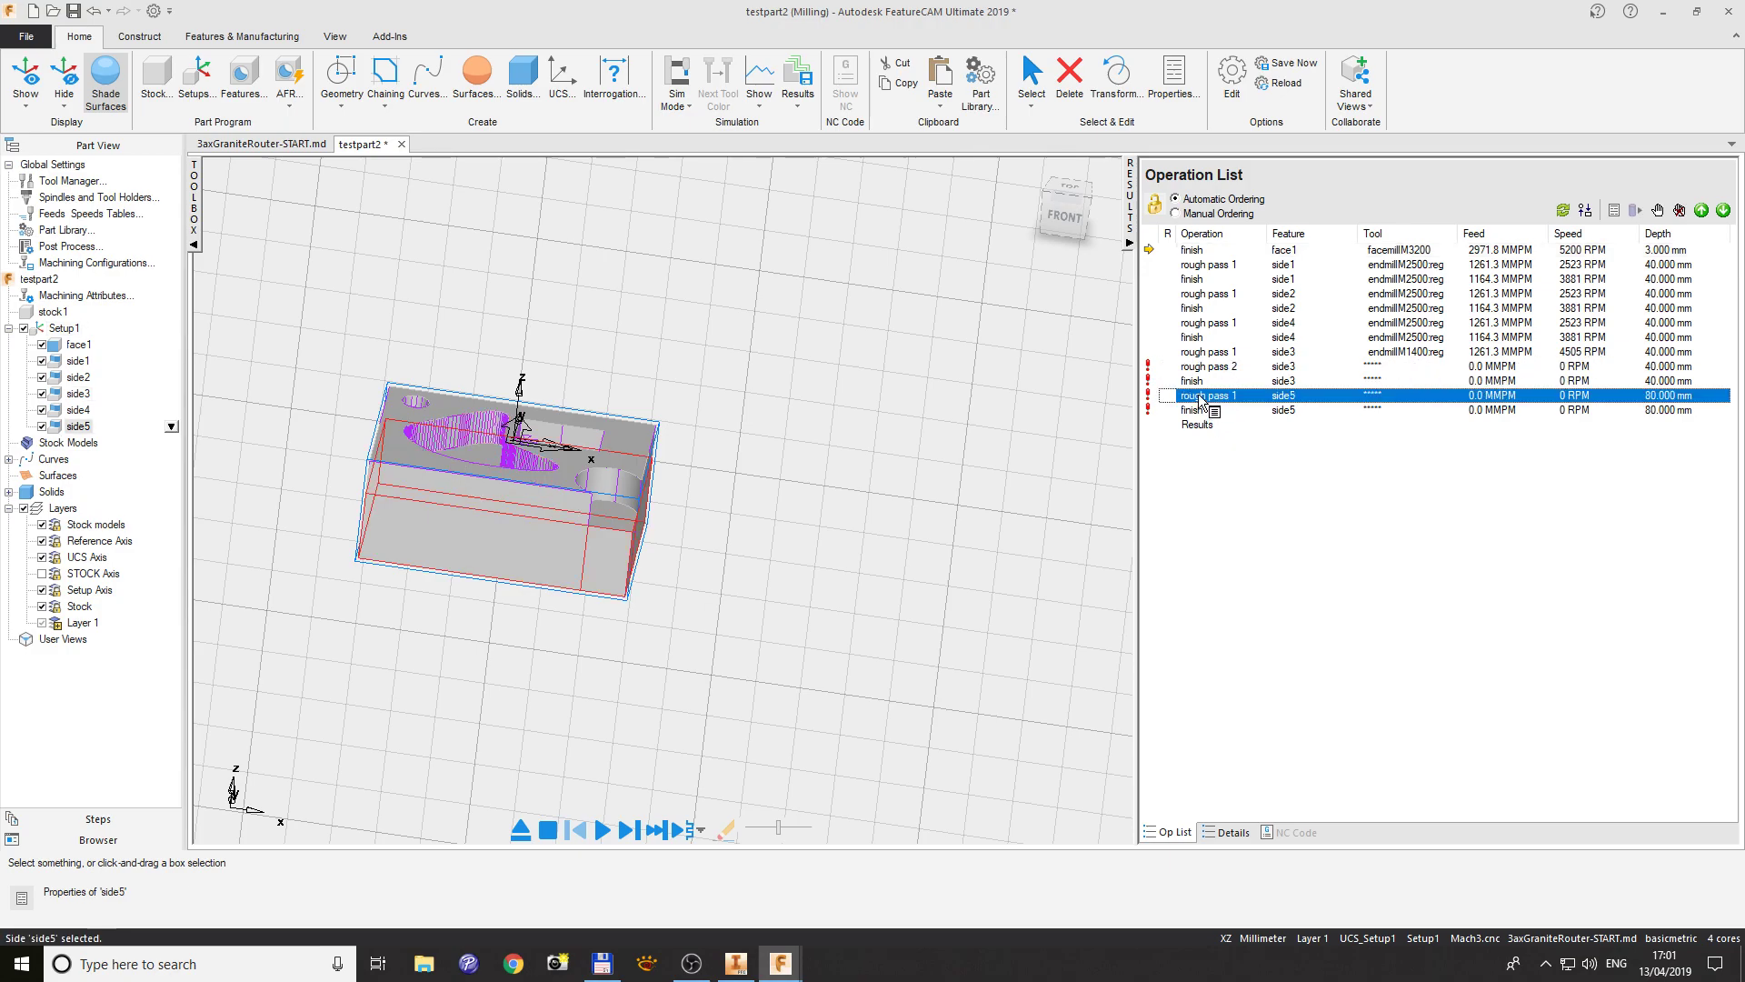
pyautogui.click(1195, 411)
pyautogui.click(1199, 397)
pyautogui.click(1200, 382)
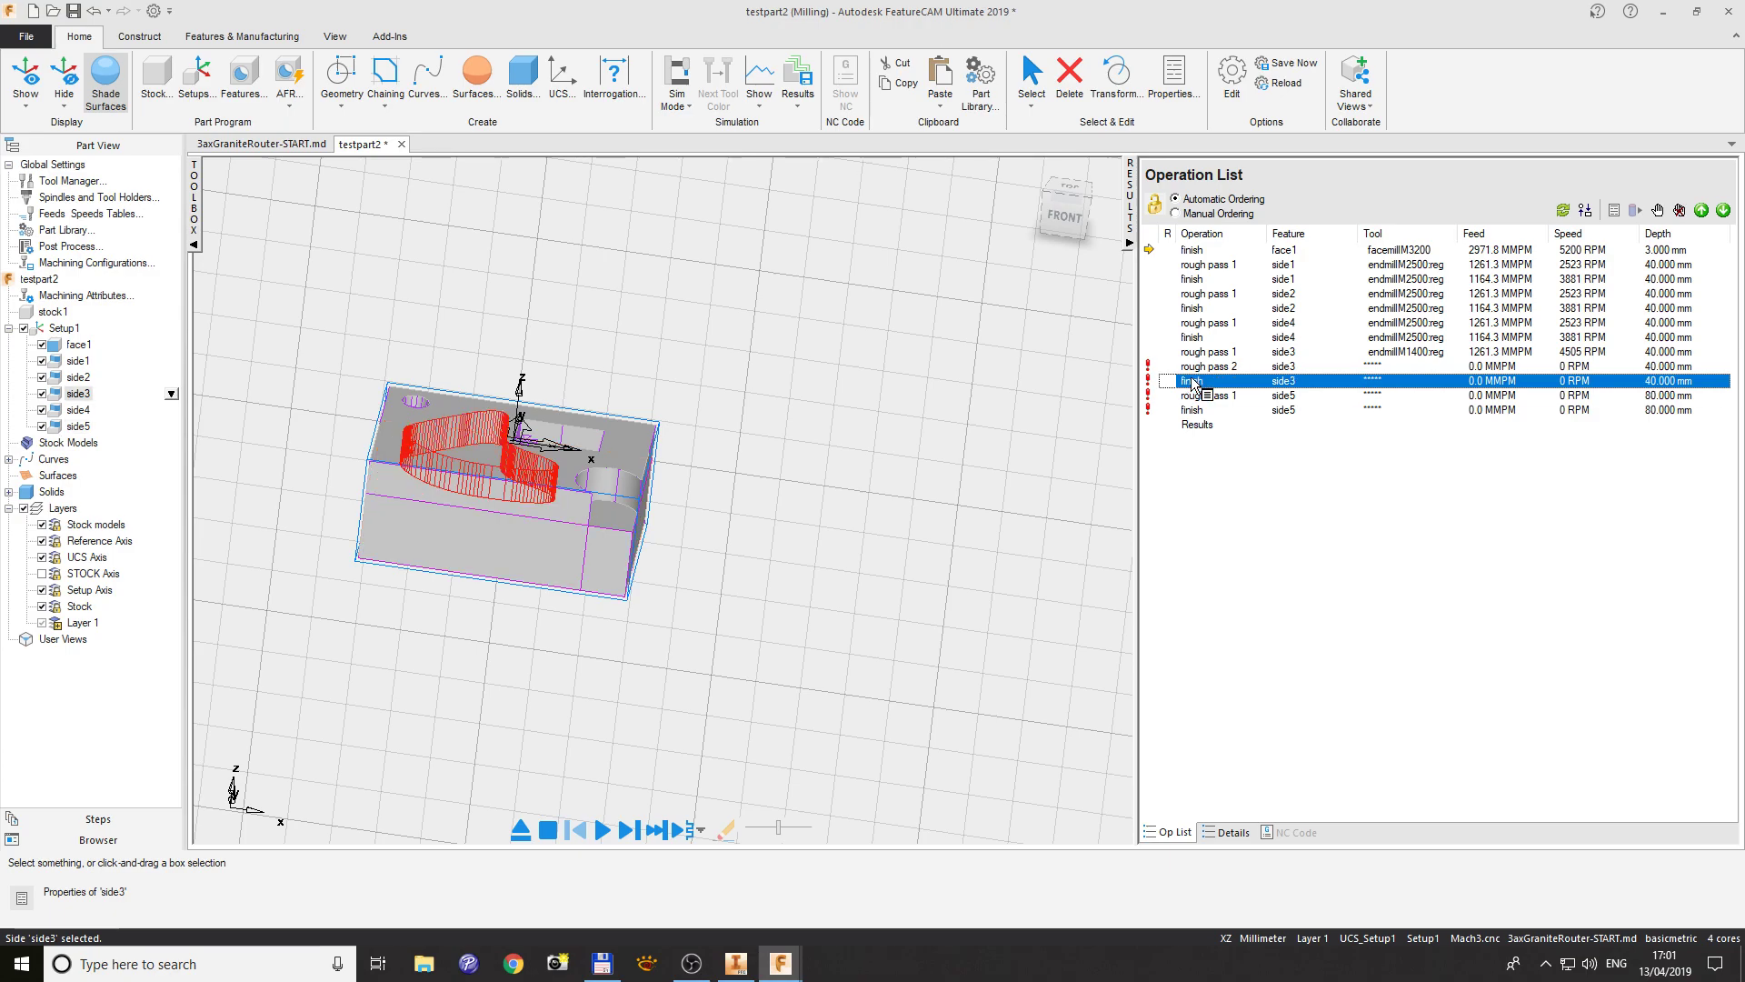
pyautogui.click(1195, 367)
pyautogui.moveTo(1194, 368)
pyautogui.mouseDown()
pyautogui.moveTo(1375, 377)
pyautogui.moveTo(1205, 373)
pyautogui.mouseUp()
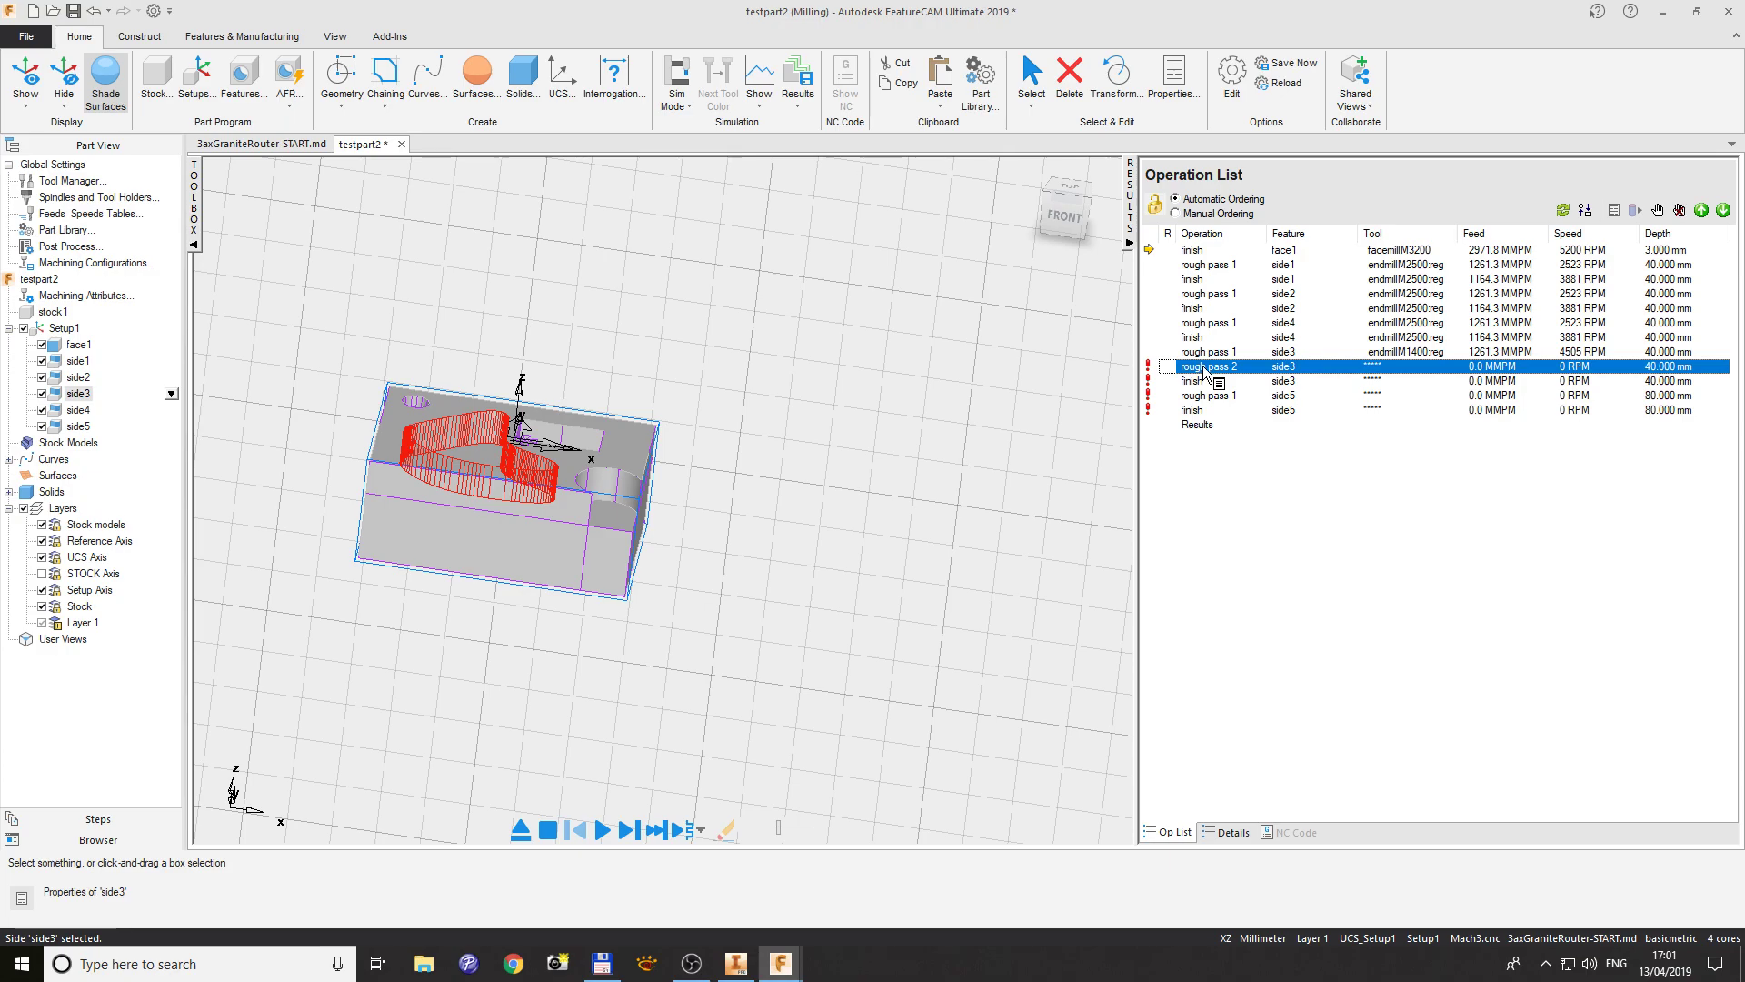
# - Assign the 14 mm two-flute flat endmill (endmillM1400:reg) to rough pass 2 of side3 and apply it
pyautogui.rightClick(1206, 372)
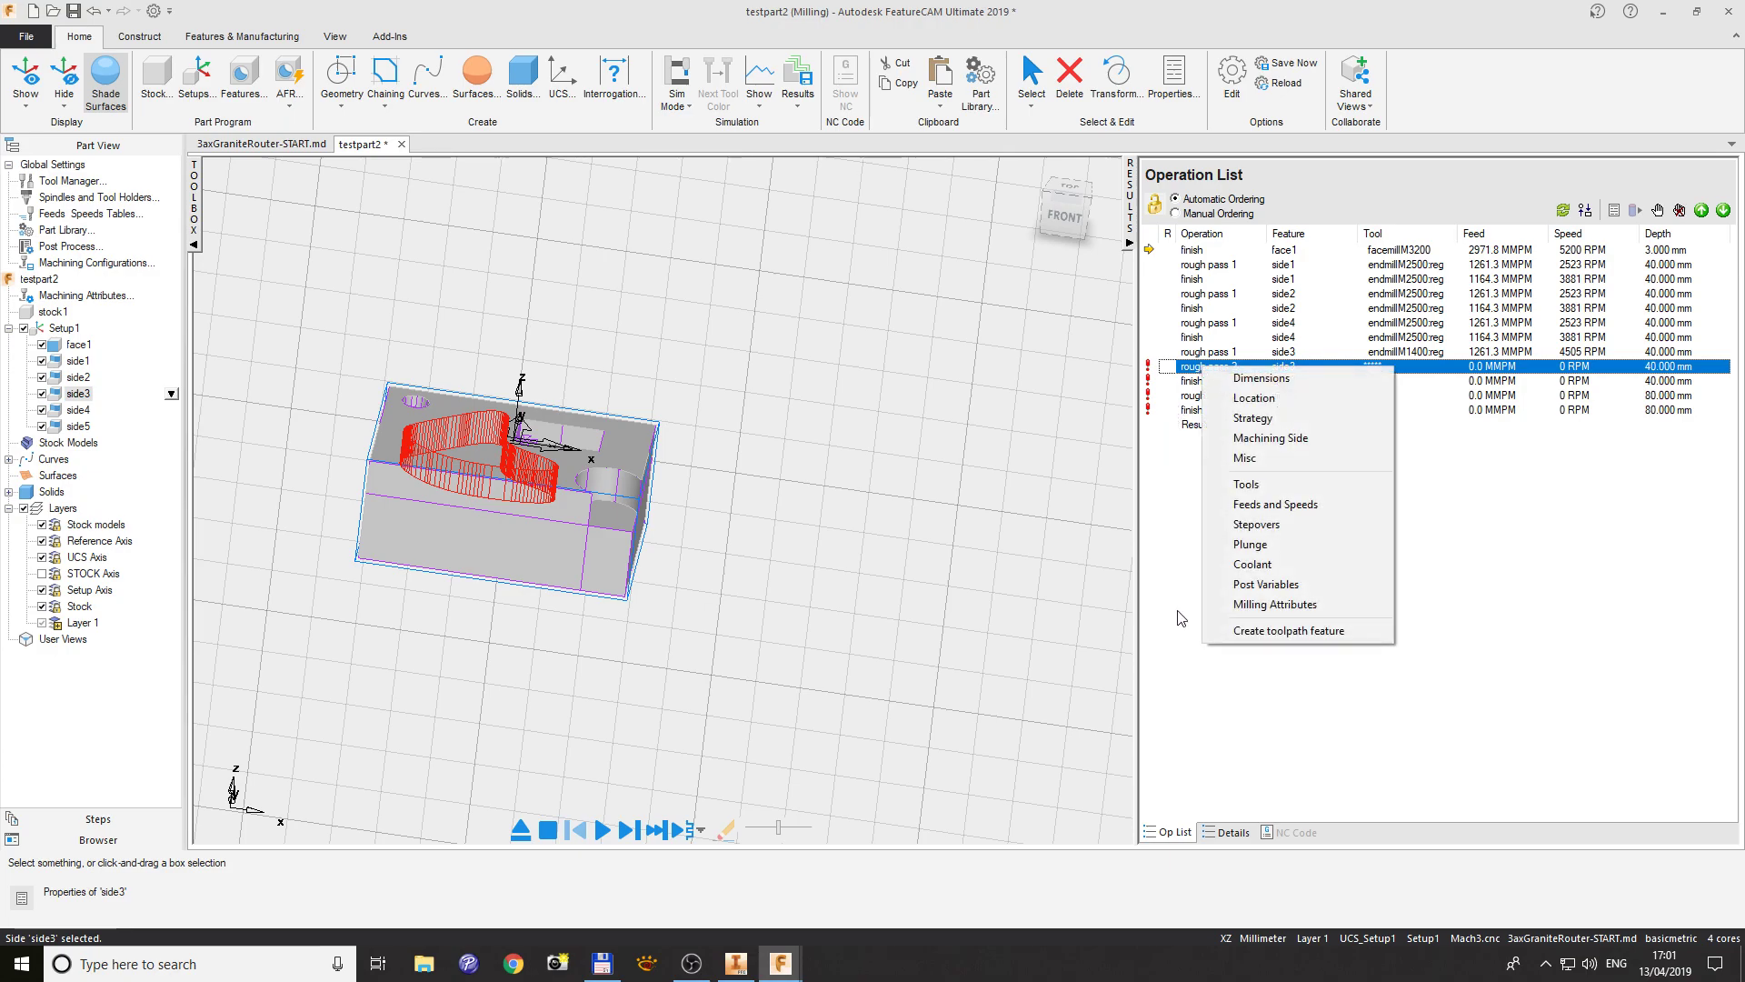
pyautogui.click(1180, 514)
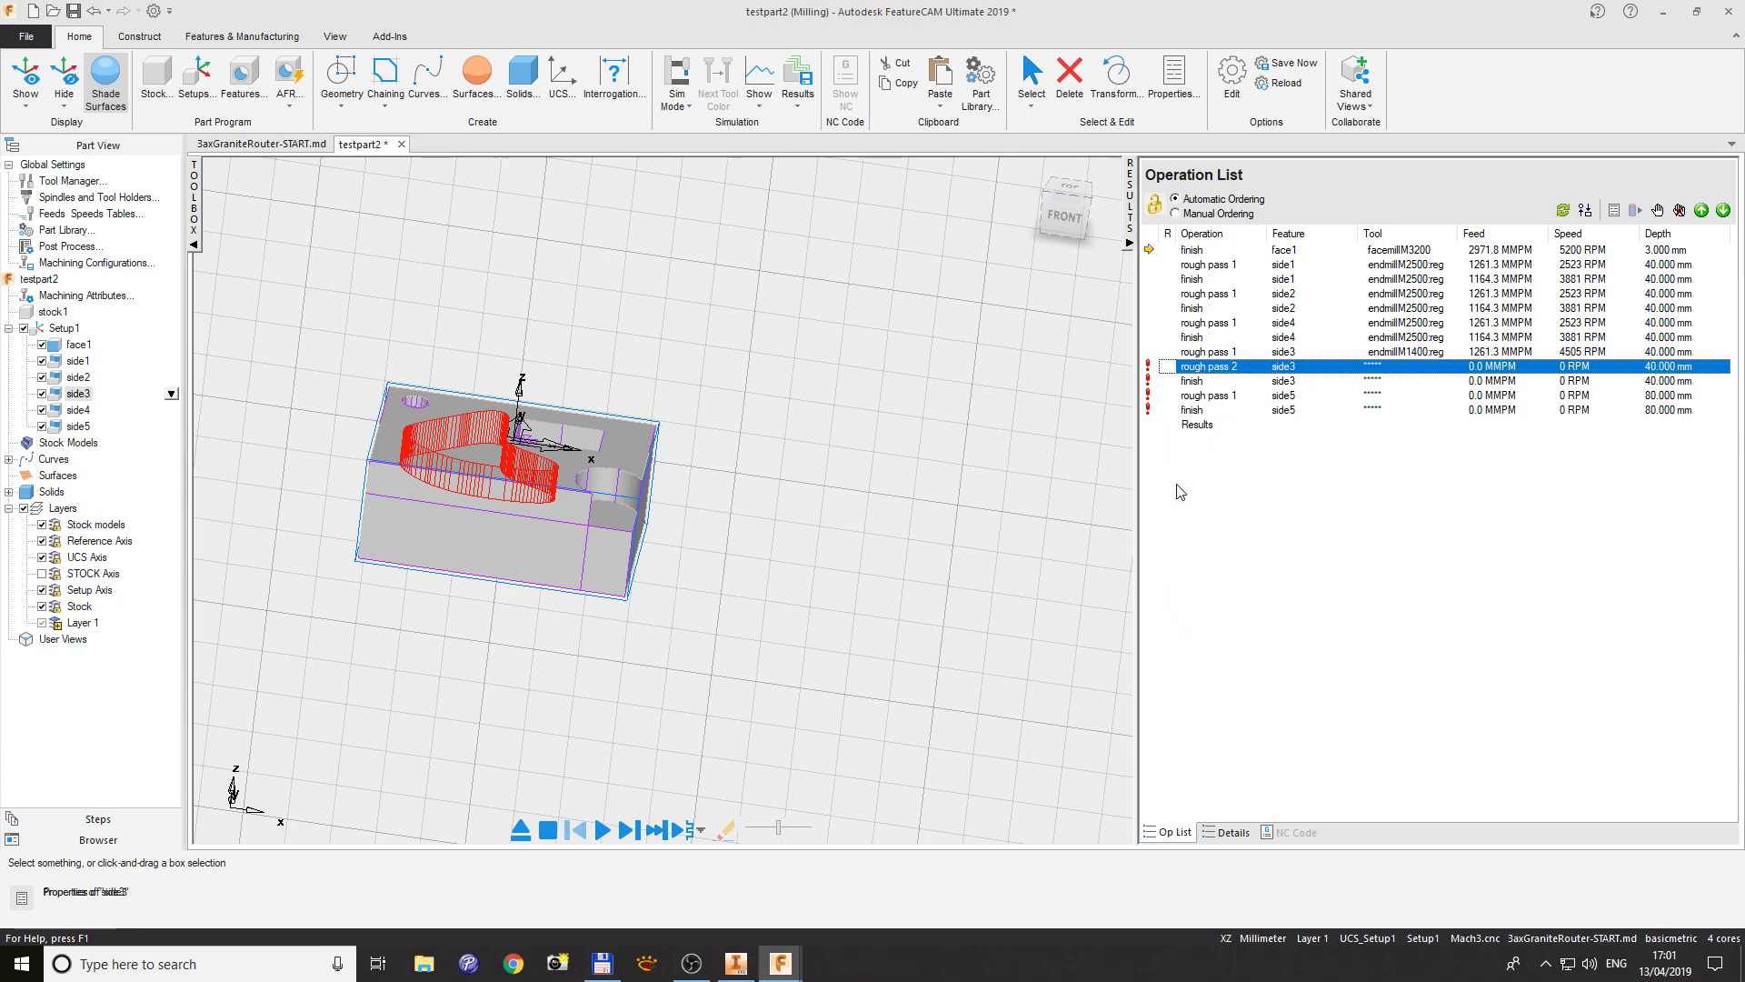
pyautogui.rightClick(1199, 373)
pyautogui.click(1236, 491)
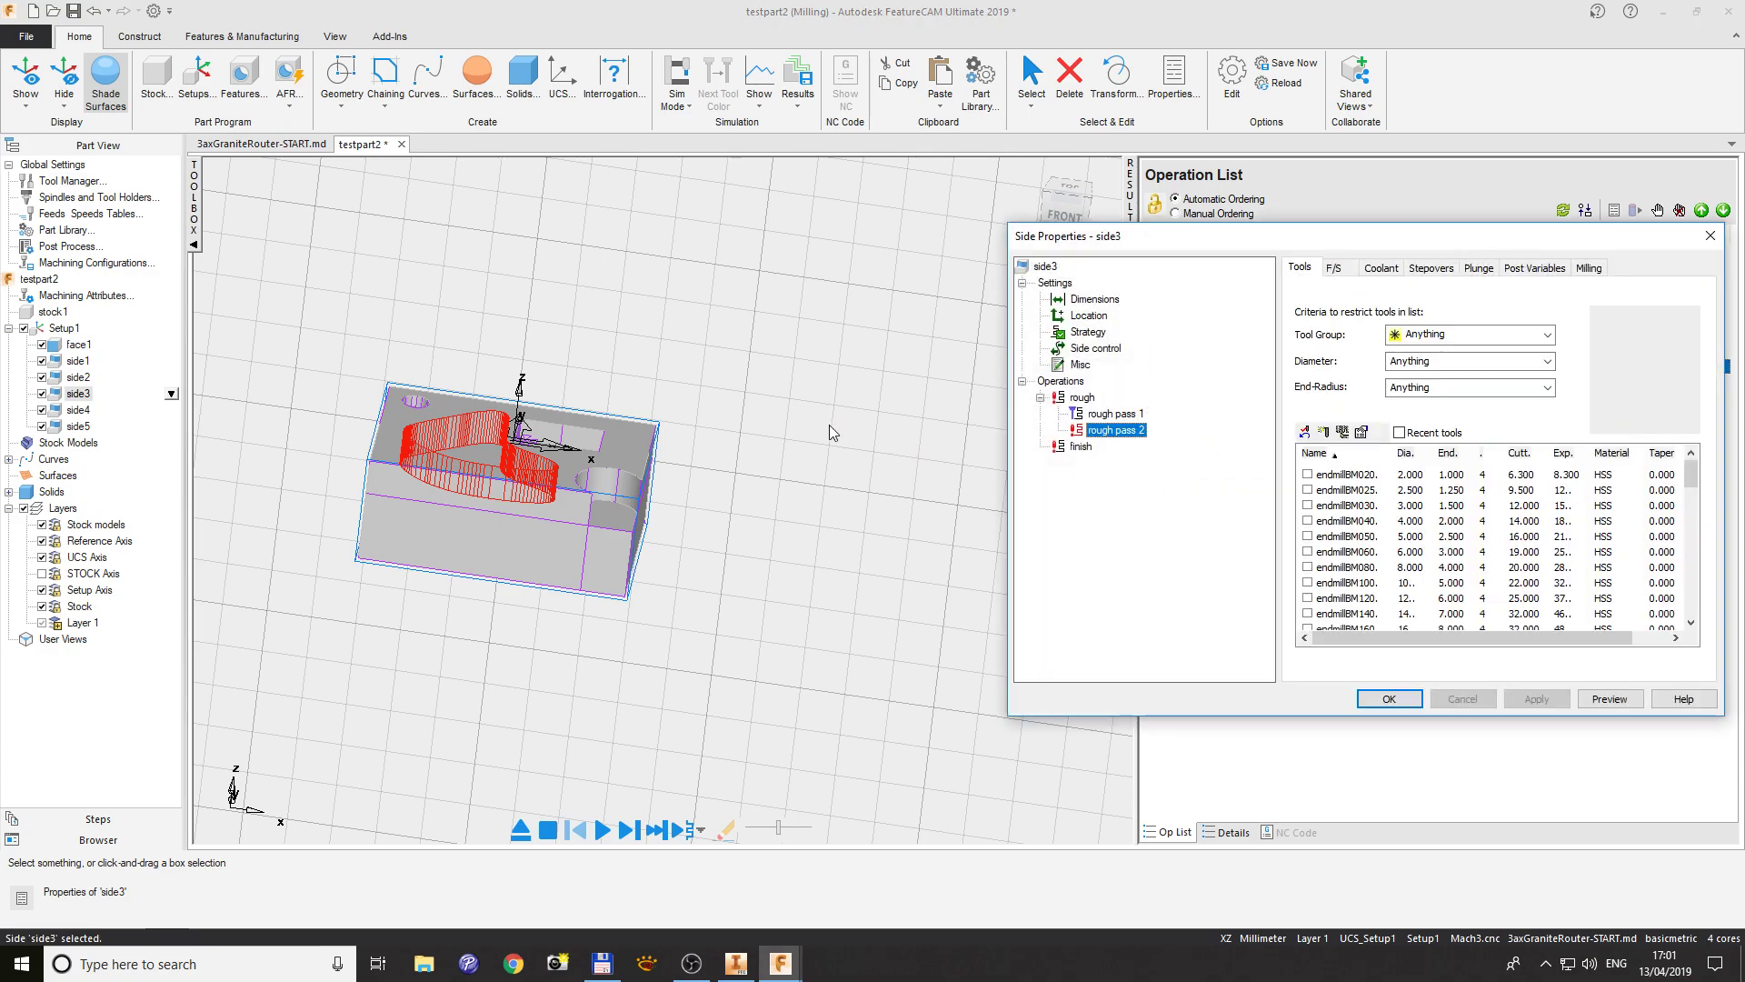
pyautogui.moveTo(1218, 244); pyautogui.dragTo(640, 243)
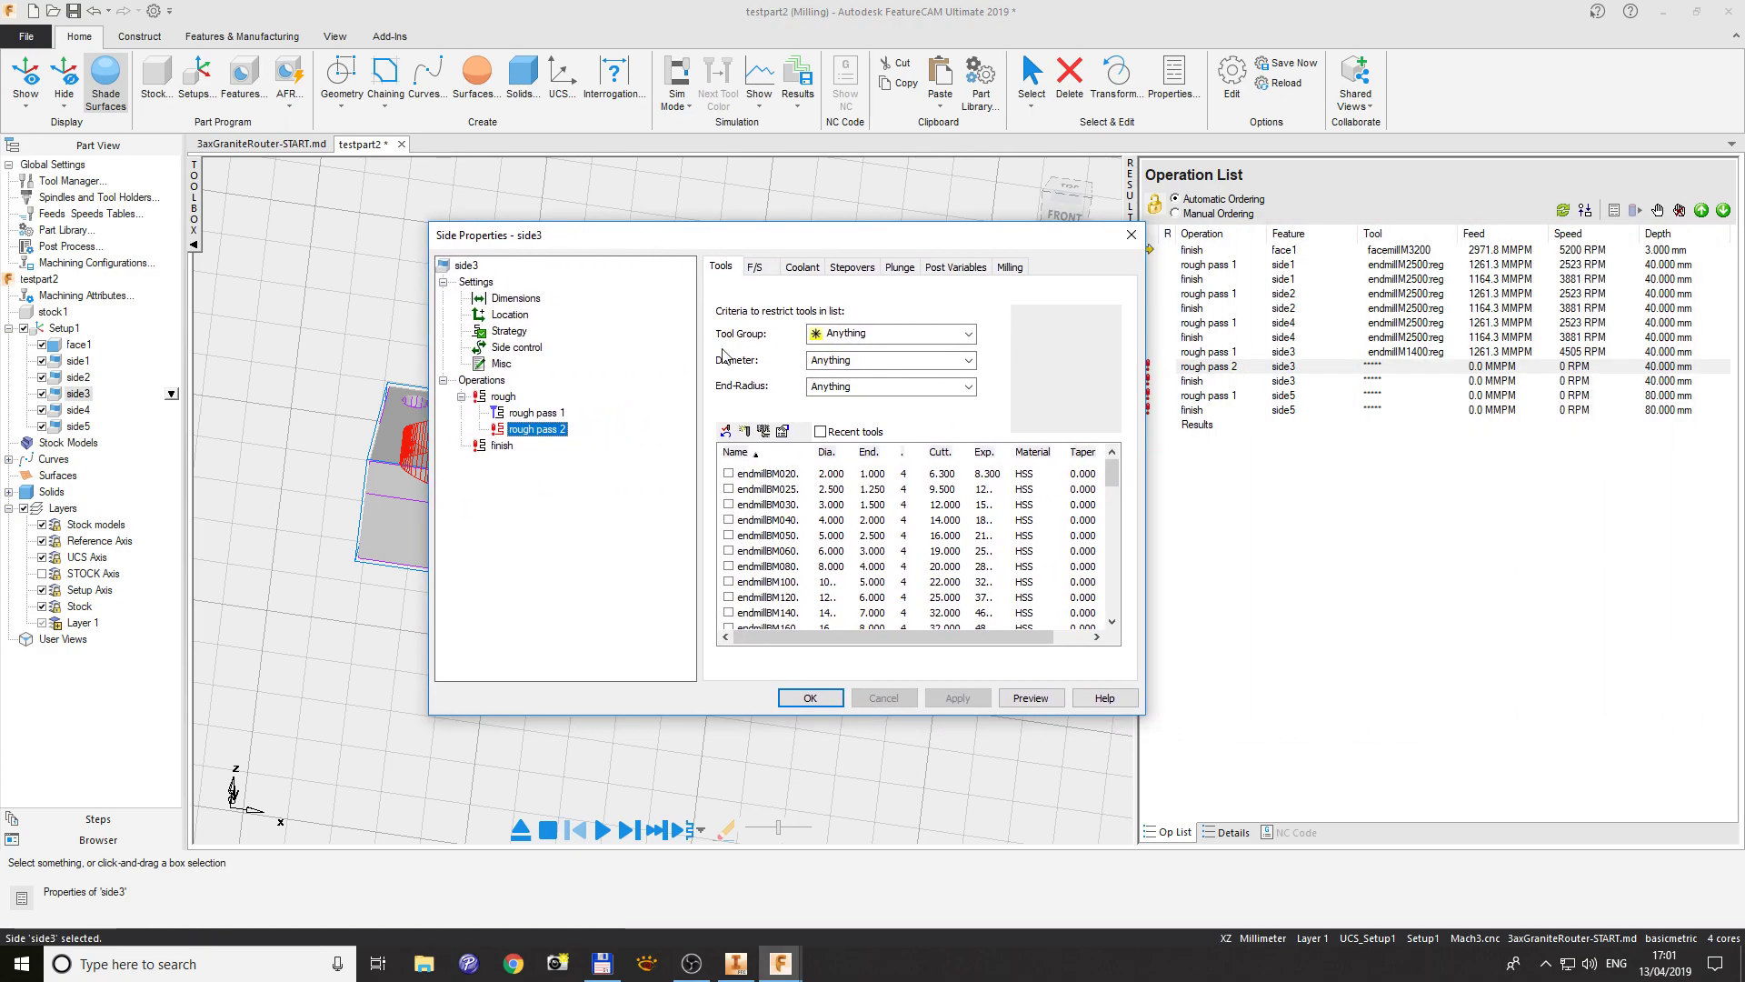
pyautogui.click(934, 334)
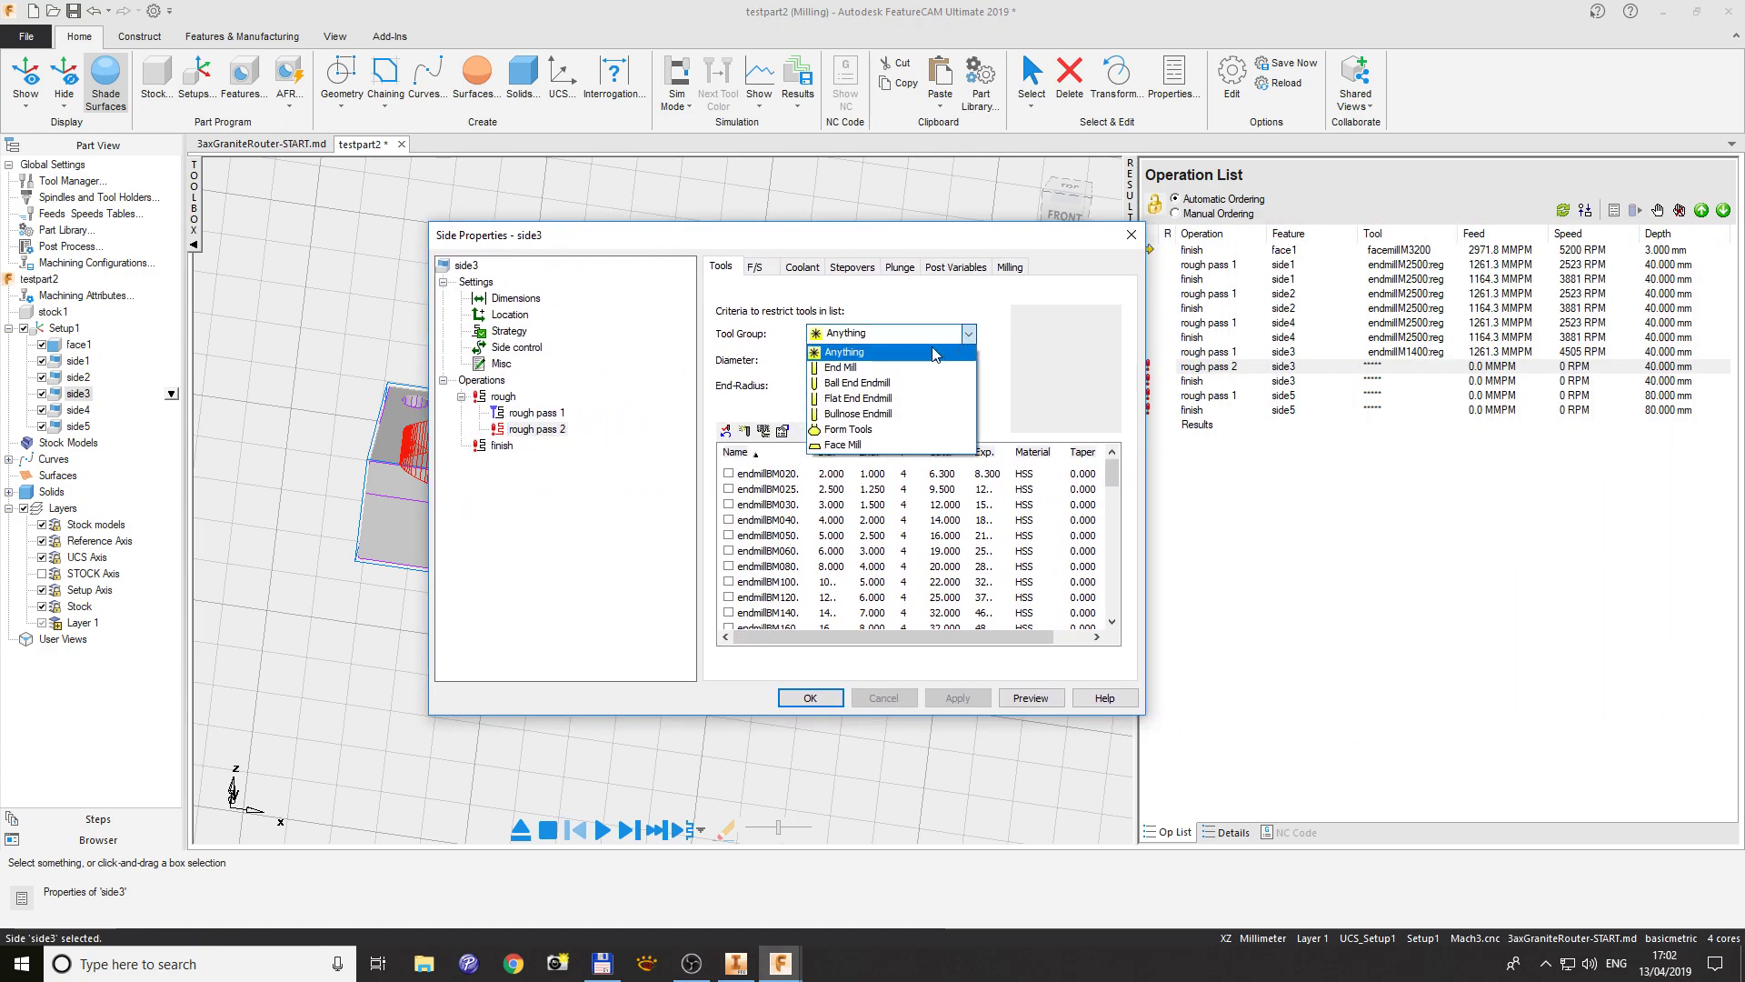
pyautogui.click(890, 406)
pyautogui.scroll(-5, 818, 559)
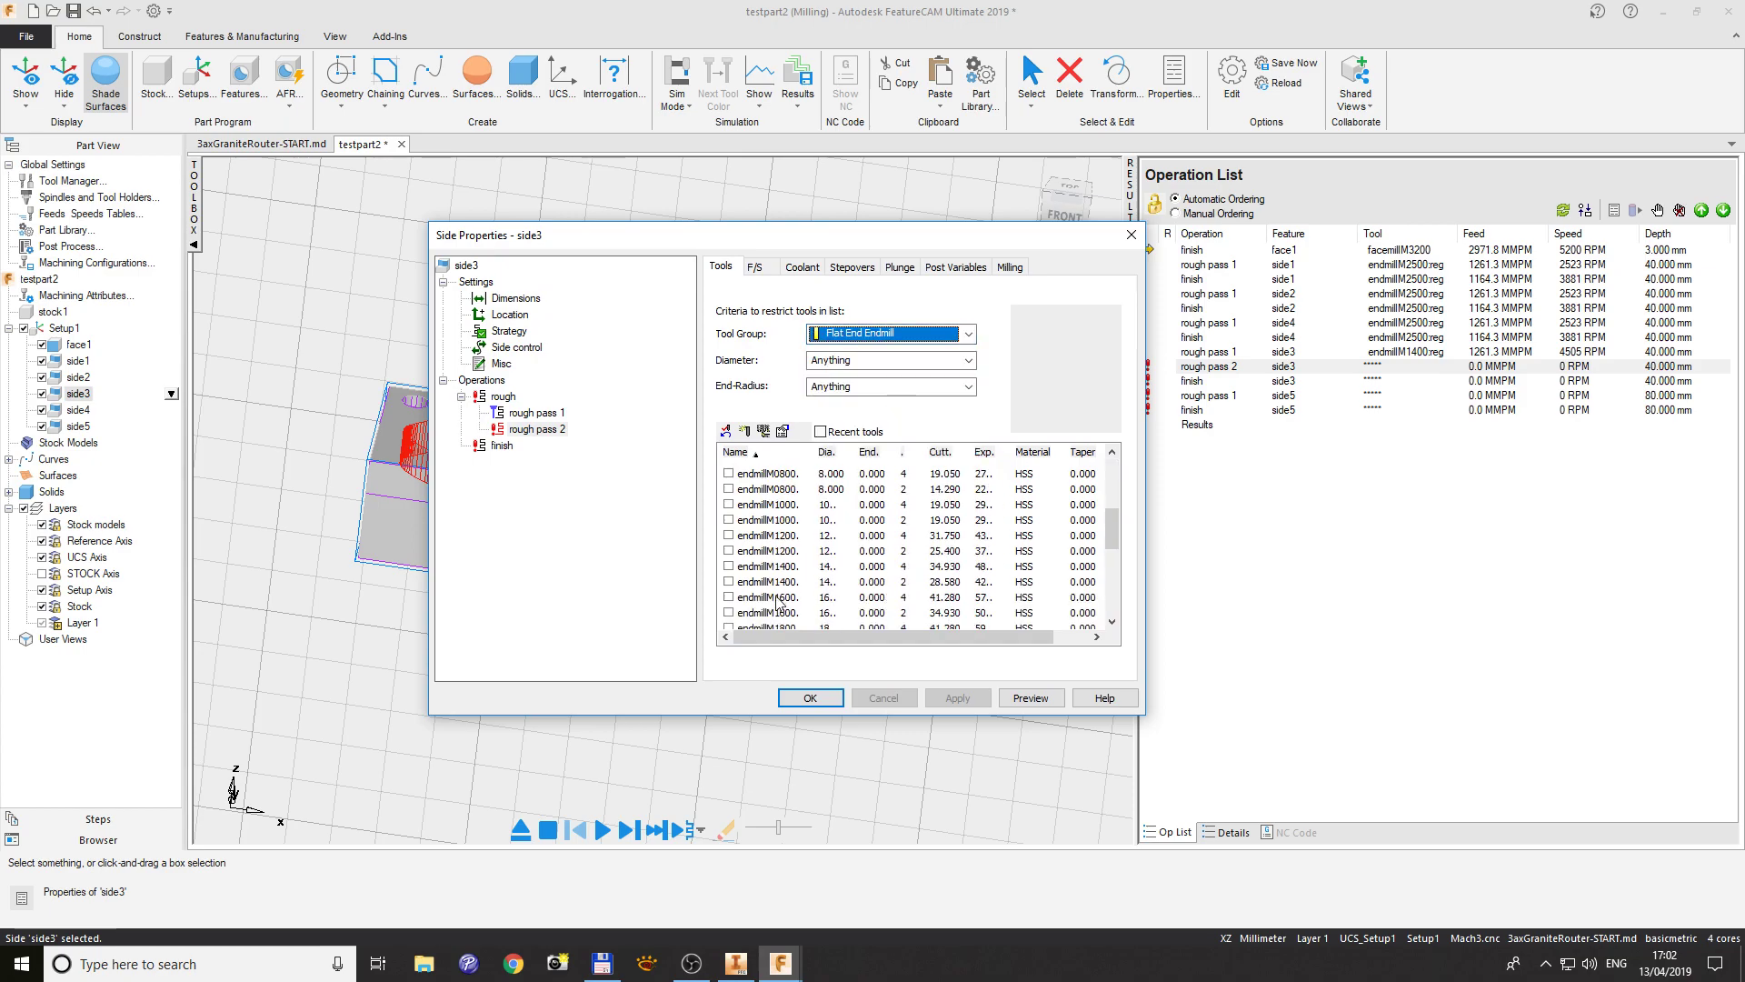
pyautogui.click(728, 581)
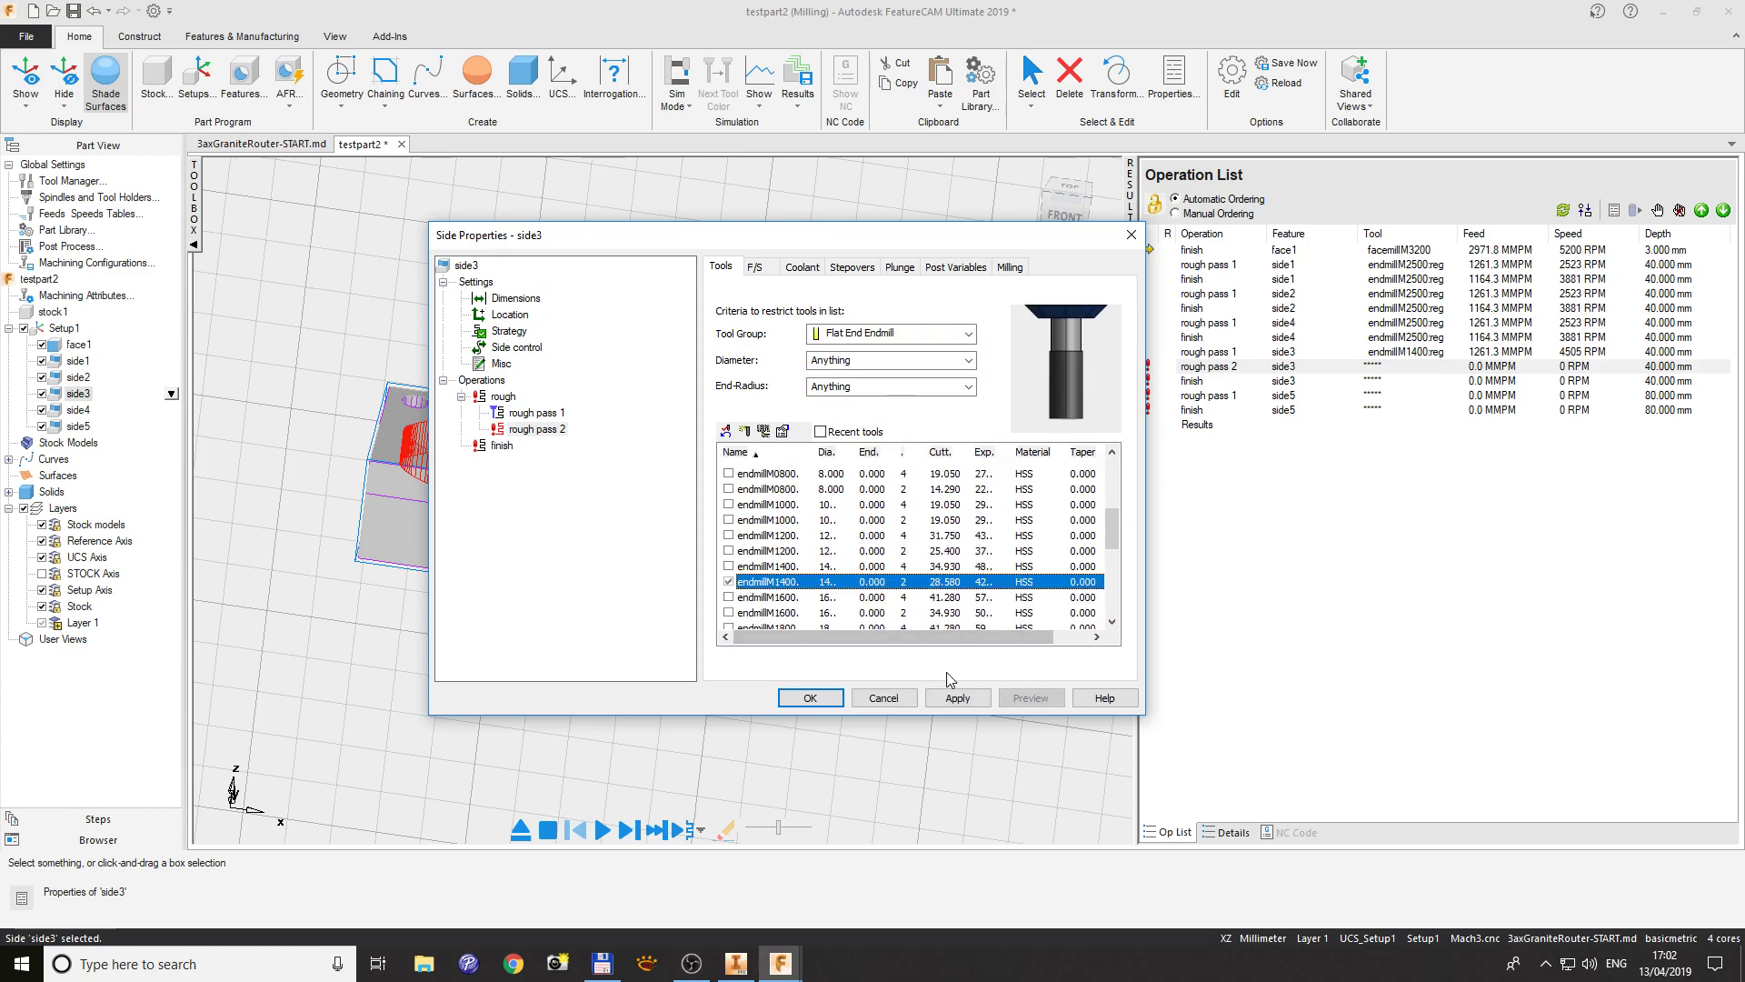
pyautogui.click(946, 697)
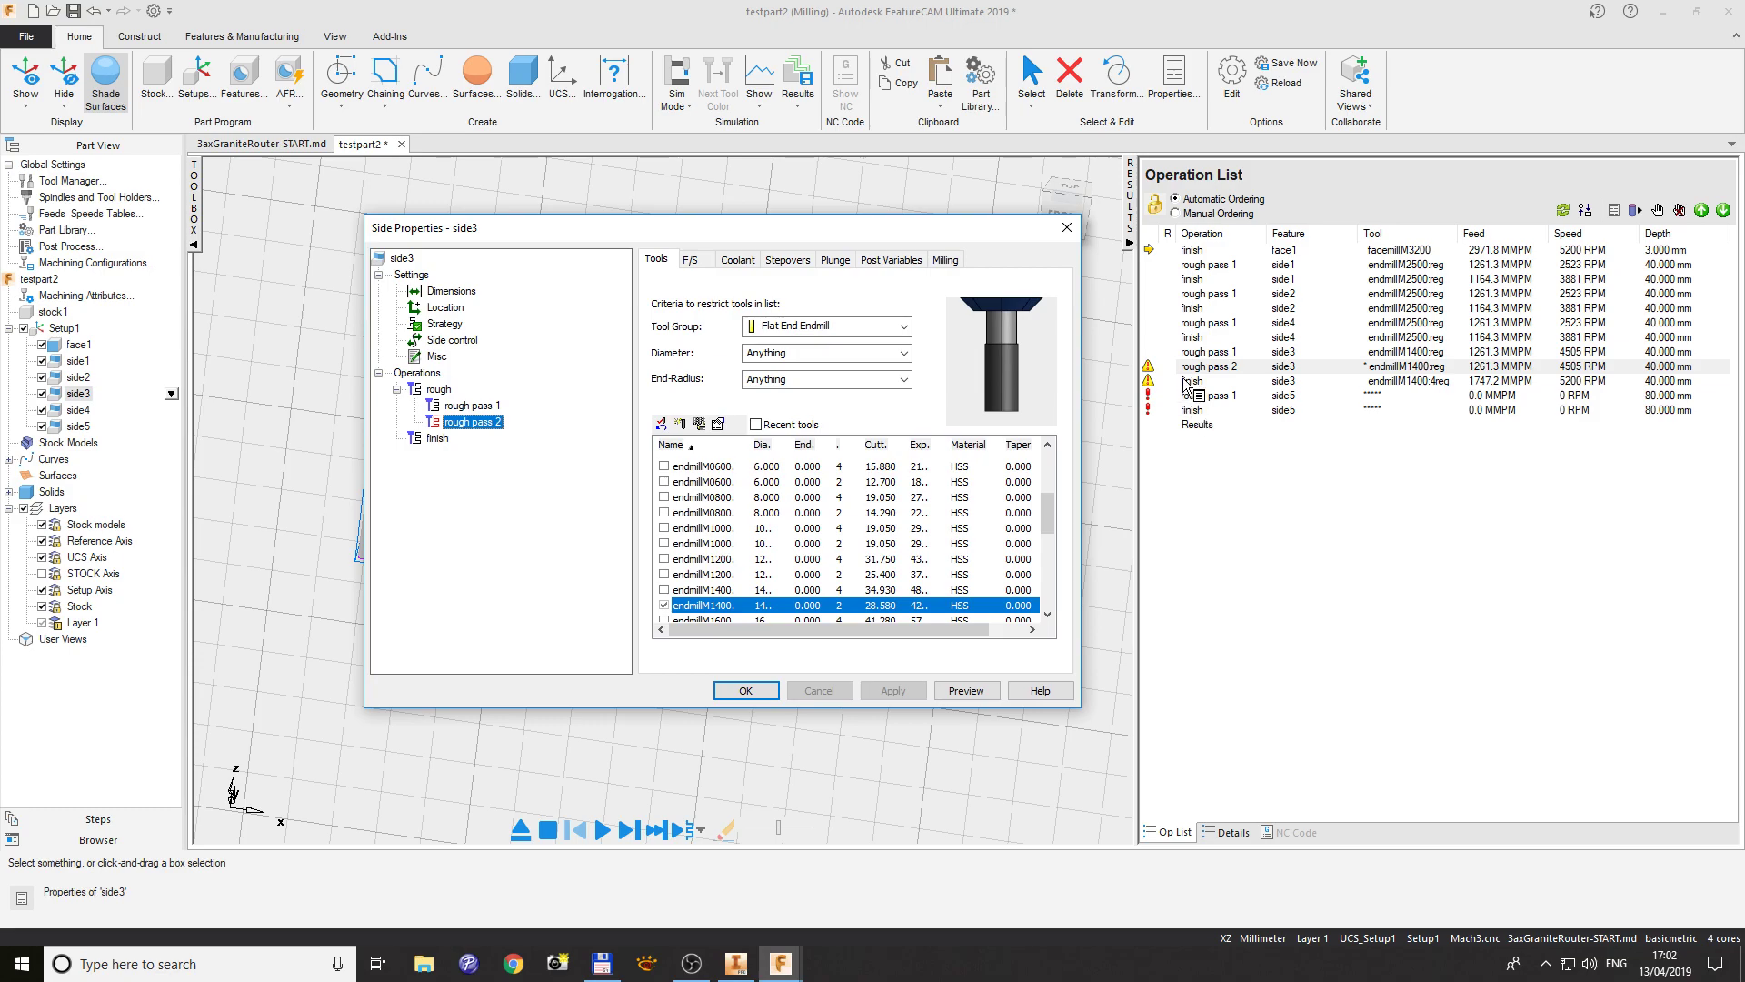
# - Check the side3 warnings, and assign the 18 mm four-flute flat endmill (endmillM1800:4reg) to the rough pass of side5
pyautogui.moveTo(1149, 368)
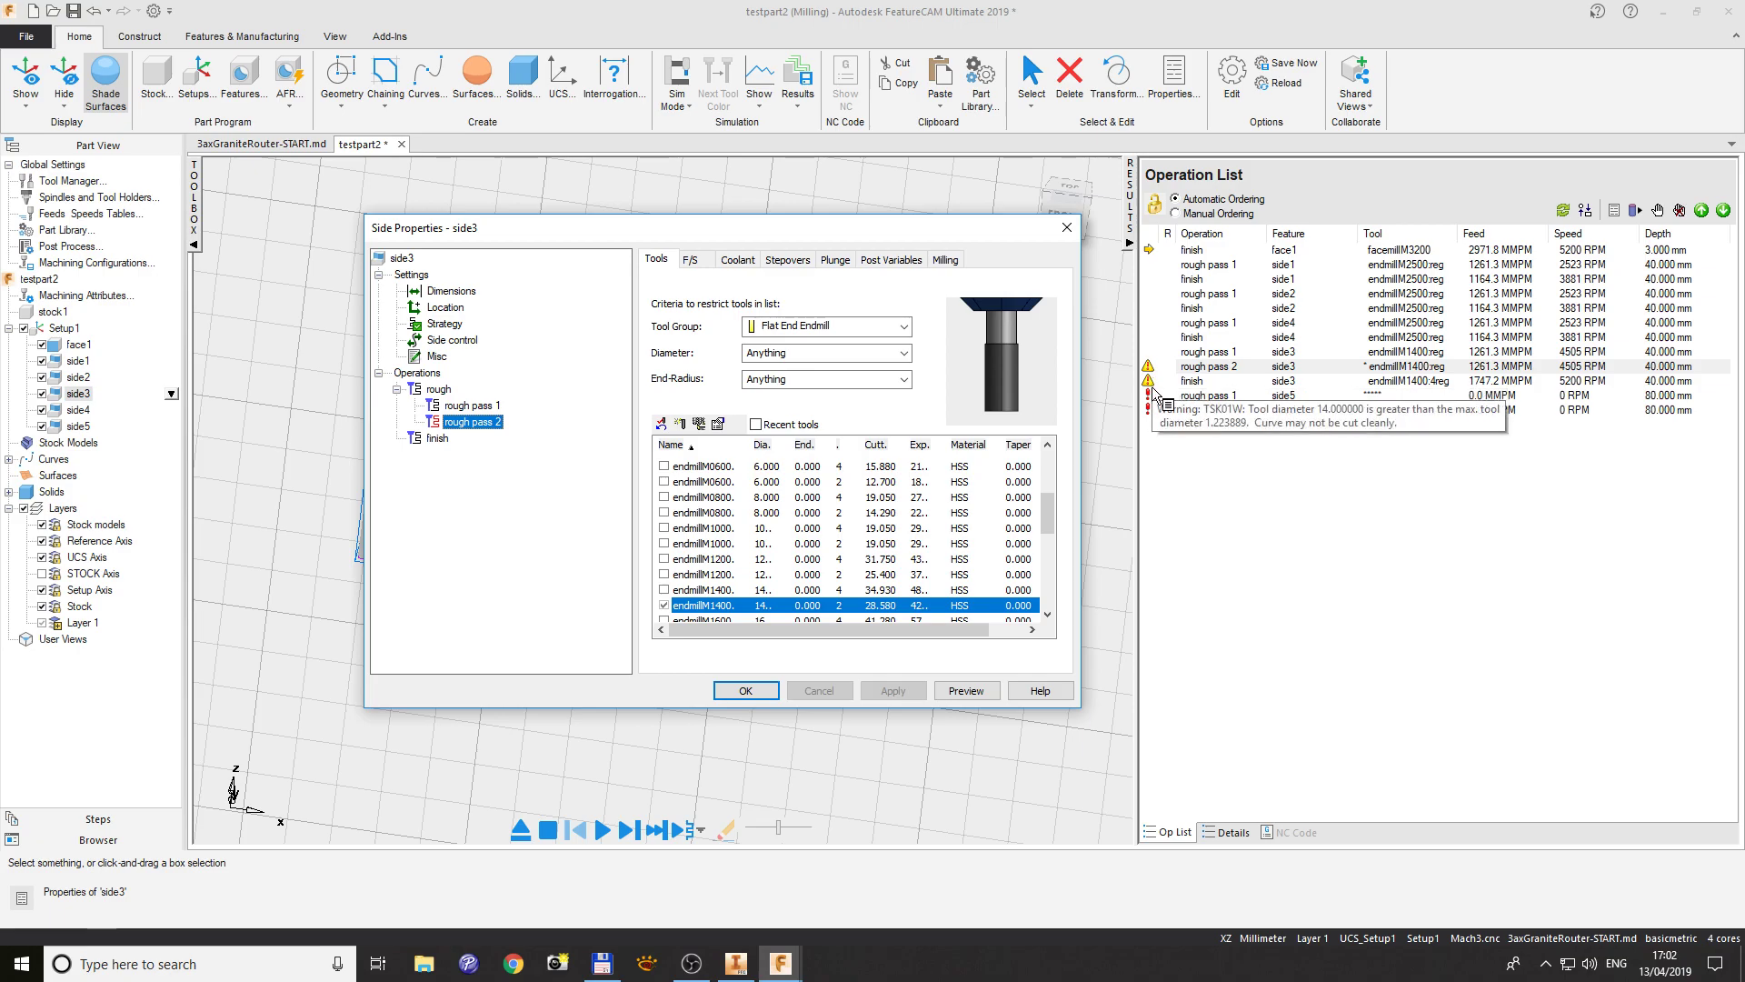
pyautogui.click(1165, 395)
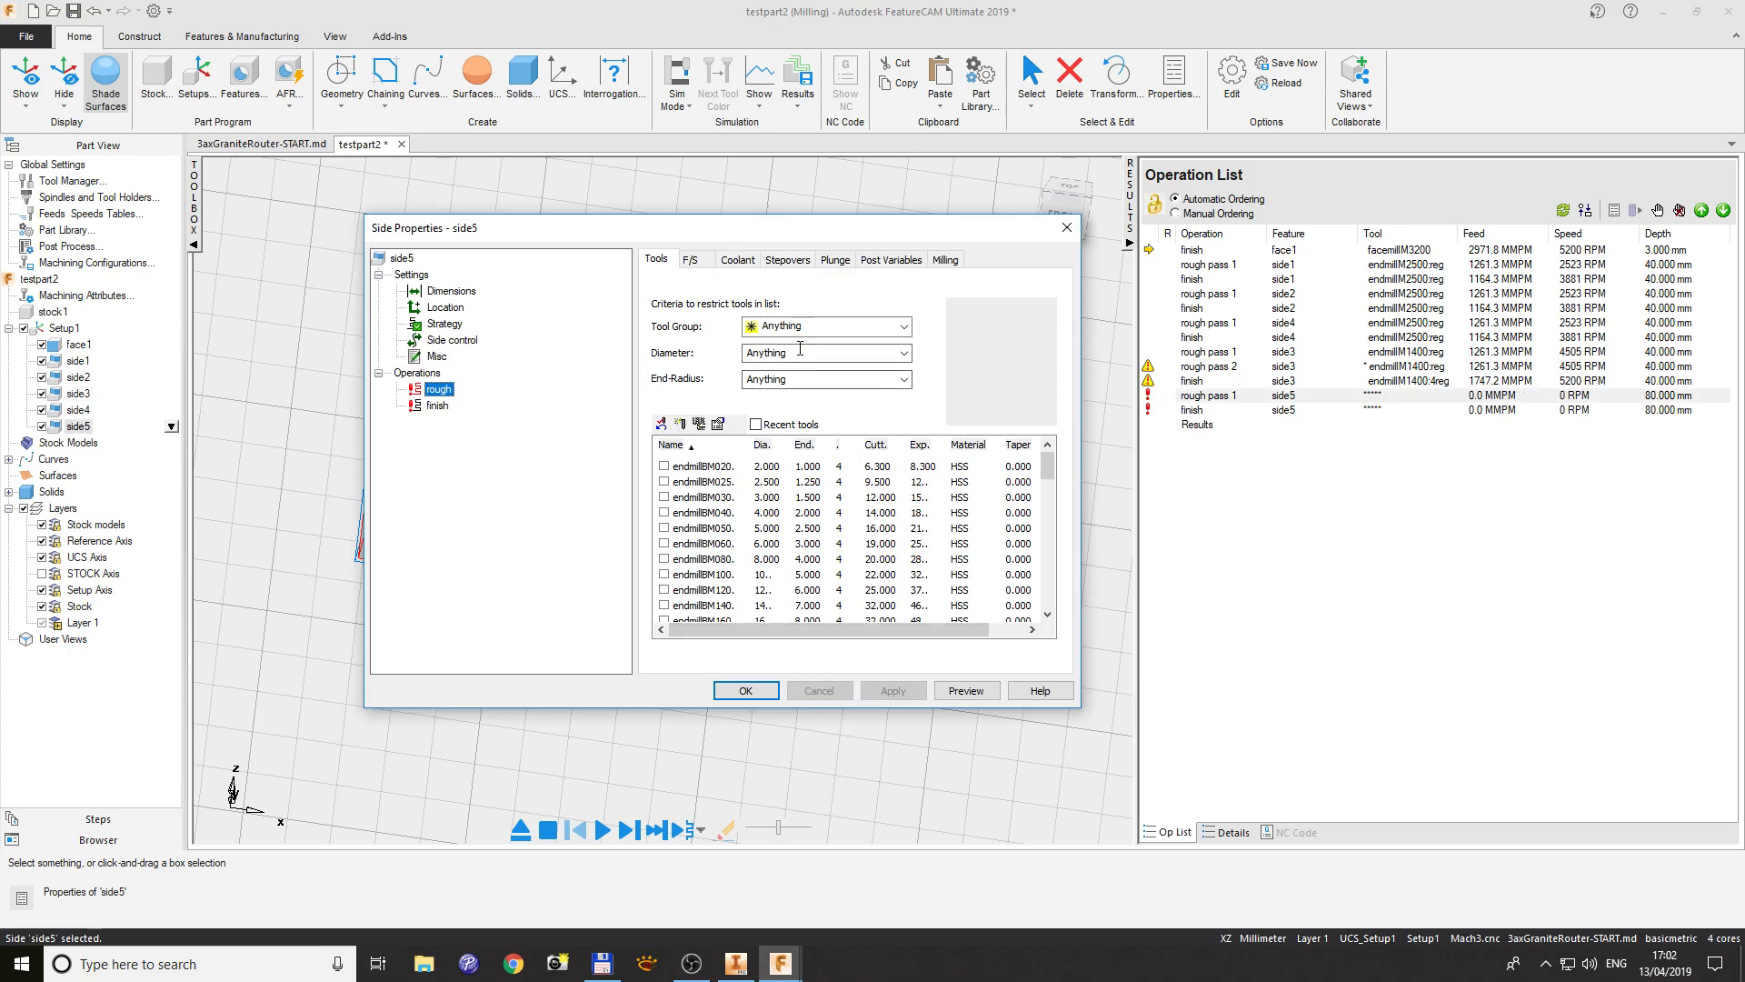
pyautogui.click(904, 326)
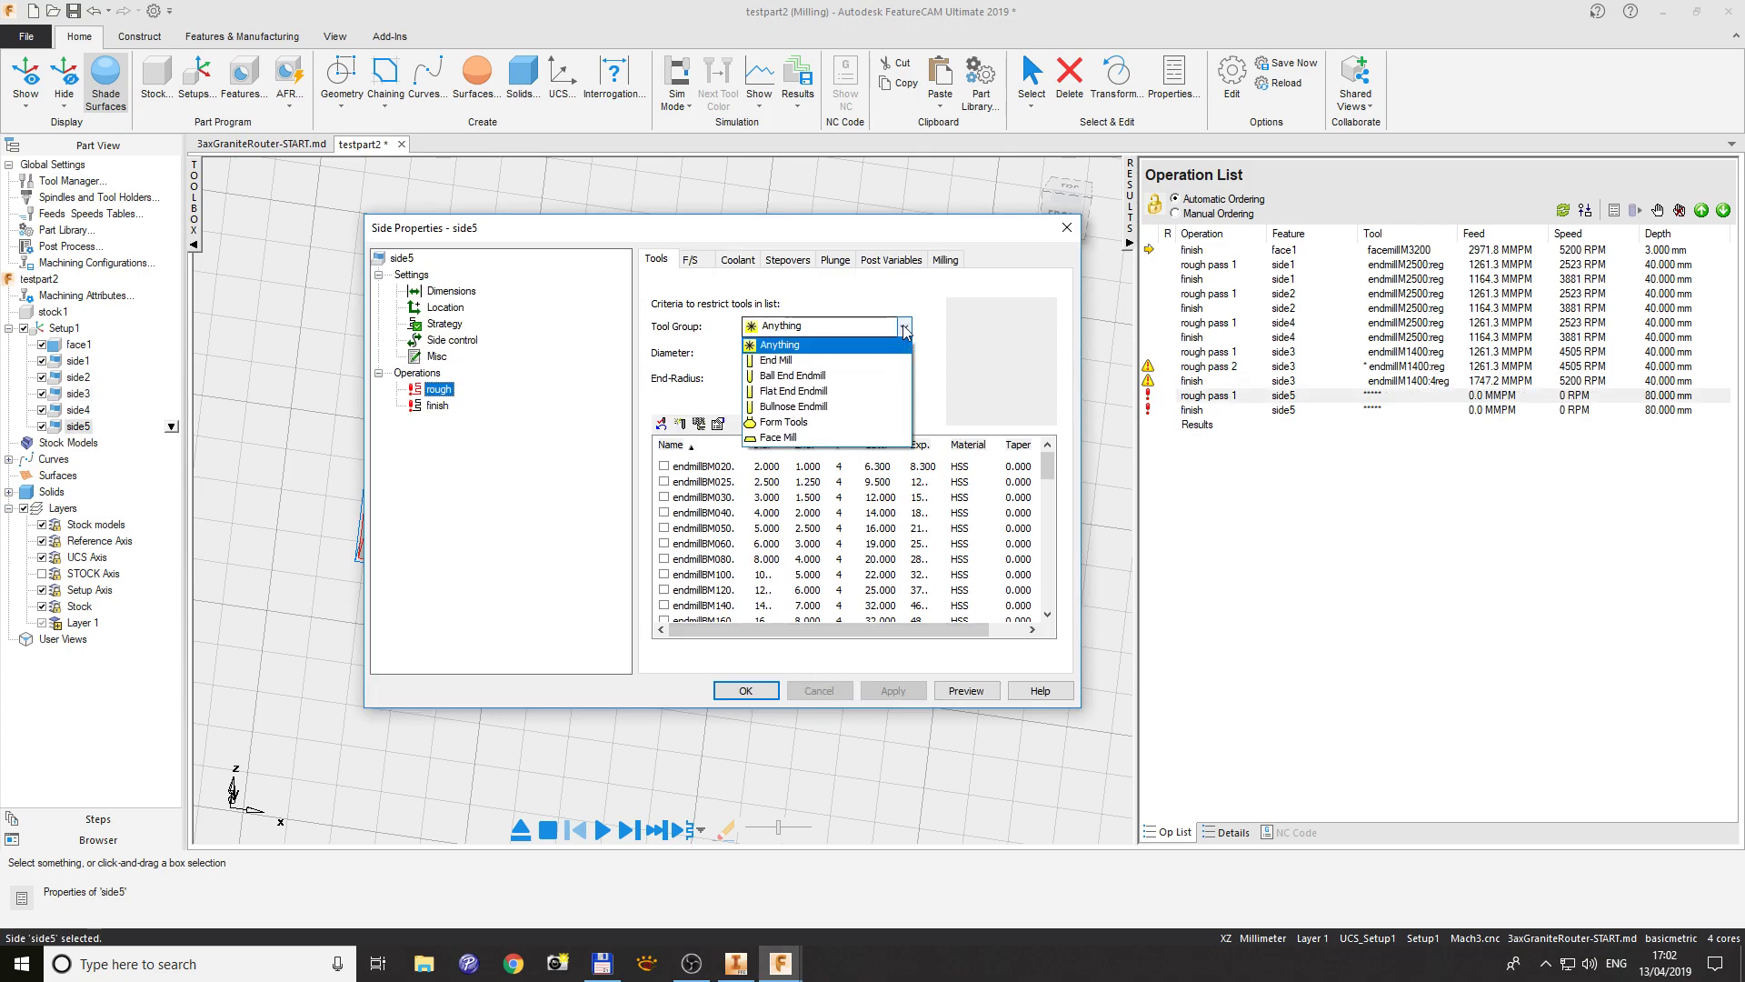
pyautogui.click(818, 391)
pyautogui.scroll(-3, 753, 543)
pyautogui.scroll(-2, 736, 547)
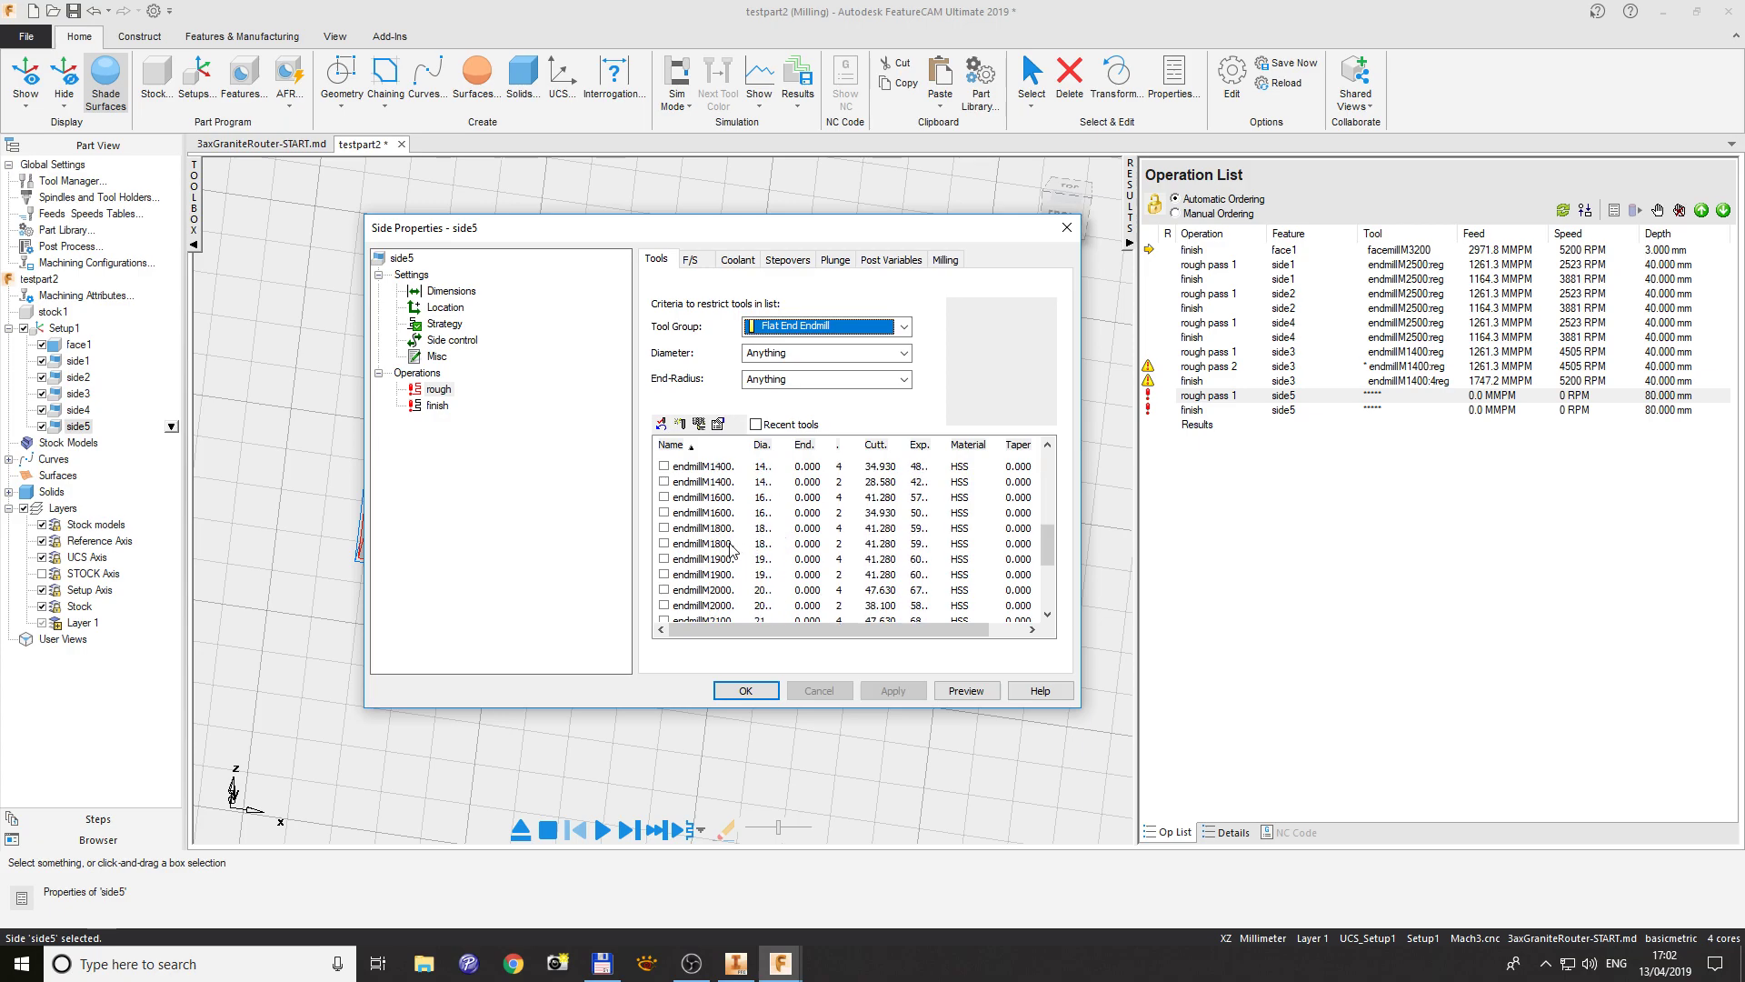
pyautogui.click(664, 528)
pyautogui.click(891, 693)
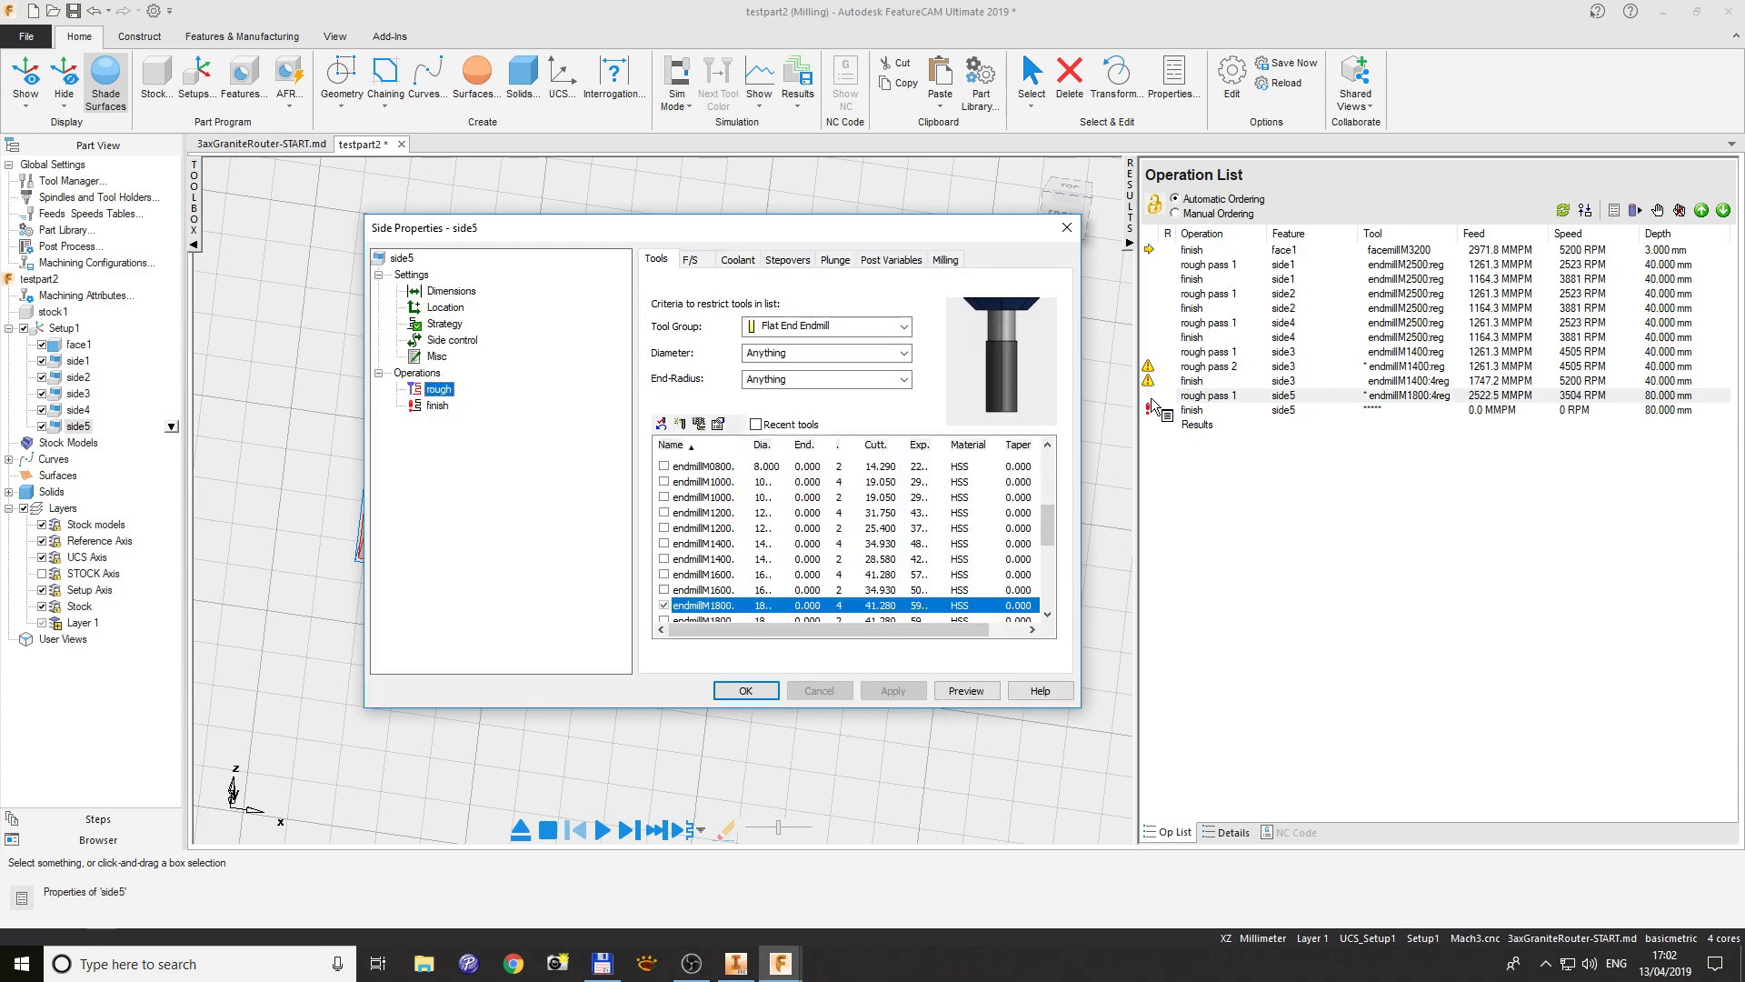
pyautogui.click(746, 691)
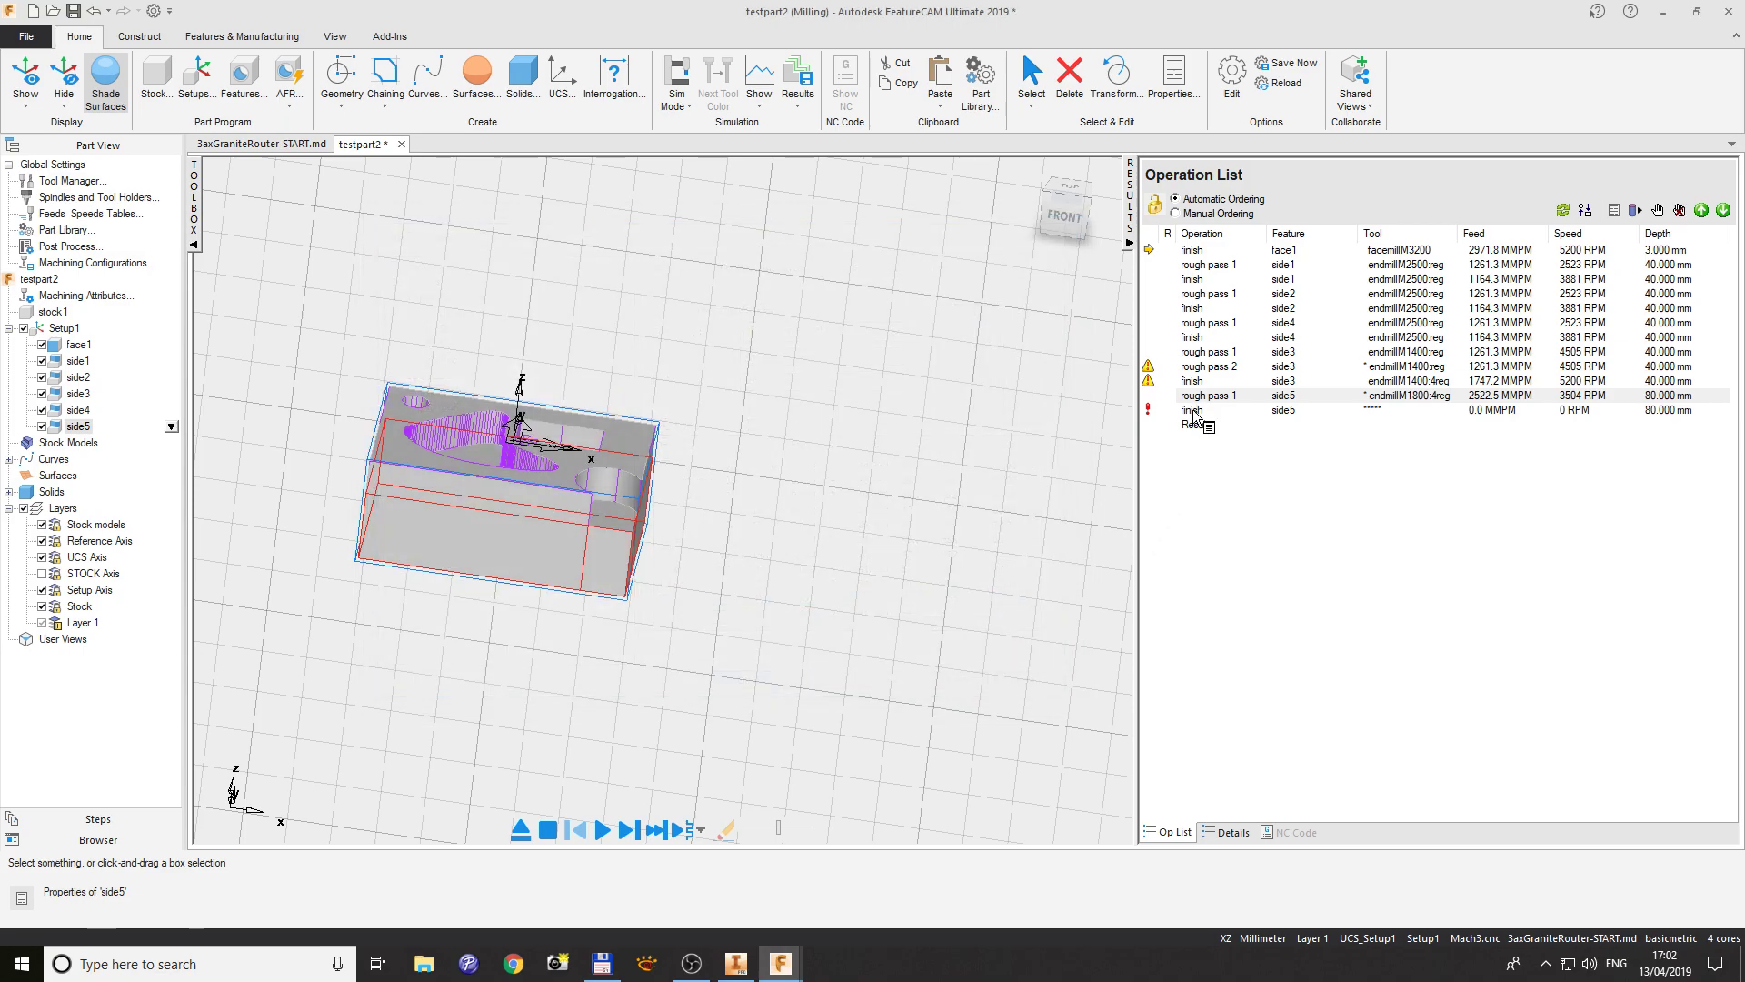
# - Assign the 18 mm four-flute flat endmill (endmillM1800:4reg) to the finish pass of side5
pyautogui.rightClick(1194, 416)
pyautogui.click(1207, 523)
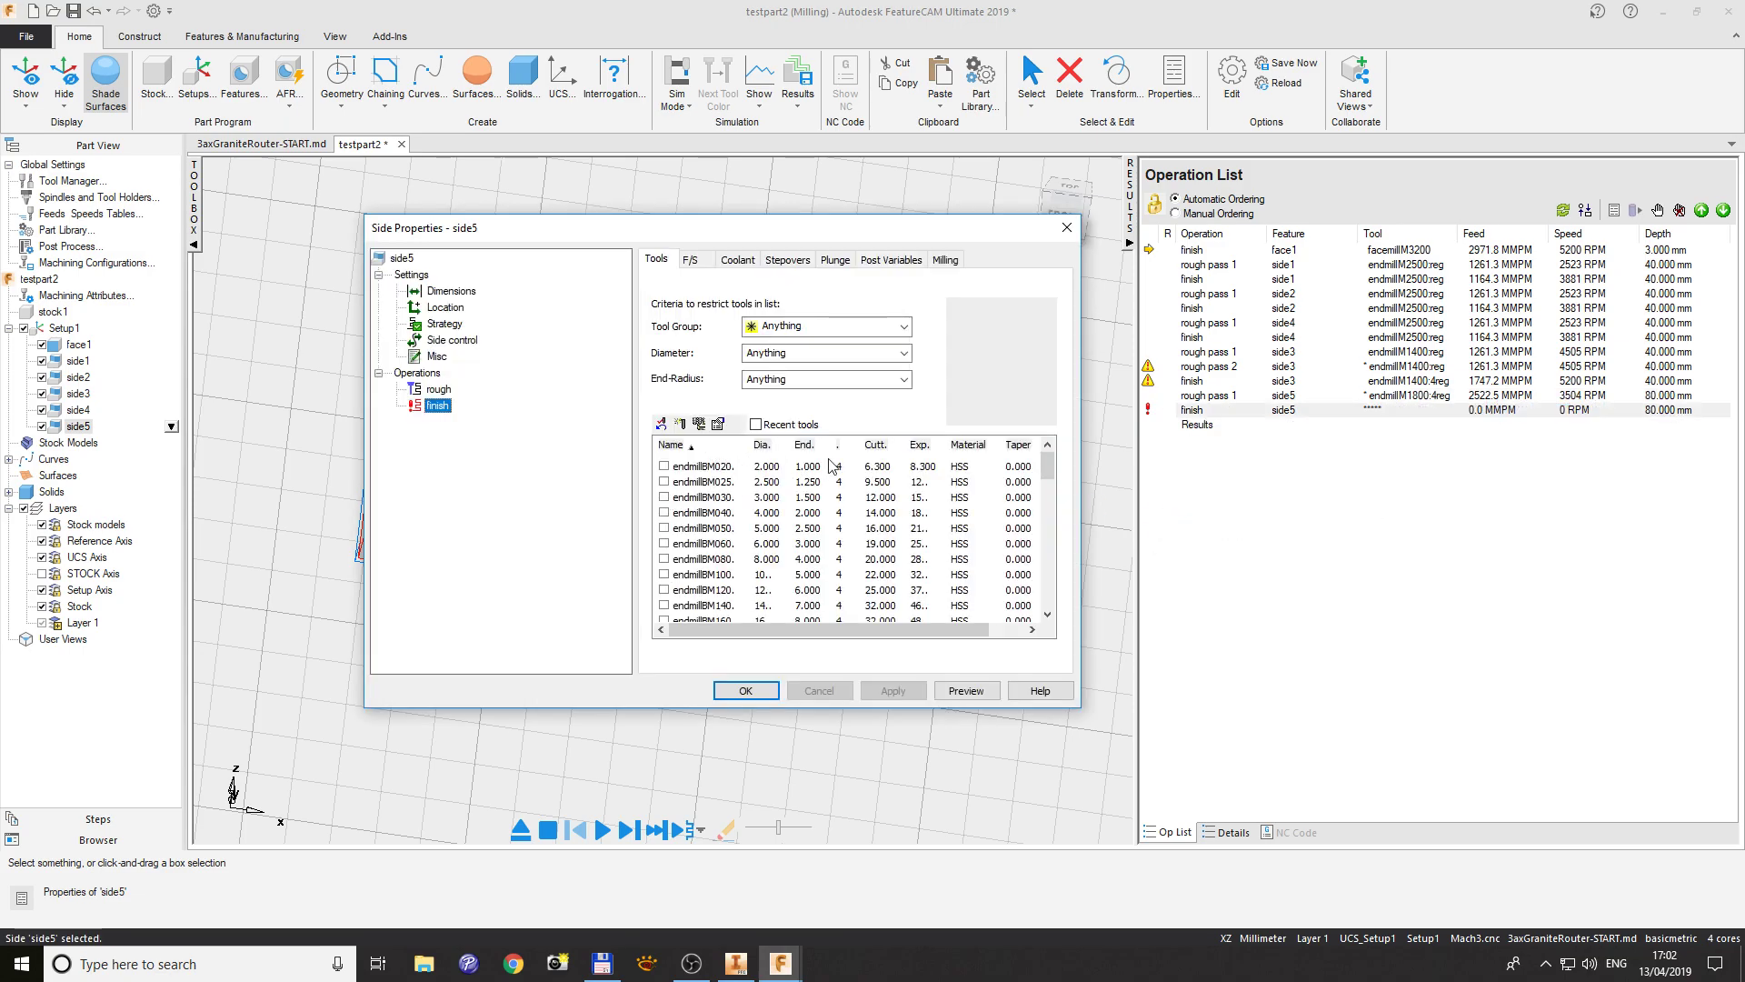
pyautogui.click(826, 326)
pyautogui.click(827, 401)
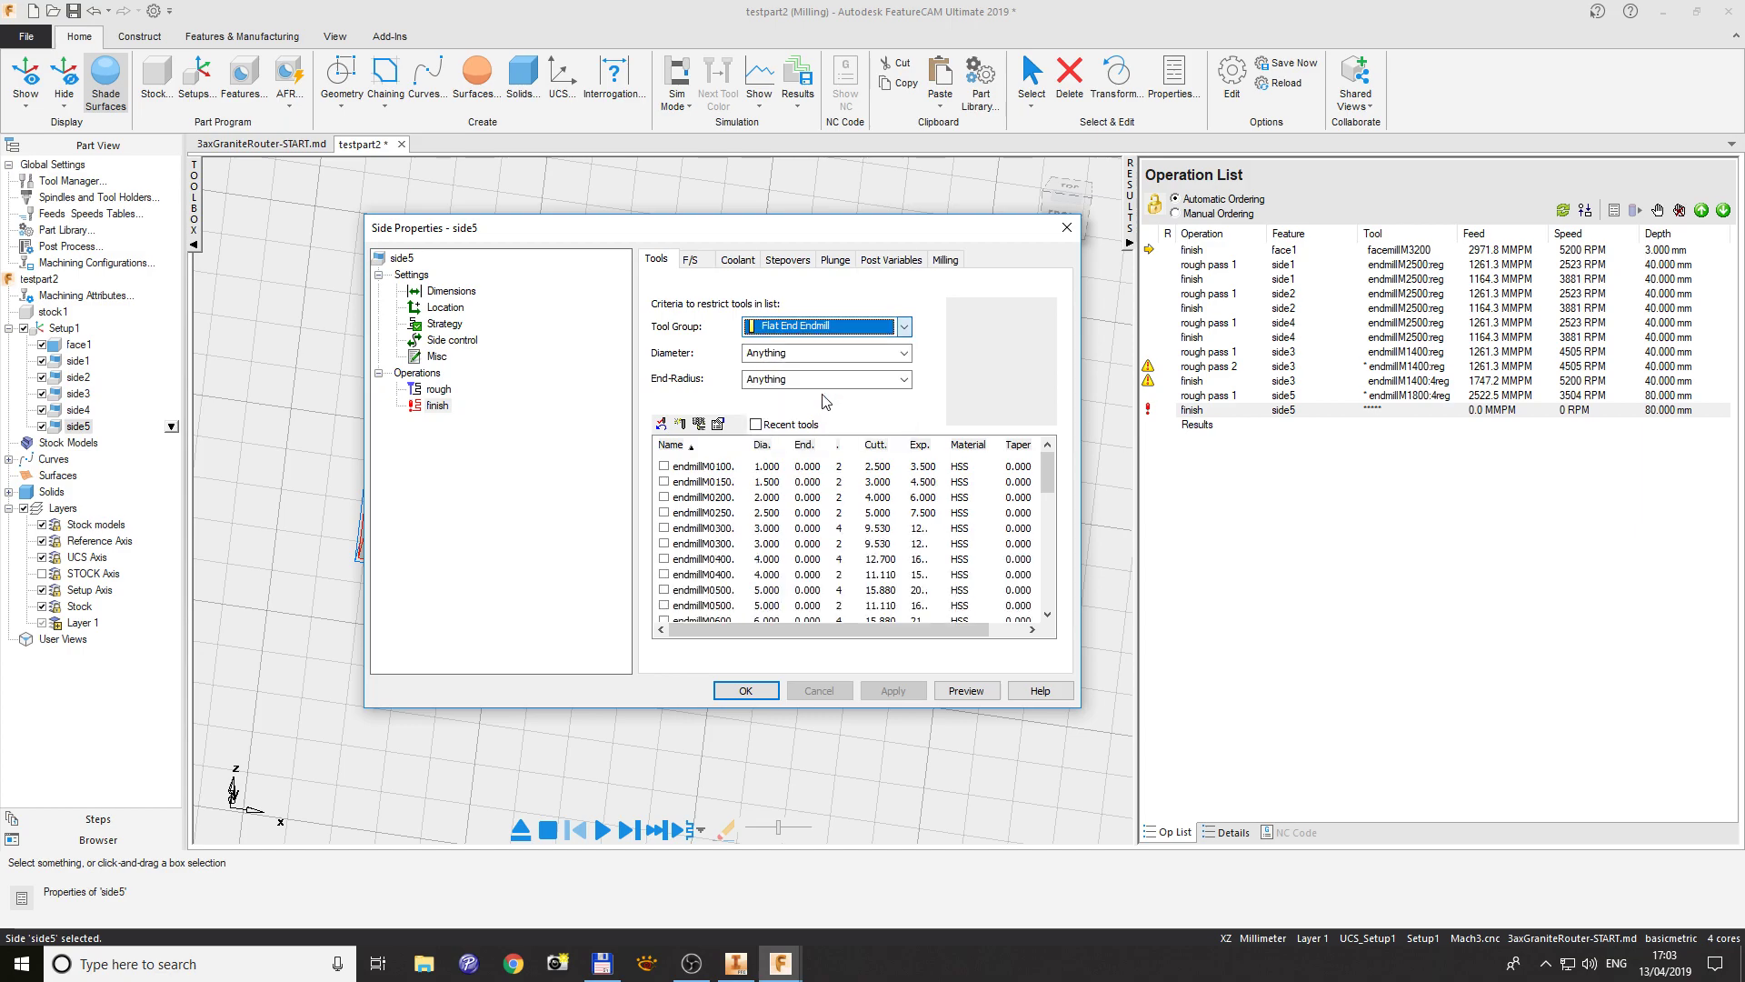
pyautogui.scroll(-2, 719, 559)
pyautogui.scroll(-3, 790, 573)
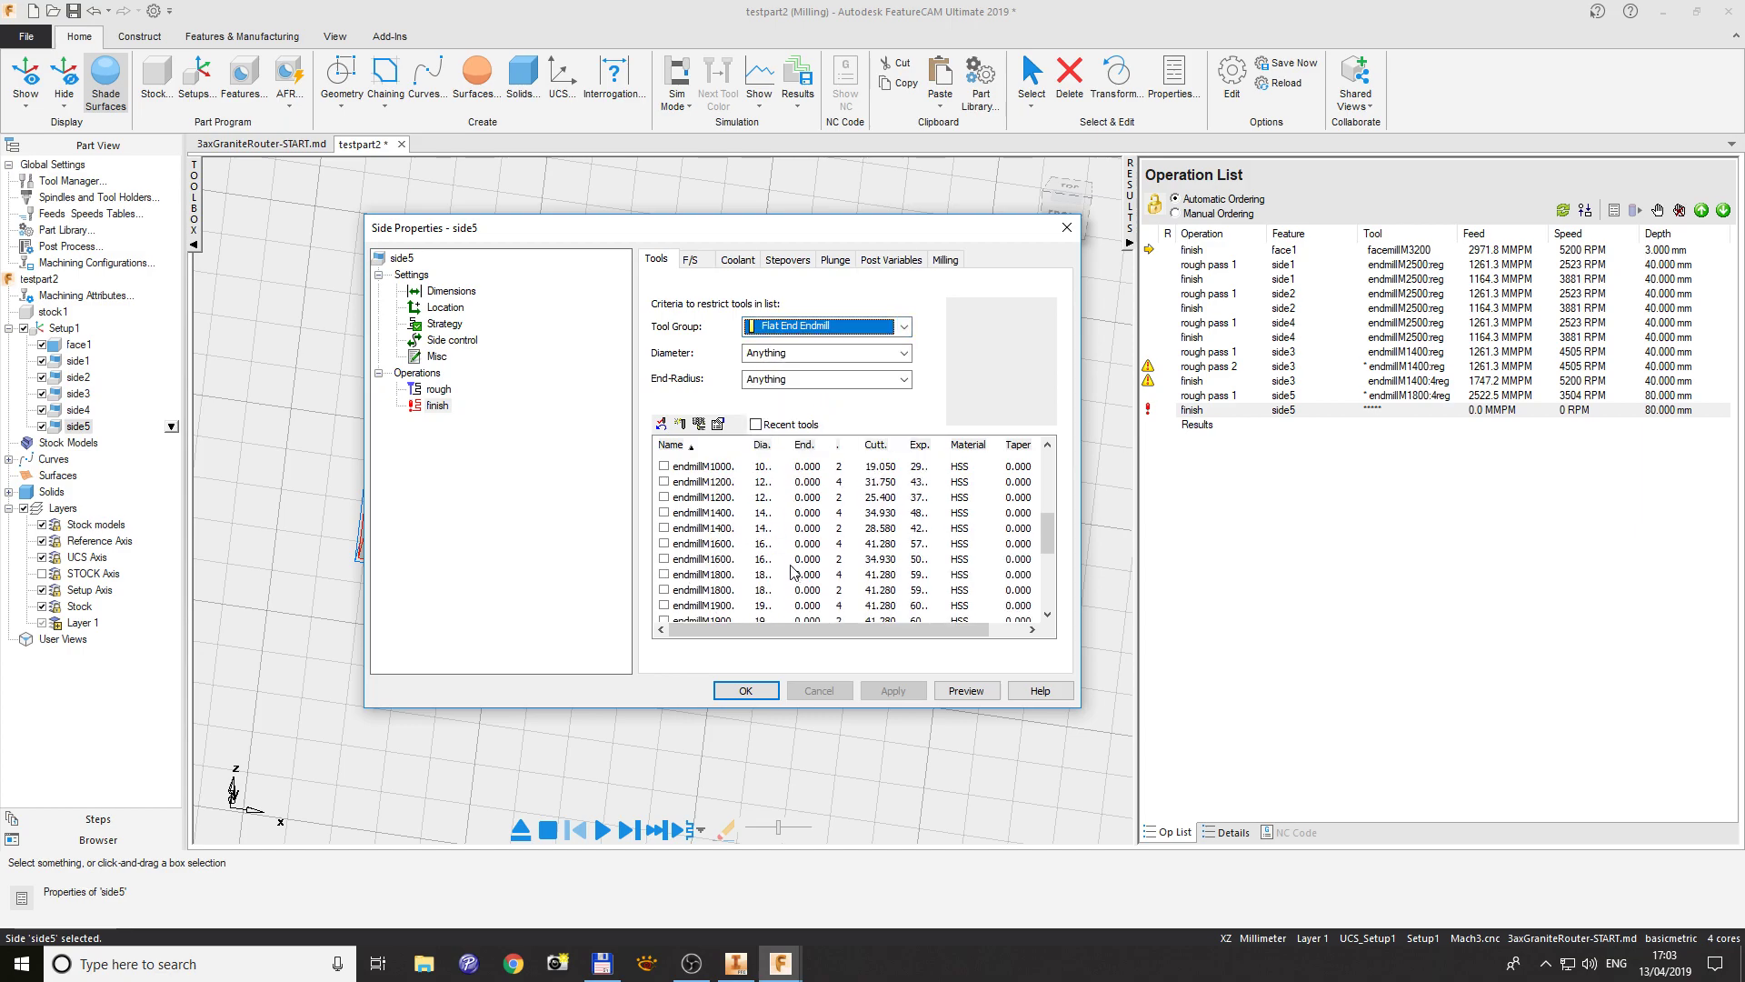
pyautogui.click(665, 574)
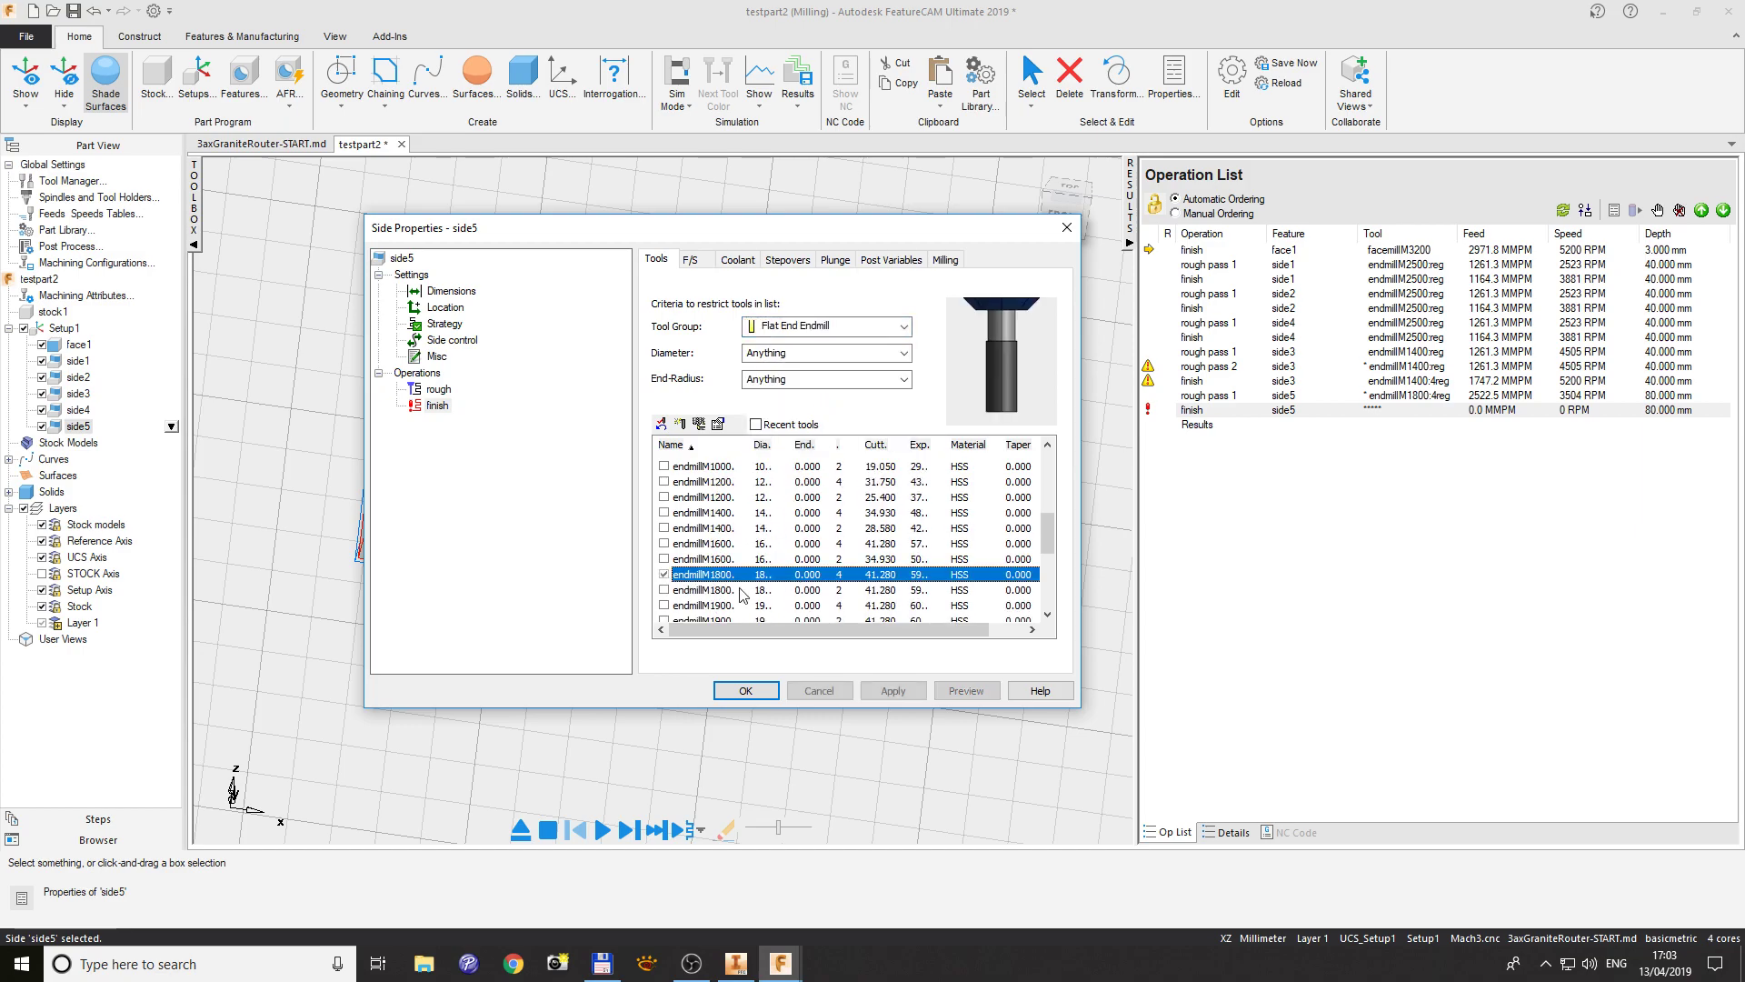
pyautogui.click(886, 691)
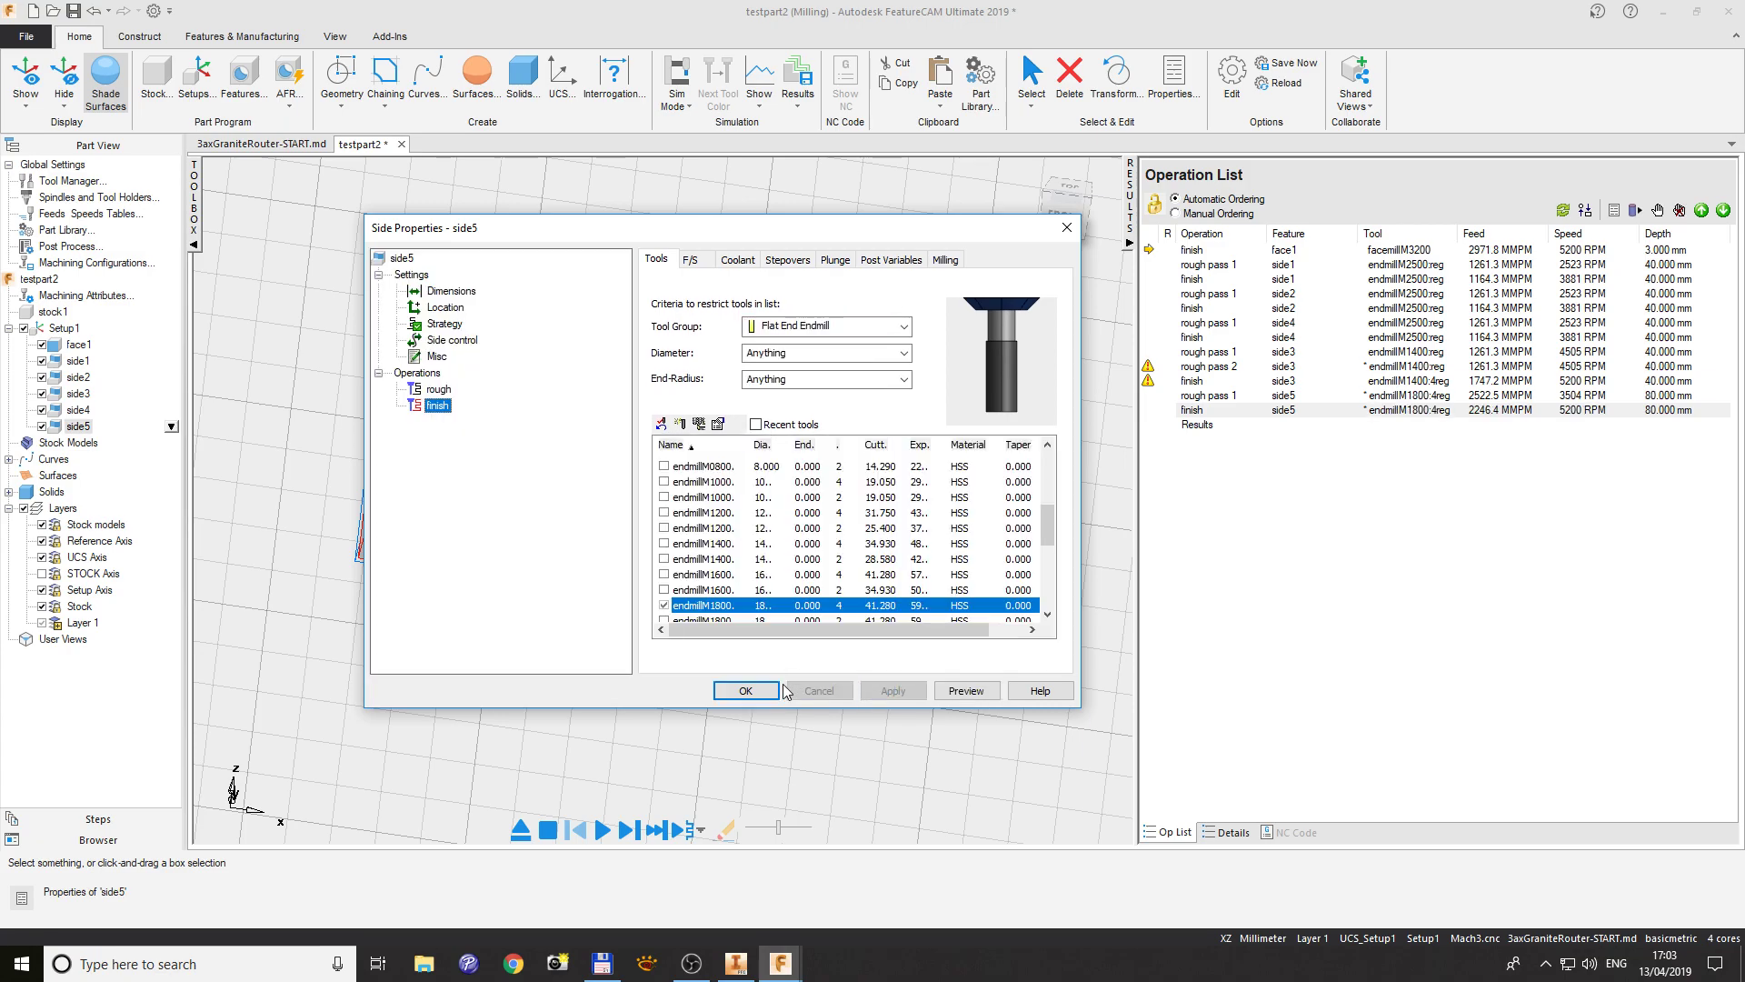
pyautogui.click(745, 690)
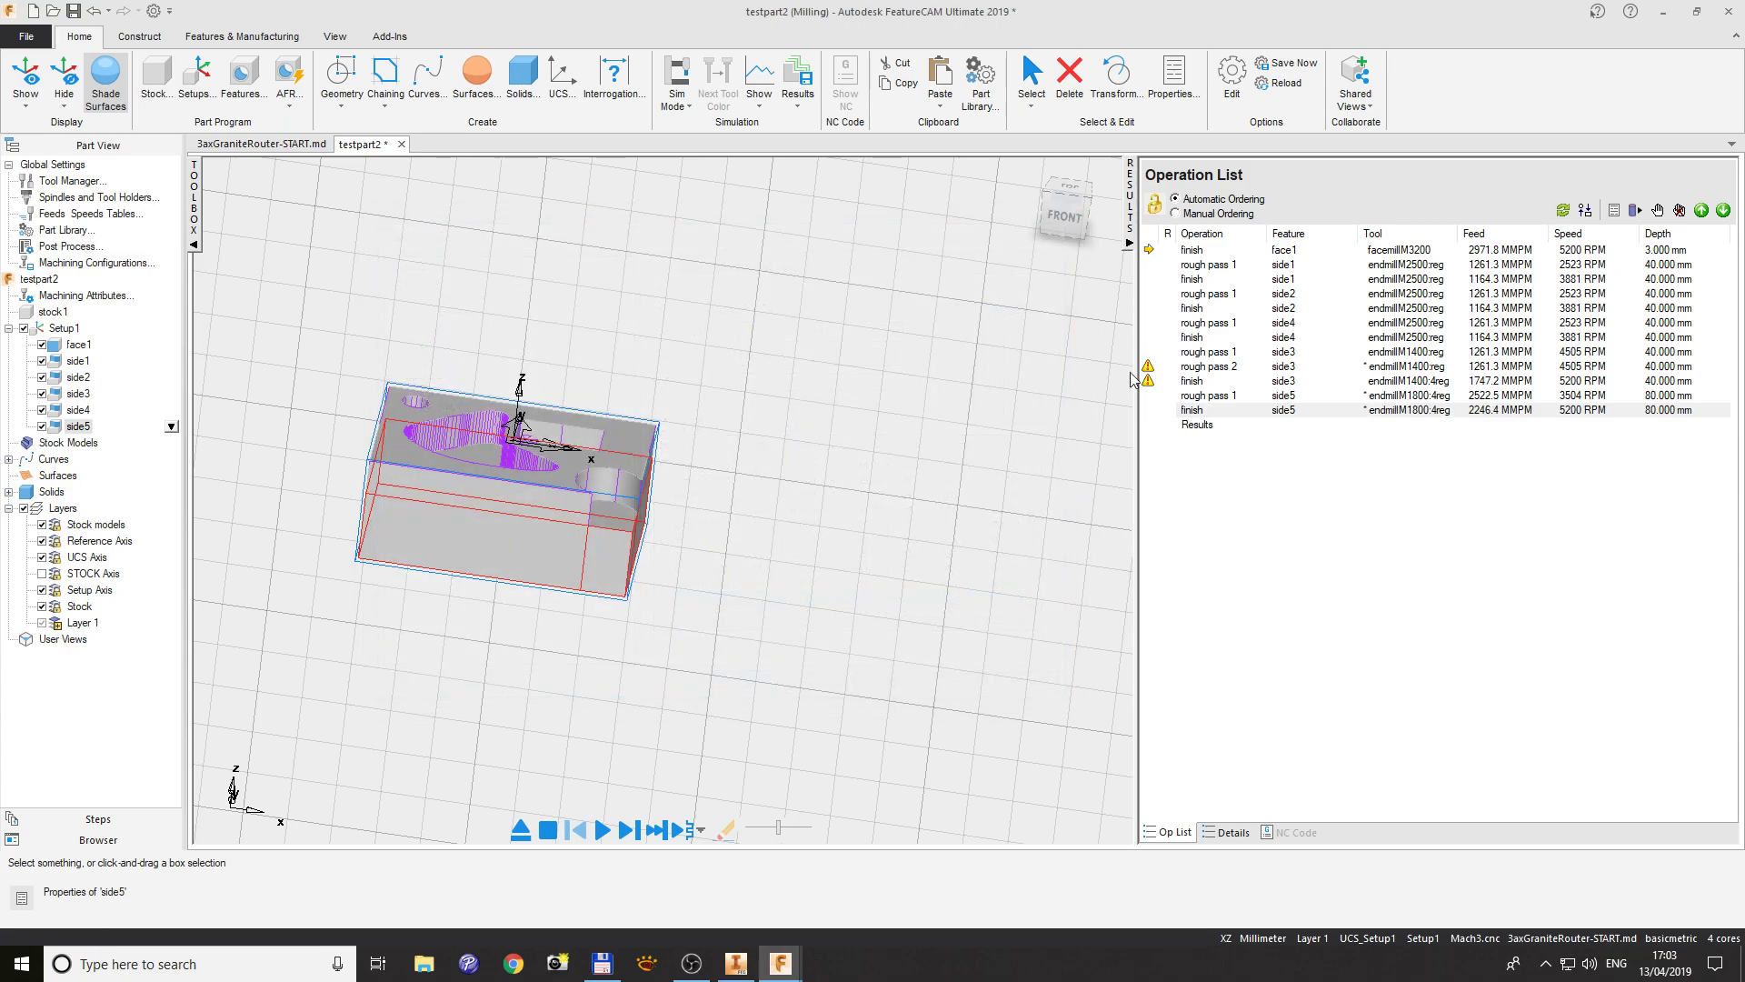
# - Collapse the results and run the machine simulation of testpart2 at a reduced speed, watching the router cut the stock
pyautogui.click(1134, 209)
pyautogui.click(904, 830)
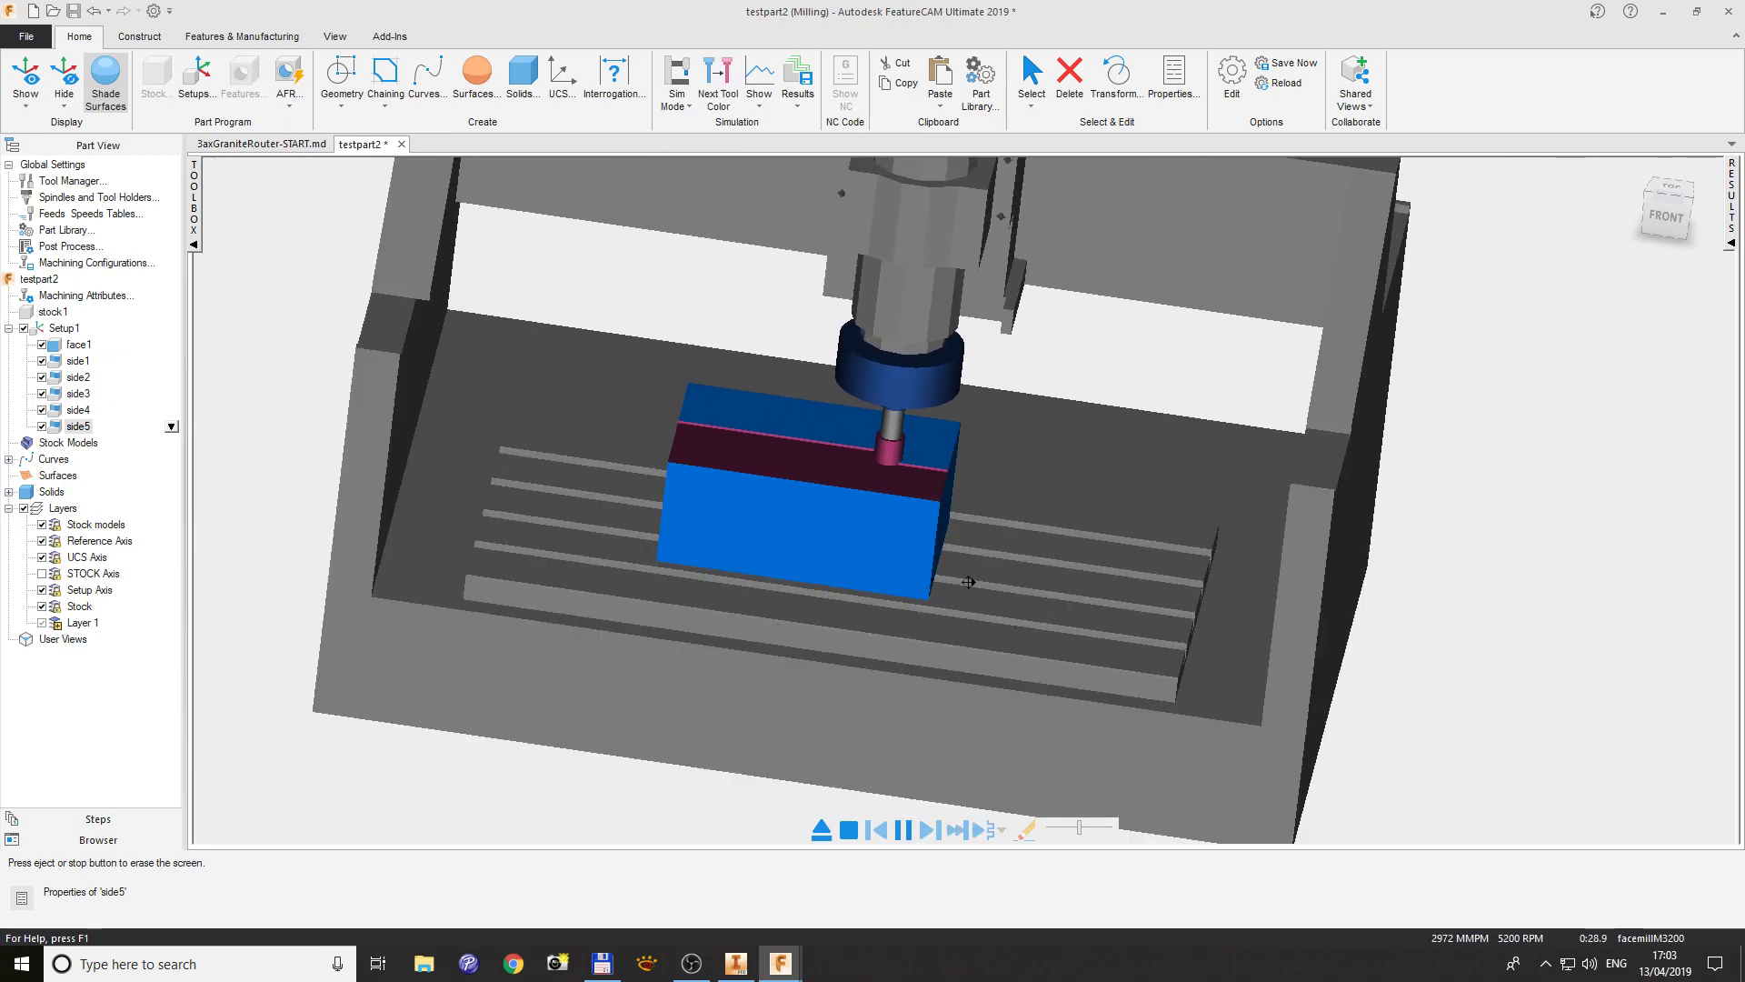
pyautogui.click(1065, 828)
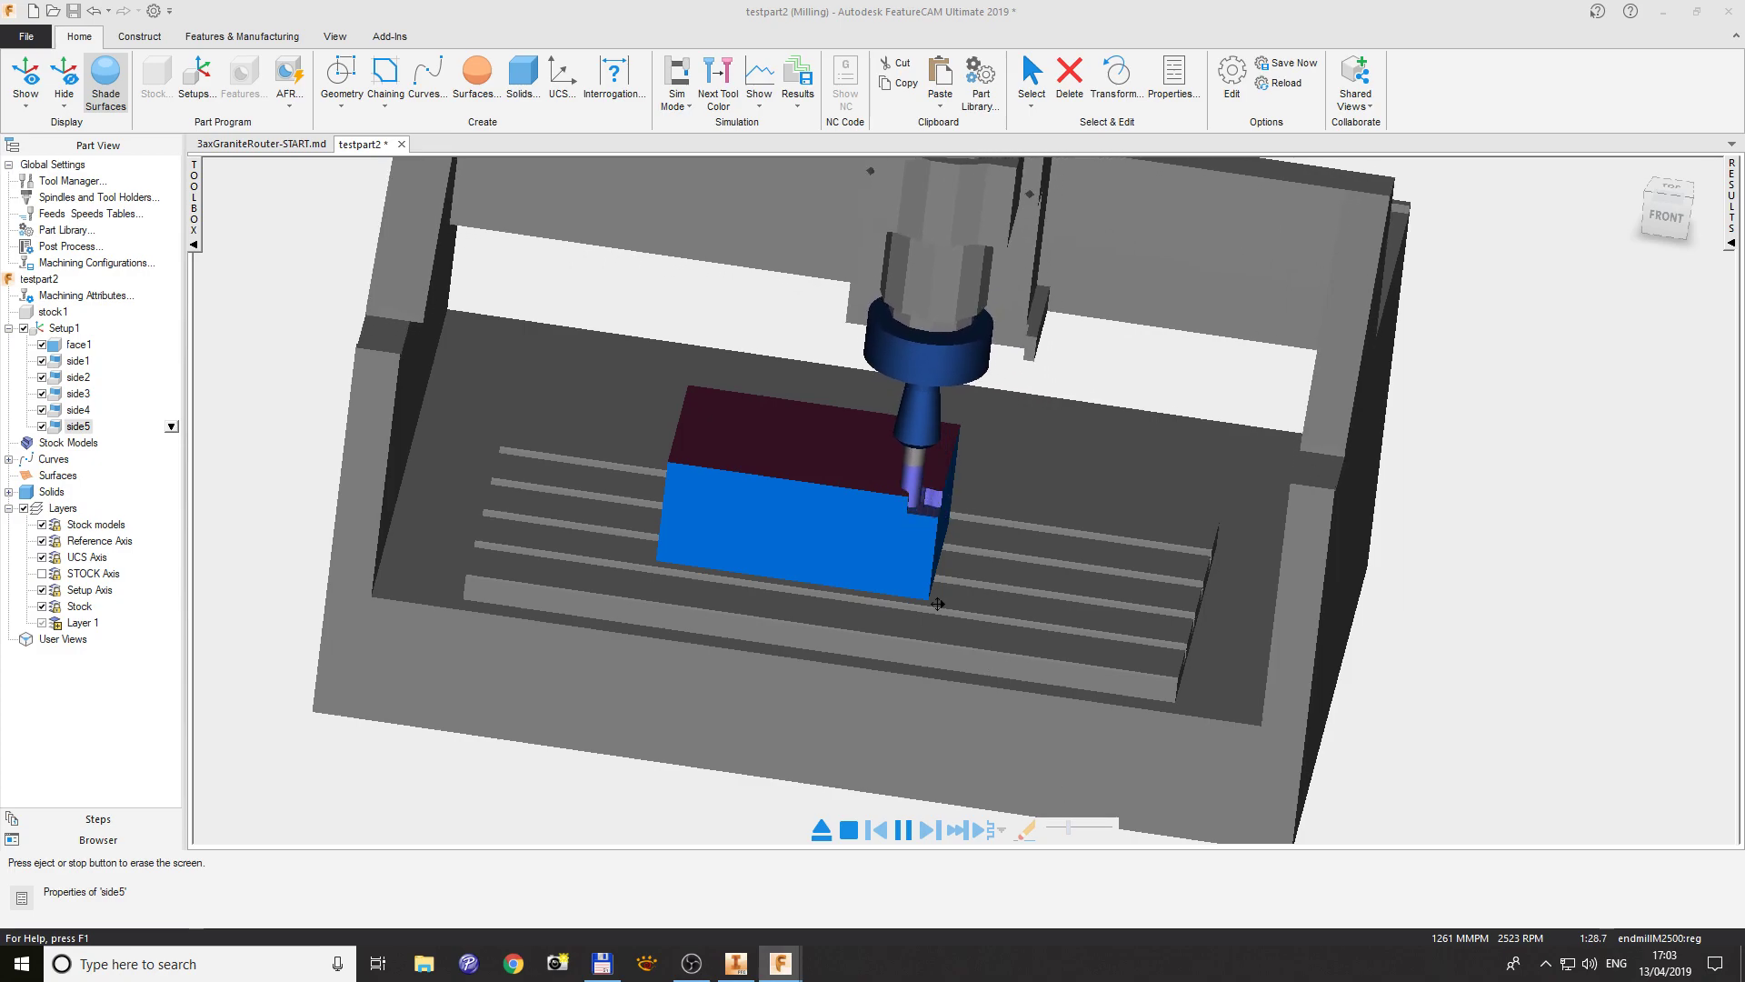
pyautogui.scroll(2, 702, 705)
pyautogui.scroll(-4, 702, 706)
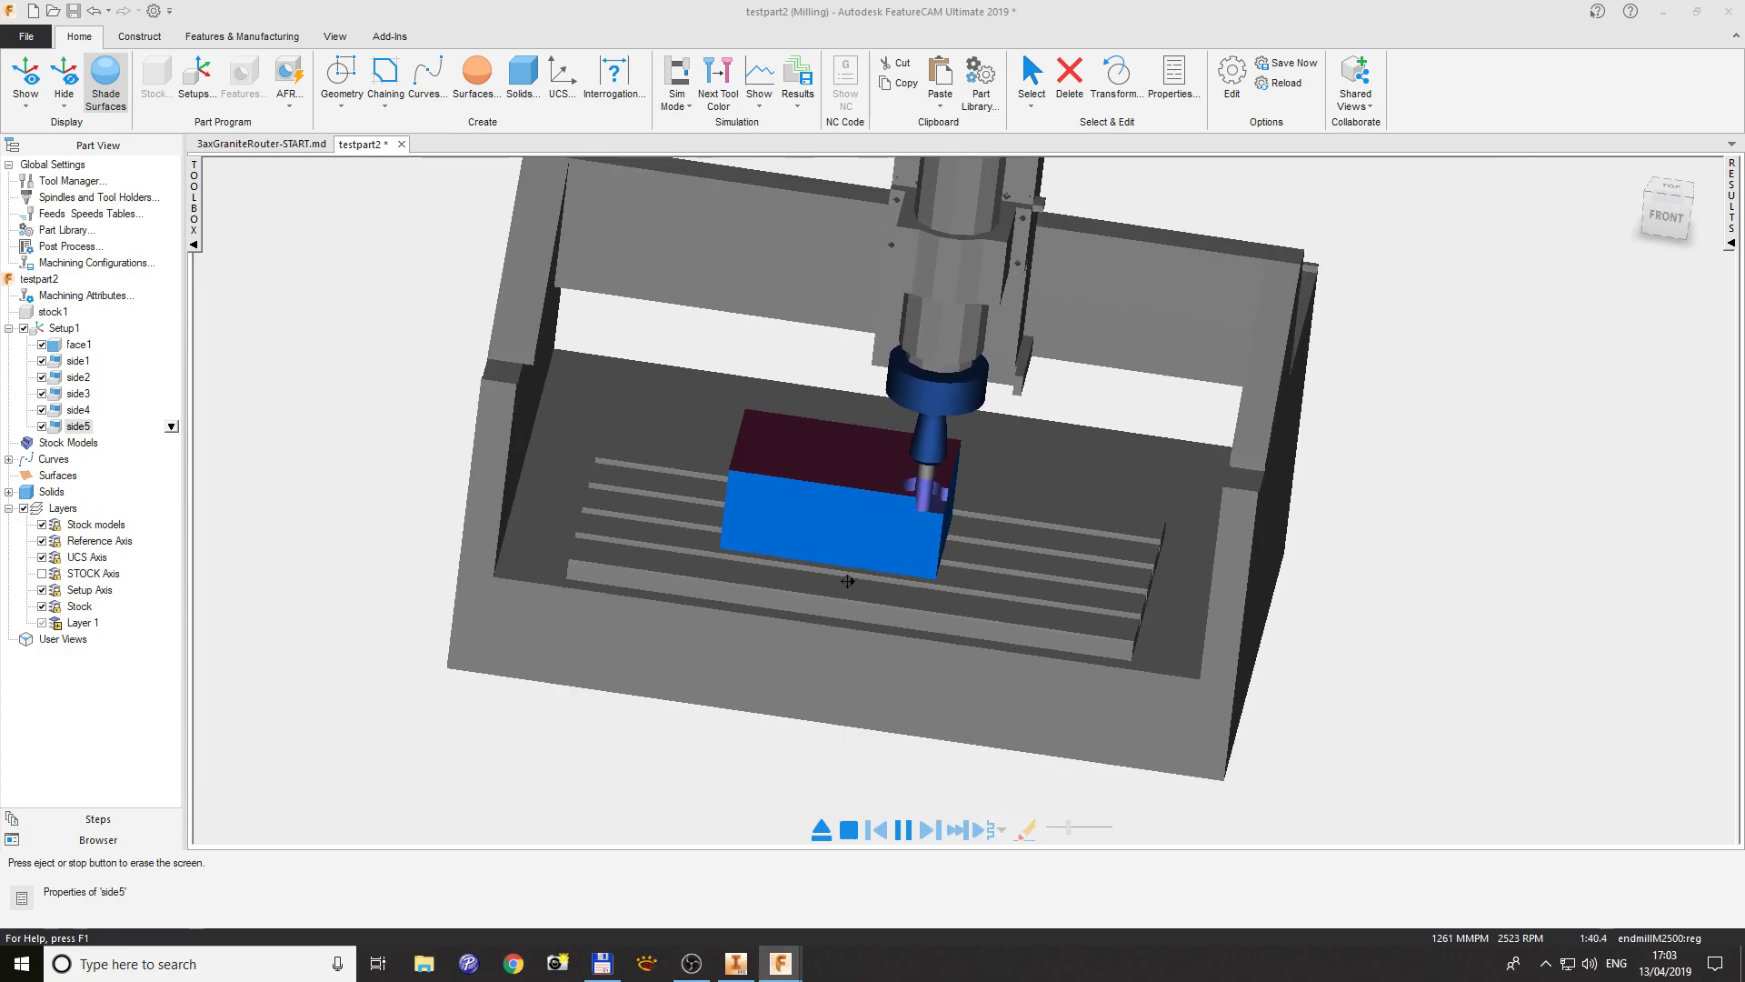
pyautogui.moveTo(802, 550); pyautogui.dragTo(863, 591, button='middle')
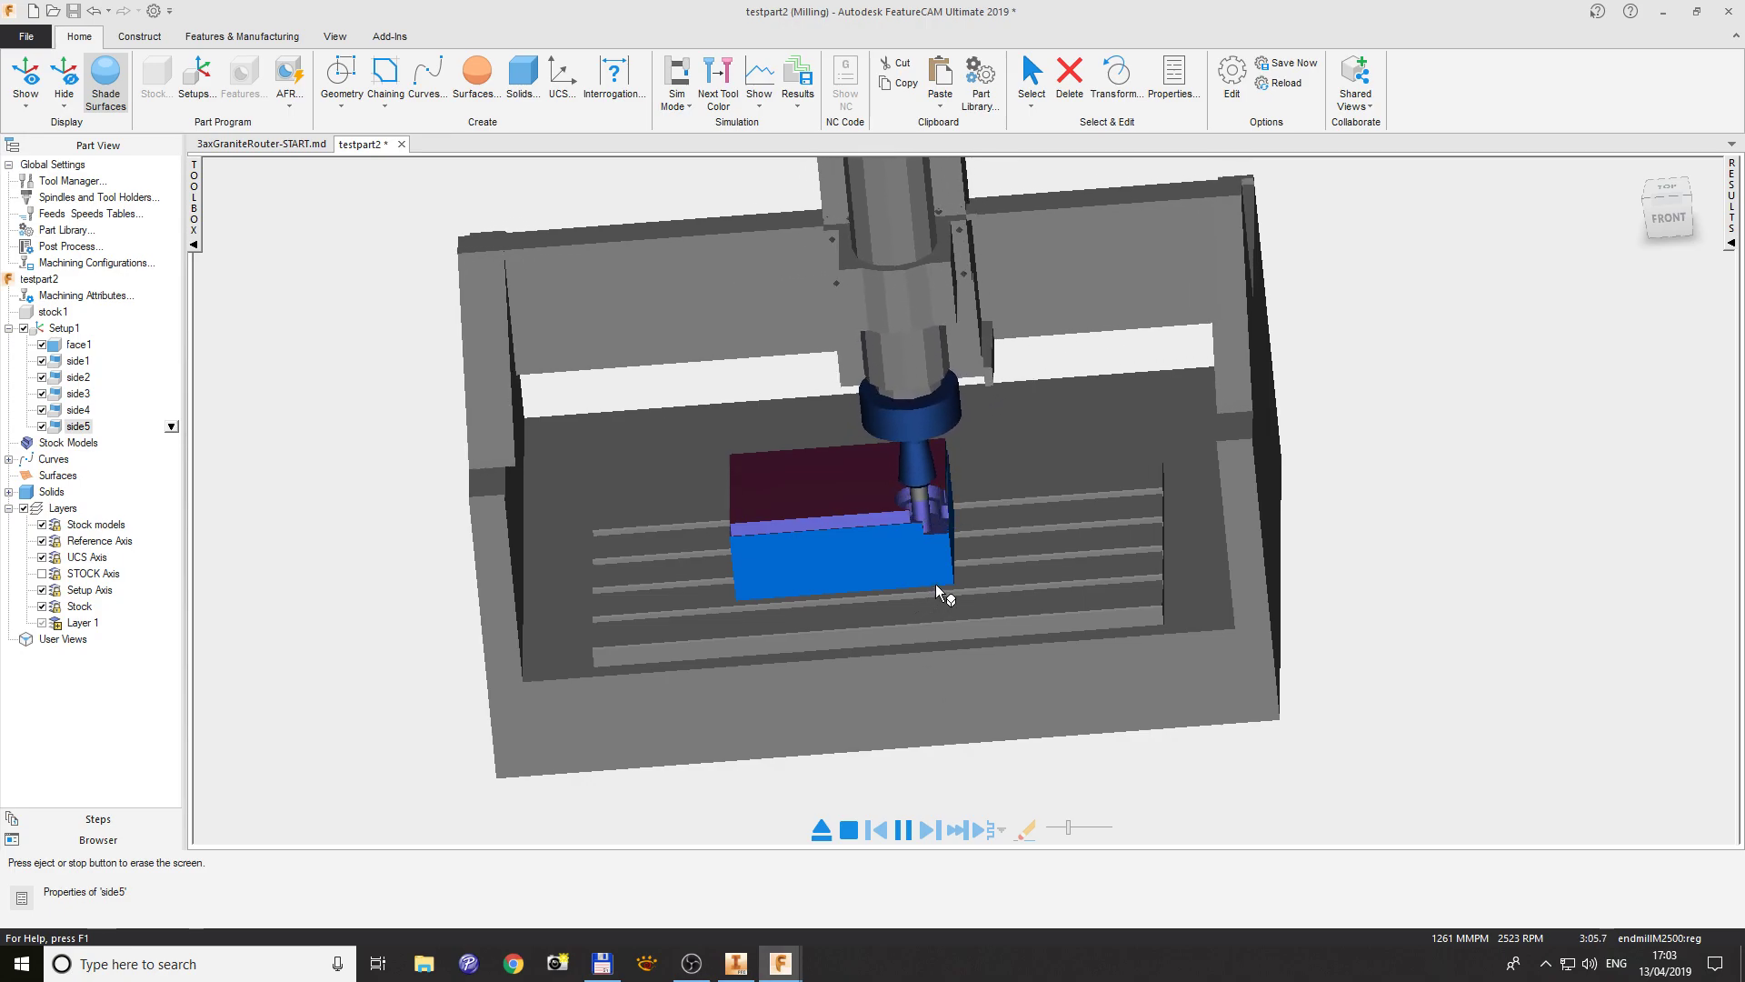
# - Continue the machine simulation of testpart2 at varied playback speeds, viewing the pocket and side cuts from an angle
pyautogui.moveTo(934, 582); pyautogui.dragTo(892, 574, button='middle')
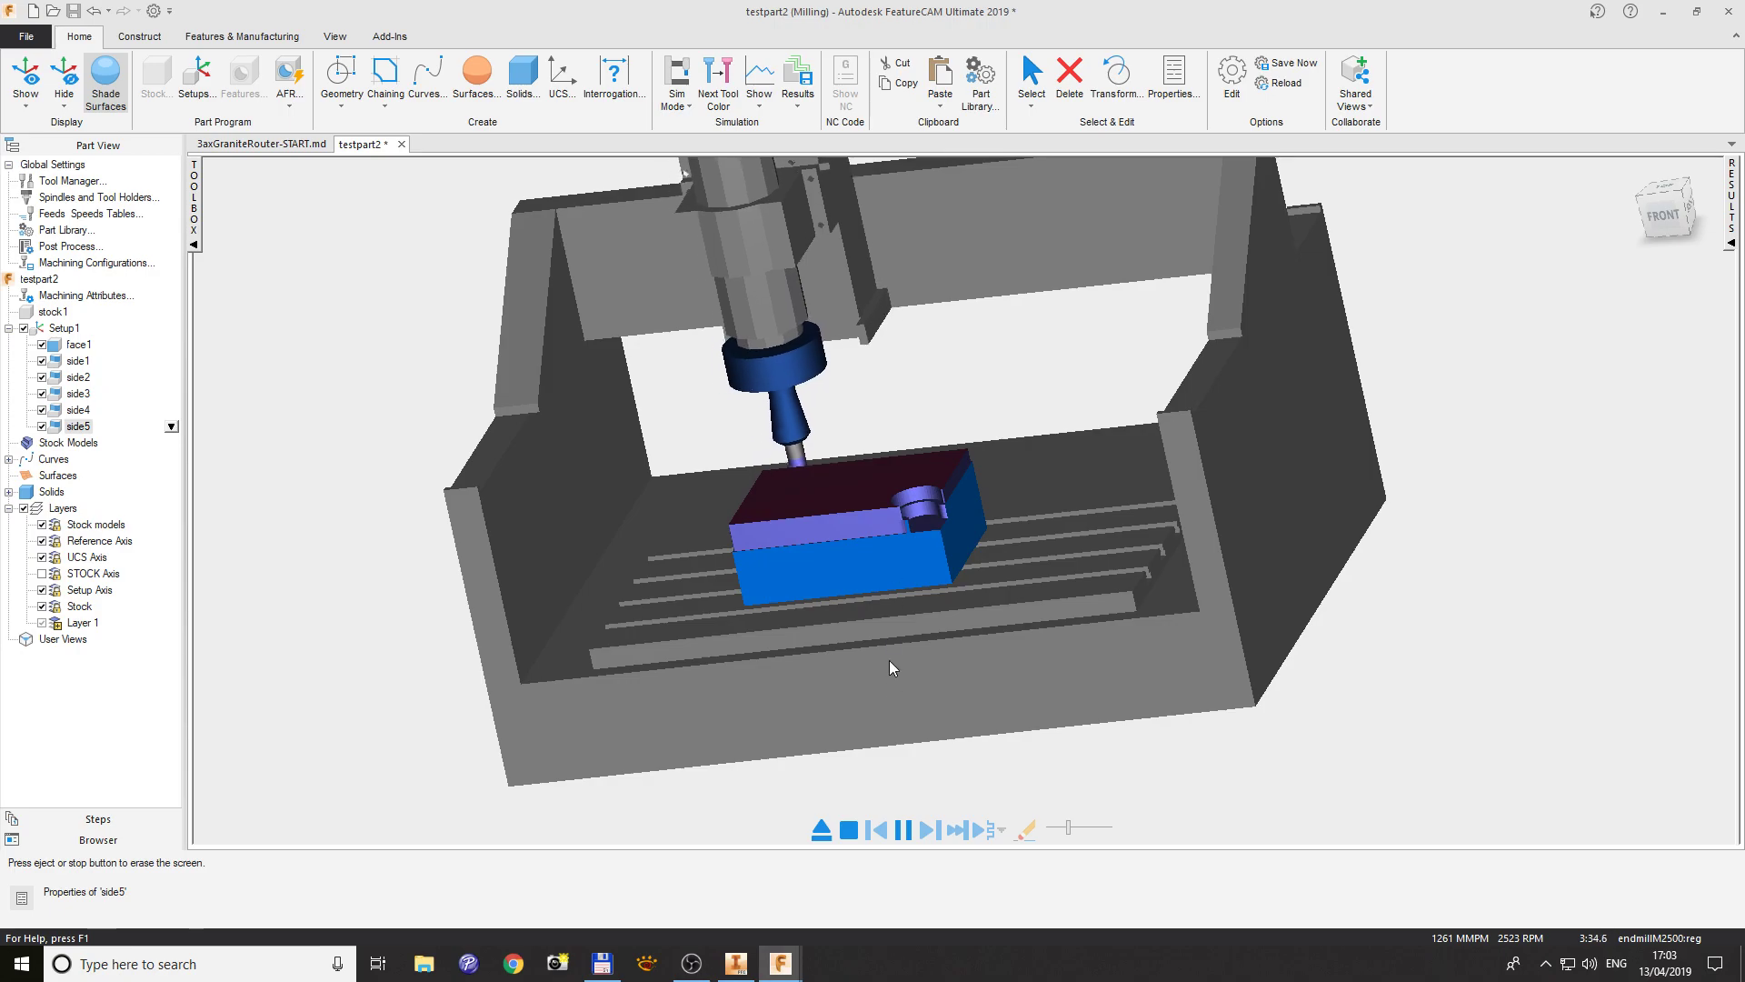
pyautogui.click(1079, 828)
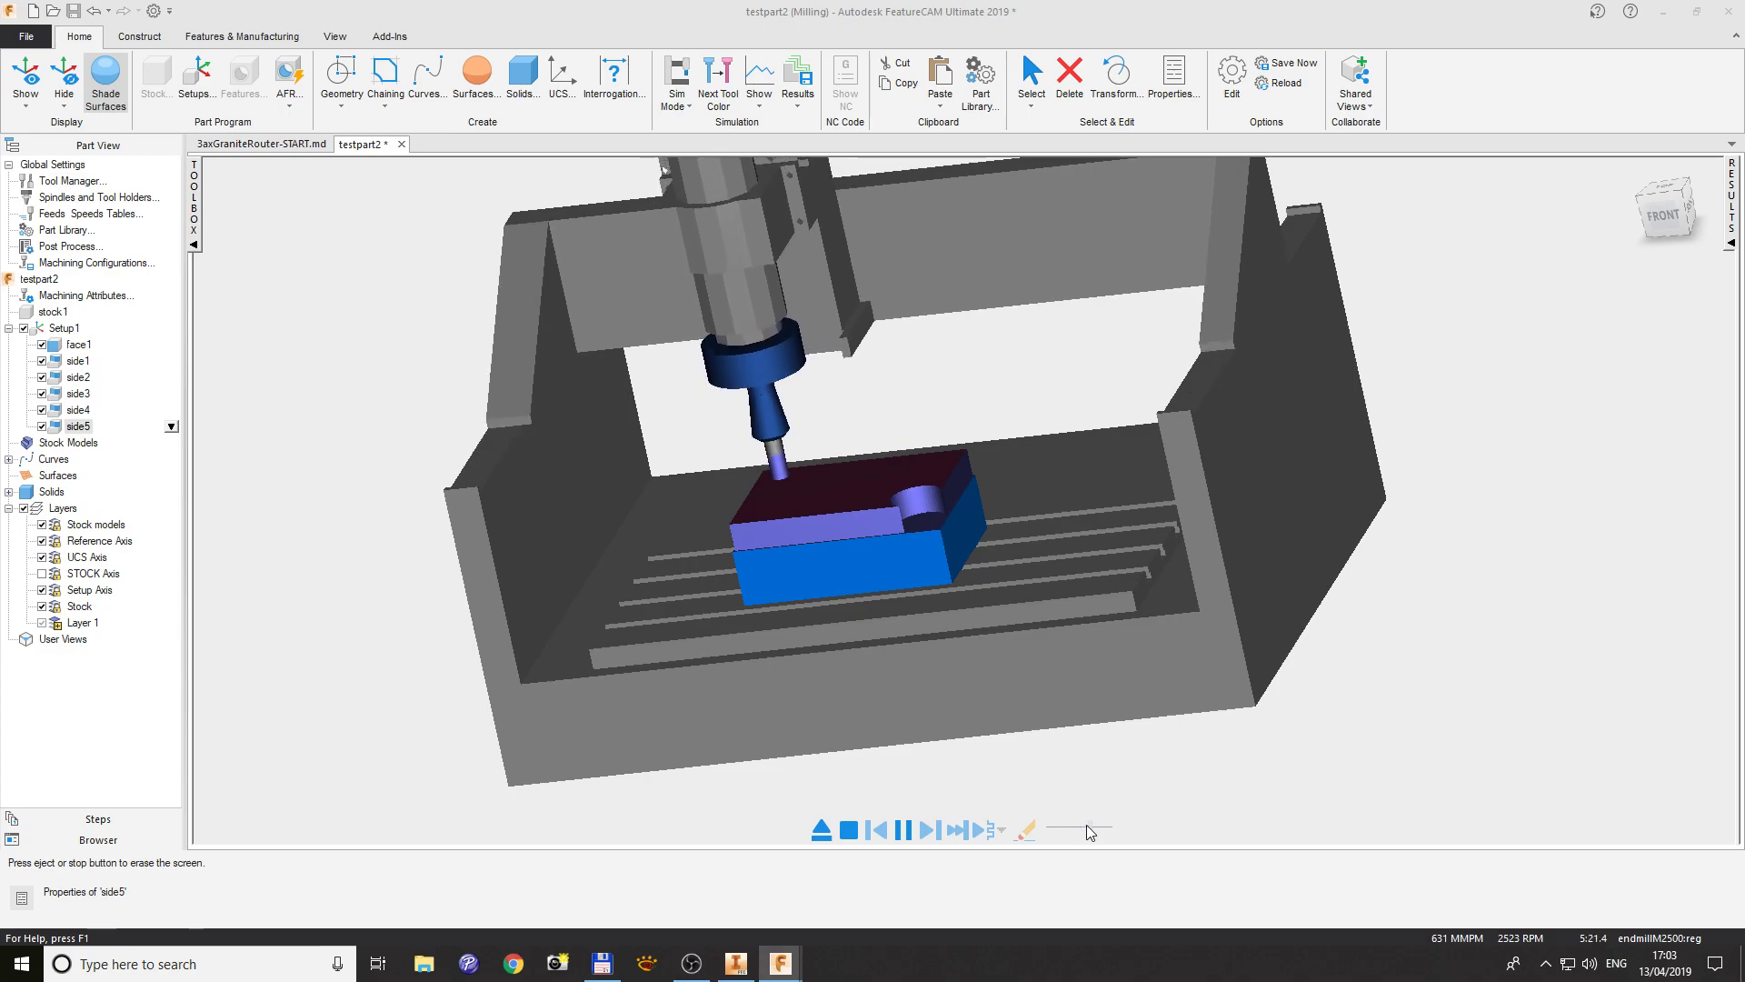
pyautogui.click(1095, 828)
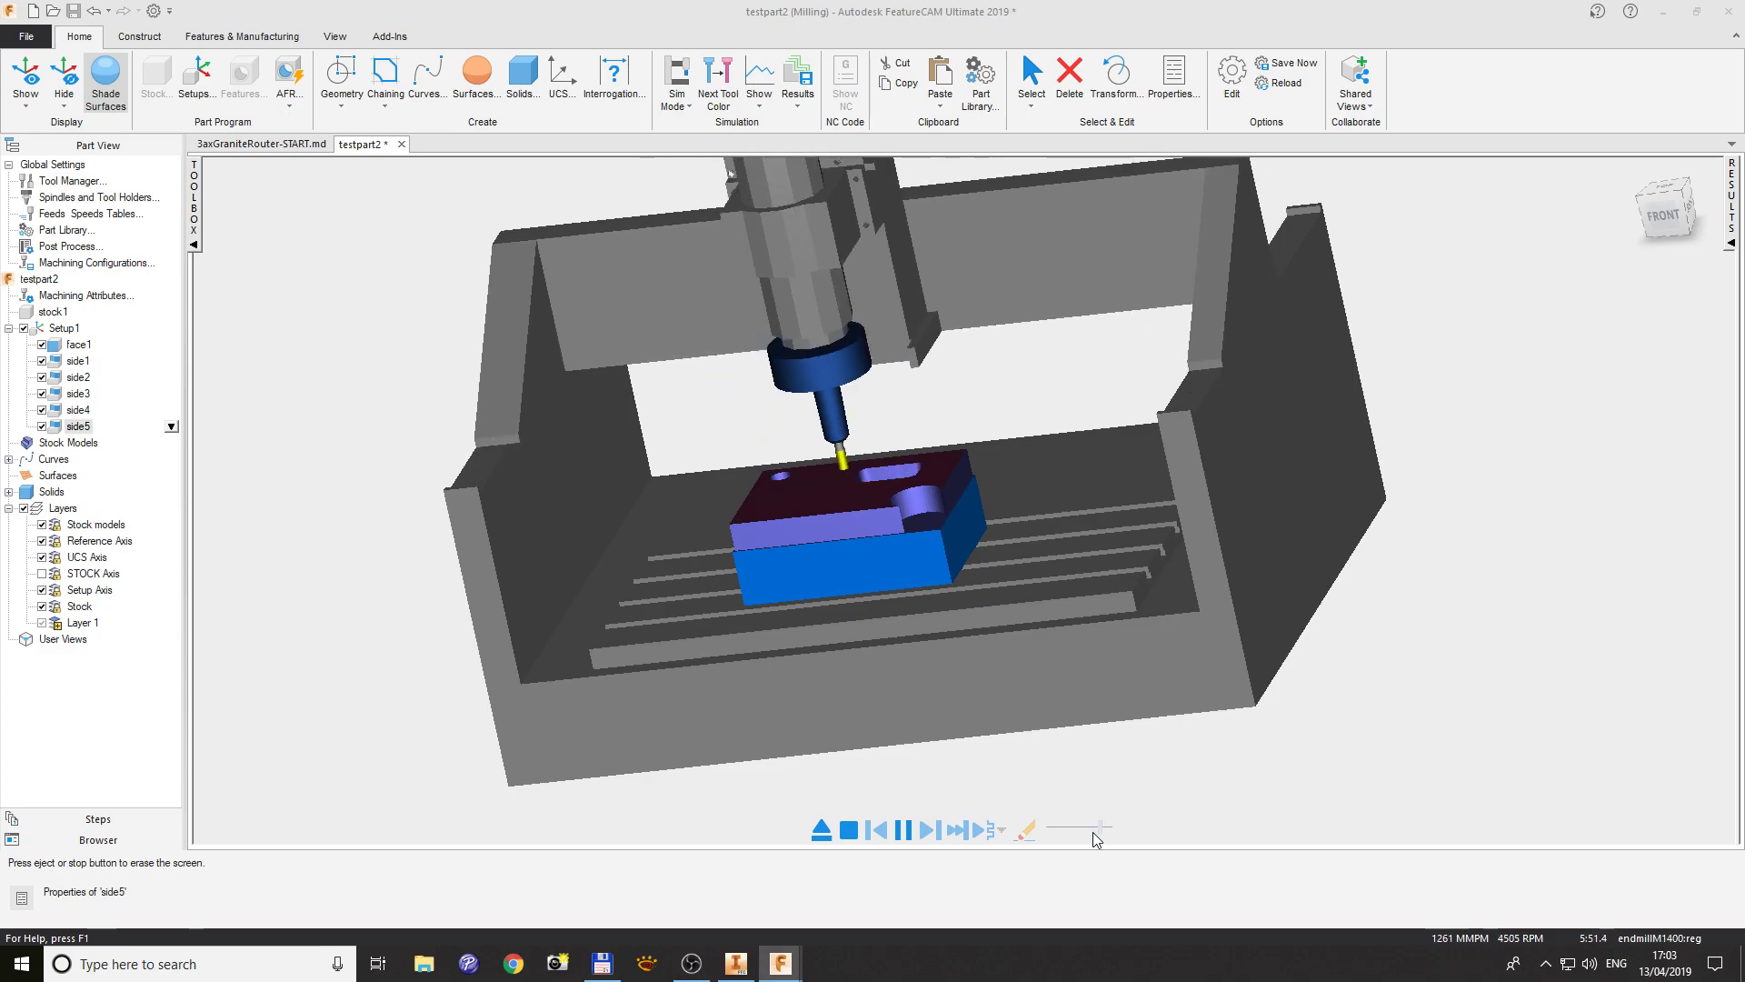
pyautogui.click(1069, 828)
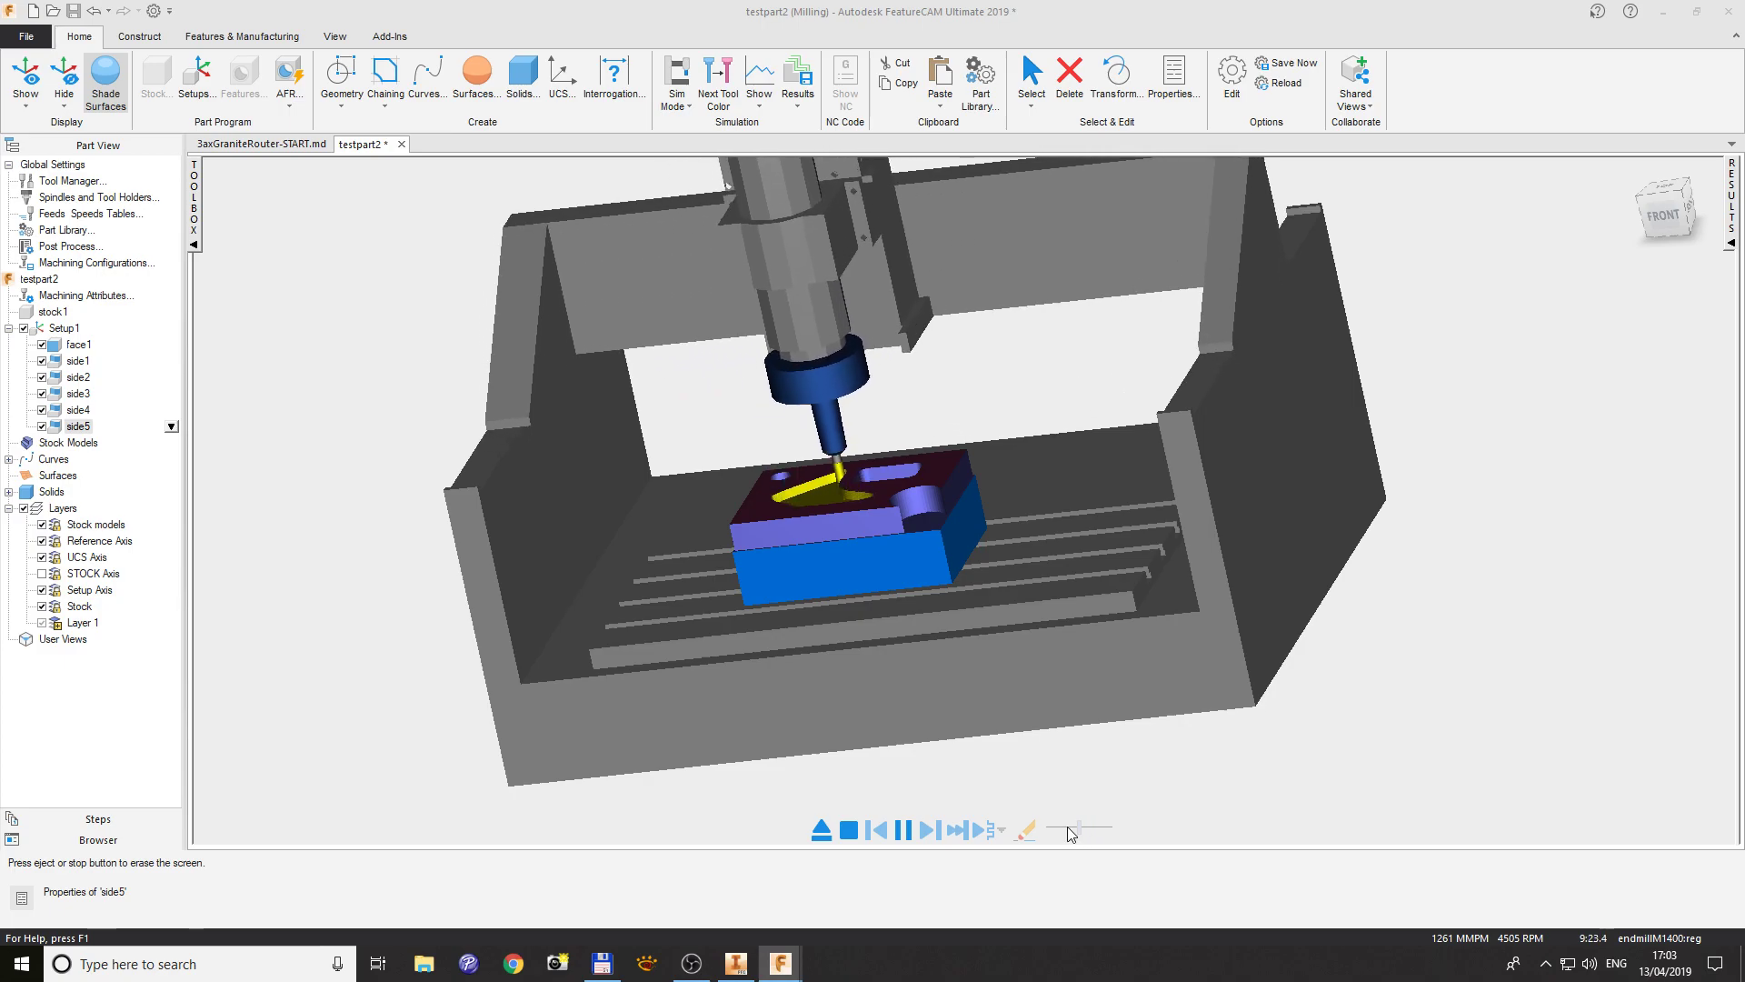
pyautogui.click(1088, 827)
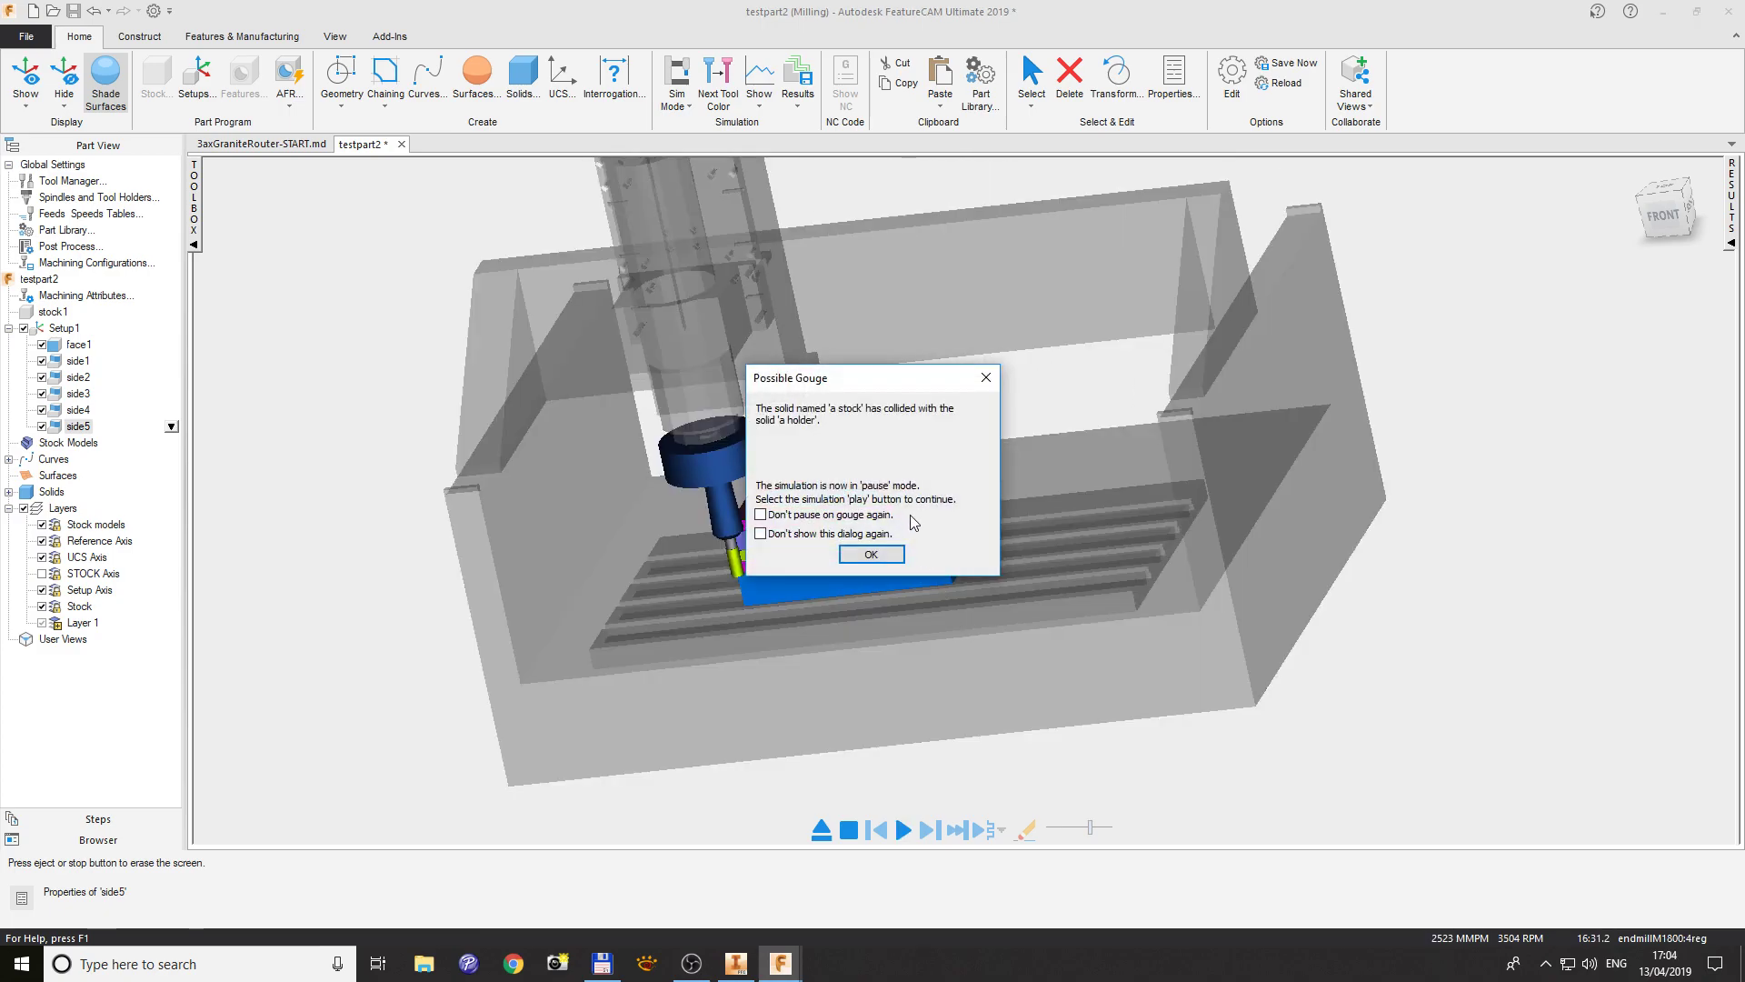
# - Dismiss the possible gouge warning and examine the contact area between the tool holder and the stock up close
pyautogui.moveTo(854, 386); pyautogui.dragTo(641, 306)
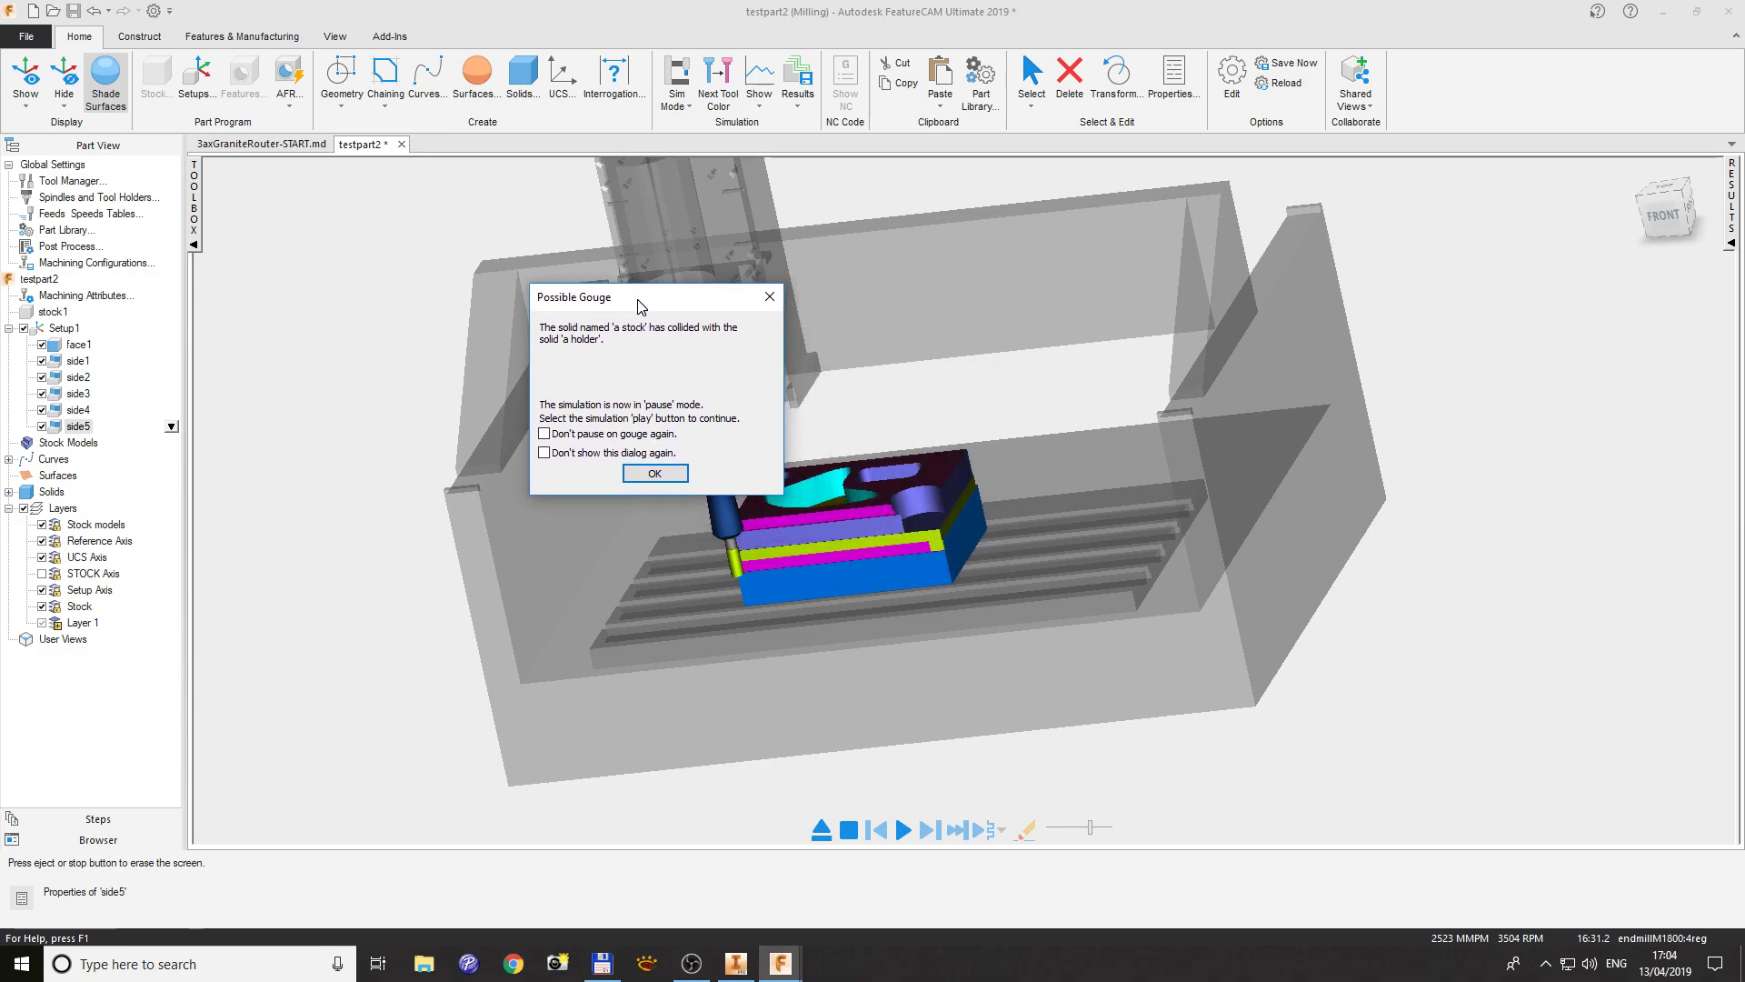
pyautogui.click(652, 475)
pyautogui.moveTo(788, 558); pyautogui.dragTo(713, 527, button='middle')
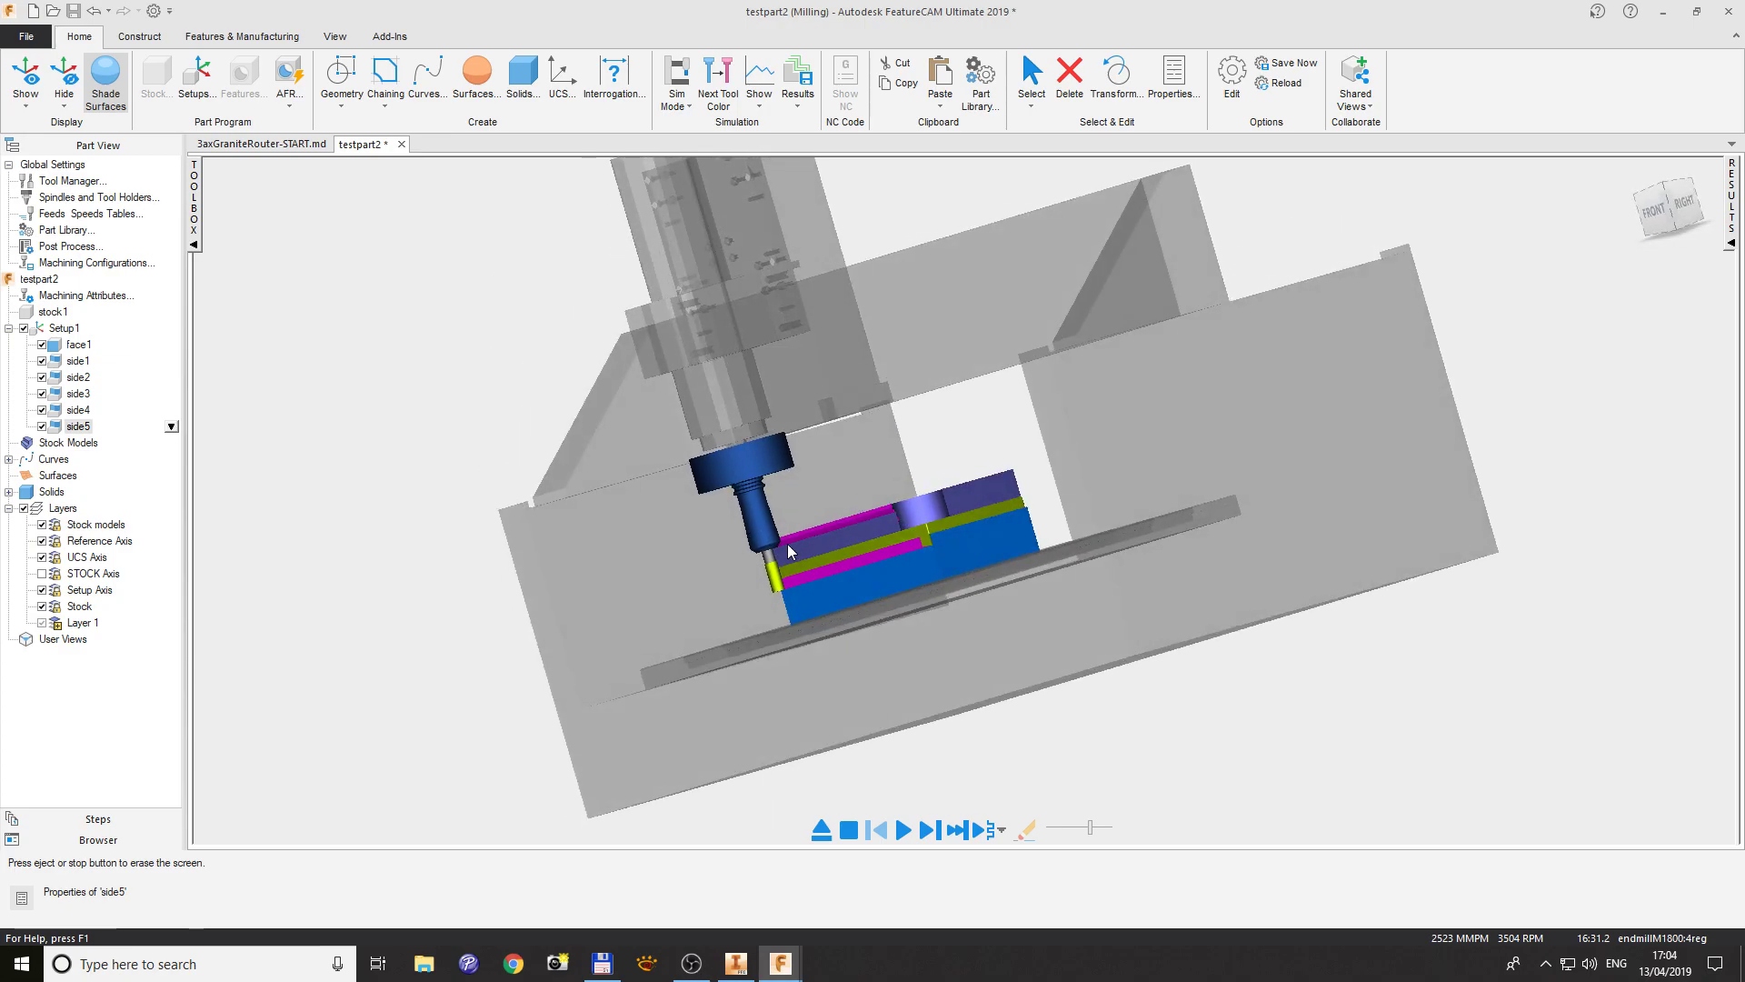
pyautogui.scroll(5, 816, 545)
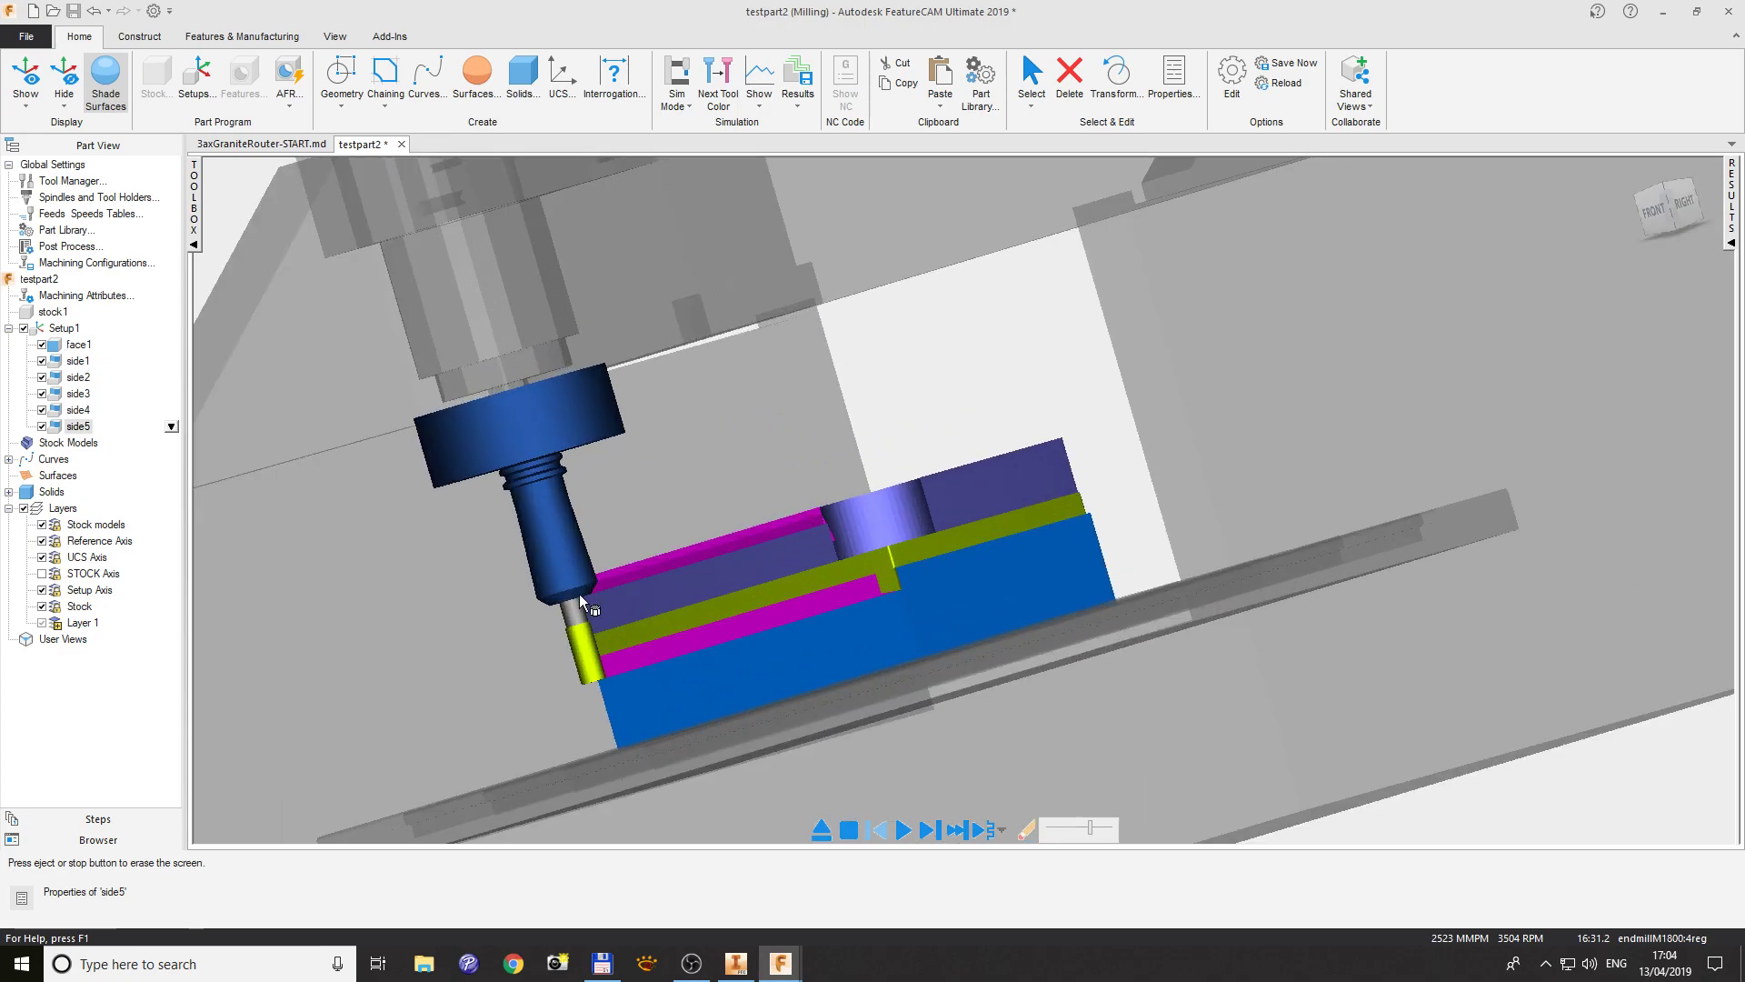
pyautogui.middleClick(556, 597)
pyautogui.scroll(4, 1004, 495)
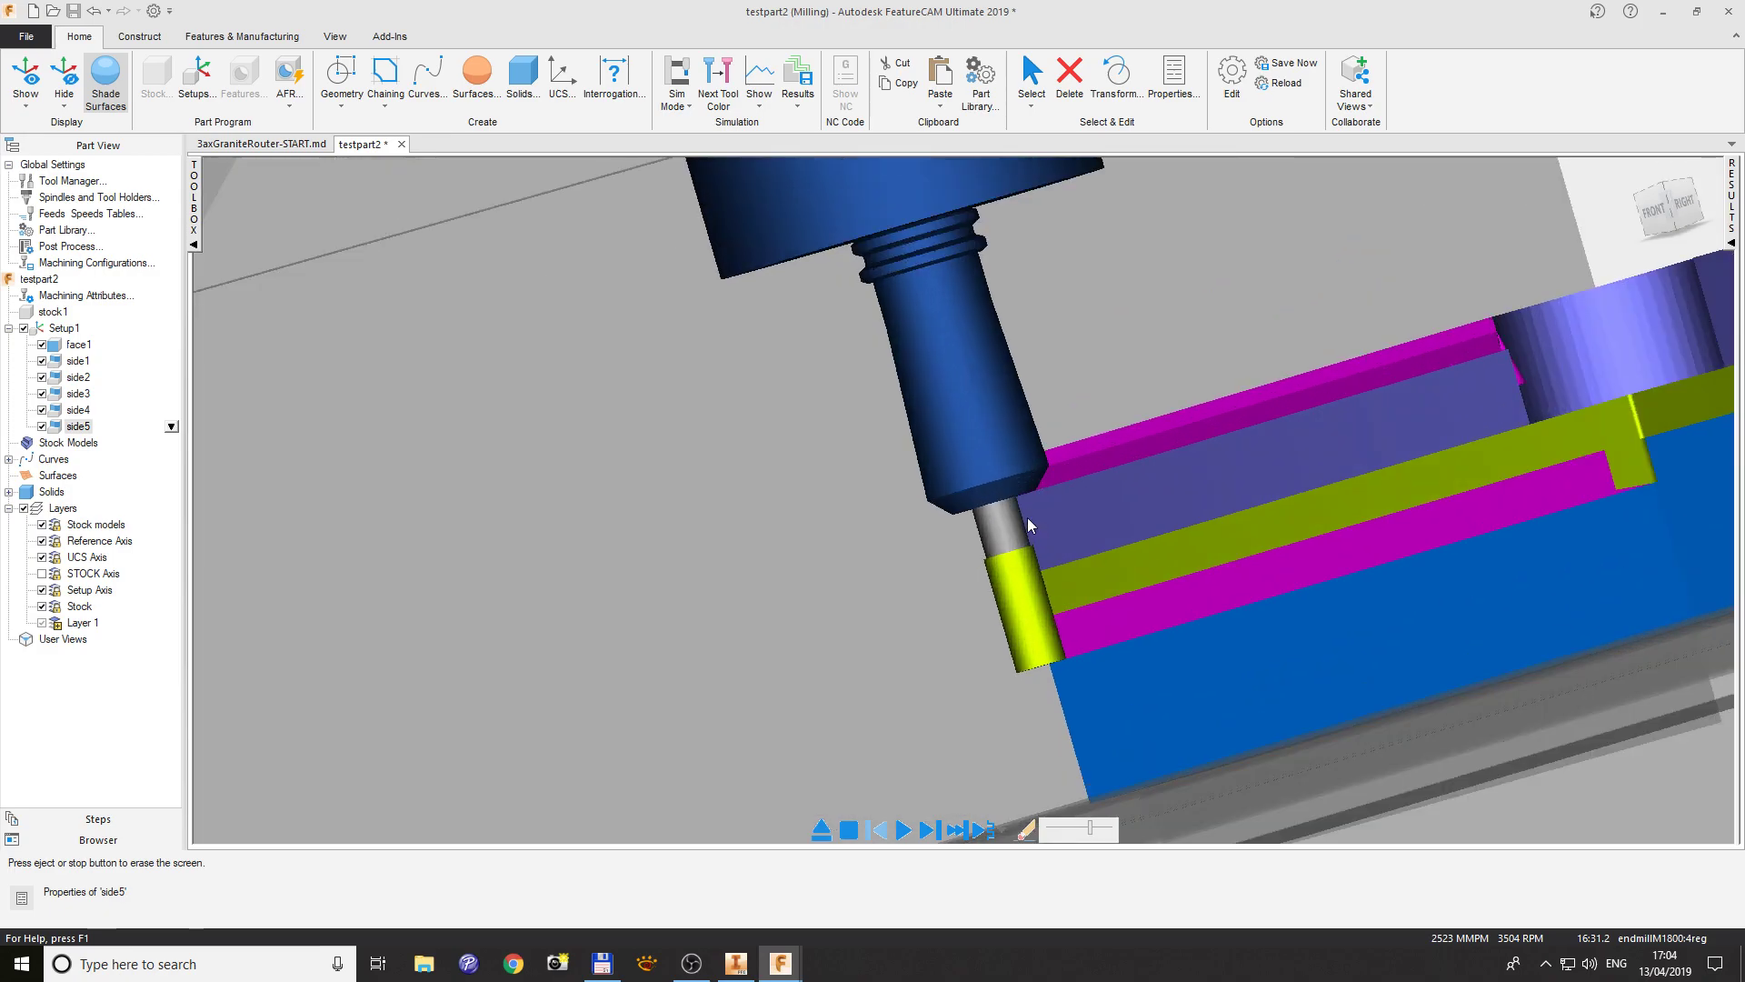
pyautogui.scroll(-4, 1028, 516)
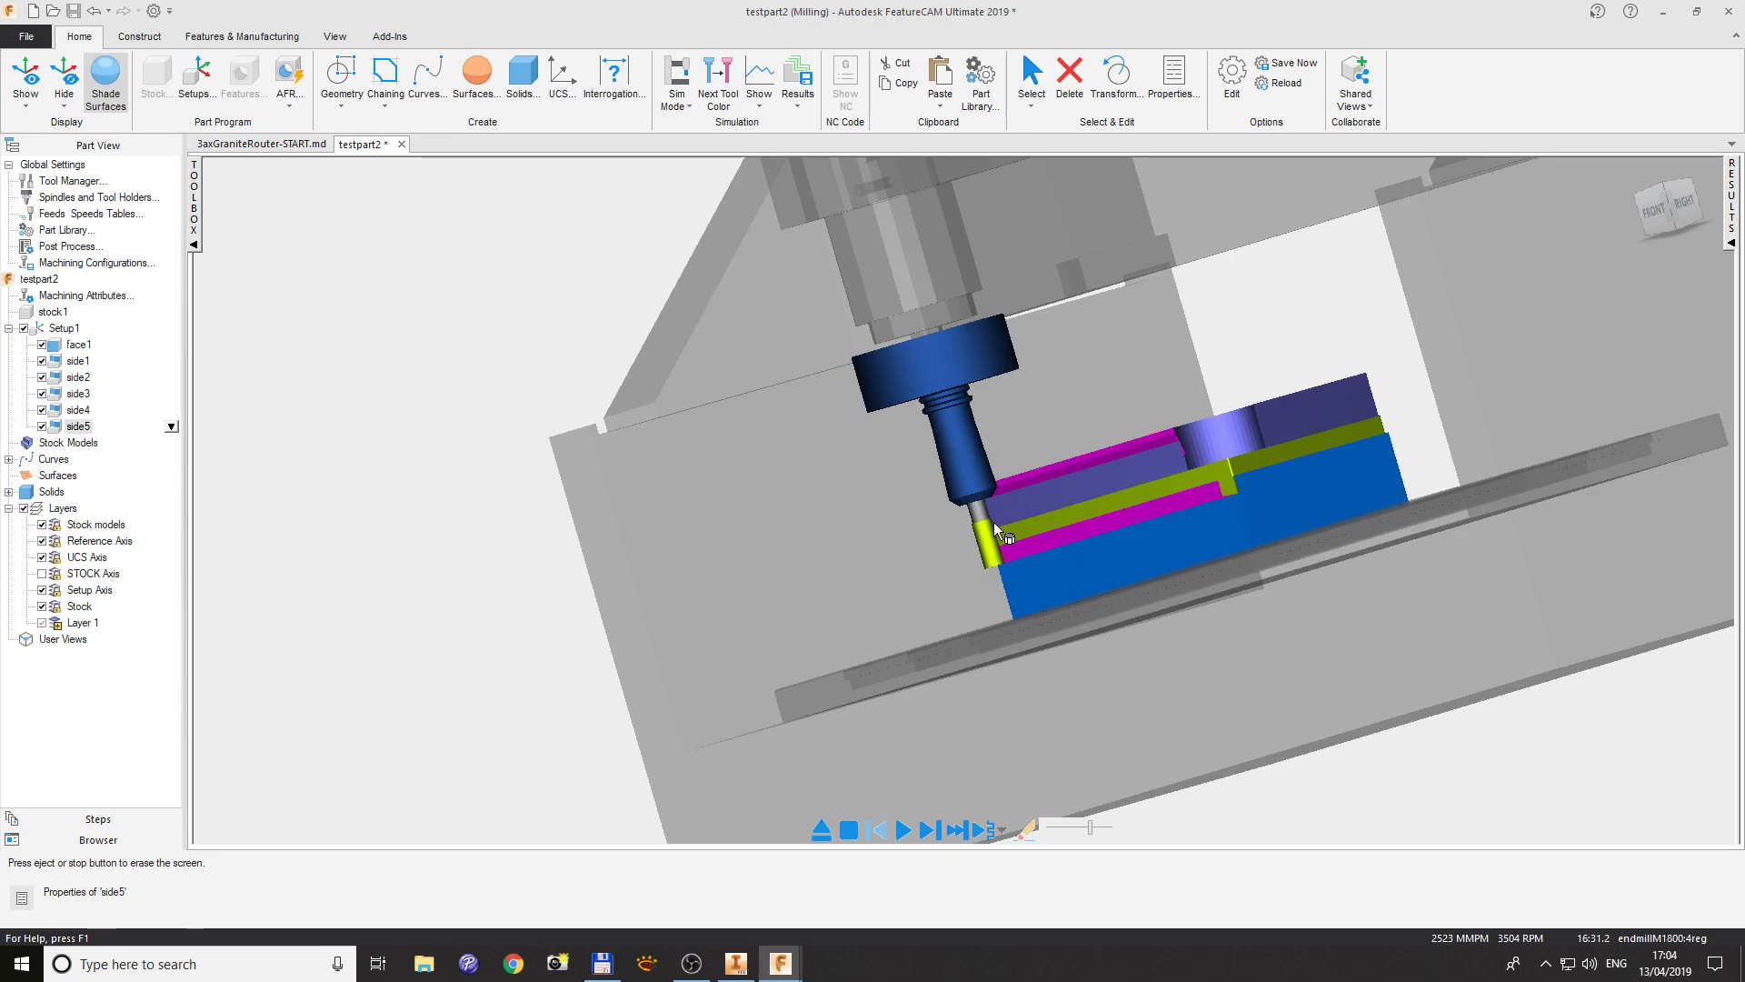
pyautogui.scroll(-1, 996, 526)
pyautogui.moveTo(994, 527); pyautogui.dragTo(1053, 555, button='middle')
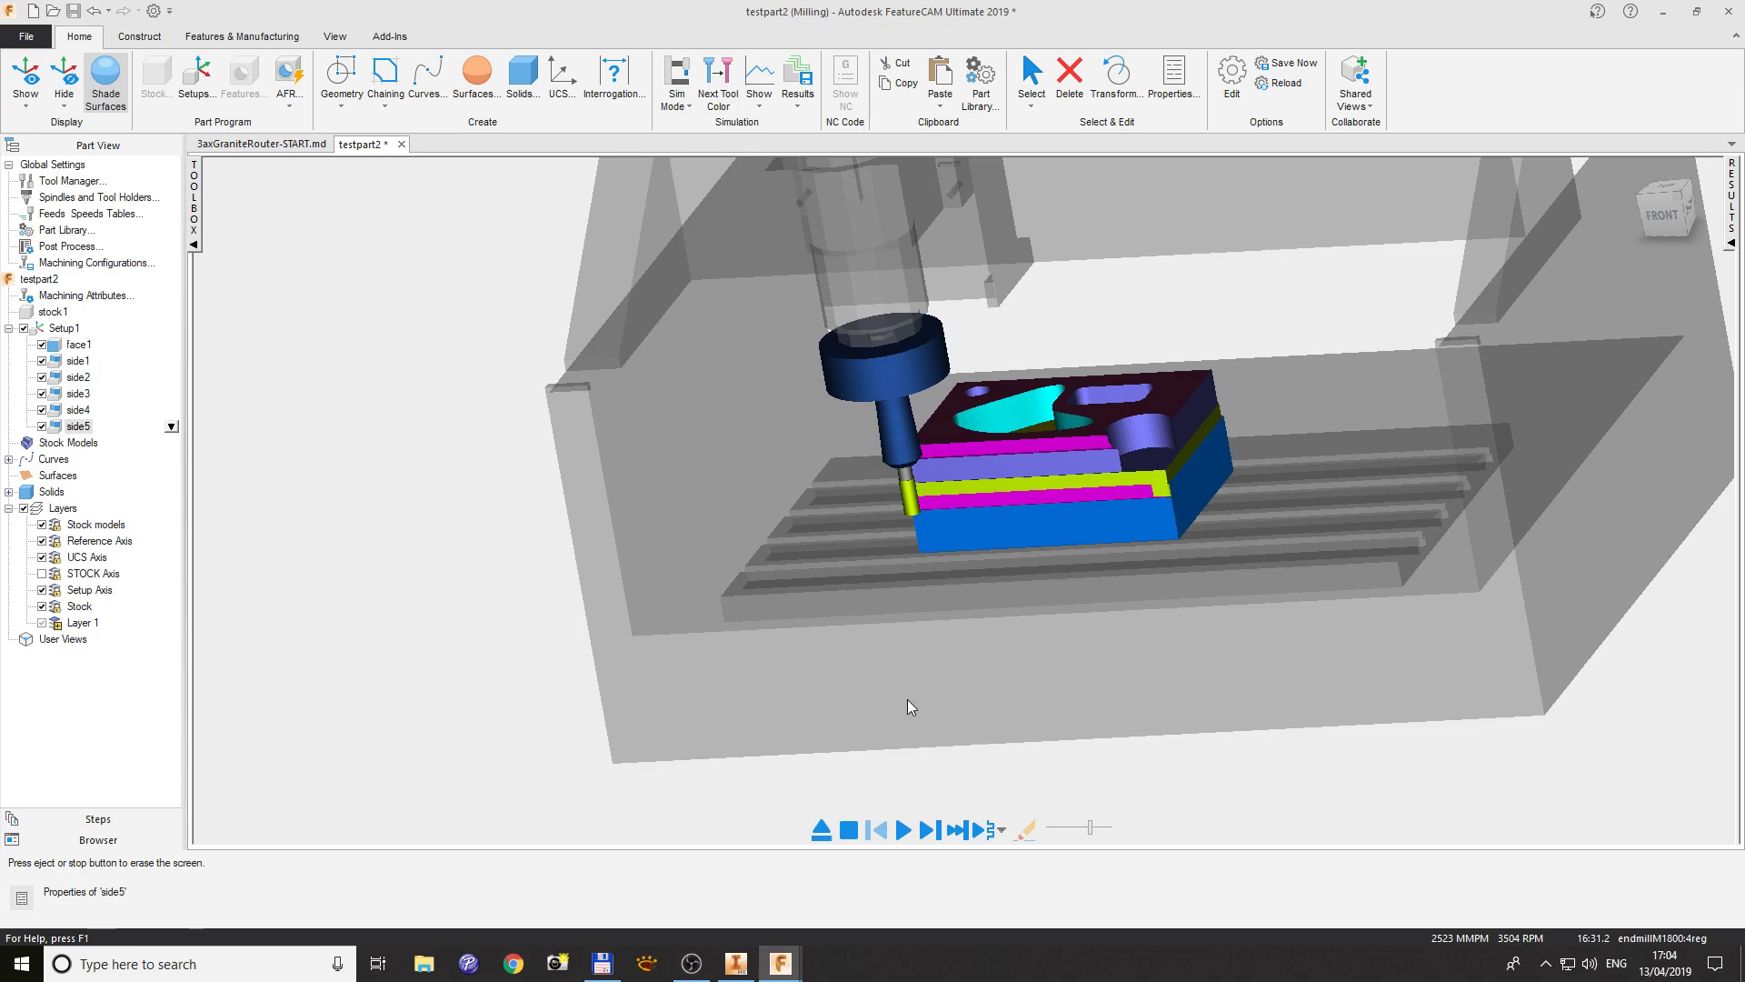
pyautogui.scroll(-2, 832, 706)
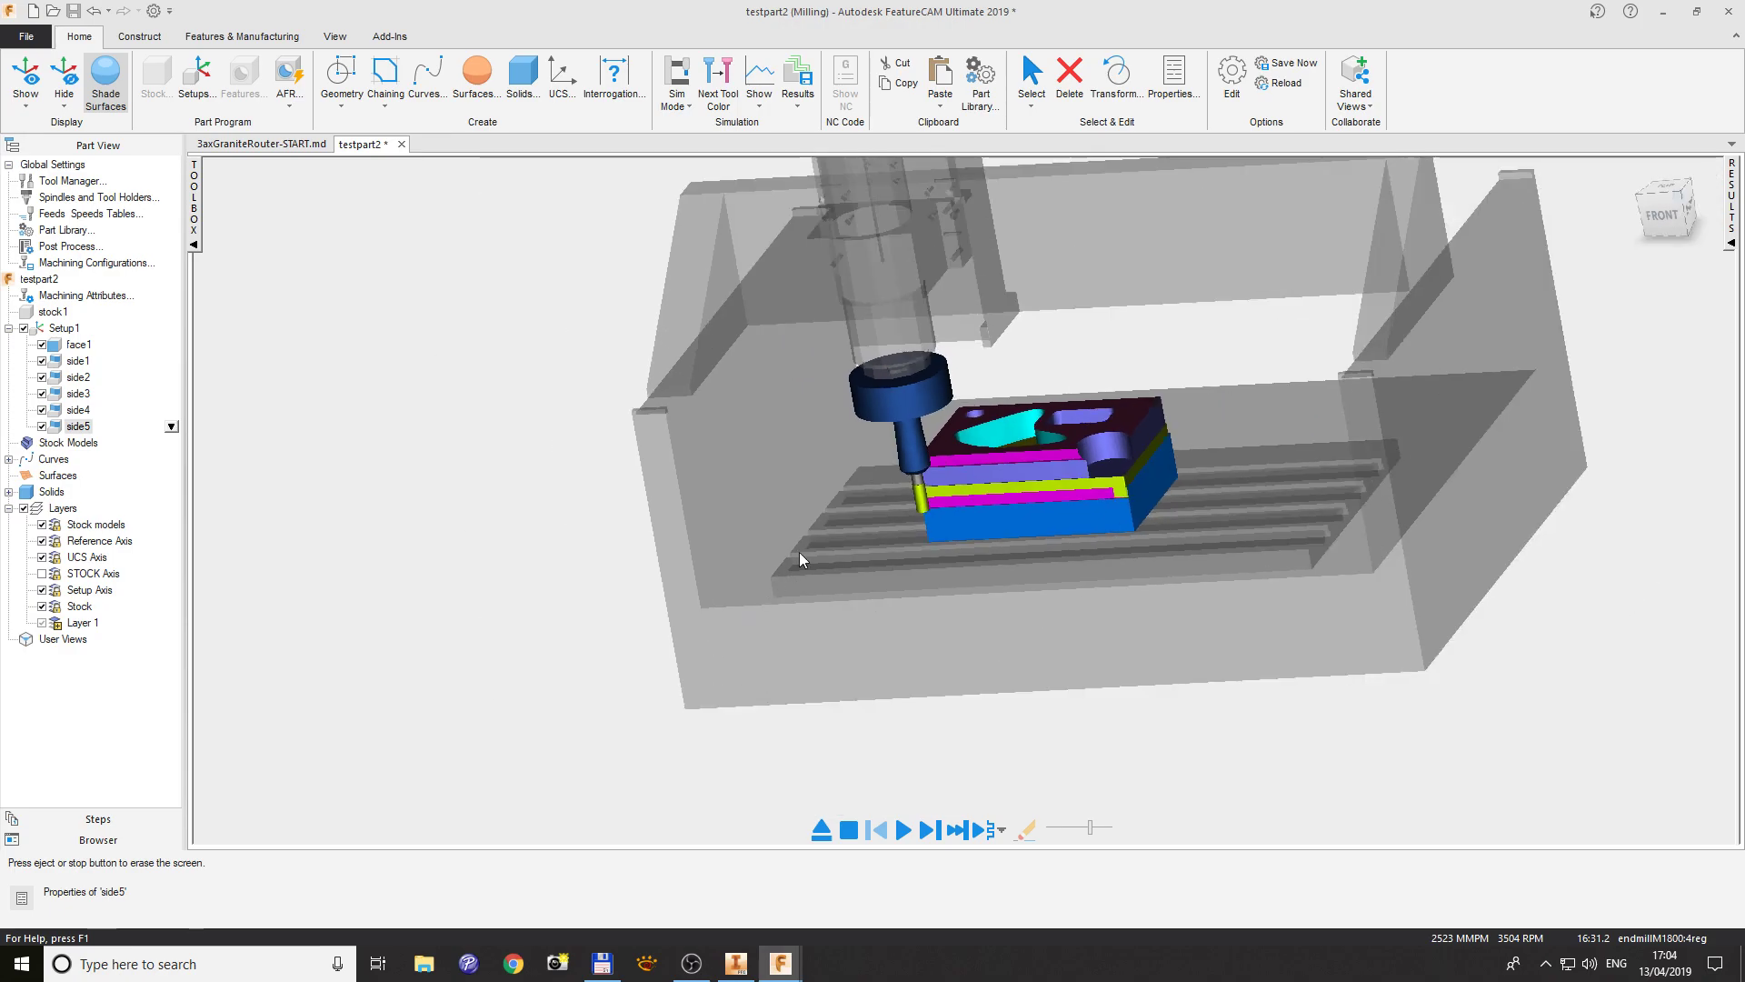